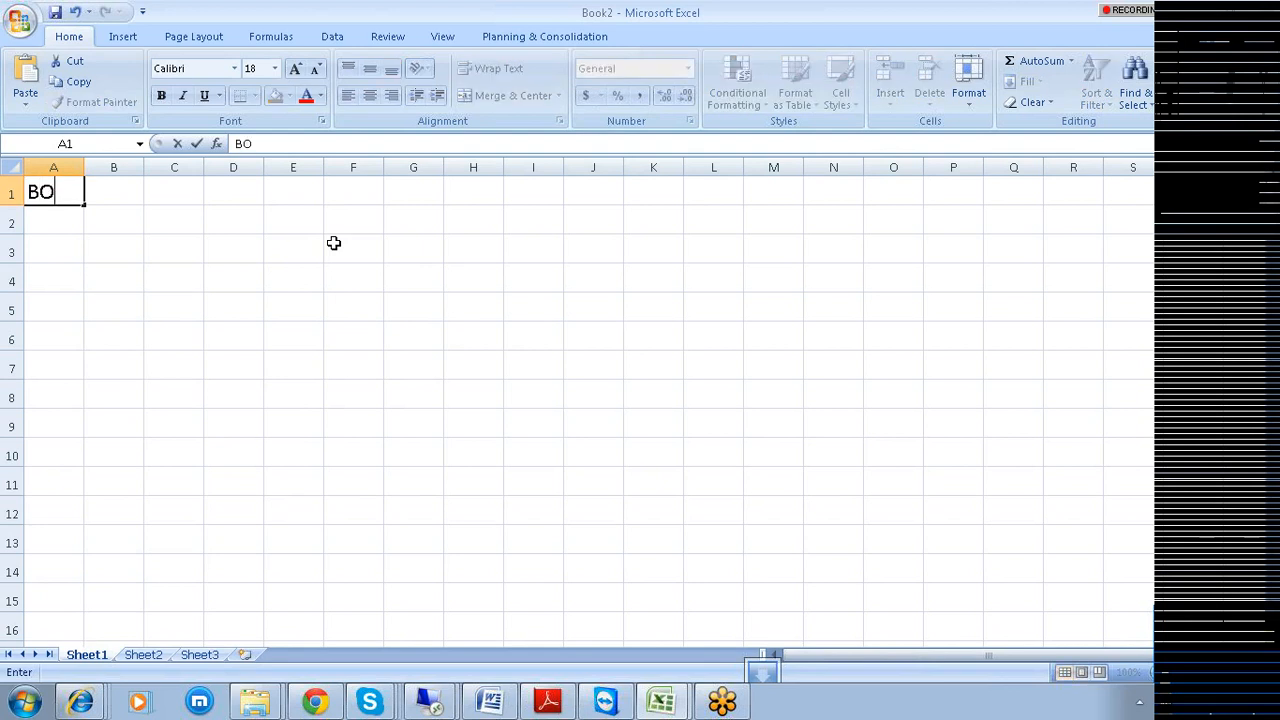
Enter headings BODS in A1, BO in D1, hana in G1 and sap ecc in J1, widening column J.
{"action": "key", "text": "Tab"}
{"action": "key", "text": "Tab"}
{"action": "key", "text": "Tab"}
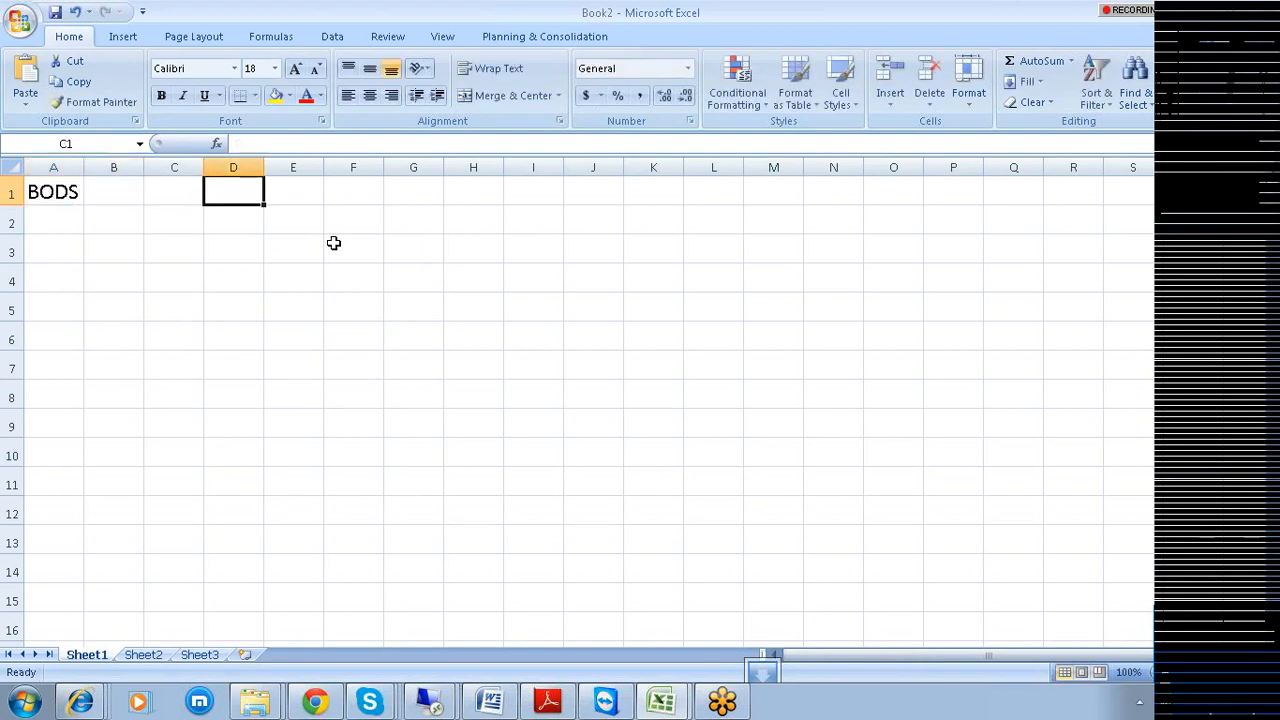
{"action": "type", "text": "BO"}
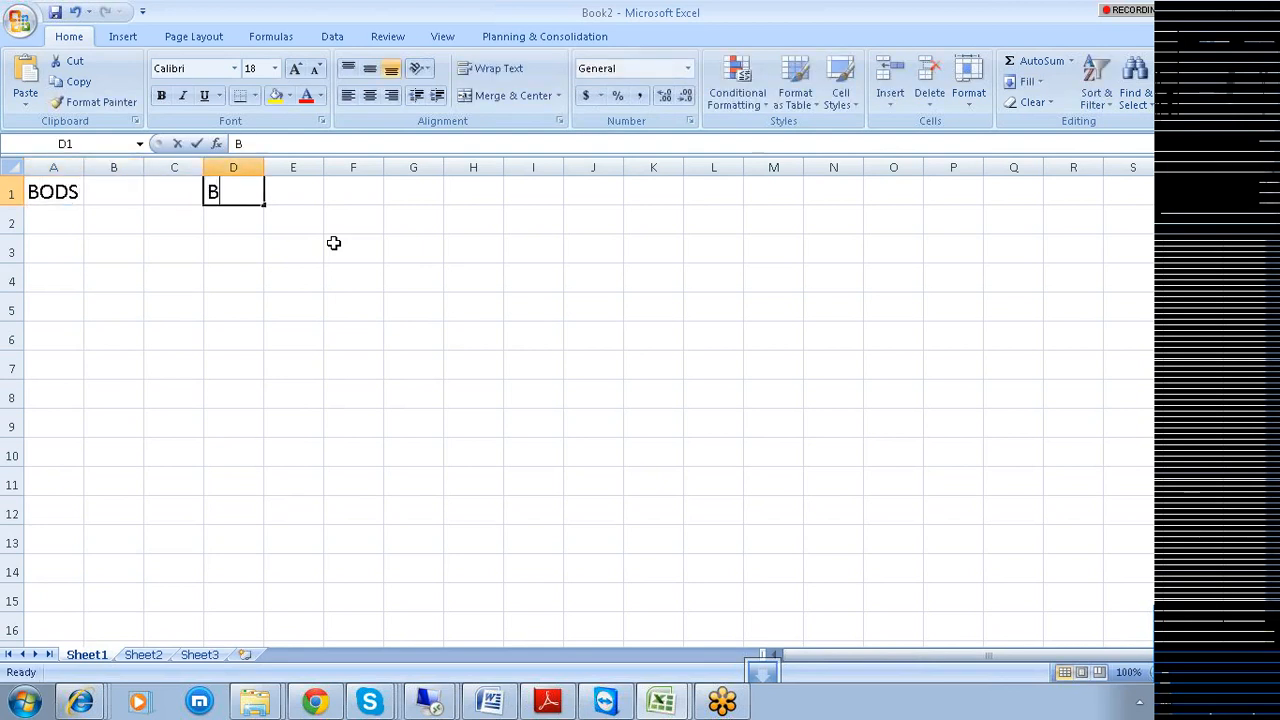
{"action": "key", "text": "Tab"}
{"action": "key", "text": "Tab"}
{"action": "key", "text": "Tab"}
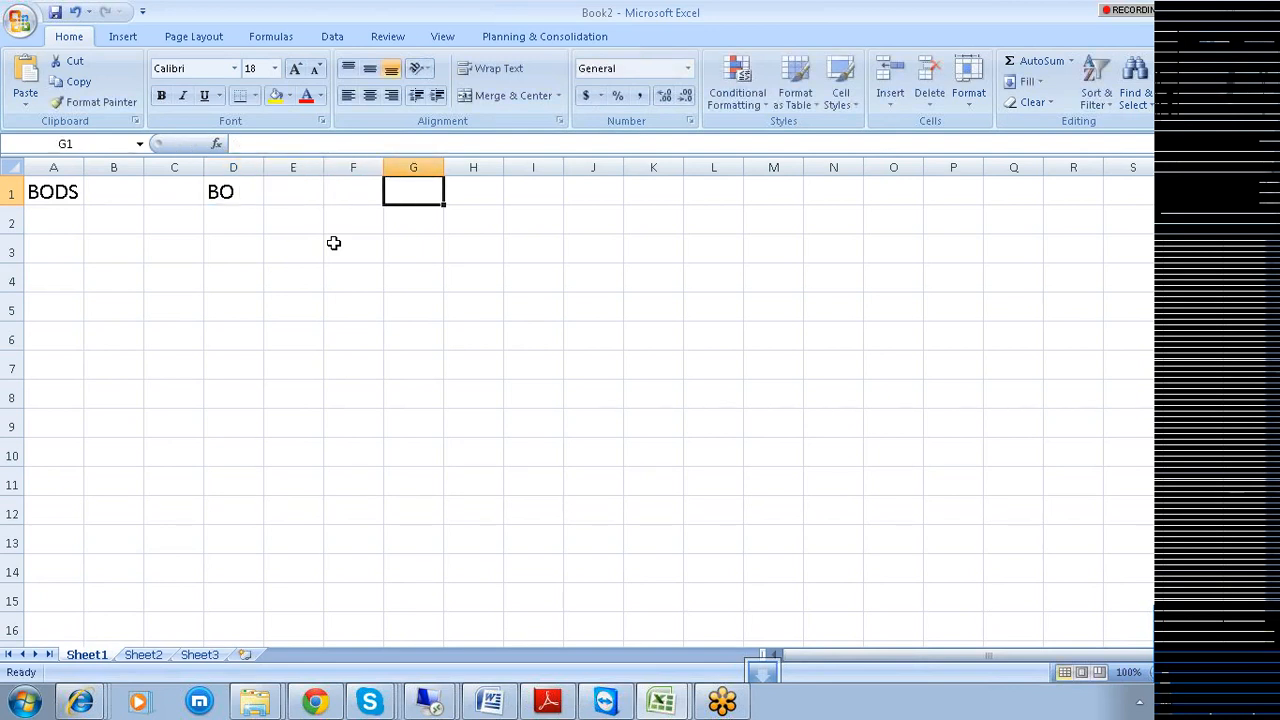
{"action": "type", "text": "hana"}
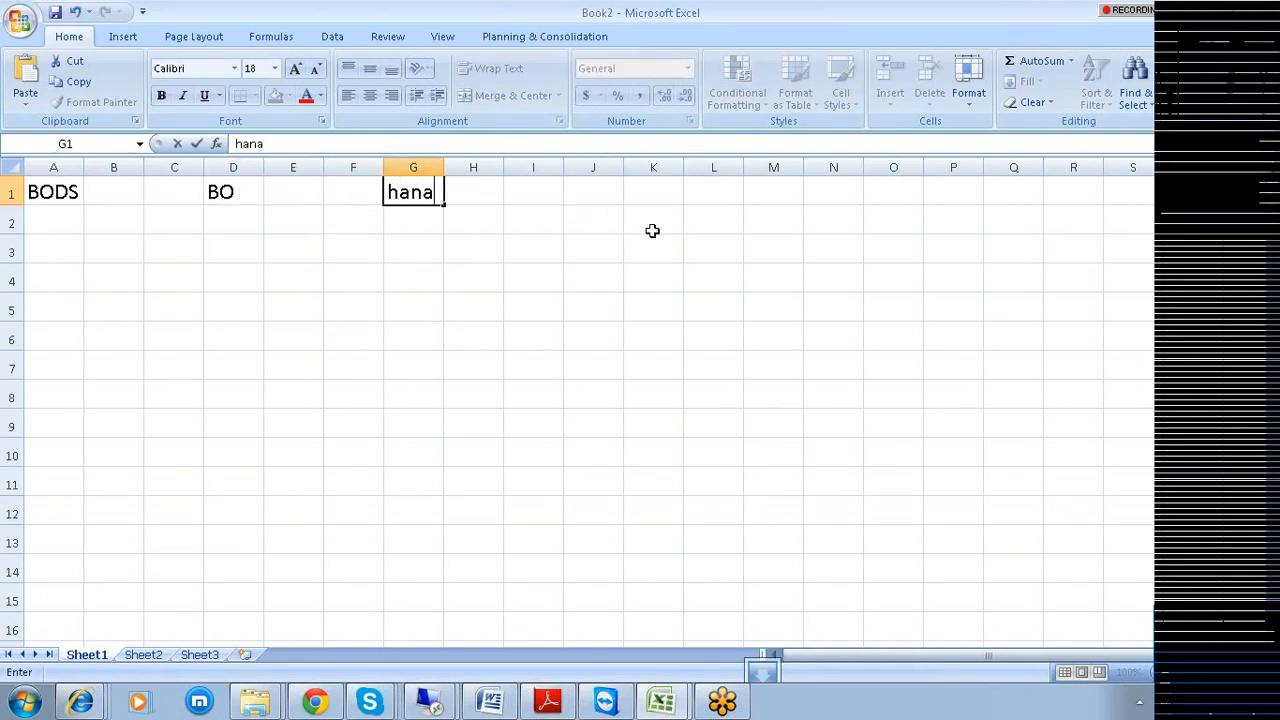
{"action": "left_click", "coordinate": [645, 200]}
{"action": "left_click", "coordinate": [602, 199]}
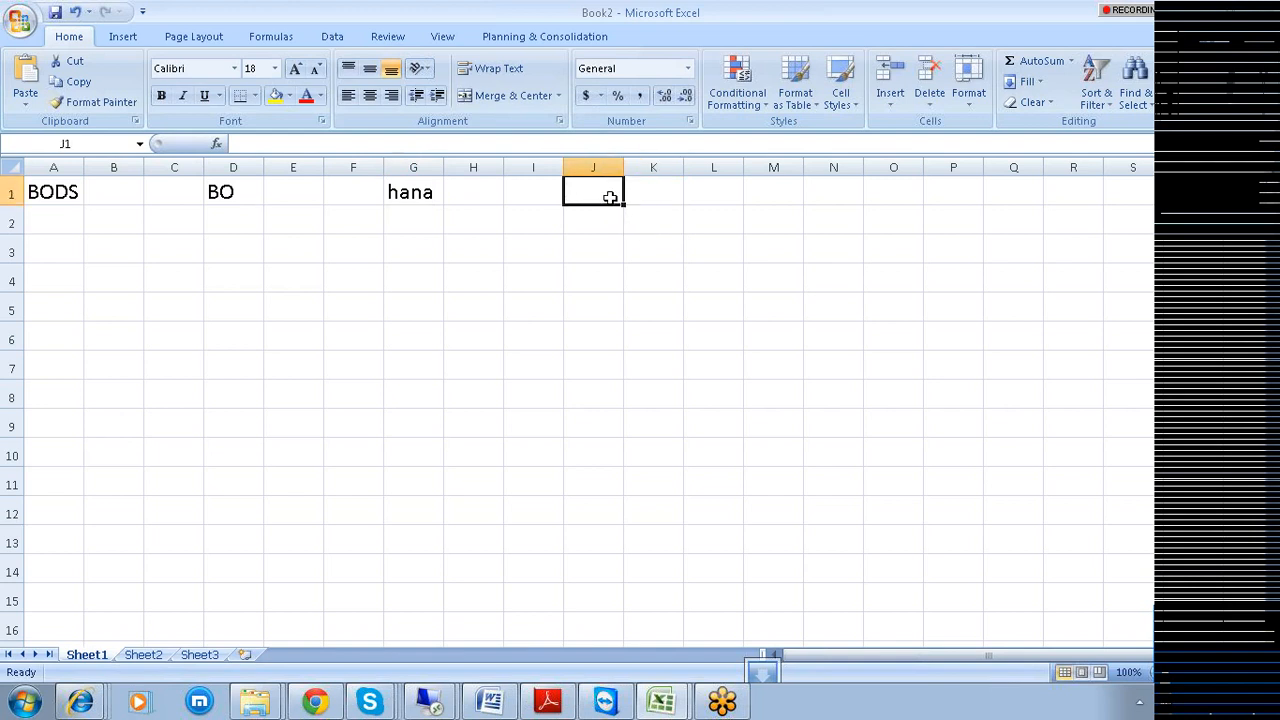
{"action": "type", "text": "sap ecc"}
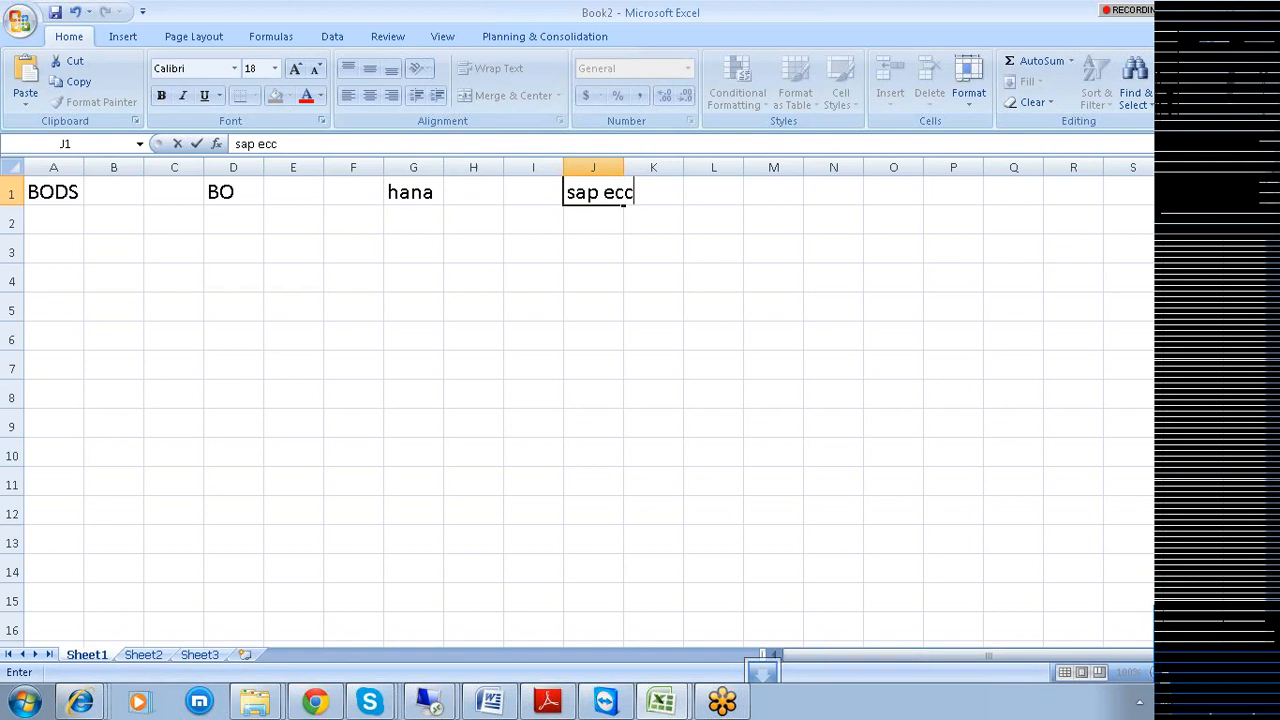
{"action": "left_click", "coordinate": [600, 167]}
{"action": "left_click_drag", "start_coordinate": [623, 167], "coordinate": [731, 167]}
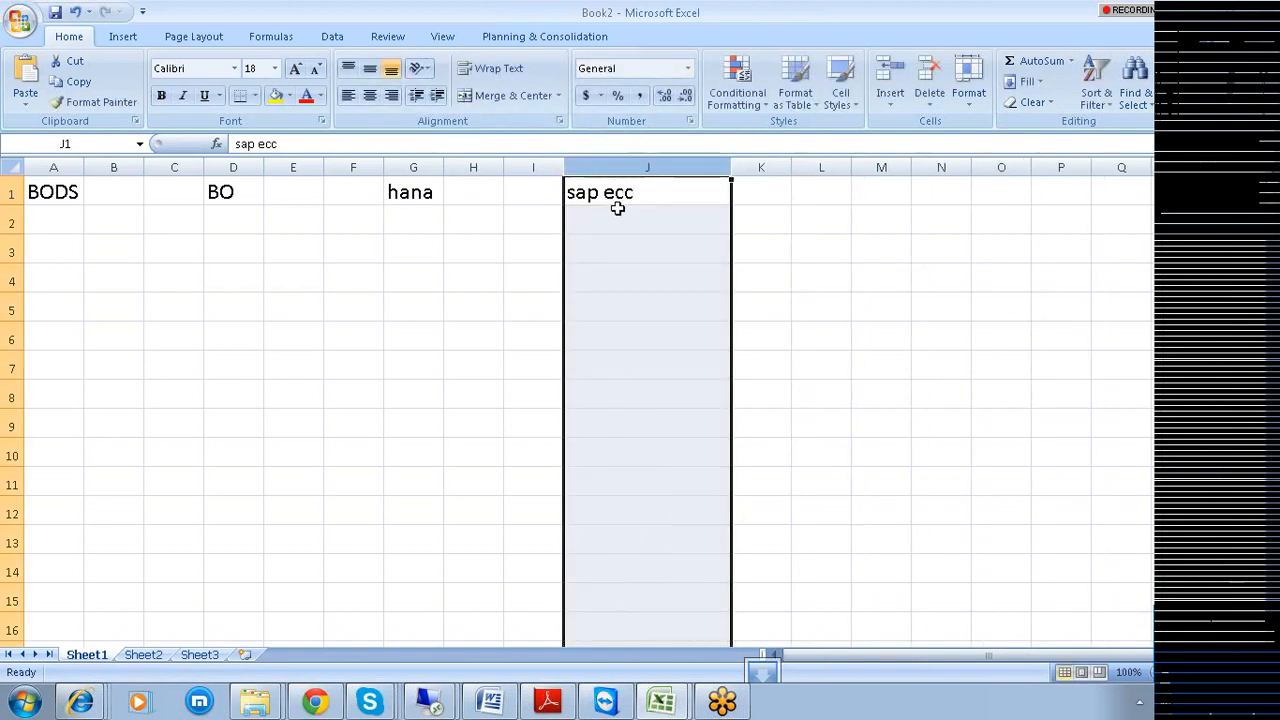
Add Master in J2 and Transaction Tables in J3, widen column J, and select both entries.
{"action": "left_click", "coordinate": [616, 216]}
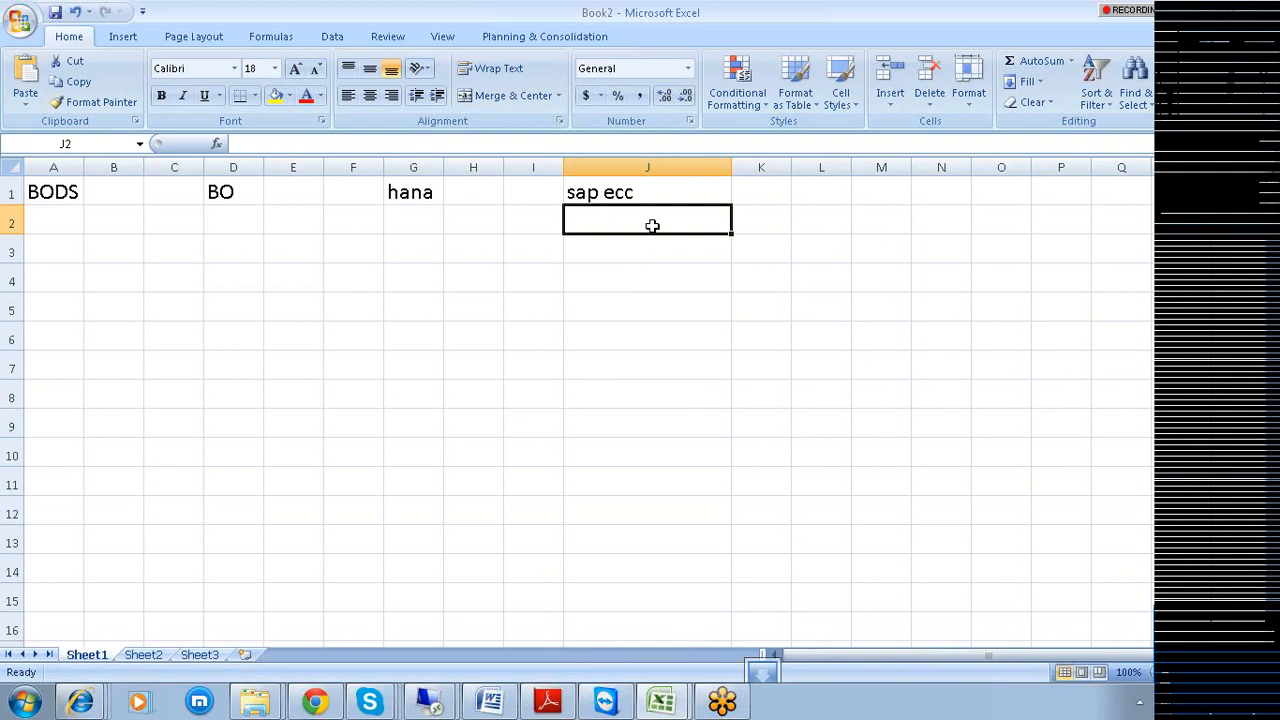
{"action": "type", "text": "Master"}
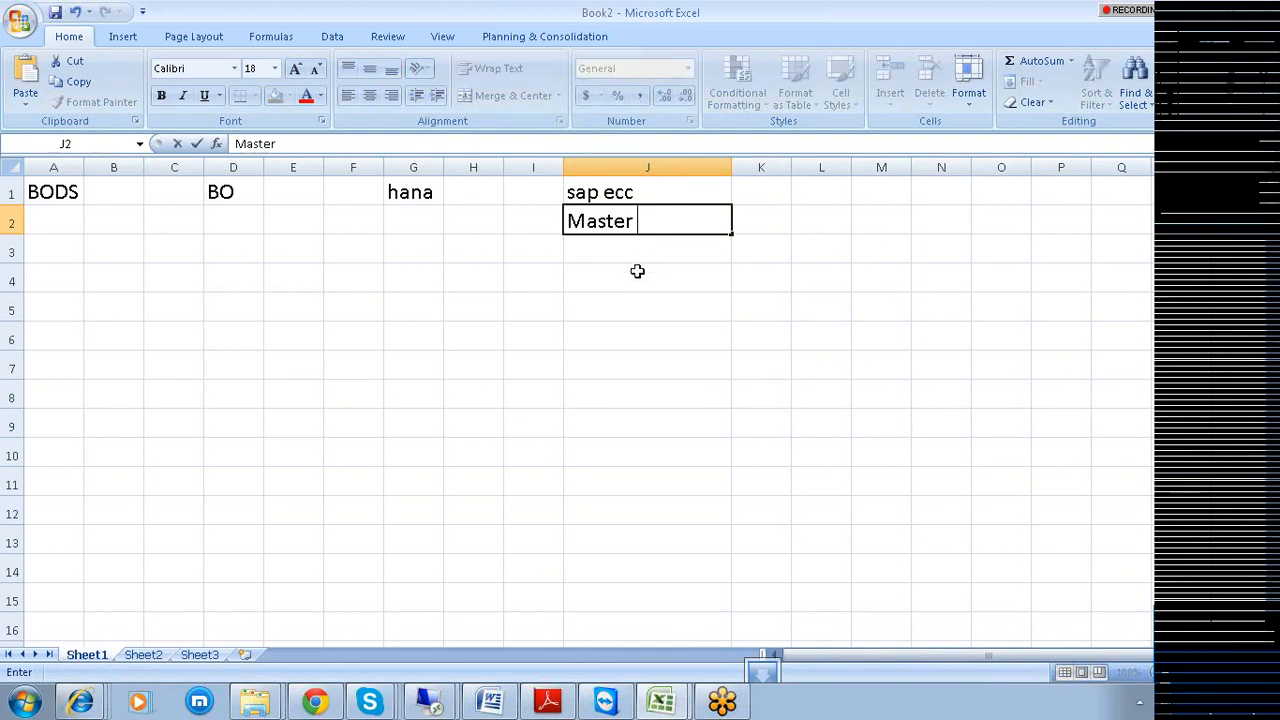
{"action": "key", "text": "Return"}
{"action": "type", "text": "T"}
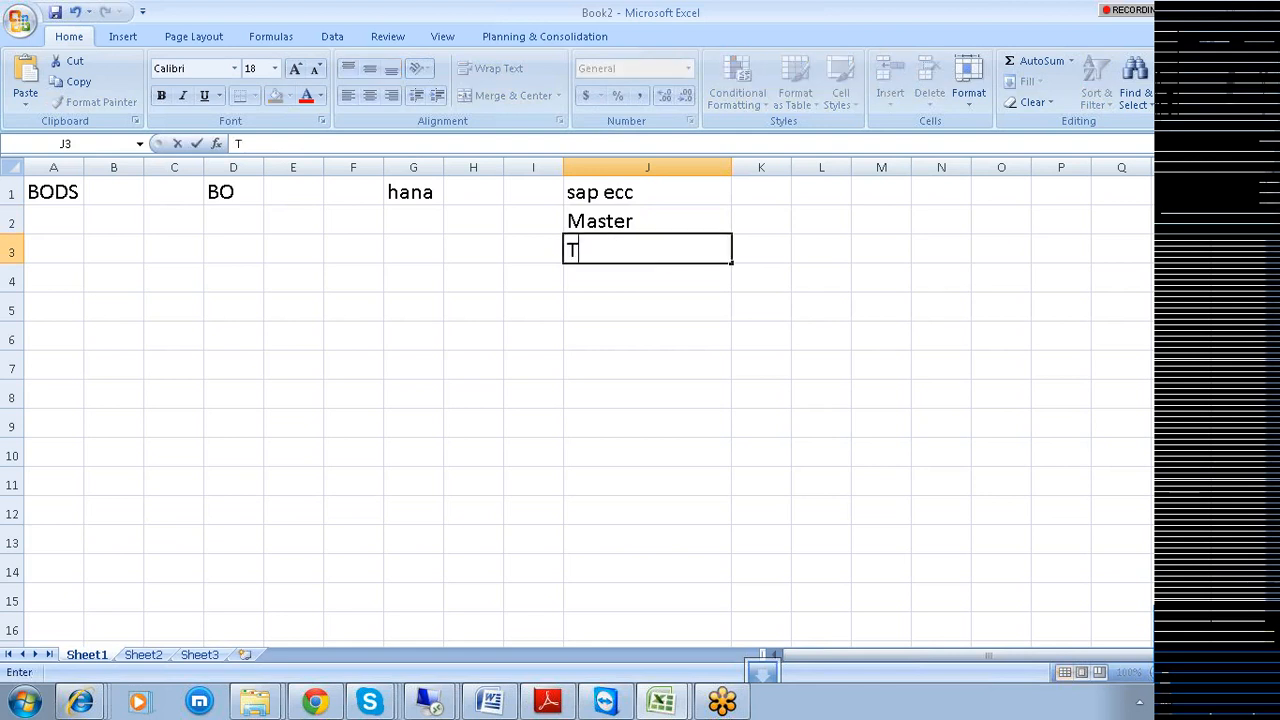
{"action": "type", "text": "ransacti"}
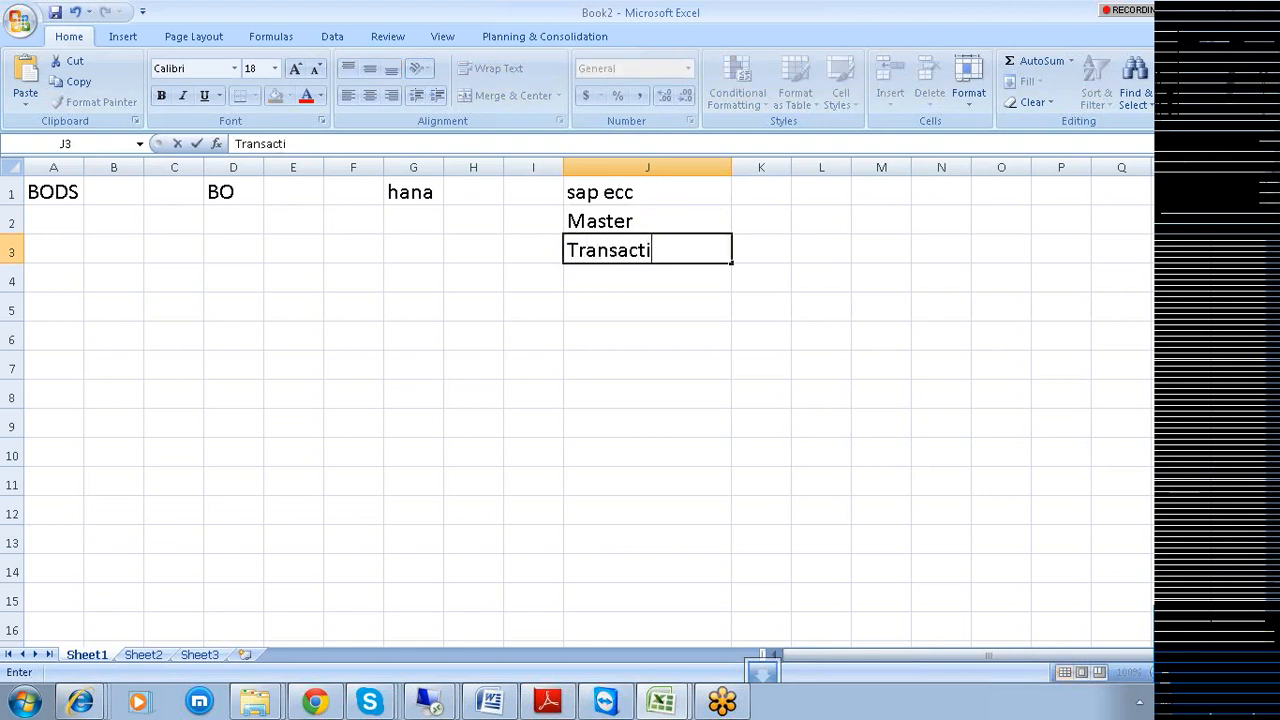
{"action": "type", "text": "on Tablrd"}
{"action": "key", "text": "BackSpace"}
{"action": "key", "text": "BackSpace"}
{"action": "type", "text": "es"}
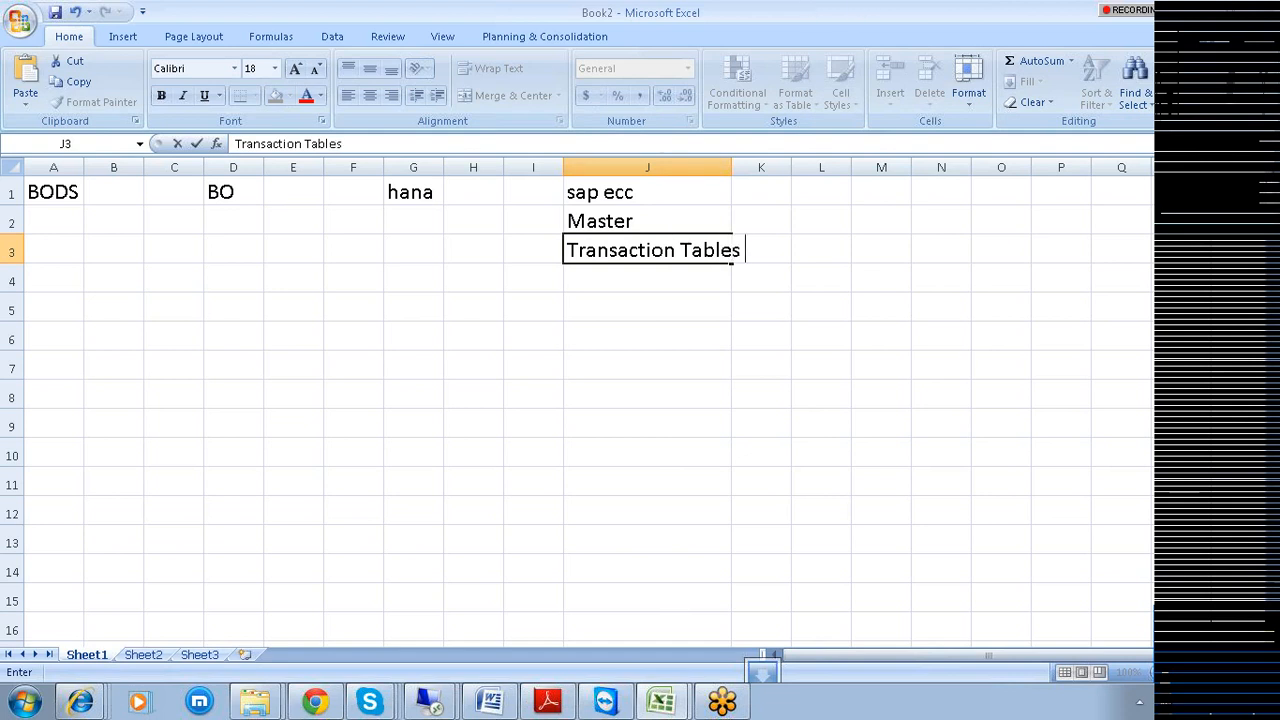
{"action": "left_click", "coordinate": [722, 168]}
{"action": "left_click_drag", "start_coordinate": [727, 168], "coordinate": [798, 168]}
{"action": "left_click", "coordinate": [640, 220]}
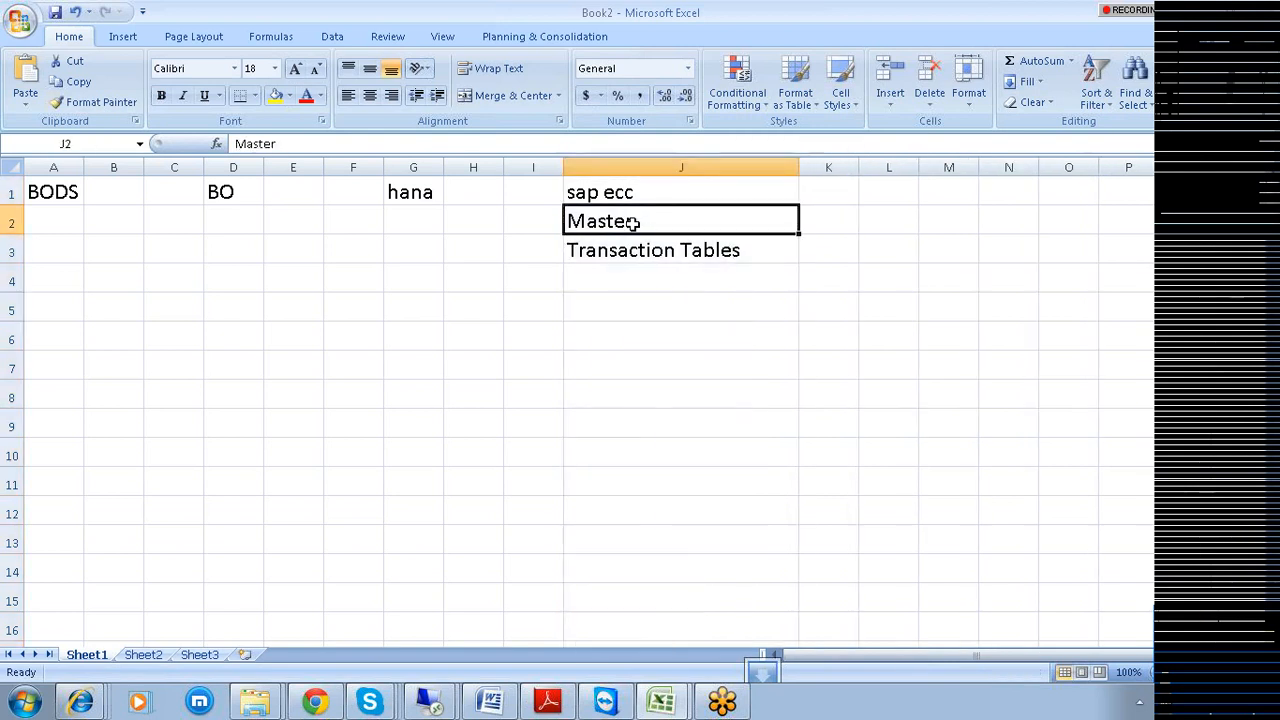
{"action": "left_click_drag", "start_coordinate": [613, 222], "coordinate": [619, 246]}
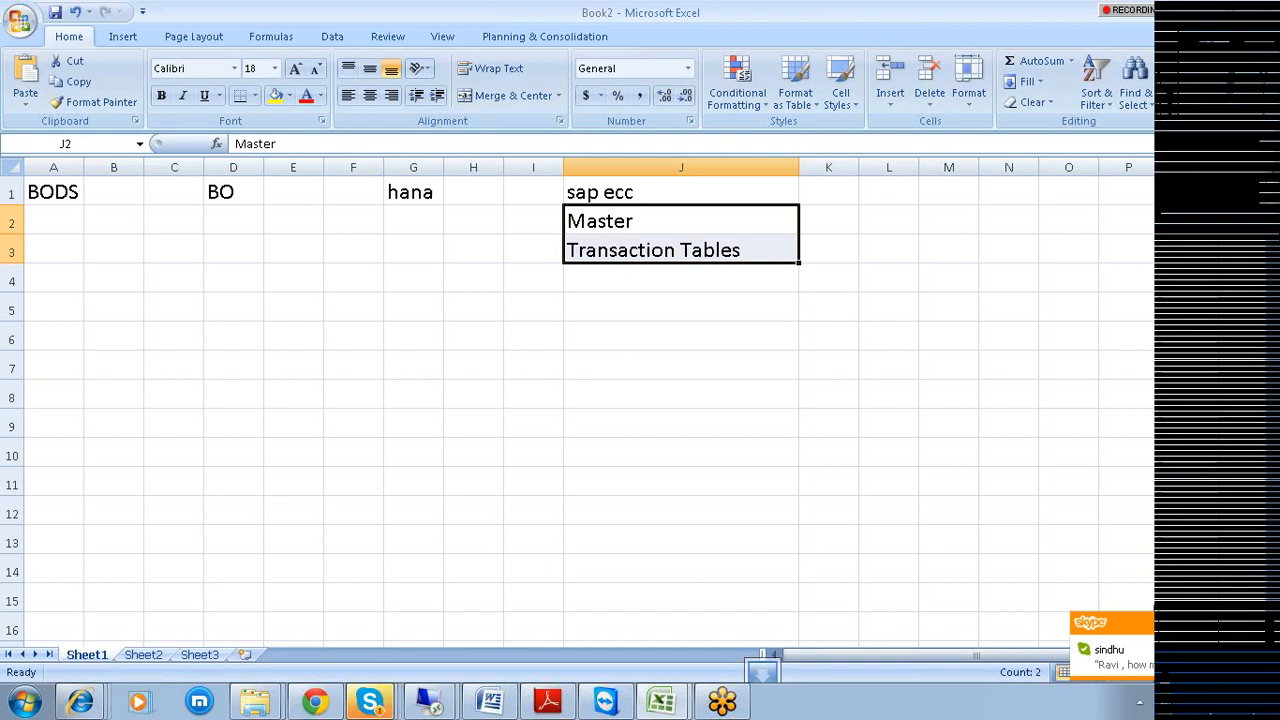
Send the Skype replies 1500, rupees and 'i will let you know', then return to Excel.
{"action": "left_click", "coordinate": [1116, 676]}
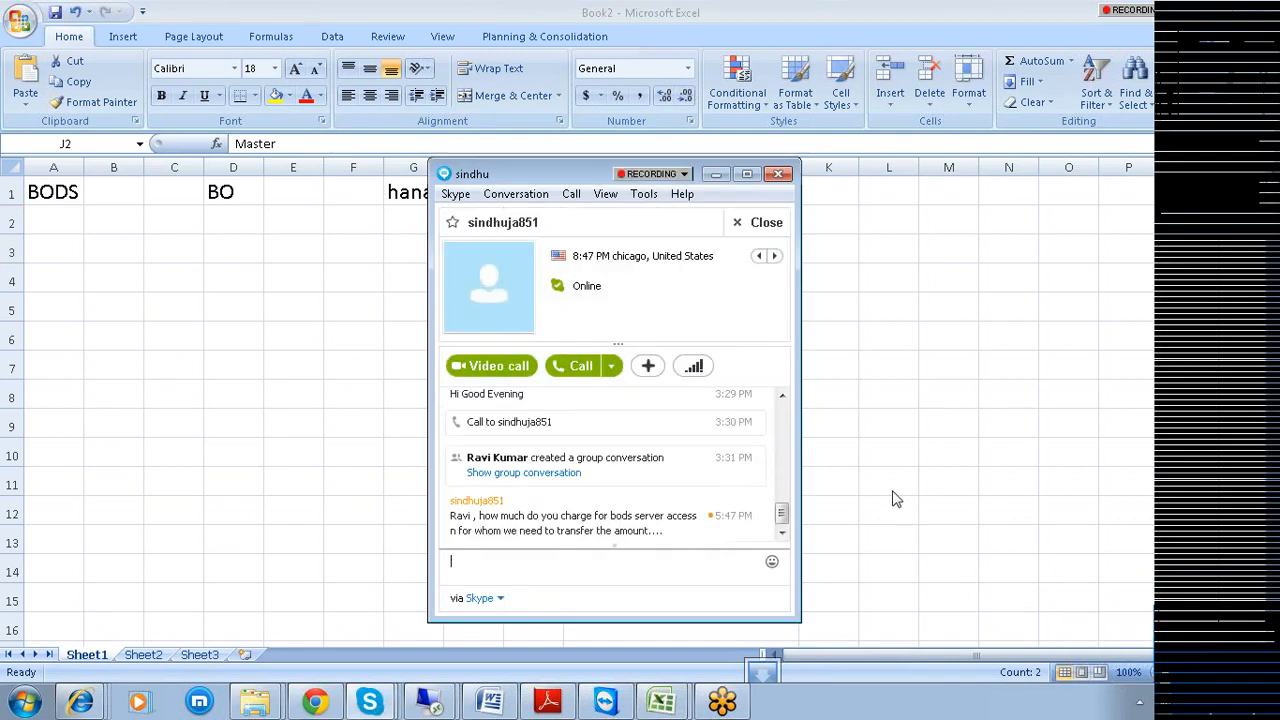
{"action": "type", "text": "1500"}
{"action": "key", "text": "Return"}
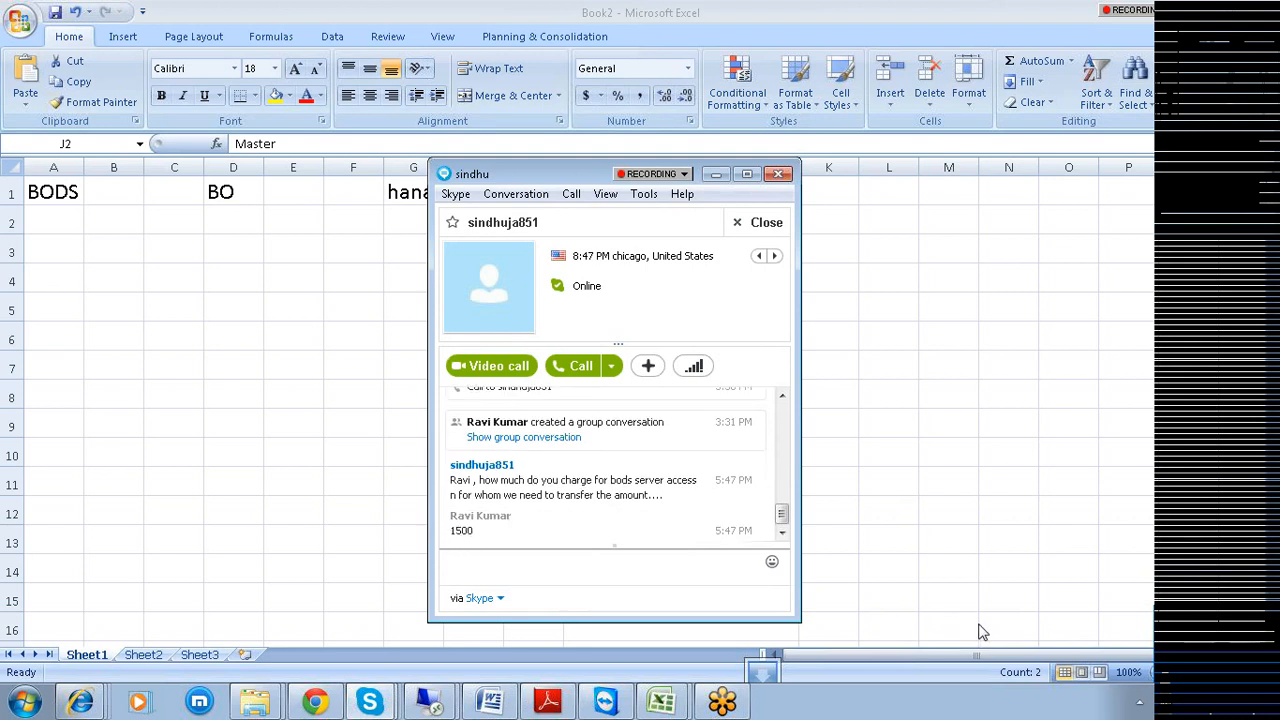
{"action": "type", "text": "rupees"}
{"action": "key", "text": "Return"}
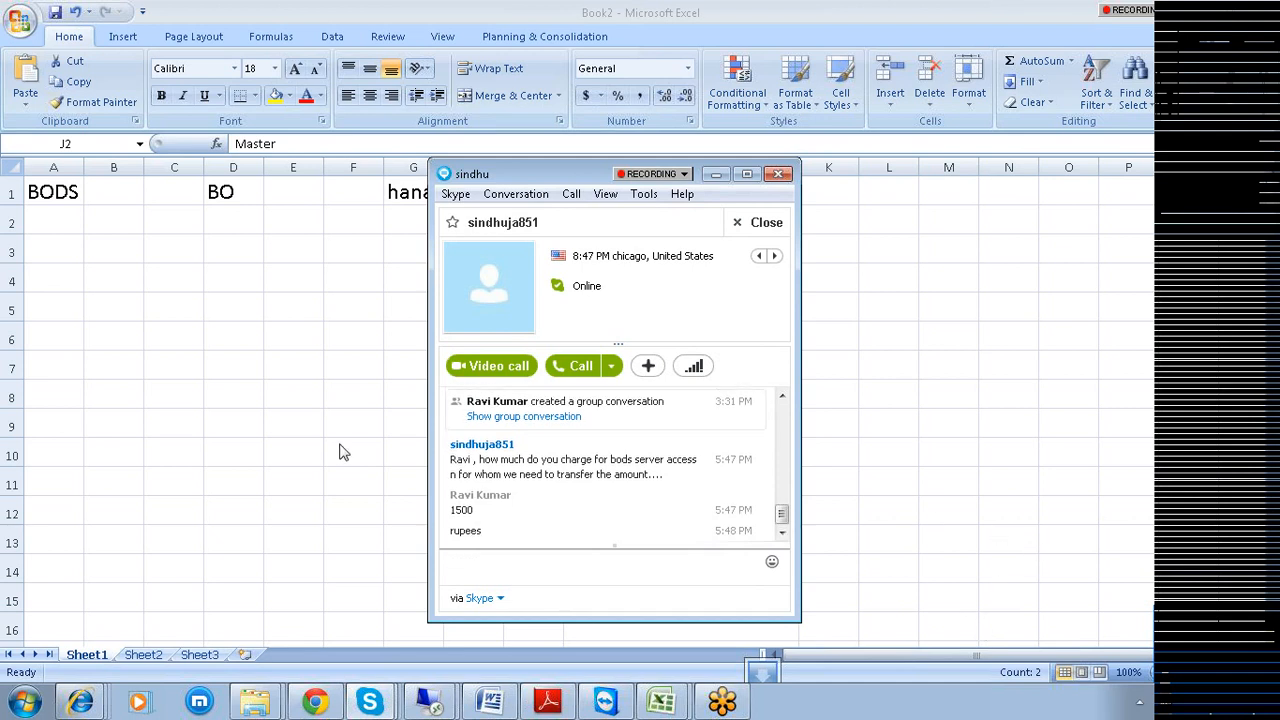
{"action": "type", "text": "i will let you know"}
{"action": "key", "text": "Return"}
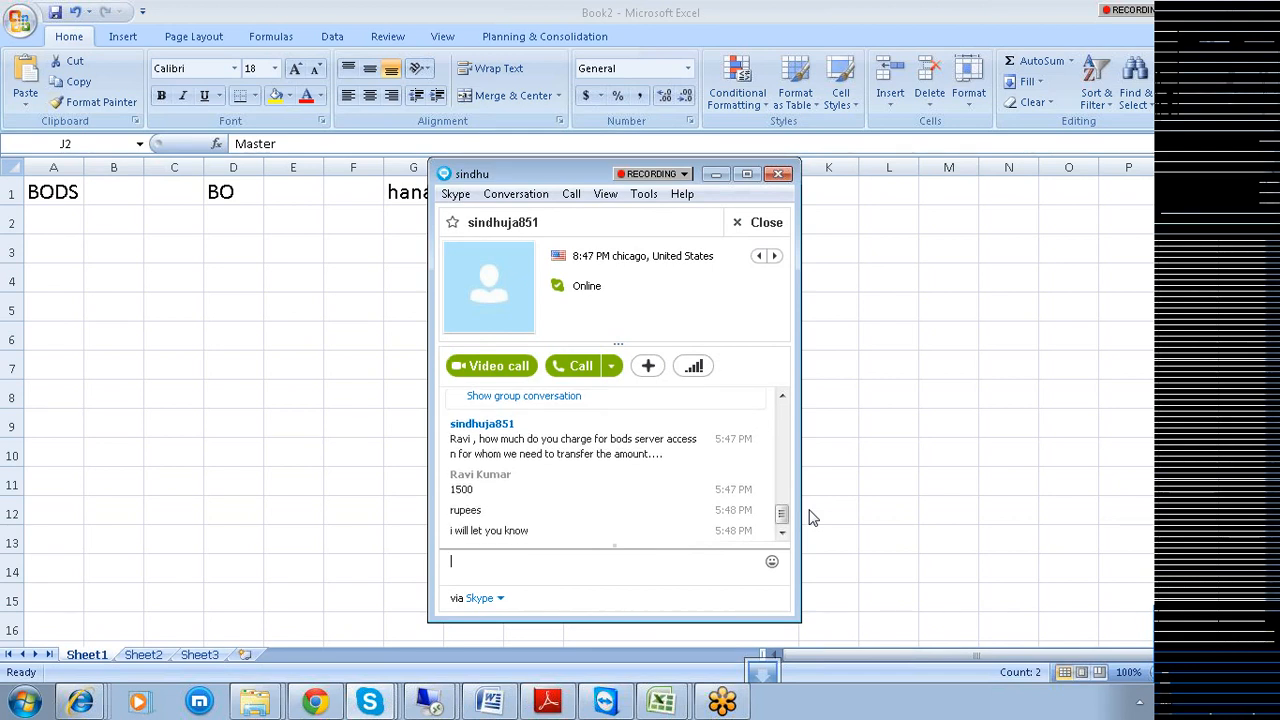
{"action": "left_click", "coordinate": [274, 378]}
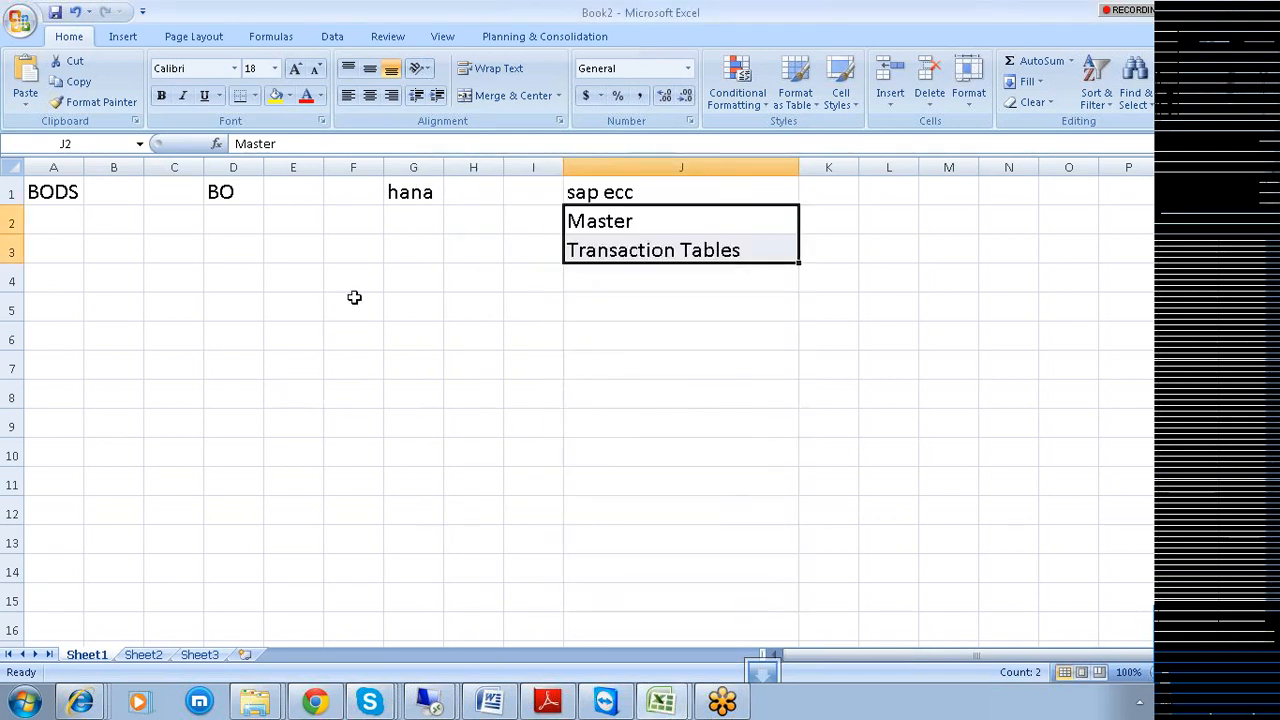
Widen column A, enter Repositiory in A2 and begin typing Local in A3.
{"action": "left_click", "coordinate": [585, 222]}
{"action": "left_click", "coordinate": [607, 254]}
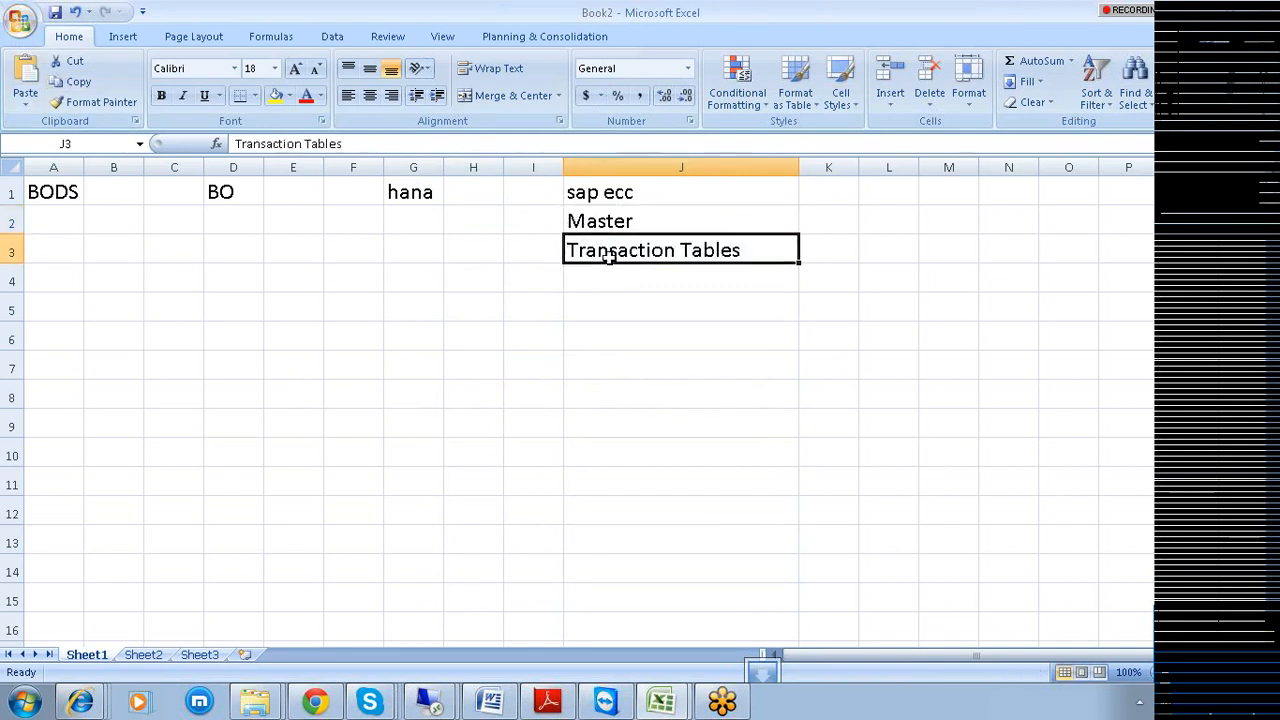
{"action": "left_click_drag", "start_coordinate": [84, 167], "coordinate": [237, 168]}
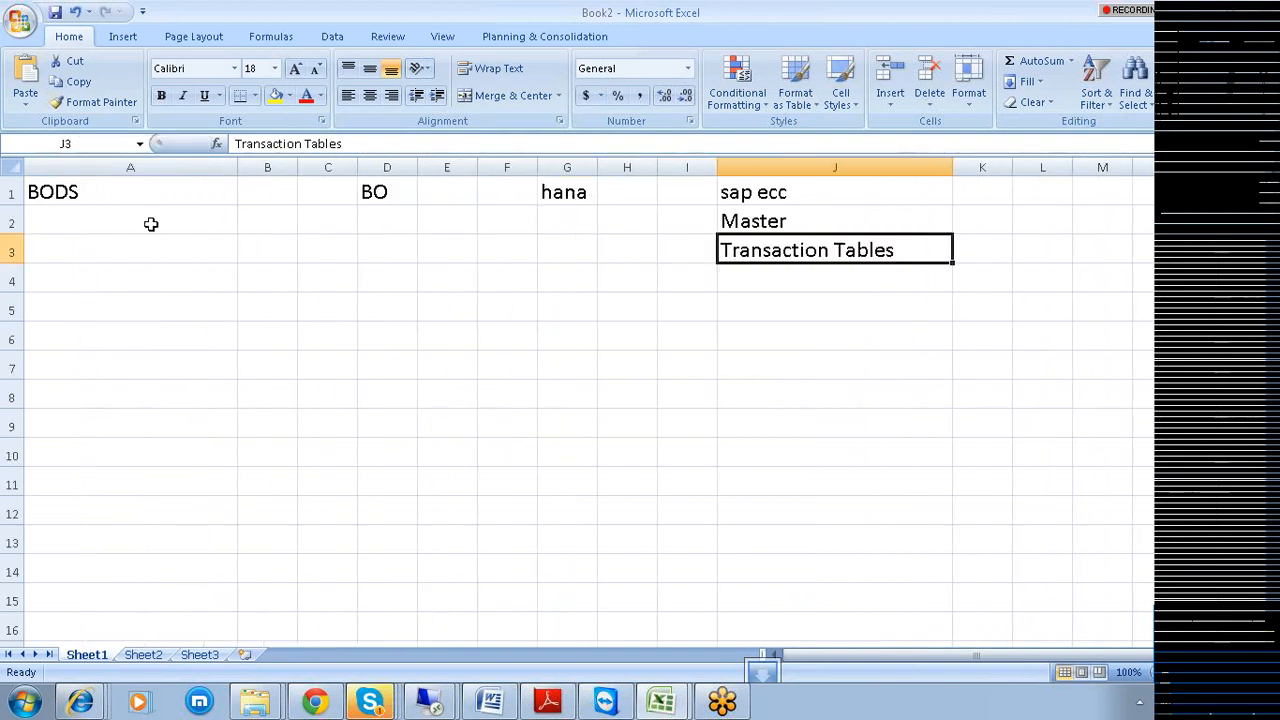
{"action": "left_click", "coordinate": [100, 221]}
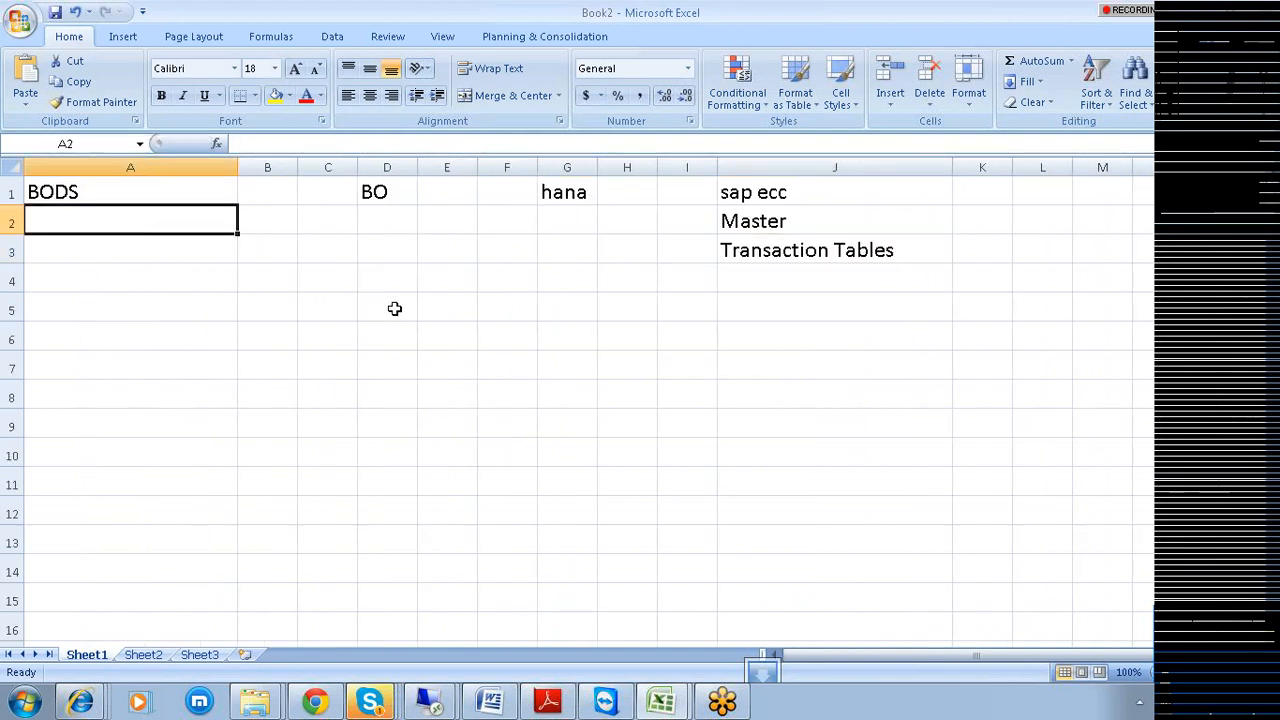
{"action": "type", "text": "Repositioo"}
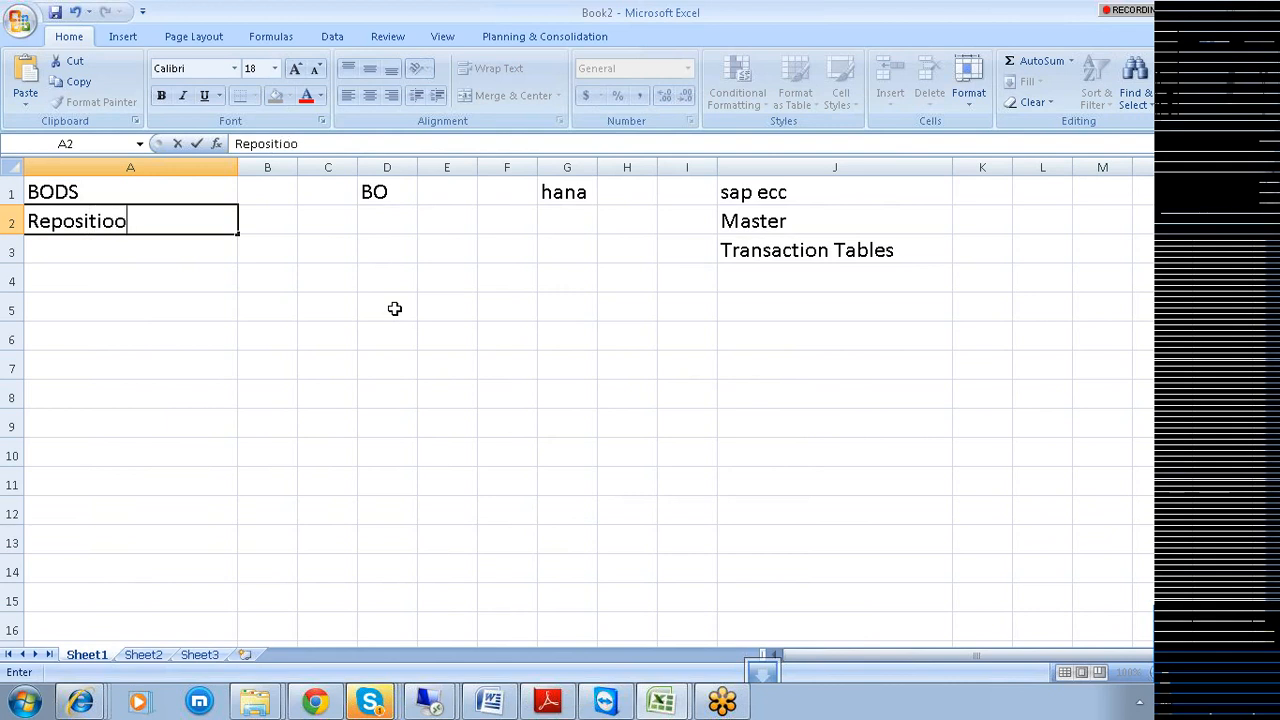
{"action": "key", "text": "BackSpace"}
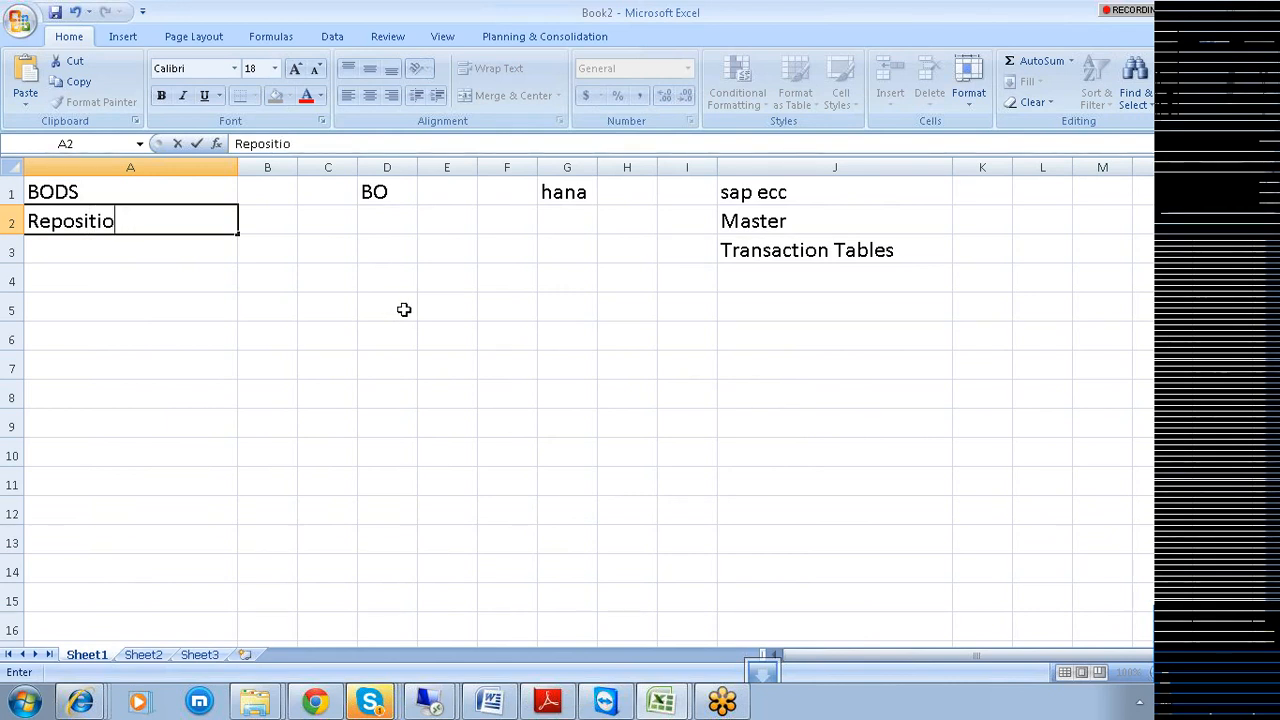
{"action": "type", "text": "ry"}
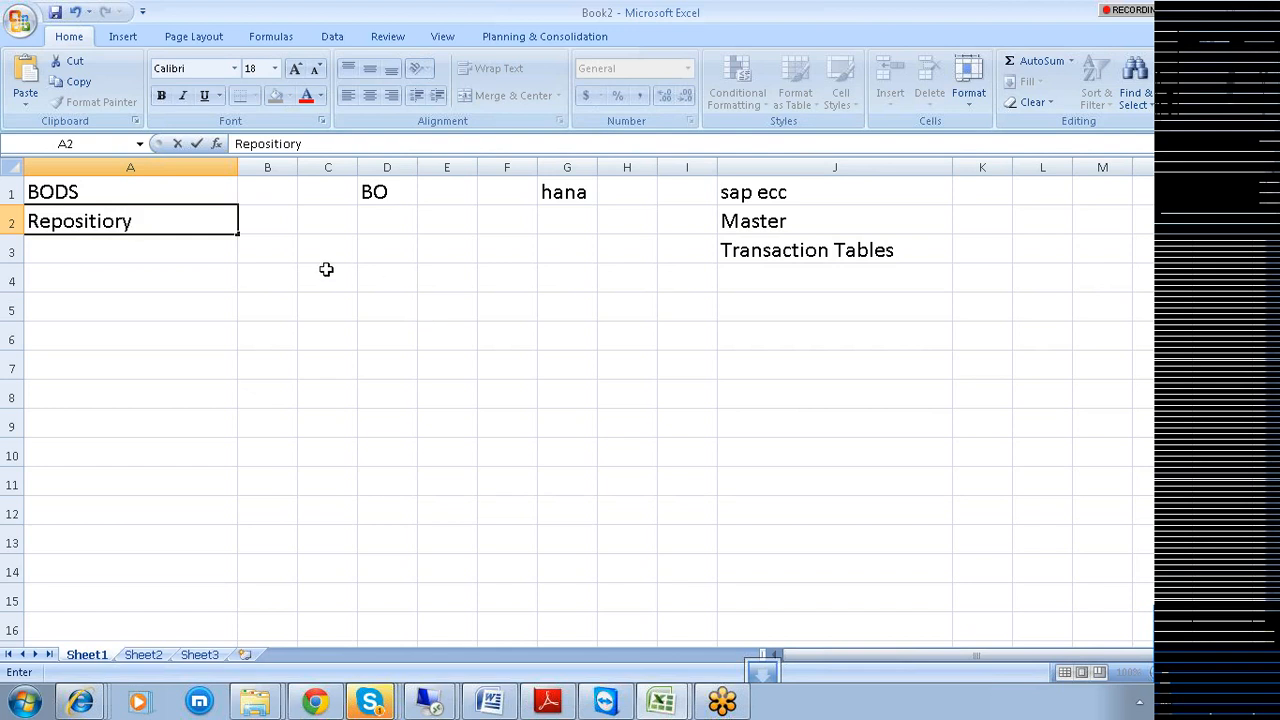
{"action": "left_click", "coordinate": [84, 253]}
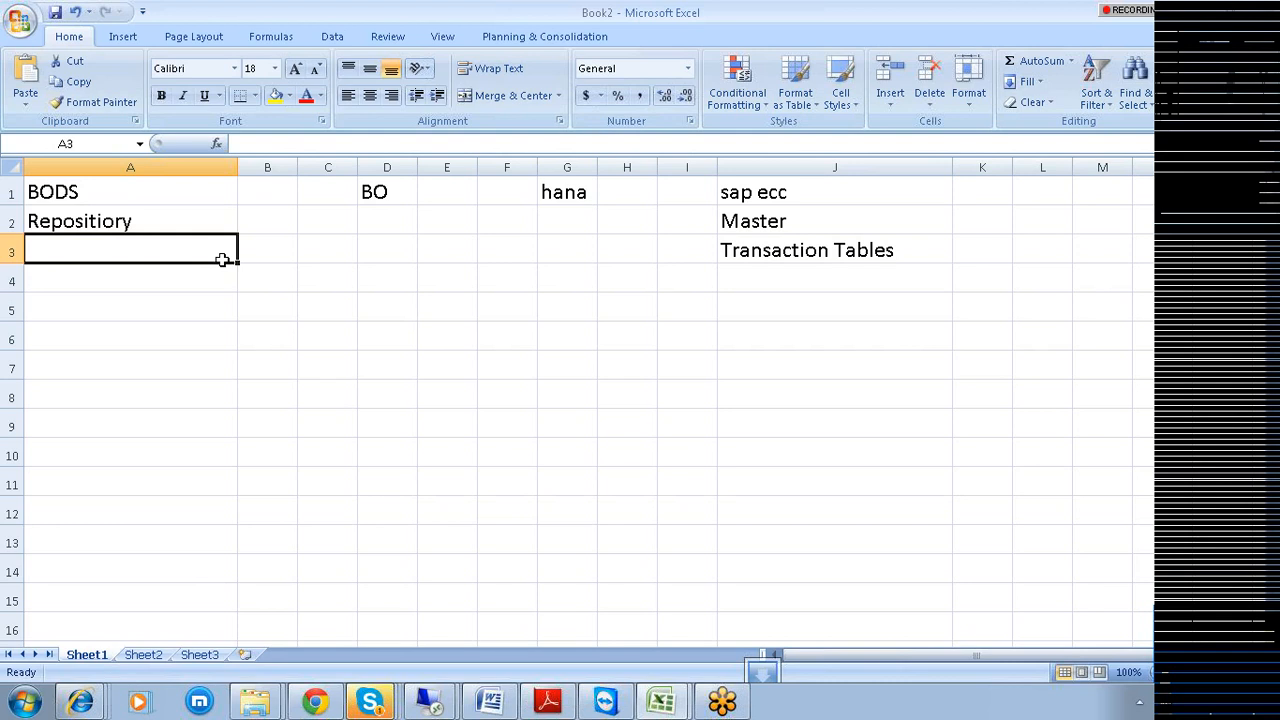
{"action": "type", "text": "Local"}
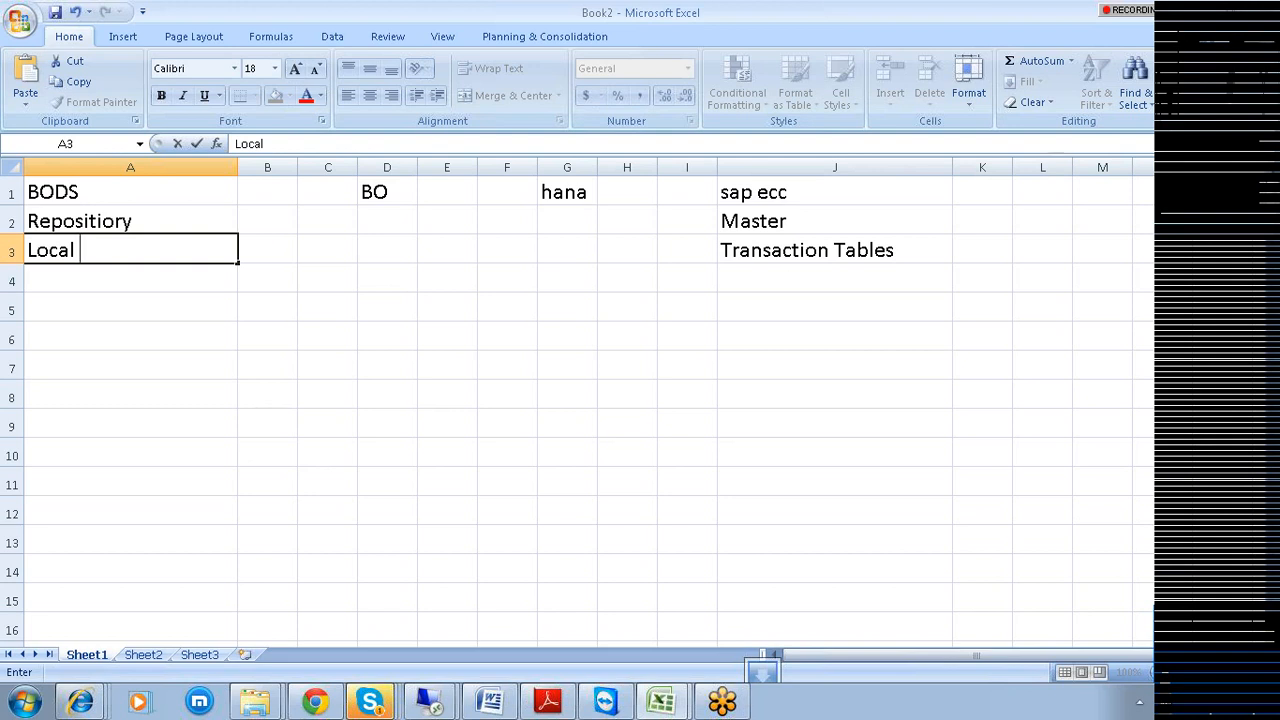
Type cmc in D2 under BO and widen column D.
{"action": "left_click", "coordinate": [408, 217]}
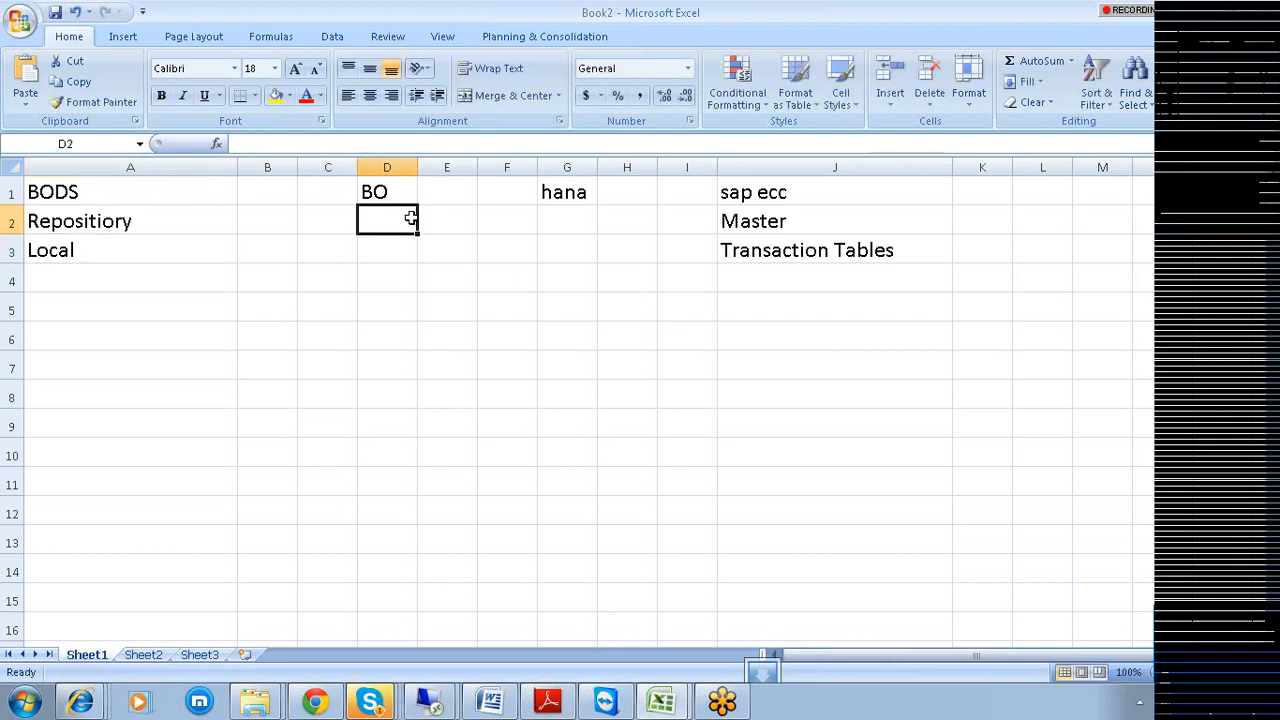
{"action": "type", "text": "cmc"}
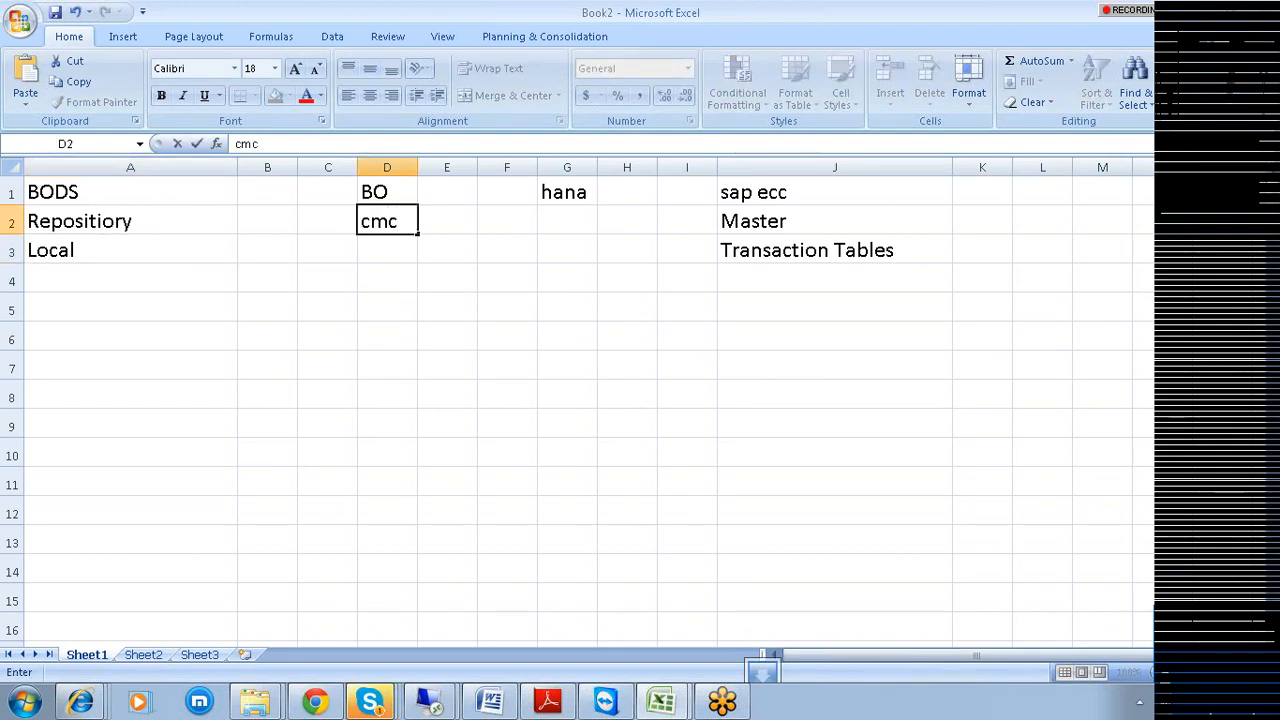
{"action": "left_click", "coordinate": [408, 167]}
{"action": "left_click_drag", "start_coordinate": [418, 172], "coordinate": [543, 169]}
Enter Central Management Console in D4 and widen column D to fit it.
{"action": "left_click", "coordinate": [420, 276]}
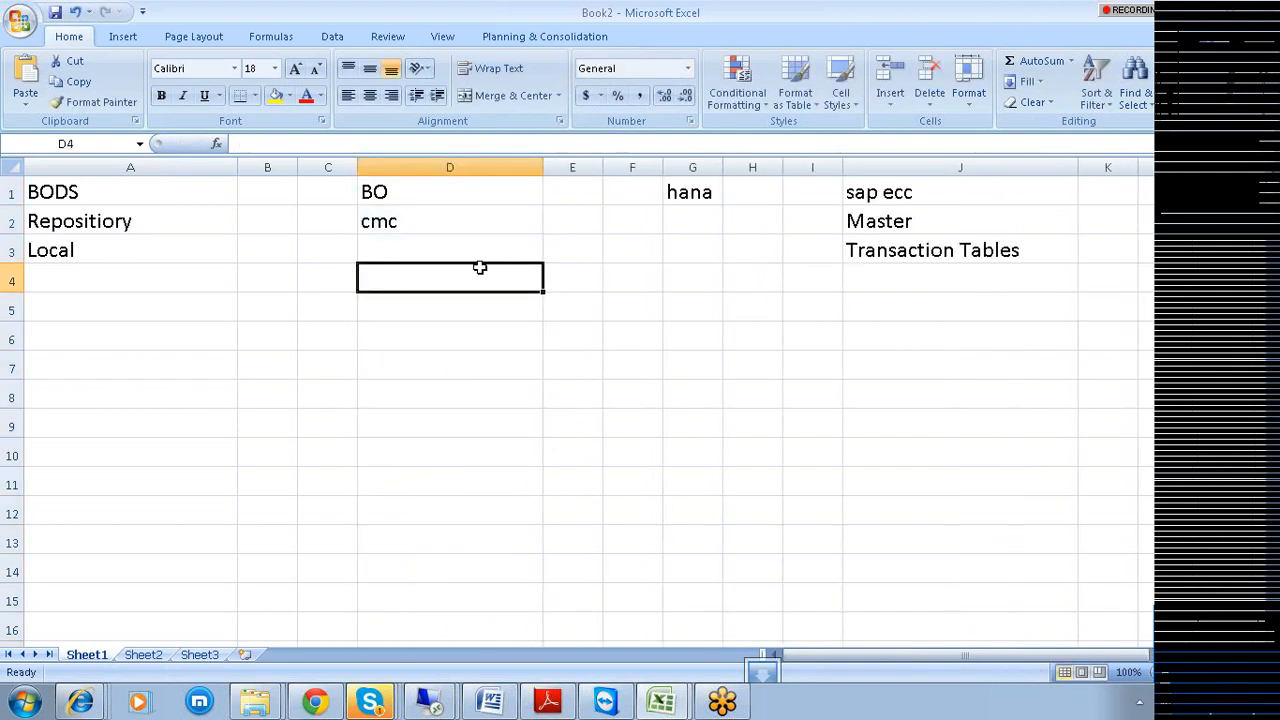
{"action": "type", "text": "Cente"}
{"action": "key", "text": "BackSpace"}
{"action": "type", "text": "ral"}
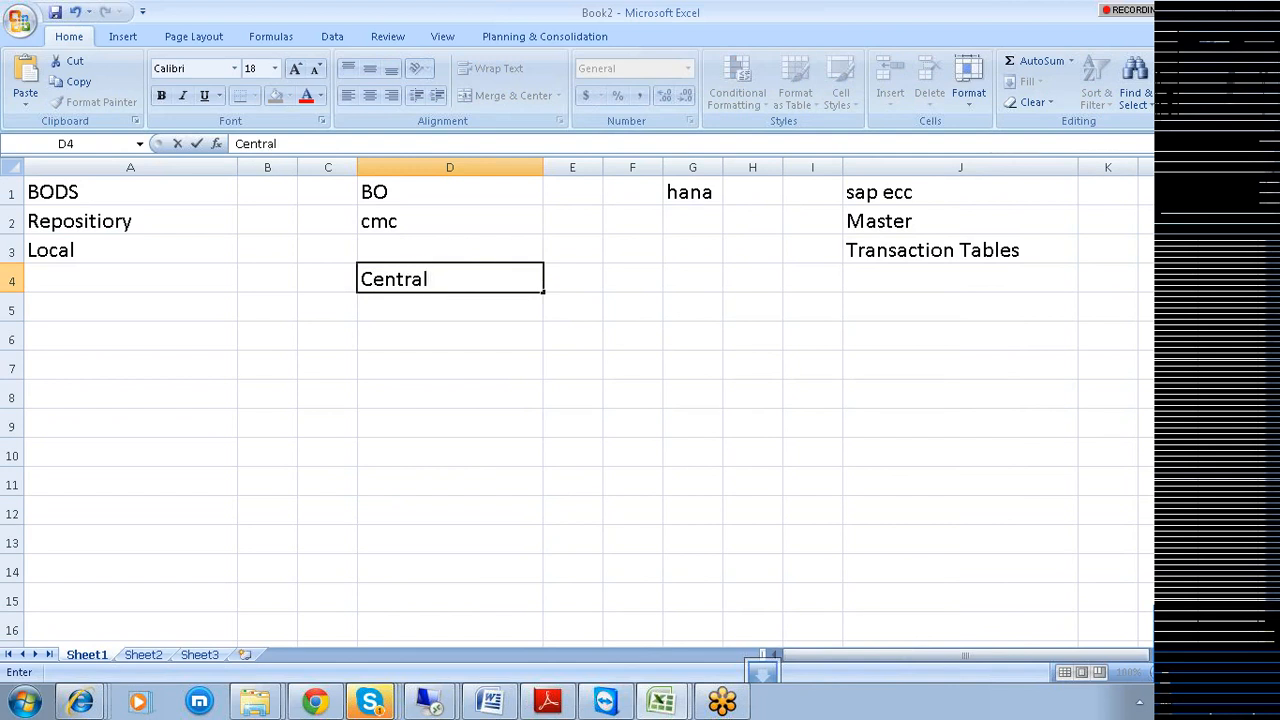
{"action": "type", "text": " Manag"}
{"action": "type", "text": "ement Cons"}
{"action": "type", "text": "ool"}
{"action": "key", "text": "BackSpace"}
{"action": "key", "text": "BackSpace"}
{"action": "type", "text": "le"}
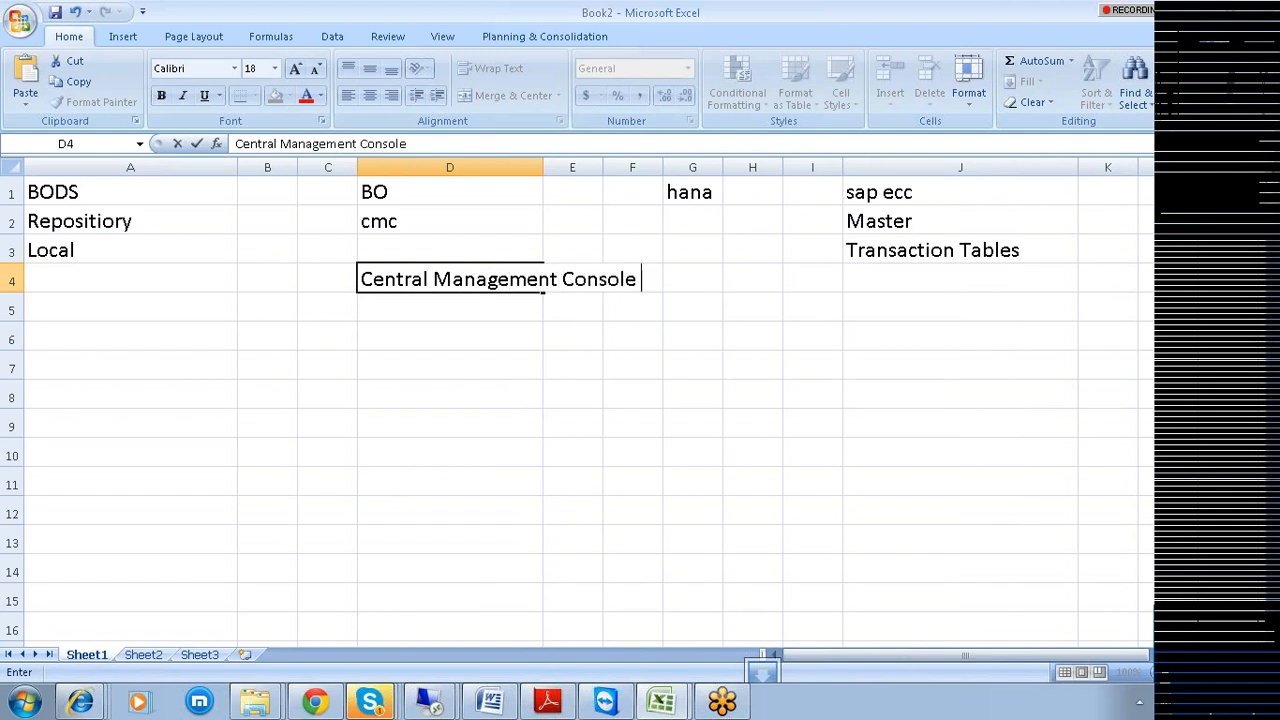
{"action": "left_click", "coordinate": [565, 166]}
{"action": "left_click_drag", "start_coordinate": [543, 166], "coordinate": [712, 171]}
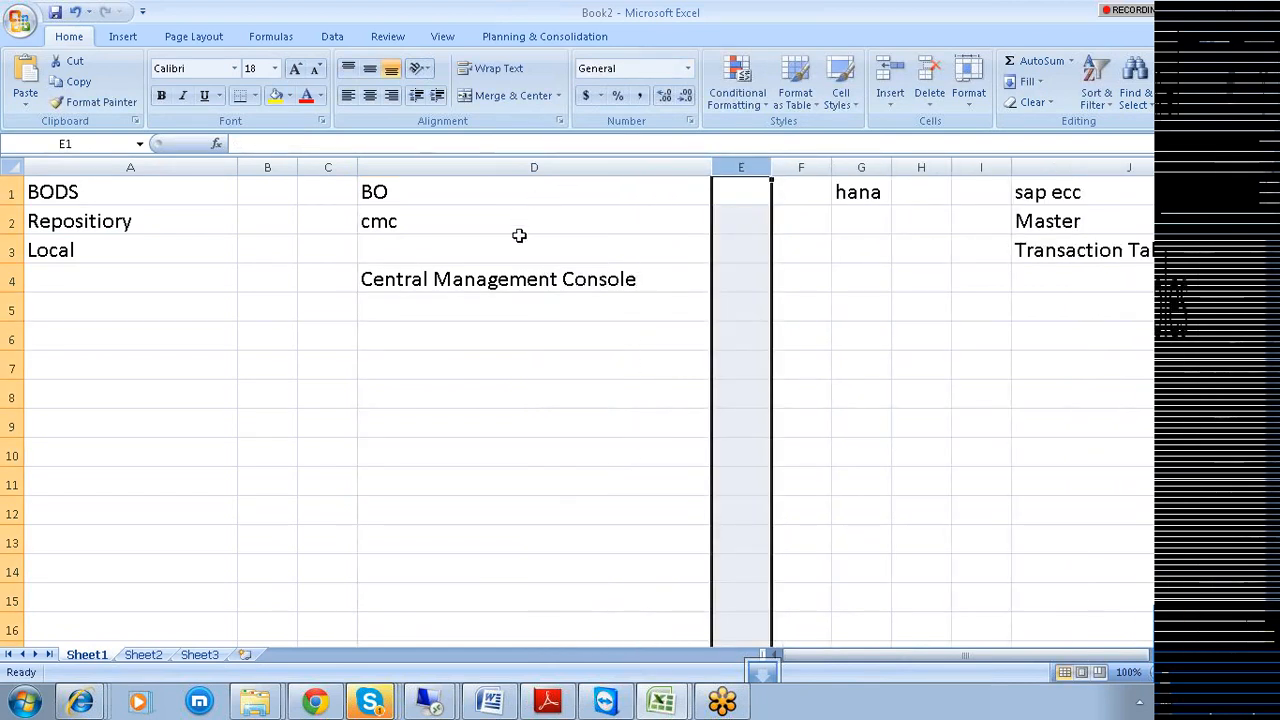
{"action": "left_click", "coordinate": [528, 278]}
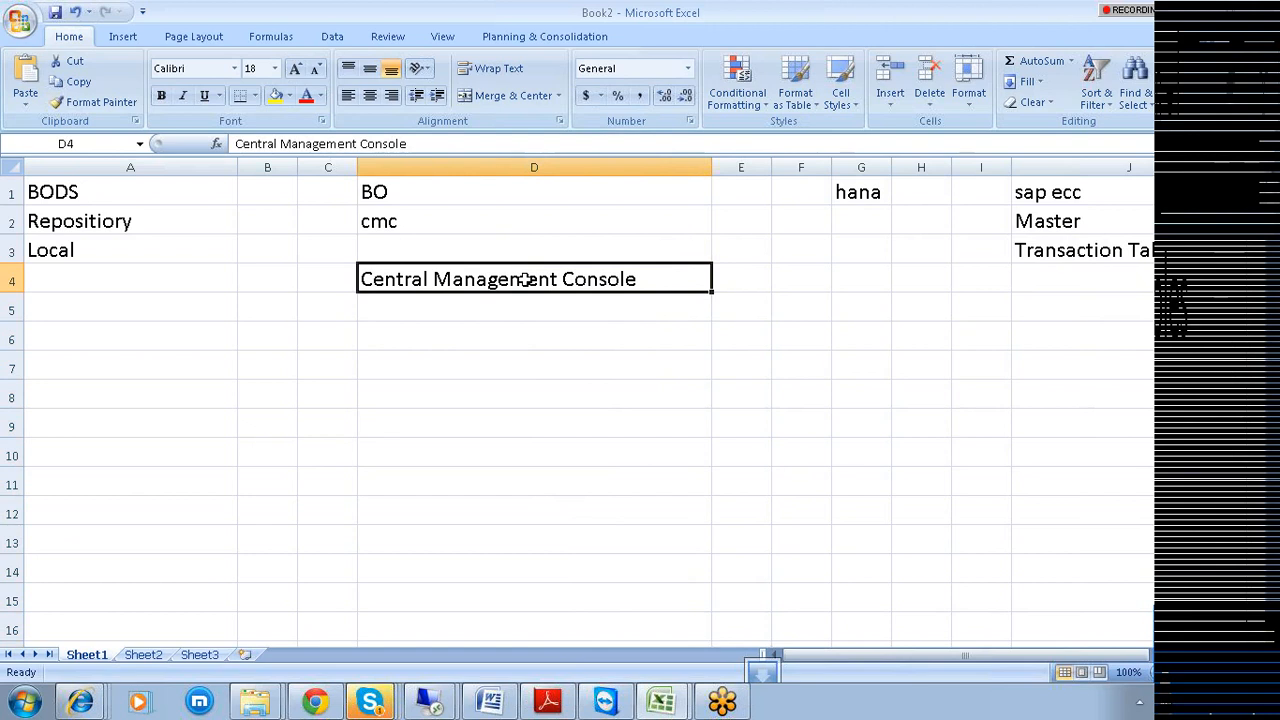
{"action": "left_click", "coordinate": [103, 229]}
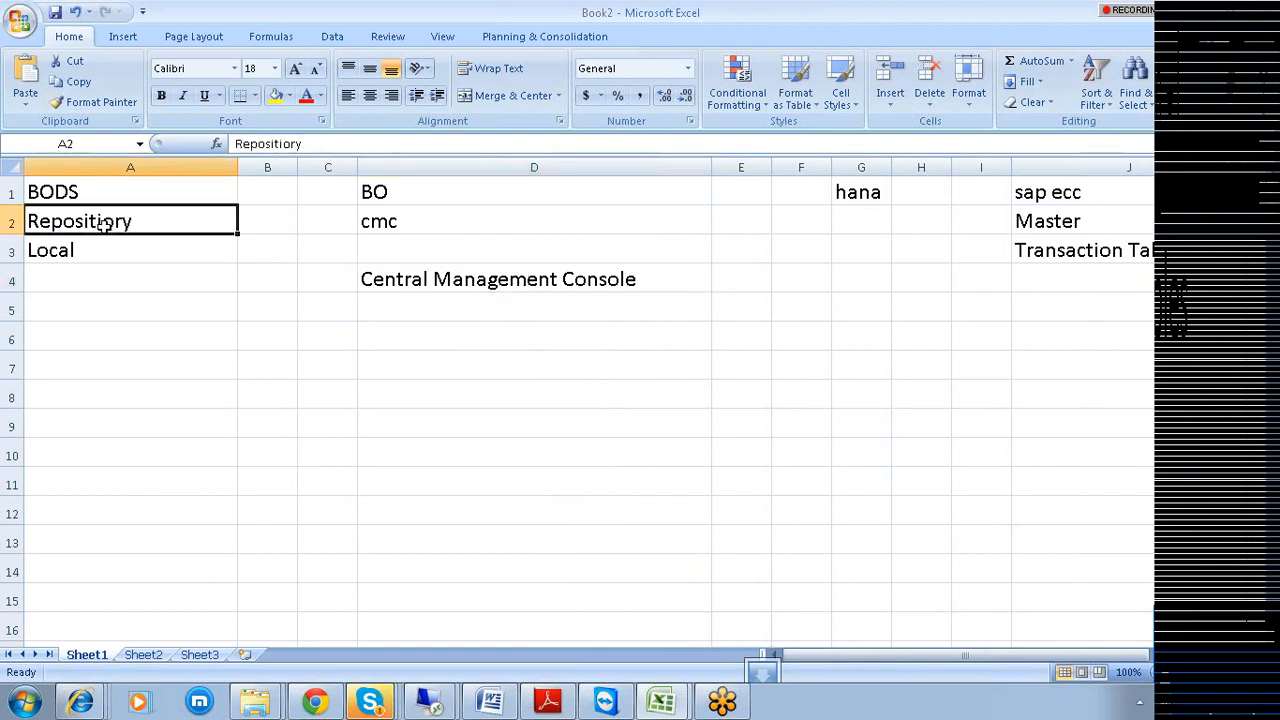
Add Regisitered in CMC in D5 below Central Management Console.
{"action": "left_click", "coordinate": [405, 303]}
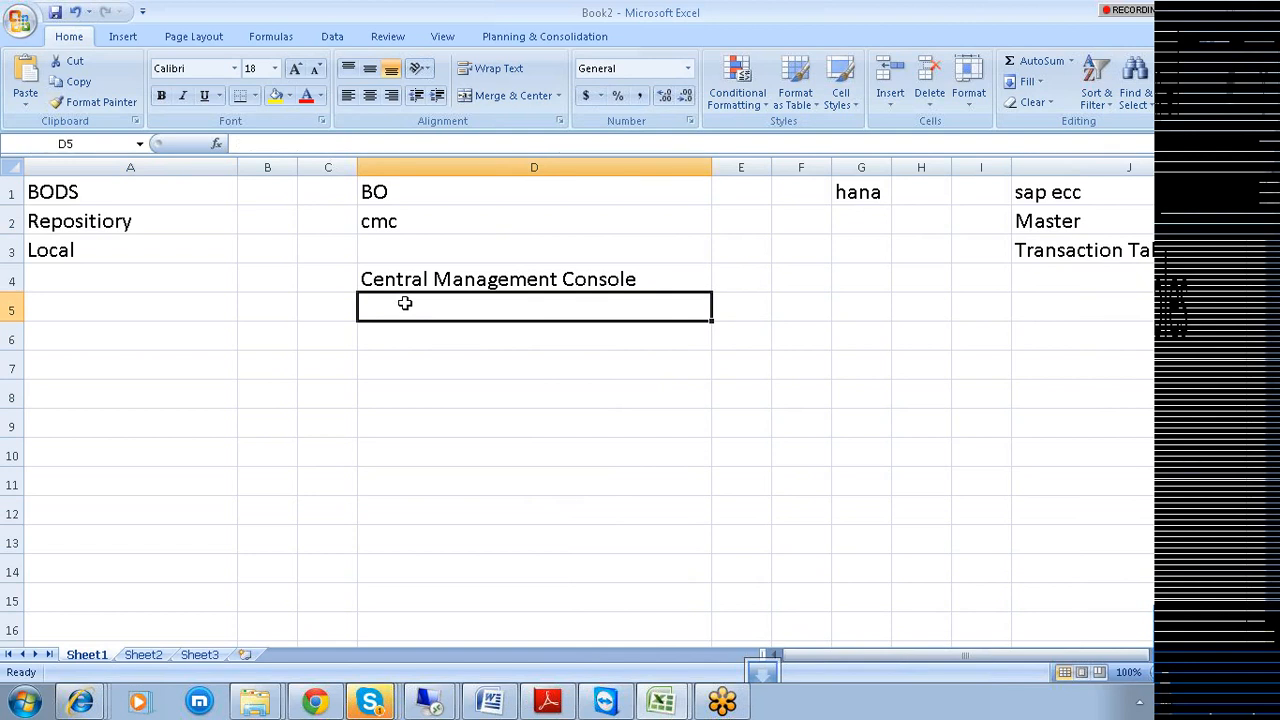
{"action": "type", "text": "Regisitere"}
{"action": "type", "text": "ed"}
{"action": "key", "text": "BackSpace"}
{"action": "key", "text": "BackSpace"}
{"action": "key", "text": "BackSpace"}
{"action": "type", "text": "d in CMC"}
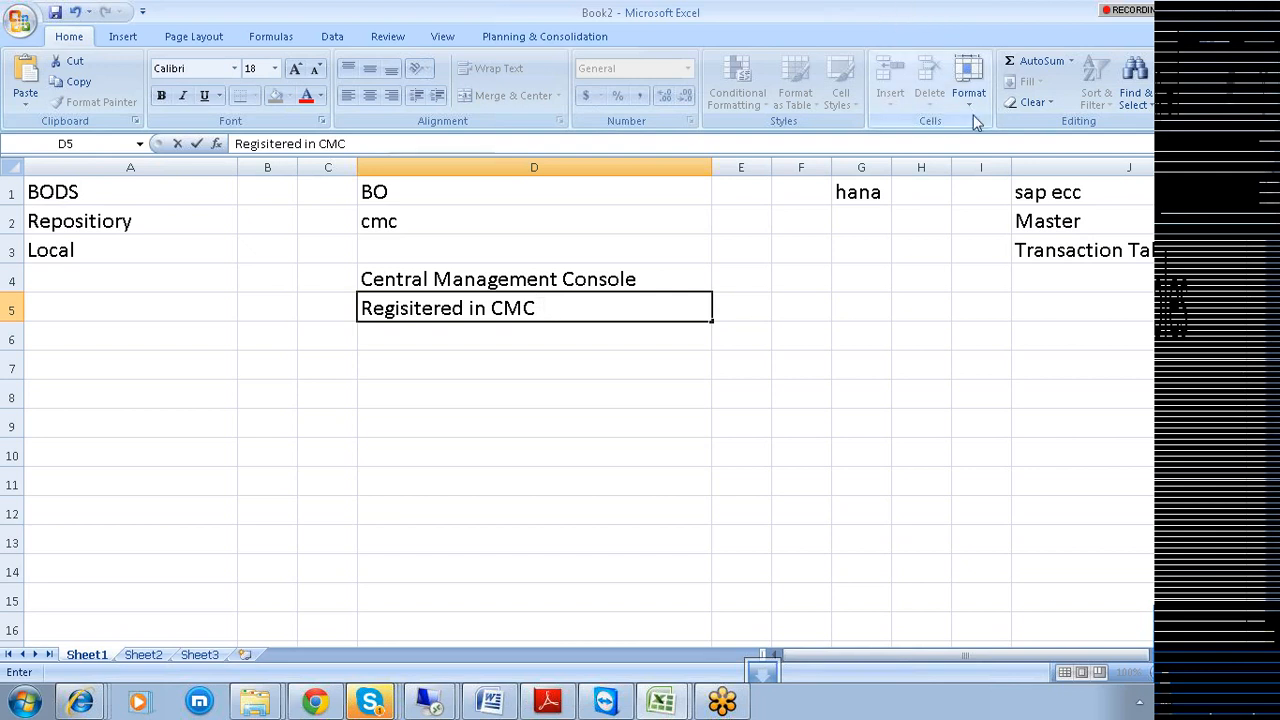
{"action": "left_click", "coordinate": [1057, 192]}
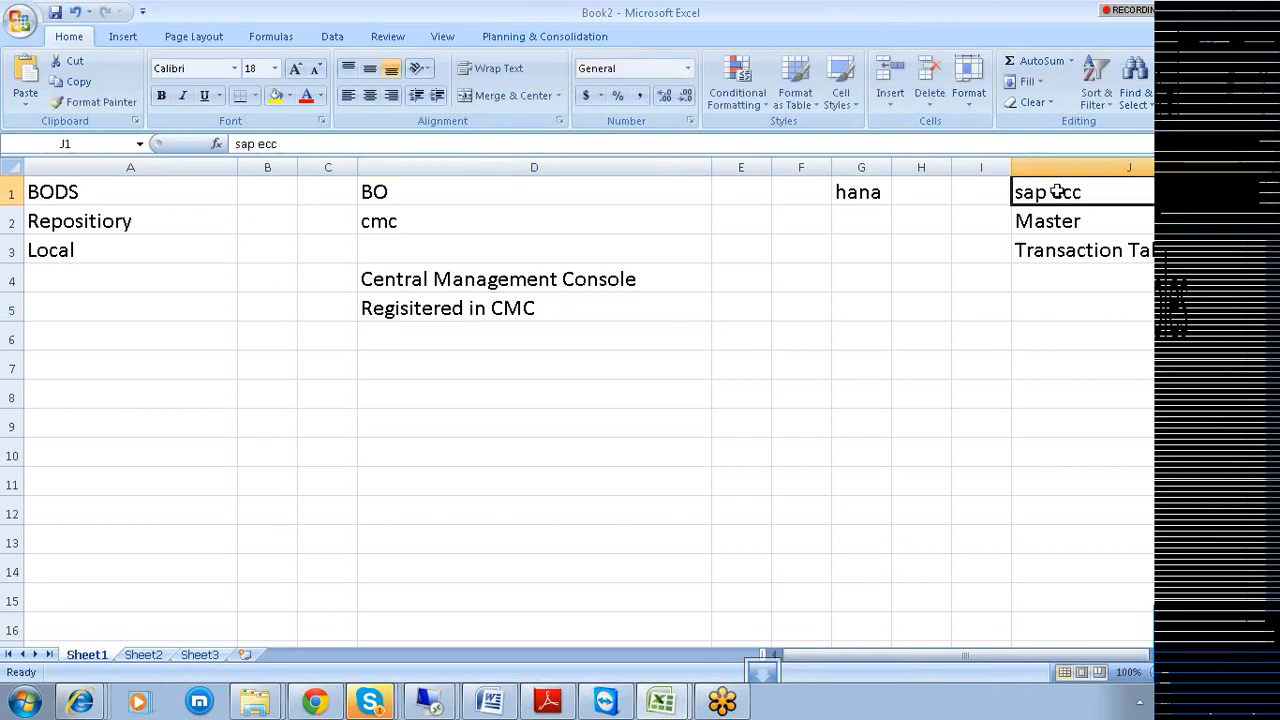
{"action": "left_click", "coordinate": [90, 187]}
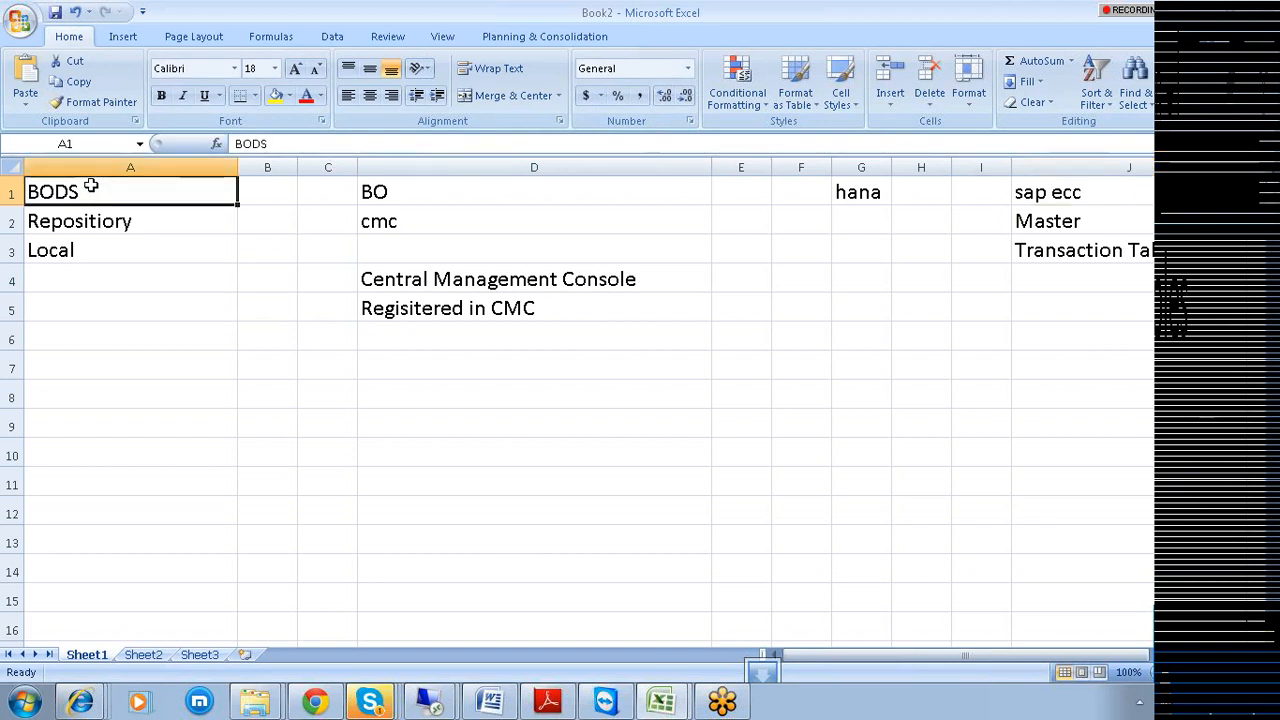
{"action": "left_click", "coordinate": [395, 191]}
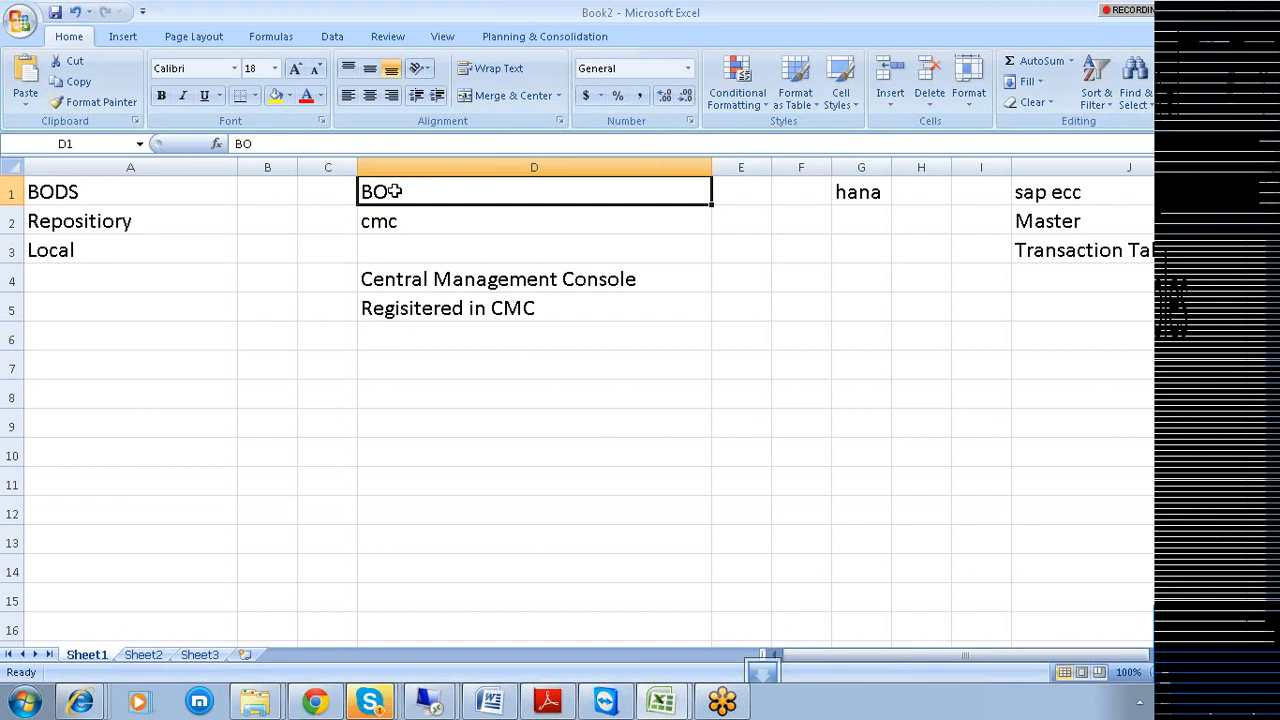
{"action": "left_click", "coordinate": [1262, 279]}
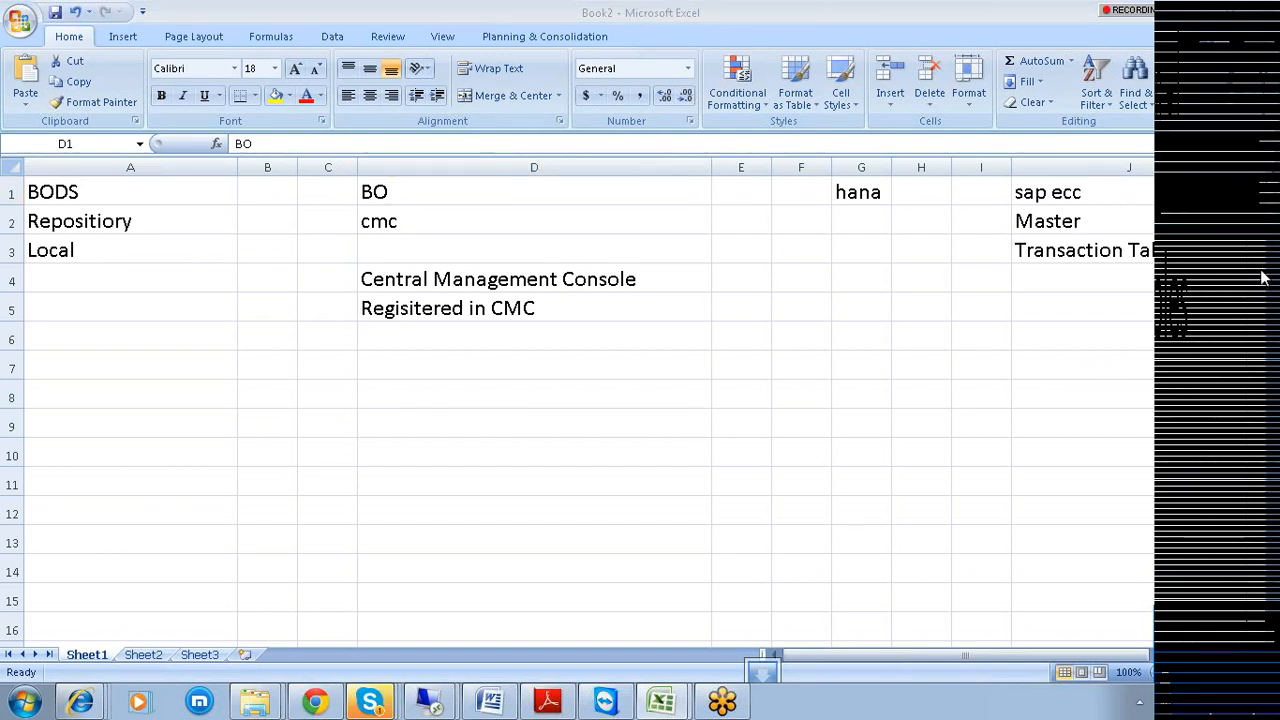
{"action": "left_click", "coordinate": [733, 347]}
{"action": "right_click", "coordinate": [378, 700]}
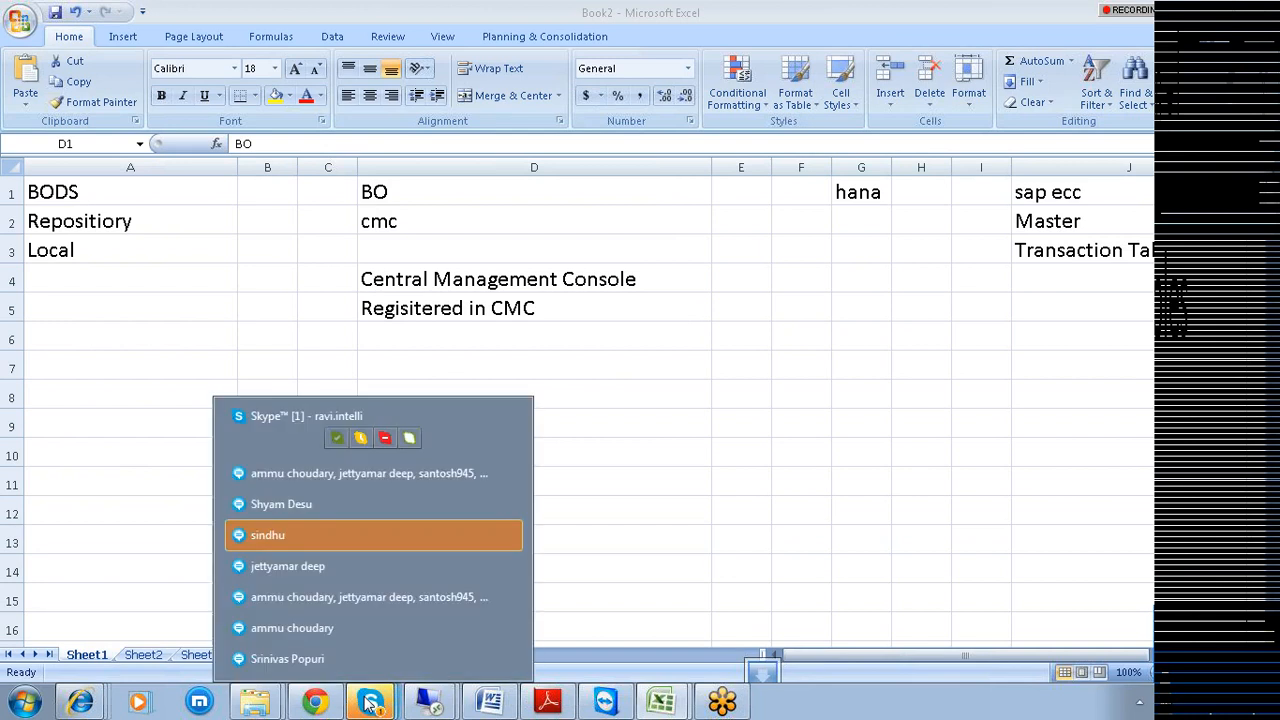
Start the recent Remote Desktop connection to 122.175.37.43 from the Start menu.
{"action": "left_click", "coordinate": [378, 536]}
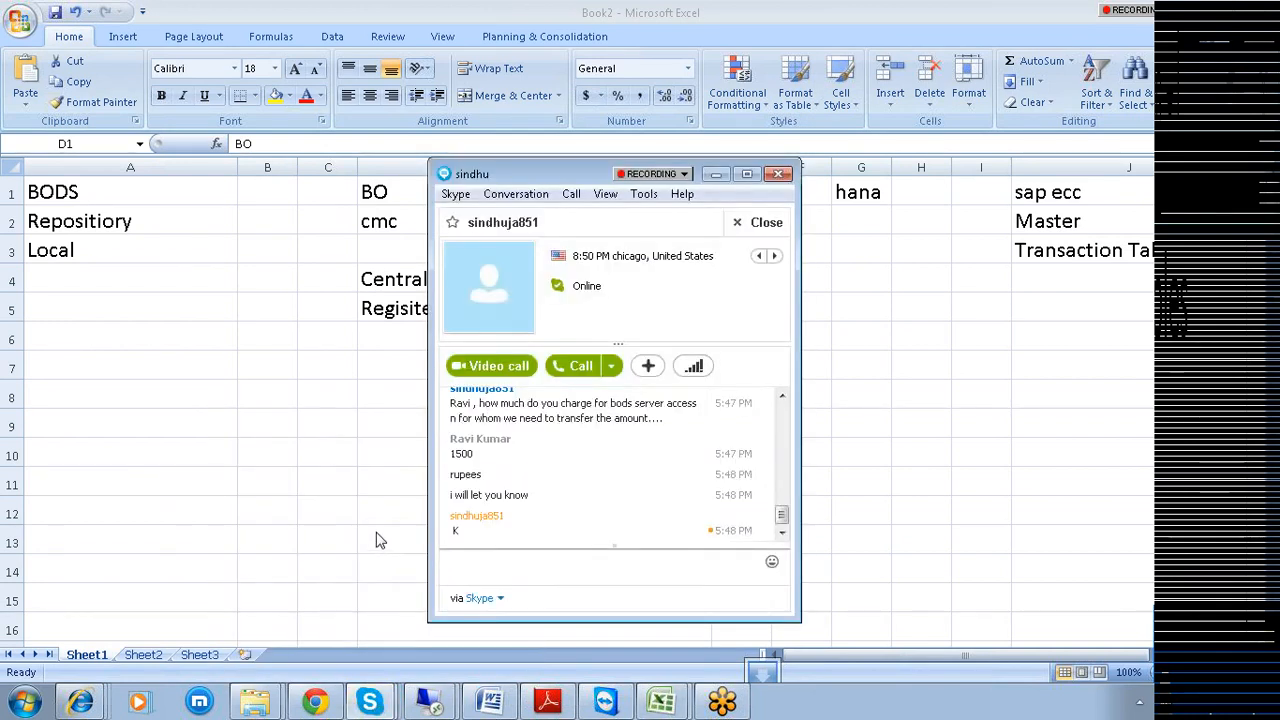
{"action": "key", "text": "alt+Tab"}
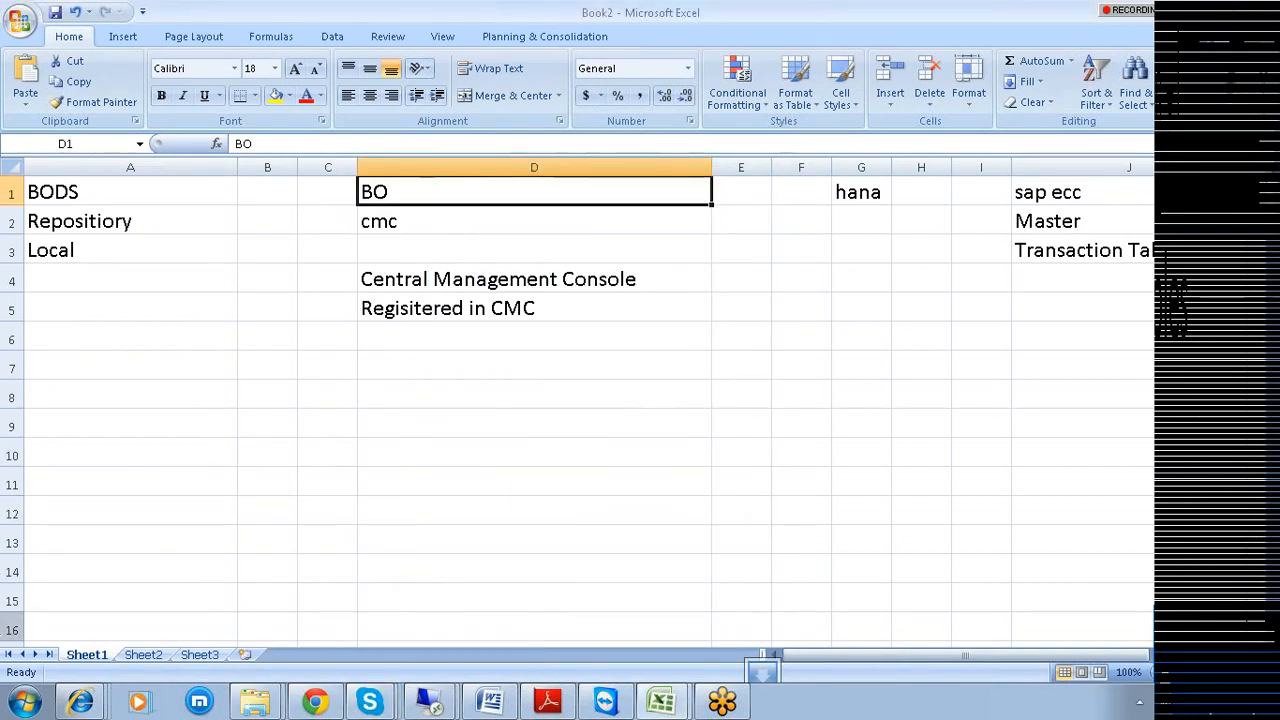
{"action": "left_click", "coordinate": [24, 702]}
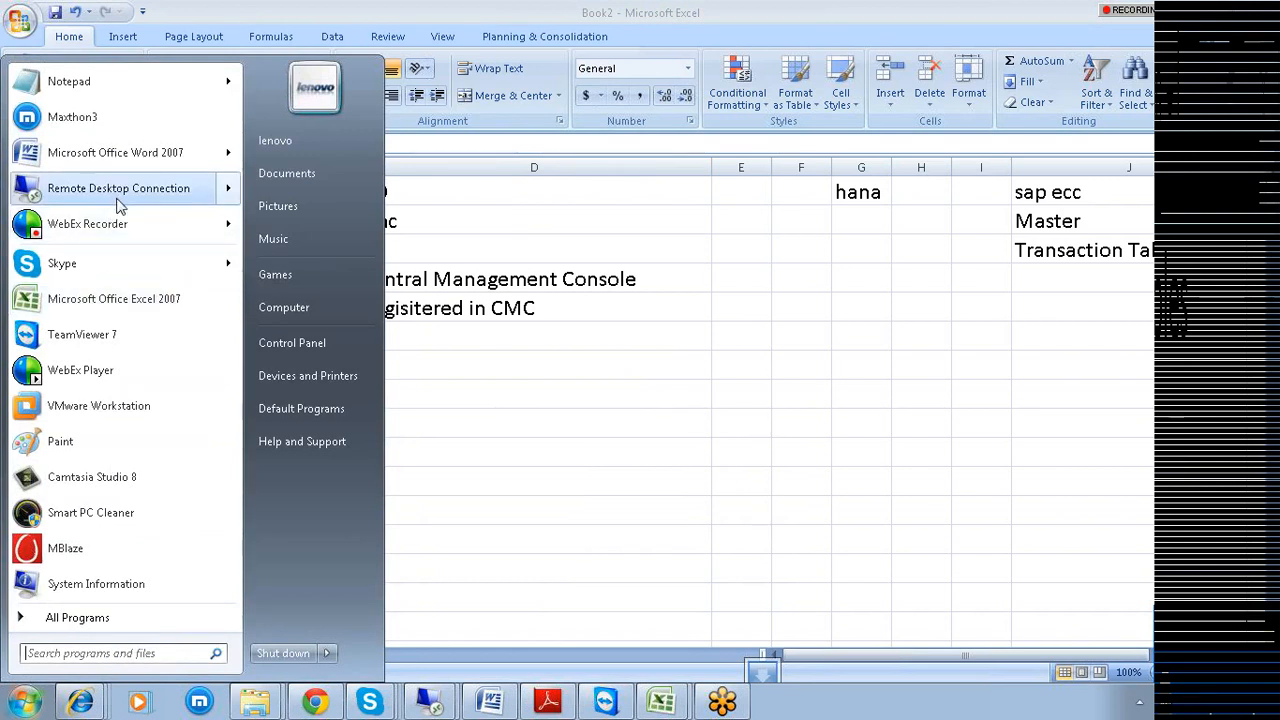
{"action": "mouse_move", "coordinate": [178, 194]}
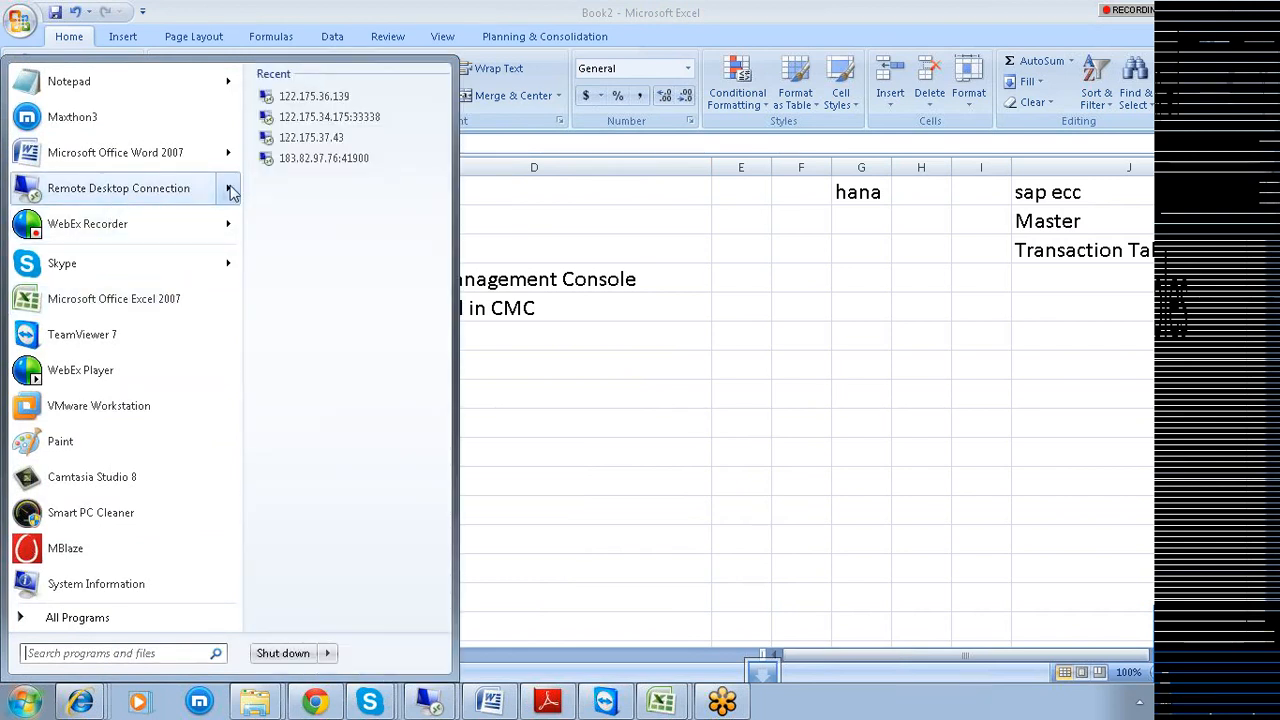
{"action": "left_click", "coordinate": [311, 138]}
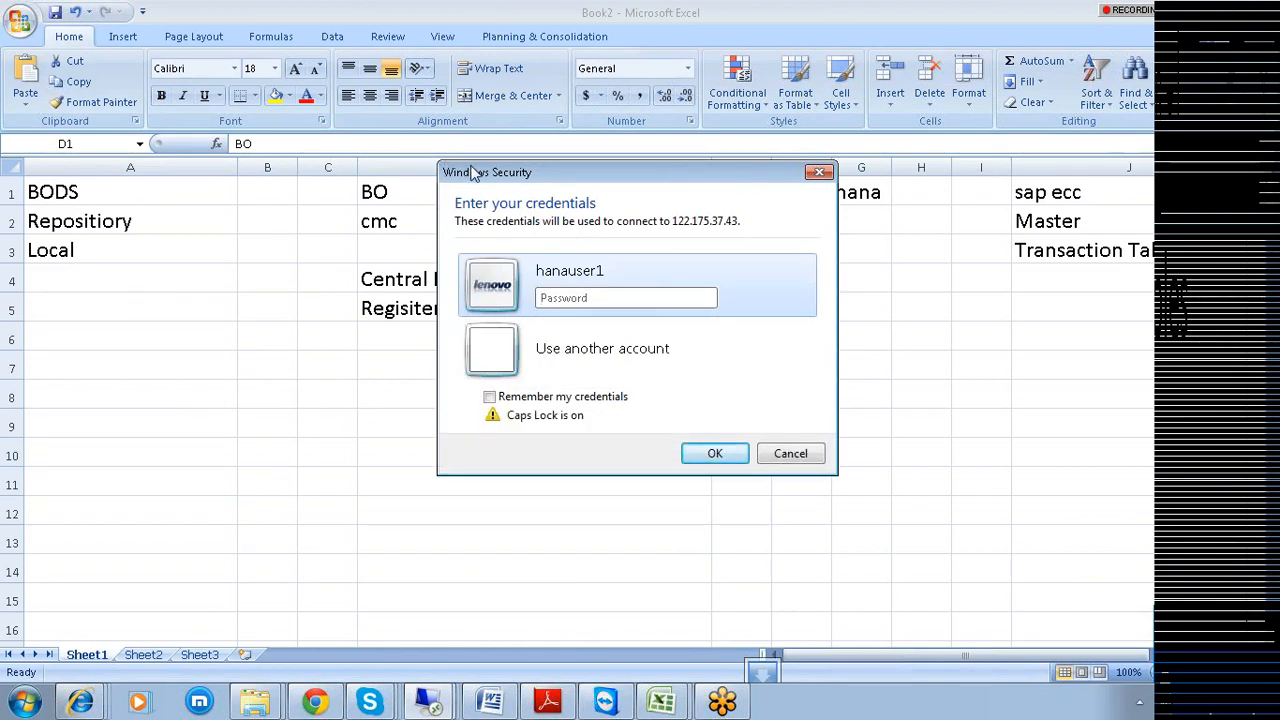
Sign in with the remote account password and accept the untrusted SERVER.TRAINING.COM certificate.
{"action": "key", "text": "Caps_Lock"}
{"action": "type", "text": "•"}
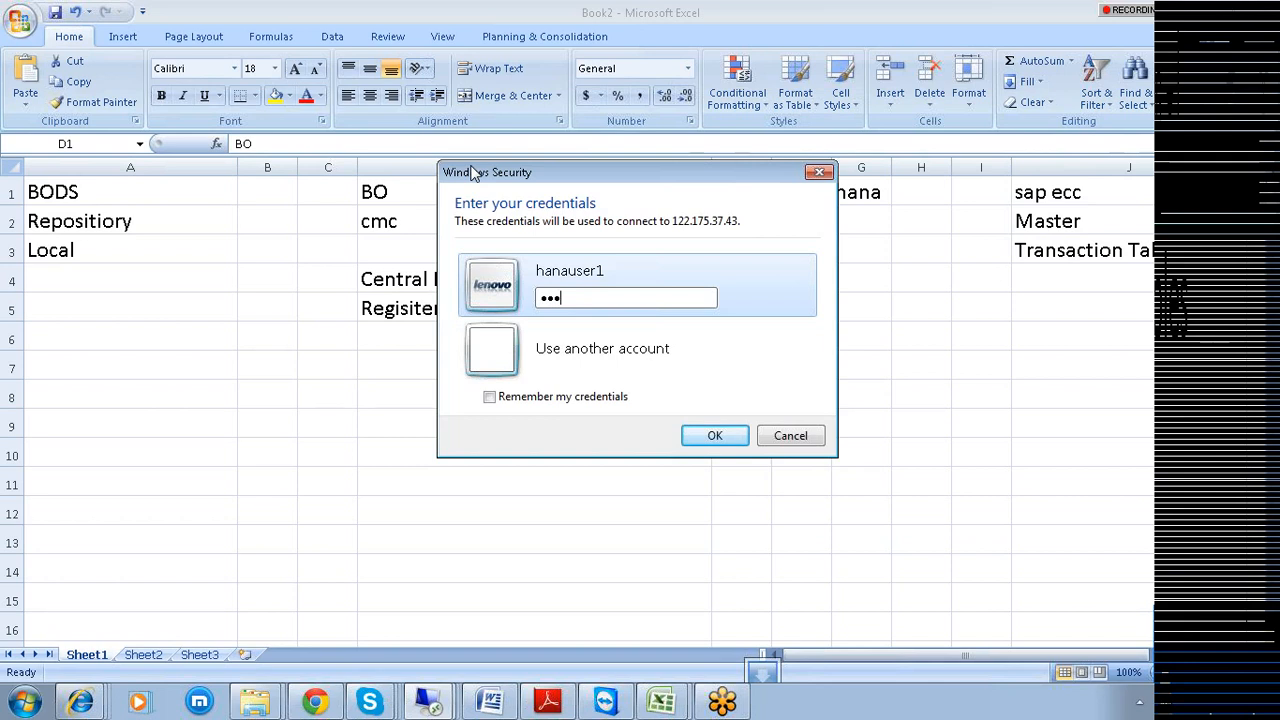
{"action": "key", "text": "Caps_Lock"}
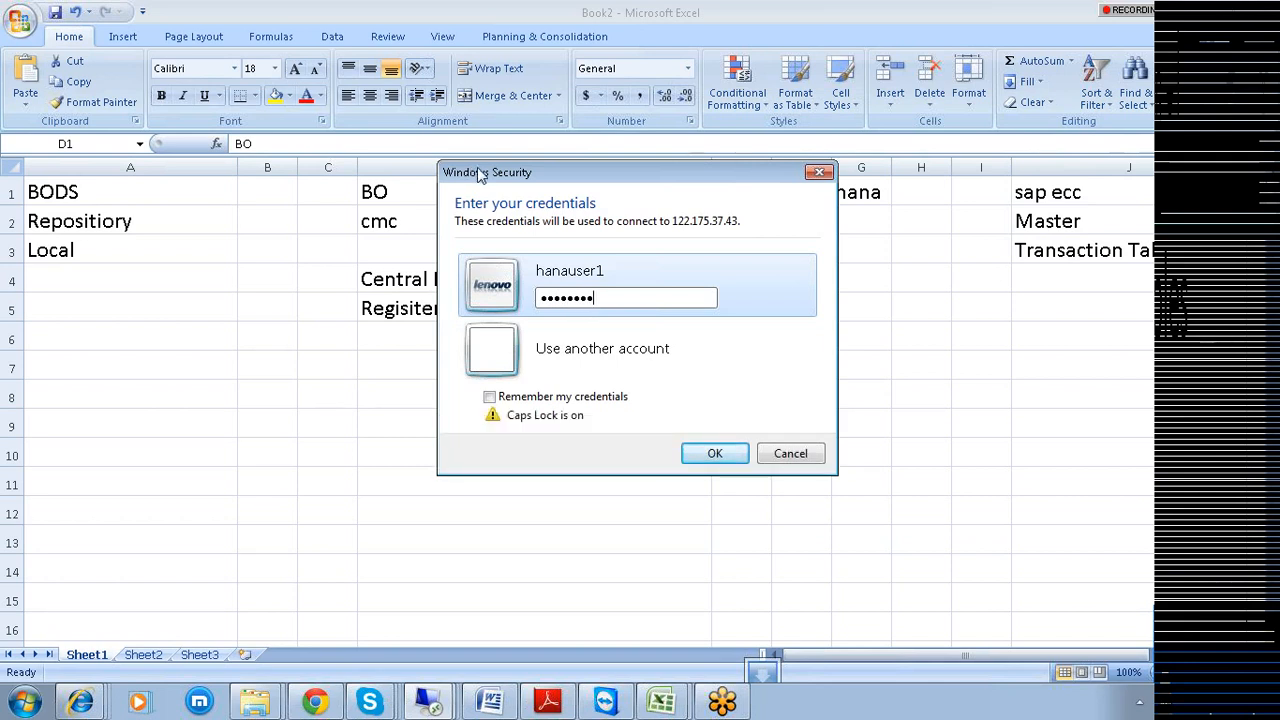
{"action": "left_click", "coordinate": [708, 455]}
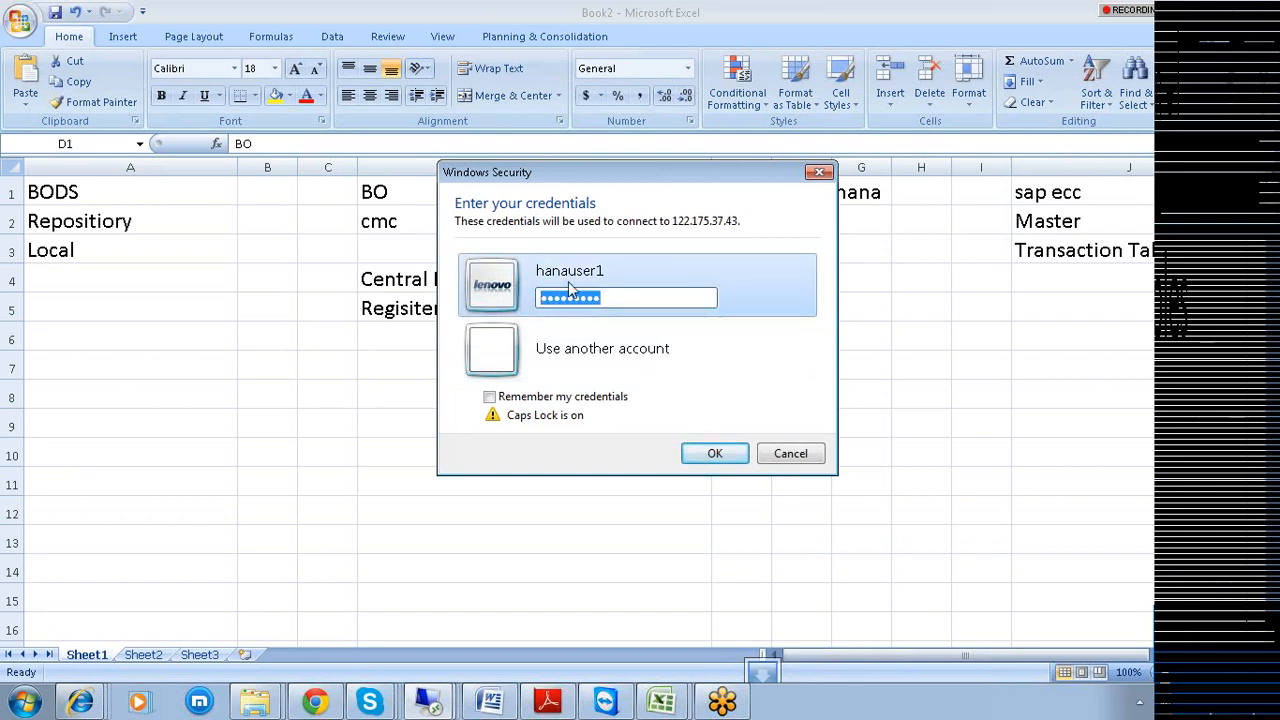
{"action": "key", "text": "Caps_Lock"}
{"action": "type", "text": "•••••"}
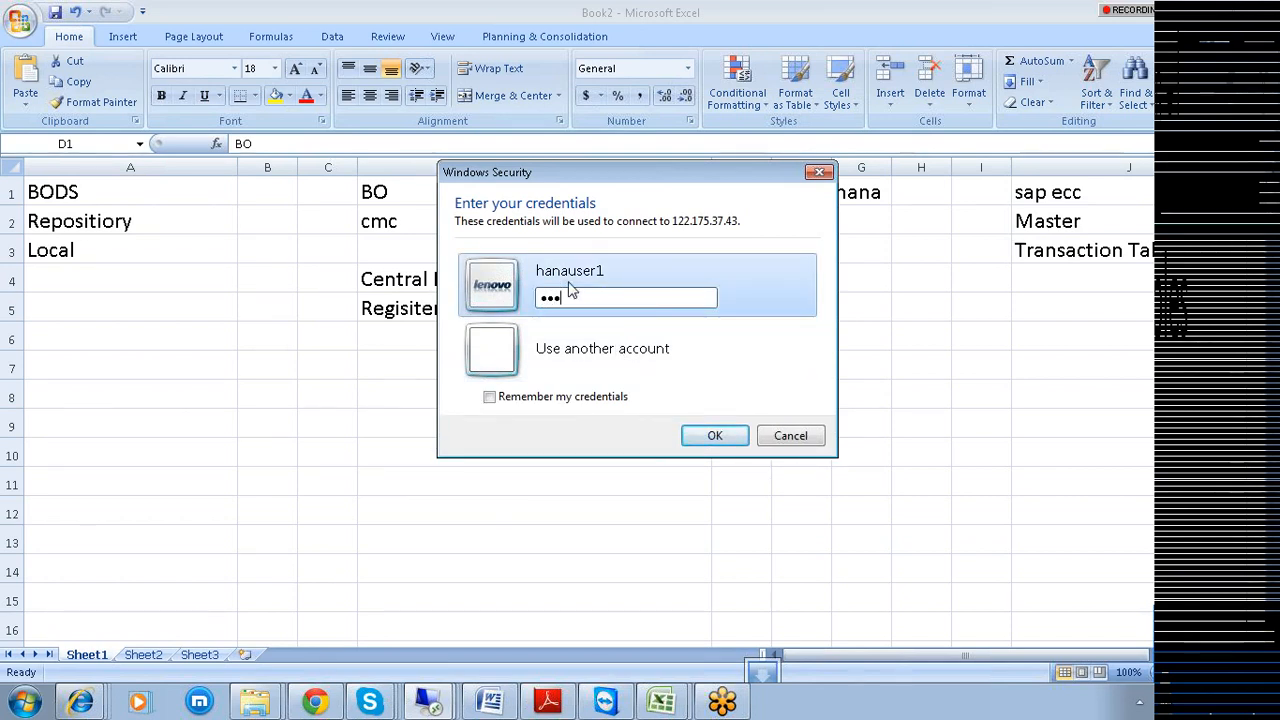
{"action": "type", "text": "•••••"}
{"action": "left_click", "coordinate": [714, 434]}
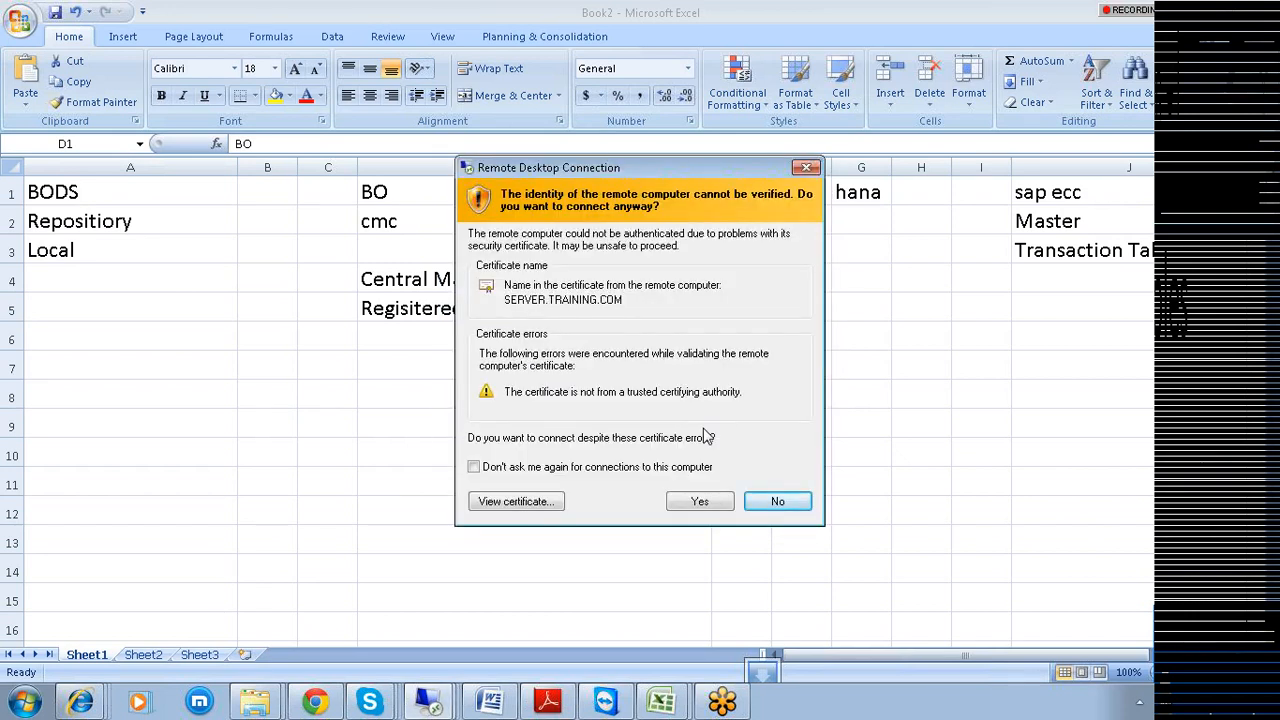
{"action": "left_click", "coordinate": [699, 501]}
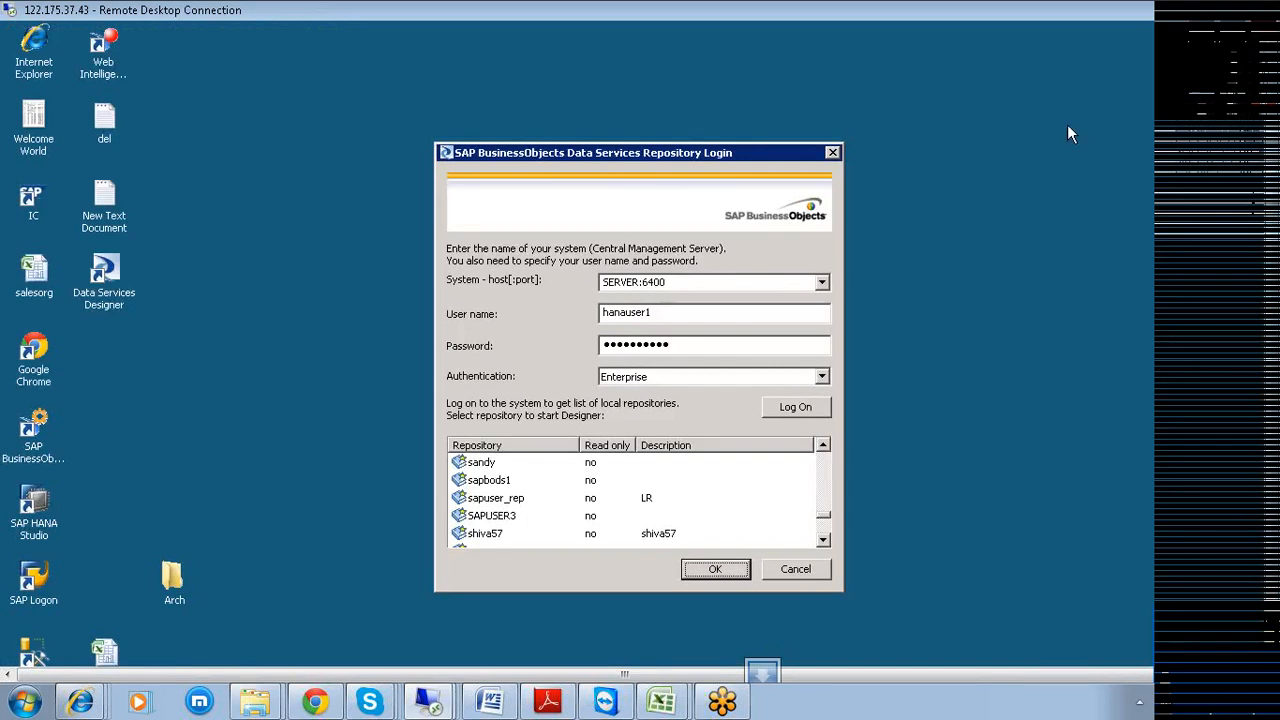
Cancel the repository login and close the text document, Data Services window and SAP HANA Studio.
{"action": "left_click", "coordinate": [796, 571]}
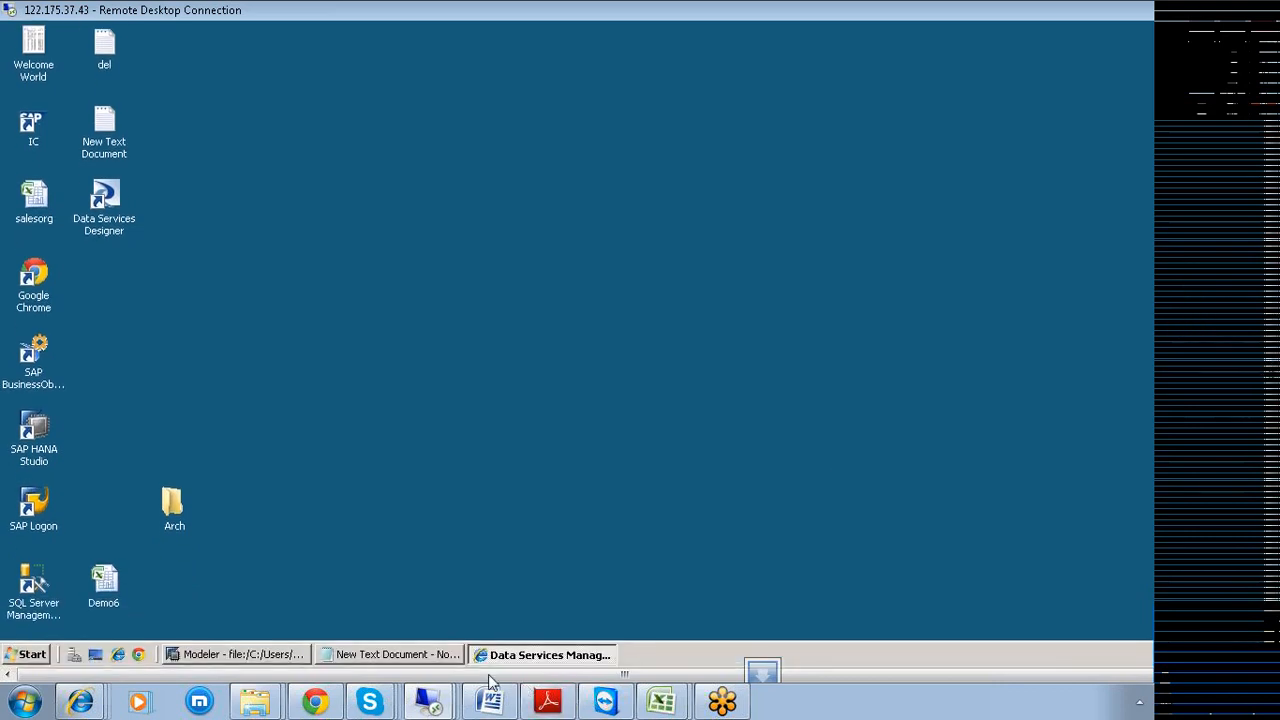
{"action": "right_click", "coordinate": [438, 657]}
{"action": "left_click", "coordinate": [466, 646]}
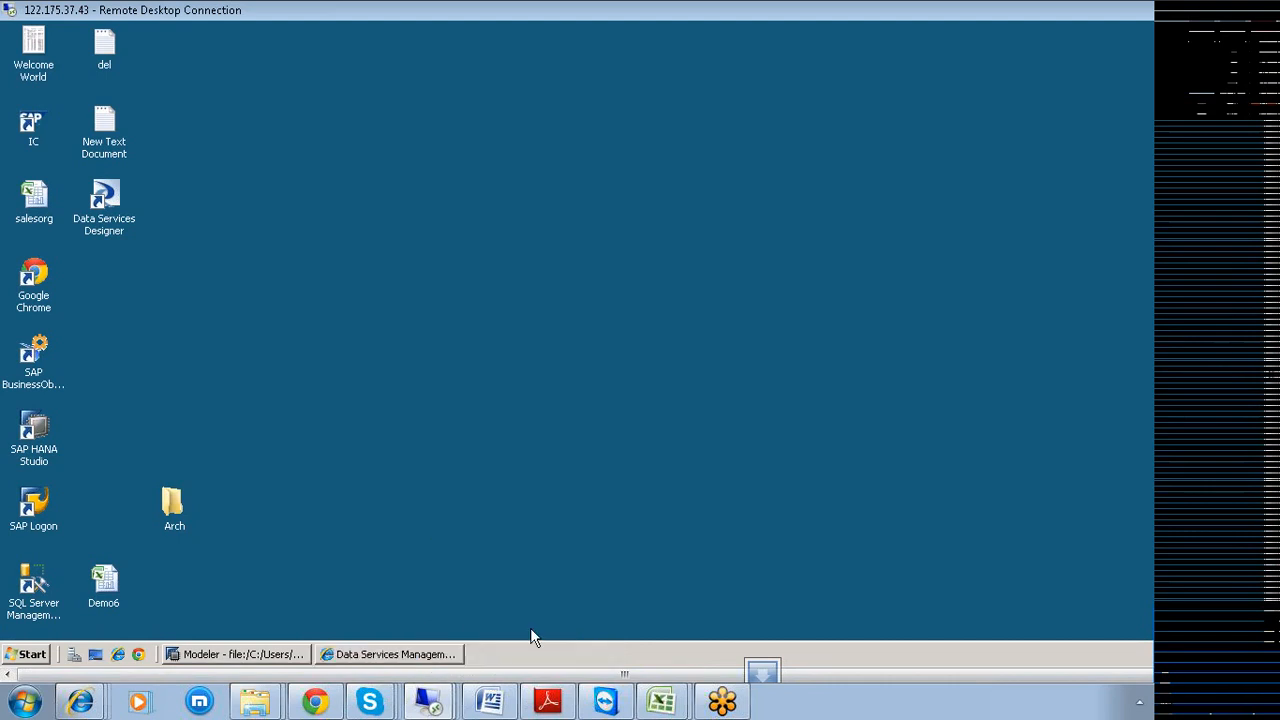
{"action": "right_click", "coordinate": [414, 655]}
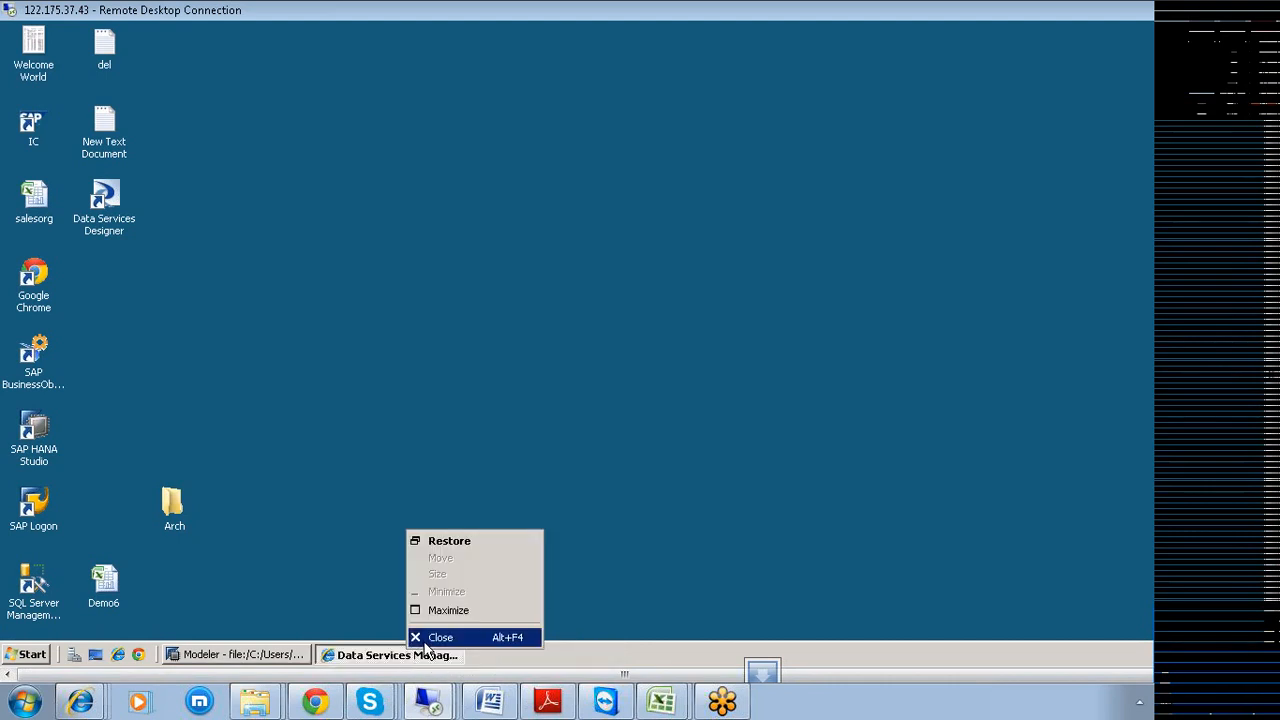
{"action": "left_click", "coordinate": [432, 637]}
{"action": "right_click", "coordinate": [268, 660]}
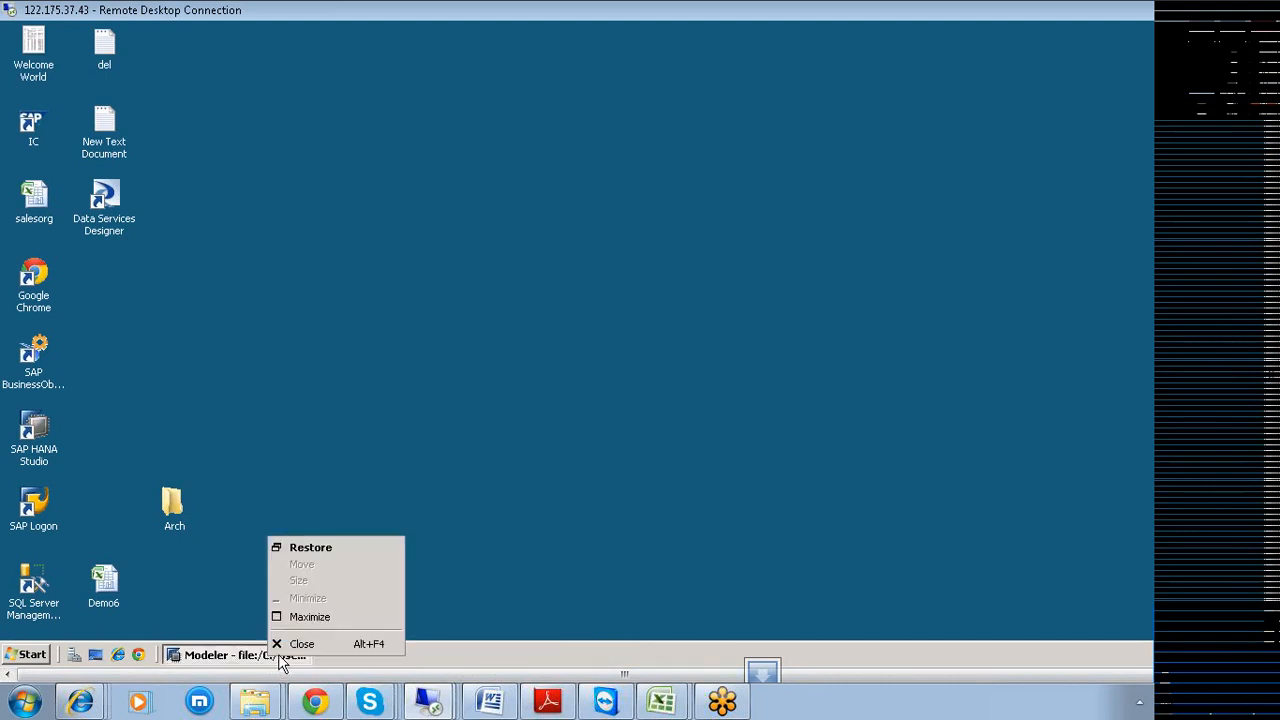
{"action": "left_click", "coordinate": [290, 645]}
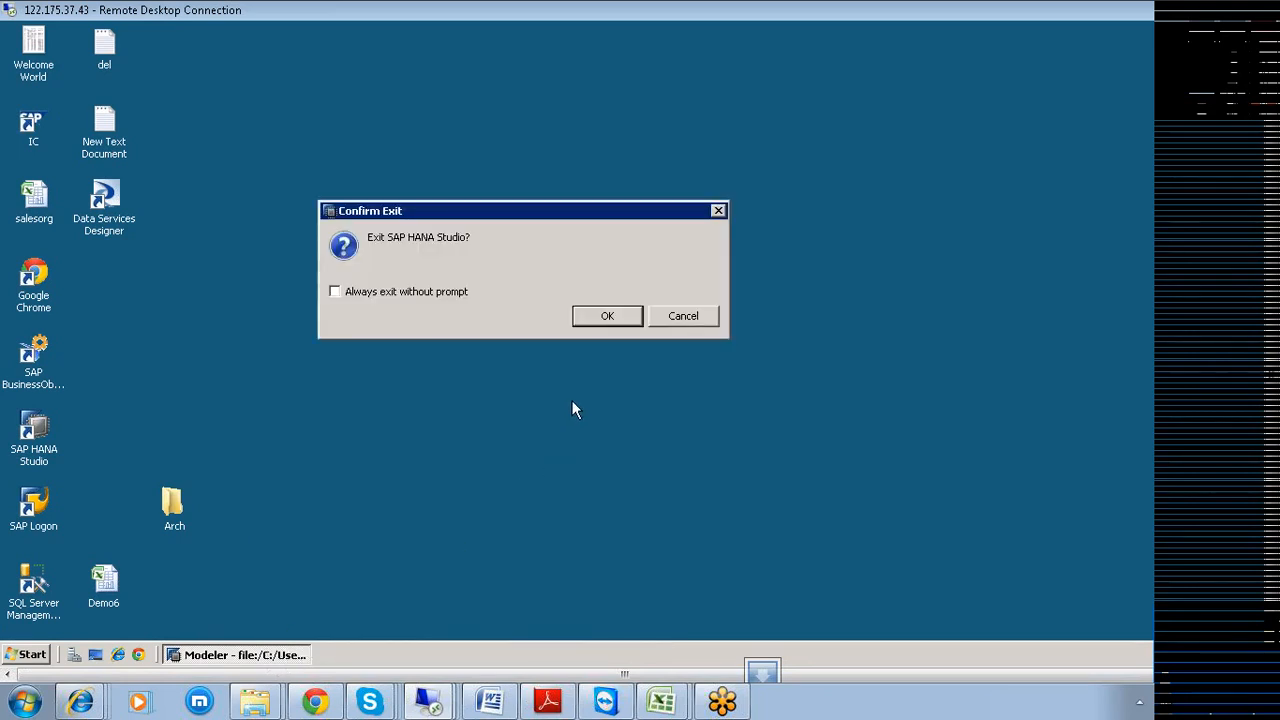
{"action": "left_click", "coordinate": [594, 319]}
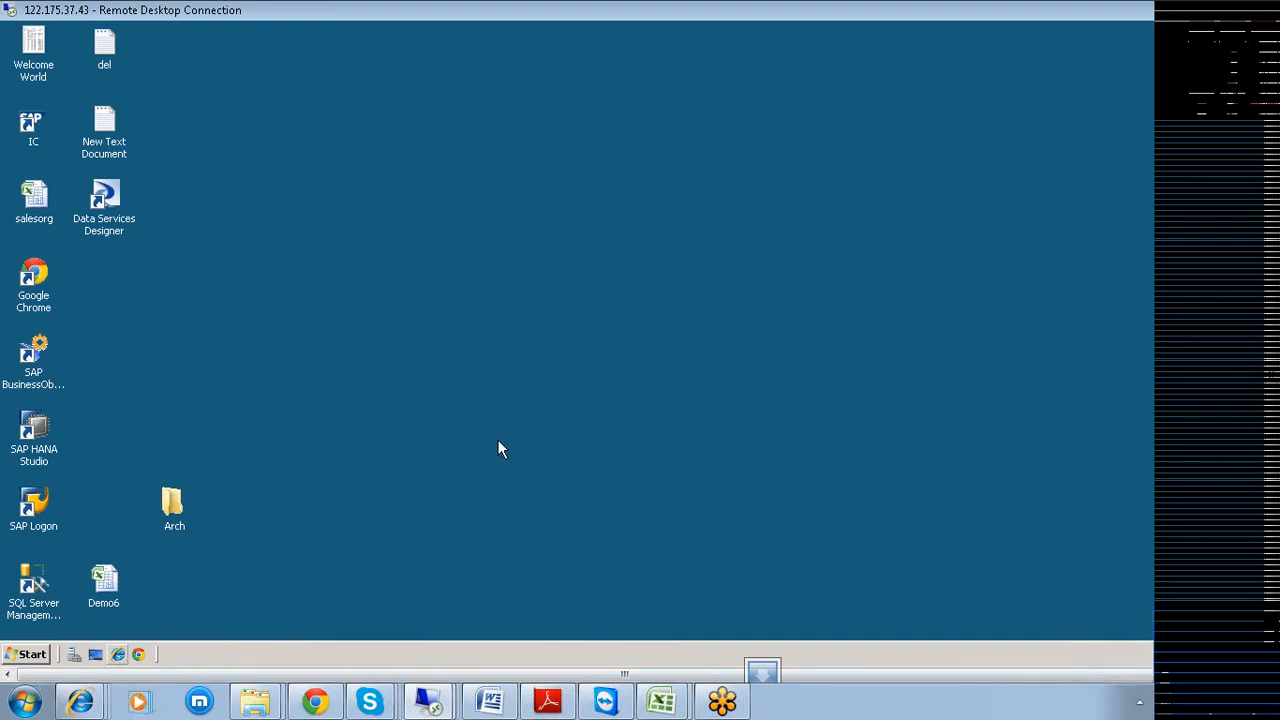
{"action": "left_click", "coordinate": [31, 654]}
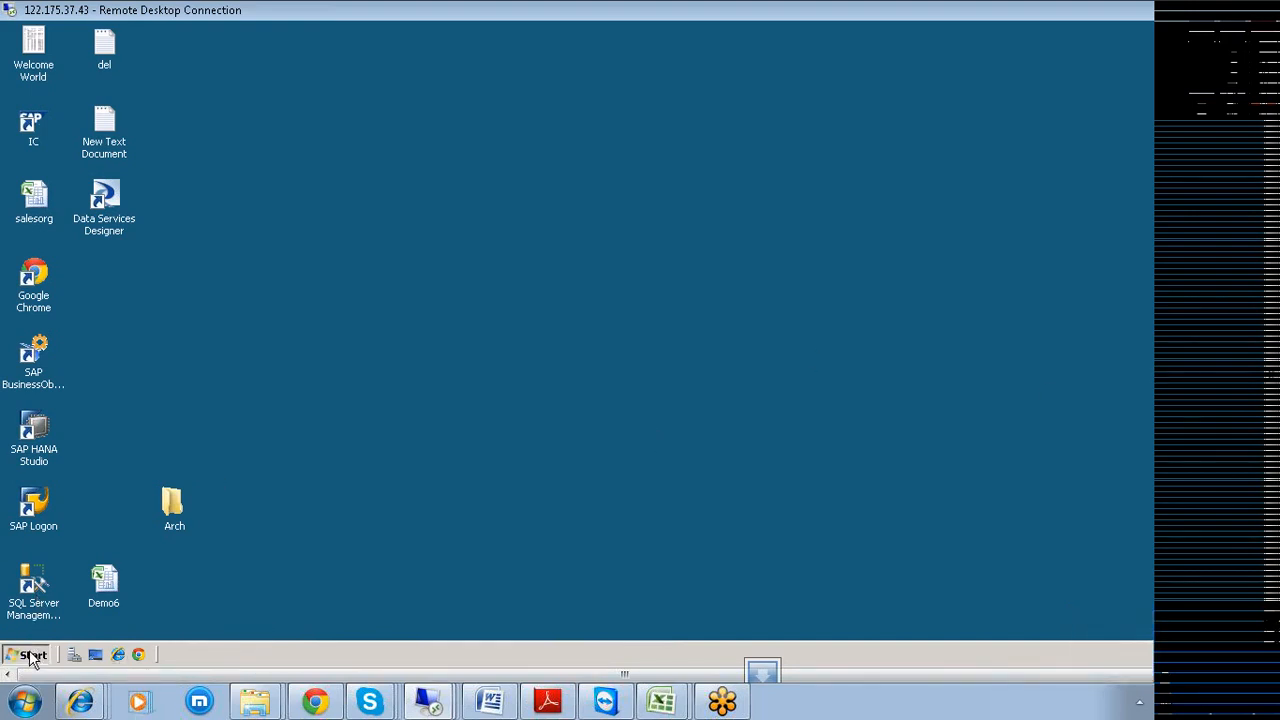
Launch SQL Server 2008 R2 Management Studio and connect to SERVER with the SQL login password.
{"action": "mouse_move", "coordinate": [99, 416]}
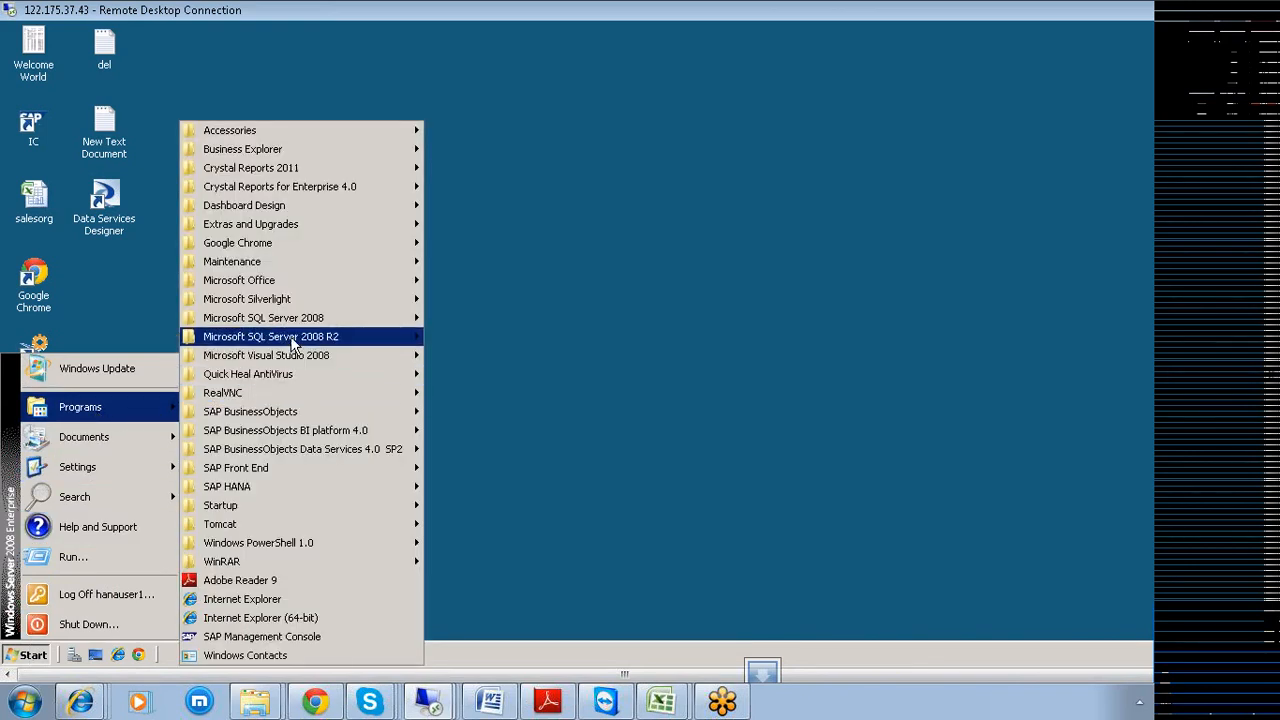
{"action": "mouse_move", "coordinate": [294, 344]}
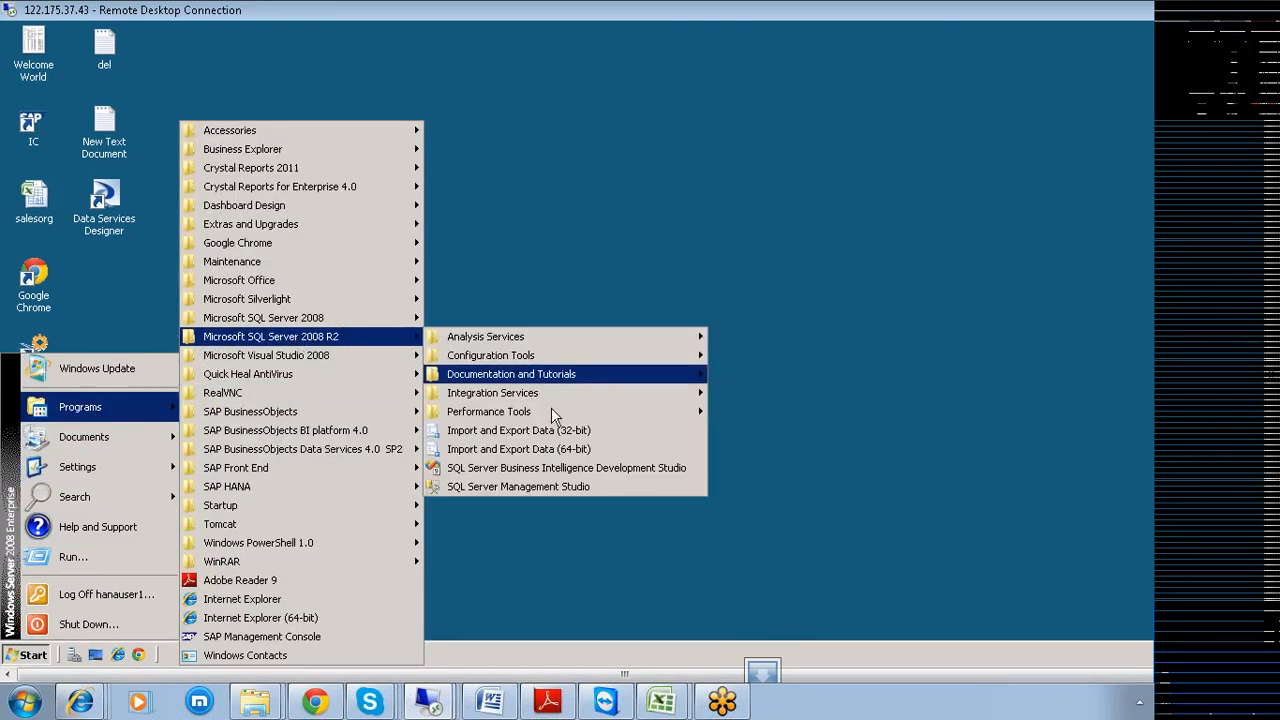
{"action": "left_click", "coordinate": [540, 487]}
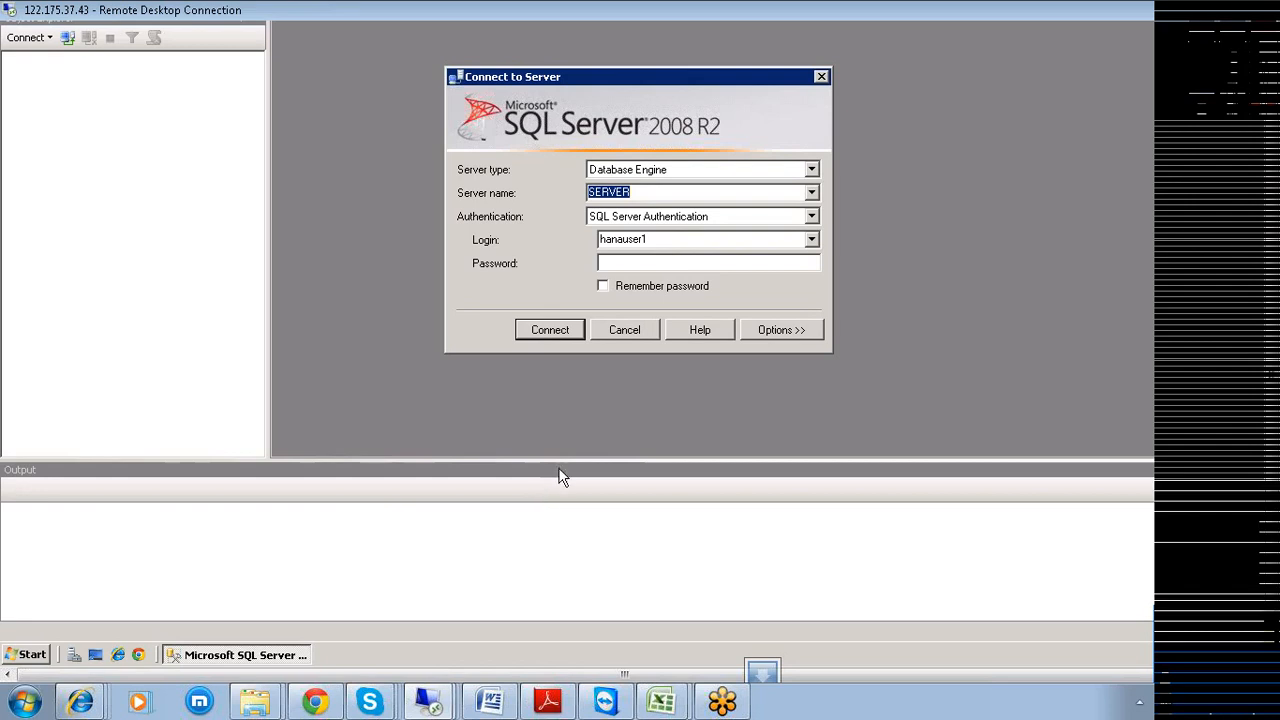
{"action": "left_click", "coordinate": [715, 264]}
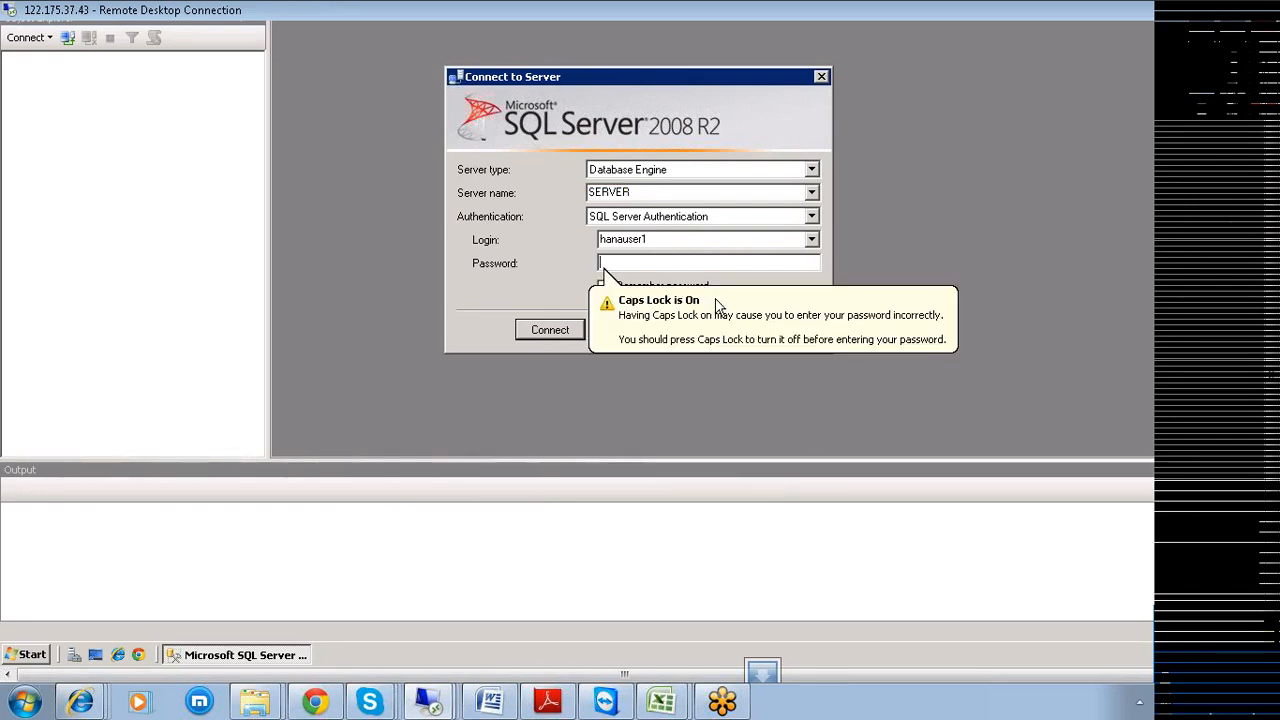
{"action": "type", "text": "*"}
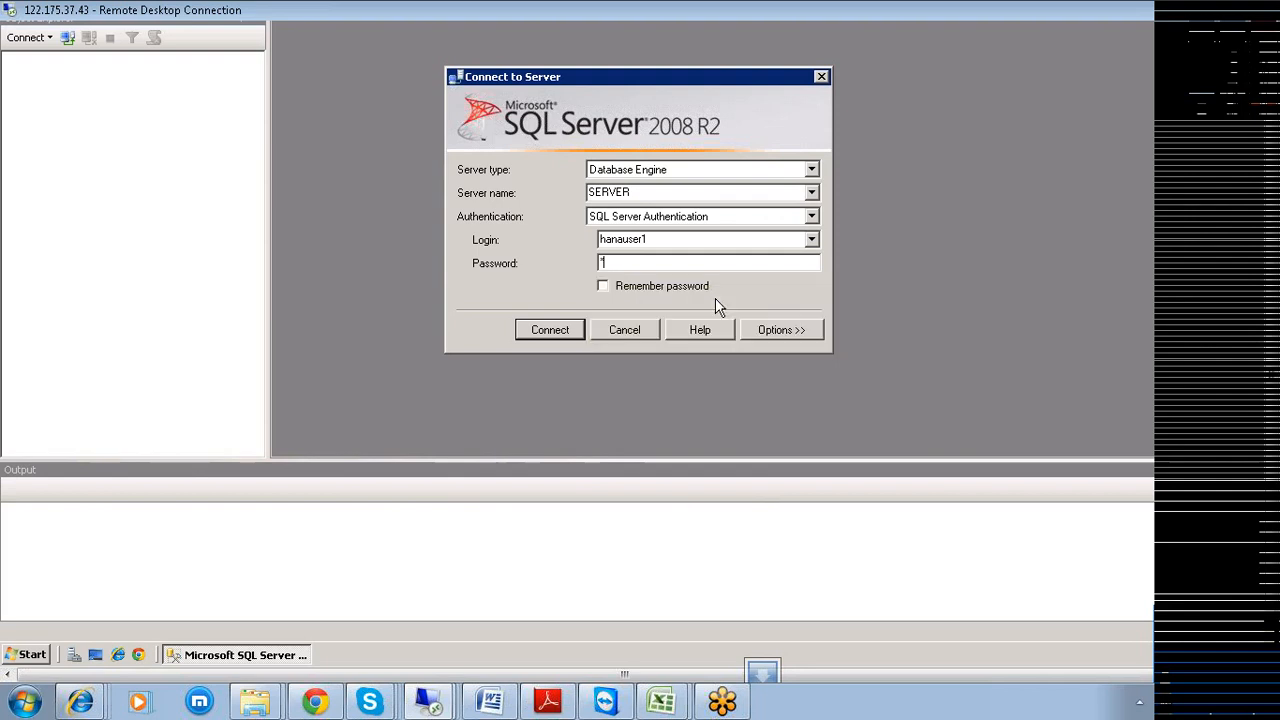
{"action": "type", "text": "*********"}
{"action": "left_click", "coordinate": [548, 330]}
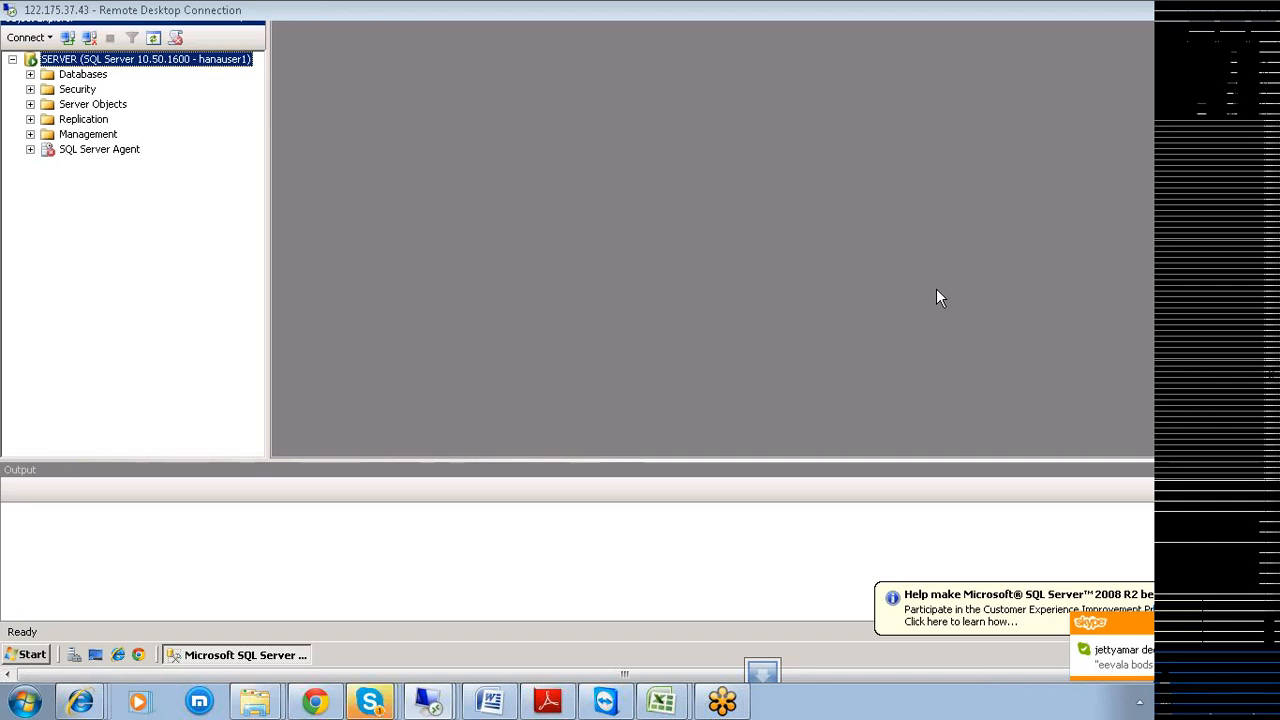
Open the incoming Skype chat conversation.
{"action": "left_click", "coordinate": [1130, 665]}
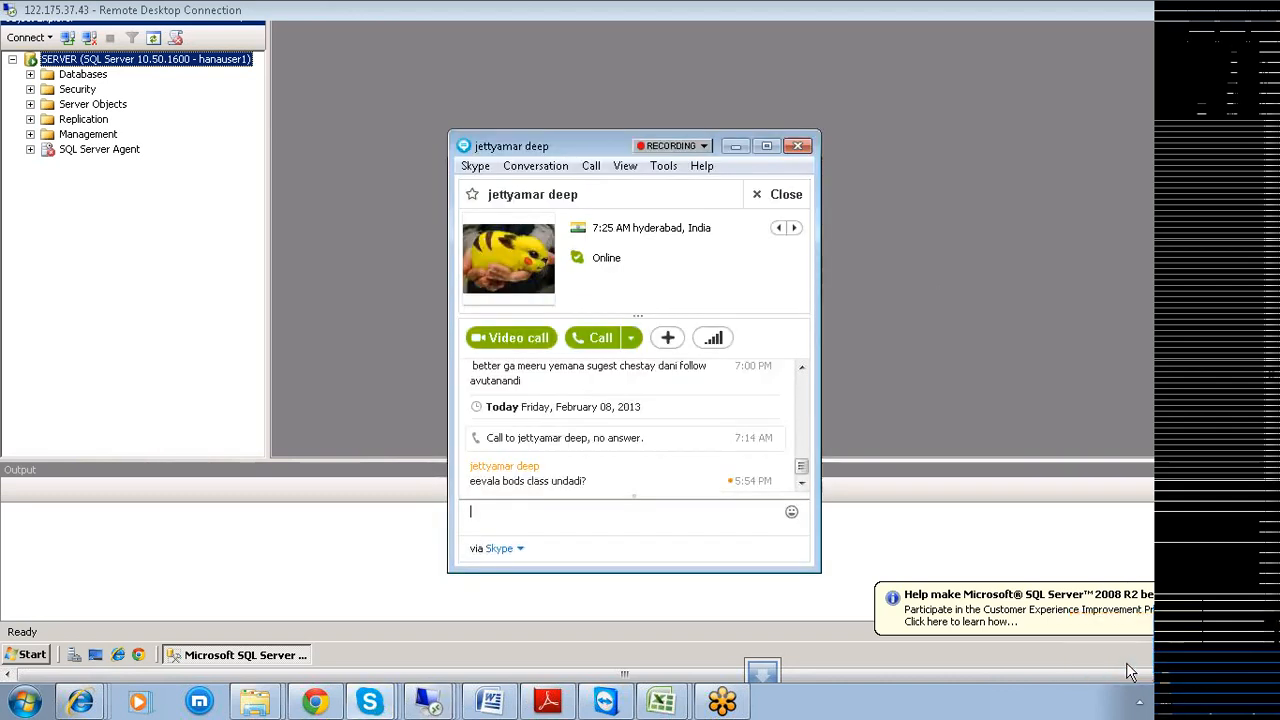
Reply 'let you know' in Skype, close the chat, and select the Databases folder.
{"action": "type", "text": "let you know"}
{"action": "key", "text": "Return"}
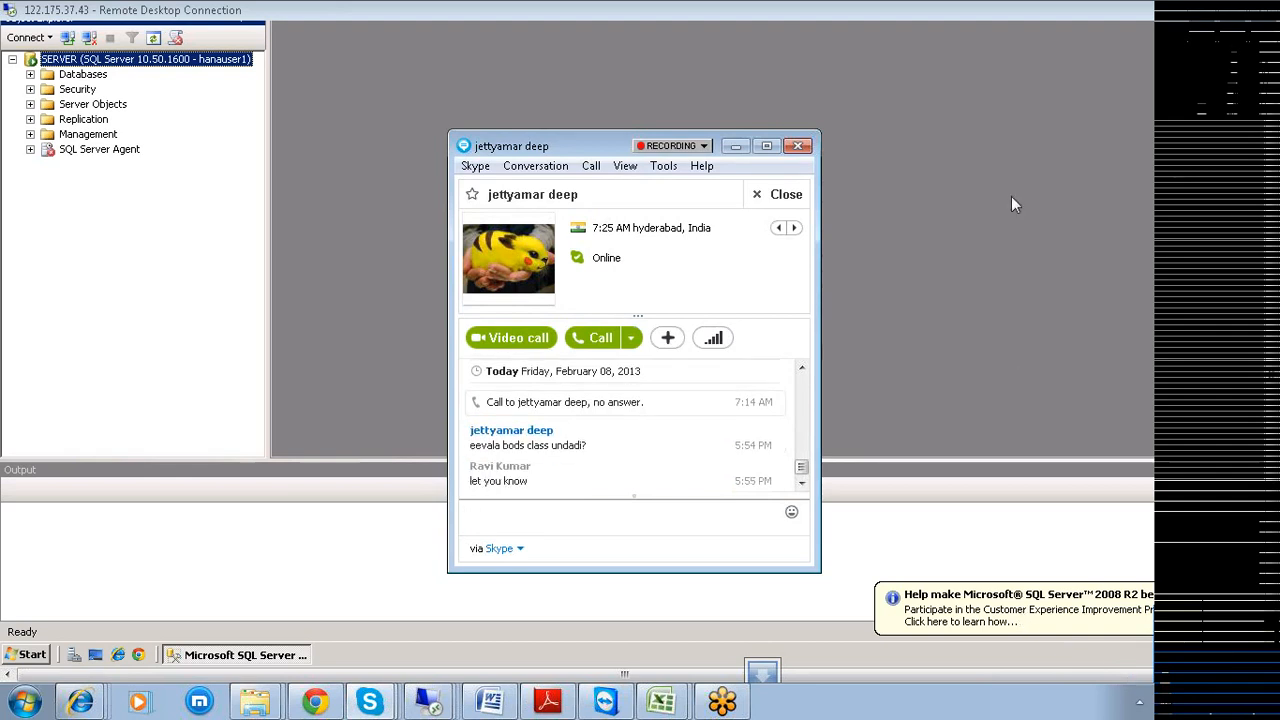
{"action": "left_click", "coordinate": [786, 194]}
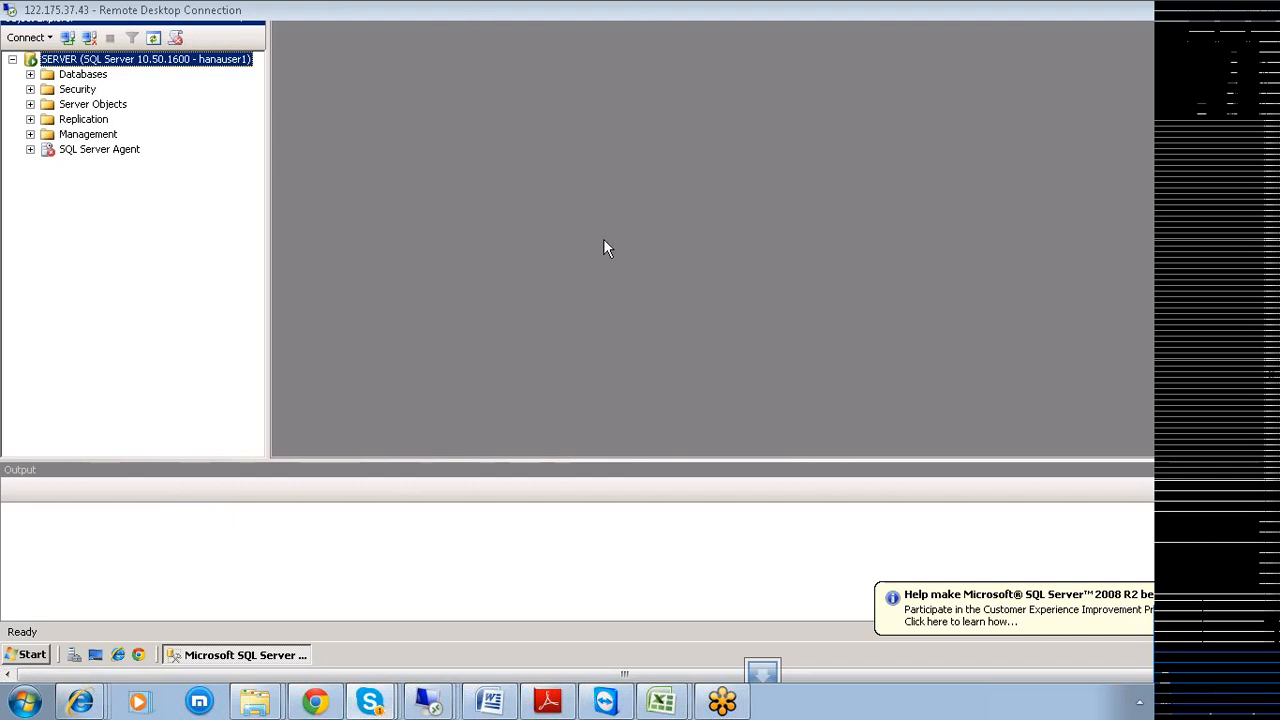
{"action": "left_click", "coordinate": [86, 75]}
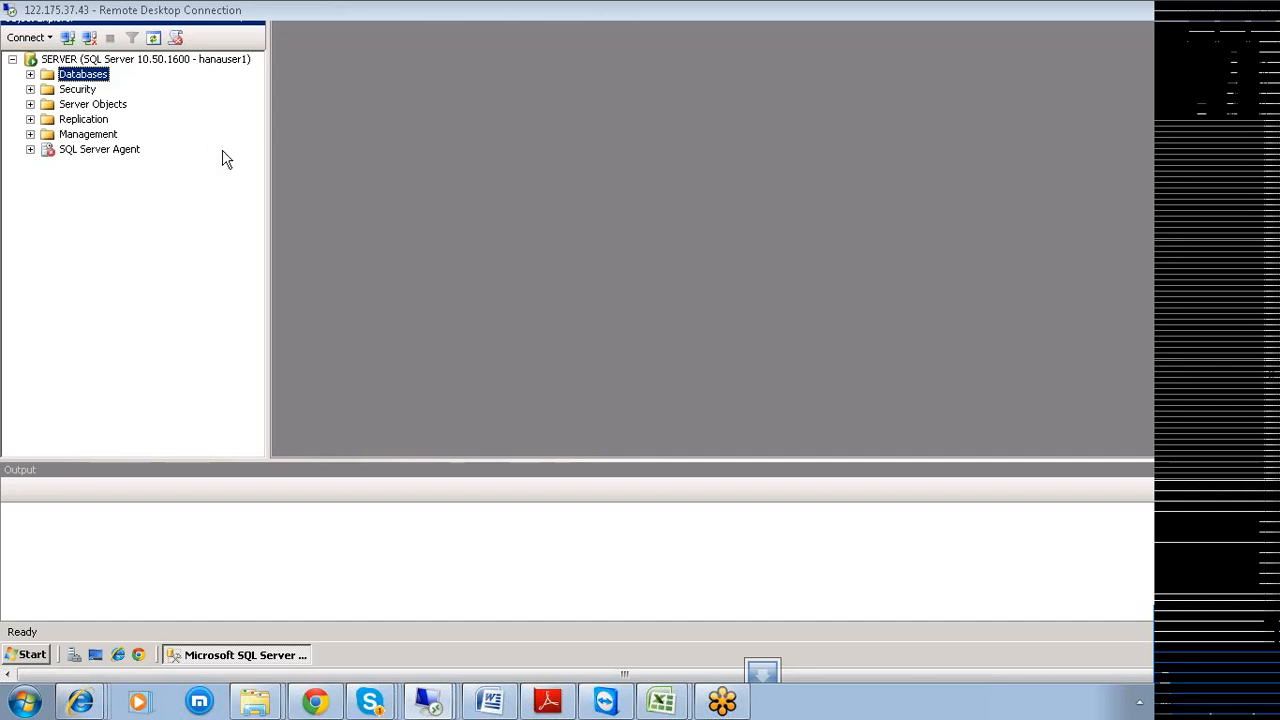
Create a new database named Hana_Example from the Databases folder.
{"action": "right_click", "coordinate": [87, 79]}
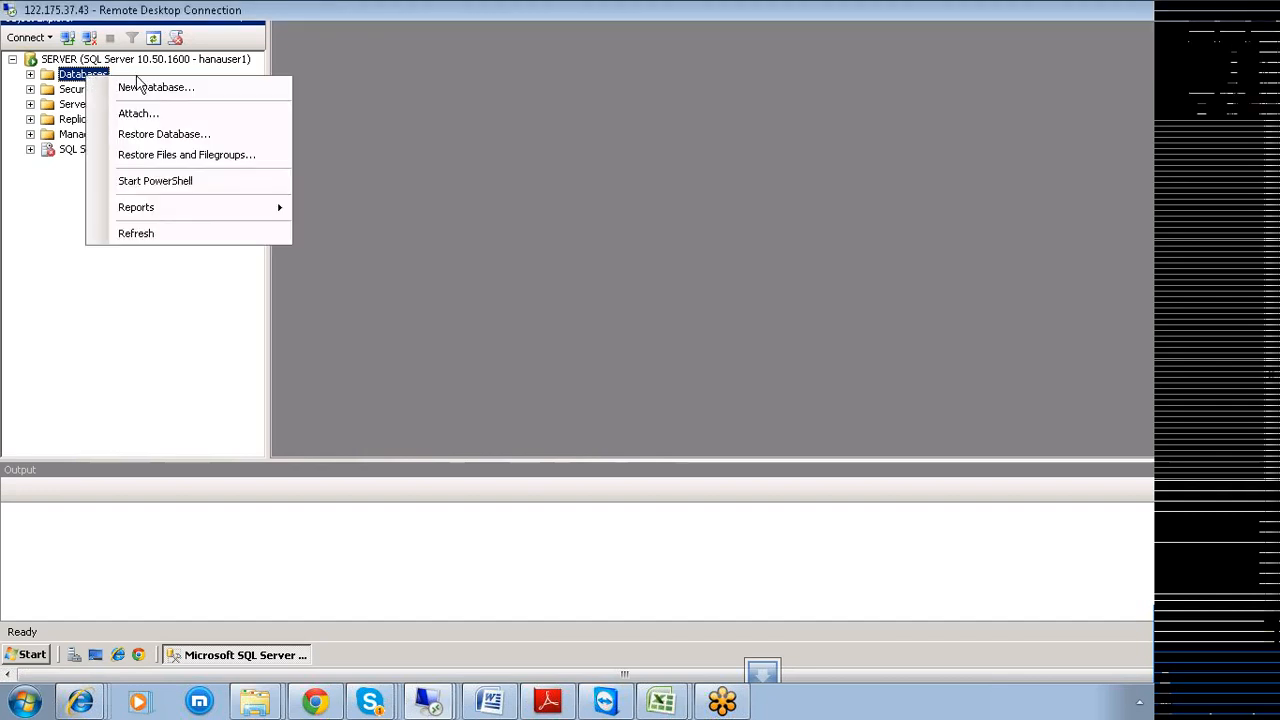
{"action": "left_click", "coordinate": [140, 88]}
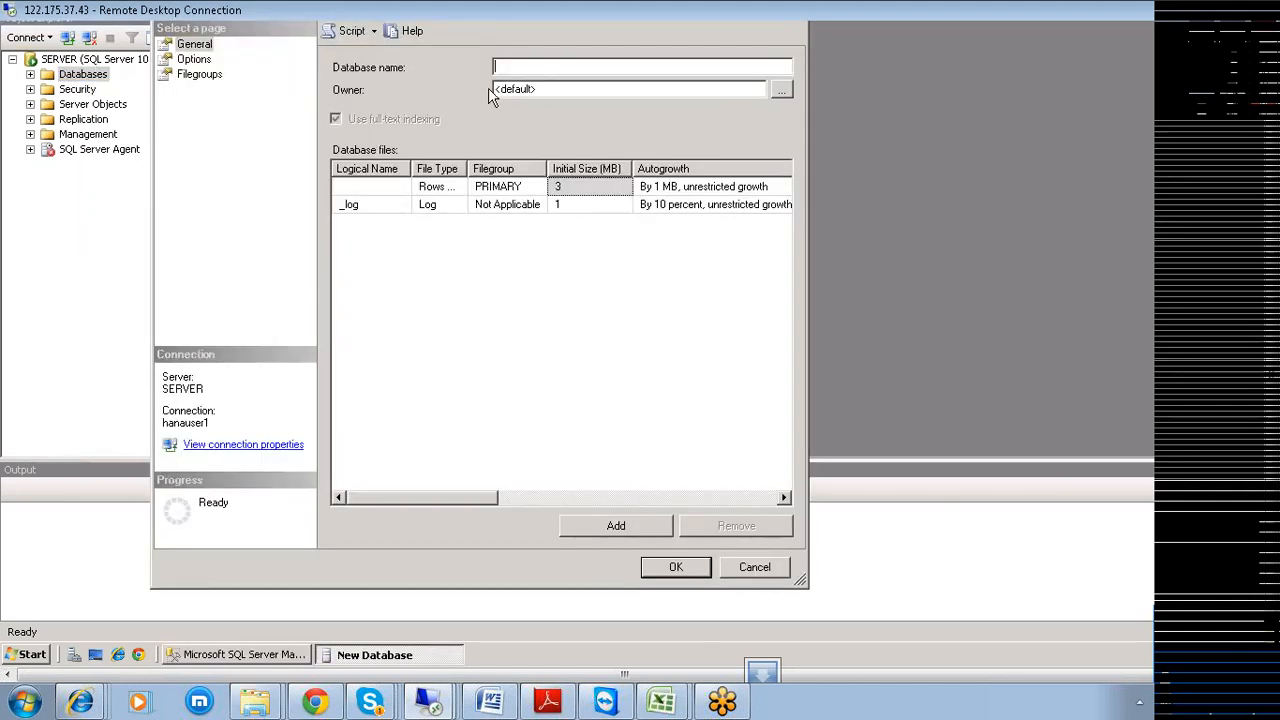
{"action": "type", "text": "Han"}
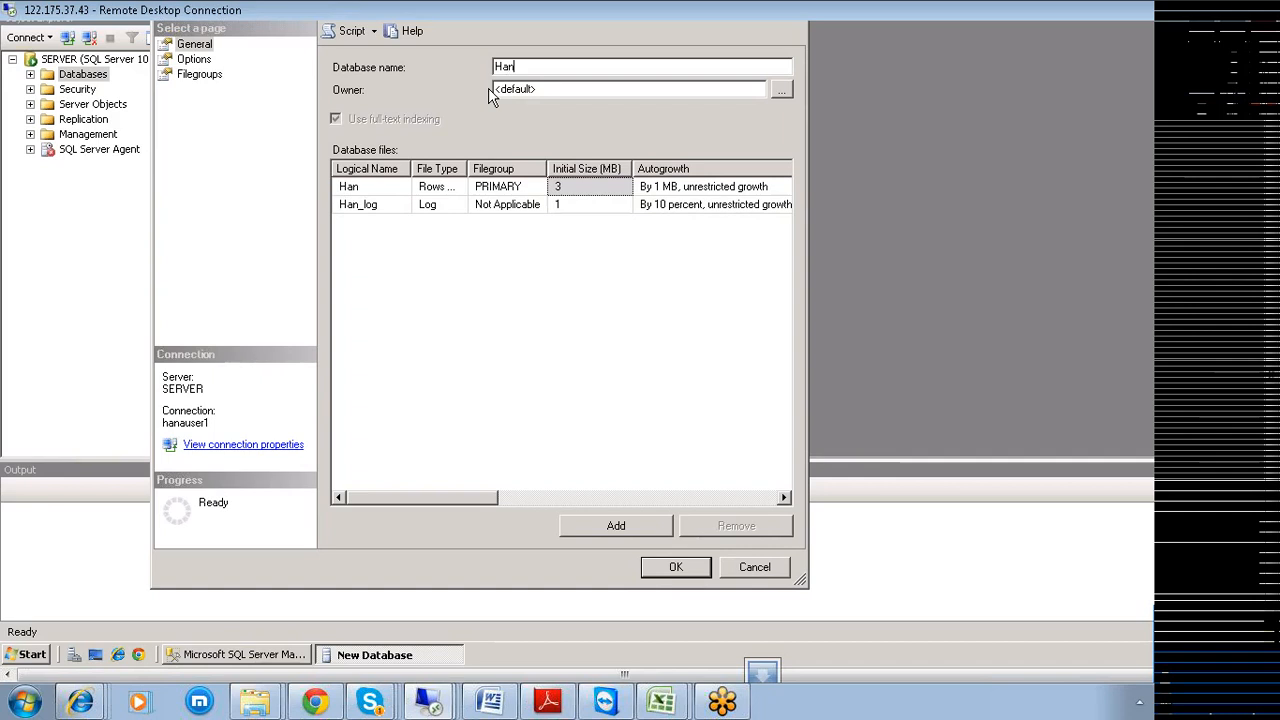
{"action": "type", "text": "a_Example"}
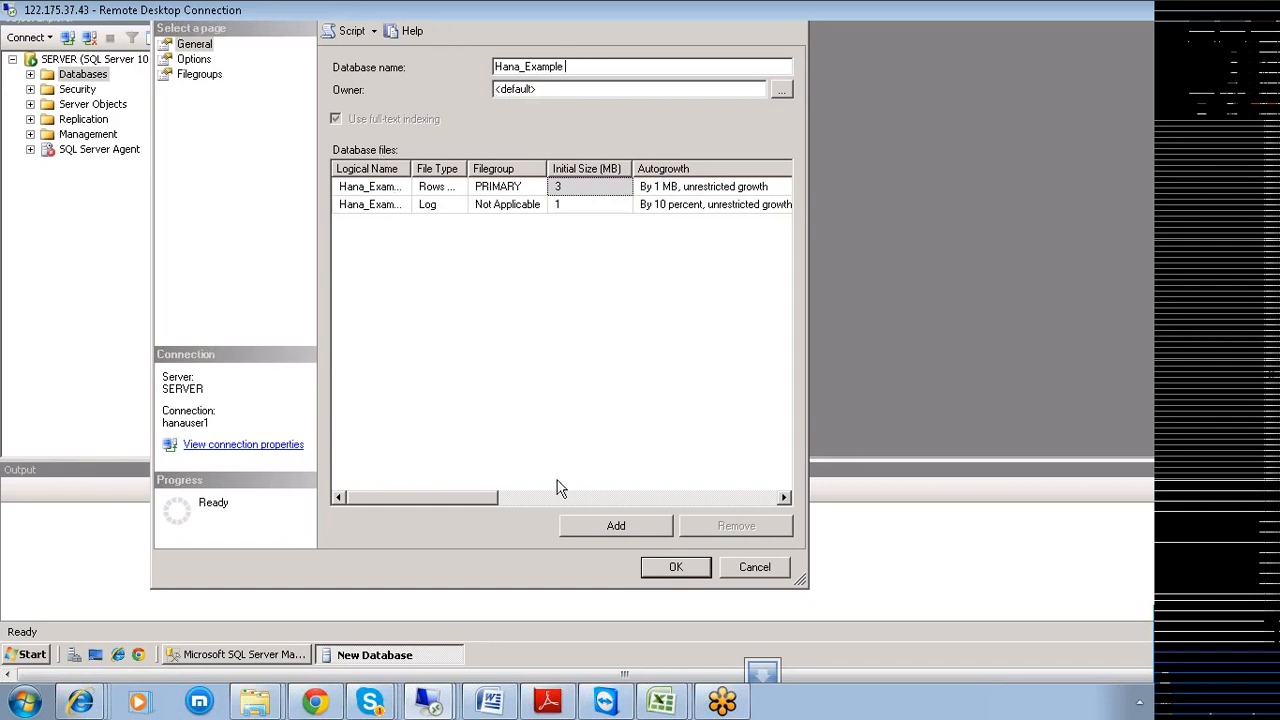
{"action": "left_click", "coordinate": [665, 563]}
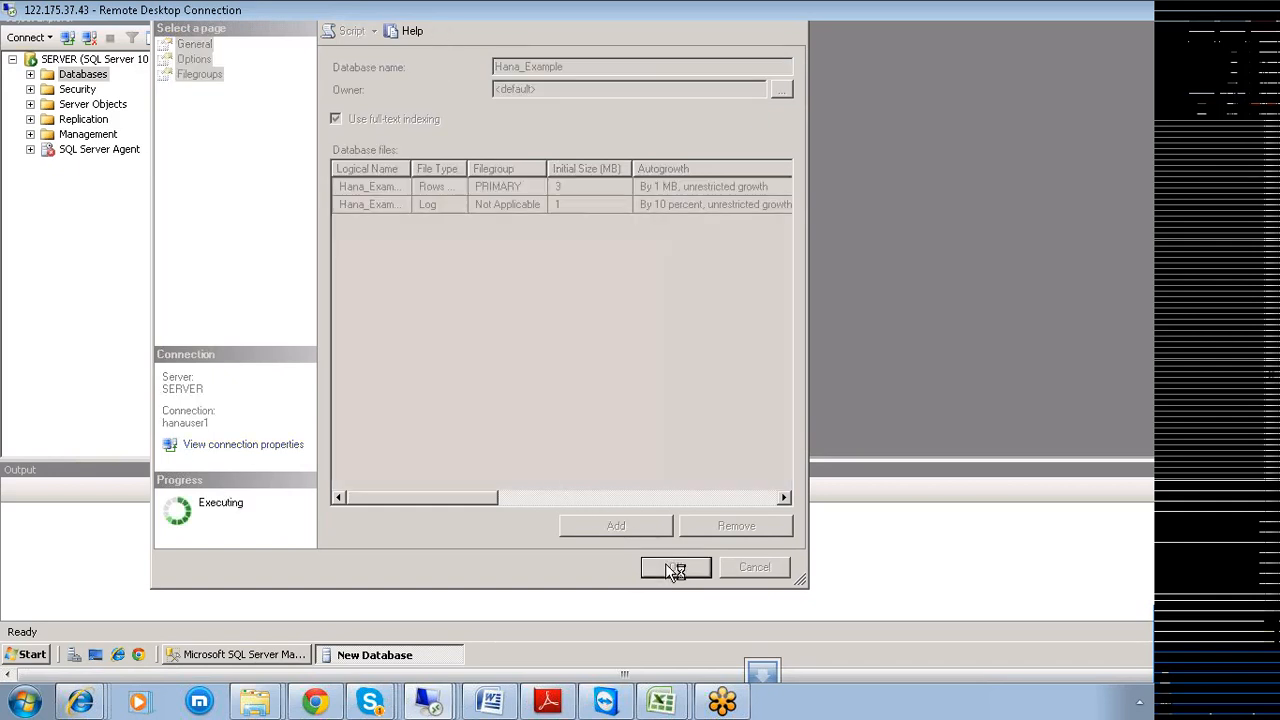
Refresh the Databases list and select the new Hana_Example database.
{"action": "left_click", "coordinate": [30, 74]}
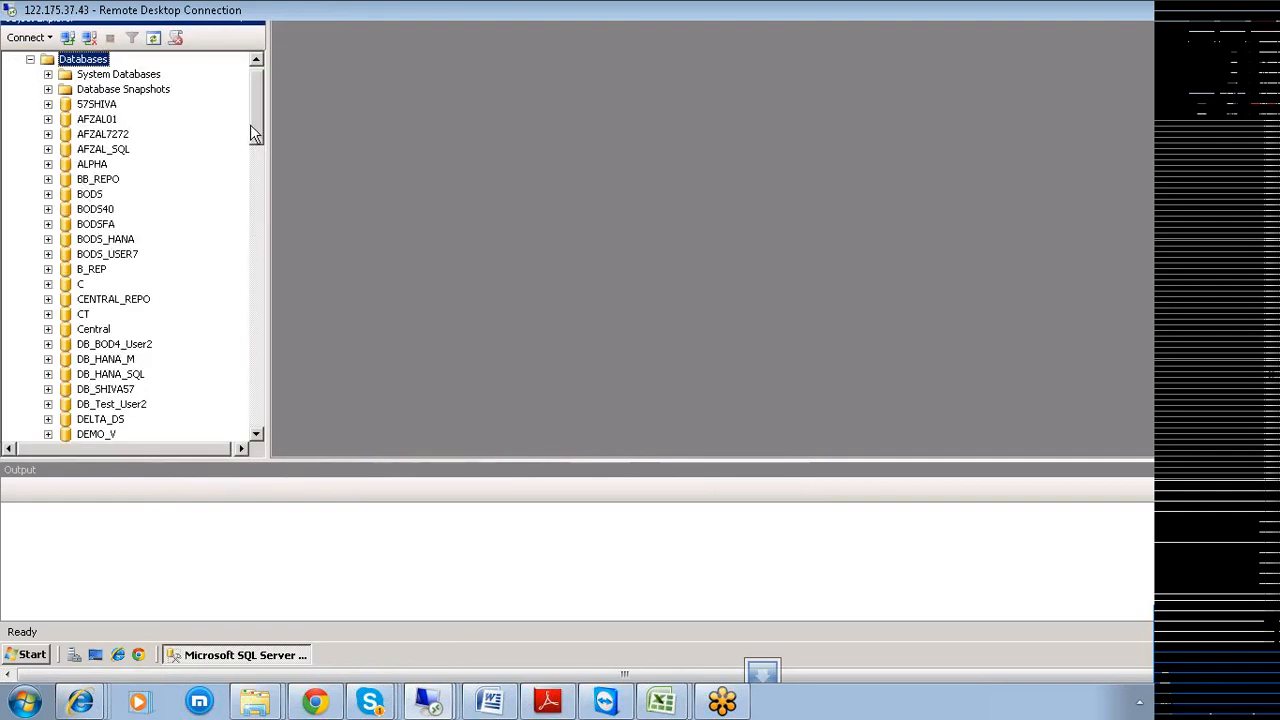
{"action": "left_click_drag", "start_coordinate": [254, 125], "coordinate": [252, 90]}
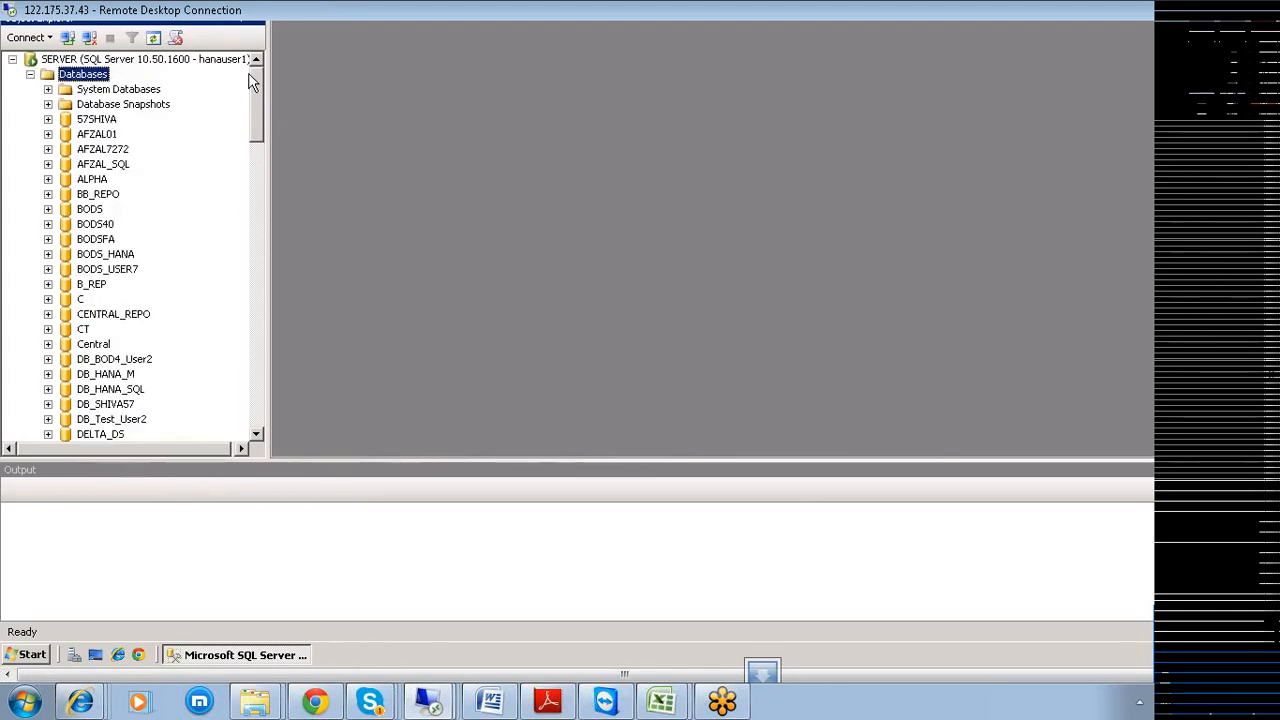
{"action": "right_click", "coordinate": [83, 80]}
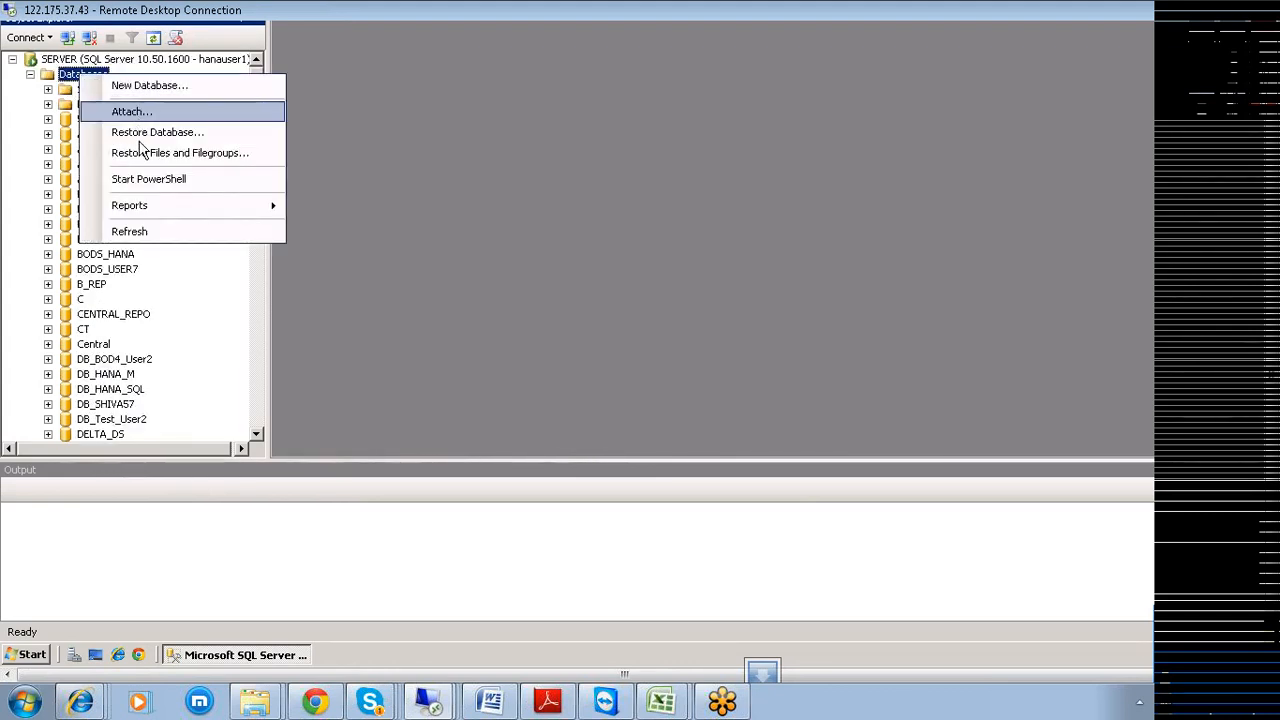
{"action": "left_click", "coordinate": [133, 232]}
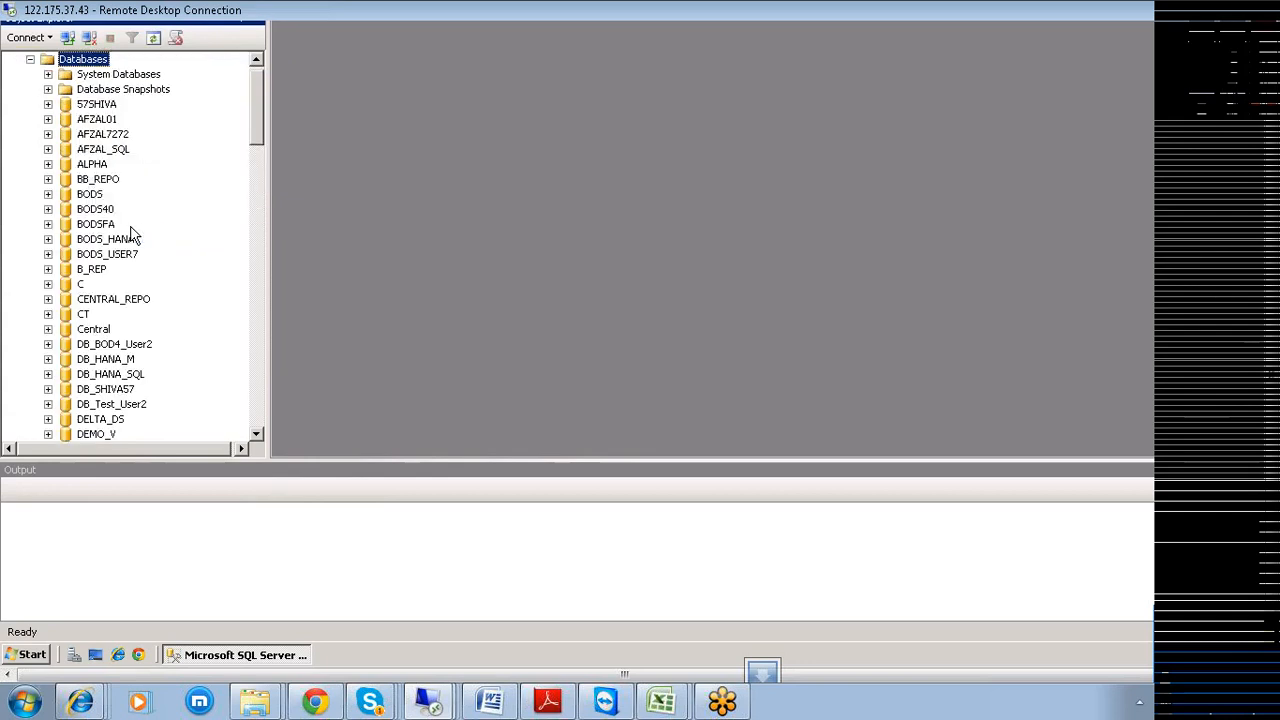
{"action": "scroll", "coordinate": [133, 224], "scroll_direction": "down", "scroll_amount": 5}
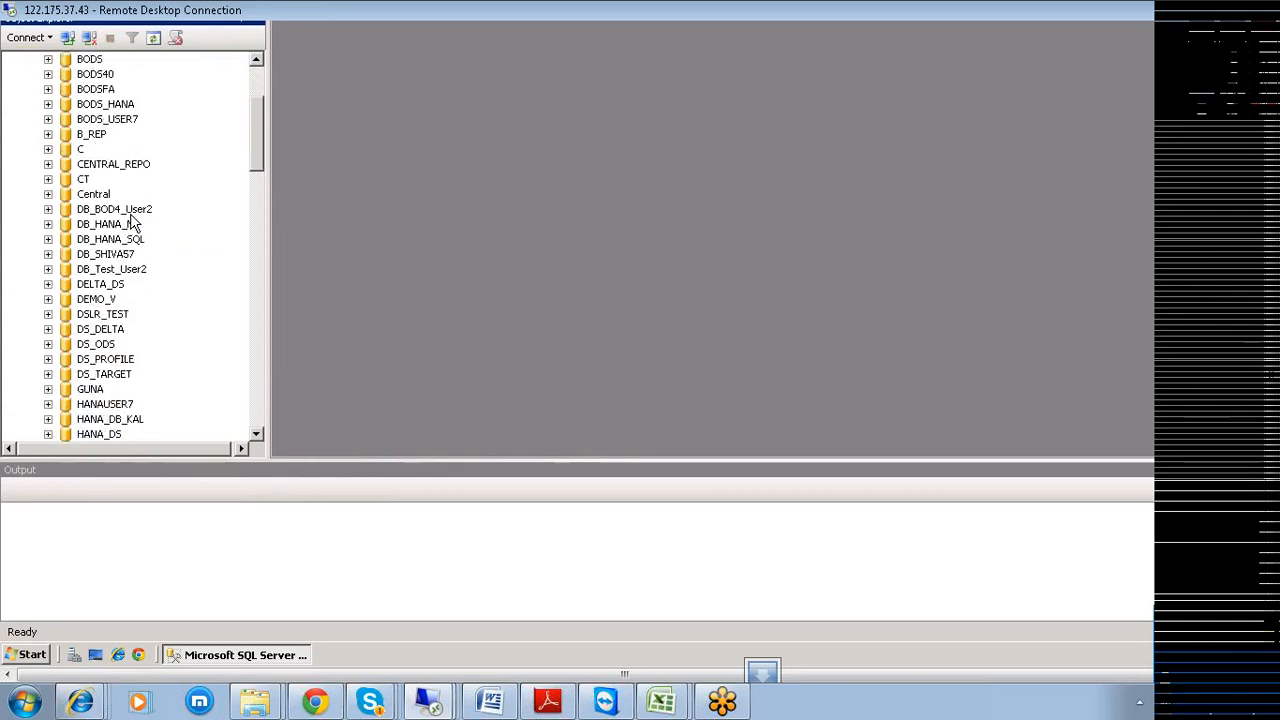
{"action": "scroll", "coordinate": [133, 224], "scroll_direction": "down", "scroll_amount": 1}
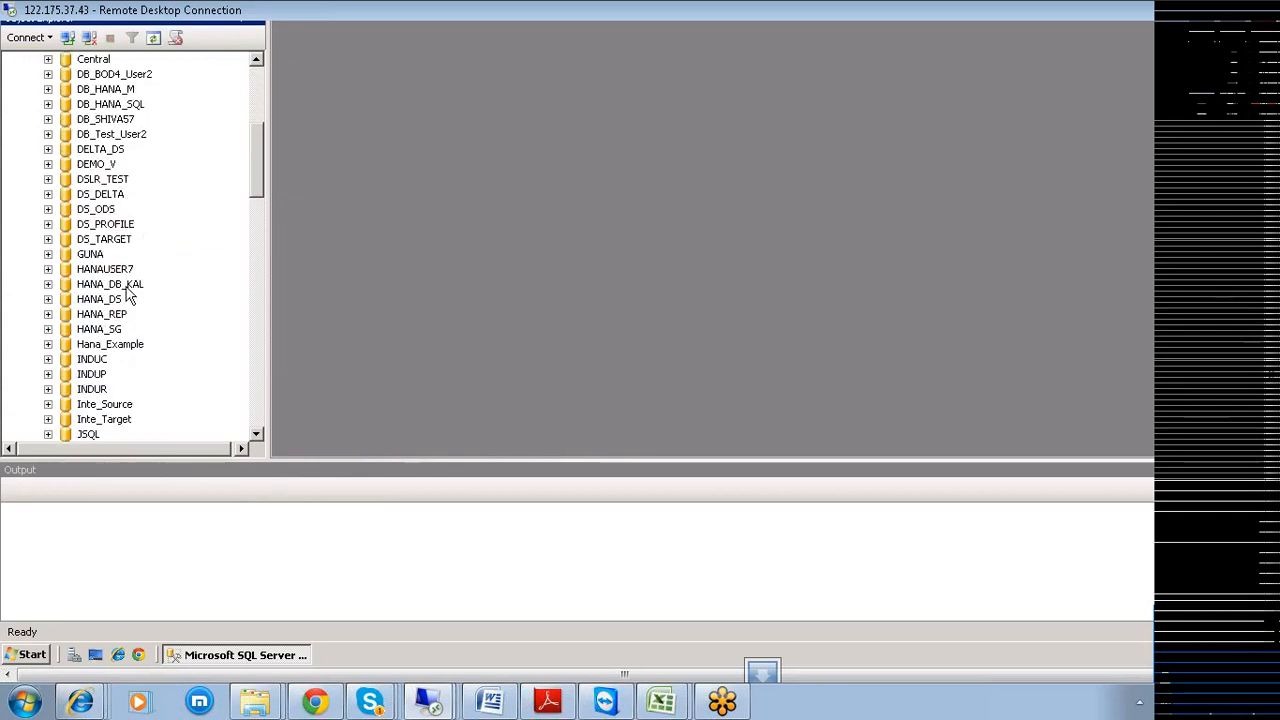
{"action": "left_click", "coordinate": [110, 345]}
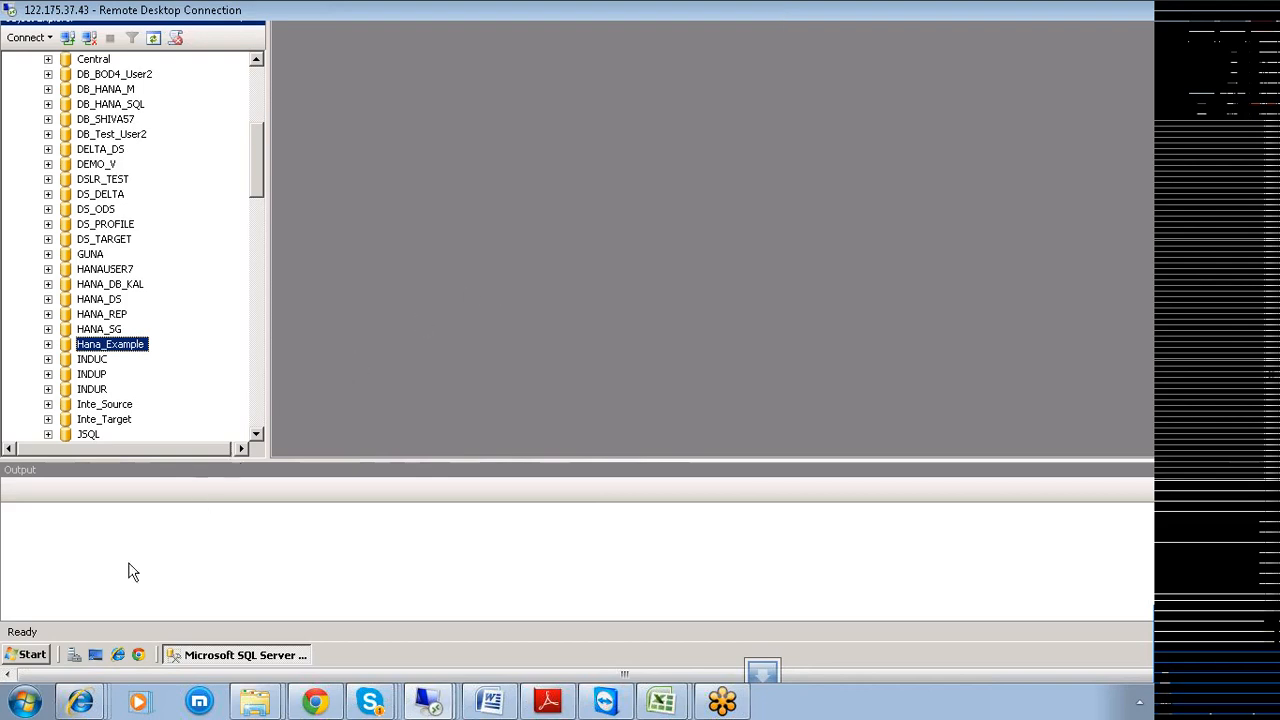
Launch Data Services Repository Manager from the SAP BusinessObjects Data Services 4.0 SP2 program group.
{"action": "left_click", "coordinate": [20, 660]}
{"action": "mouse_move", "coordinate": [86, 404]}
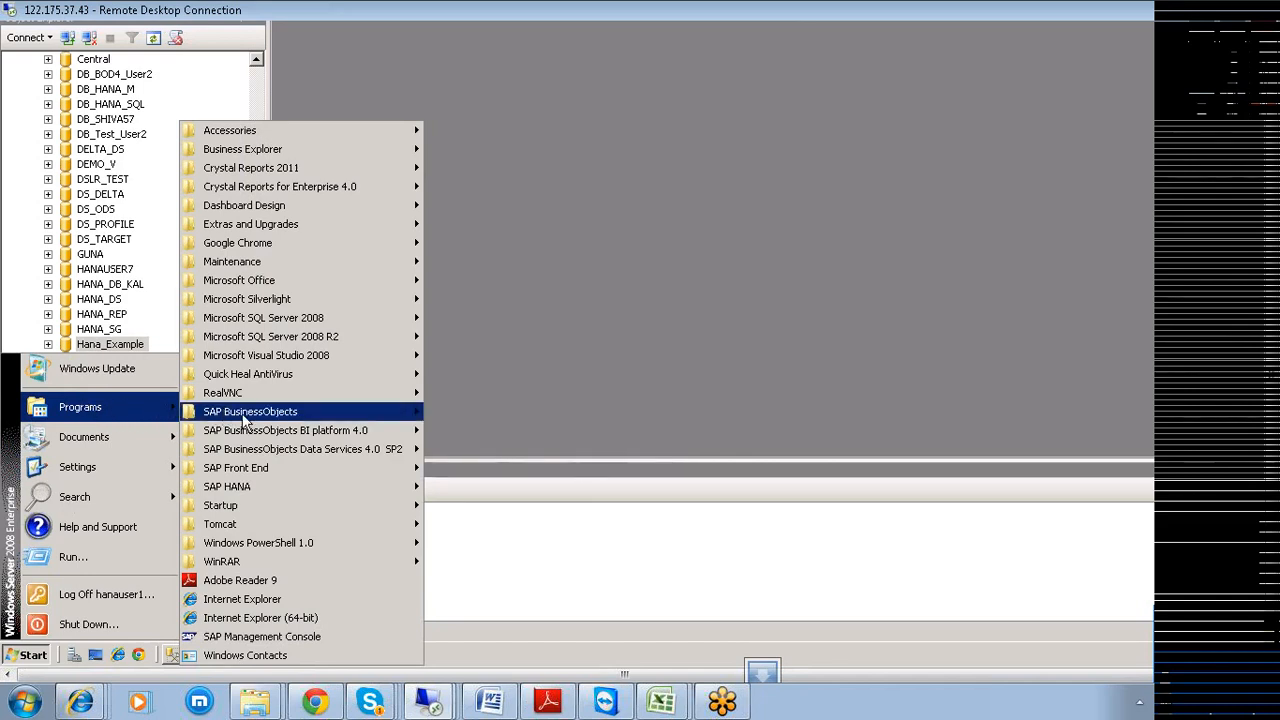
{"action": "mouse_move", "coordinate": [296, 455]}
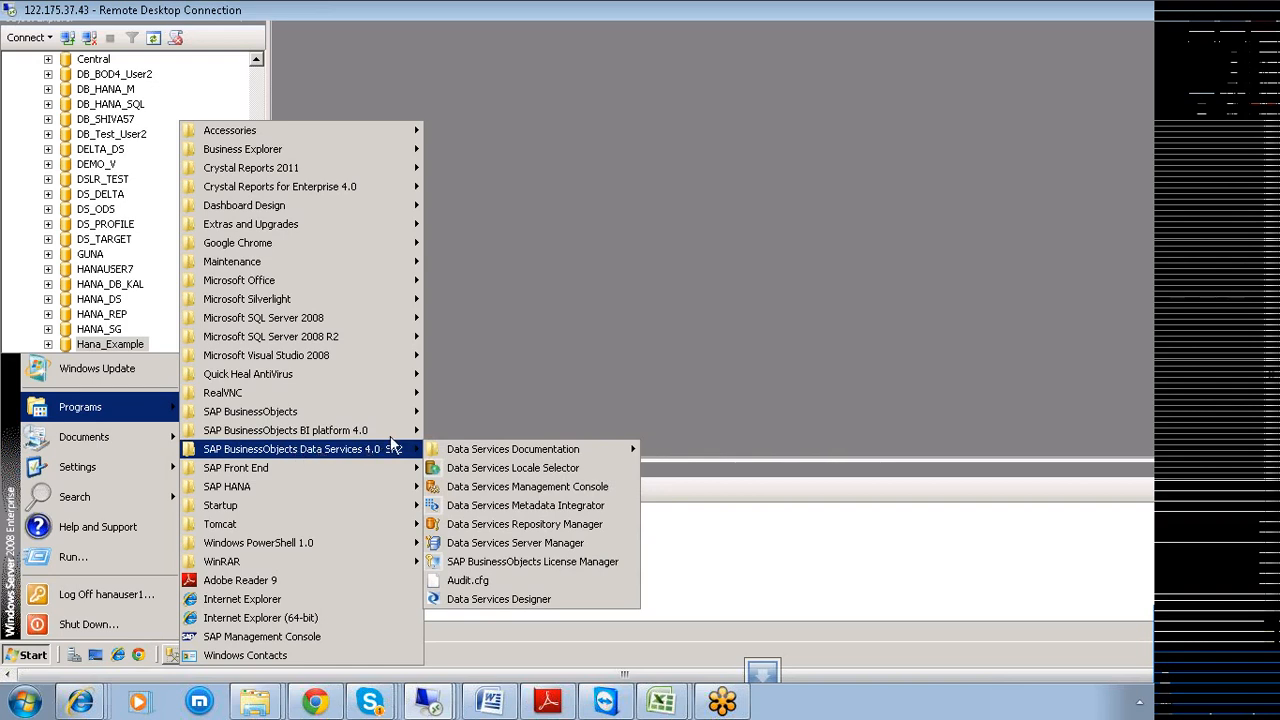
{"action": "mouse_move", "coordinate": [497, 458]}
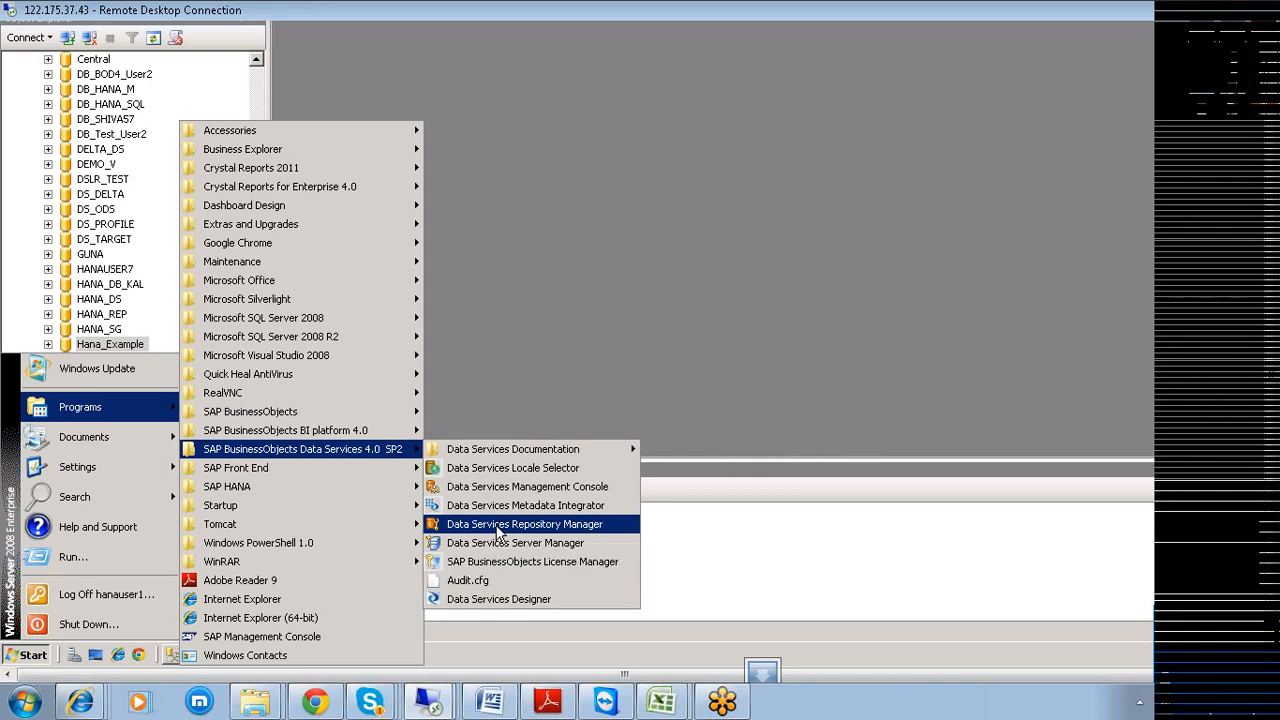
{"action": "left_click", "coordinate": [499, 530]}
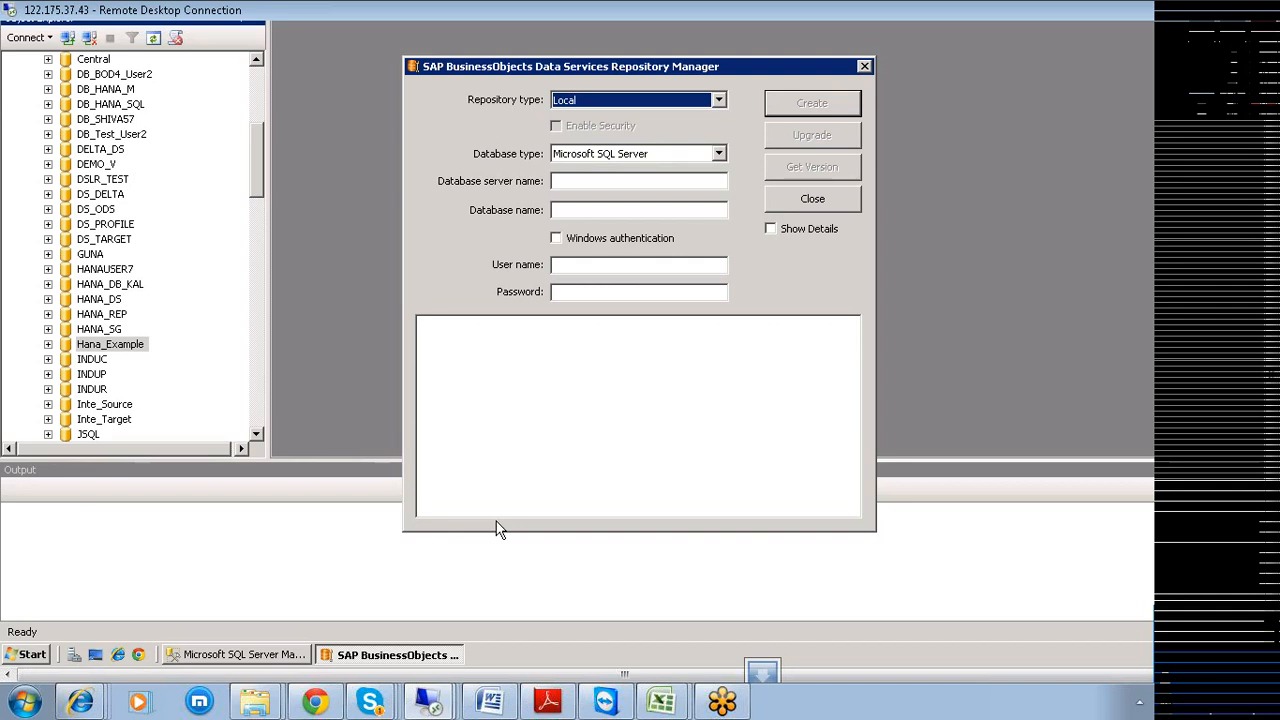
Keep the repository type Local, with database server SERVER and database Hana_Example.
{"action": "left_click", "coordinate": [719, 102]}
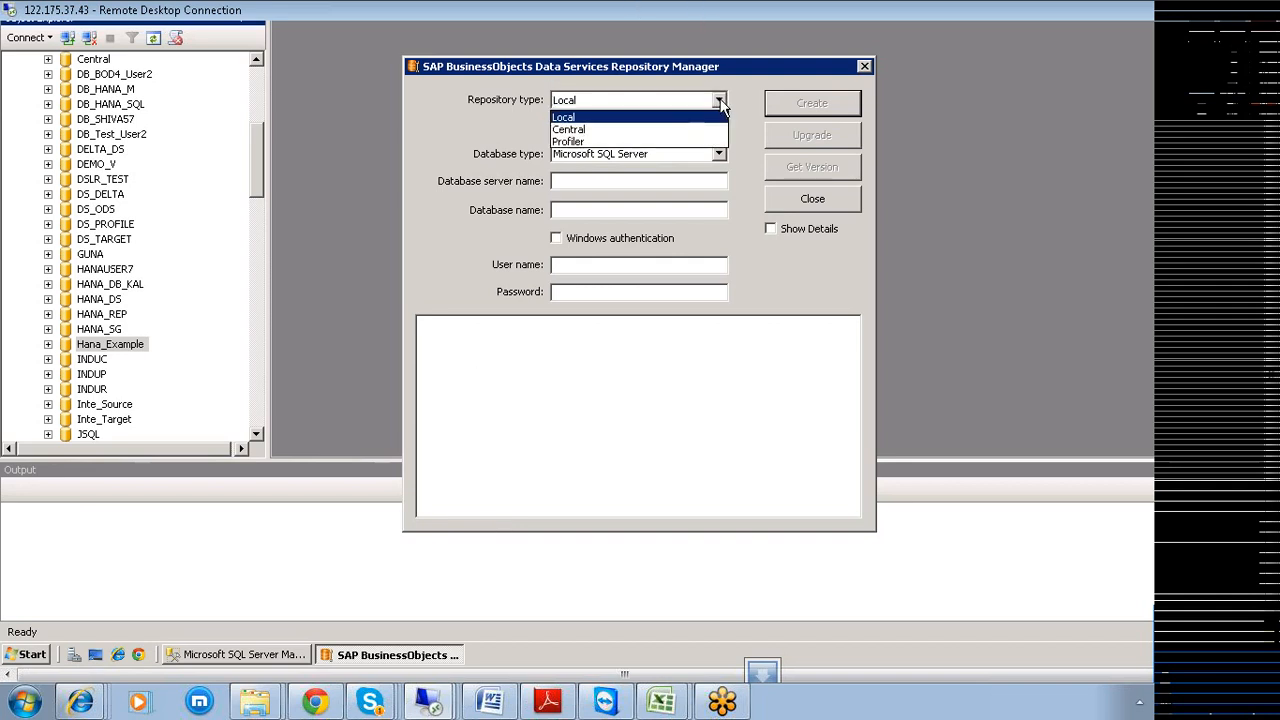
{"action": "left_click", "coordinate": [635, 118]}
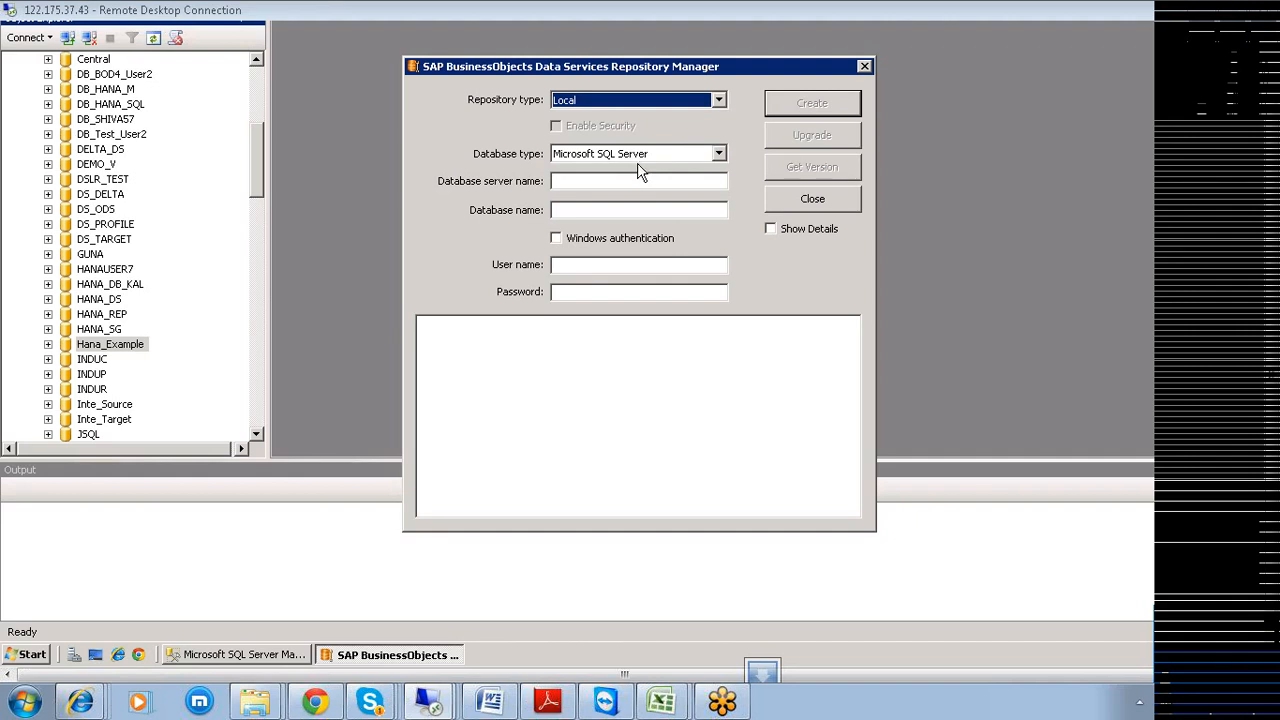
{"action": "left_click", "coordinate": [570, 182]}
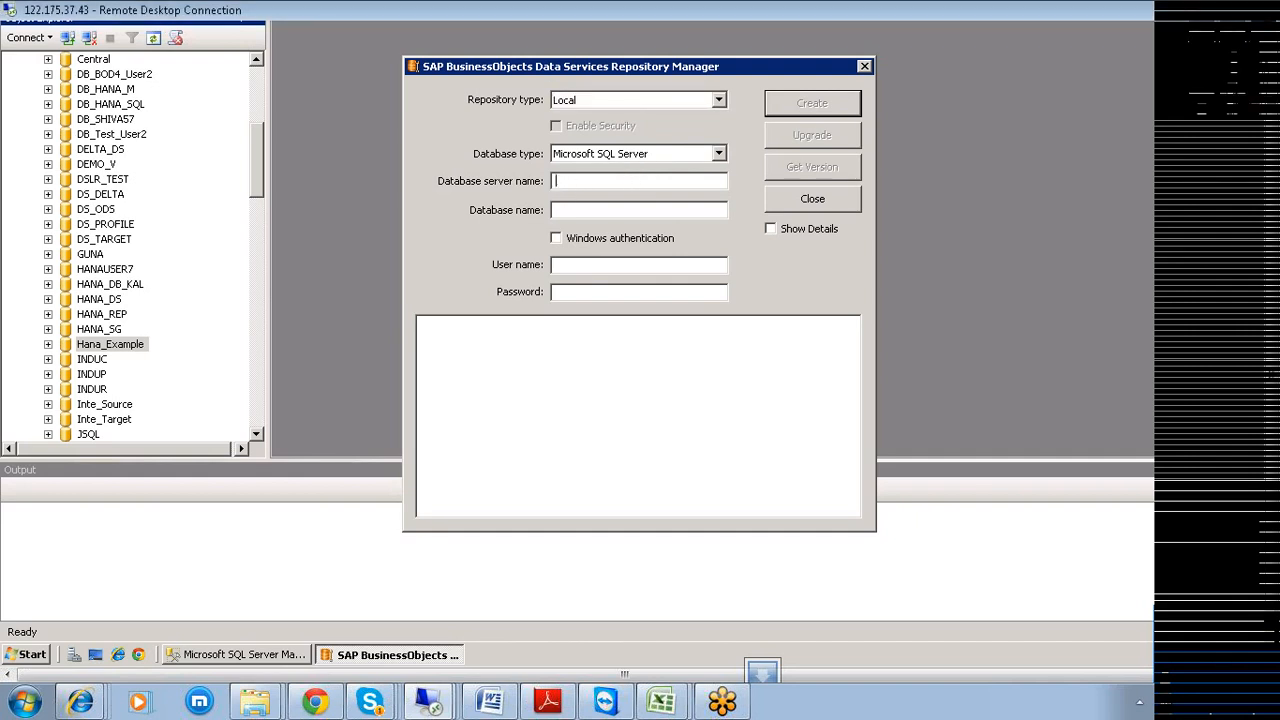
{"action": "type", "text": "SERVER"}
{"action": "left_click", "coordinate": [556, 210]}
{"action": "type", "text": "Hana_Example"}
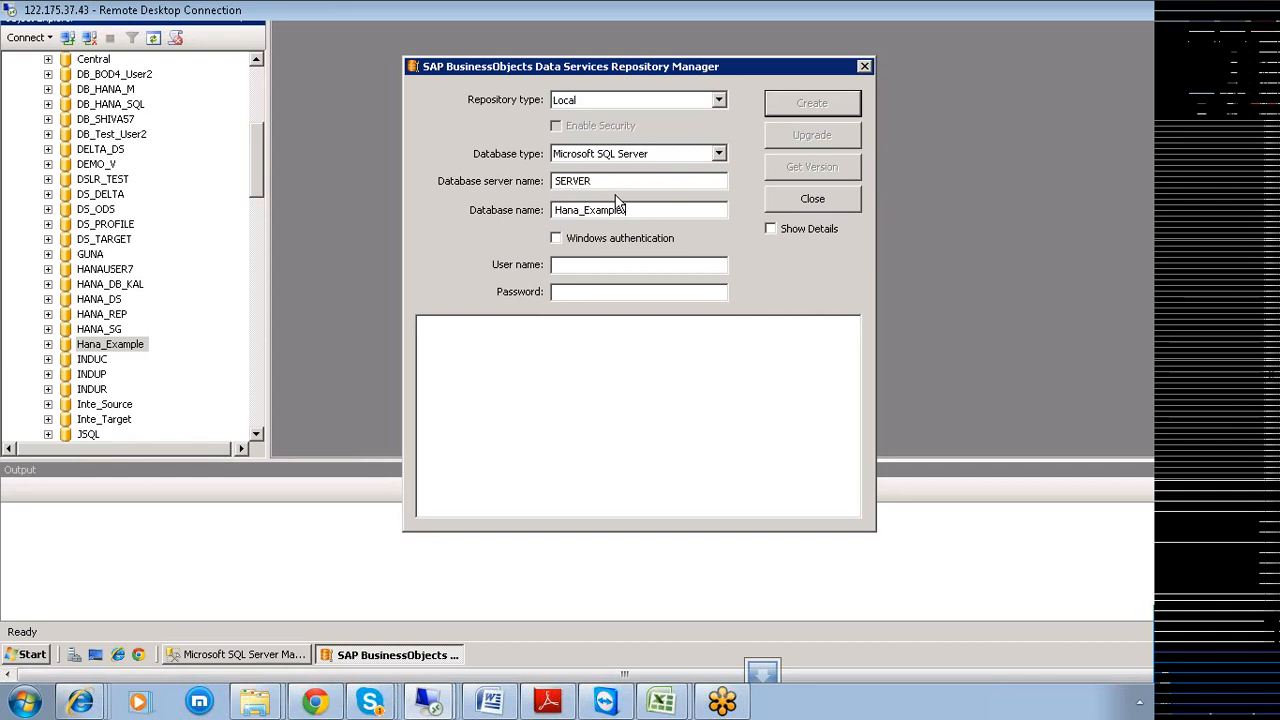
Enter the SQL Server login user name and its password.
{"action": "left_click", "coordinate": [612, 265]}
{"action": "type", "text": "Hanauser1"}
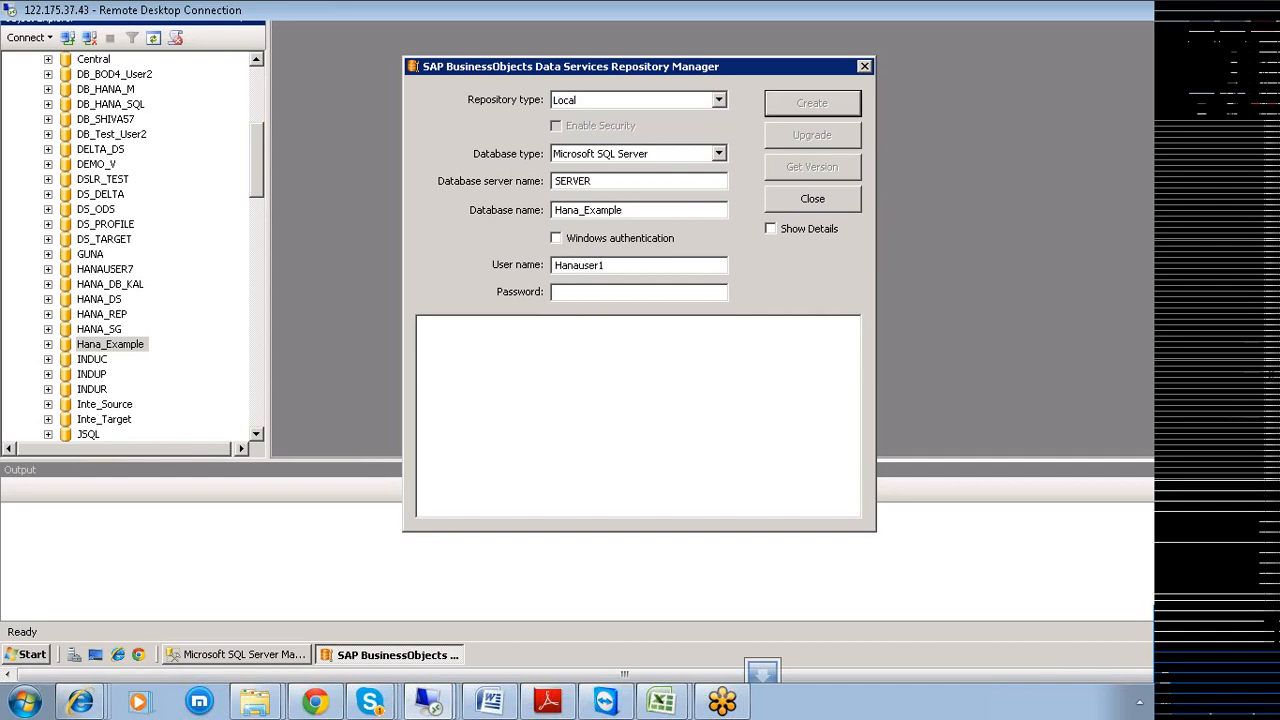
{"action": "key", "text": "Tab"}
{"action": "type", "text": "********"}
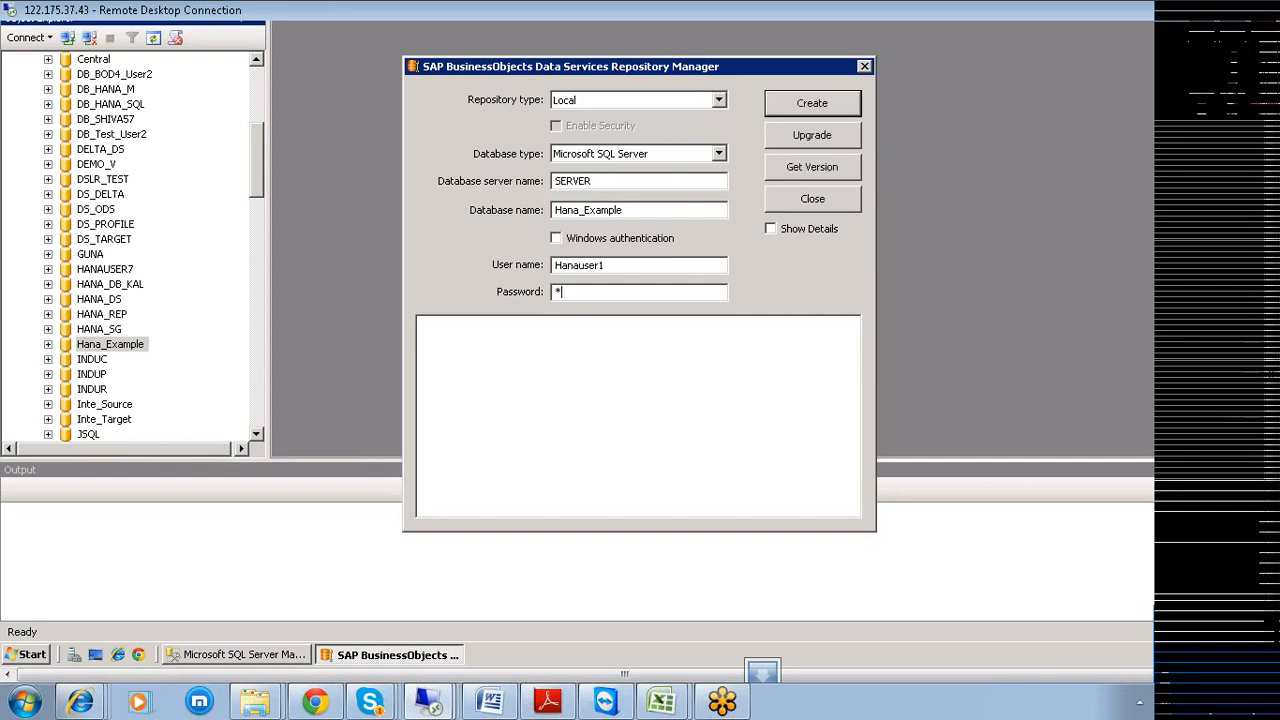
{"action": "type", "text": "***"}
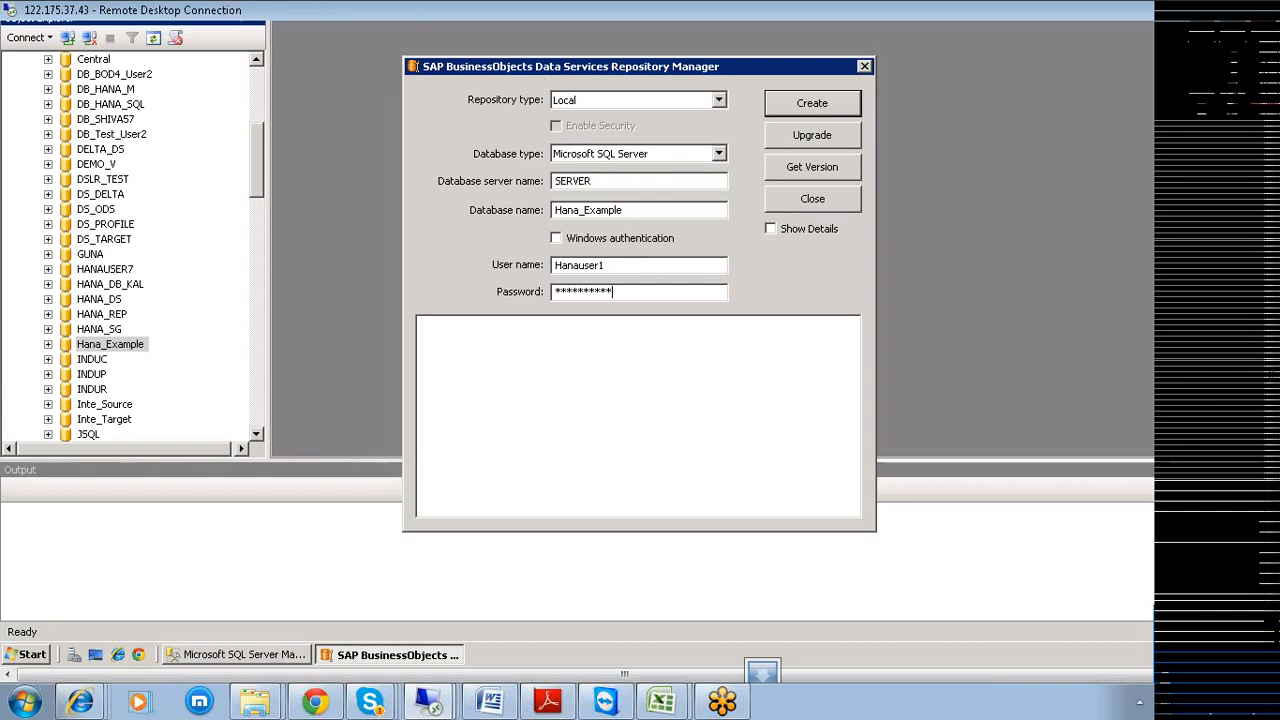
Try getting the repository version with the entered login, which fails to connect.
{"action": "left_click", "coordinate": [812, 170]}
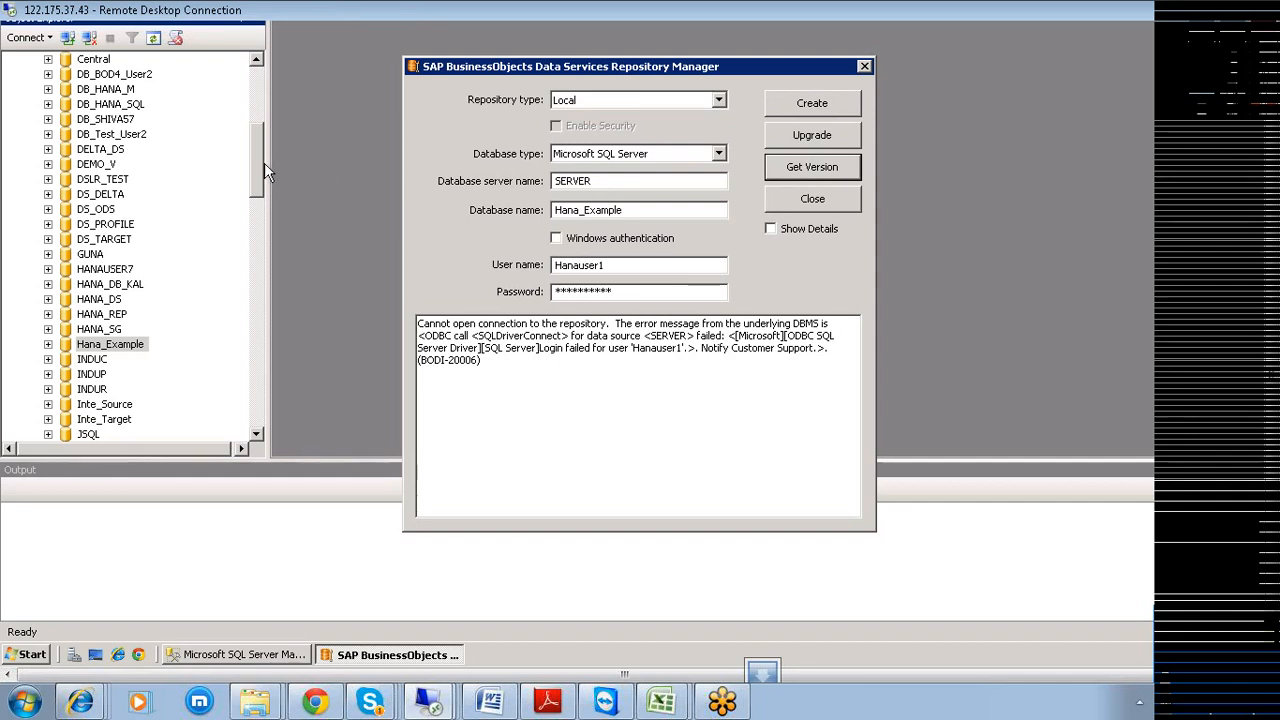
{"action": "left_click_drag", "start_coordinate": [256, 163], "coordinate": [252, 75]}
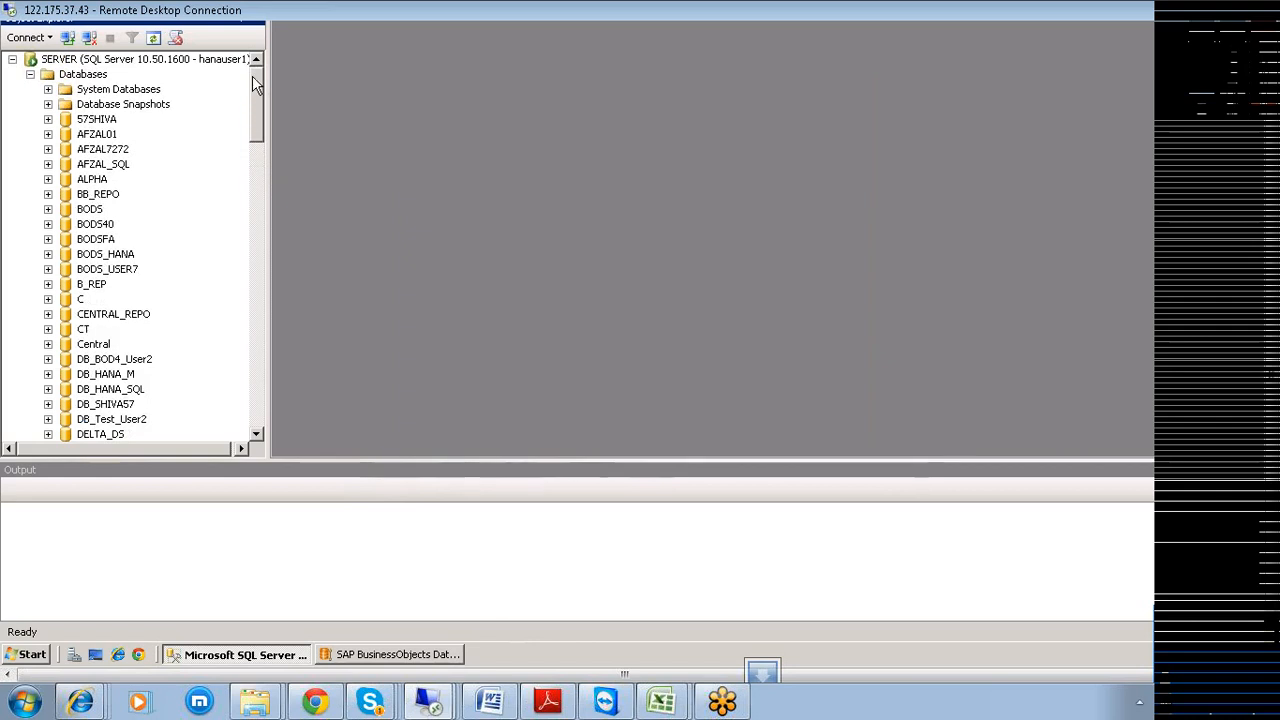
{"action": "left_click", "coordinate": [430, 655]}
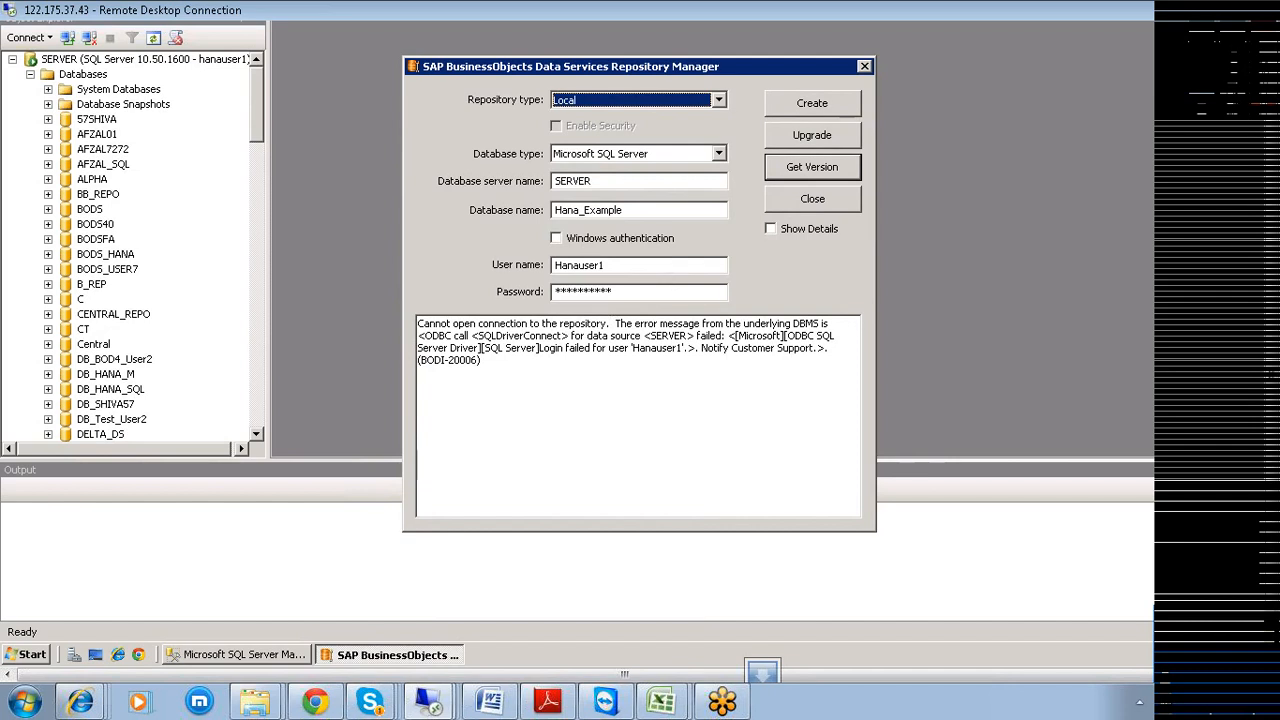
Retype the login user name in lowercase, re-enter the password, and check the version again.
{"action": "left_click_drag", "start_coordinate": [630, 265], "coordinate": [568, 265]}
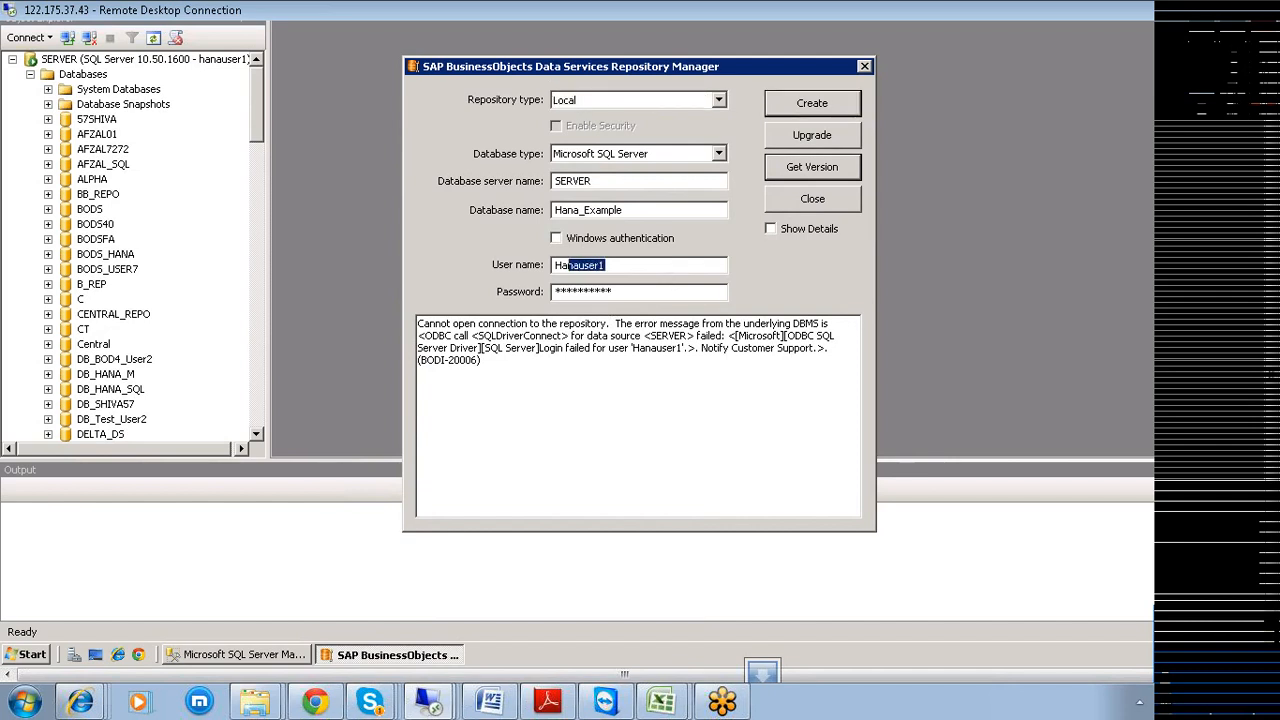
{"action": "left_click", "coordinate": [616, 265]}
{"action": "left_click_drag", "start_coordinate": [606, 265], "coordinate": [554, 266]}
{"action": "type", "text": "hana"}
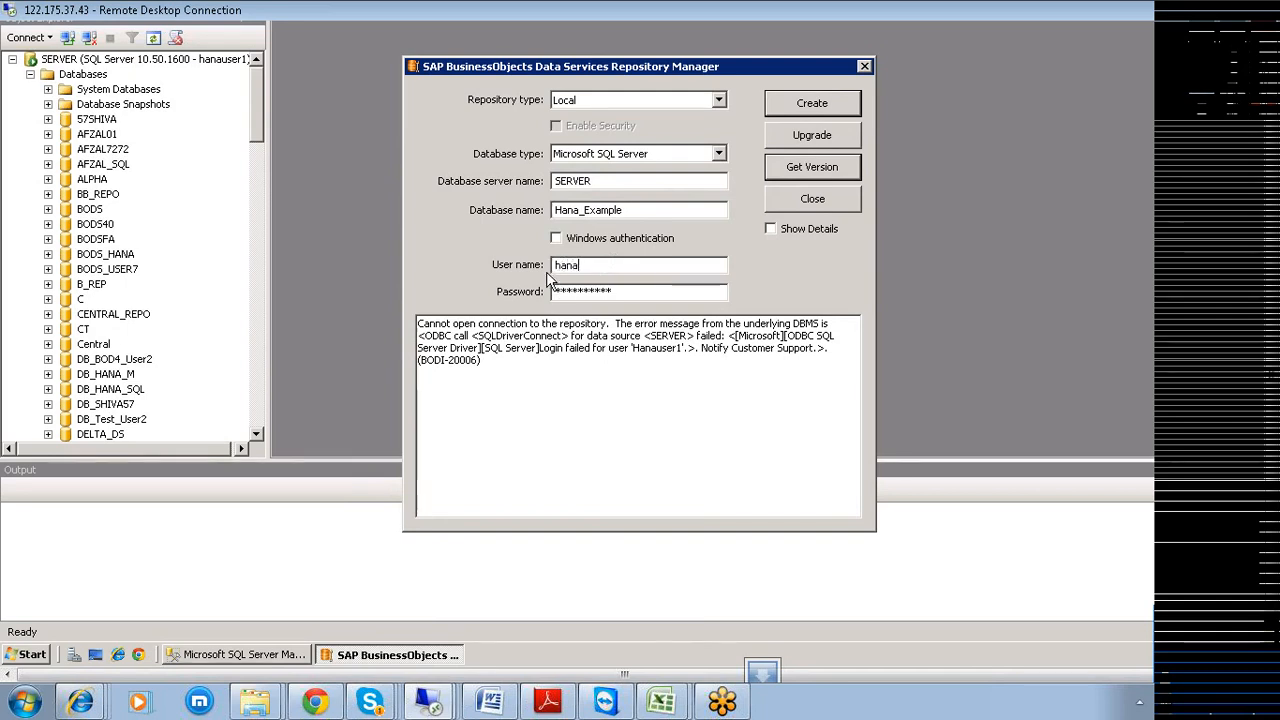
{"action": "type", "text": "user1"}
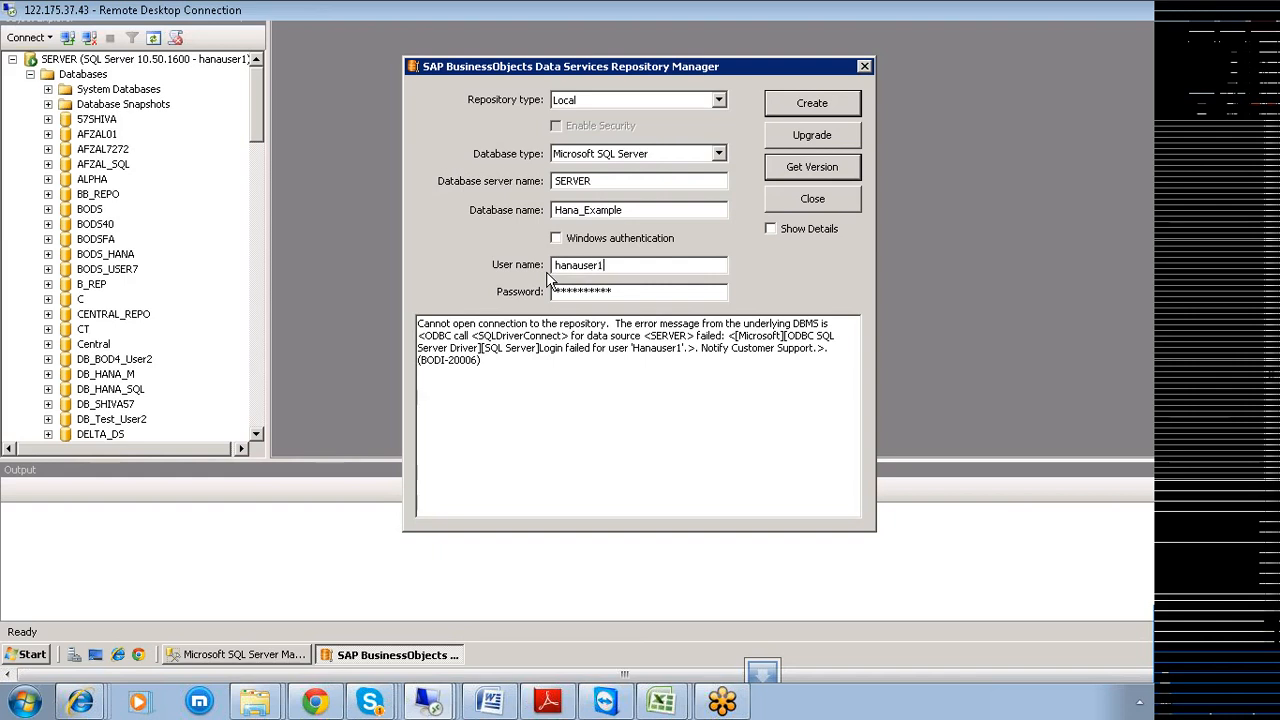
{"action": "key", "text": "Tab"}
{"action": "type", "text": "H"}
{"action": "type", "text": "*******"}
{"action": "type", "text": "**"}
{"action": "left_click", "coordinate": [816, 166]}
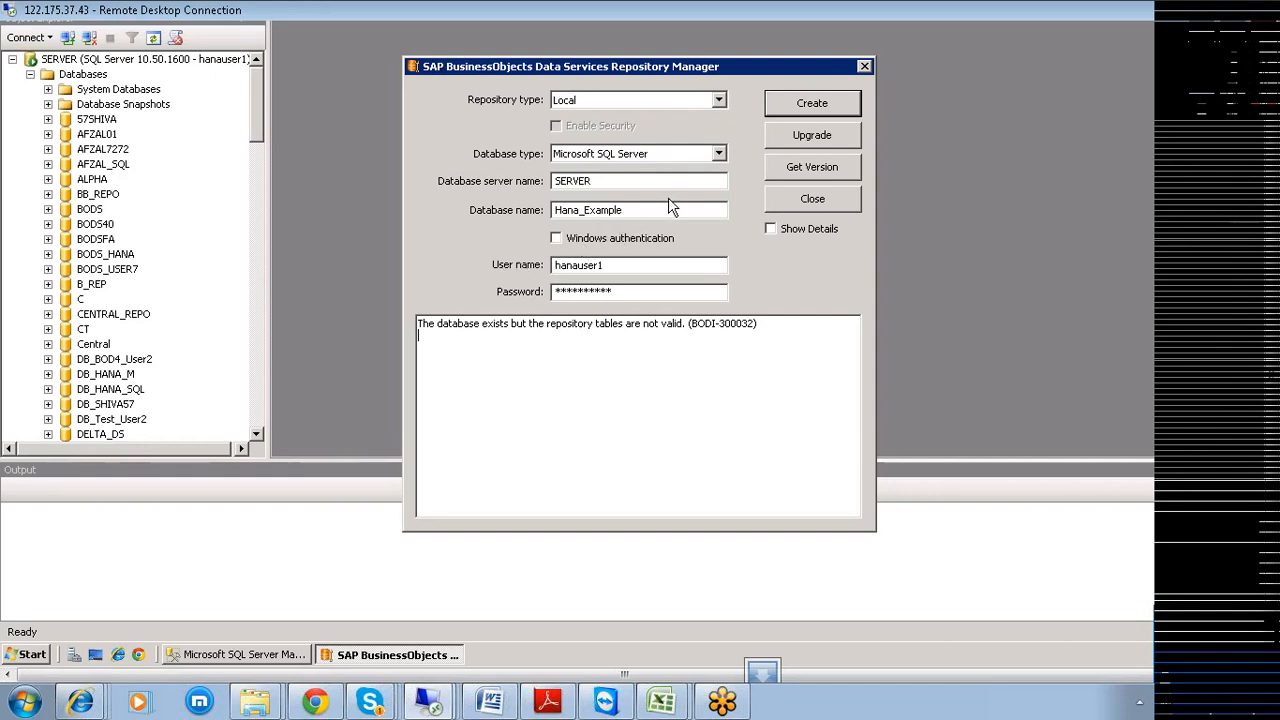
Create the repository tables in Hana_Example, confirm version 14.0.0000, then close Repository Manager.
{"action": "left_click", "coordinate": [828, 105]}
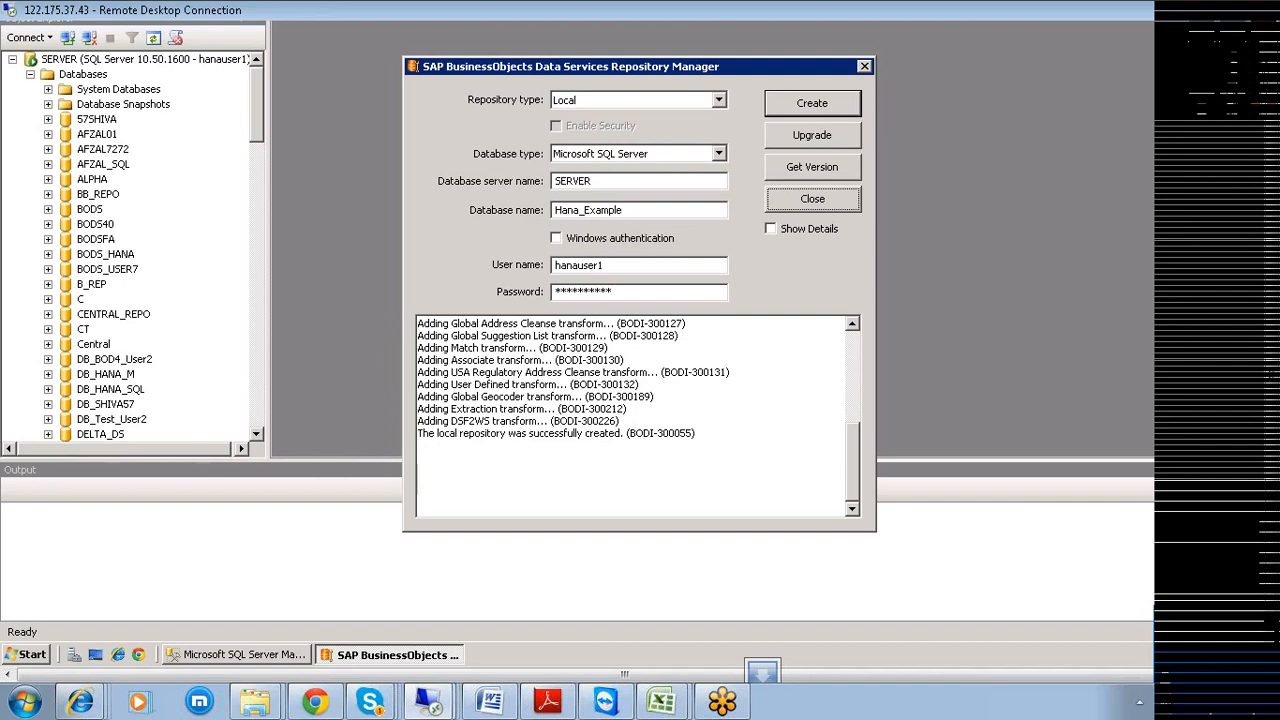
{"action": "left_click_drag", "start_coordinate": [697, 433], "coordinate": [418, 433]}
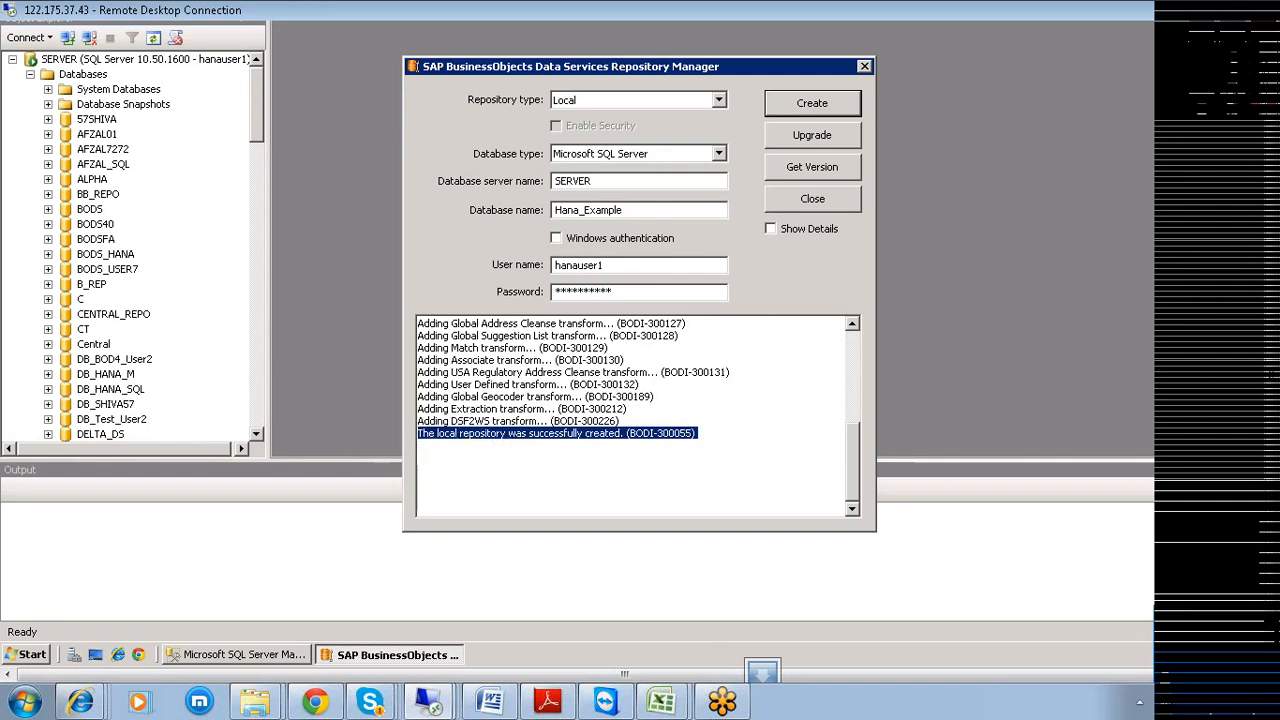
{"action": "left_click", "coordinate": [811, 170]}
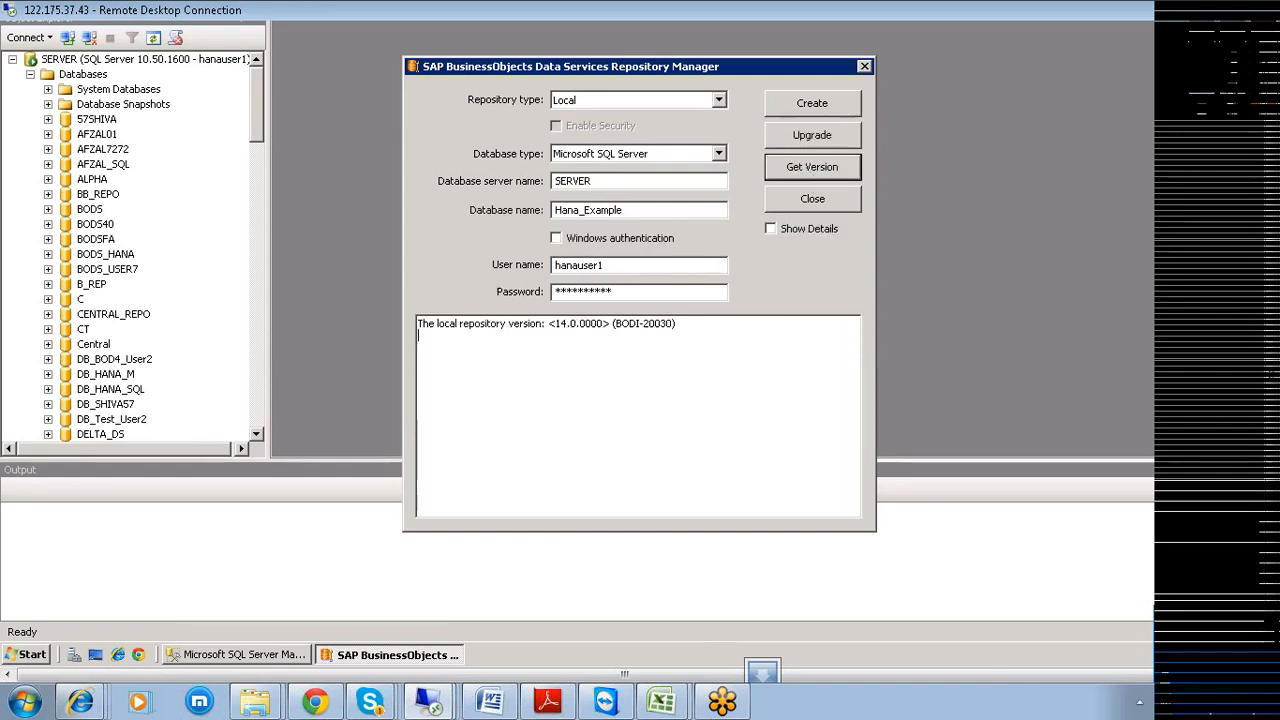
{"action": "left_click_drag", "start_coordinate": [677, 323], "coordinate": [417, 323]}
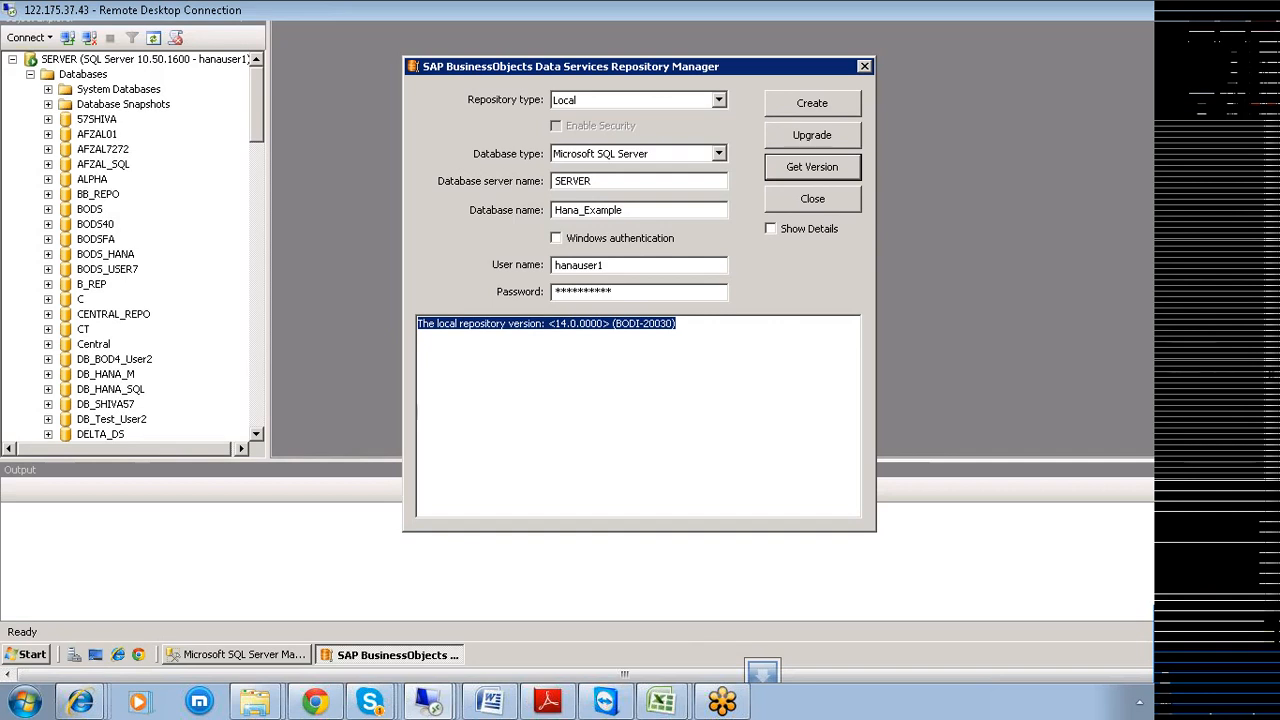
{"action": "left_click", "coordinate": [829, 200]}
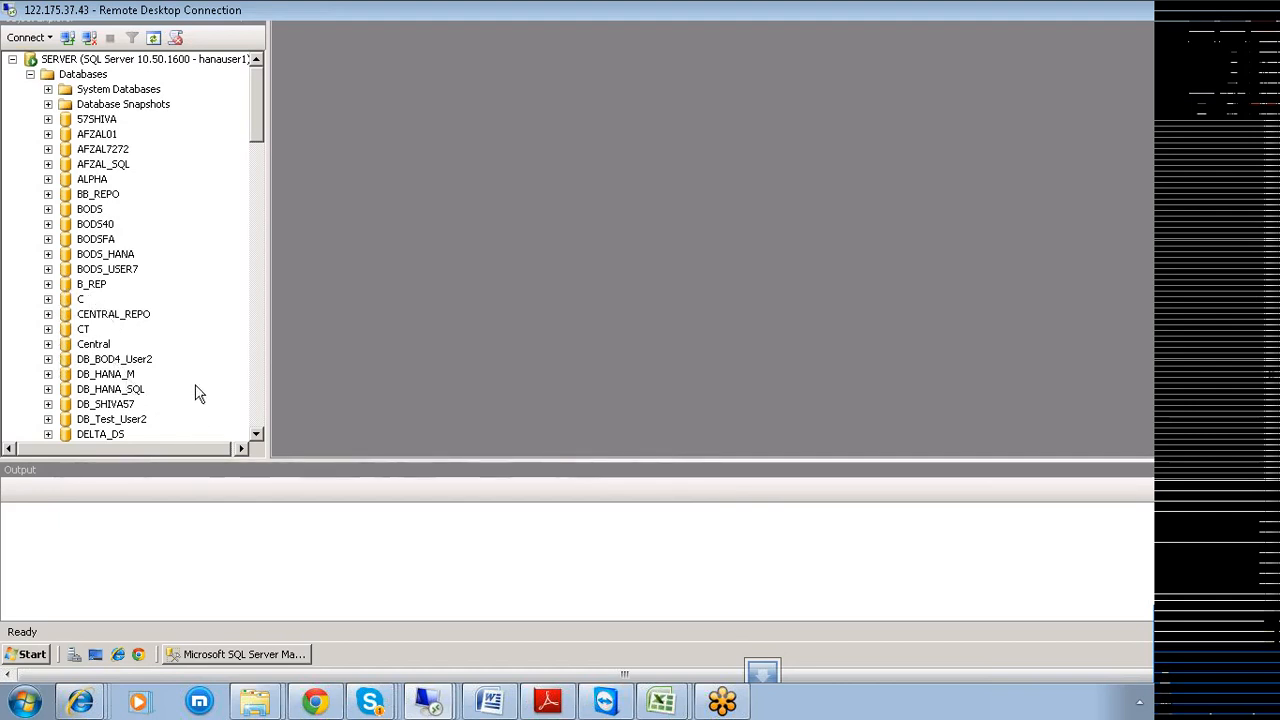
Expand Hana_Example's Tables folder and scroll through the dbo.AL_ repository tables.
{"action": "left_click_drag", "start_coordinate": [255, 145], "coordinate": [253, 192]}
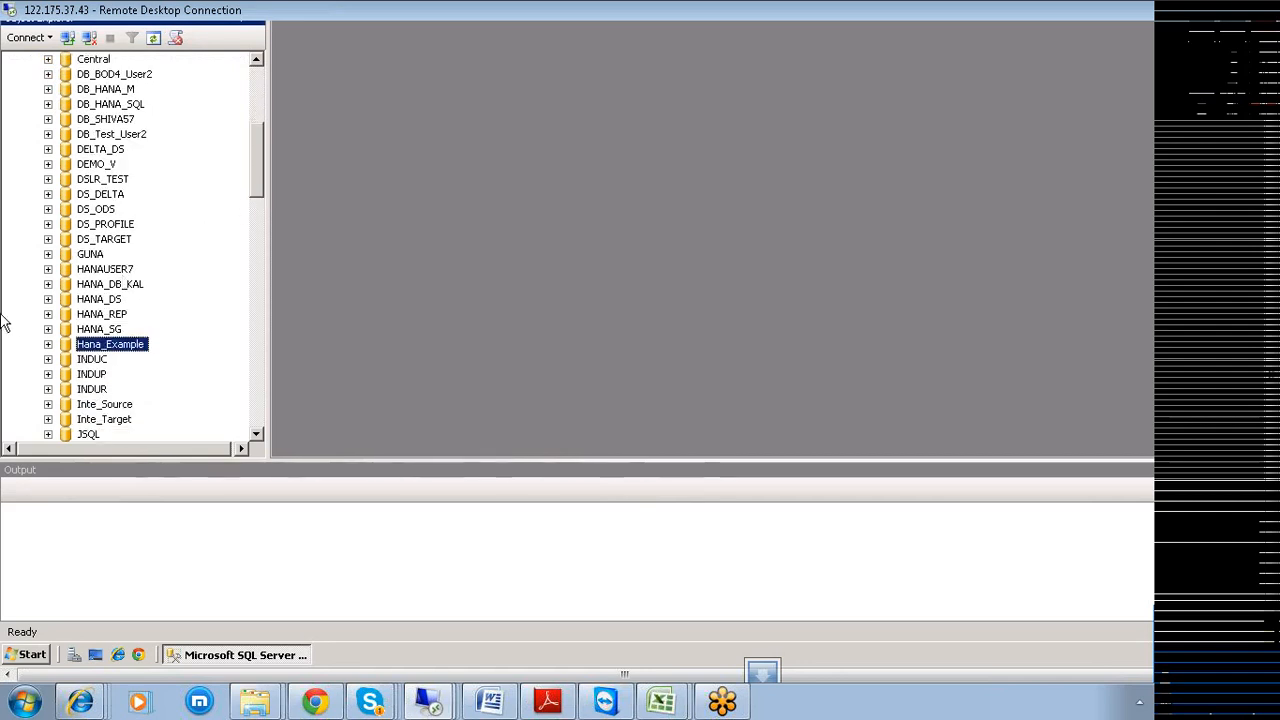
{"action": "left_click", "coordinate": [48, 344]}
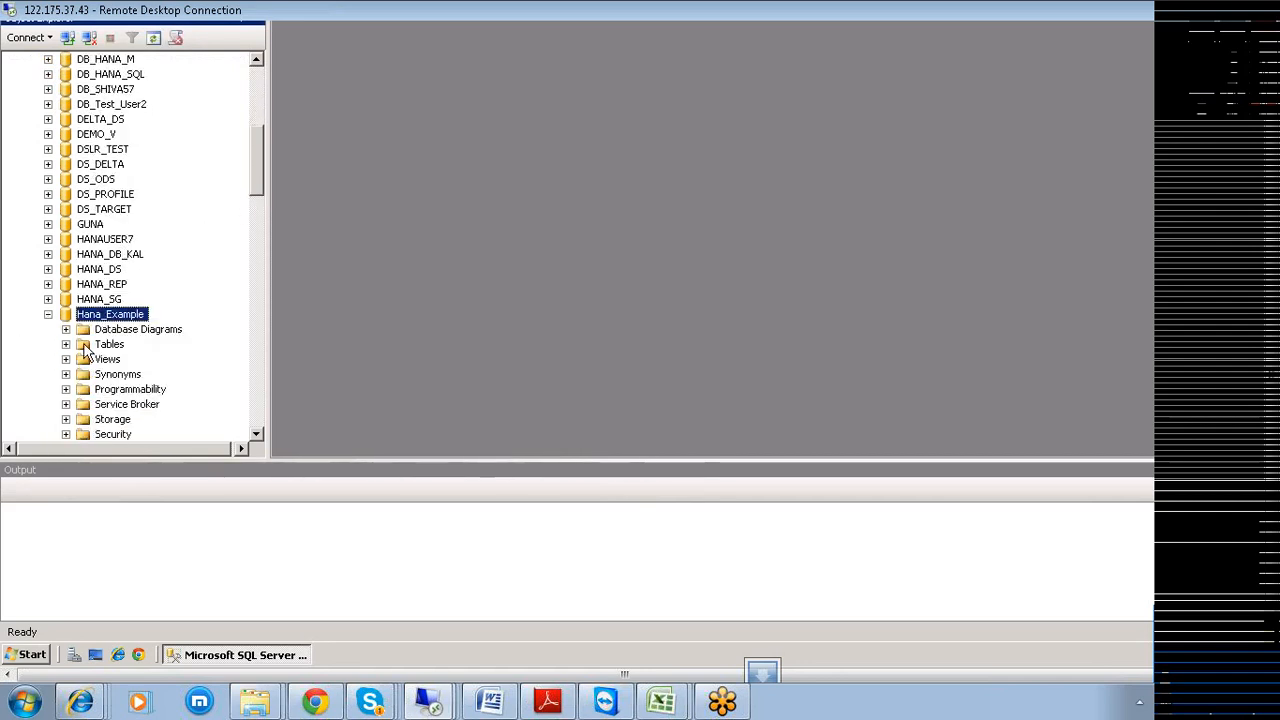
{"action": "left_click", "coordinate": [63, 348]}
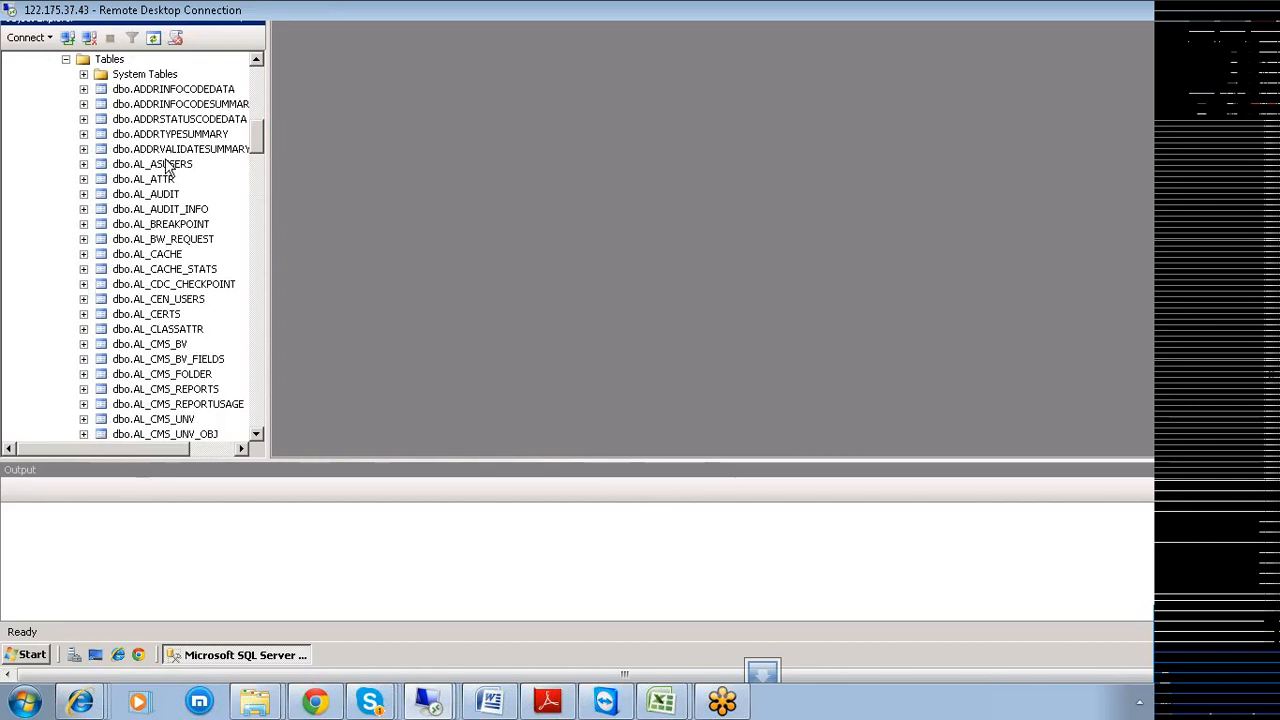
{"action": "scroll", "coordinate": [160, 140], "scroll_direction": "down", "scroll_amount": 4}
{"action": "scroll", "coordinate": [133, 220], "scroll_direction": "down", "scroll_amount": 15}
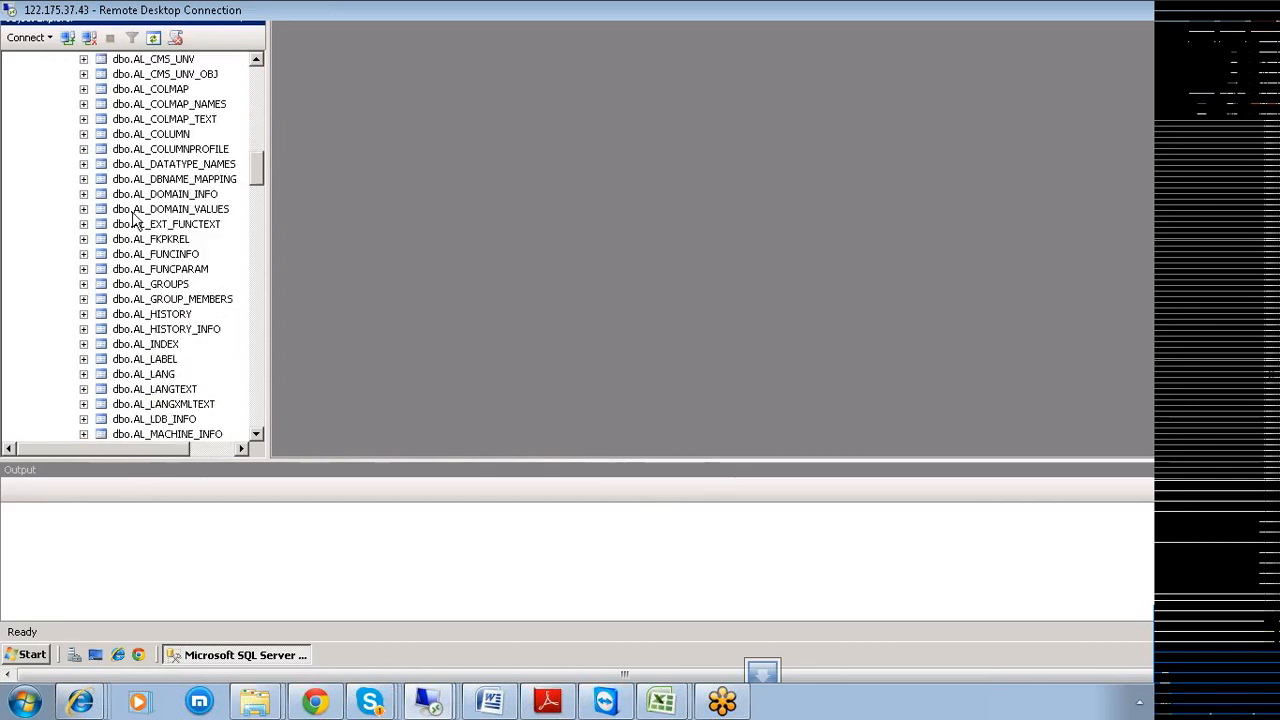
{"action": "scroll", "coordinate": [133, 220], "scroll_direction": "down", "scroll_amount": 18}
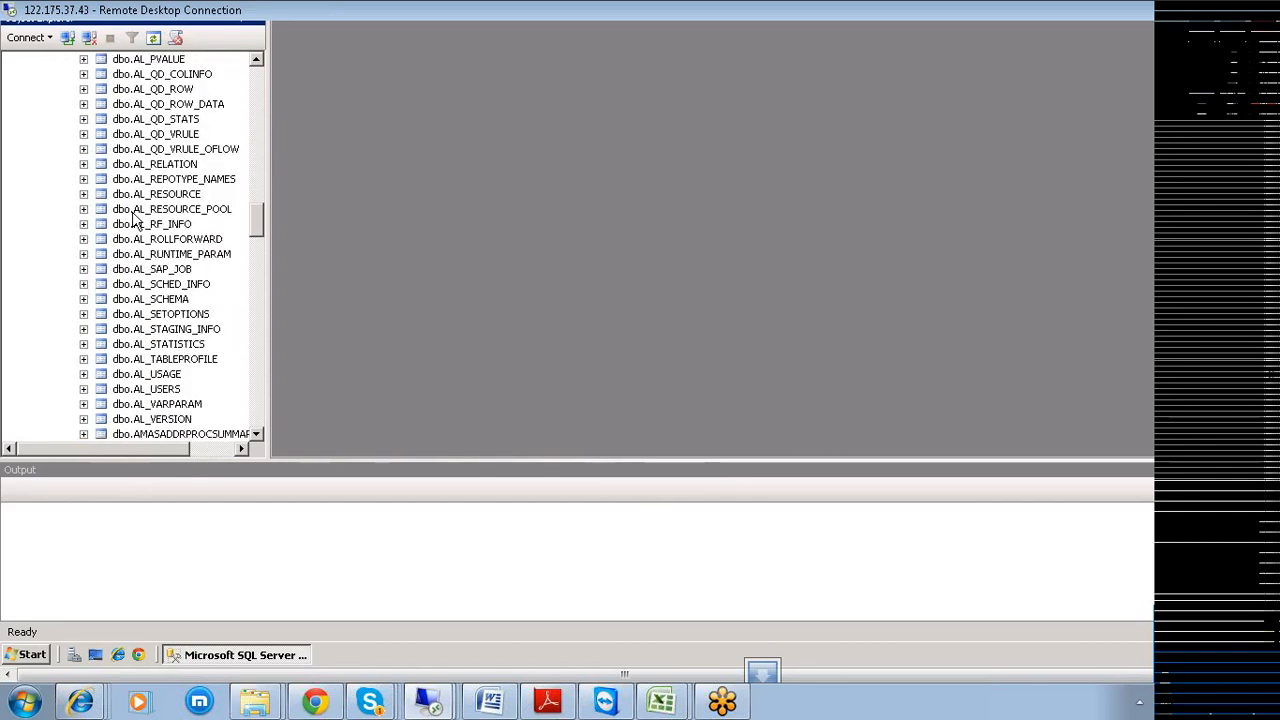
{"action": "scroll", "coordinate": [133, 220], "scroll_direction": "down", "scroll_amount": 8}
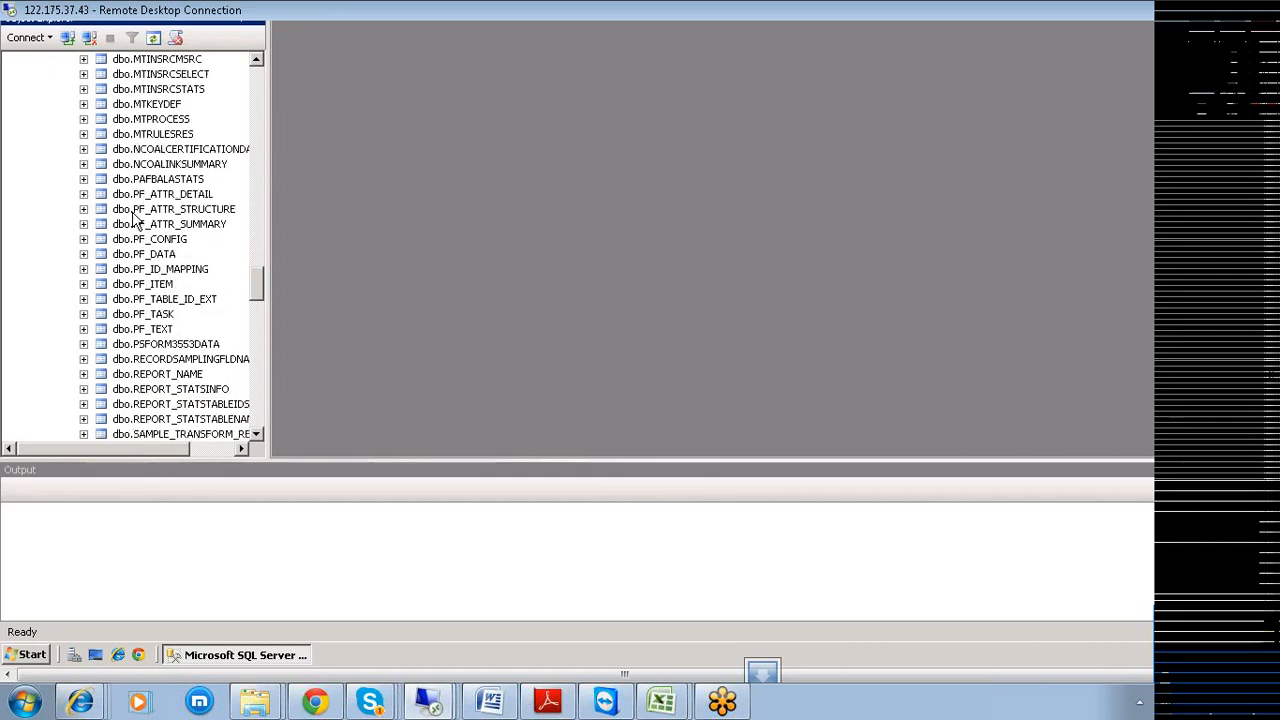
{"action": "scroll", "coordinate": [133, 220], "scroll_direction": "up", "scroll_amount": 5}
{"action": "scroll", "coordinate": [133, 220], "scroll_direction": "up", "scroll_amount": 15}
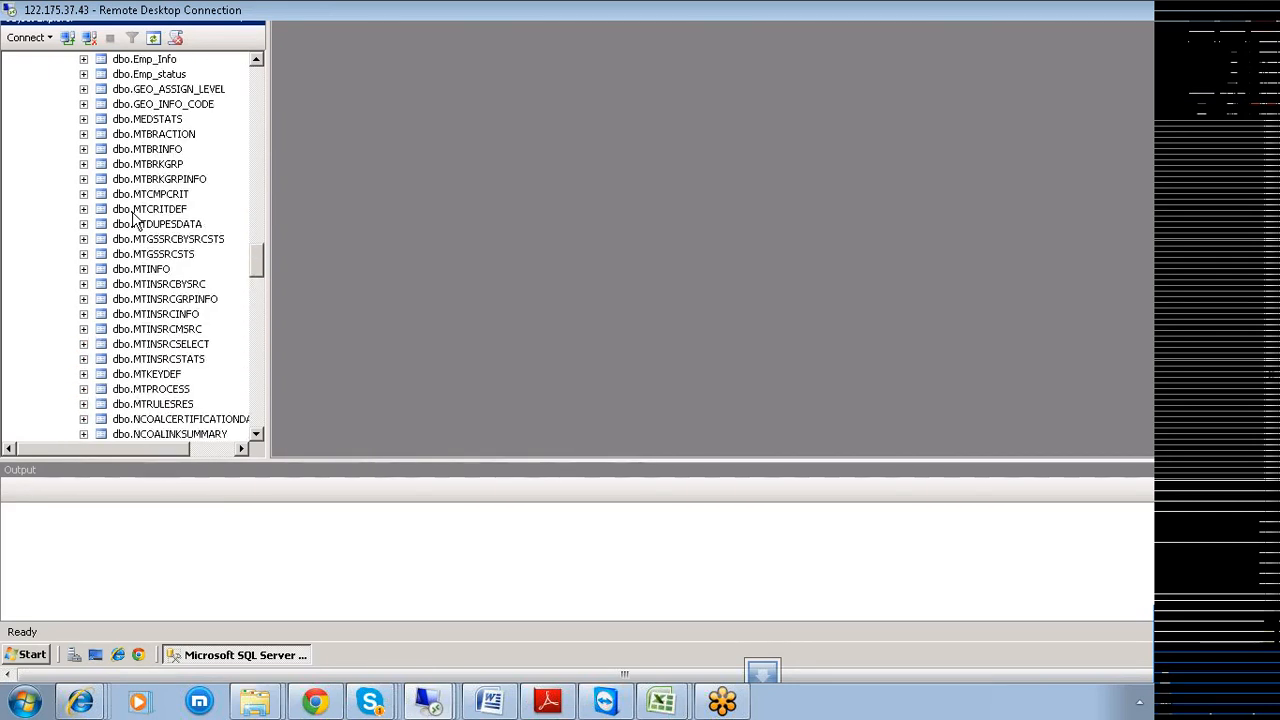
{"action": "scroll", "coordinate": [133, 220], "scroll_direction": "up", "scroll_amount": 16}
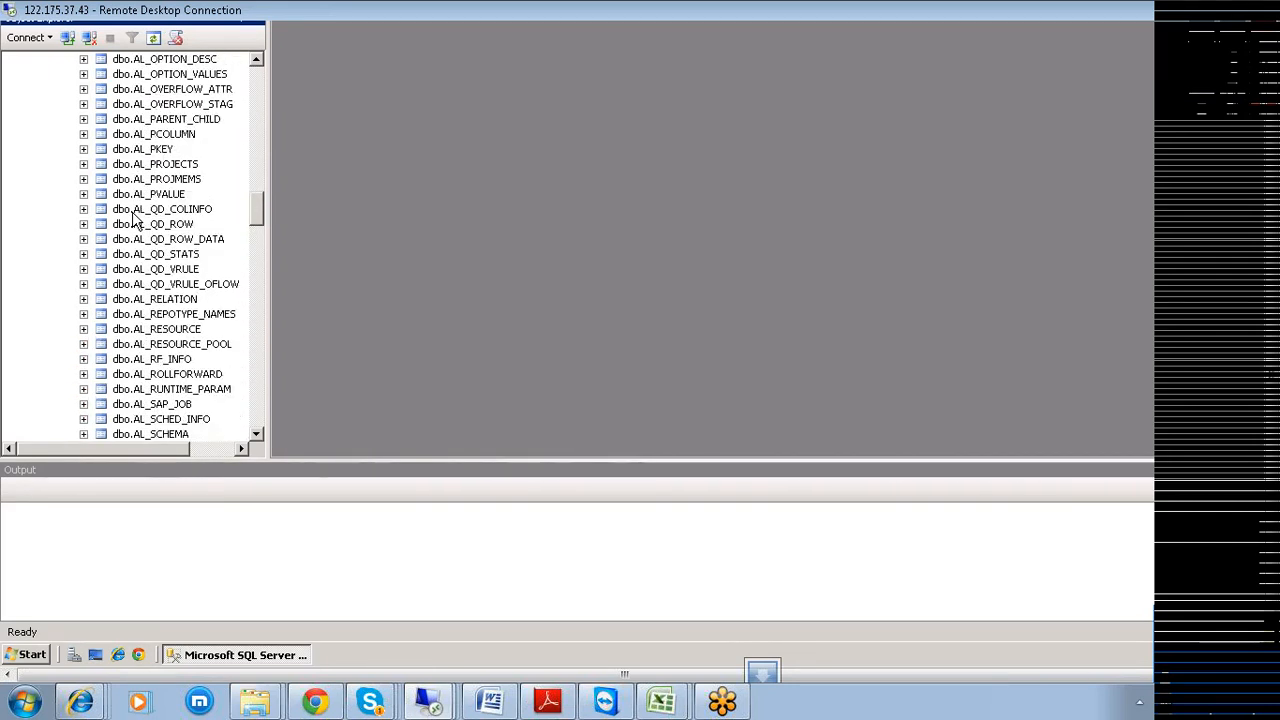
{"action": "scroll", "coordinate": [133, 220], "scroll_direction": "up", "scroll_amount": 6}
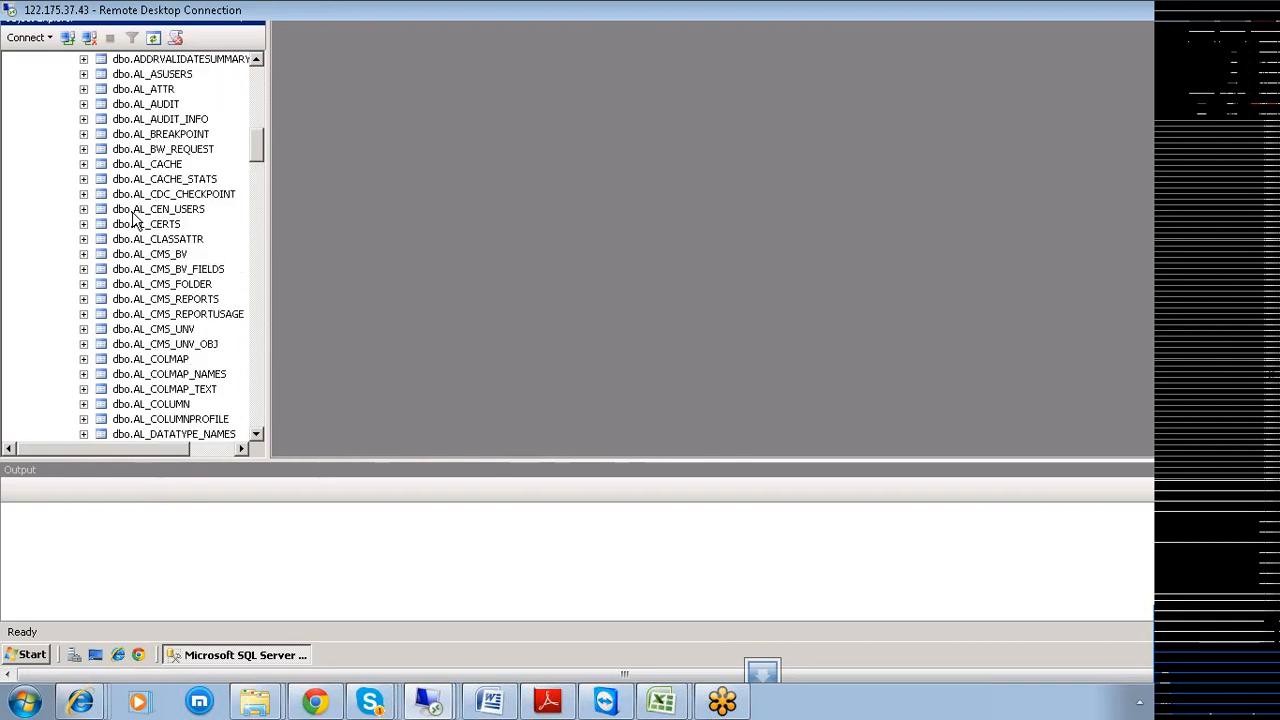
{"action": "scroll", "coordinate": [133, 220], "scroll_direction": "up", "scroll_amount": 5}
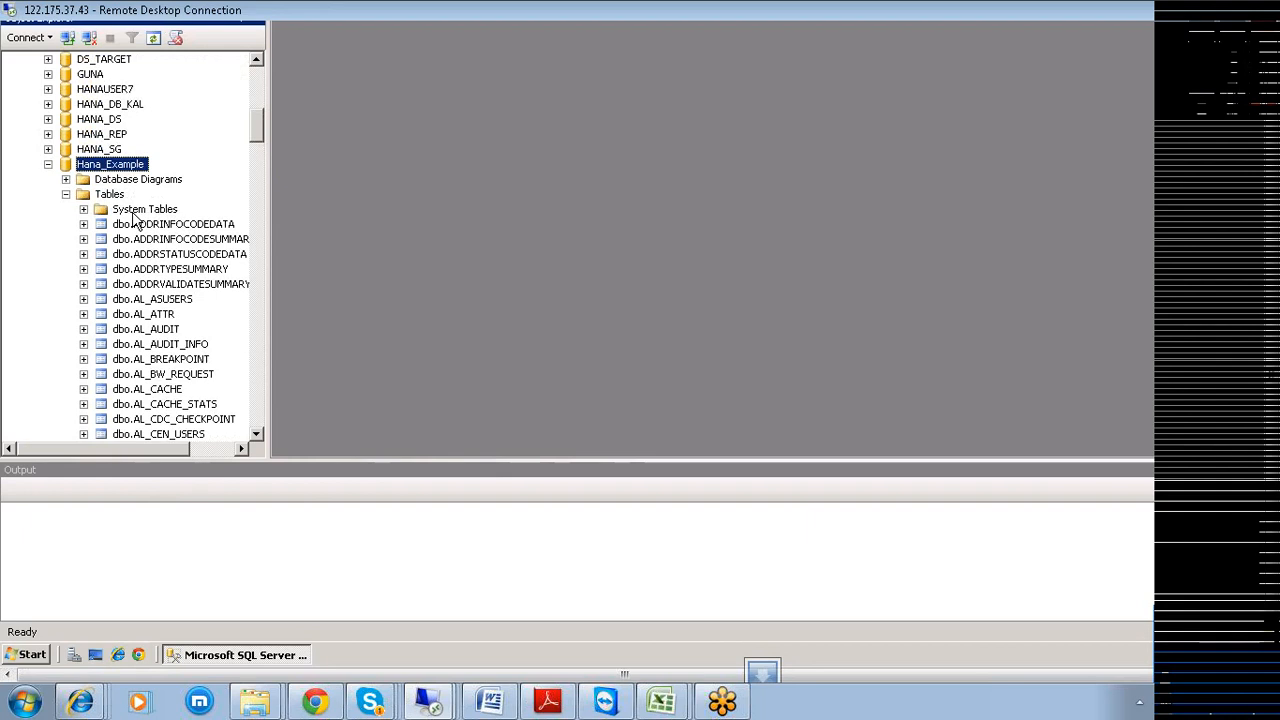
{"action": "scroll", "coordinate": [133, 220], "scroll_direction": "down", "scroll_amount": 4}
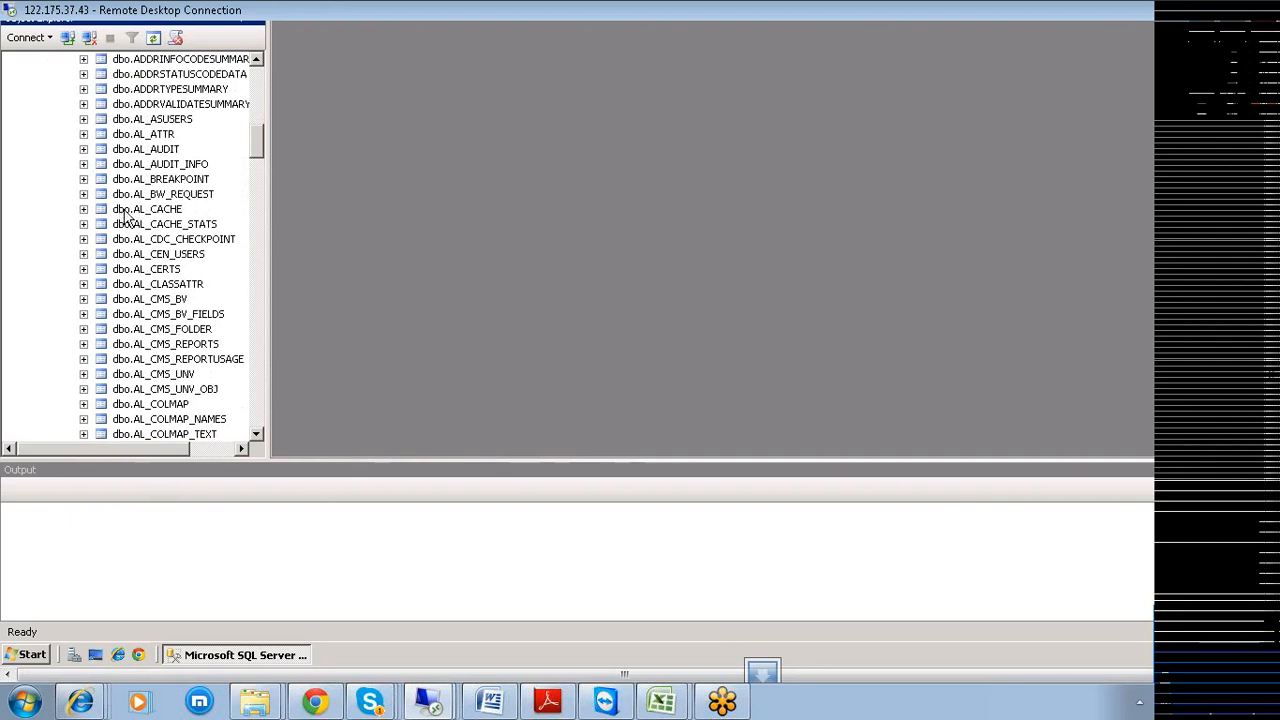
{"action": "scroll", "coordinate": [125, 218], "scroll_direction": "down", "scroll_amount": 5}
{"action": "scroll", "coordinate": [125, 218], "scroll_direction": "down", "scroll_amount": 2}
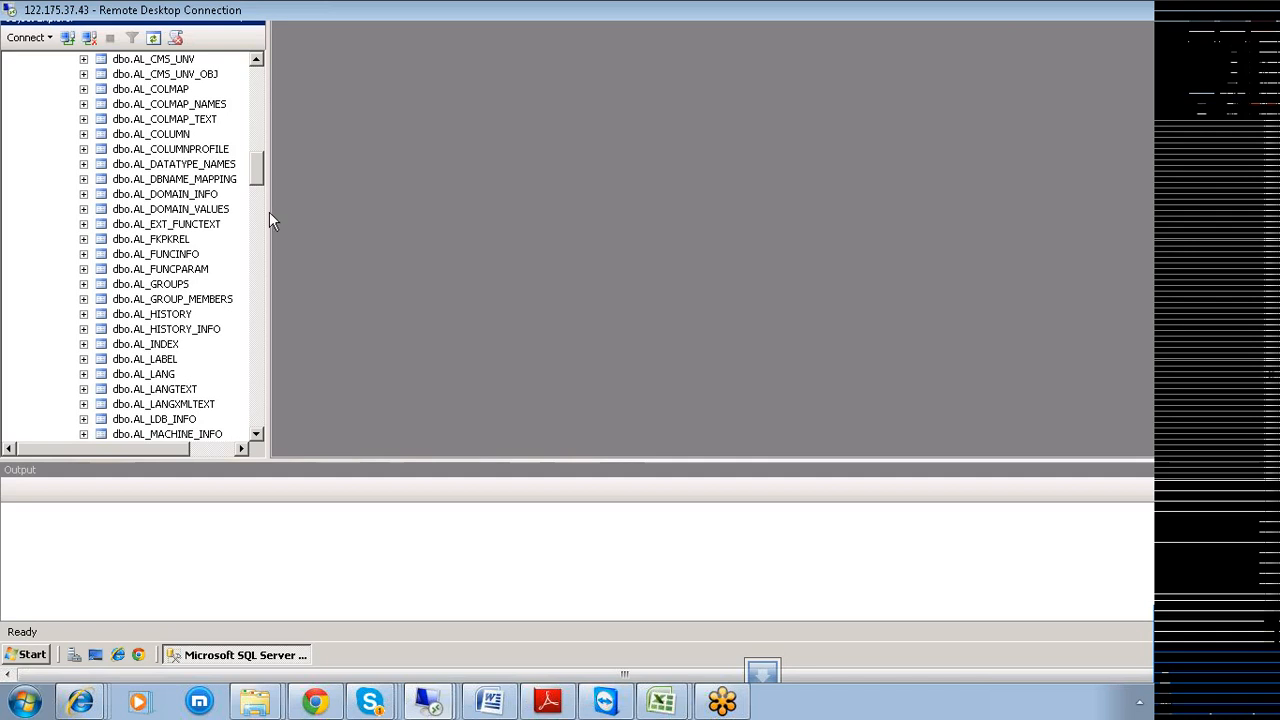
{"action": "left_click_drag", "start_coordinate": [262, 182], "coordinate": [265, 308]}
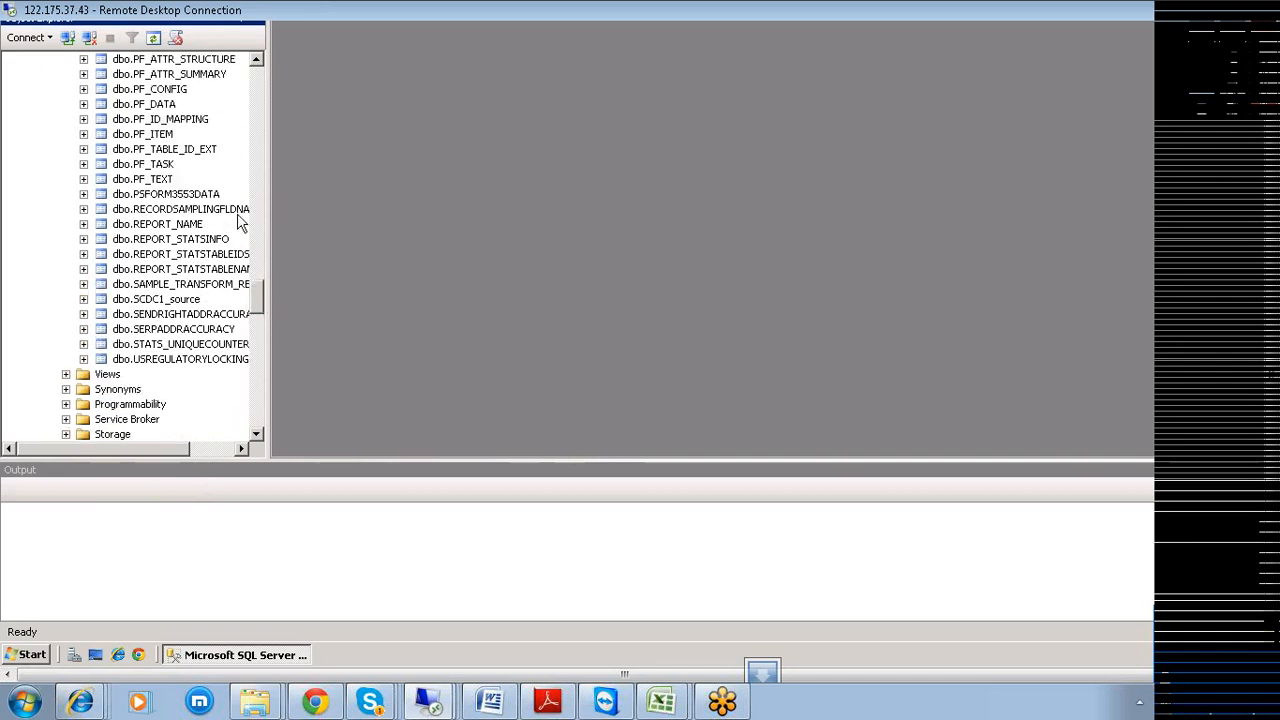
{"action": "left_click", "coordinate": [12, 663]}
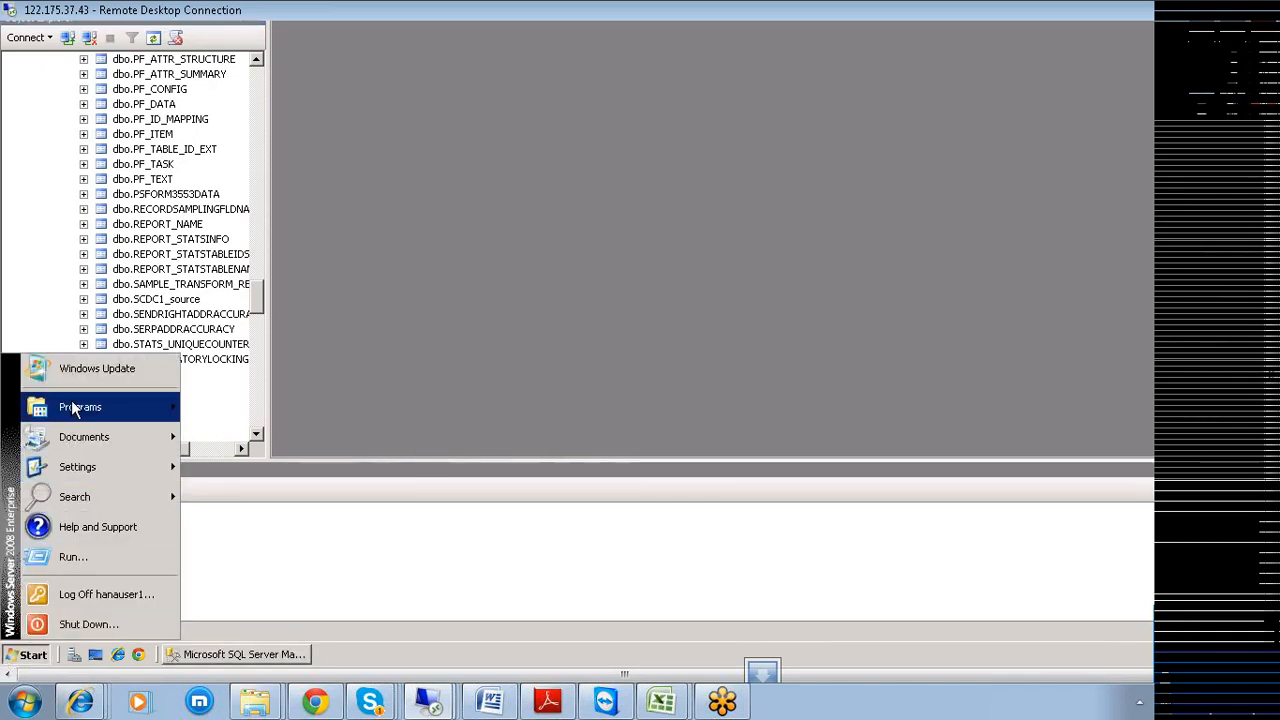
Dismiss the Start menu and scroll Object Explorer back up to Hana_Example's tables.
{"action": "mouse_move", "coordinate": [71, 400]}
{"action": "mouse_move", "coordinate": [299, 452]}
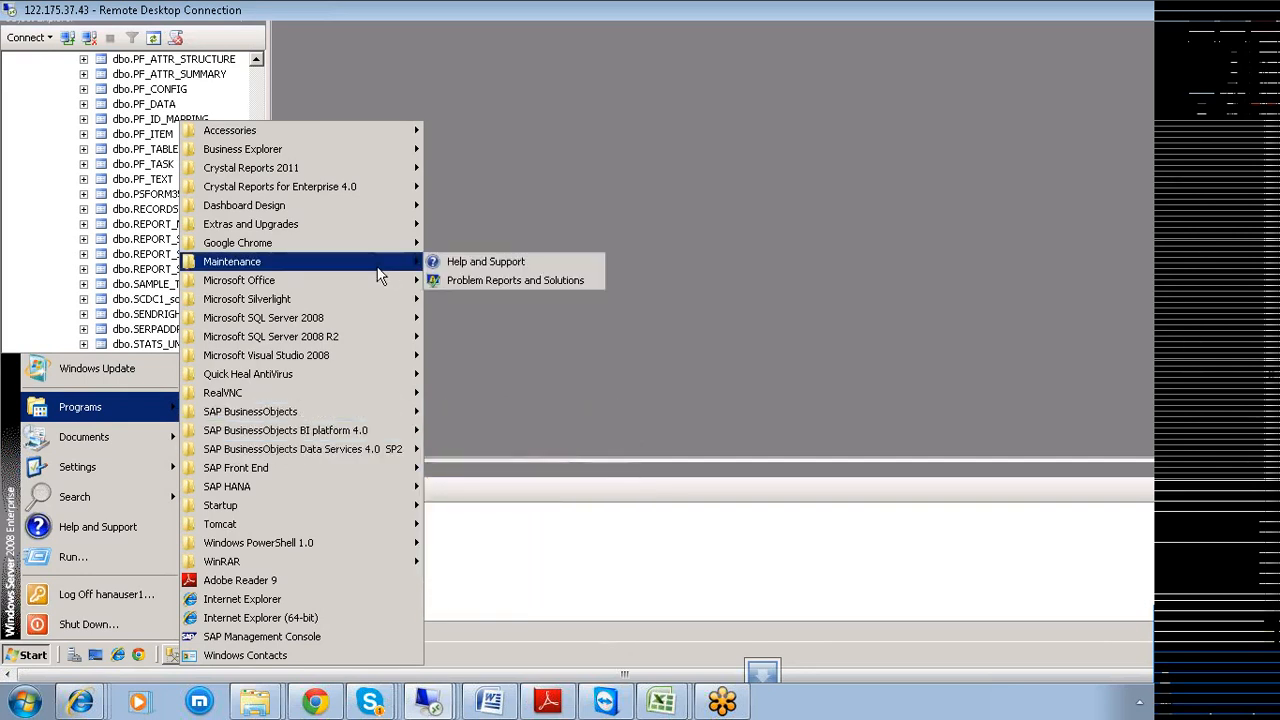
{"action": "mouse_move", "coordinate": [378, 378]}
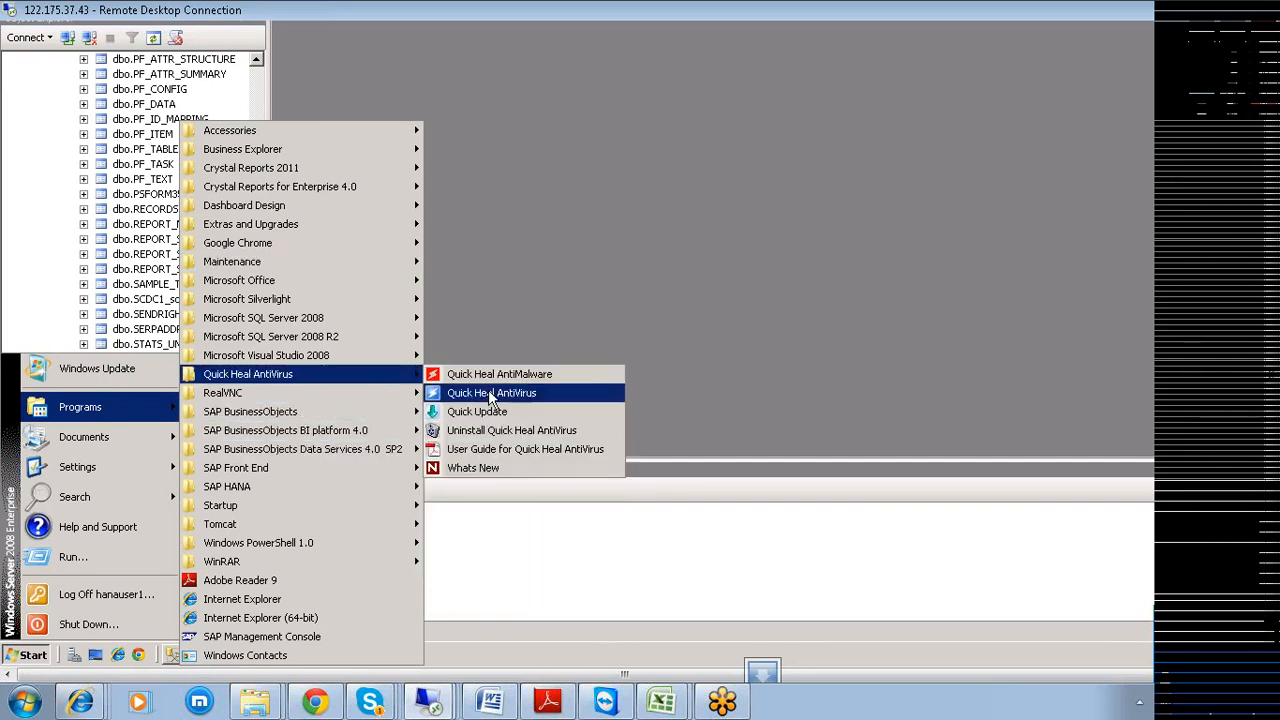
{"action": "left_click", "coordinate": [693, 363]}
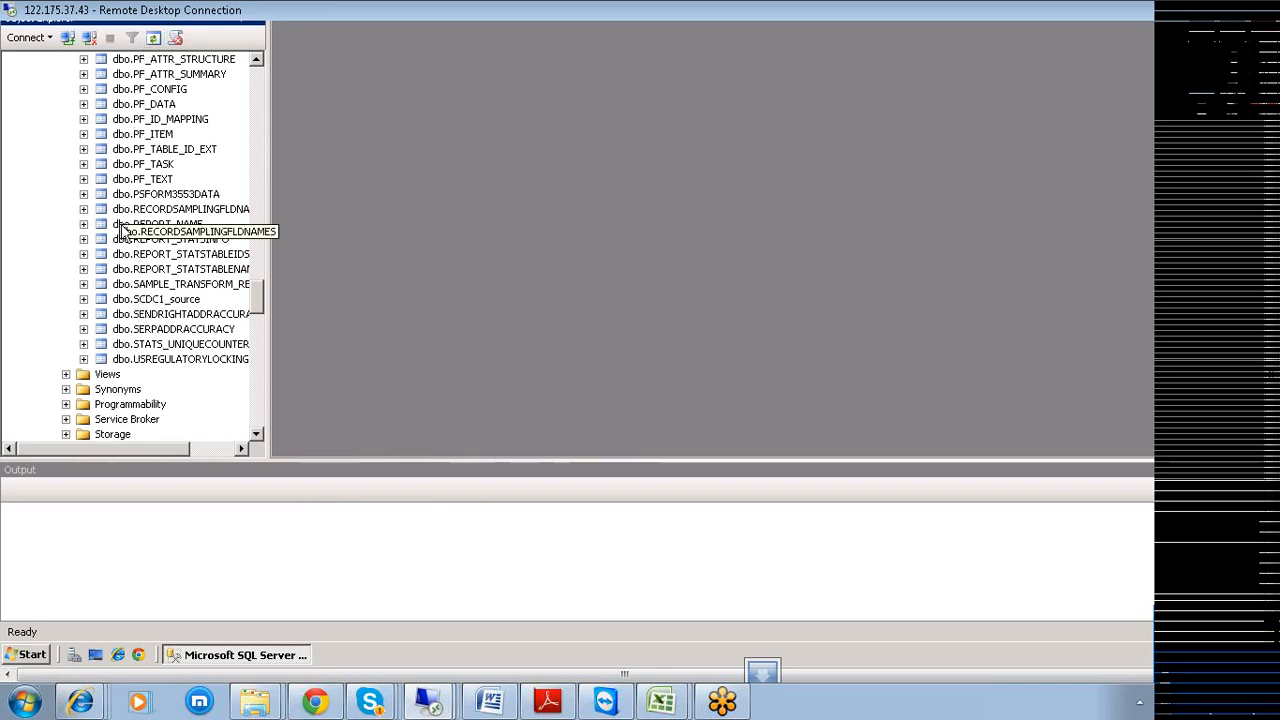
{"action": "left_click_drag", "start_coordinate": [253, 295], "coordinate": [249, 124]}
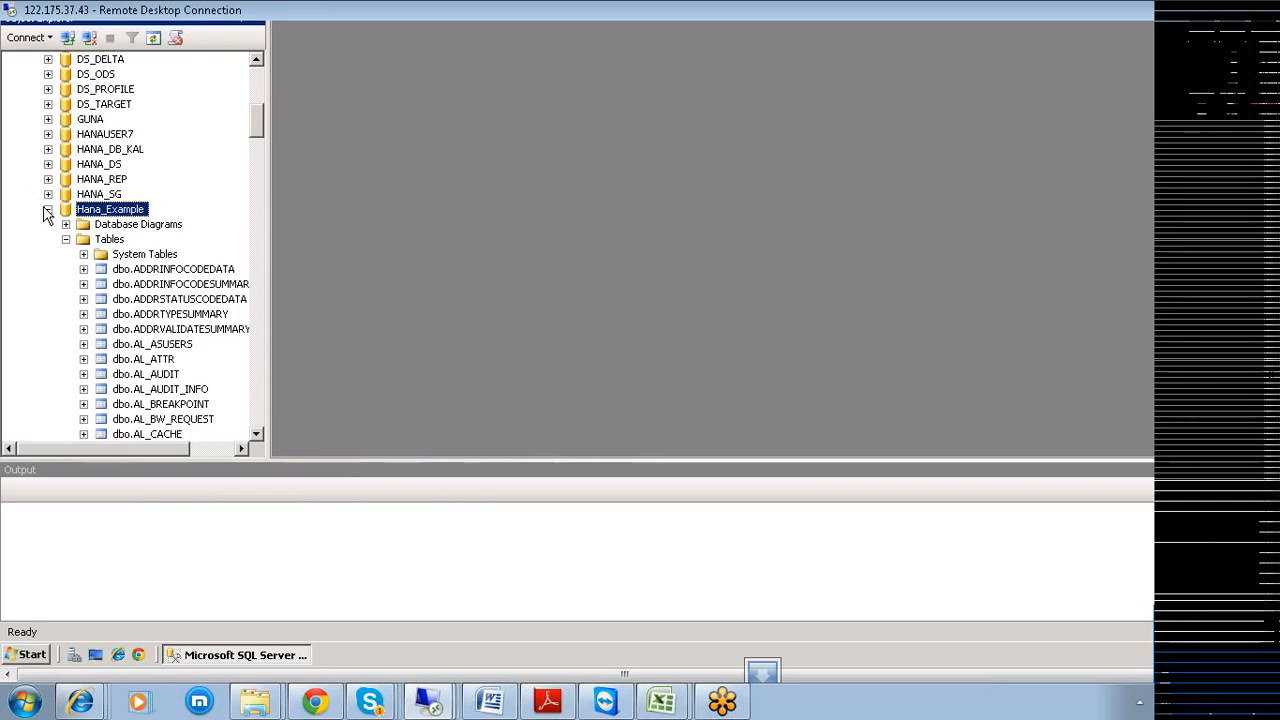
Collapse Hana_Example and launch Data Services Server Manager from the Data Services 4.0 SP2 programs.
{"action": "left_click", "coordinate": [47, 210]}
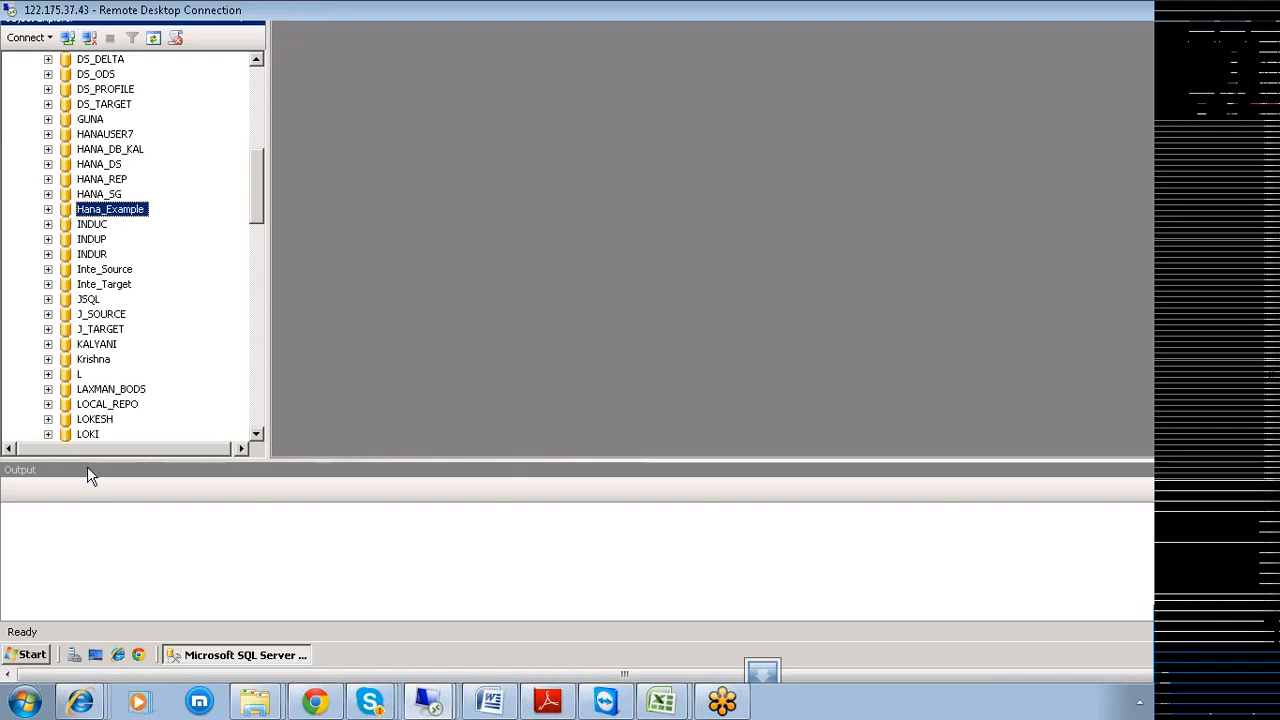
{"action": "left_click", "coordinate": [29, 658]}
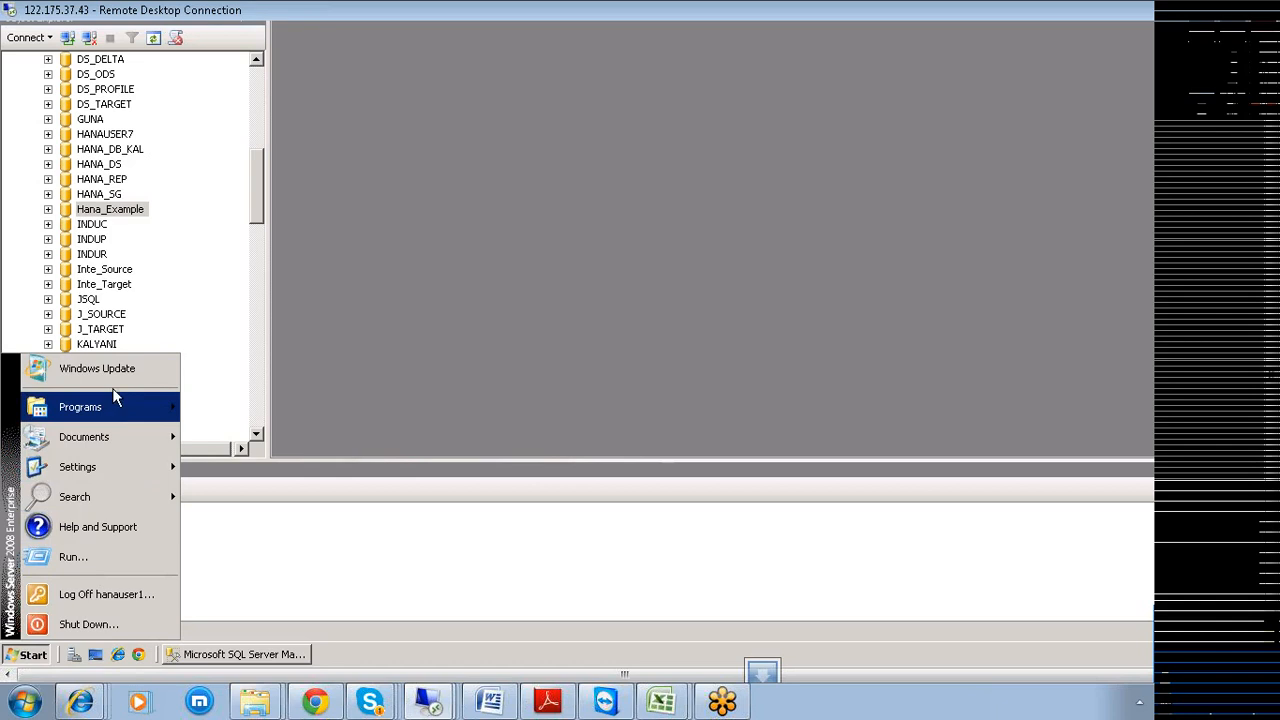
{"action": "mouse_move", "coordinate": [113, 398]}
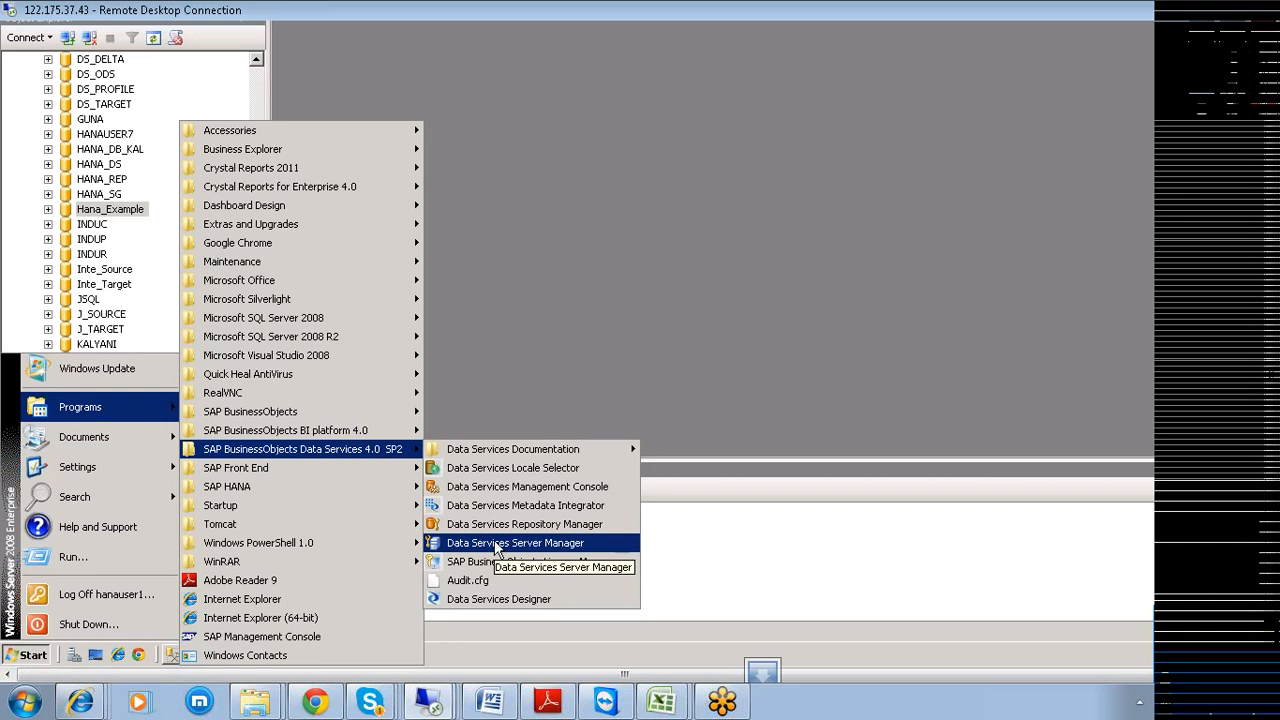
{"action": "left_click", "coordinate": [497, 545]}
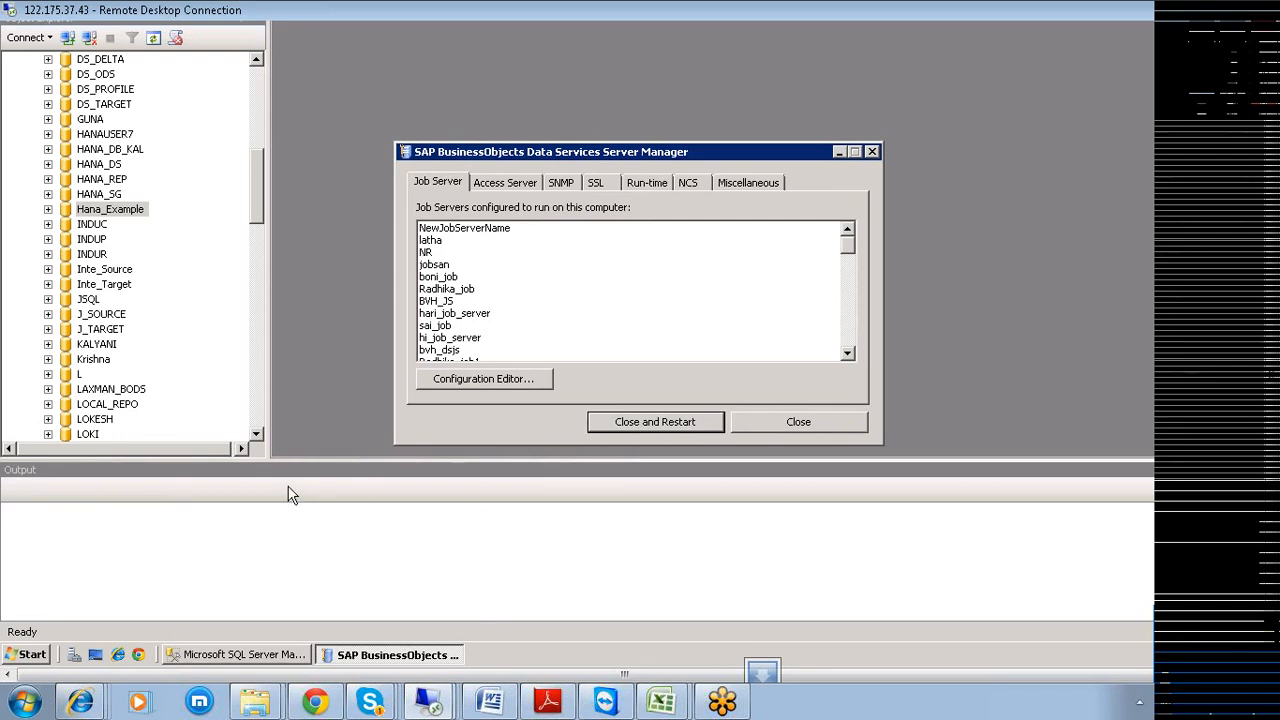
Open the Job Server Configuration Editor and start adding a new job server.
{"action": "left_click", "coordinate": [502, 381]}
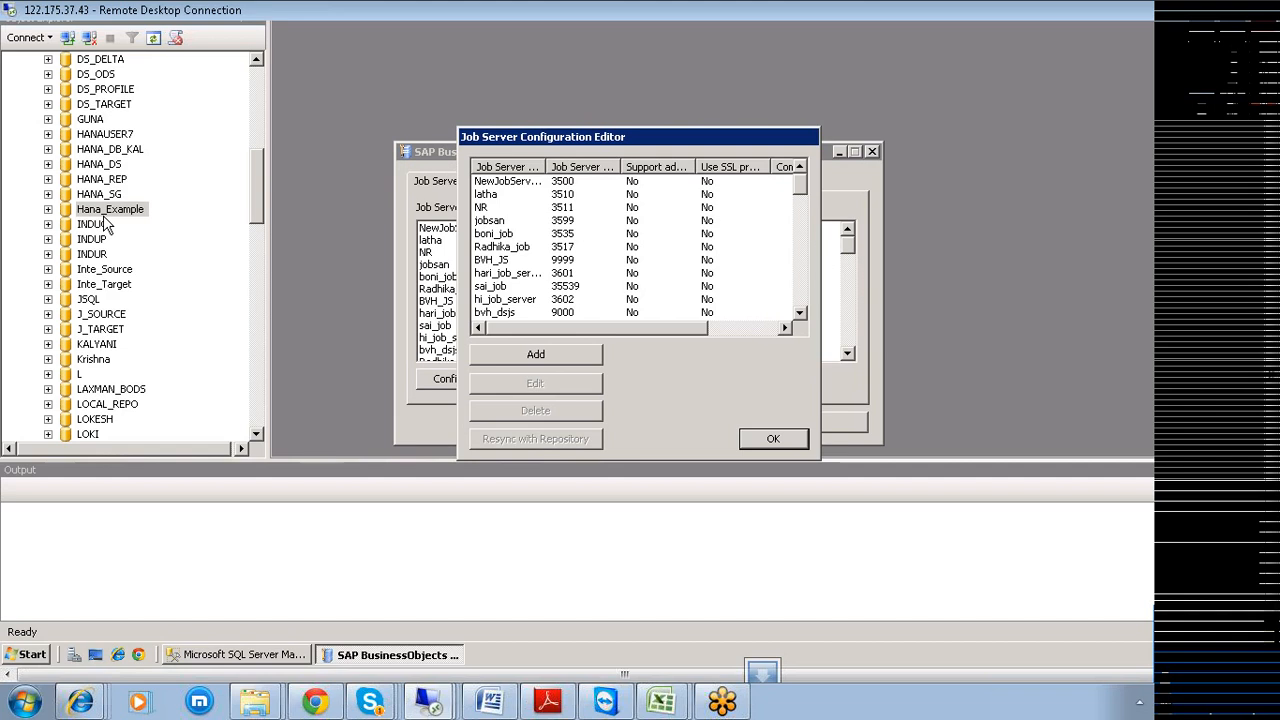
{"action": "left_click", "coordinate": [537, 356]}
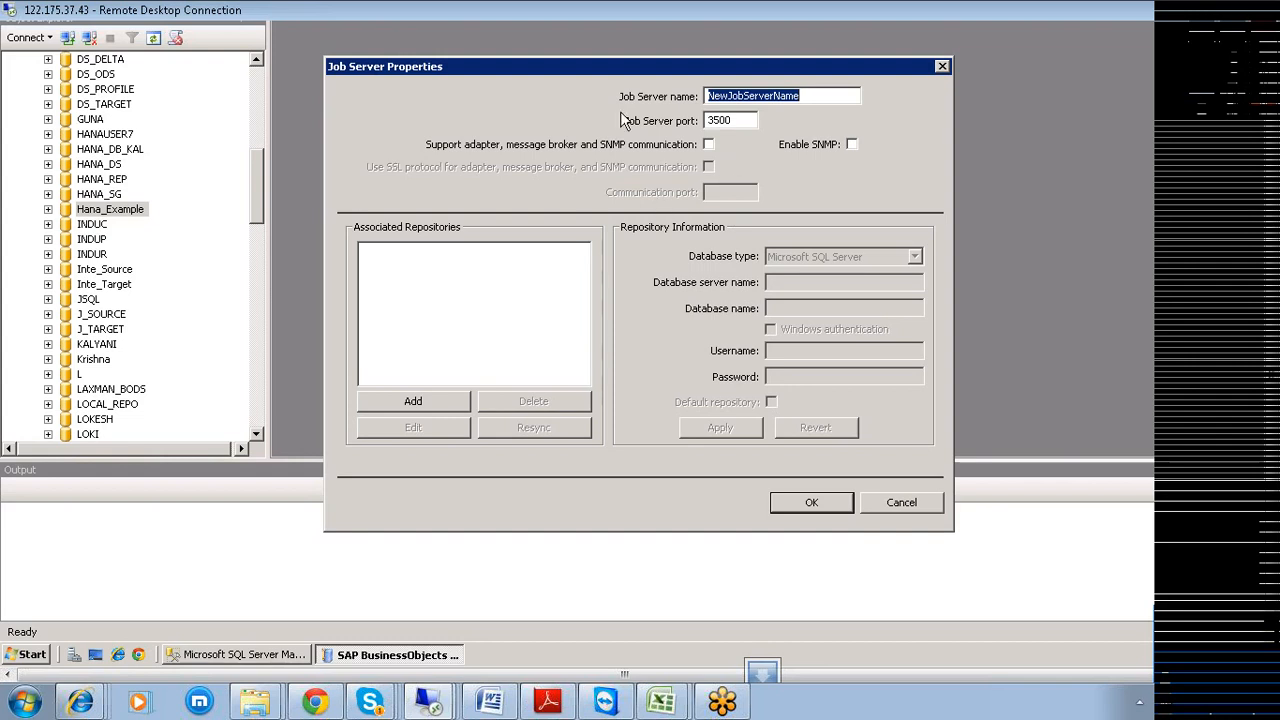
Name the new job server Hana_Example, set its port to 3518, and start adding a repository.
{"action": "type", "text": "Hana"}
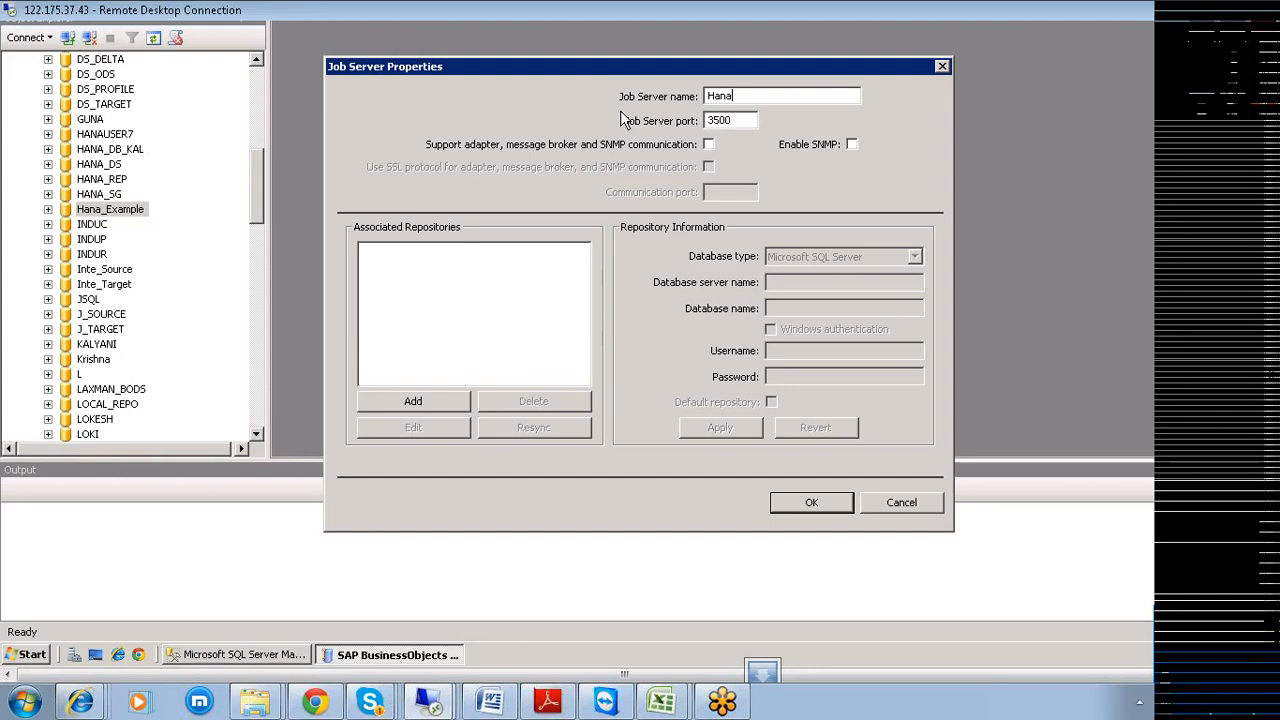
{"action": "type", "text": "_Example"}
{"action": "left_click", "coordinate": [740, 121]}
{"action": "key", "text": "shift+Left"}
{"action": "key", "text": "shift+Left"}
{"action": "key", "text": "shift+Left"}
{"action": "key", "text": "shift+Right"}
{"action": "type", "text": "18"}
{"action": "left_click", "coordinate": [418, 399]}
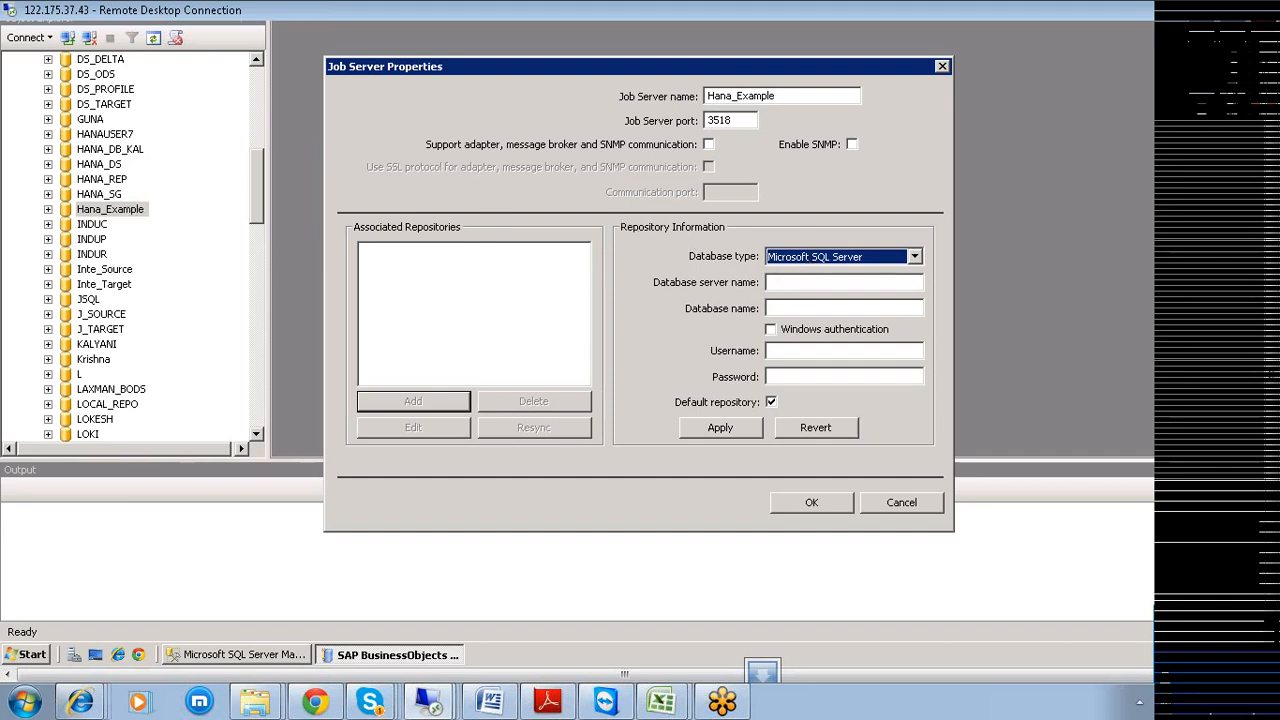
Enter database server SERVER, database Hana_Example and the database username and password, then apply.
{"action": "left_click", "coordinate": [820, 283]}
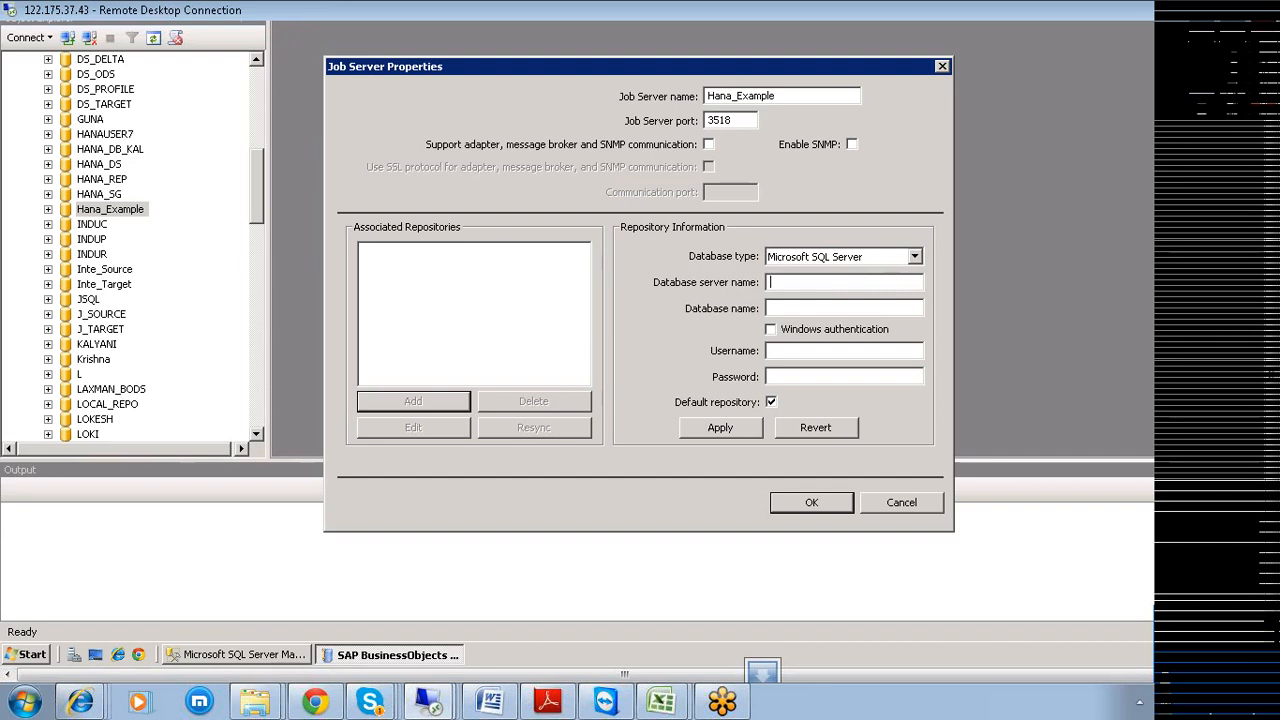
{"action": "type", "text": "SERVER"}
{"action": "key", "text": "Tab"}
{"action": "type", "text": "Hana_"}
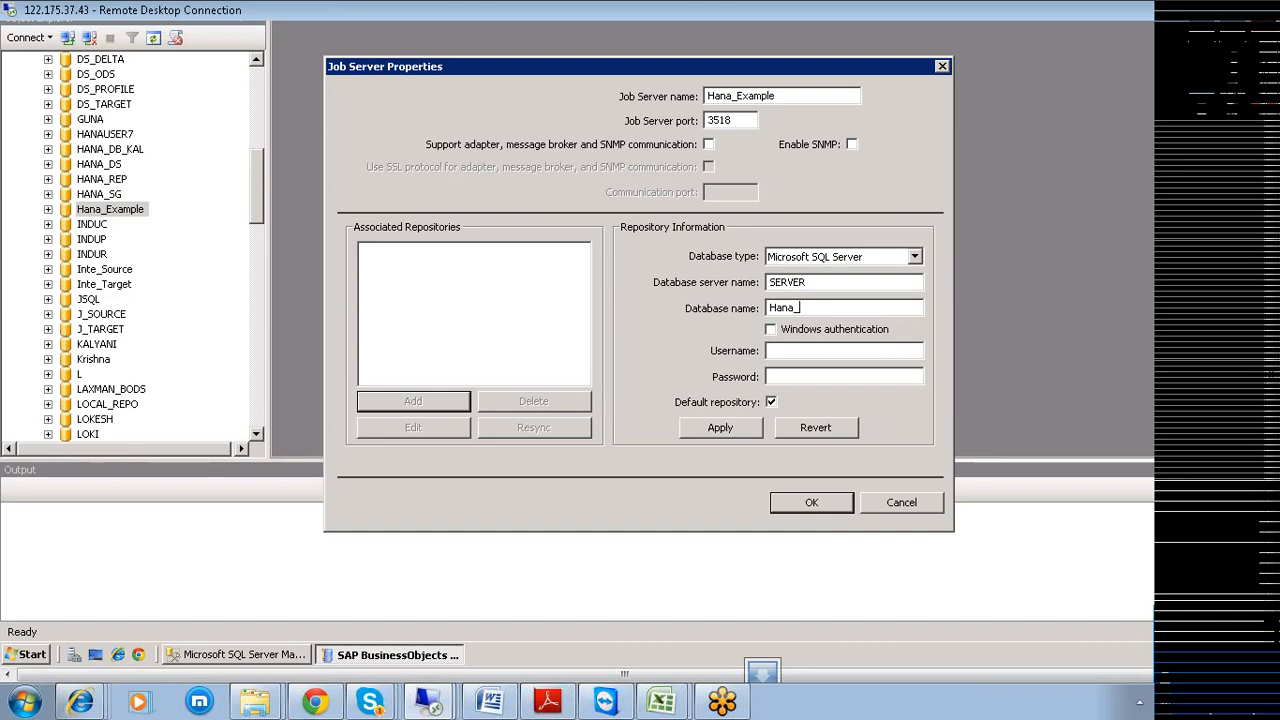
{"action": "type", "text": "Example"}
{"action": "type", "text": "h"}
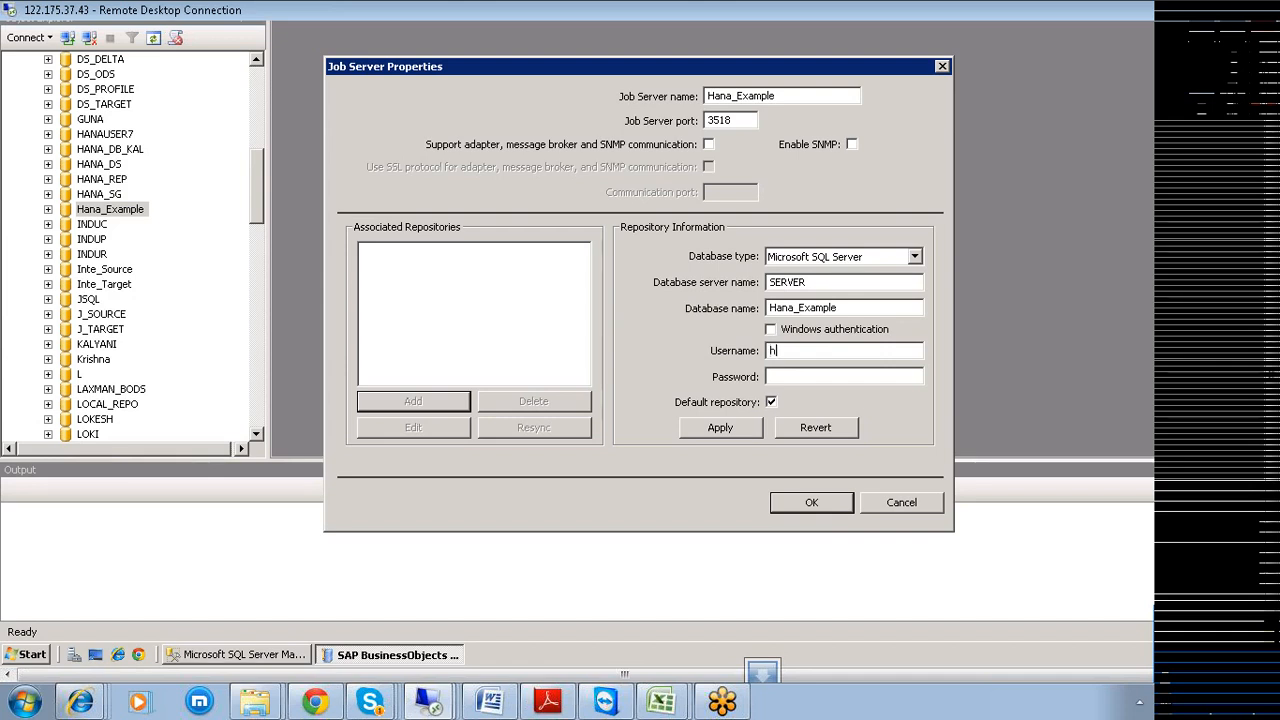
{"action": "type", "text": "anauser1"}
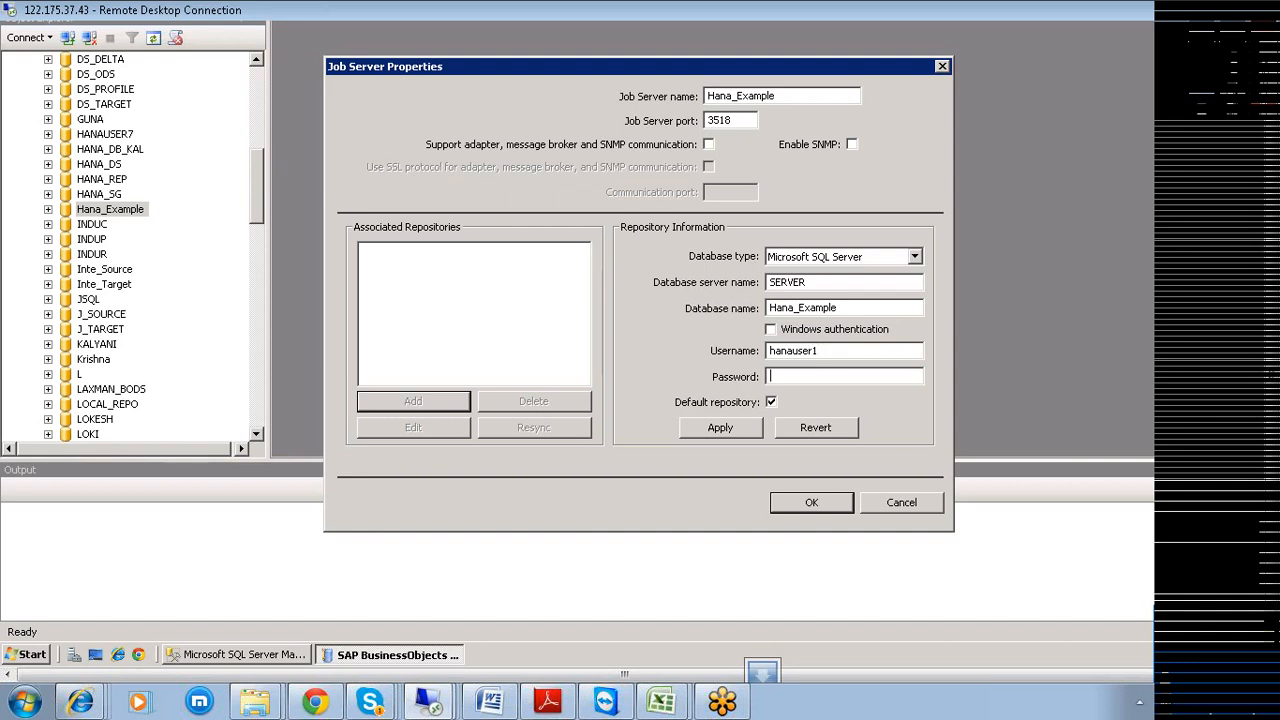
{"action": "type", "text": "**********"}
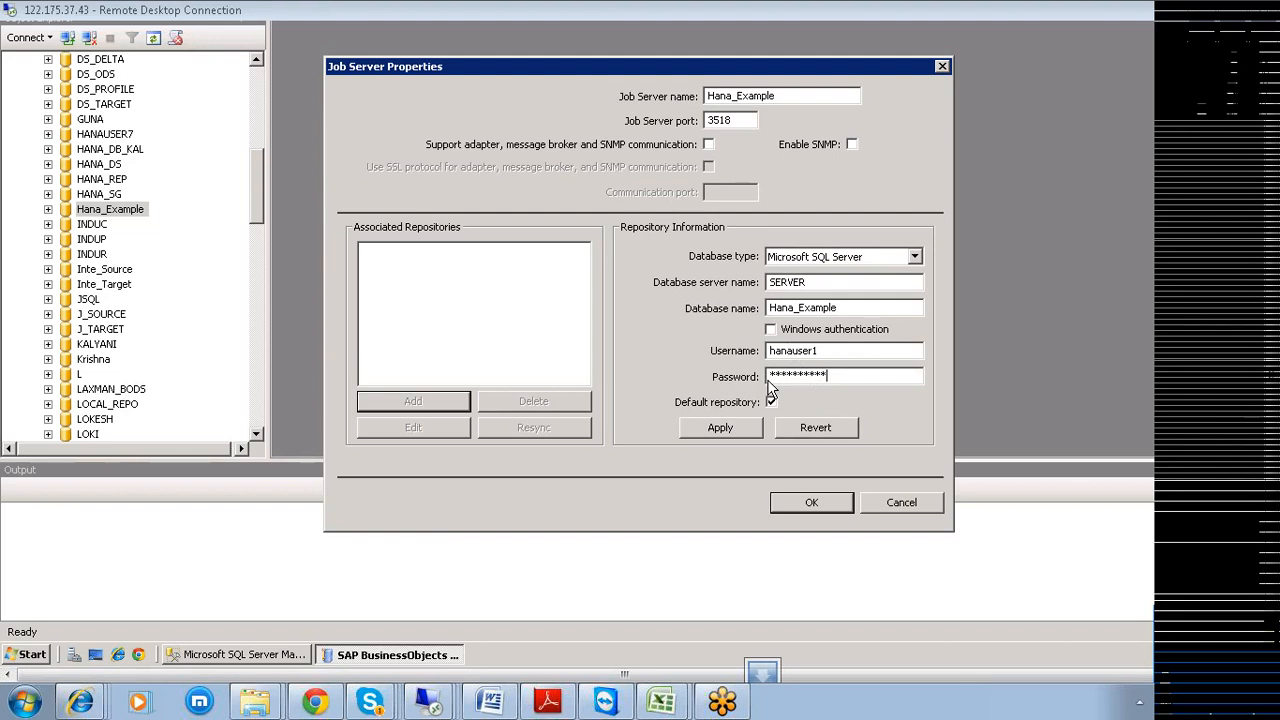
{"action": "left_click", "coordinate": [721, 436]}
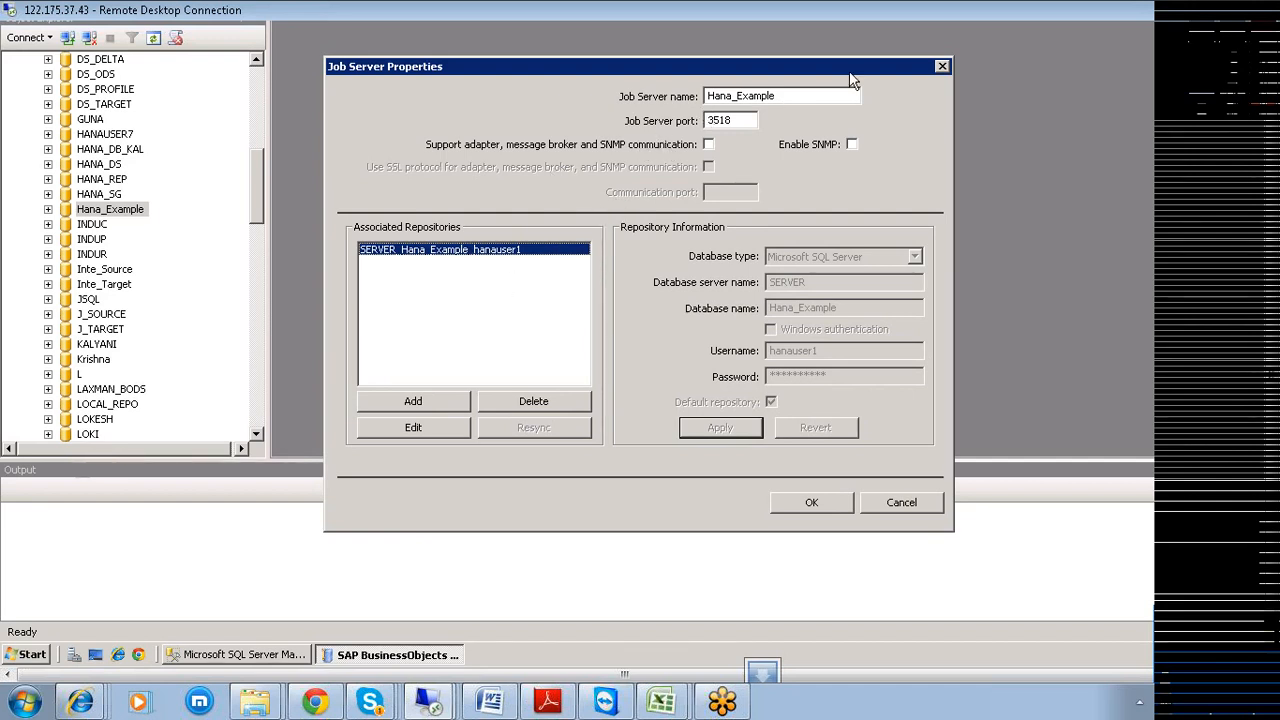
Save the new Hana_Example job server with its associated repository.
{"action": "left_click", "coordinate": [806, 508]}
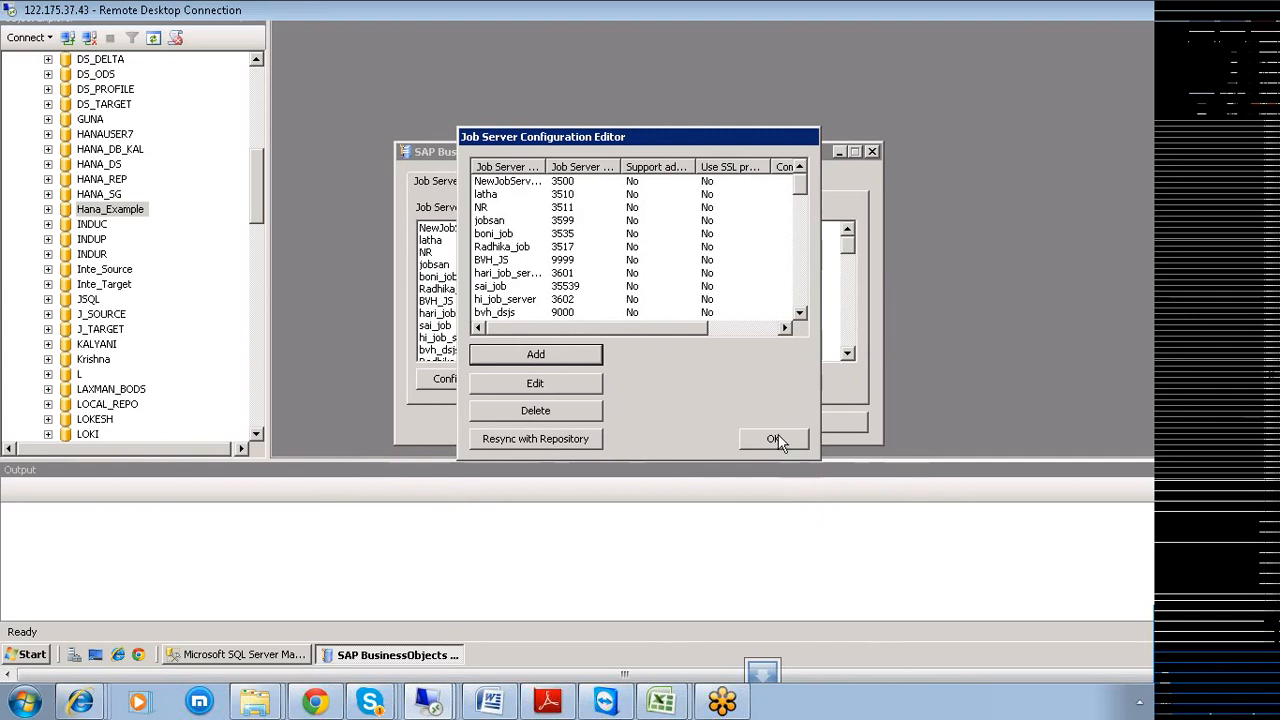
{"action": "left_click", "coordinate": [806, 205]}
{"action": "left_click_drag", "start_coordinate": [806, 218], "coordinate": [806, 283]}
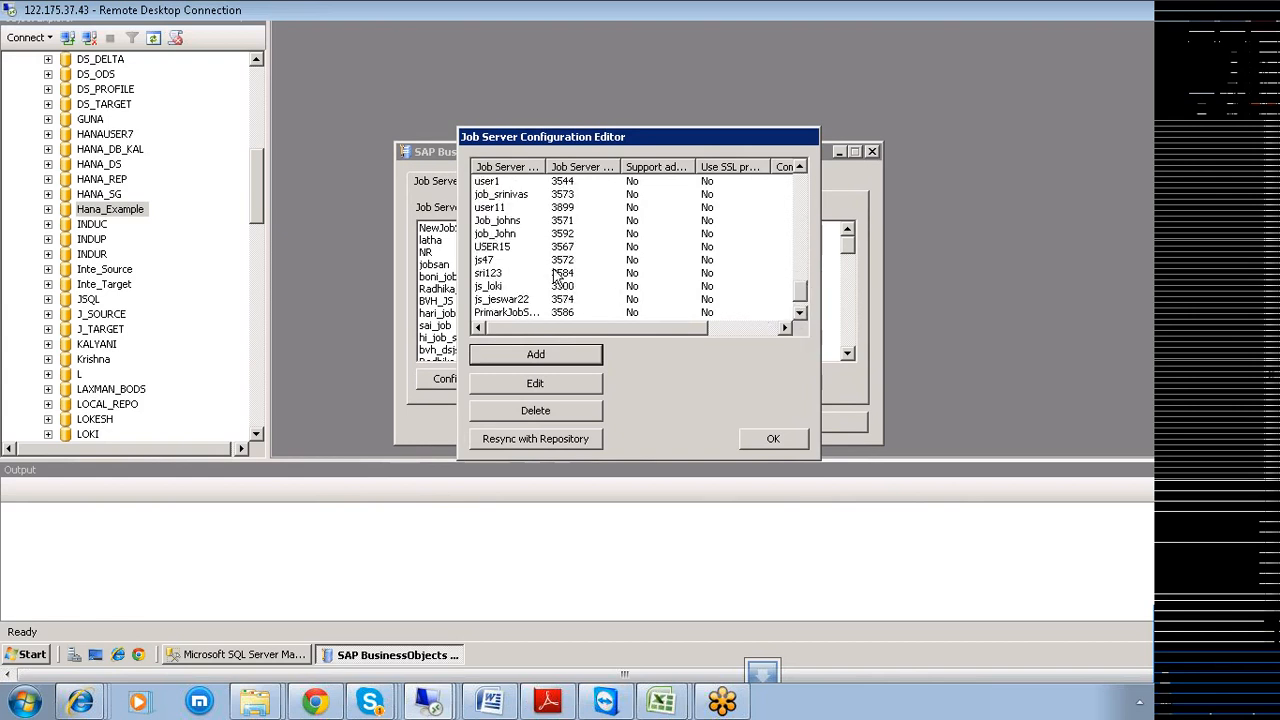
Widen the Job Server Name column to verify Hana_Example is listed on port 3518.
{"action": "left_click", "coordinate": [800, 167]}
{"action": "left_click", "coordinate": [800, 167]}
{"action": "left_click", "coordinate": [800, 167]}
{"action": "left_click", "coordinate": [800, 167]}
{"action": "left_click", "coordinate": [800, 167]}
{"action": "left_click", "coordinate": [800, 167]}
{"action": "left_click", "coordinate": [800, 167]}
{"action": "left_click", "coordinate": [800, 167]}
{"action": "left_click", "coordinate": [800, 167]}
{"action": "left_click", "coordinate": [800, 167]}
{"action": "left_click", "coordinate": [800, 167]}
{"action": "left_click", "coordinate": [800, 167]}
{"action": "left_click", "coordinate": [800, 167]}
{"action": "left_click", "coordinate": [800, 167]}
{"action": "left_click", "coordinate": [800, 167]}
{"action": "left_click", "coordinate": [800, 167]}
{"action": "left_click", "coordinate": [800, 167]}
{"action": "left_click", "coordinate": [800, 167]}
{"action": "left_click", "coordinate": [800, 167]}
{"action": "left_click", "coordinate": [800, 168]}
{"action": "left_click", "coordinate": [800, 168]}
{"action": "left_click", "coordinate": [800, 168]}
{"action": "left_click", "coordinate": [800, 168]}
{"action": "left_click", "coordinate": [800, 168]}
{"action": "left_click", "coordinate": [800, 168]}
{"action": "left_click", "coordinate": [800, 168]}
{"action": "left_click", "coordinate": [800, 168]}
{"action": "left_click", "coordinate": [800, 168]}
{"action": "left_click", "coordinate": [800, 168]}
{"action": "left_click", "coordinate": [800, 168]}
{"action": "left_click", "coordinate": [800, 168]}
{"action": "left_click", "coordinate": [800, 168]}
{"action": "left_click", "coordinate": [800, 168]}
{"action": "left_click", "coordinate": [800, 167]}
{"action": "left_click", "coordinate": [800, 167]}
{"action": "left_click", "coordinate": [800, 167]}
{"action": "left_click", "coordinate": [800, 167]}
{"action": "left_click", "coordinate": [800, 167]}
{"action": "left_click", "coordinate": [800, 167]}
{"action": "left_click", "coordinate": [800, 167]}
{"action": "left_click", "coordinate": [800, 167]}
{"action": "left_click", "coordinate": [800, 167]}
{"action": "left_click", "coordinate": [800, 167]}
{"action": "left_click", "coordinate": [800, 167]}
{"action": "left_click", "coordinate": [800, 167]}
{"action": "left_click", "coordinate": [800, 167]}
{"action": "left_click", "coordinate": [800, 167]}
{"action": "left_click", "coordinate": [800, 167]}
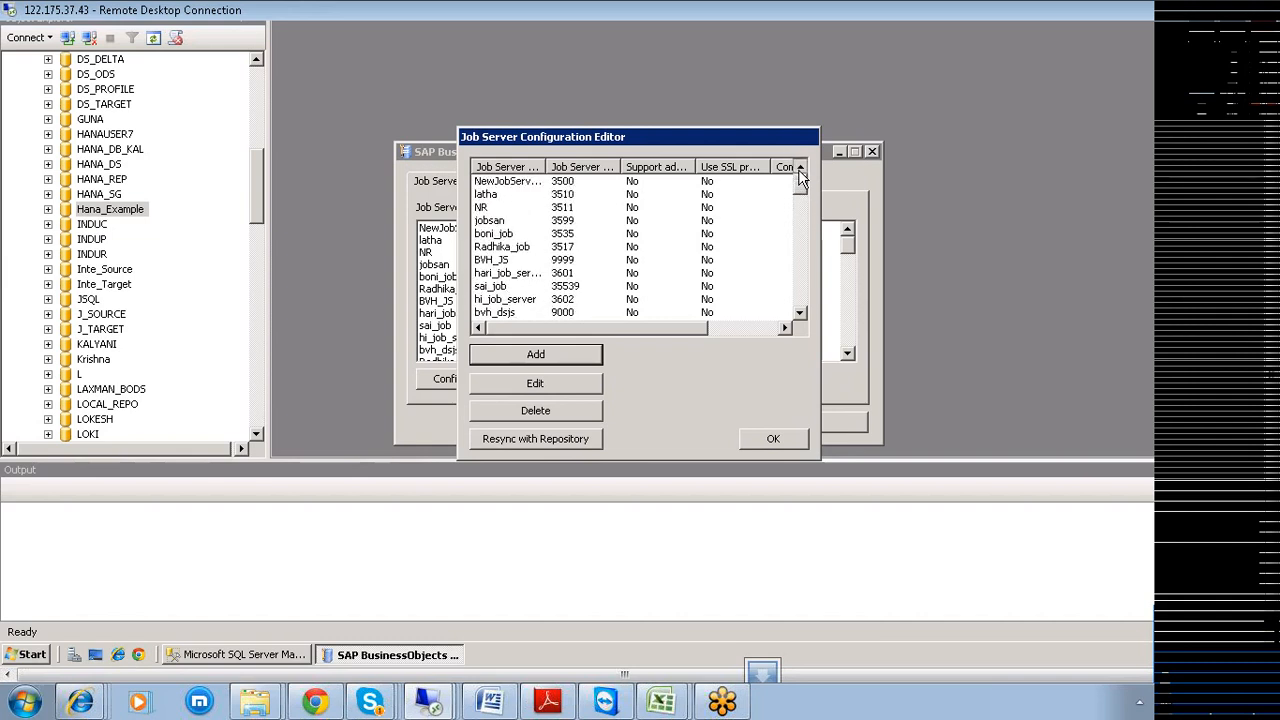
{"action": "left_click_drag", "start_coordinate": [548, 167], "coordinate": [645, 170]}
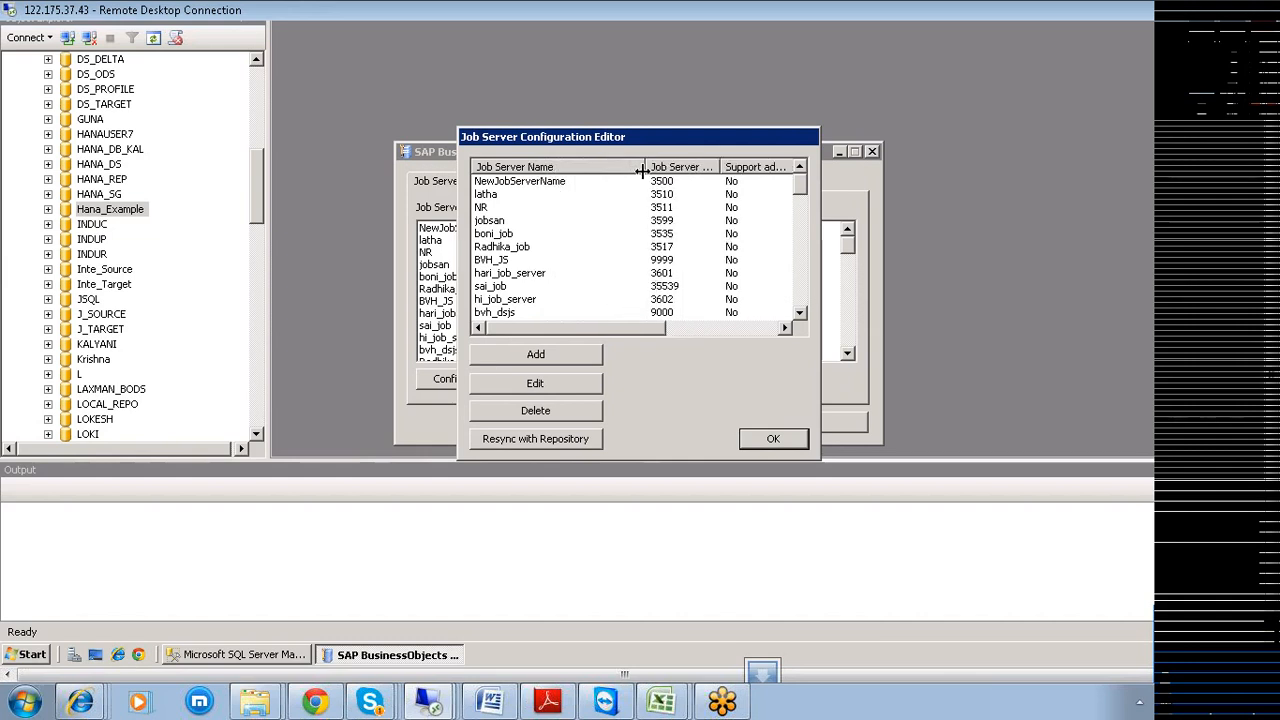
{"action": "left_click_drag", "start_coordinate": [806, 200], "coordinate": [814, 305]}
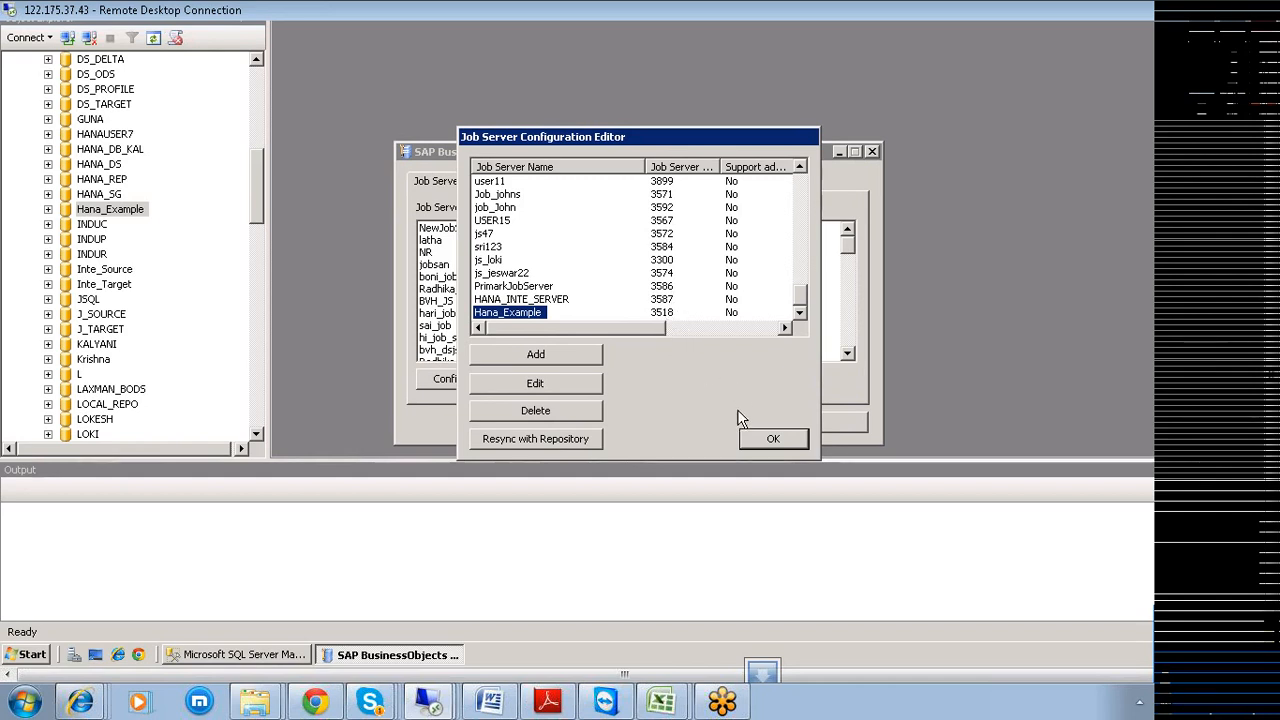
Confirm the job server configuration, then close and restart the Data Services service.
{"action": "left_click", "coordinate": [772, 440]}
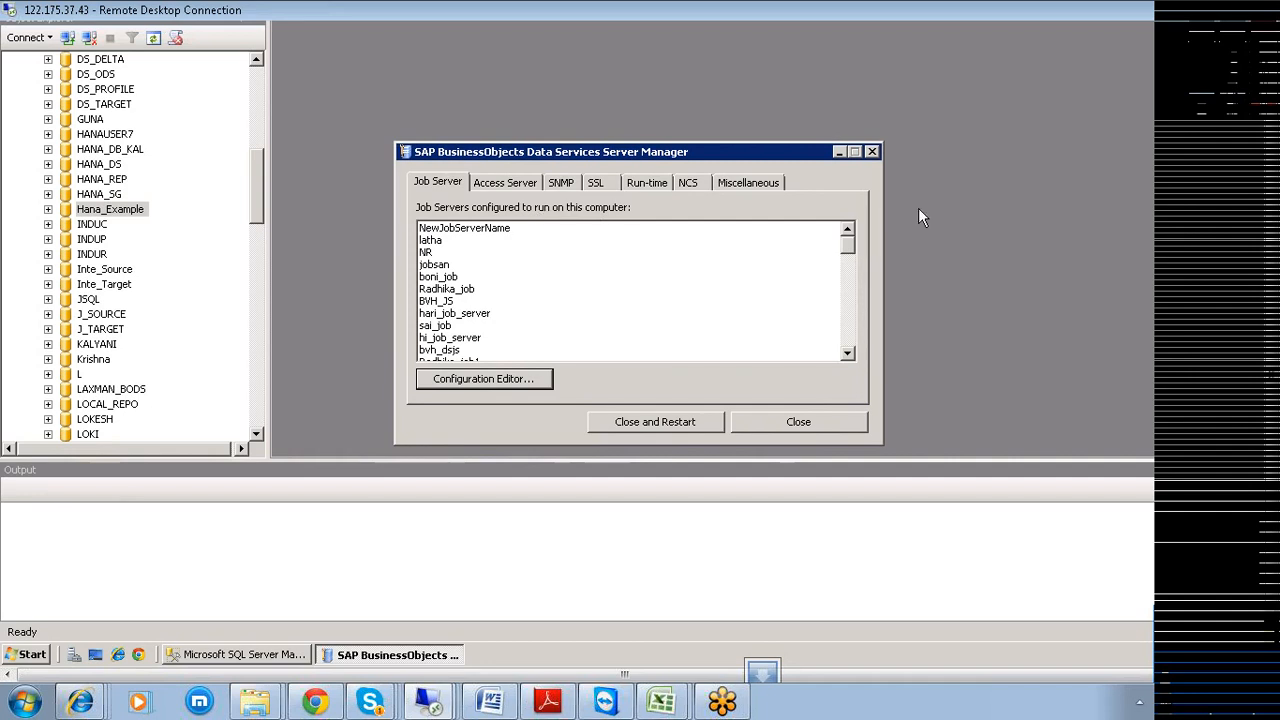
{"action": "left_click", "coordinate": [650, 421]}
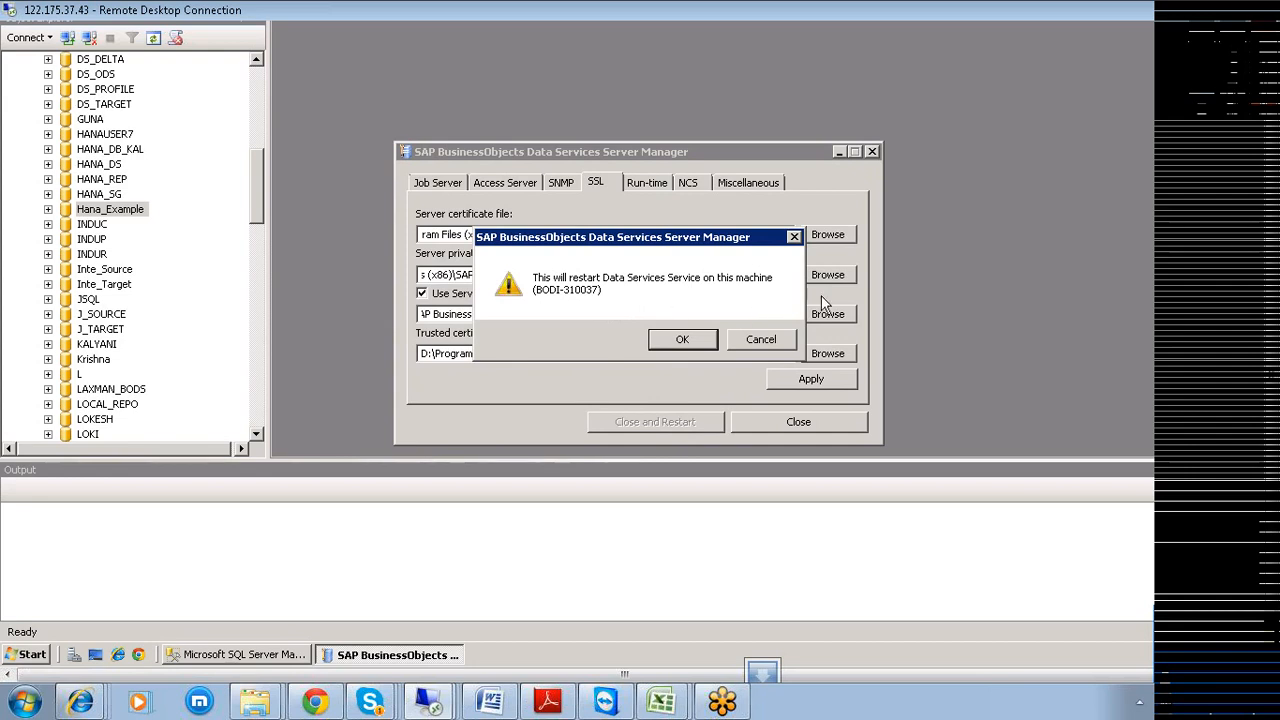
{"action": "left_click", "coordinate": [681, 341]}
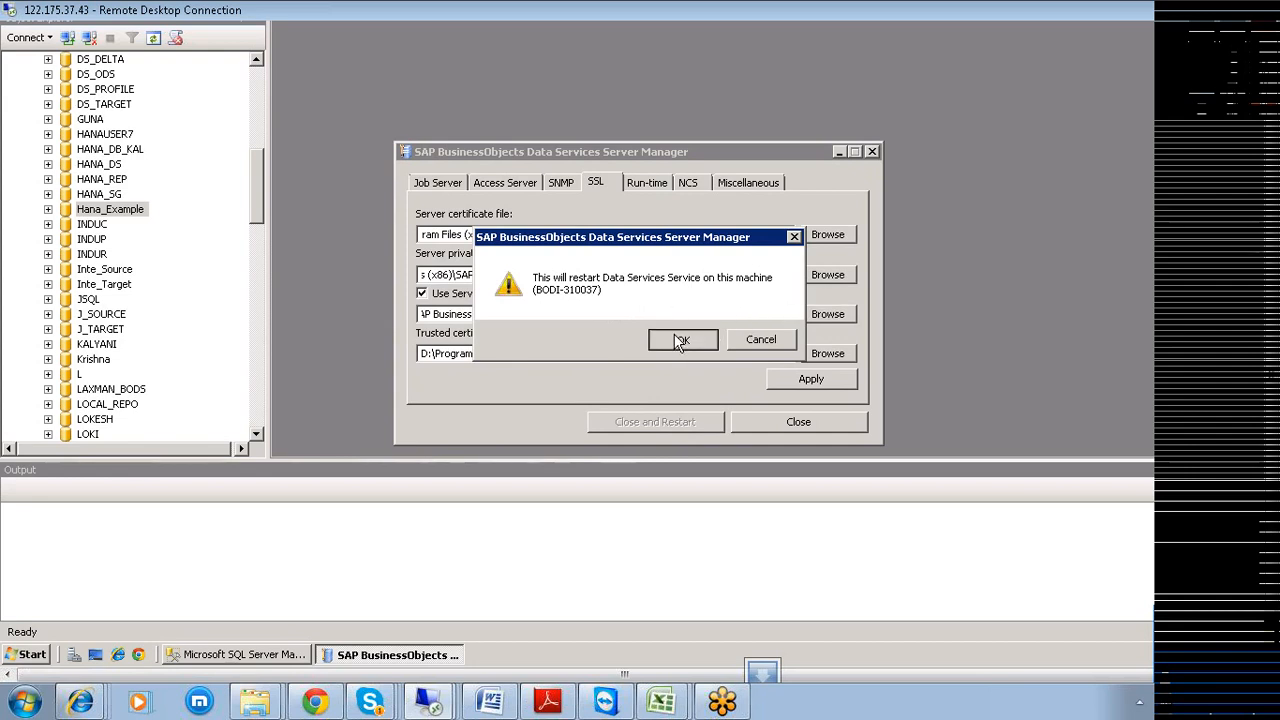
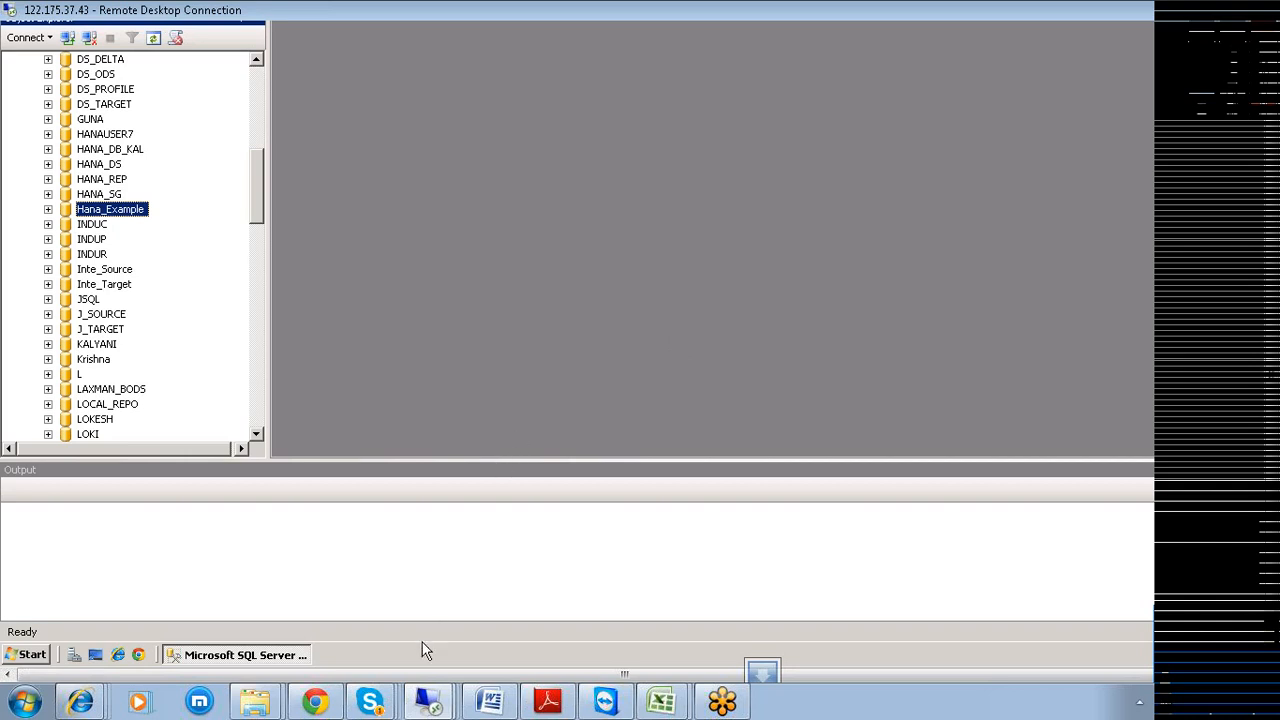
Check Skype's recent conversations, then return to the remote desktop session.
{"action": "right_click", "coordinate": [369, 704]}
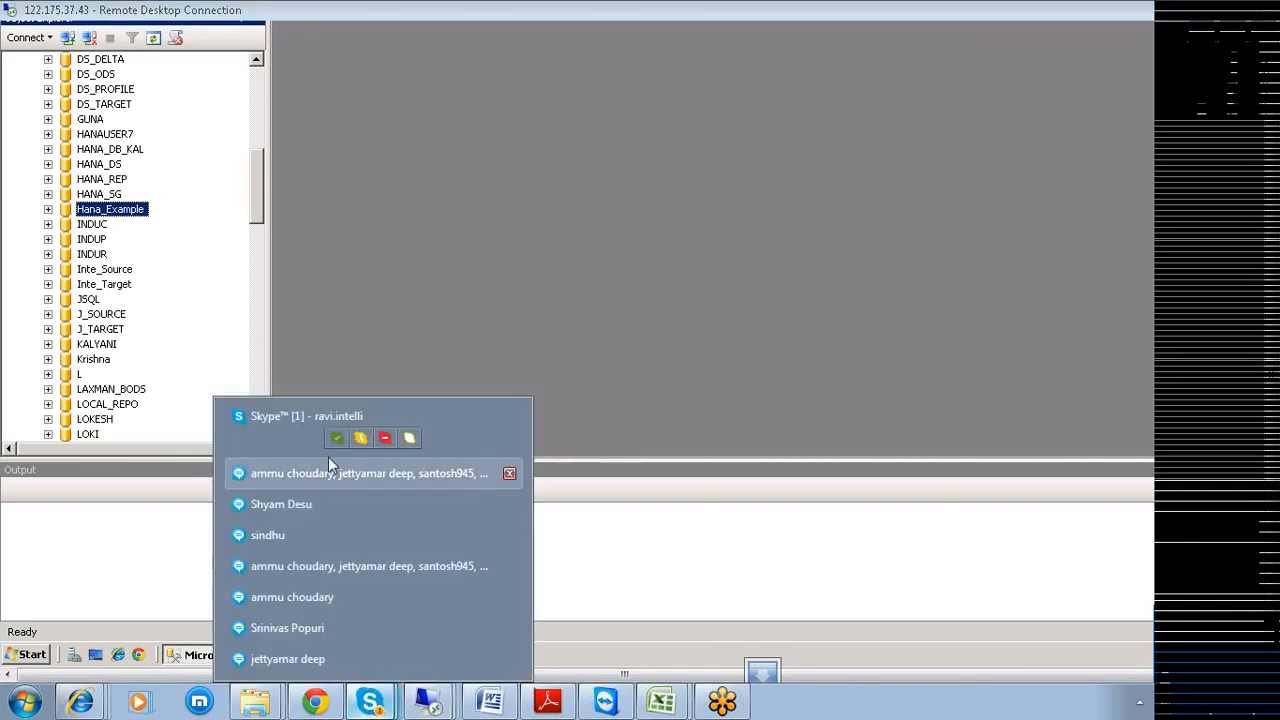
{"action": "left_click", "coordinate": [297, 426]}
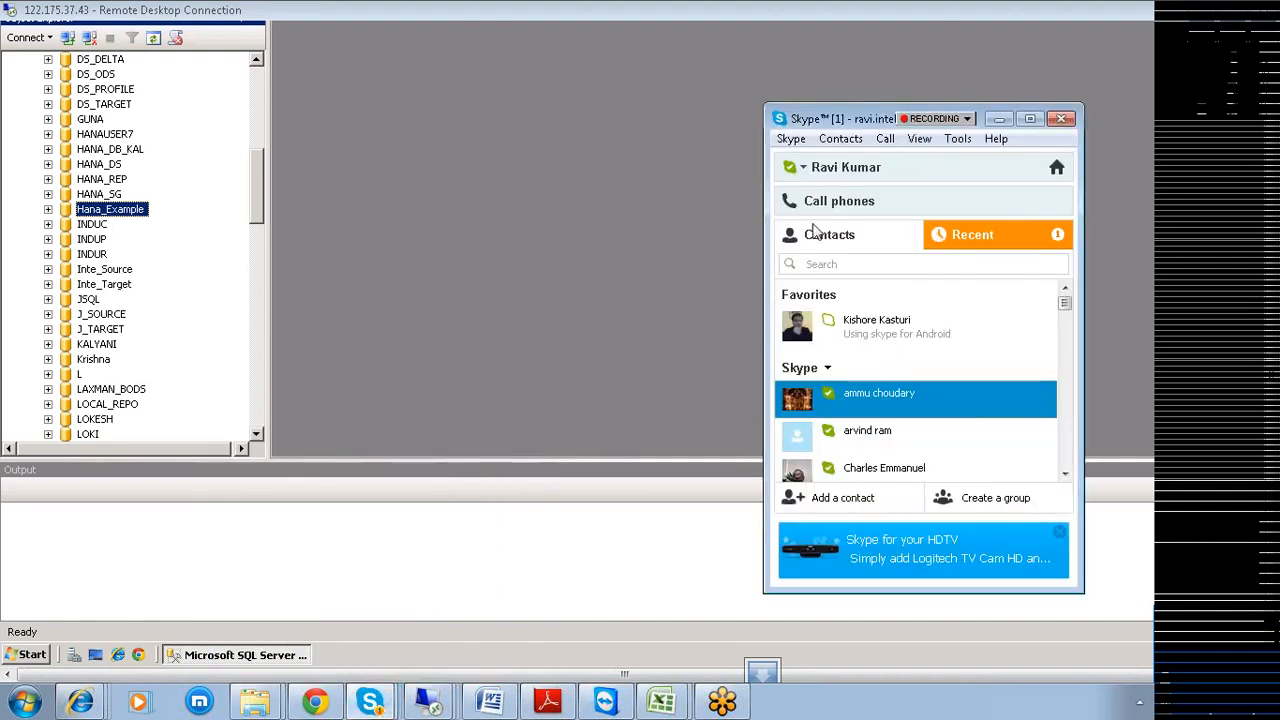
{"action": "left_click", "coordinate": [951, 224]}
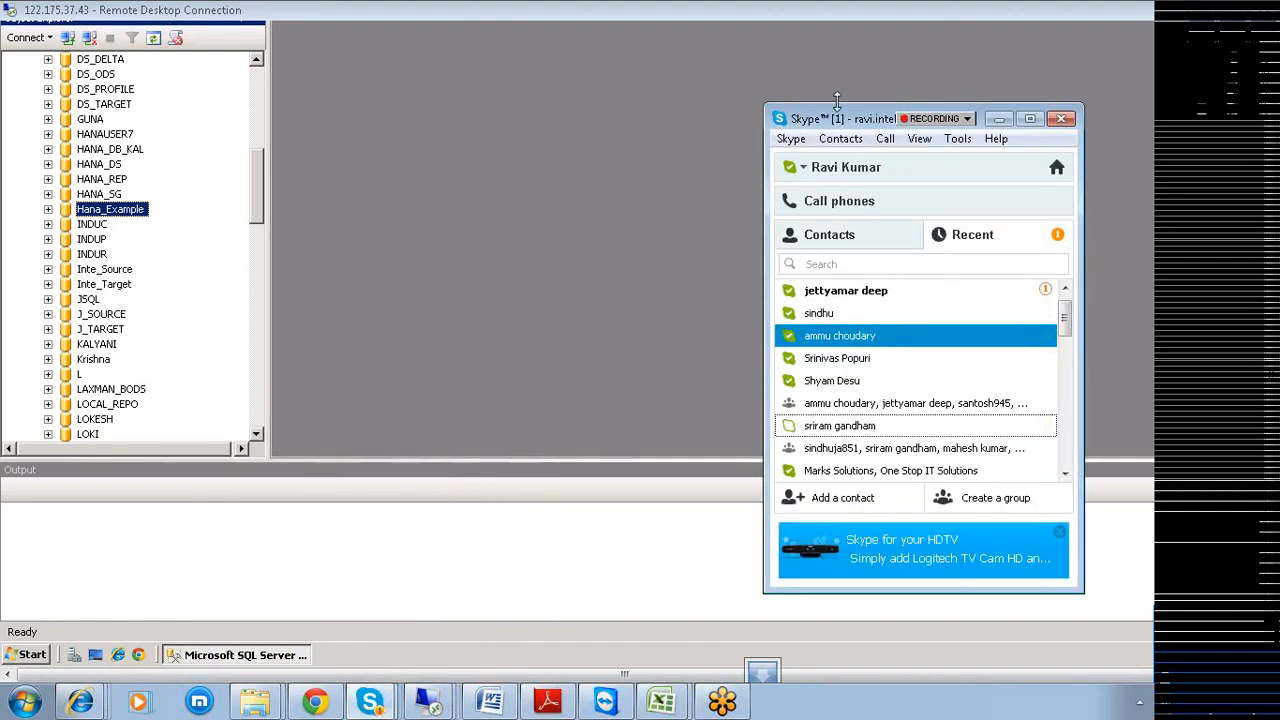
{"action": "left_click_drag", "start_coordinate": [845, 118], "coordinate": [731, 115]}
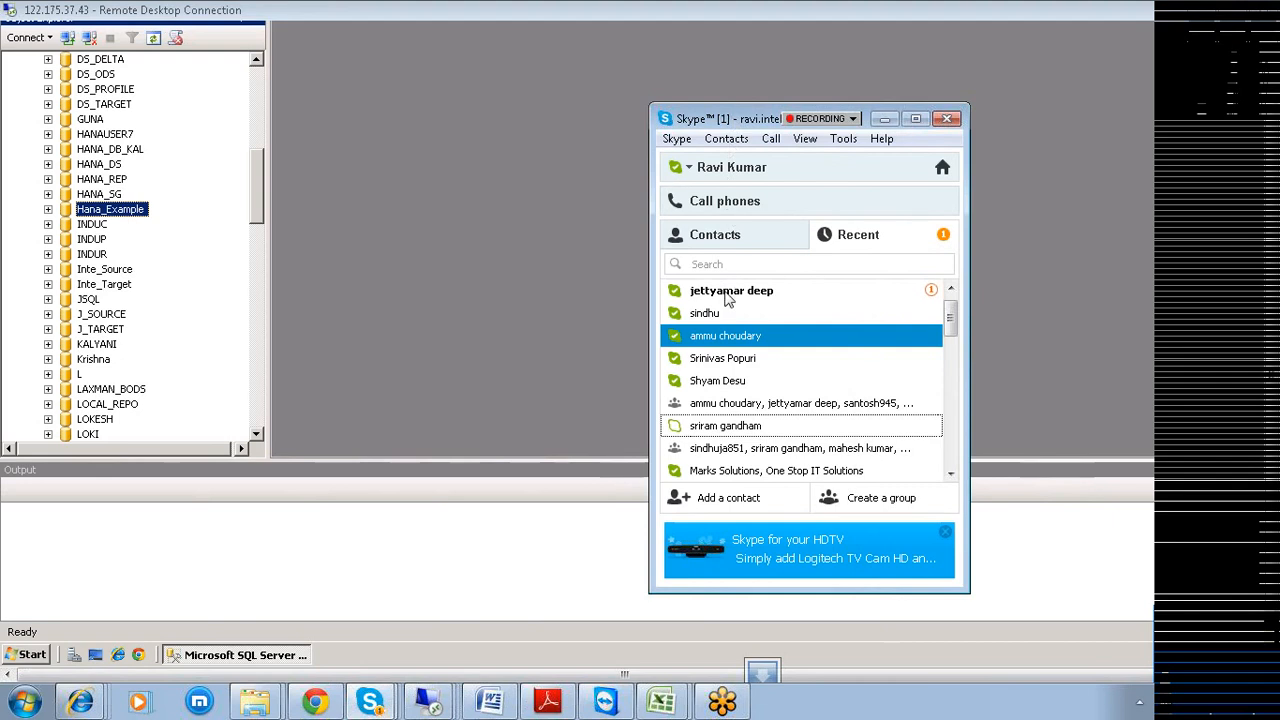
{"action": "left_click", "coordinate": [510, 298]}
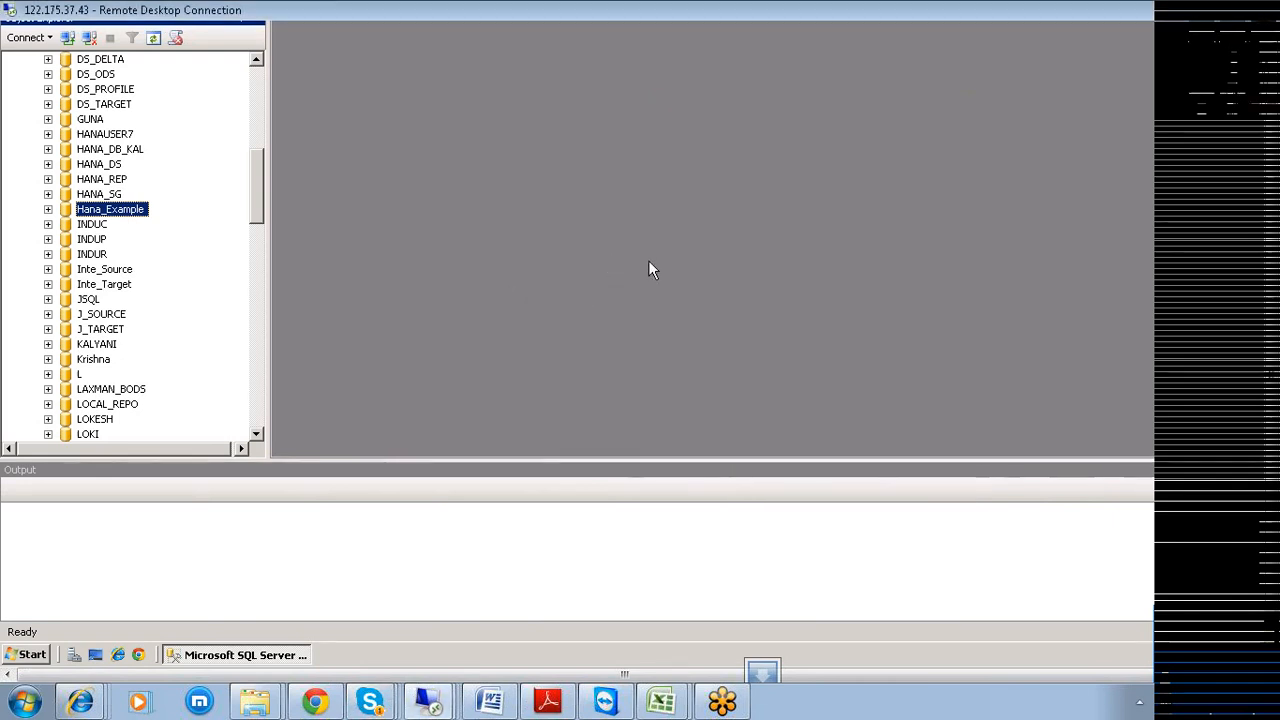
Launch the BI platform 4.0 Central Management Console and select its password field.
{"action": "left_click", "coordinate": [12, 656]}
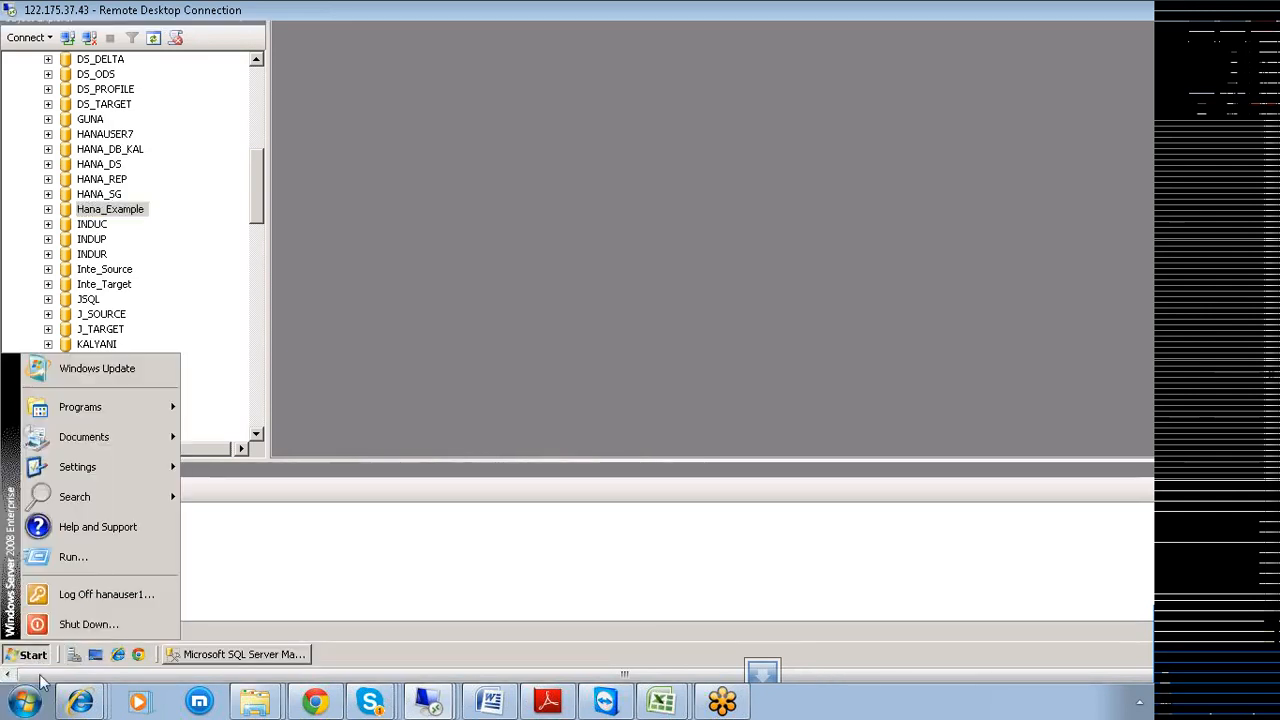
{"action": "mouse_move", "coordinate": [94, 414]}
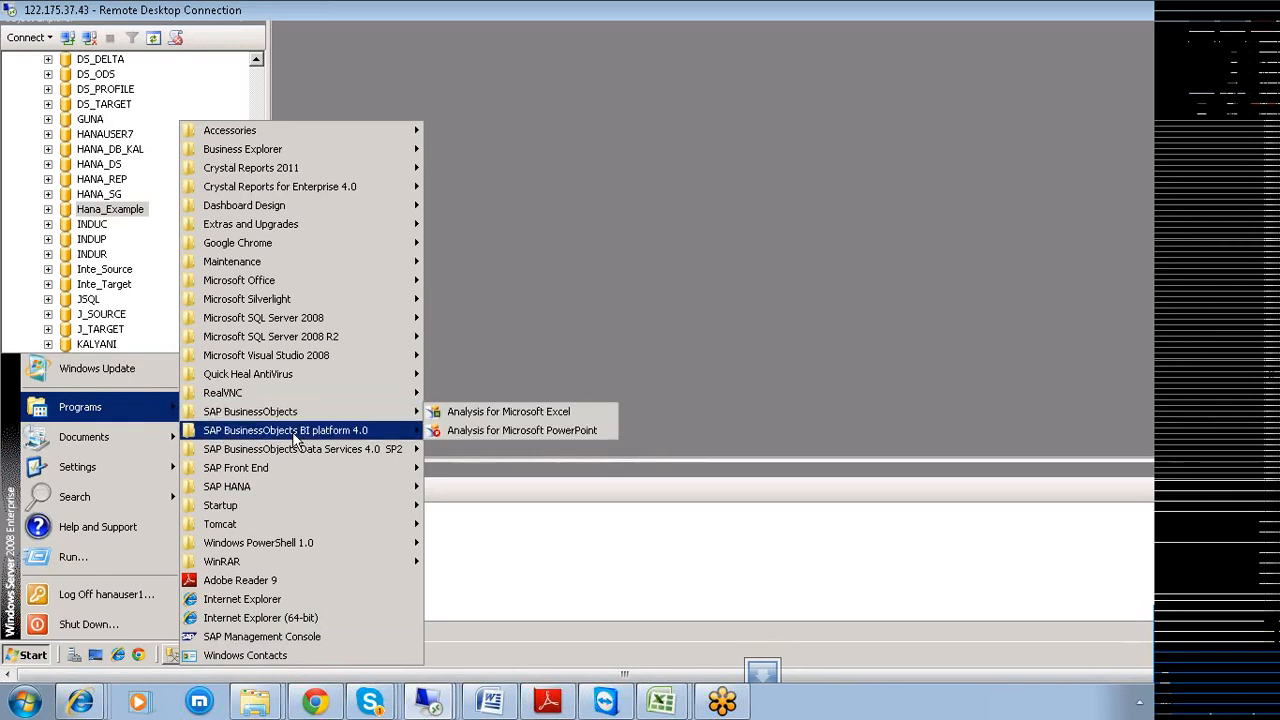
{"action": "mouse_move", "coordinate": [295, 437]}
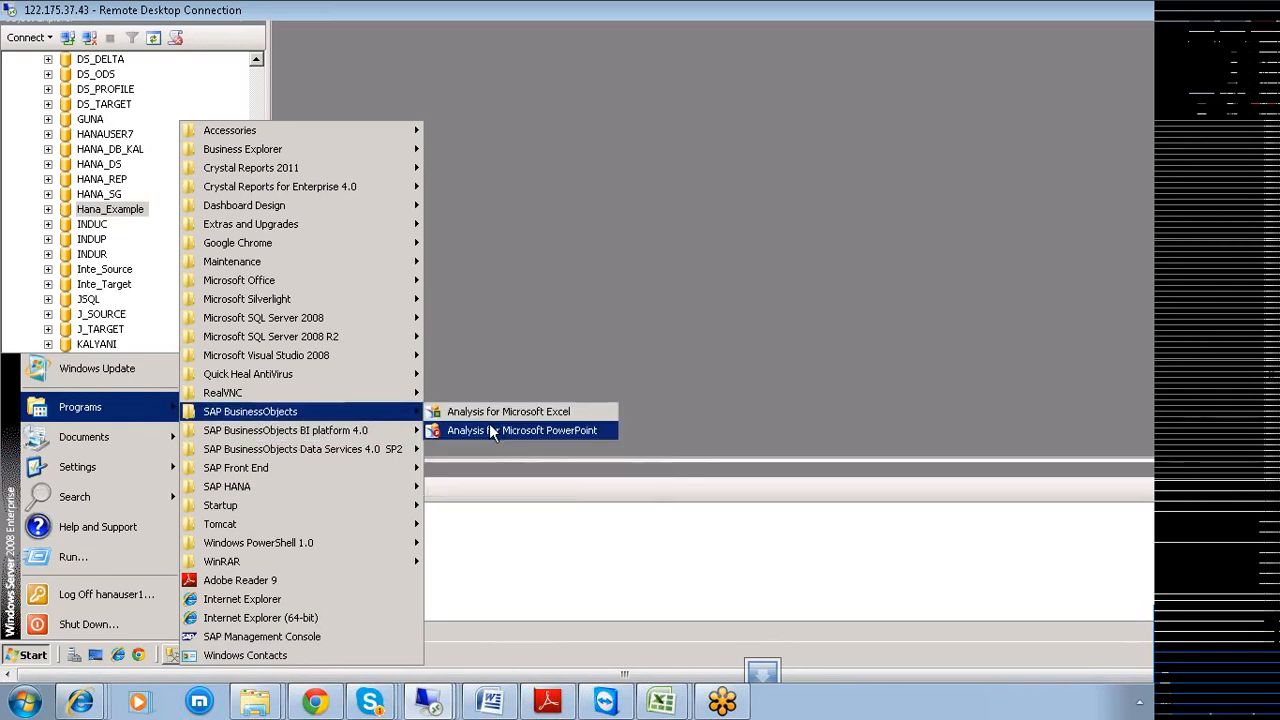
{"action": "mouse_move", "coordinate": [456, 436]}
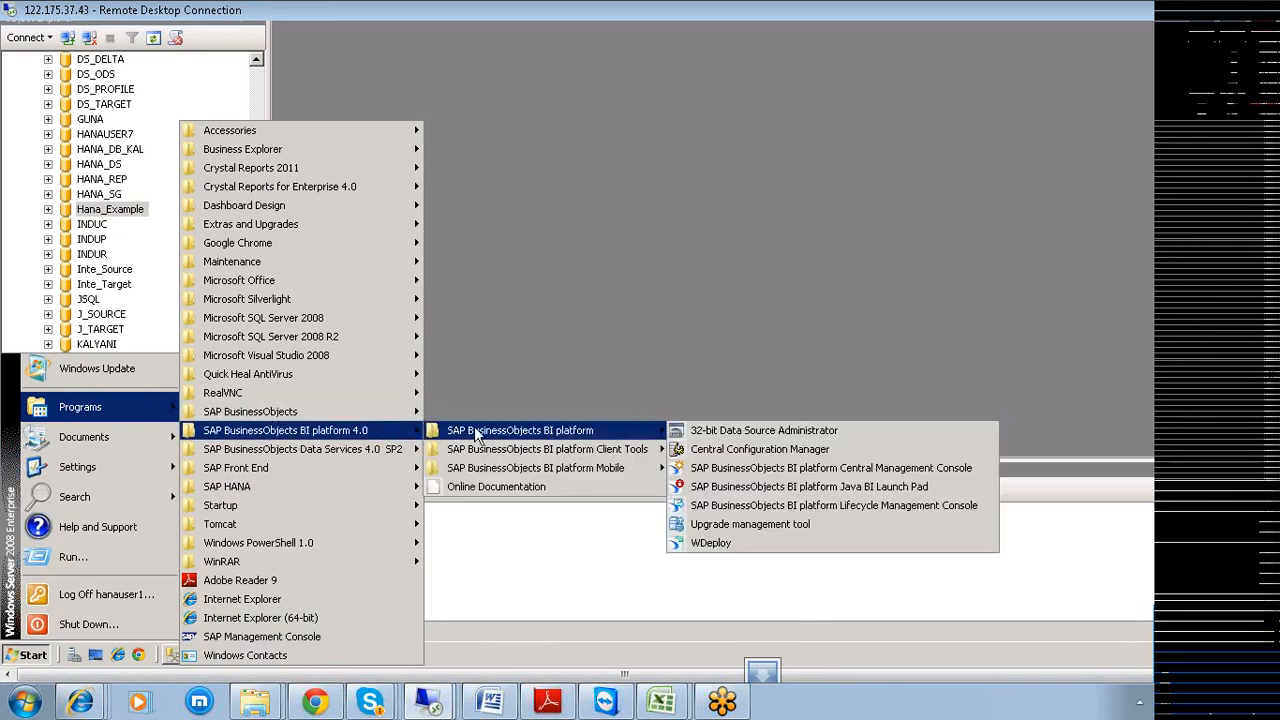
{"action": "left_click", "coordinate": [731, 470]}
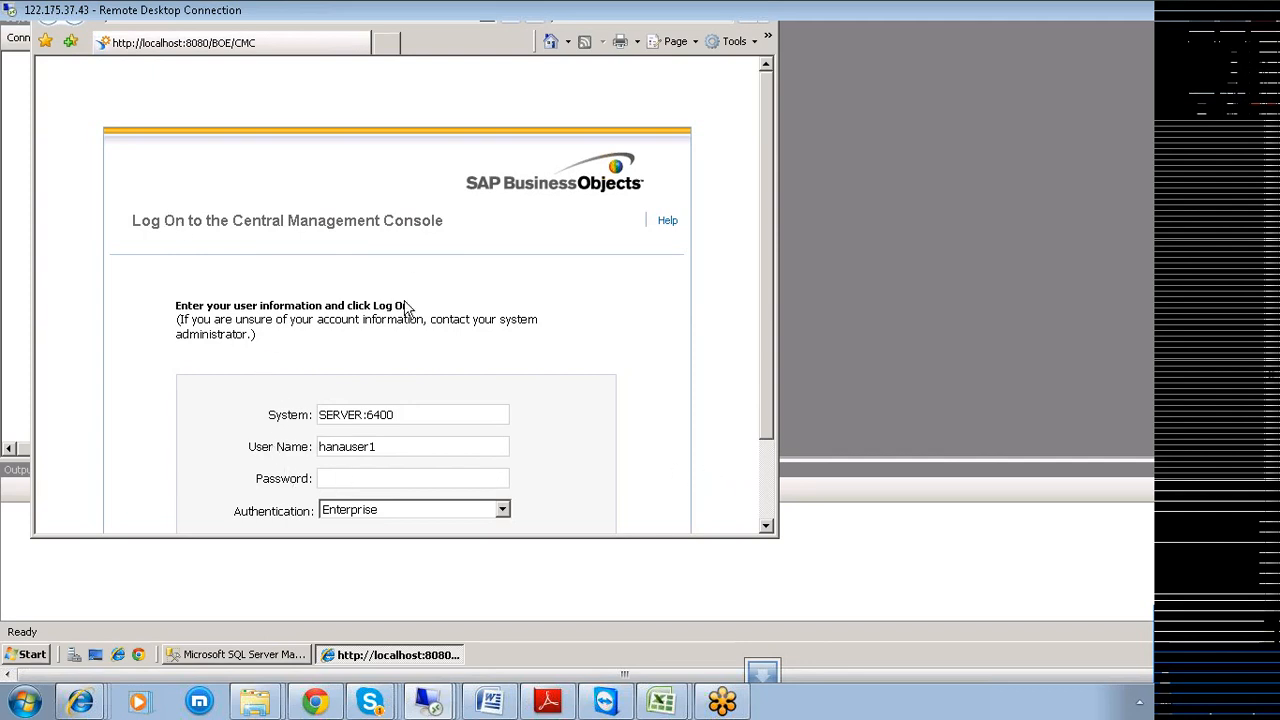
{"action": "left_click", "coordinate": [350, 479]}
Enter the account password and log on to the CMC with Enterprise authentication.
{"action": "type", "text": "password12"}
{"action": "left_click_drag", "start_coordinate": [771, 410], "coordinate": [771, 447]}
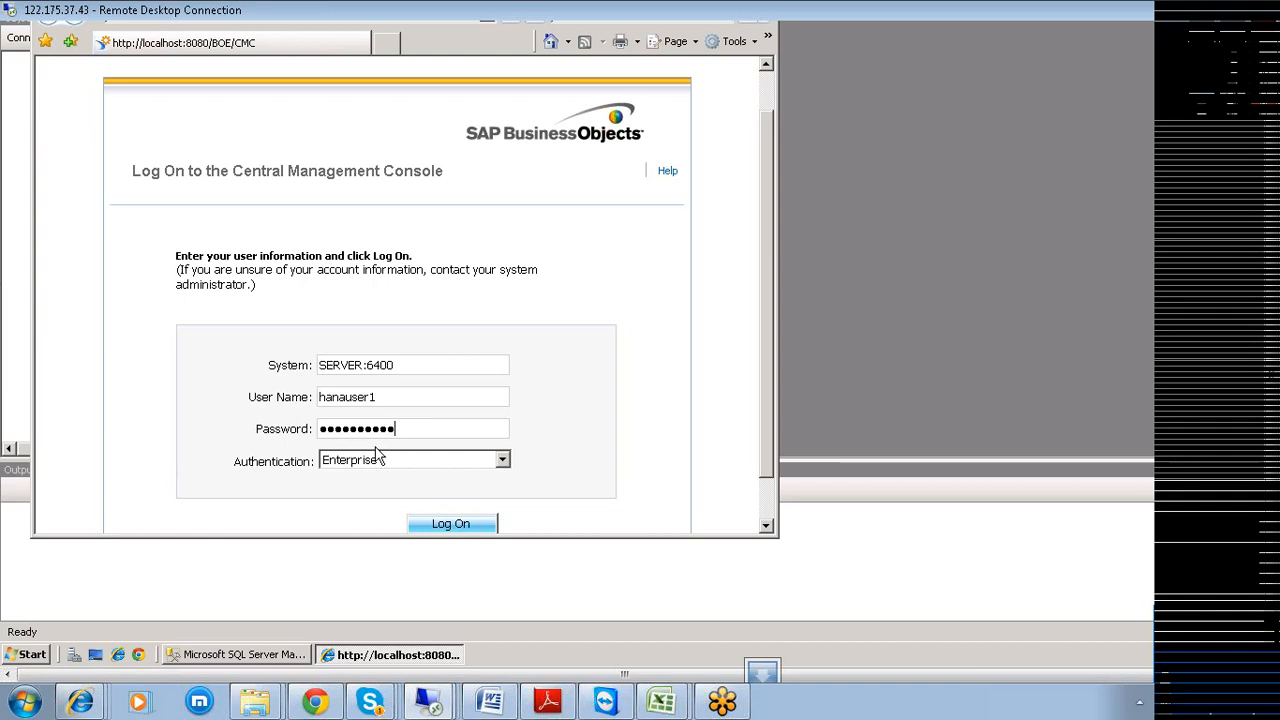
{"action": "left_click", "coordinate": [443, 524]}
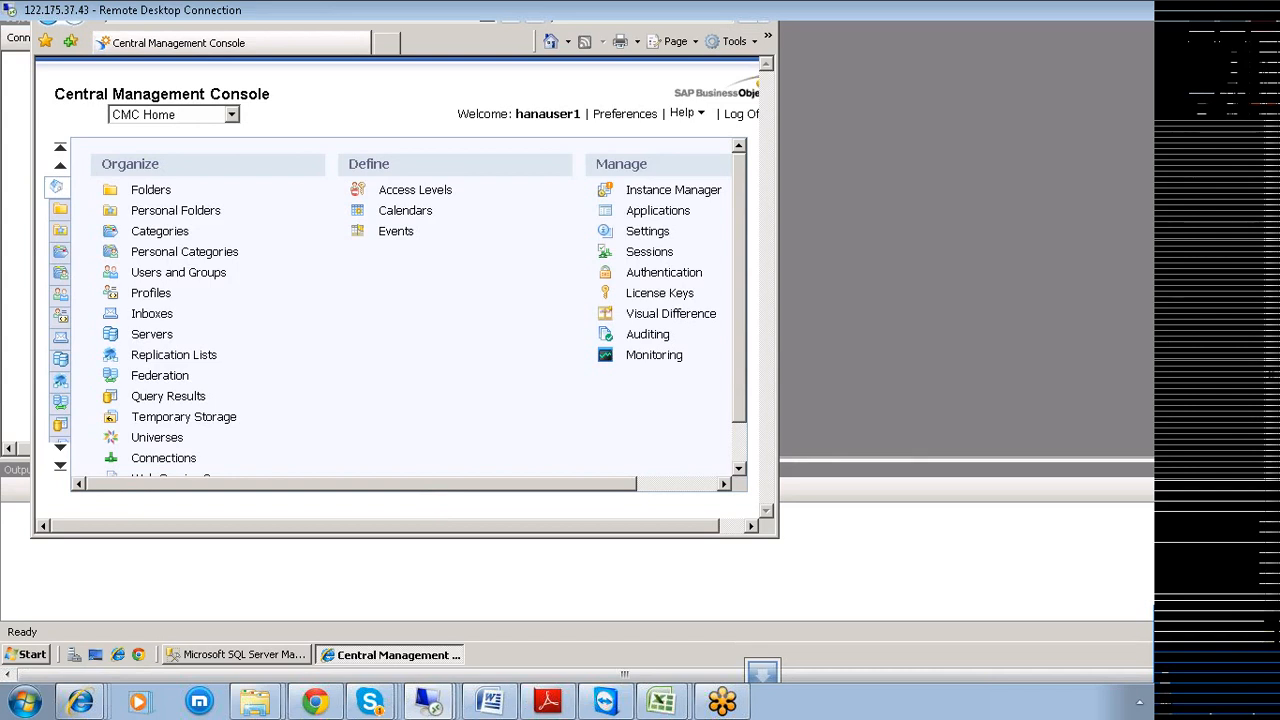
Open Data Services from the CMC Home page and select its Repositories folder.
{"action": "left_click_drag", "start_coordinate": [743, 399], "coordinate": [738, 463]}
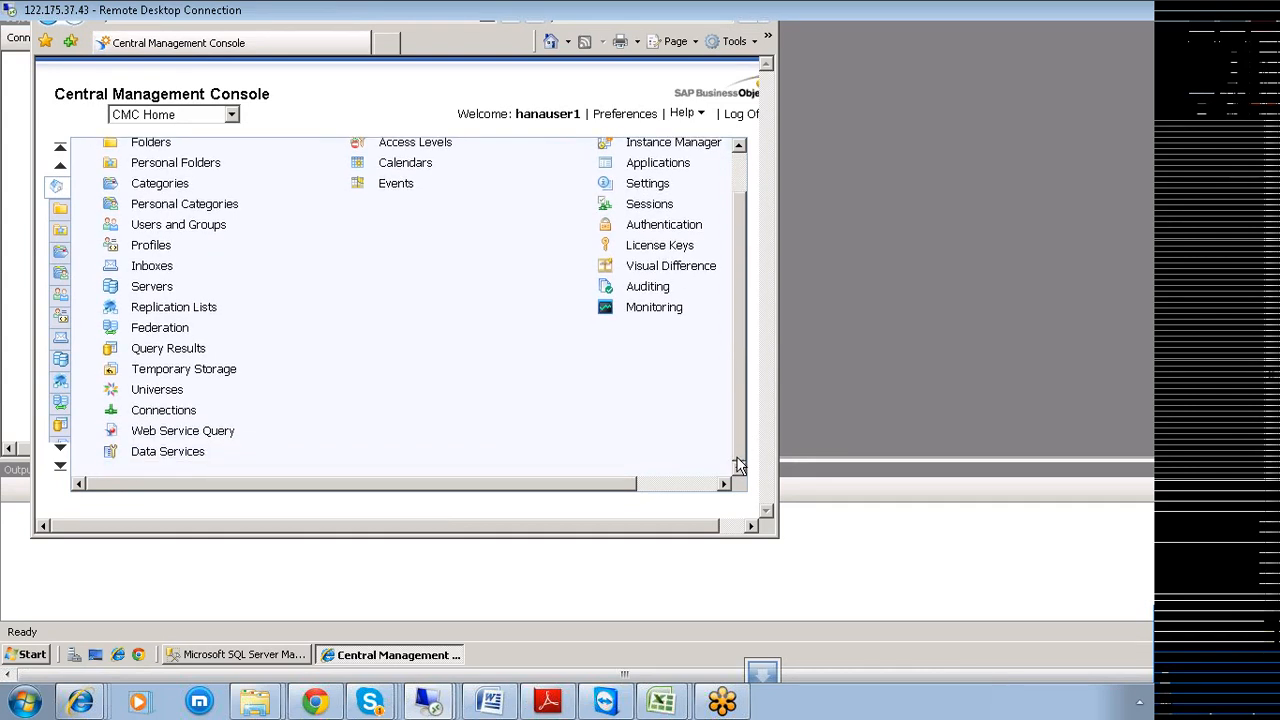
{"action": "left_click", "coordinate": [150, 455]}
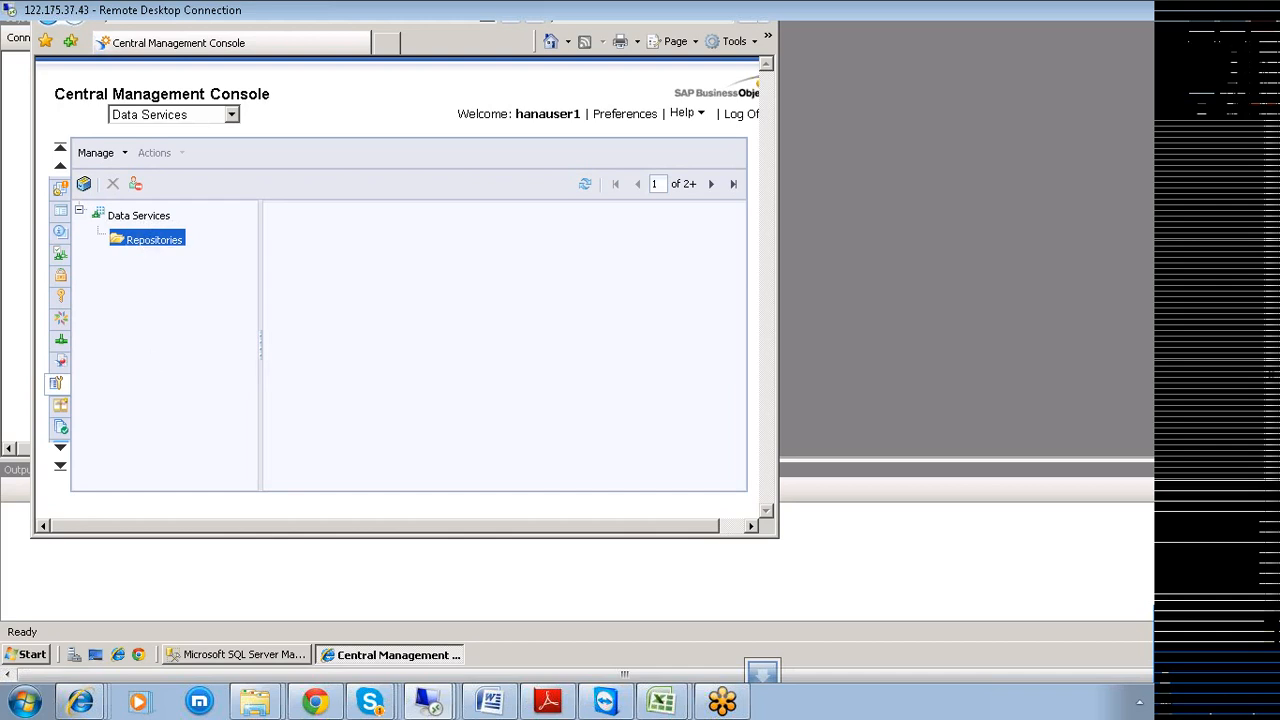
{"action": "left_click", "coordinate": [166, 248]}
List the existing Data Services repositories from the Repositories folder's menu.
{"action": "right_click", "coordinate": [166, 248]}
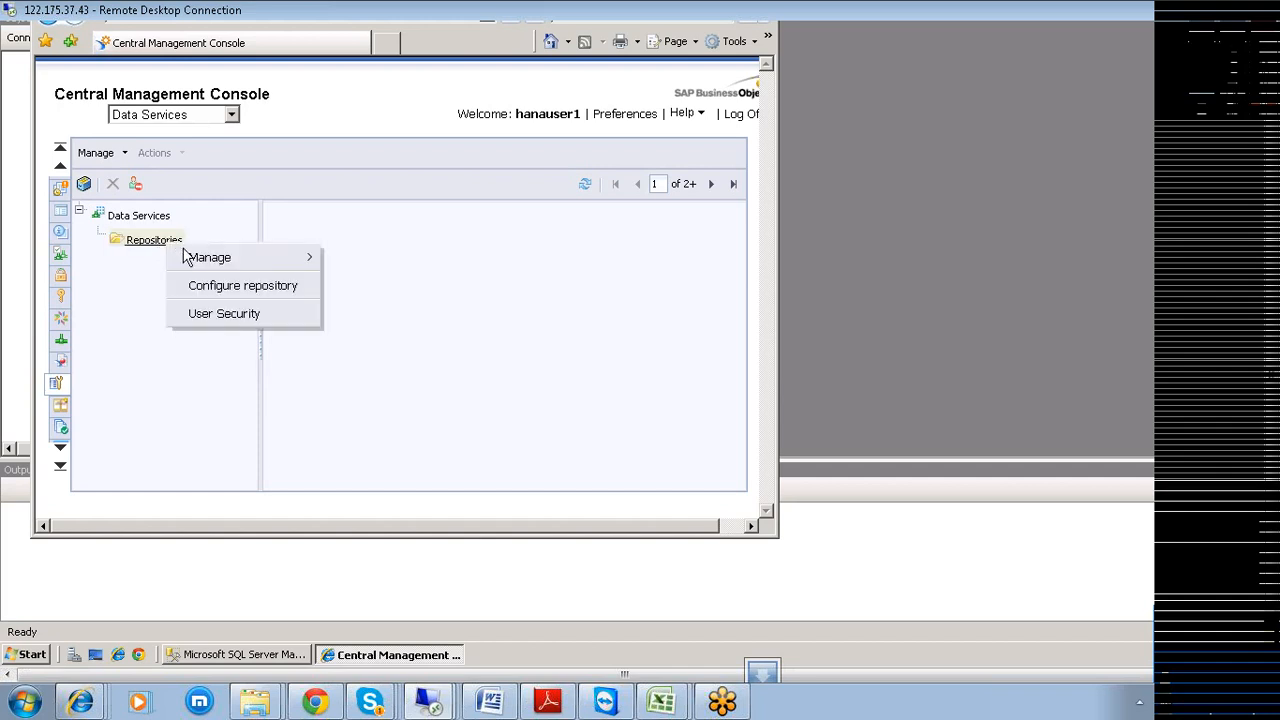
{"action": "mouse_move", "coordinate": [206, 262]}
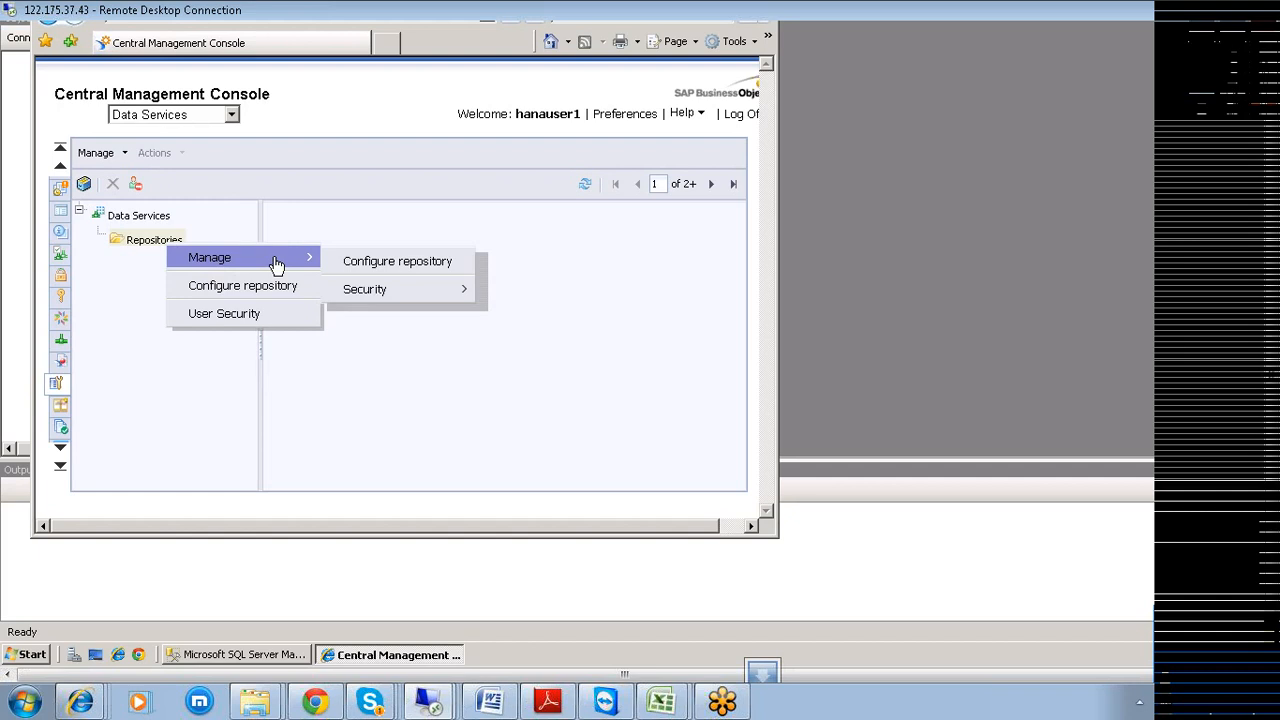
{"action": "left_click", "coordinate": [365, 263]}
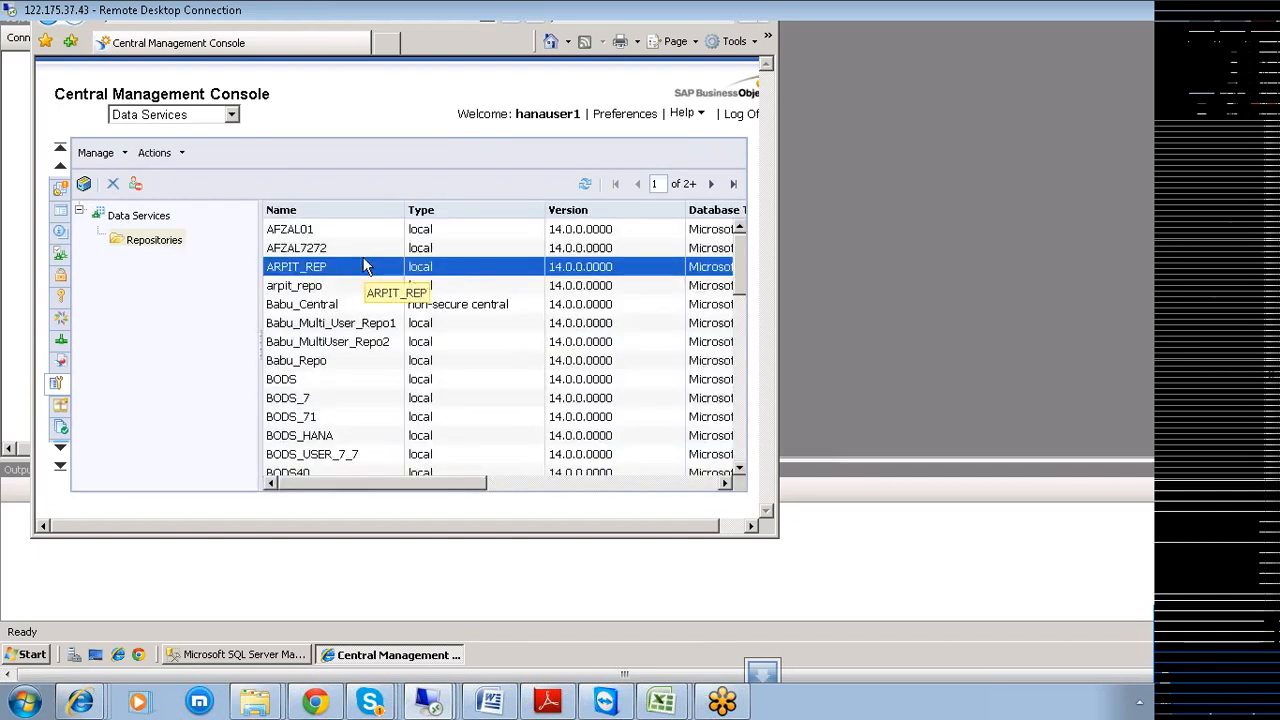
Choose Configure repository from the Data Services node's Manage menu.
{"action": "right_click", "coordinate": [156, 245]}
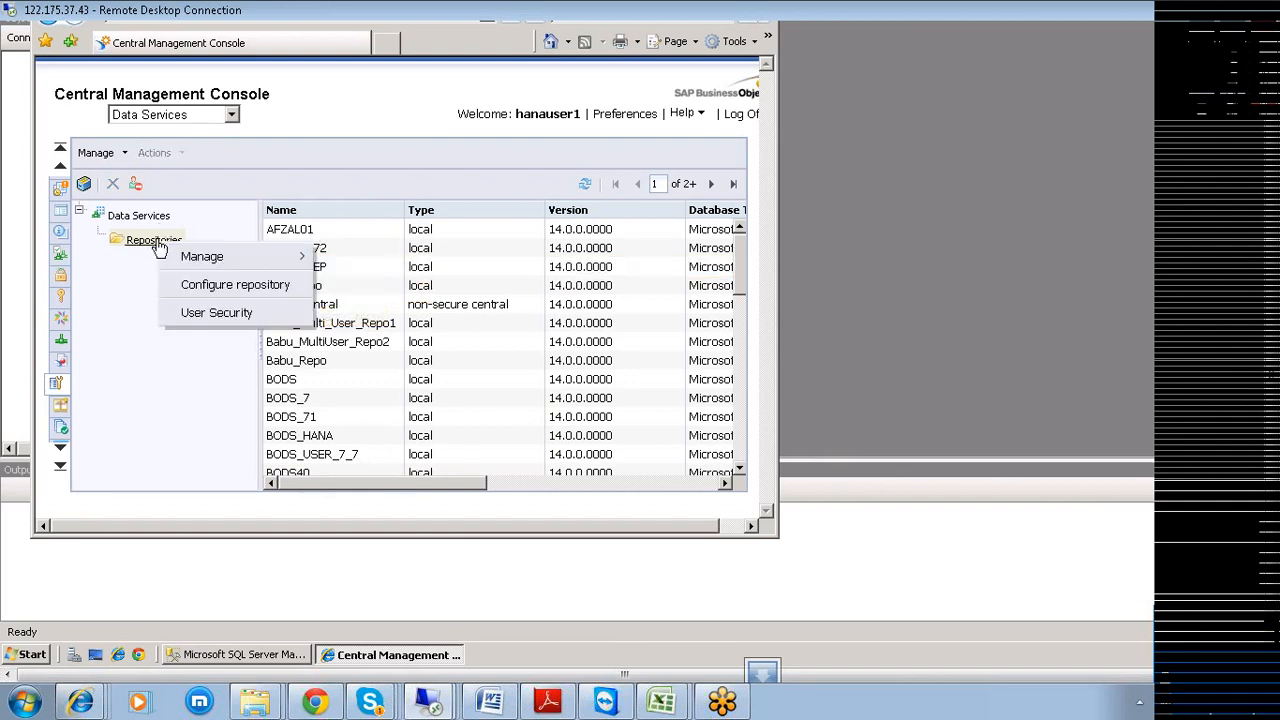
{"action": "mouse_move", "coordinate": [205, 259]}
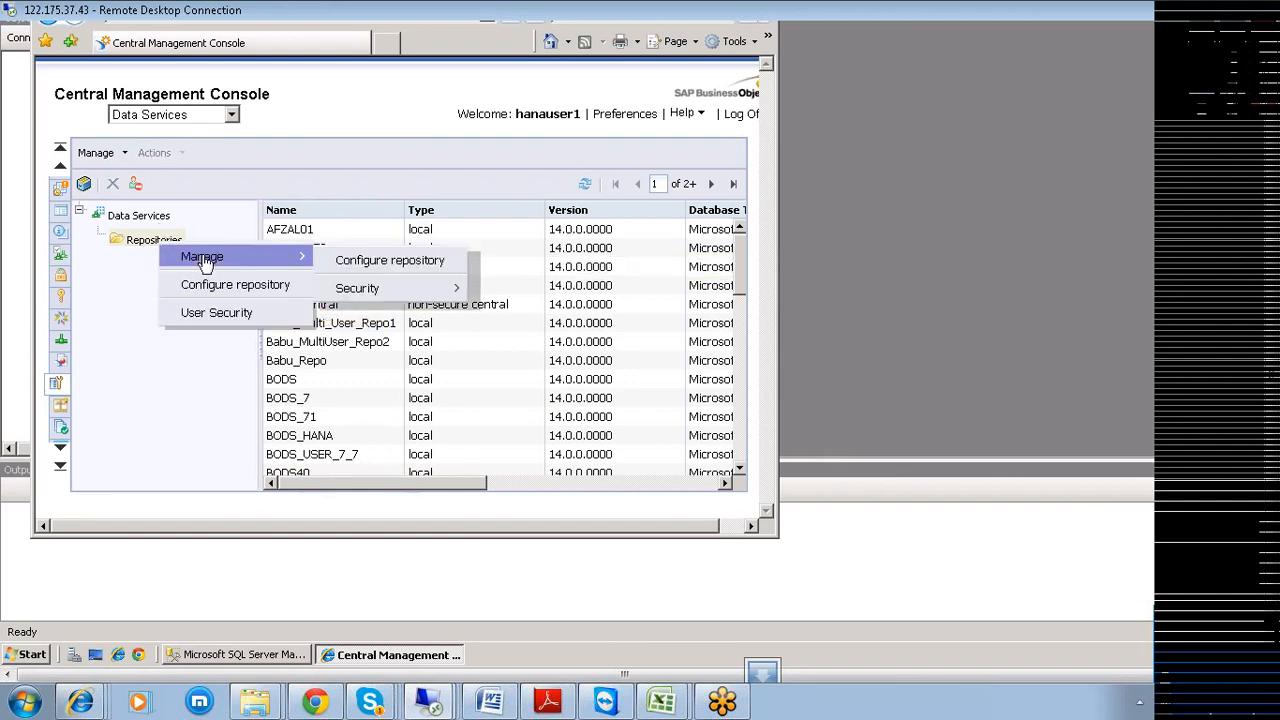
{"action": "right_click", "coordinate": [143, 218]}
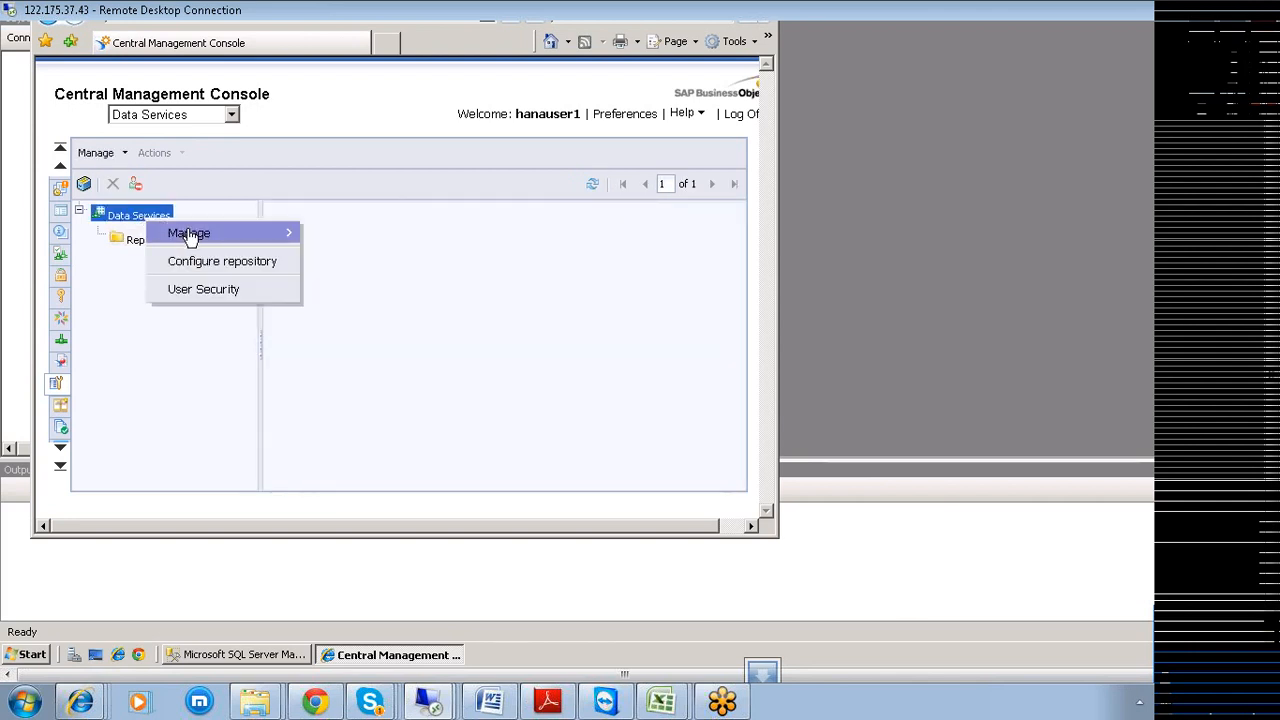
{"action": "mouse_move", "coordinate": [195, 240]}
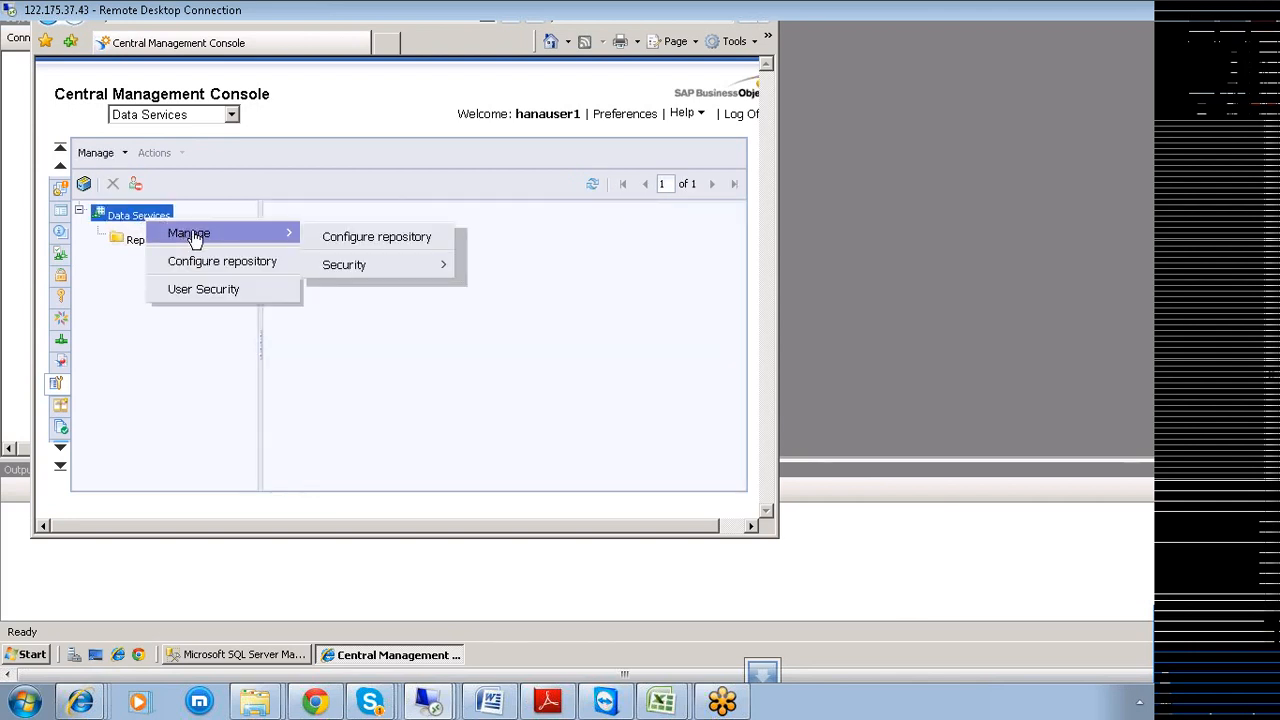
{"action": "left_click", "coordinate": [348, 245]}
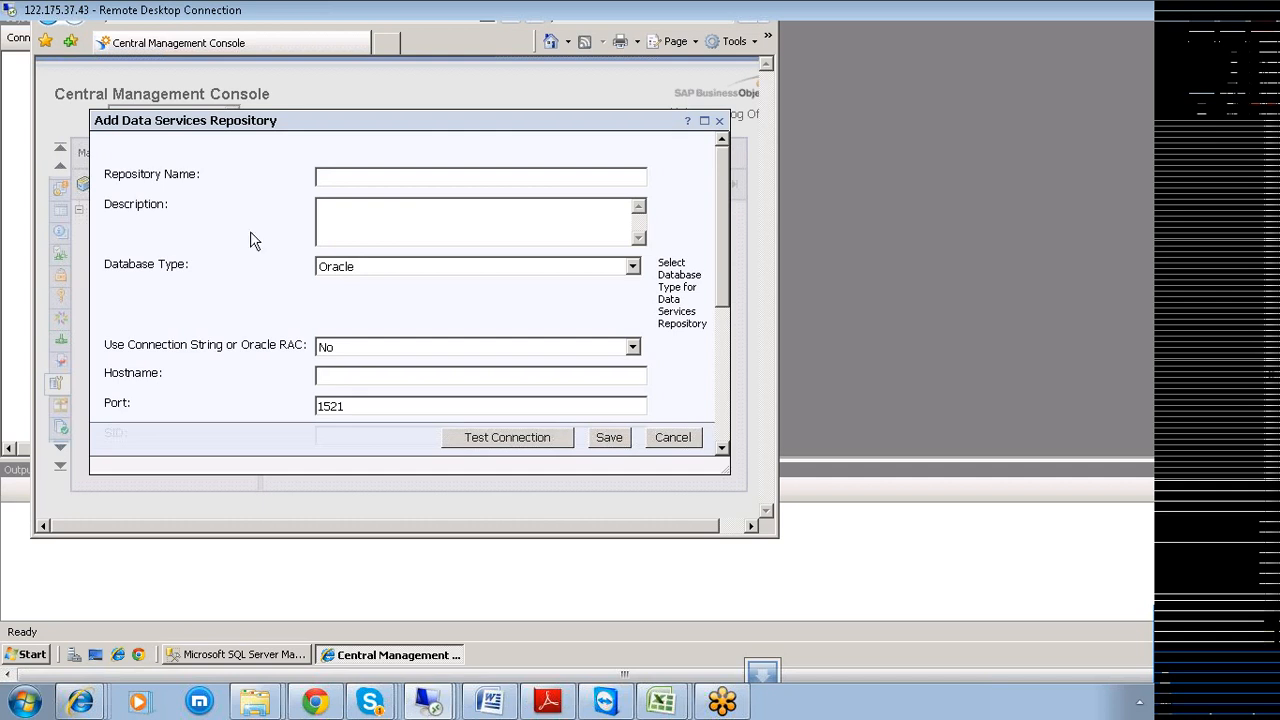
Enter repository name Hana_Example and choose Microsoft SQL Server, giving port 1433.
{"action": "left_click", "coordinate": [380, 177]}
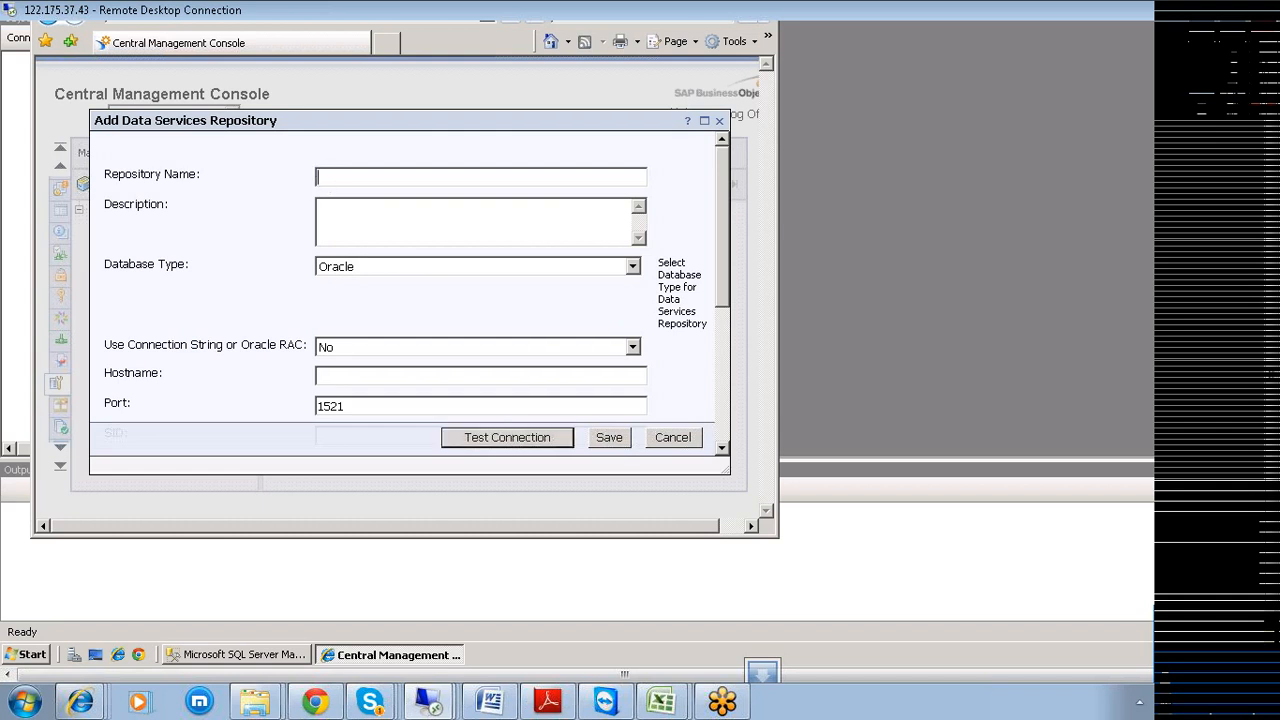
{"action": "type", "text": "Hana_Example"}
{"action": "left_click", "coordinate": [633, 270]}
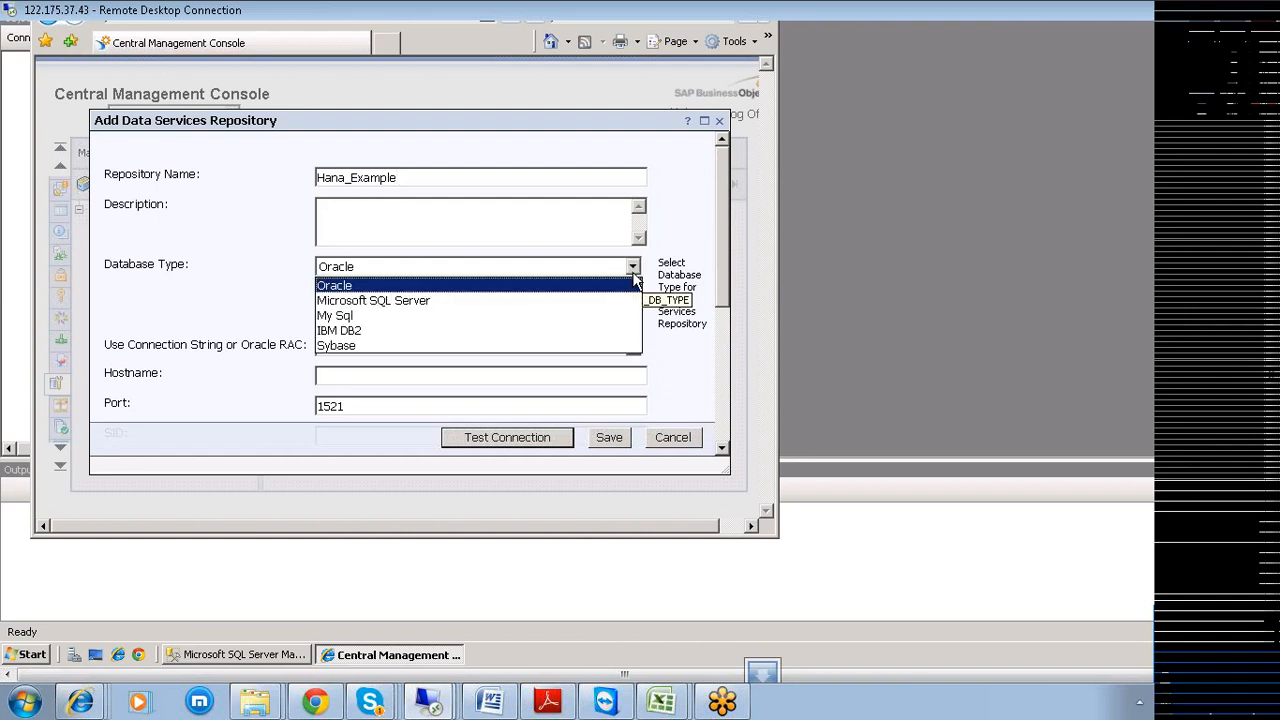
{"action": "left_click", "coordinate": [585, 301]}
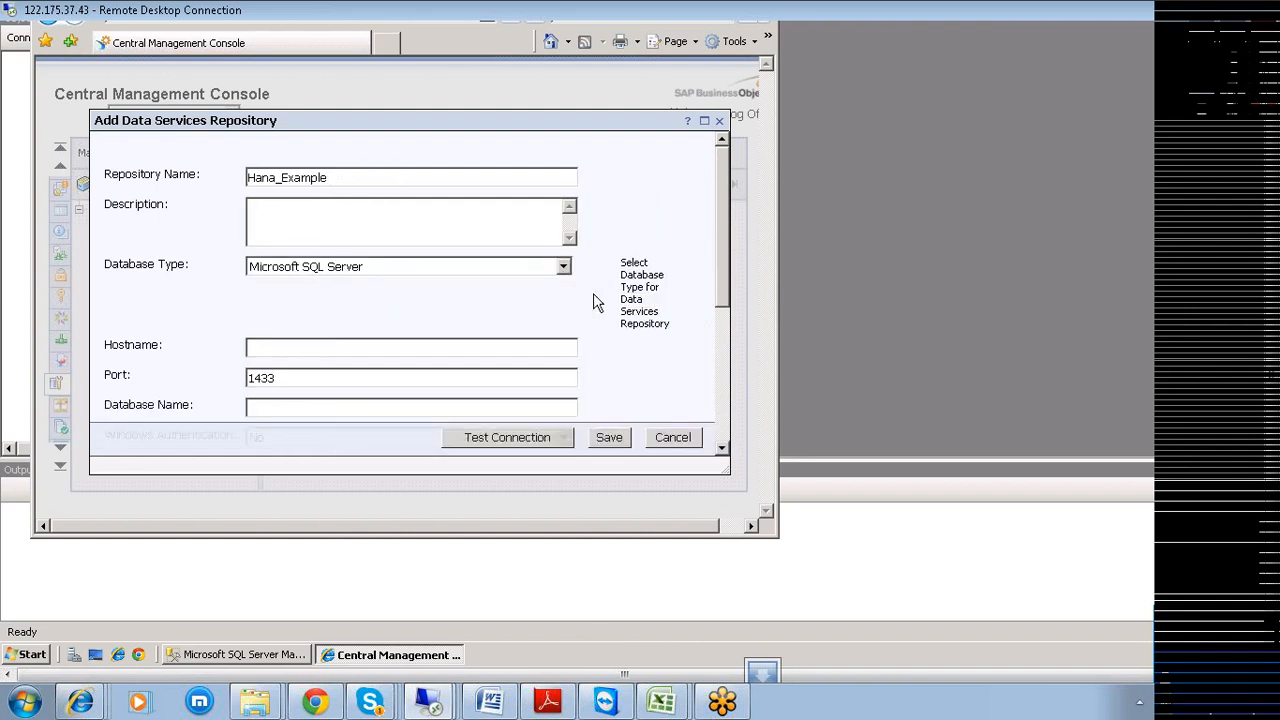
{"action": "left_click_drag", "start_coordinate": [720, 296], "coordinate": [720, 346]}
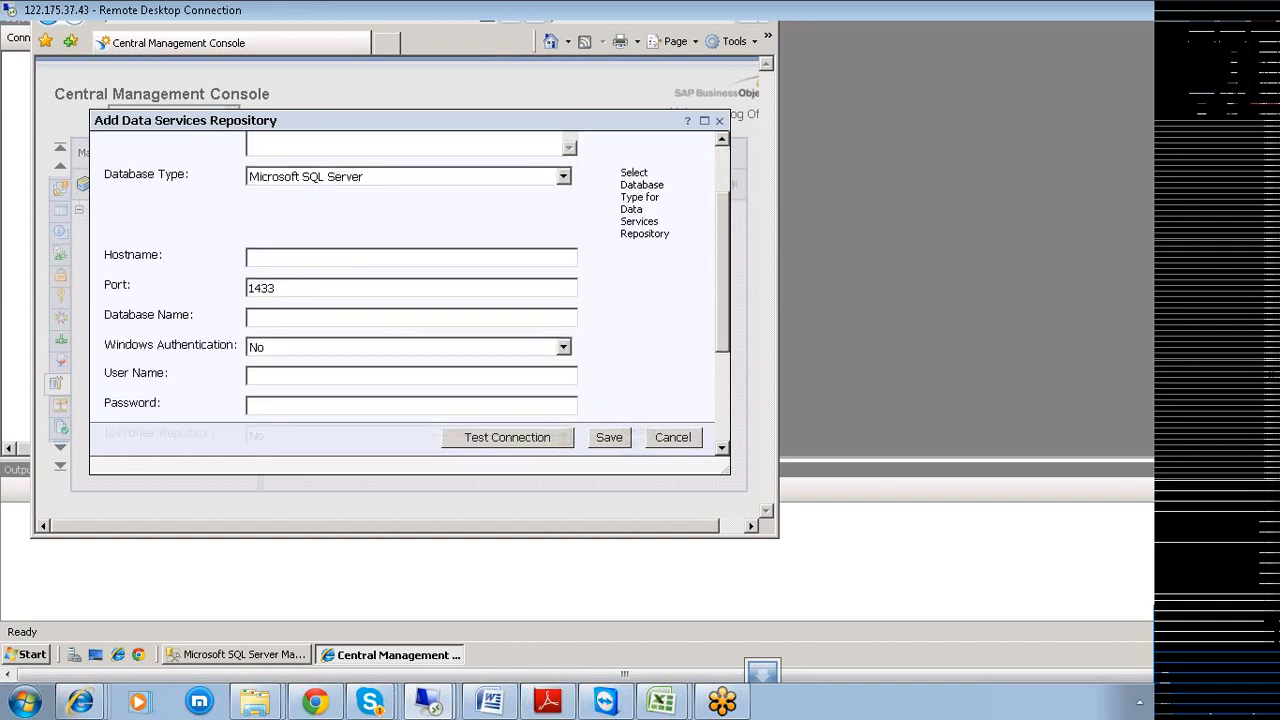
Fill in host SERVER, database Hana_Example, and the database user name and password.
{"action": "left_click", "coordinate": [300, 257]}
{"action": "type", "text": "SERVER"}
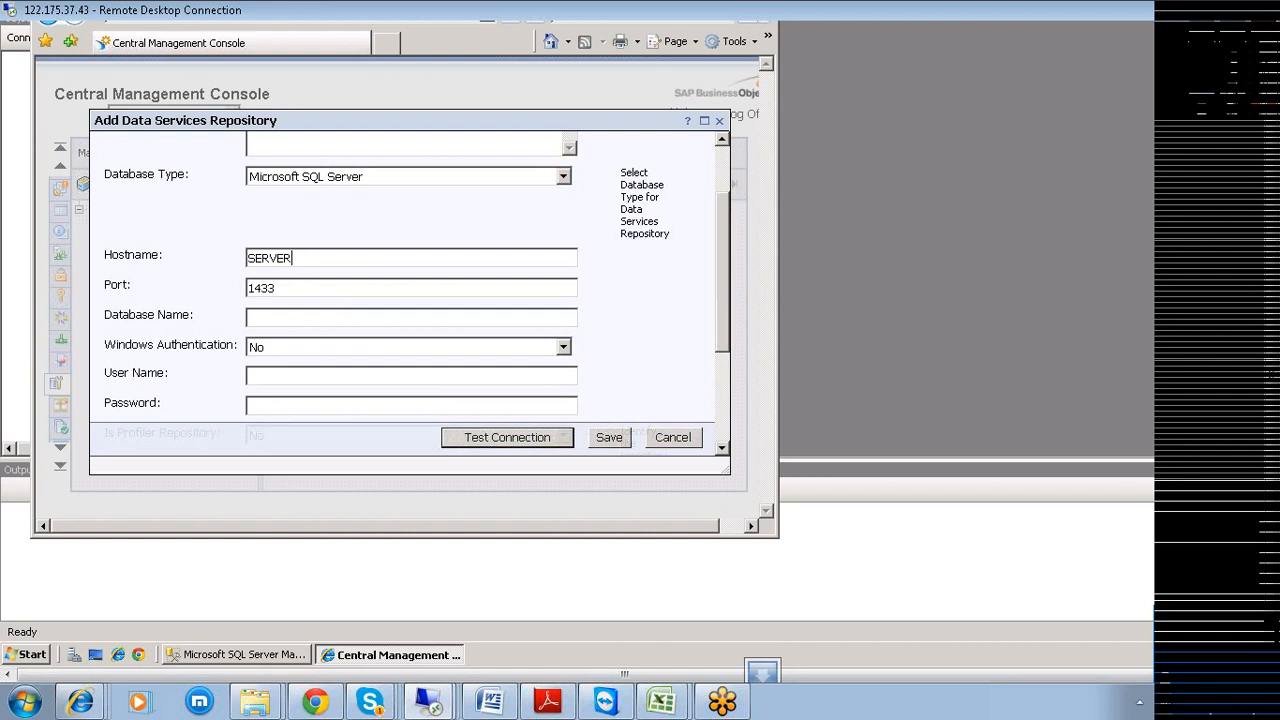
{"action": "left_click", "coordinate": [300, 317]}
{"action": "type", "text": "Hana"}
{"action": "type", "text": "_D"}
{"action": "key", "text": "BackSpace"}
{"action": "type", "text": "Example"}
{"action": "left_click", "coordinate": [300, 376]}
{"action": "type", "text": "hanauser1"}
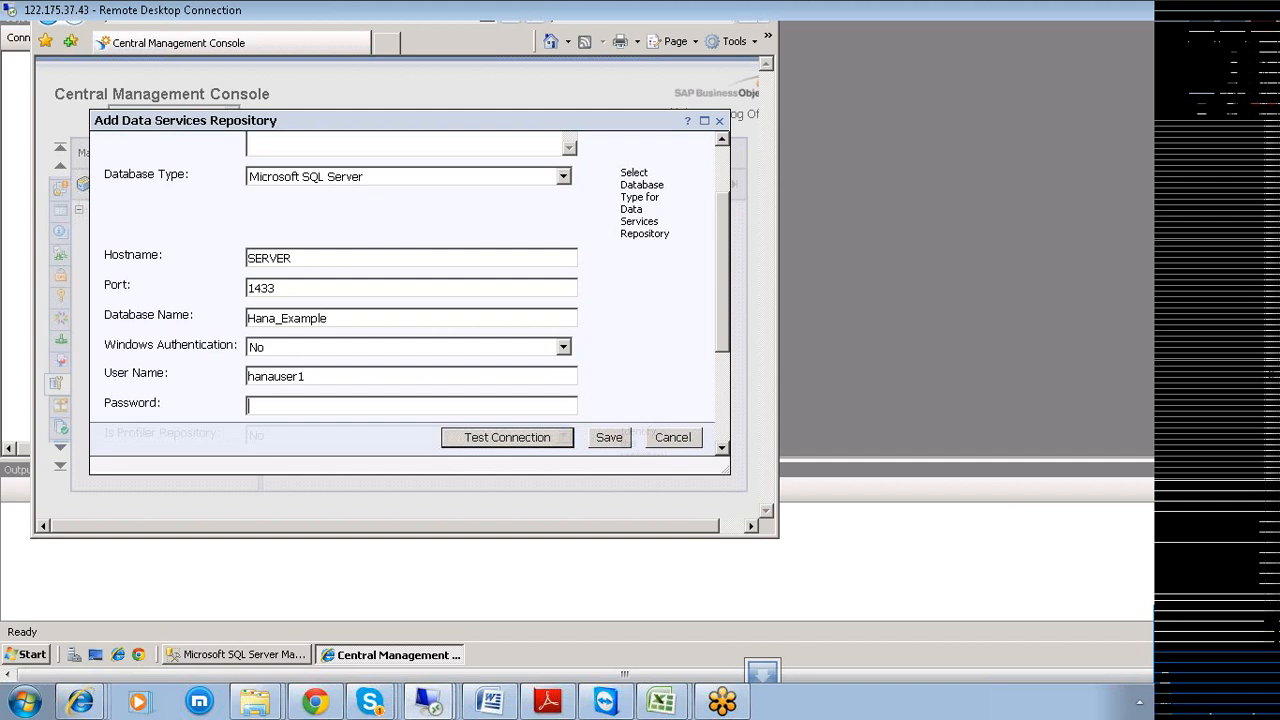
{"action": "type", "text": "••••••••••"}
{"action": "left_click_drag", "start_coordinate": [722, 344], "coordinate": [709, 391]}
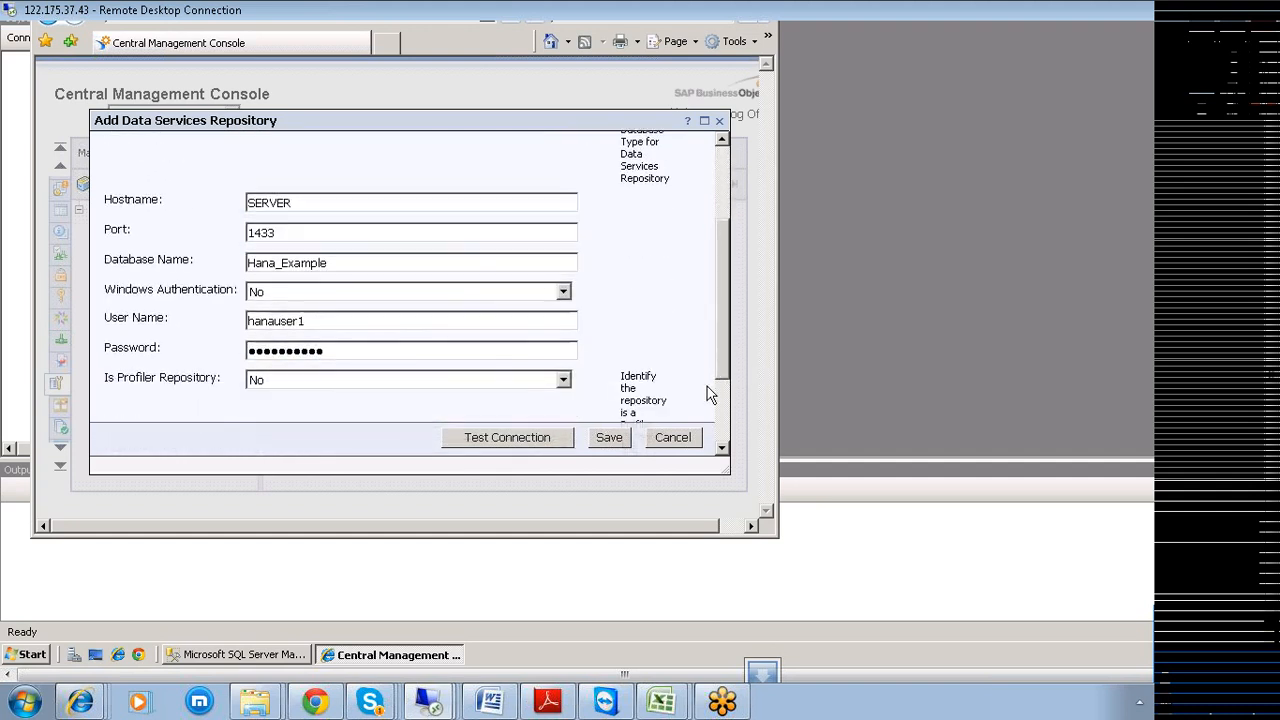
Test the repository connection, acknowledge the success message, and save the registration.
{"action": "left_click", "coordinate": [523, 443]}
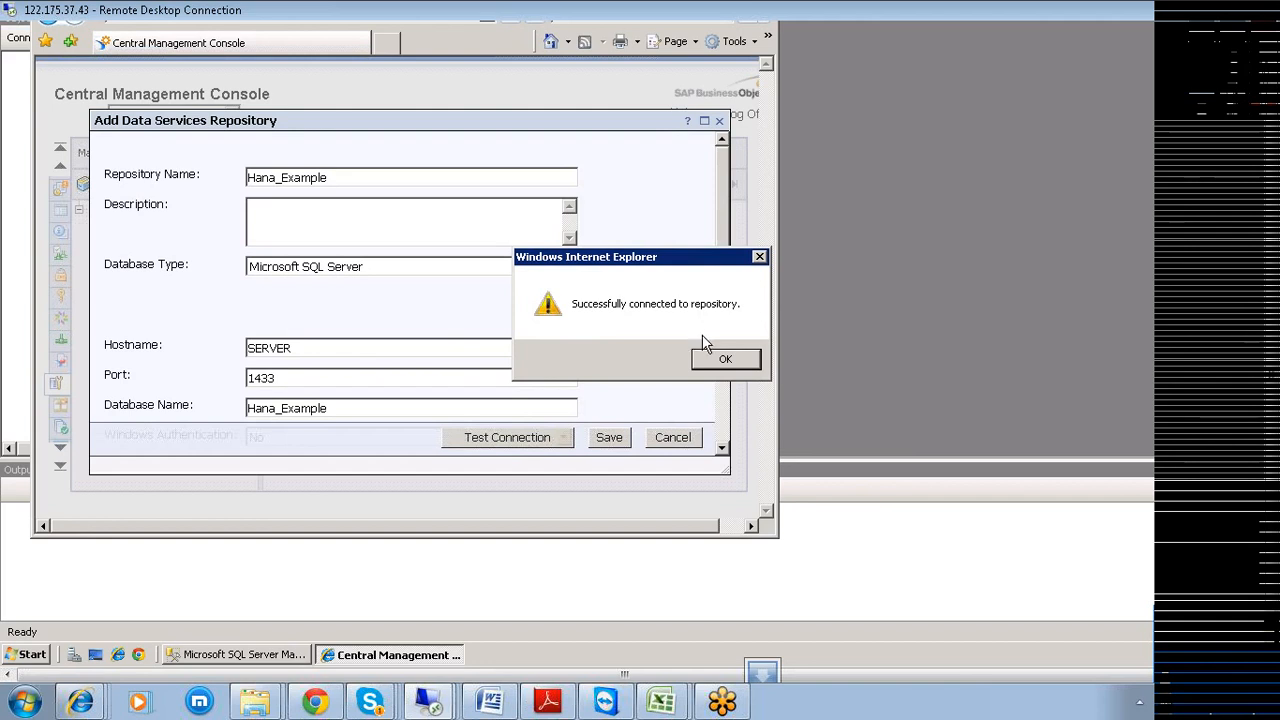
{"action": "left_click", "coordinate": [722, 362]}
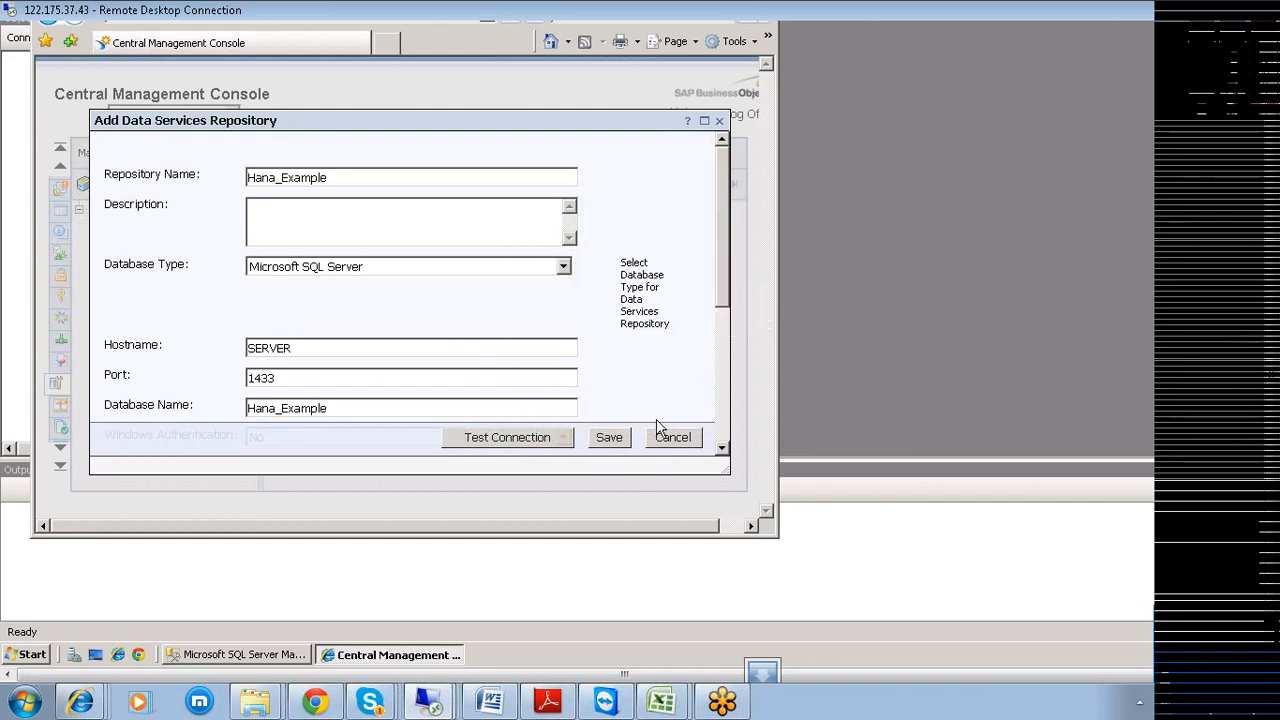
{"action": "left_click", "coordinate": [618, 439]}
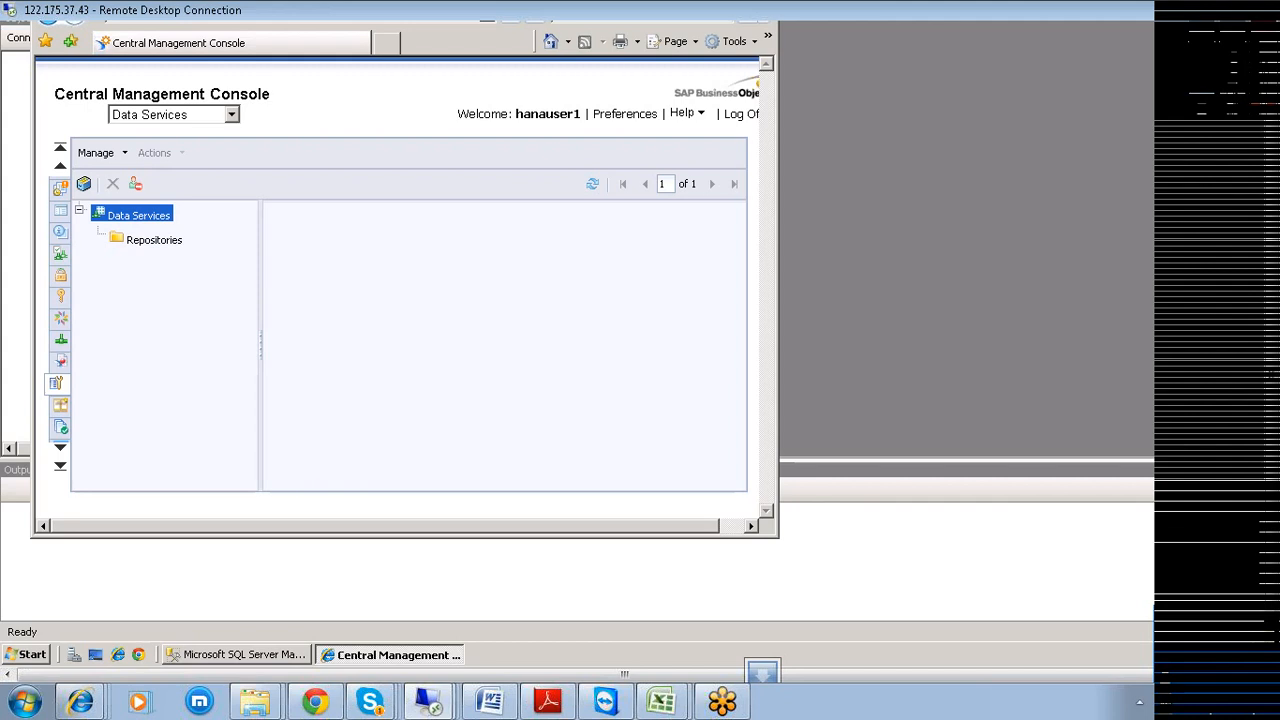
Show the registered repositories and locate Hana_Example in the list.
{"action": "left_click", "coordinate": [150, 241]}
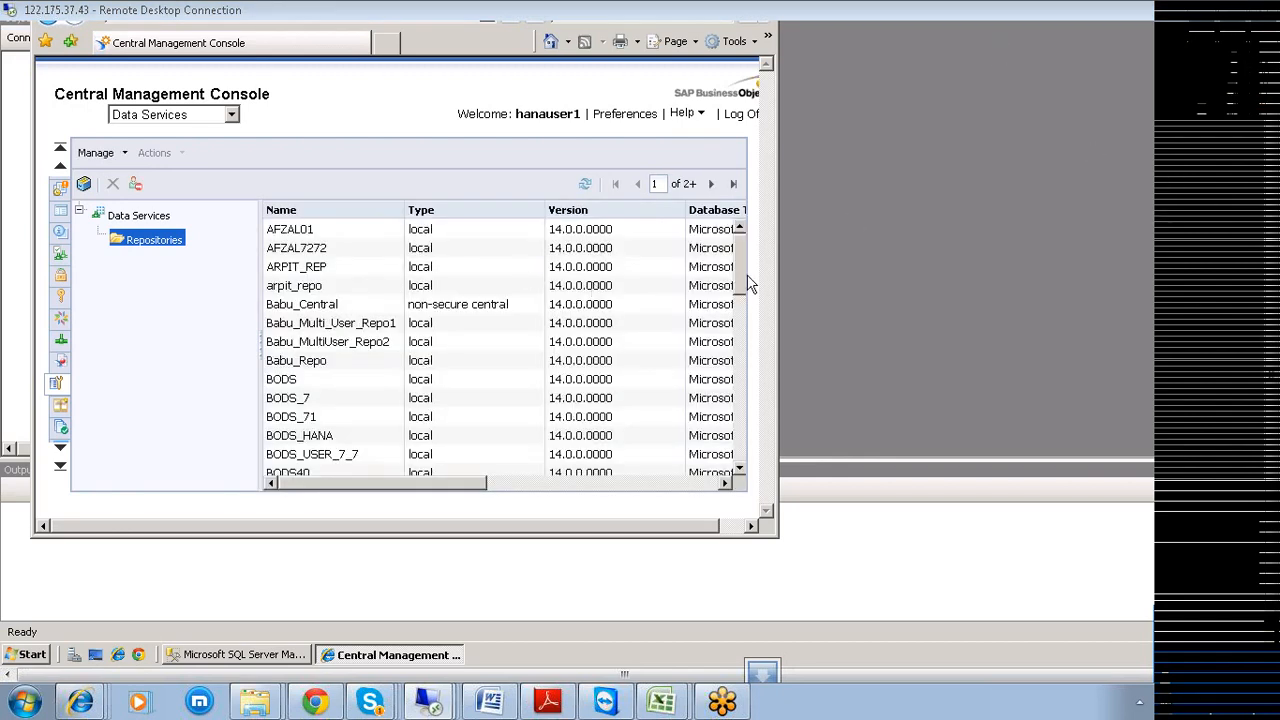
{"action": "left_click_drag", "start_coordinate": [745, 272], "coordinate": [760, 362]}
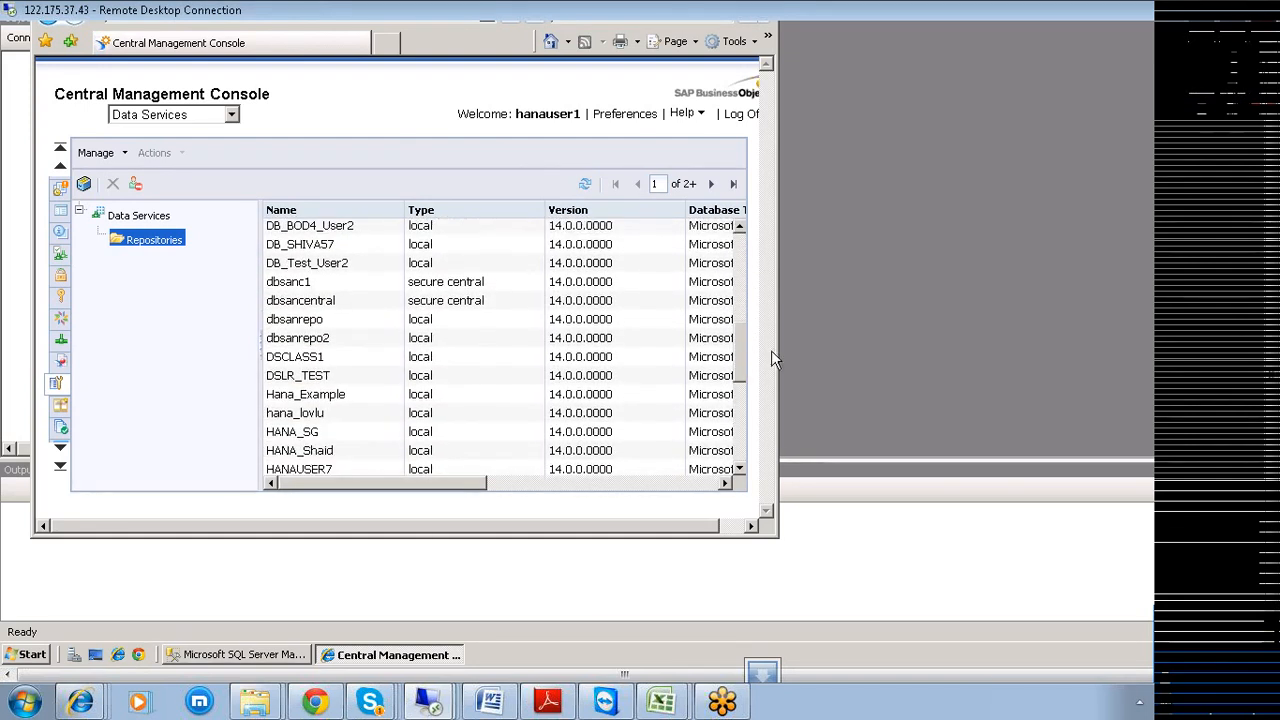
{"action": "scroll", "coordinate": [303, 403], "scroll_direction": "up", "scroll_amount": 8}
{"action": "left_click", "coordinate": [300, 398]}
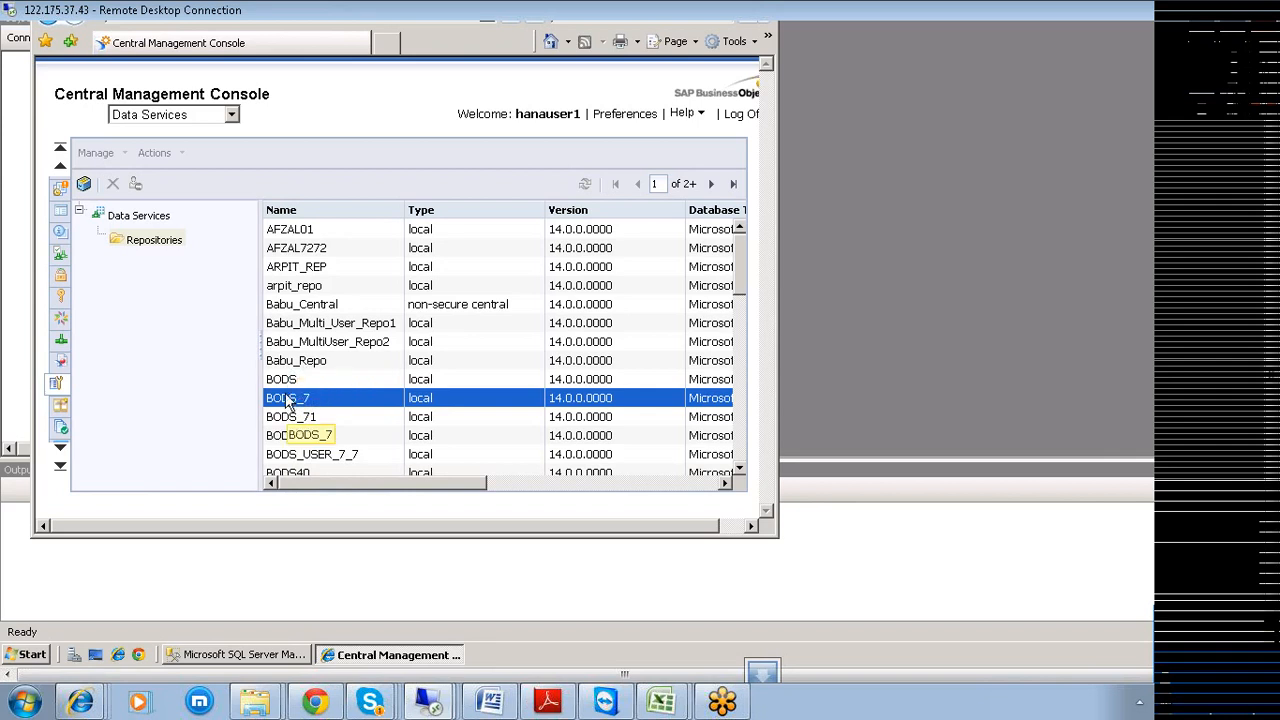
{"action": "left_click", "coordinate": [742, 472]}
{"action": "left_click", "coordinate": [742, 472]}
{"action": "left_click", "coordinate": [742, 474]}
{"action": "left_click", "coordinate": [742, 472]}
{"action": "left_click", "coordinate": [742, 472]}
{"action": "left_click", "coordinate": [742, 472]}
{"action": "left_click", "coordinate": [741, 470]}
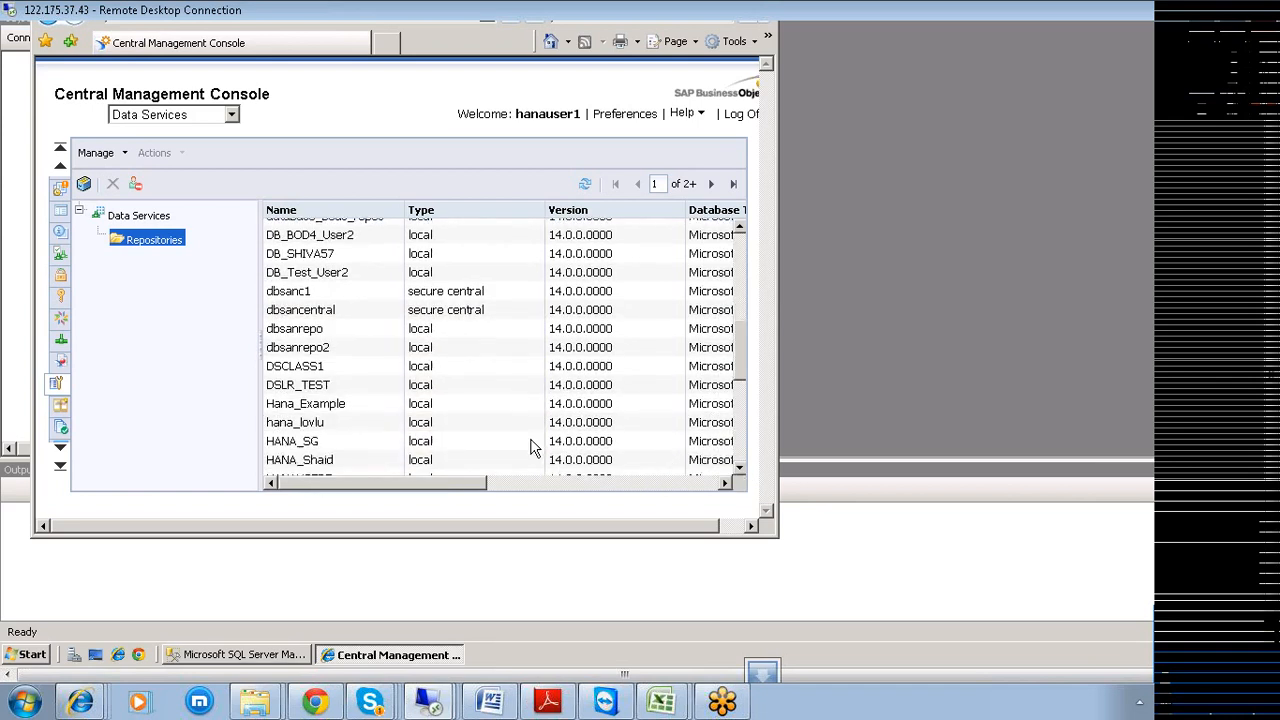
{"action": "left_click", "coordinate": [325, 408]}
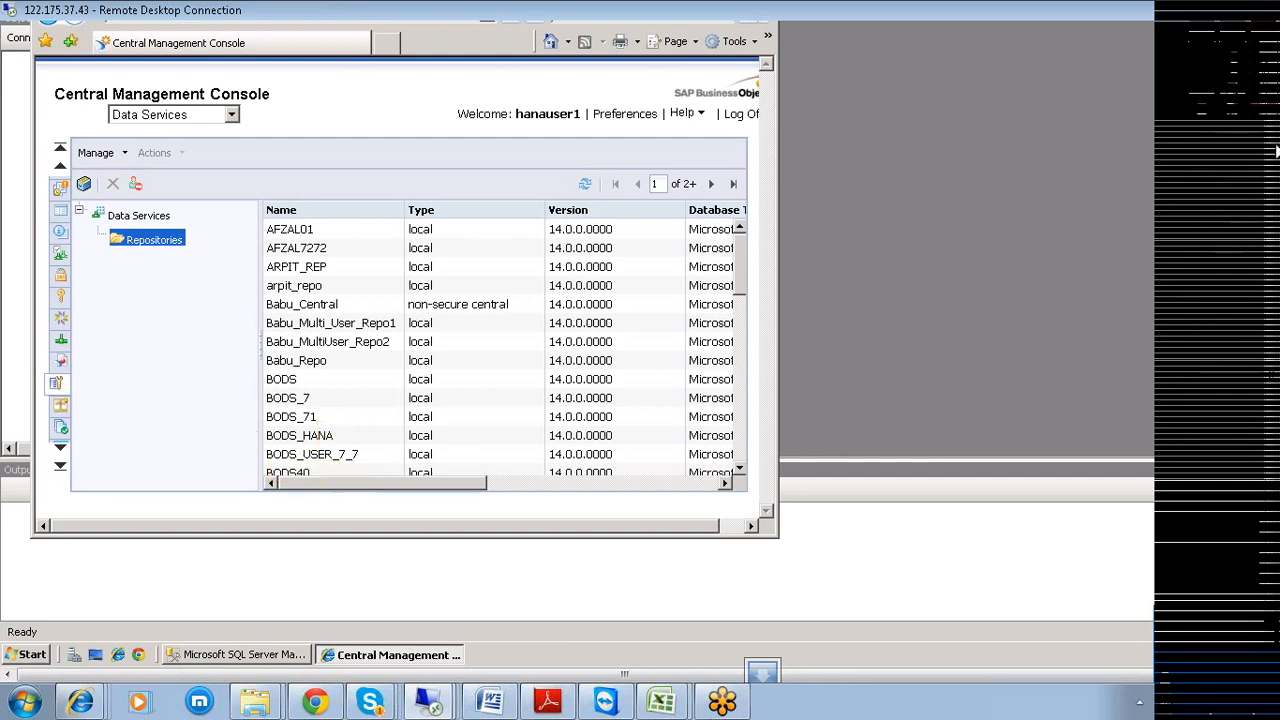
Minimize the Internet Explorer console window to reveal SQL Server Management Studio.
{"action": "left_click_drag", "start_coordinate": [1277, 368], "coordinate": [1277, 322]}
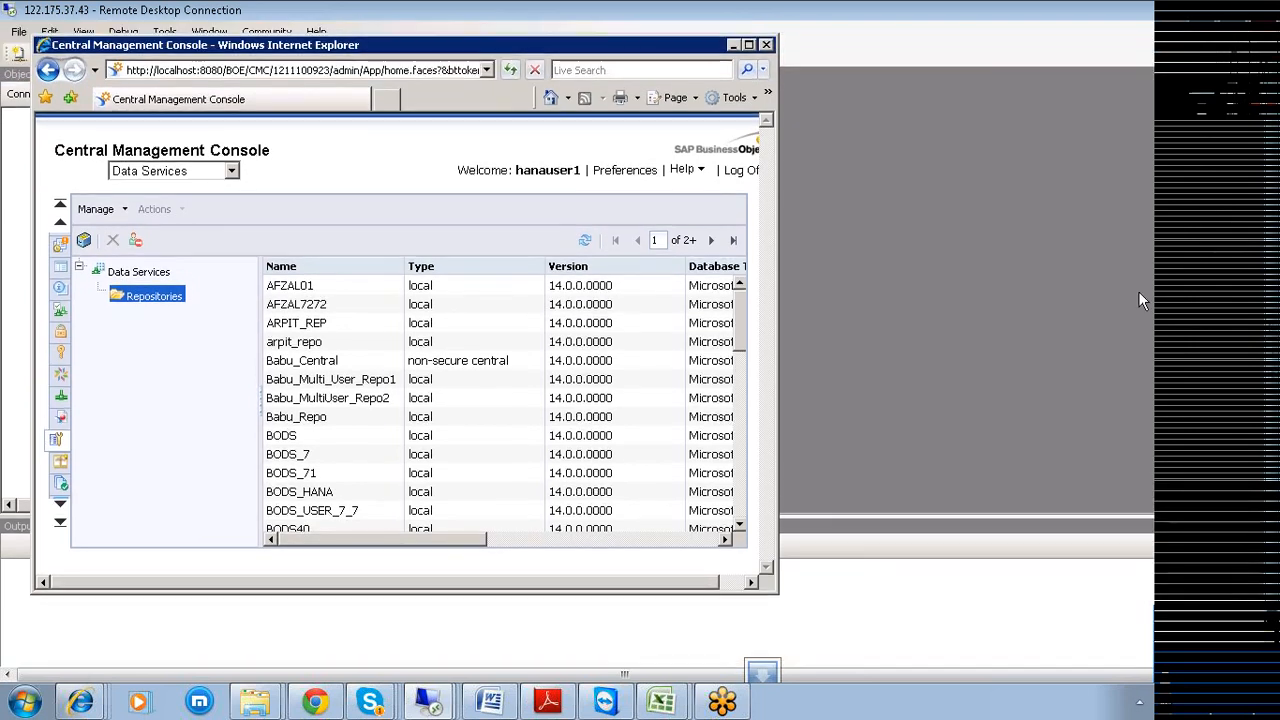
{"action": "left_click", "coordinate": [734, 45]}
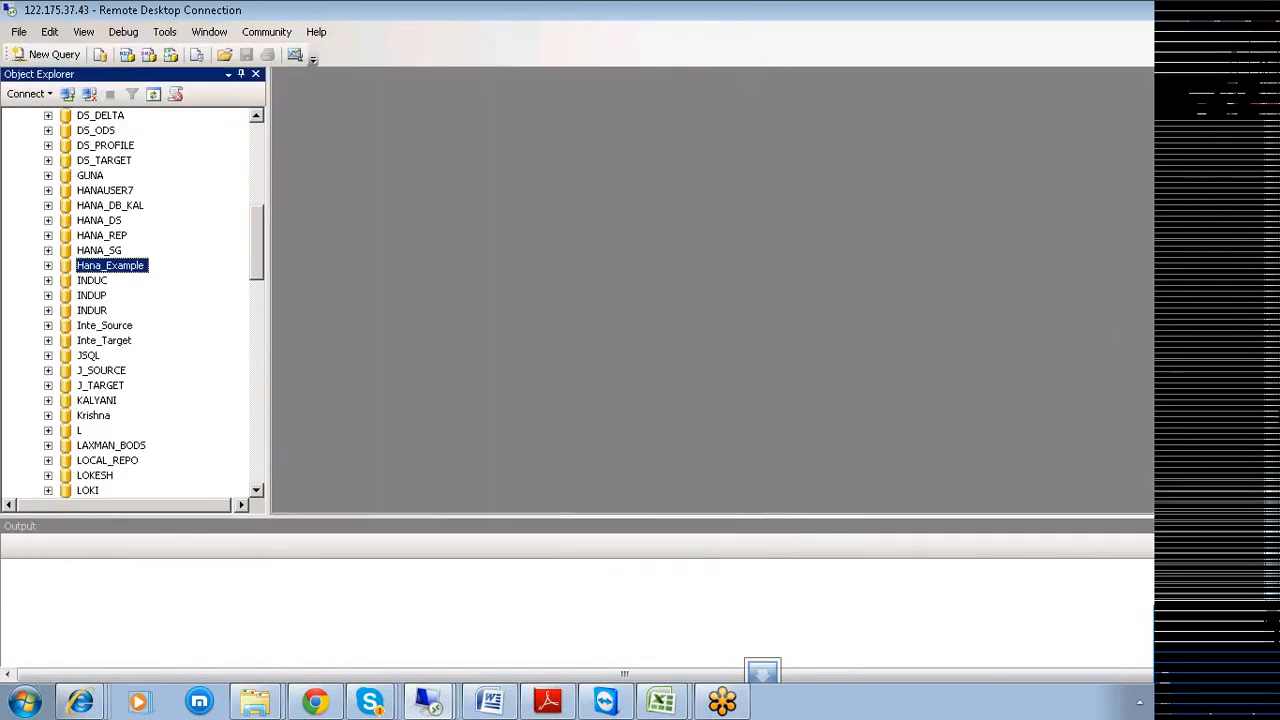
{"action": "left_click_drag", "start_coordinate": [1275, 417], "coordinate": [1264, 482]}
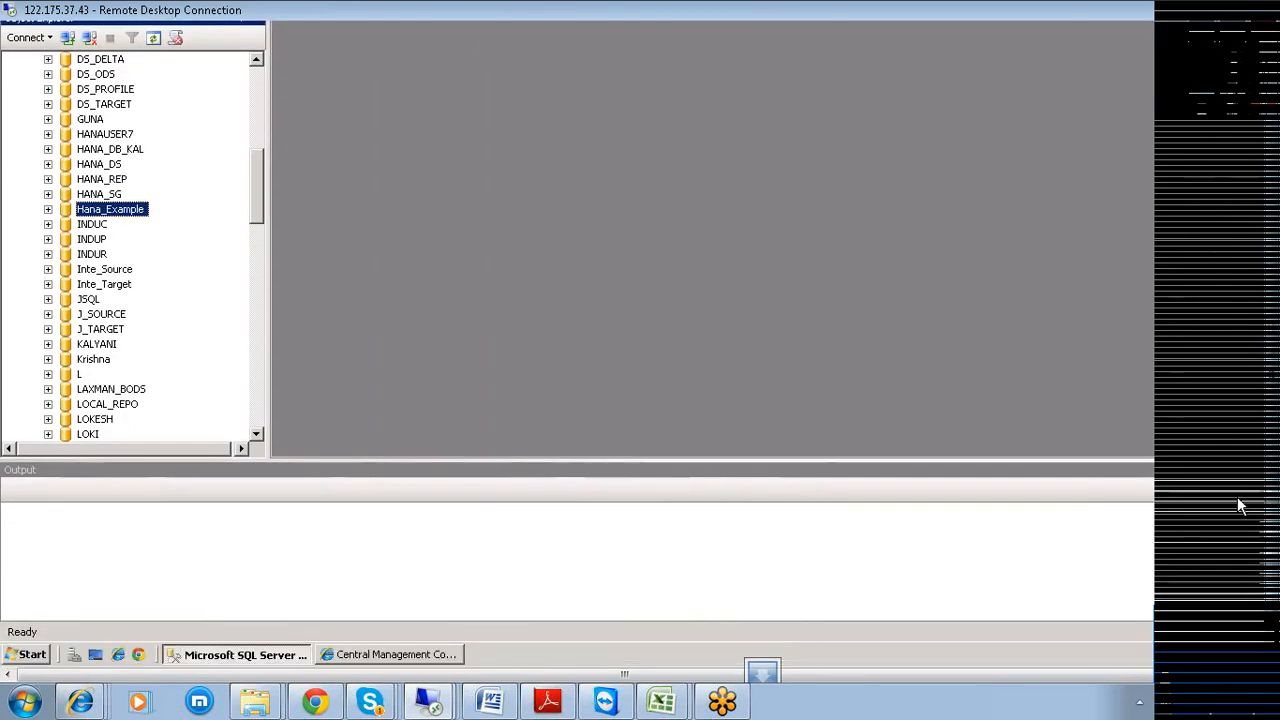
{"action": "left_click", "coordinate": [26, 656]}
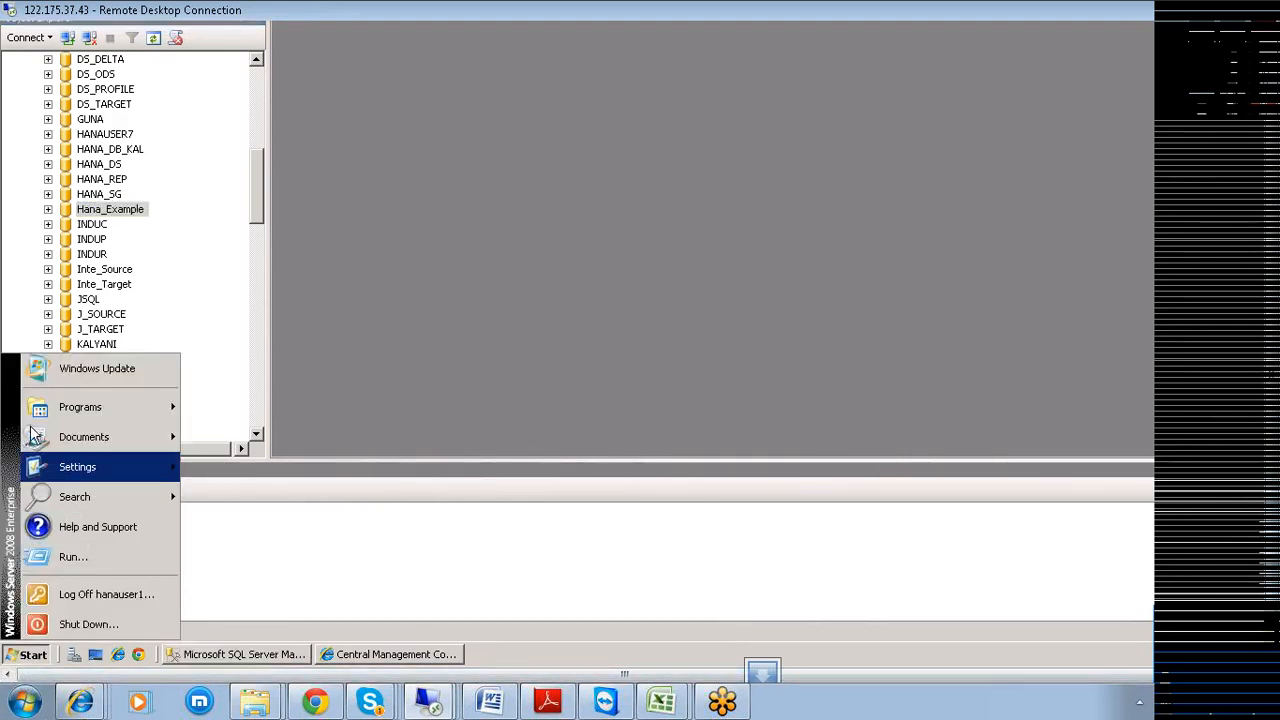
Start Data Services Designer from the Data Services 4.0 SP2 program group.
{"action": "mouse_move", "coordinate": [52, 396]}
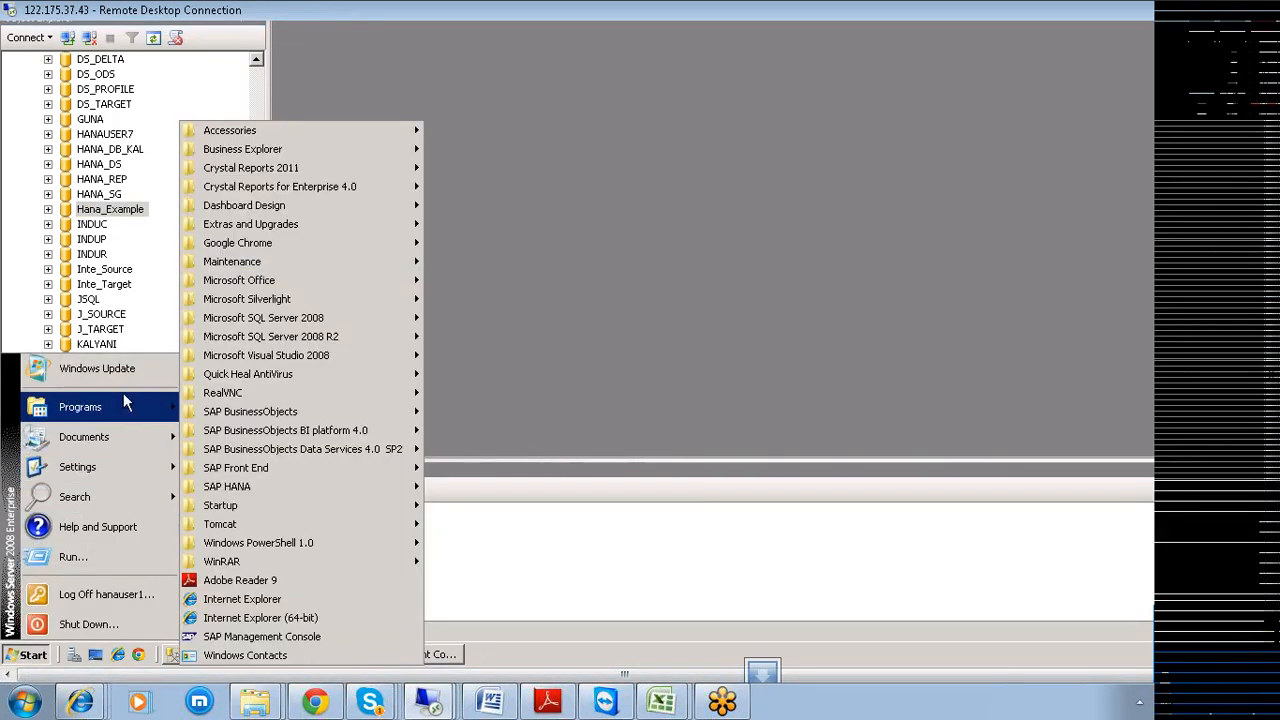
{"action": "mouse_move", "coordinate": [292, 444]}
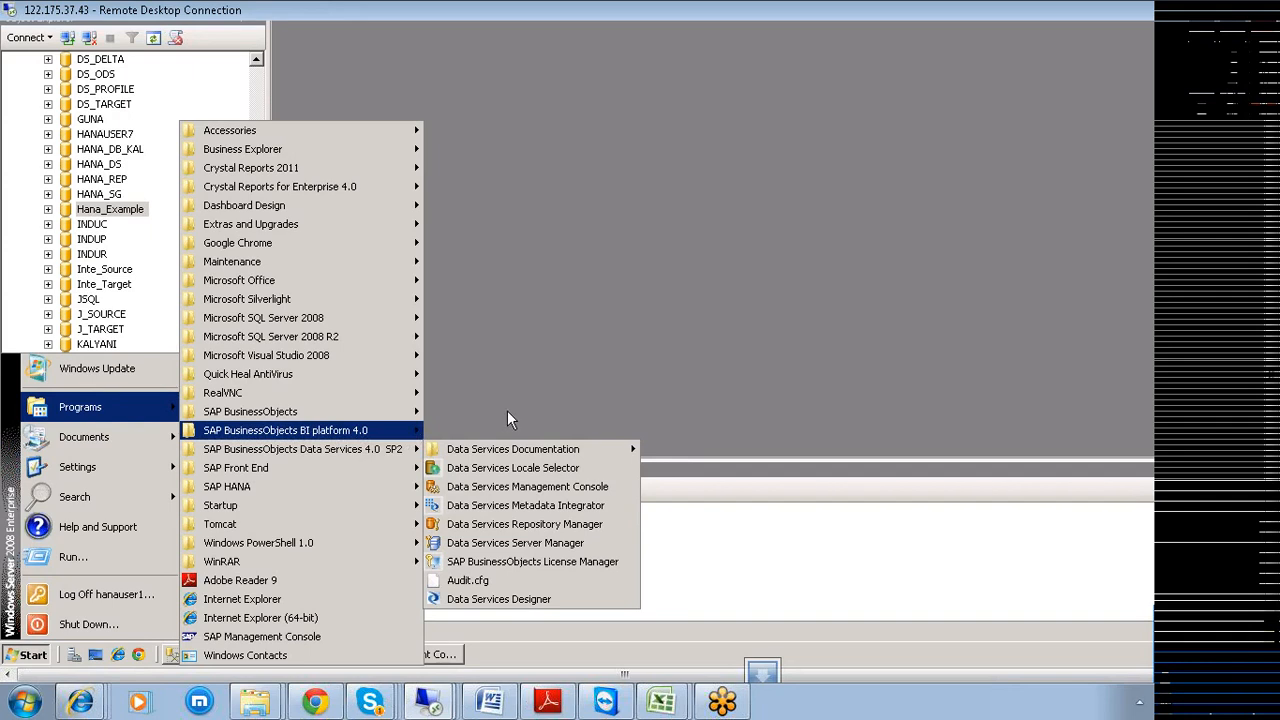
{"action": "mouse_move", "coordinate": [340, 432]}
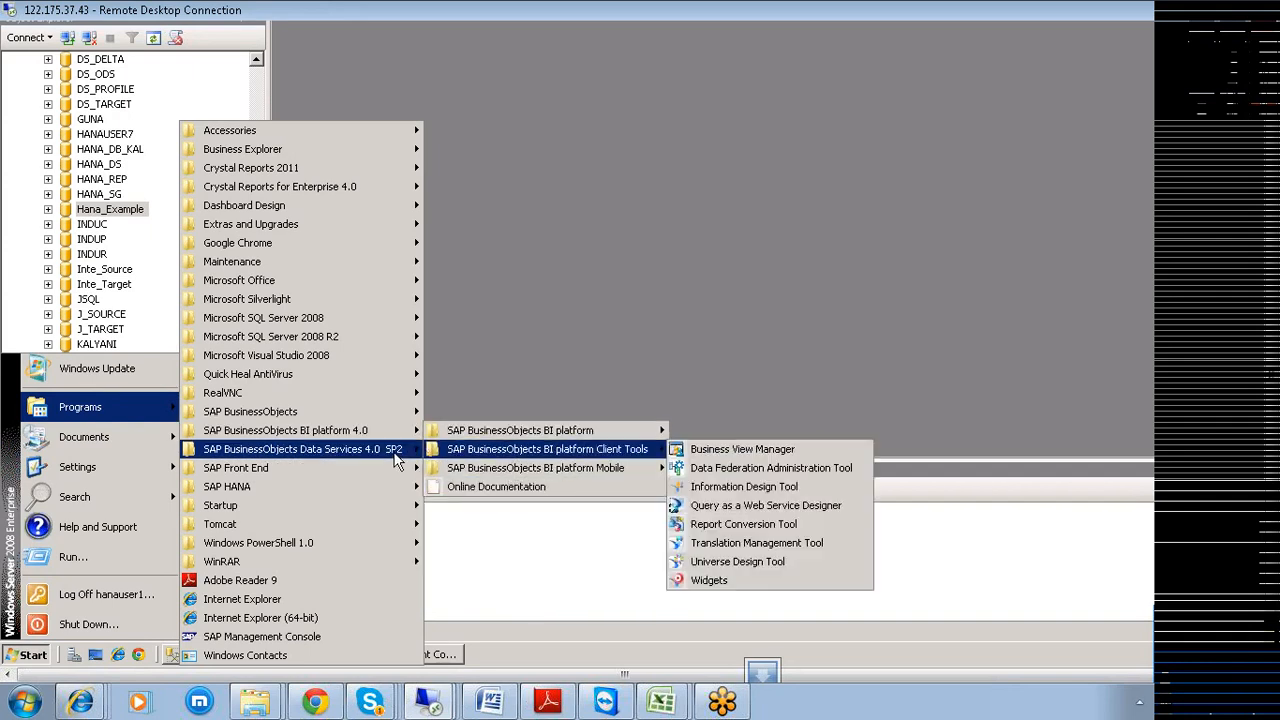
{"action": "mouse_move", "coordinate": [395, 452]}
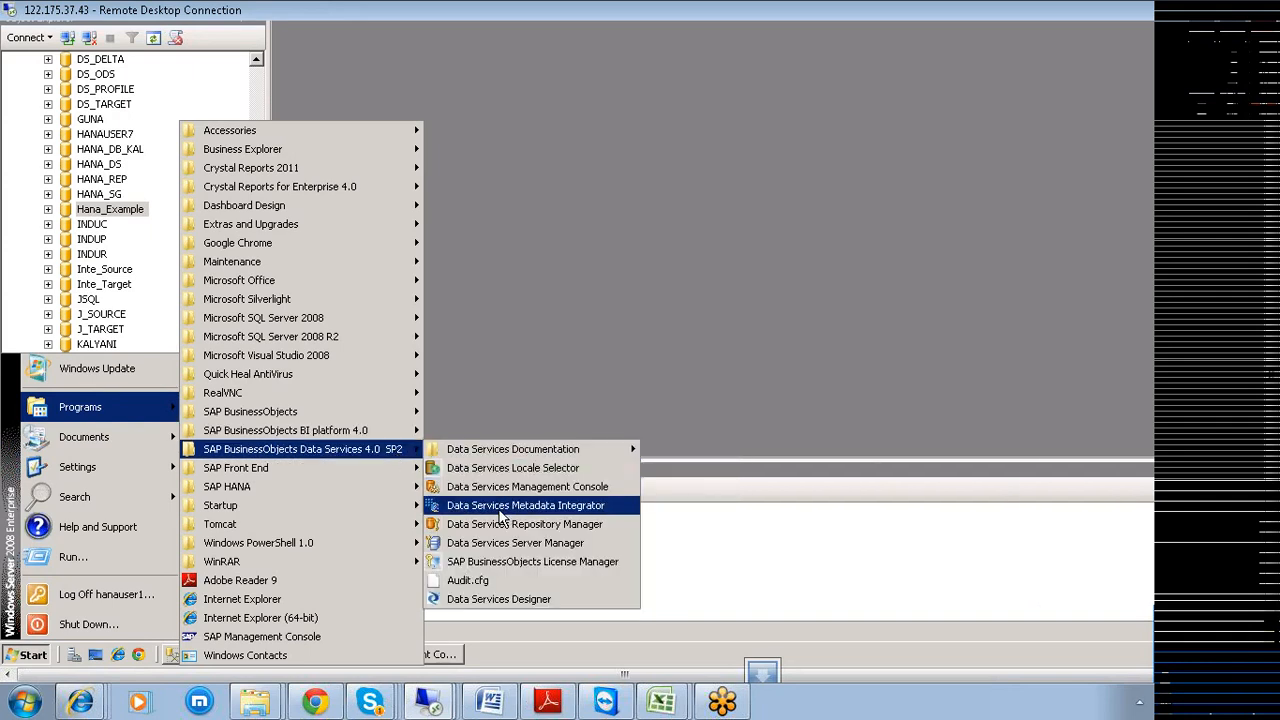
{"action": "left_click", "coordinate": [503, 603]}
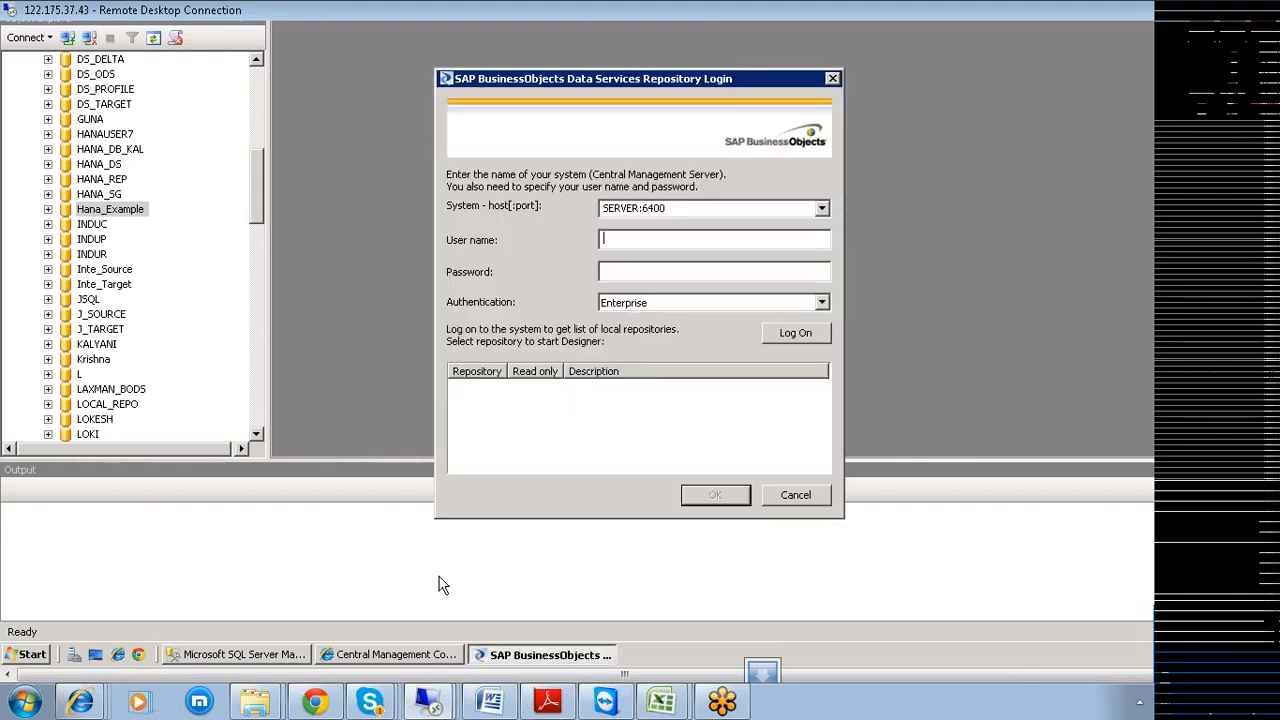
Enter the user name and password and log on to SERVER:6400.
{"action": "type", "text": "anause"}
{"action": "type", "text": "r1"}
{"action": "type", "text": "•••"}
{"action": "type", "text": "•••••••"}
{"action": "left_click", "coordinate": [792, 336]}
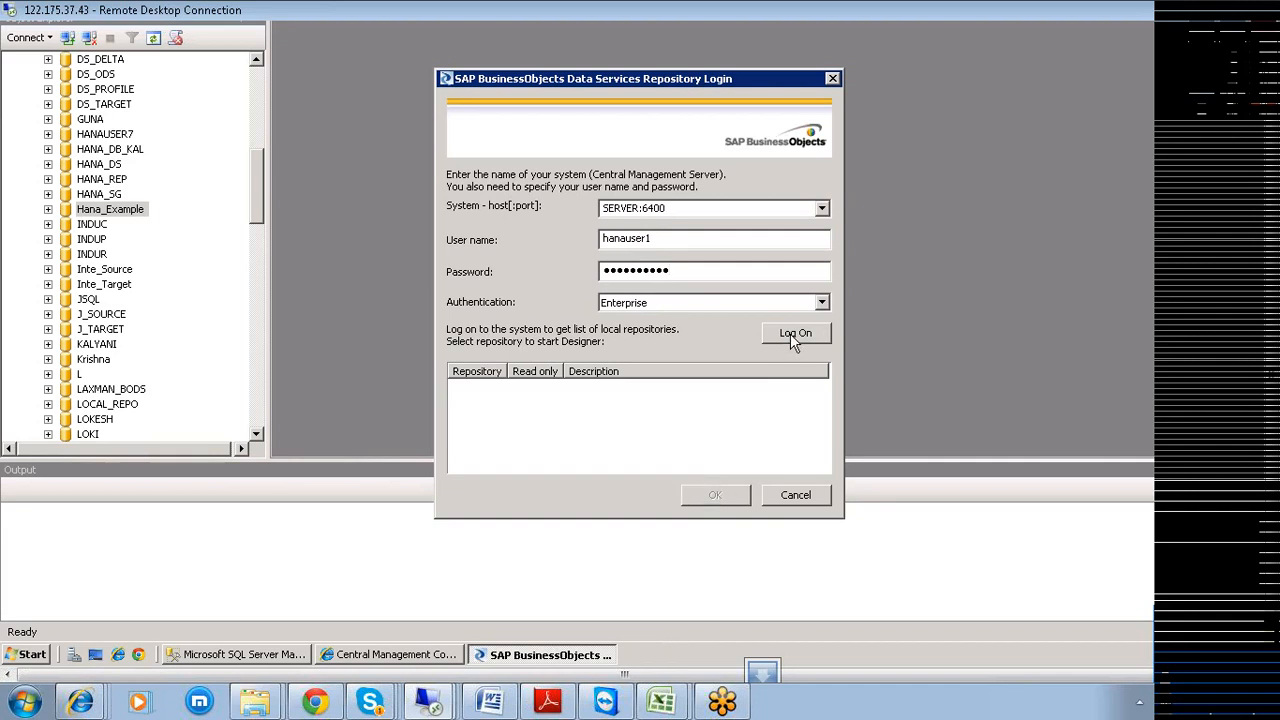
{"action": "left_click", "coordinate": [792, 338]}
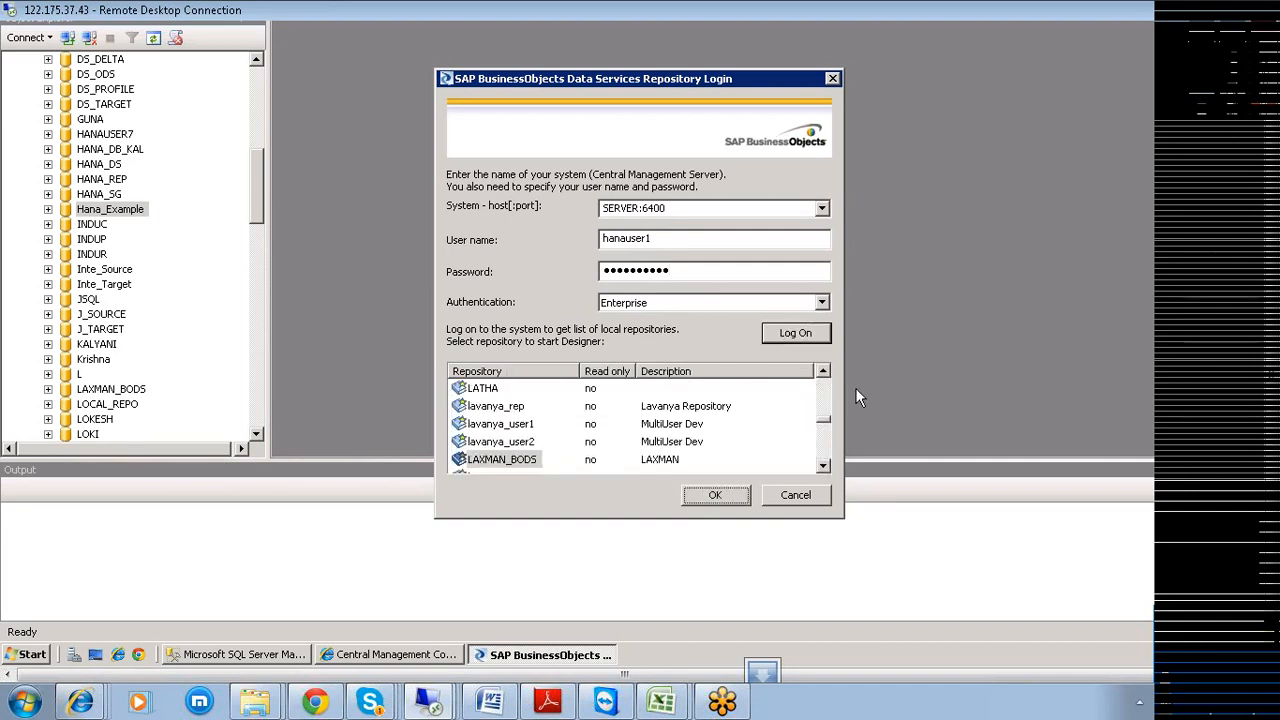
Select the Hana_Example repository and open Designer on it.
{"action": "left_click", "coordinate": [826, 441]}
{"action": "mouse_move", "coordinate": [826, 434]}
{"action": "left_mouse_down"}
{"action": "mouse_move", "coordinate": [826, 455]}
{"action": "mouse_move", "coordinate": [826, 409]}
{"action": "left_mouse_up"}
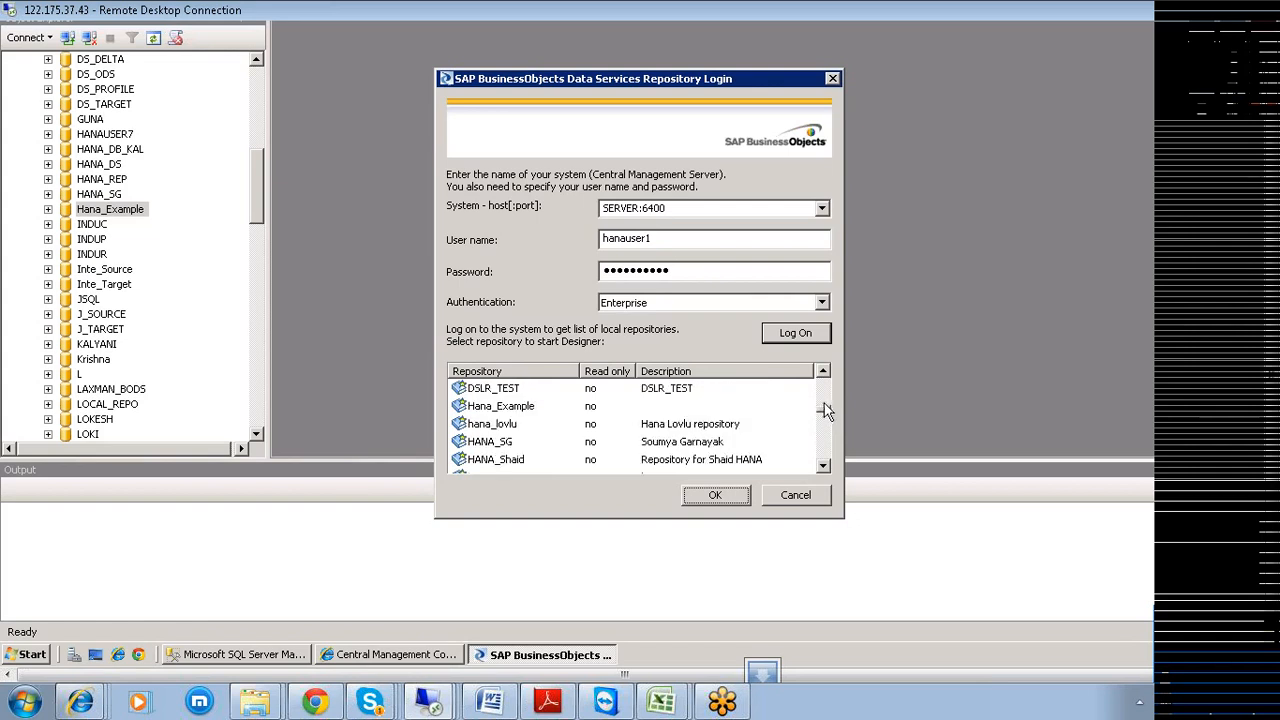
{"action": "left_click", "coordinate": [515, 409]}
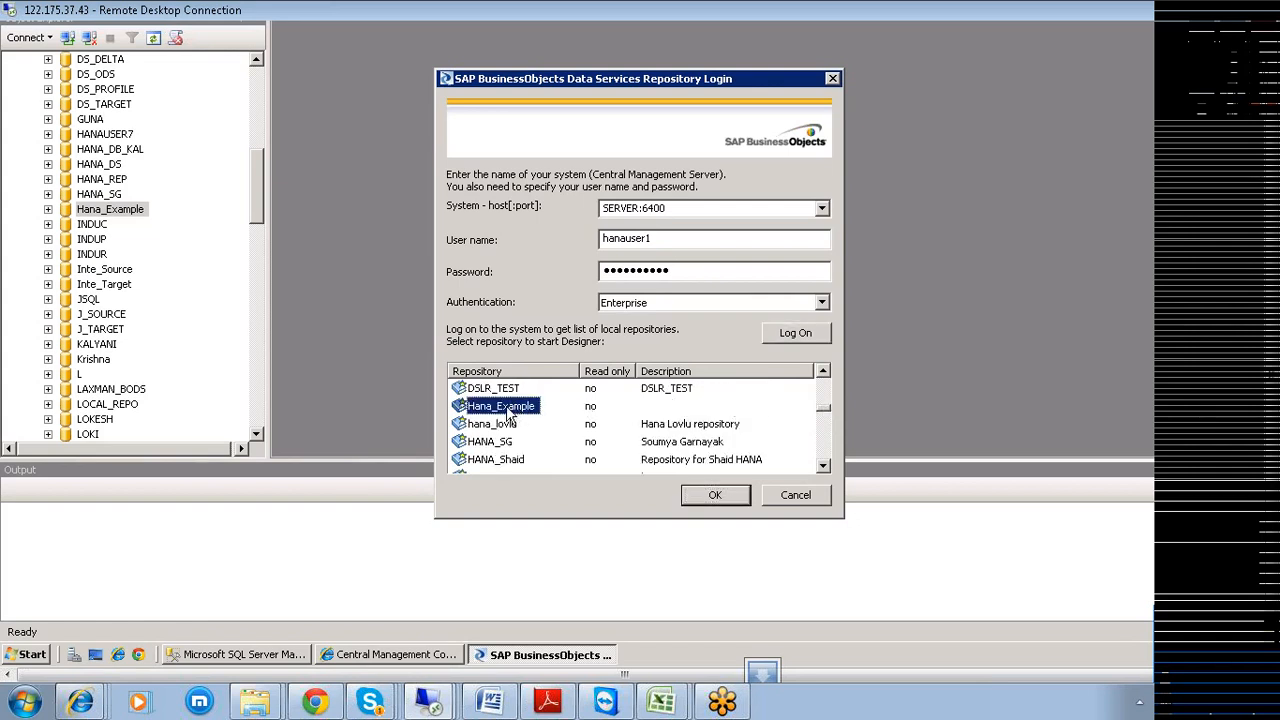
{"action": "left_click", "coordinate": [708, 495]}
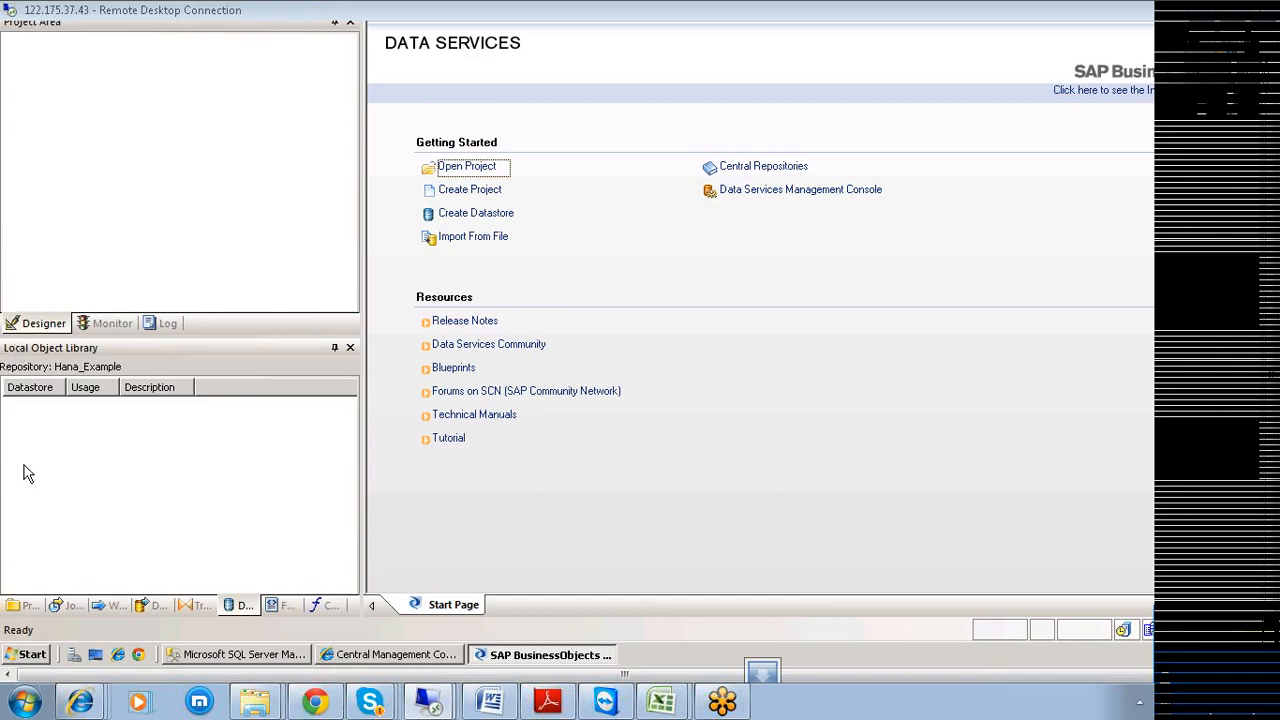
Once Designer has loaded on Hana_Example, bring up the remote Start menu again.
{"action": "left_click", "coordinate": [30, 655]}
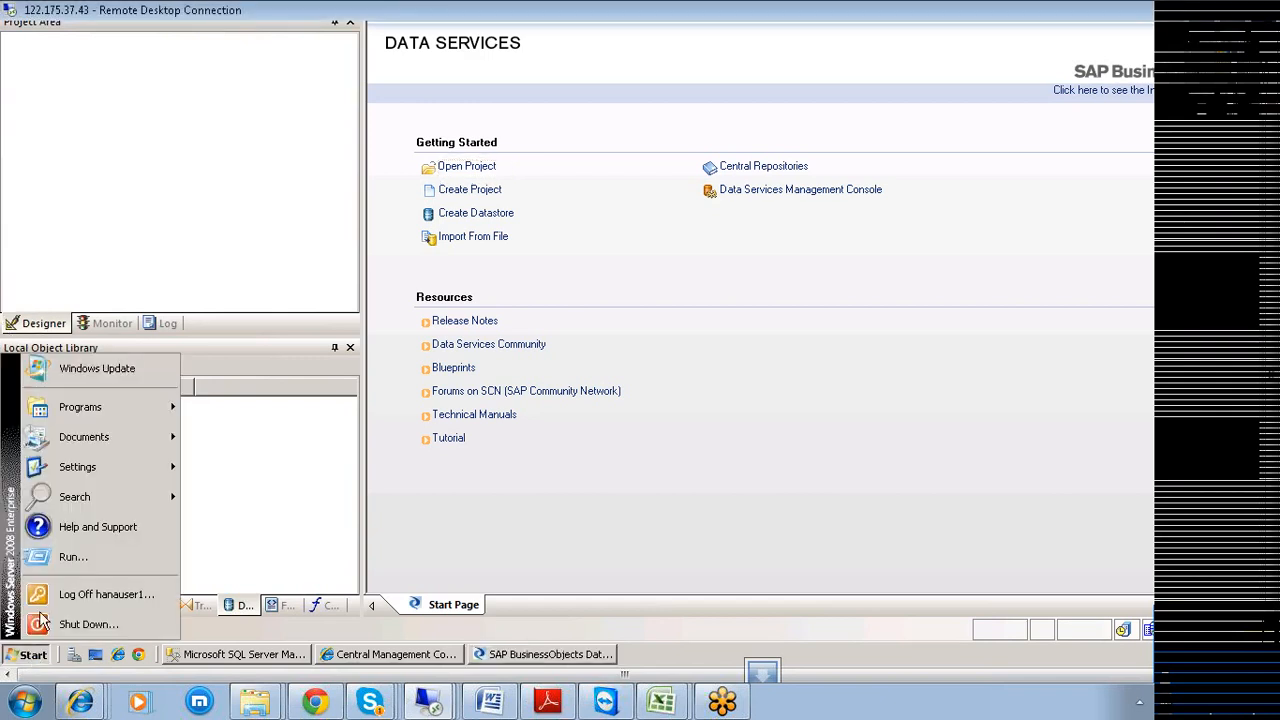
{"action": "mouse_move", "coordinate": [107, 414]}
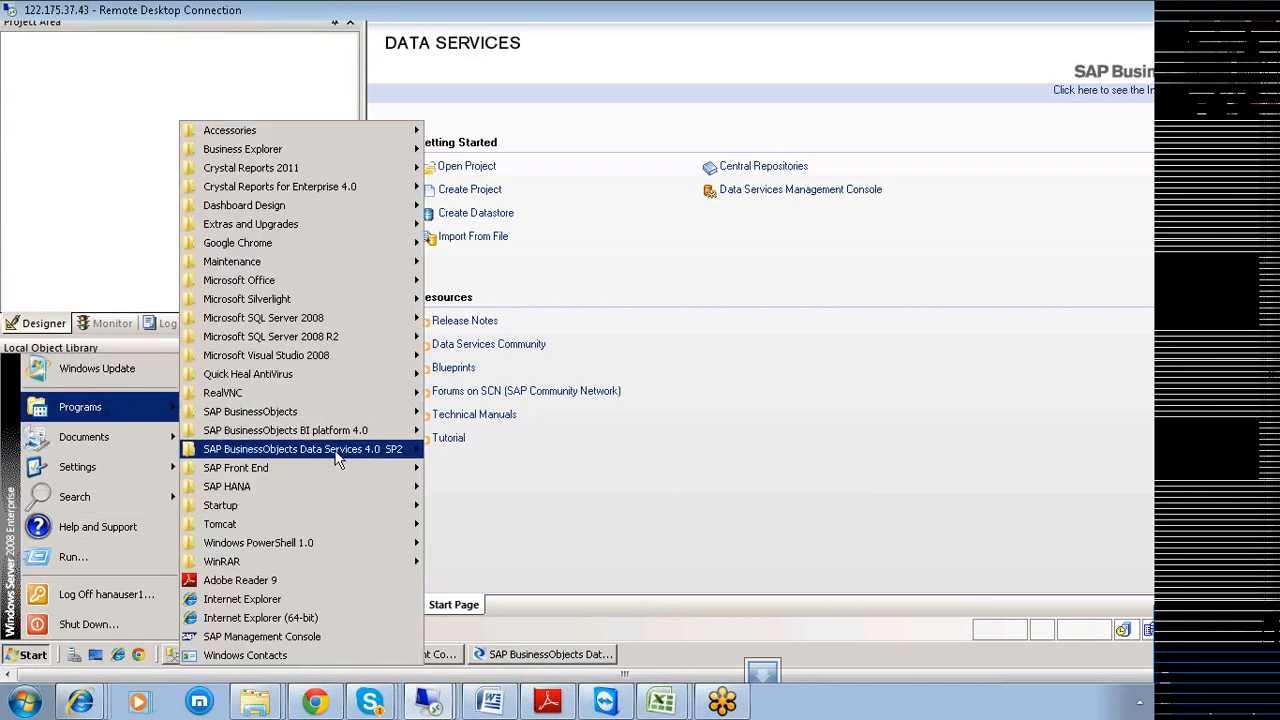
{"action": "mouse_move", "coordinate": [338, 465]}
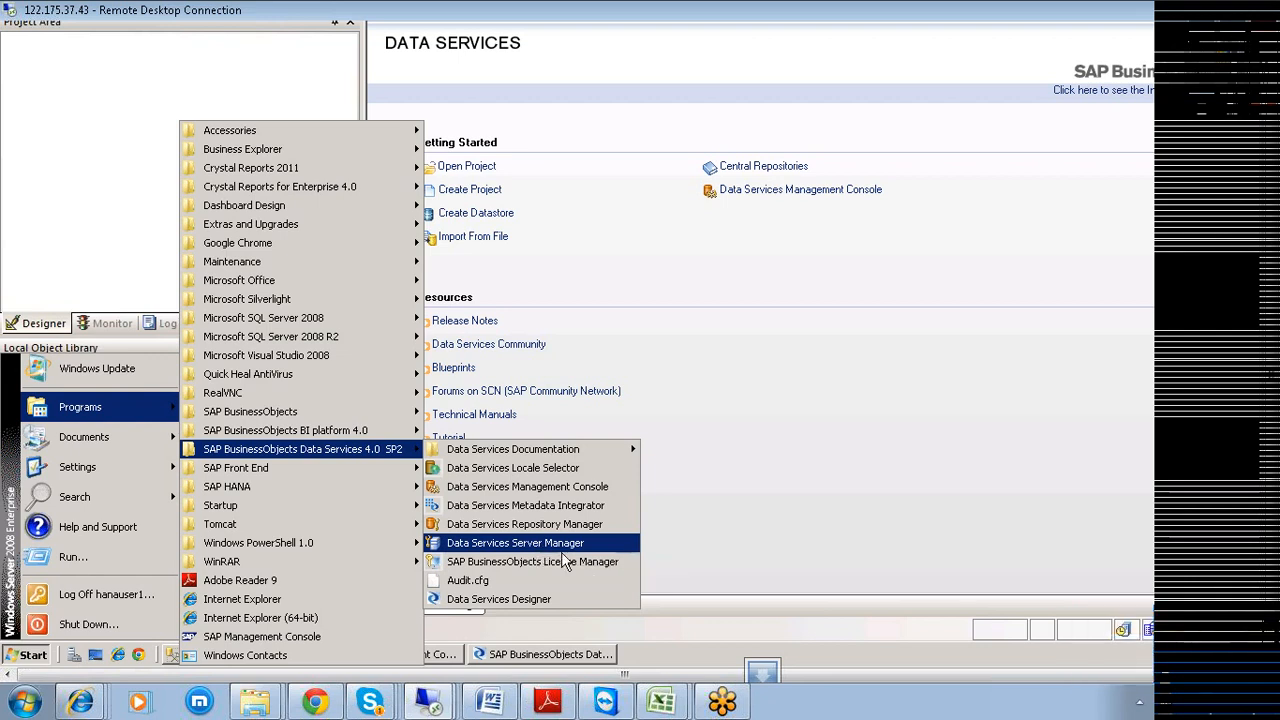
{"action": "mouse_move", "coordinate": [726, 702]}
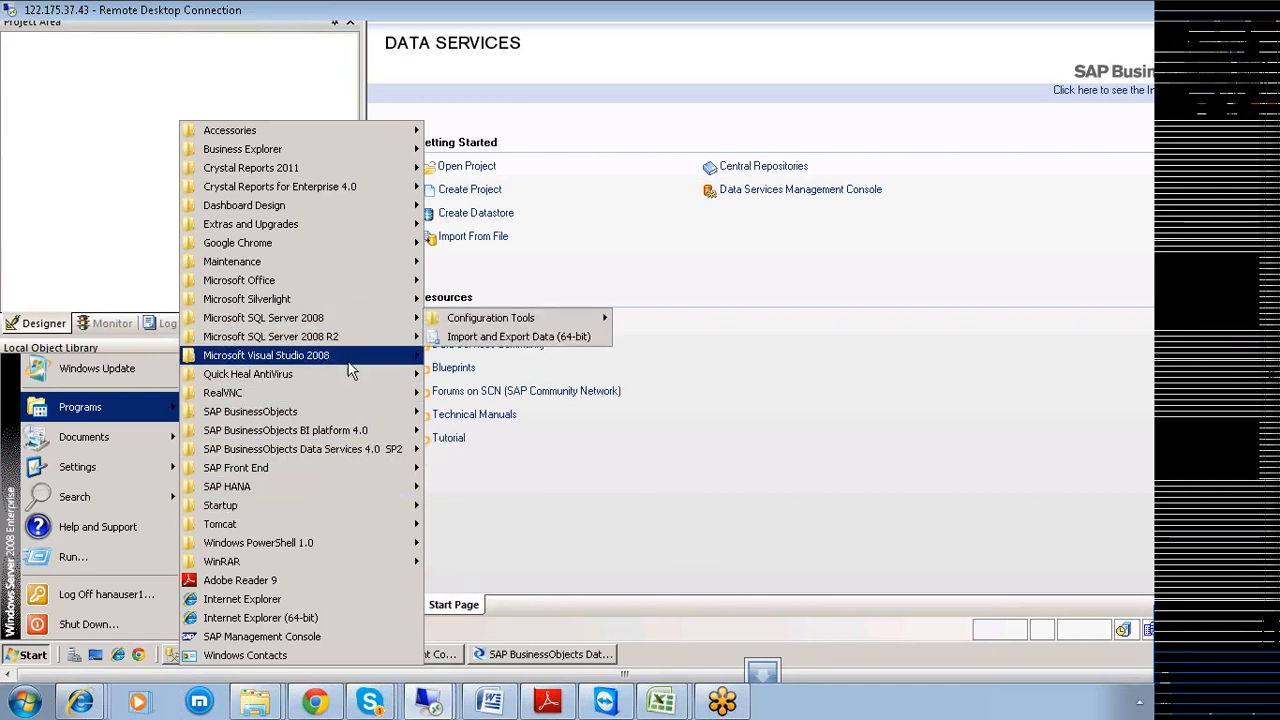
{"action": "mouse_move", "coordinate": [356, 429]}
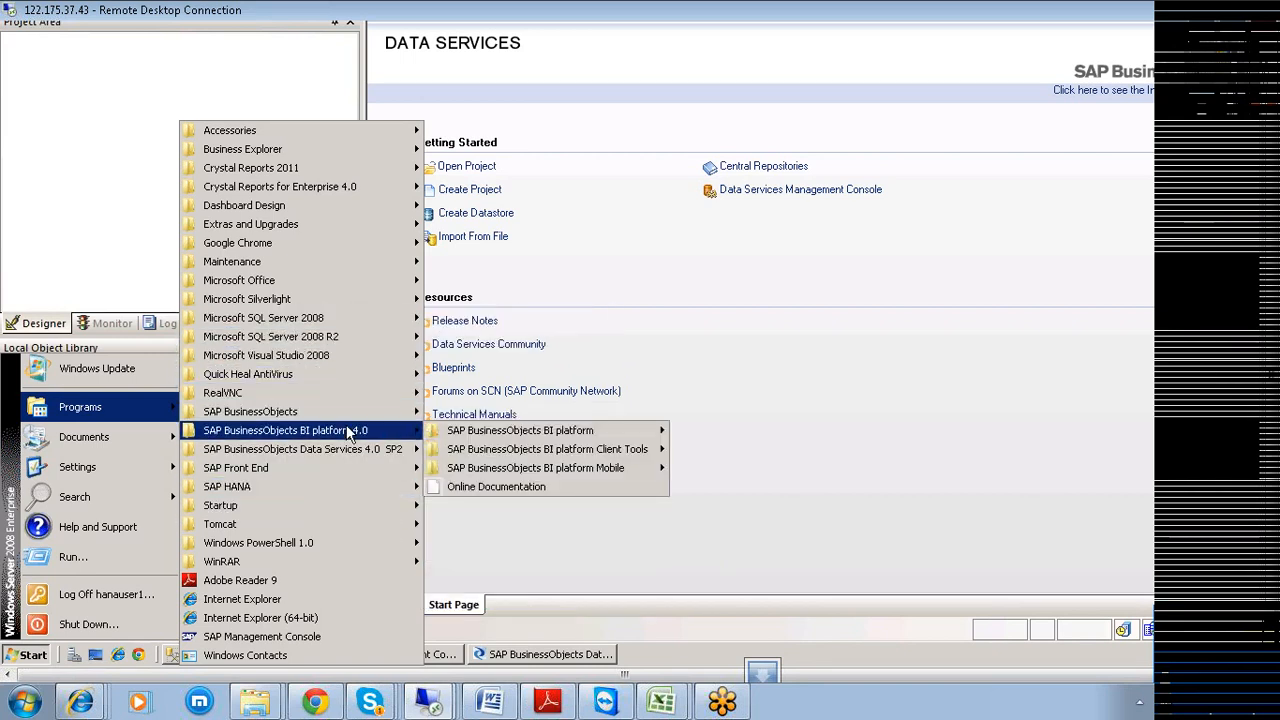
{"action": "mouse_move", "coordinate": [550, 449]}
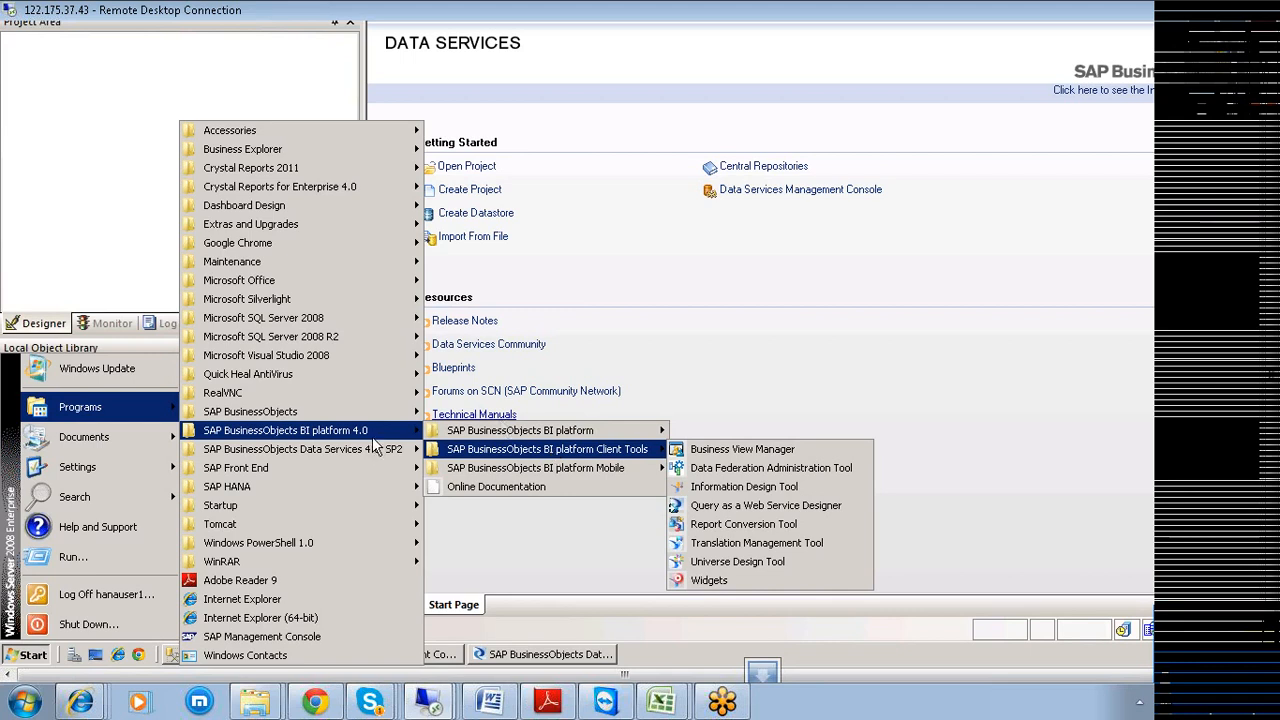
{"action": "mouse_move", "coordinate": [470, 436]}
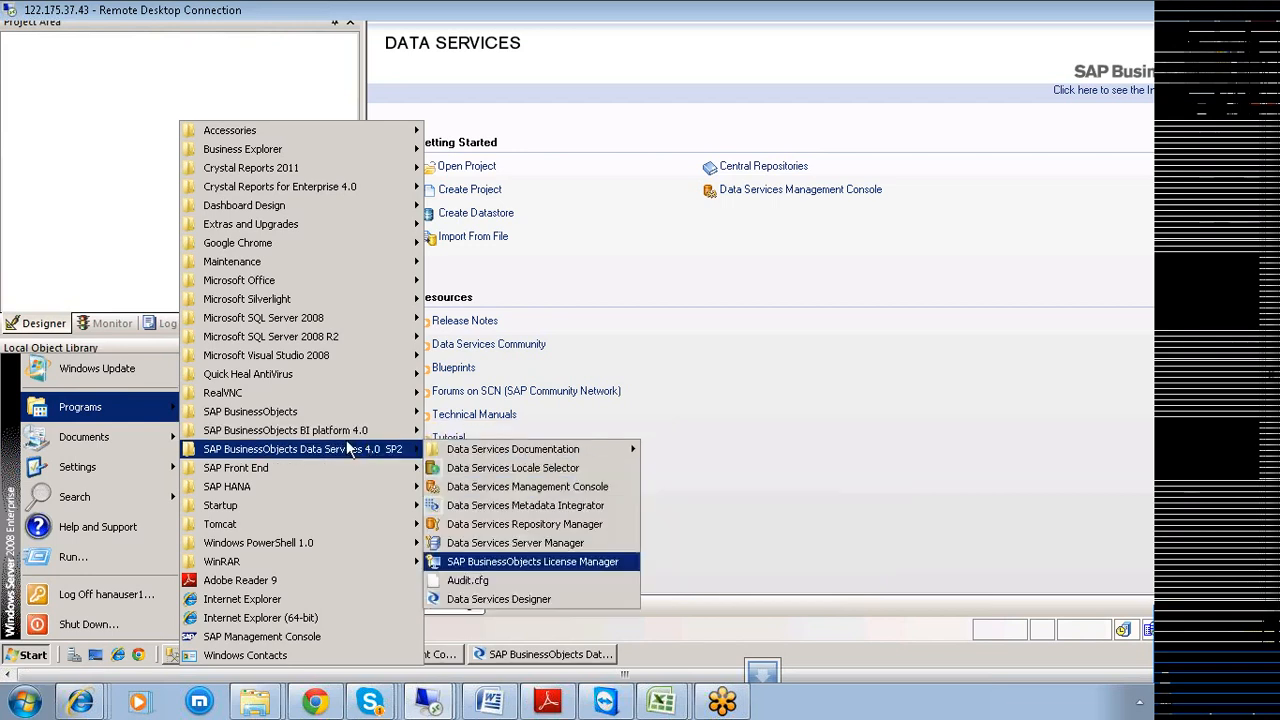
{"action": "mouse_move", "coordinate": [308, 427]}
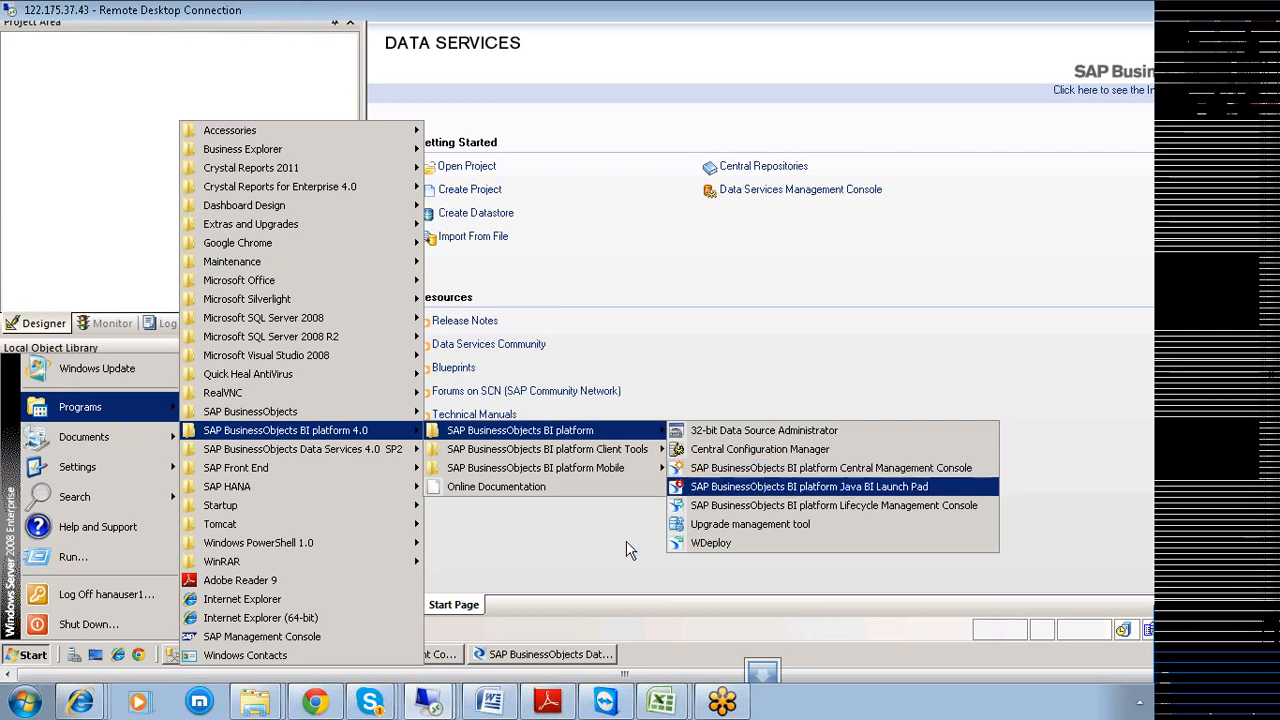
{"action": "left_click", "coordinate": [528, 660]}
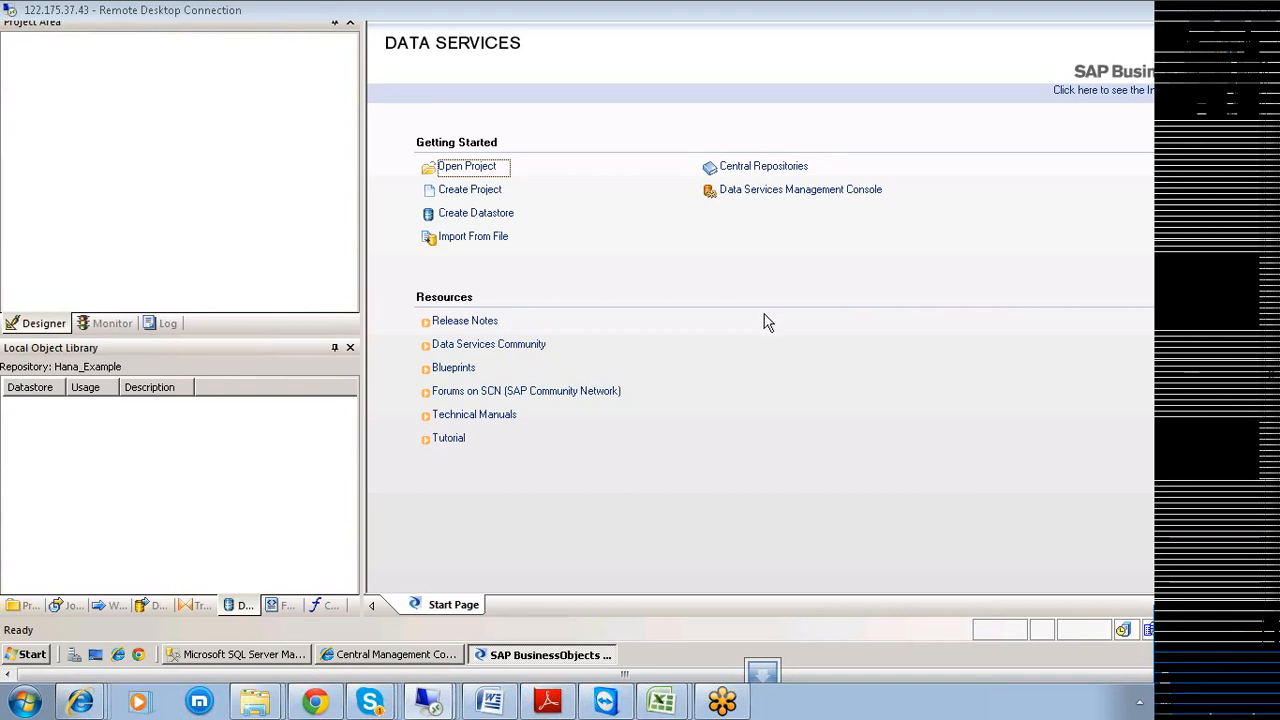
Bring Book1 to the front, widen column A, turn off Scroll Lock and select cell A34.
{"action": "mouse_move", "coordinate": [665, 700]}
{"action": "left_click", "coordinate": [660, 632]}
{"action": "scroll", "coordinate": [549, 543], "scroll_direction": "down", "scroll_amount": 7}
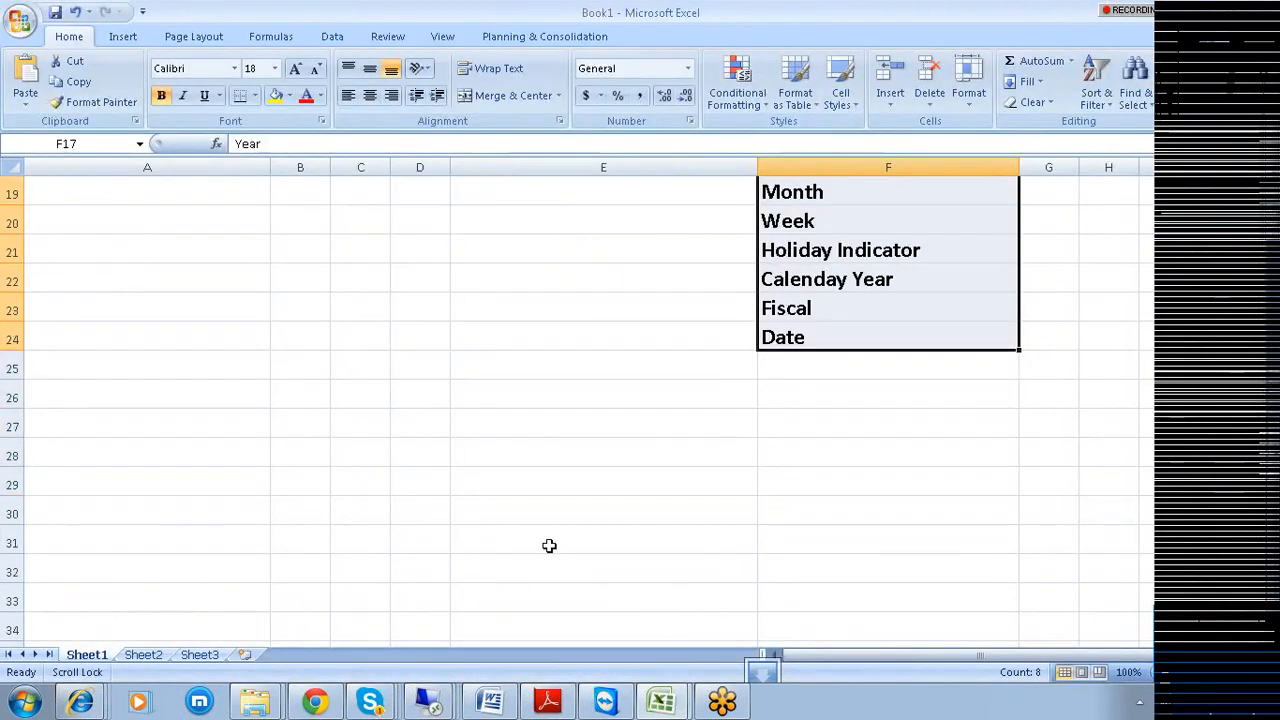
{"action": "left_click_drag", "start_coordinate": [270, 167], "coordinate": [629, 167]}
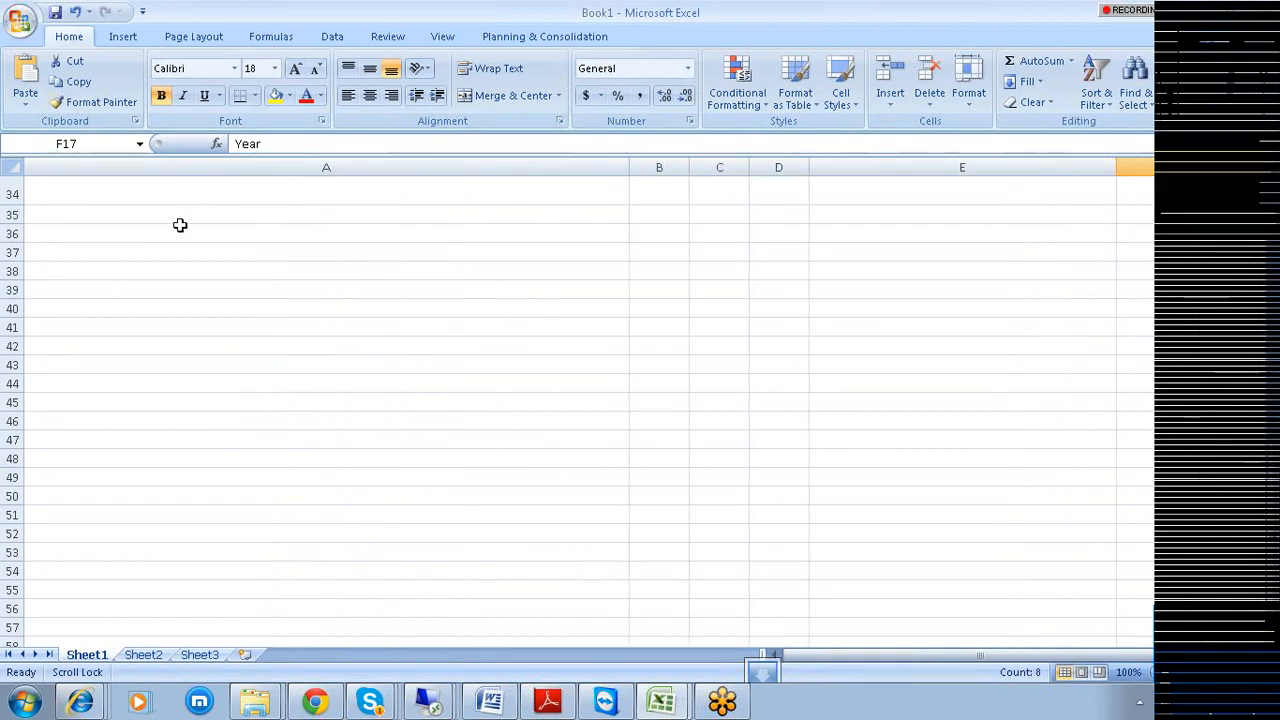
{"action": "left_click", "coordinate": [180, 228]}
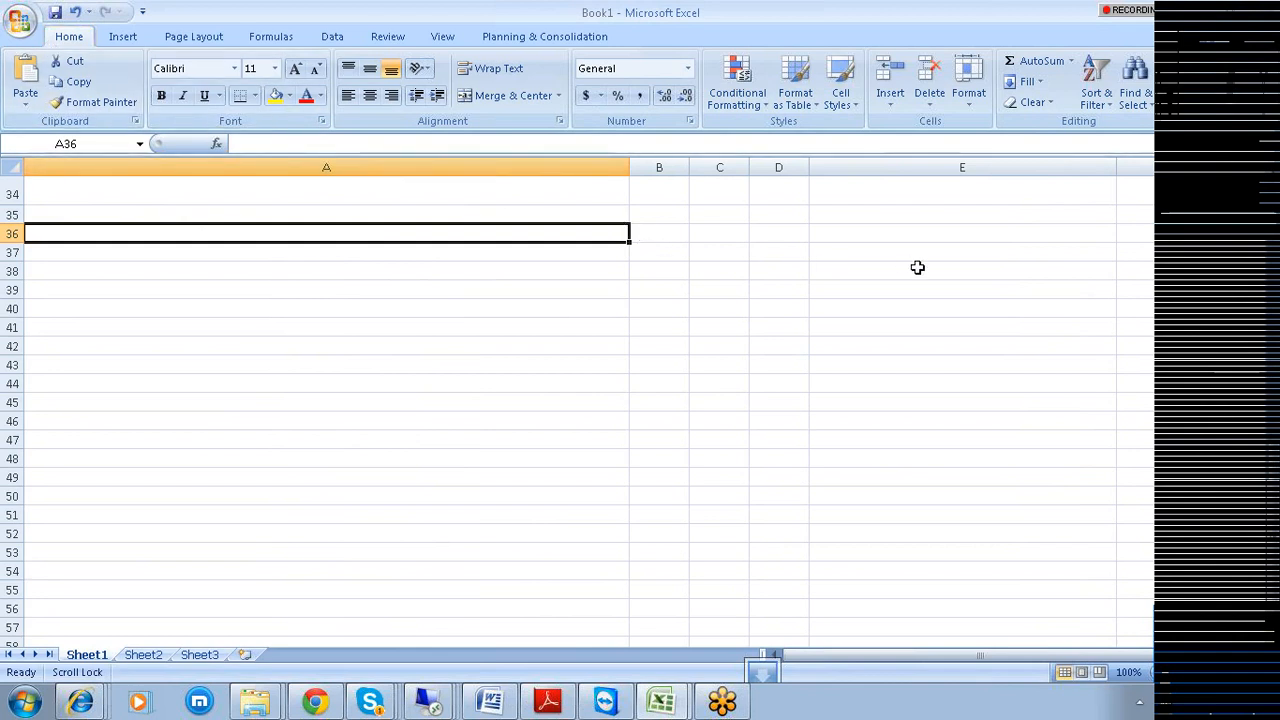
{"action": "key", "text": "super+r"}
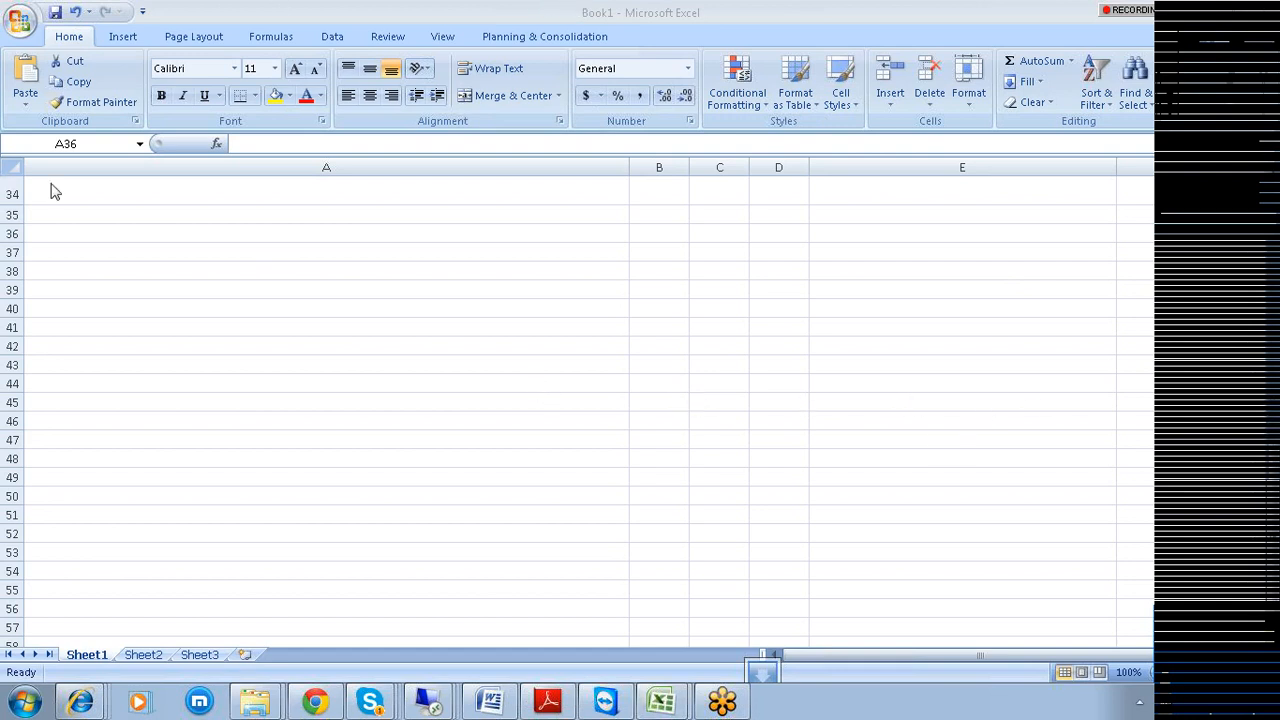
{"action": "left_click", "coordinate": [175, 188]}
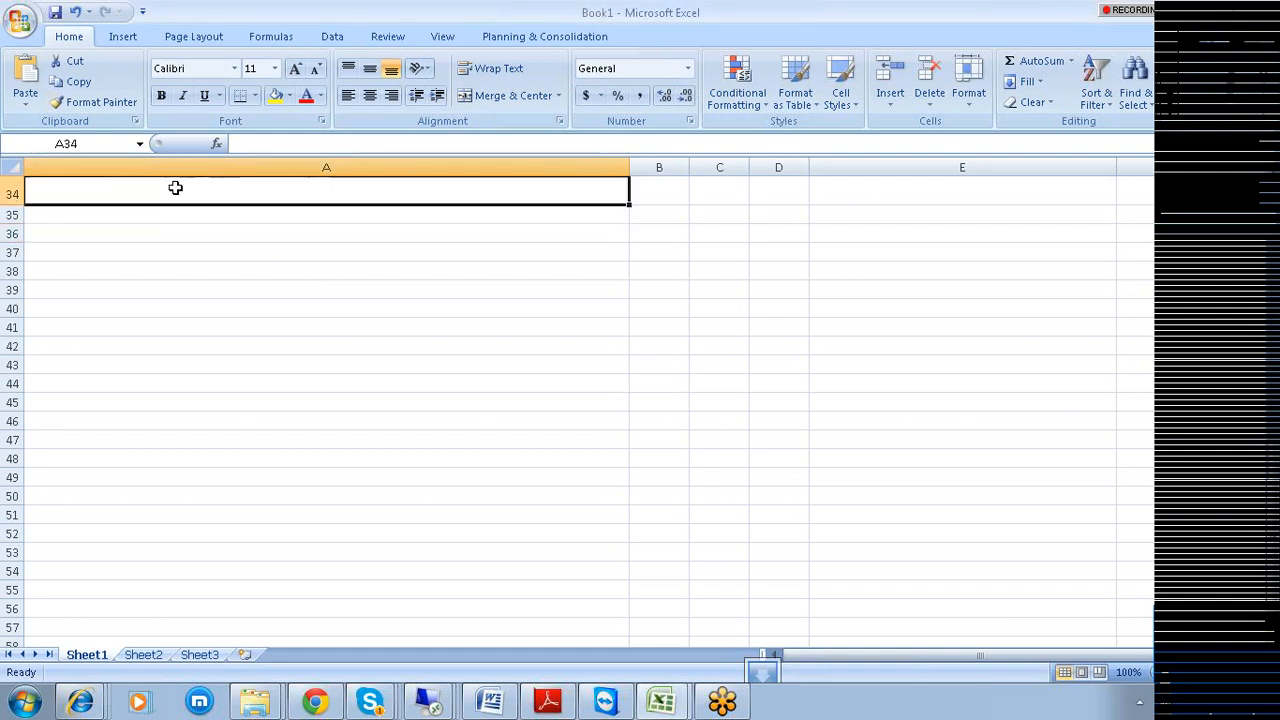
Enter the heading 'Created a Repository' in cell A34.
{"action": "type", "text": "Creates"}
{"action": "key", "text": "BackSpace"}
{"action": "type", "text": "DS"}
{"action": "key", "text": "BackSpace"}
{"action": "key", "text": "BackSpace"}
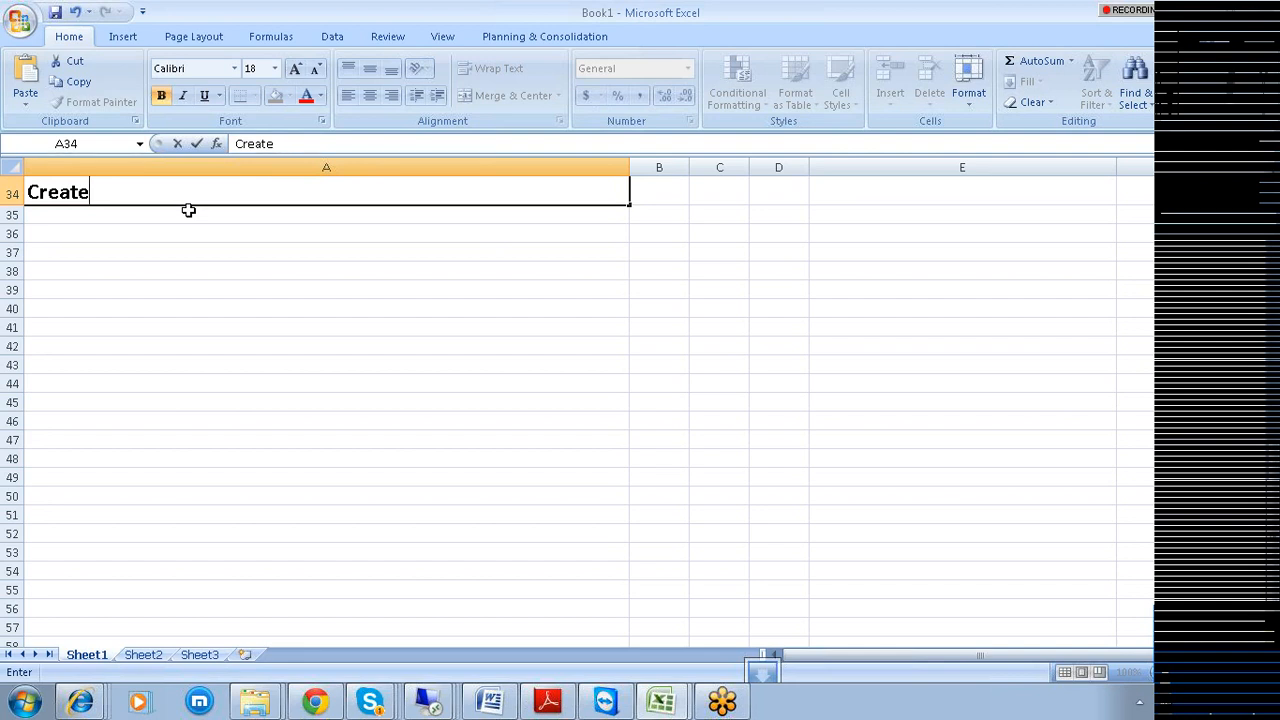
{"action": "type", "text": "d a Rep"}
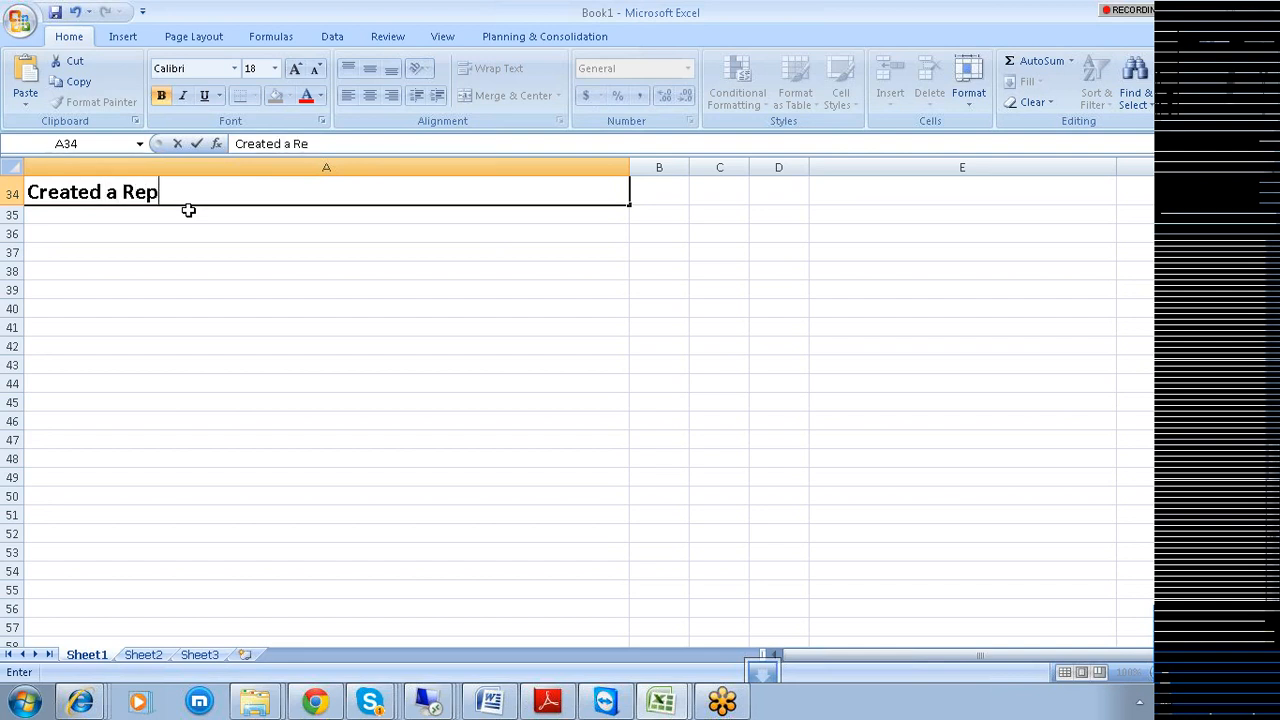
{"action": "type", "text": "ository"}
{"action": "key", "text": "Return"}
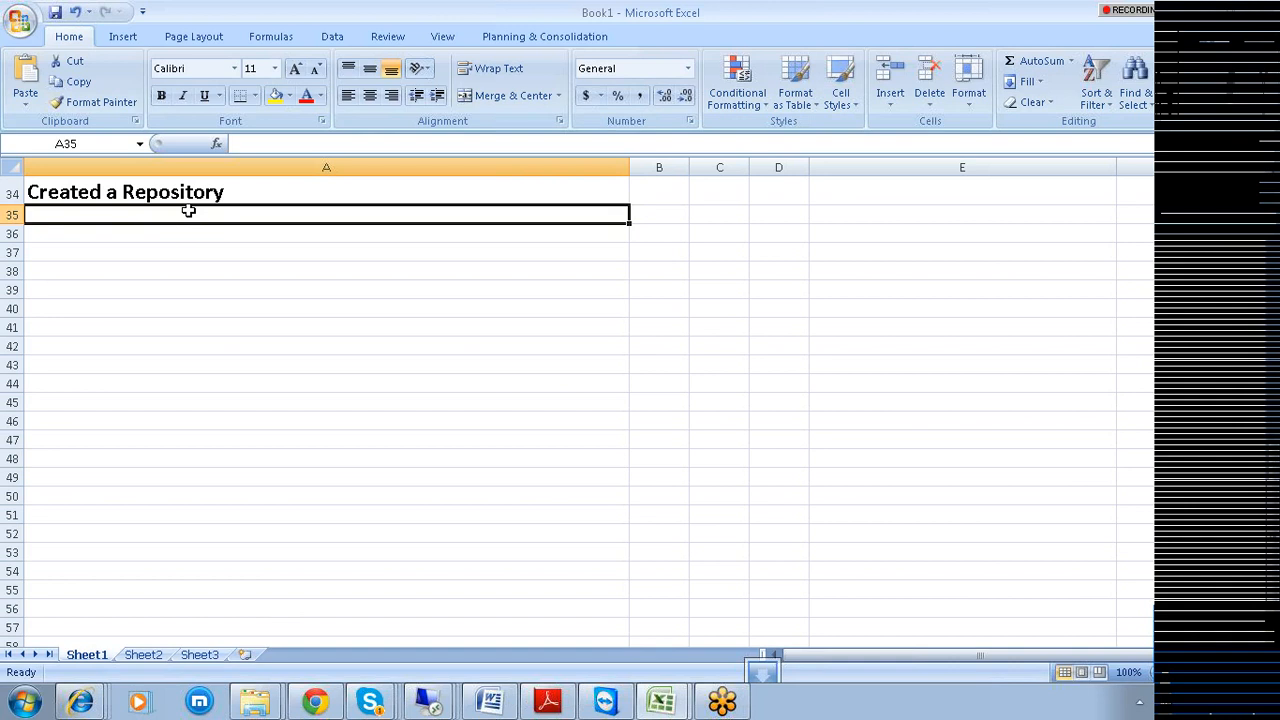
Enter 'Associated a Job Server to this Repository' in A35 and make it bold.
{"action": "type", "text": "ass"}
{"action": "key", "text": "BackSpace"}
{"action": "key", "text": "BackSpace"}
{"action": "key", "text": "BackSpace"}
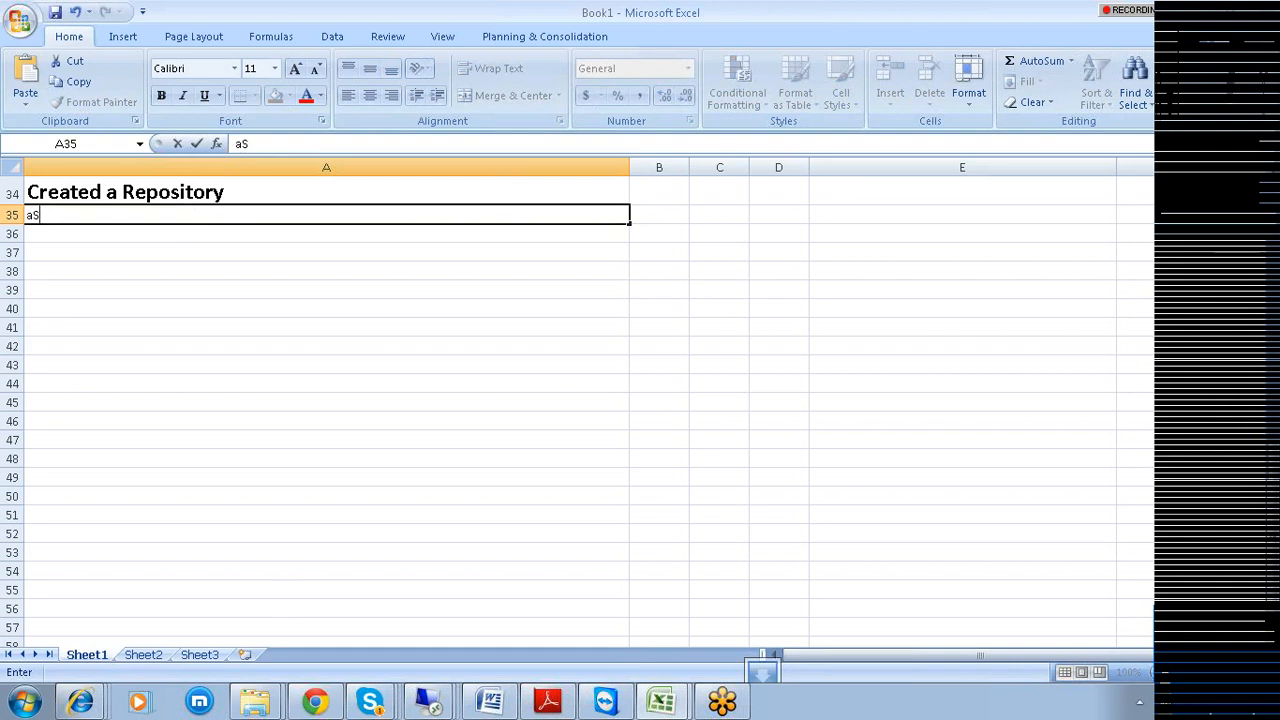
{"action": "type", "text": "Associated a Job Server t o"}
{"action": "key", "text": "BackSpace"}
{"action": "key", "text": "BackSpace"}
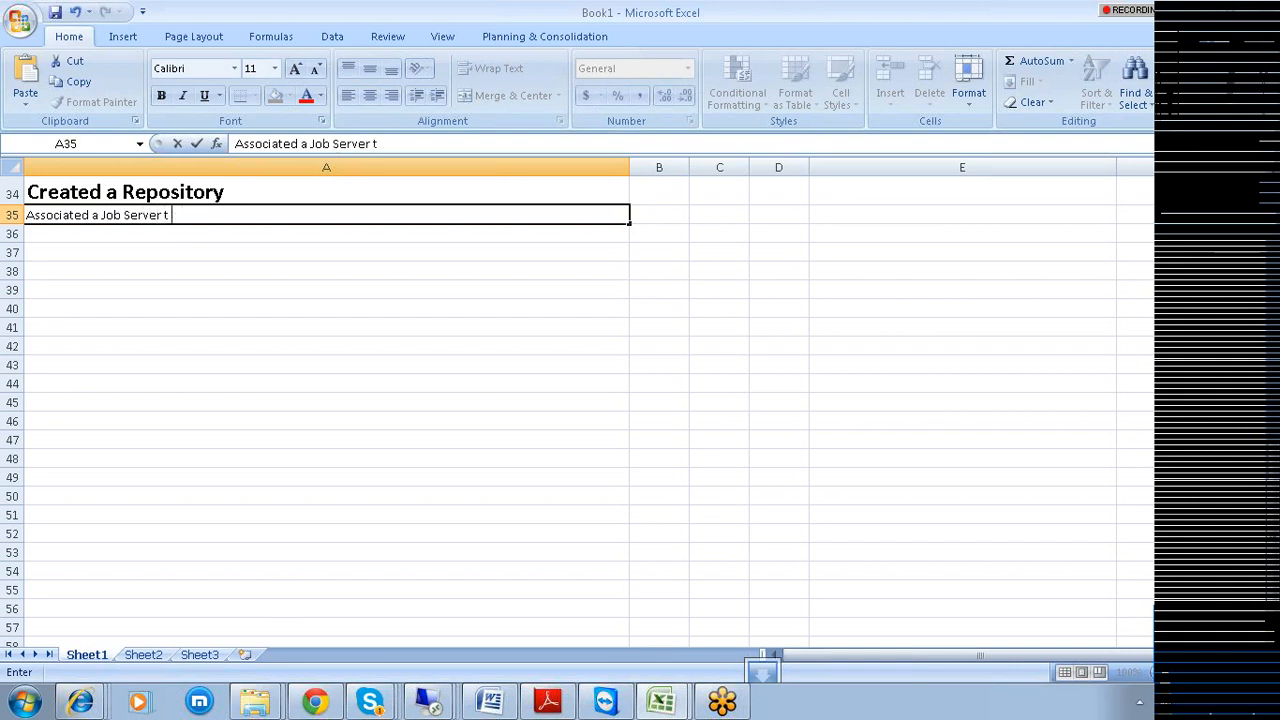
{"action": "type", "text": "o this Repo"}
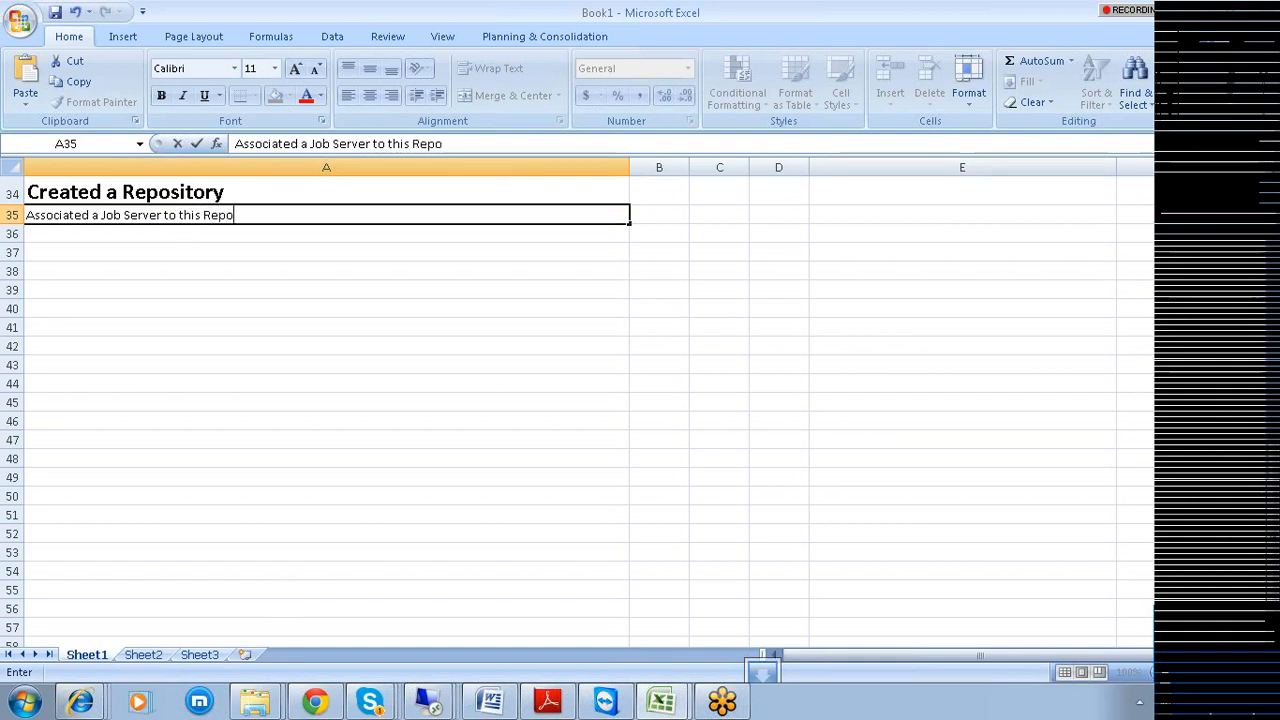
{"action": "type", "text": "sitory"}
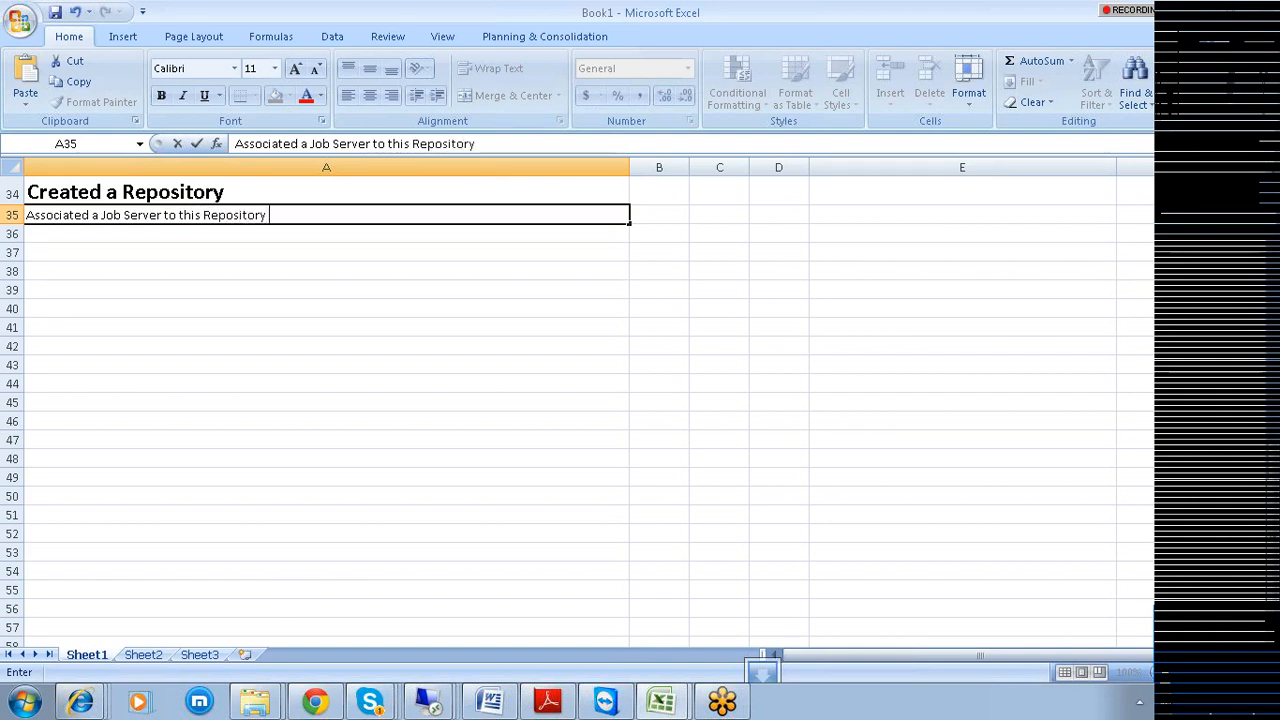
{"action": "left_click", "coordinate": [229, 362]}
{"action": "left_click", "coordinate": [101, 217]}
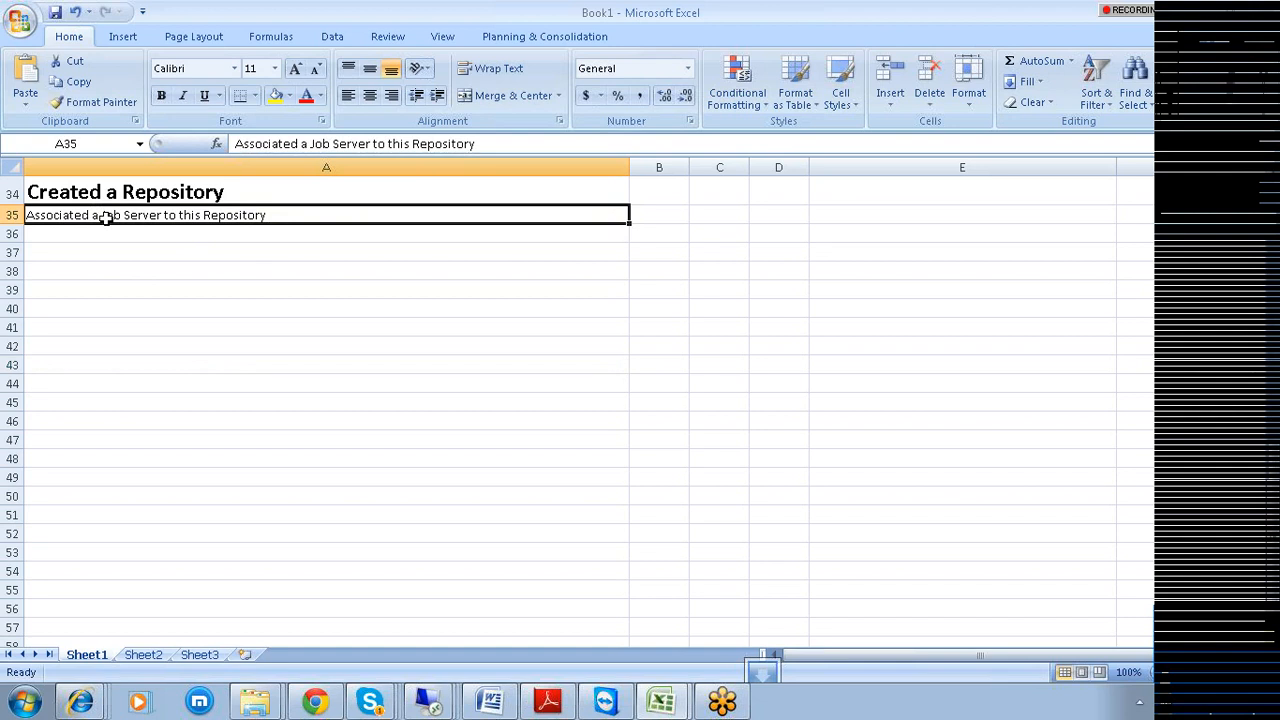
{"action": "left_click", "coordinate": [162, 100]}
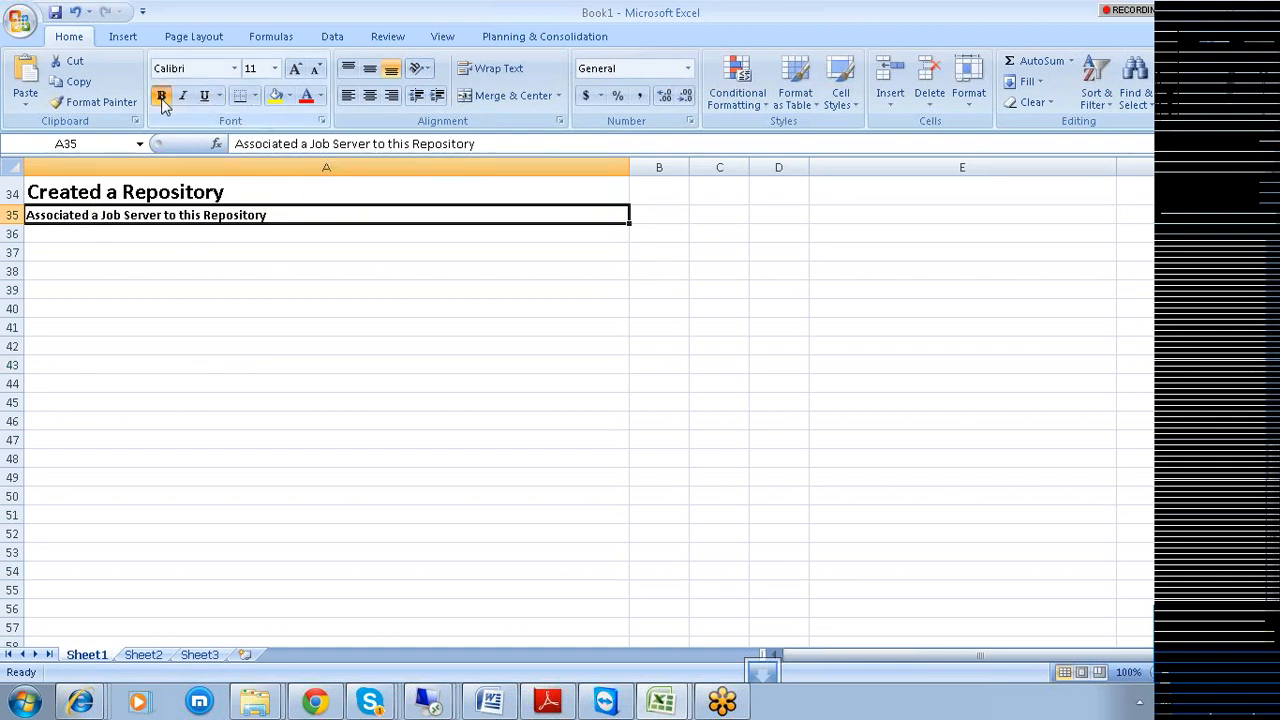
{"action": "left_click", "coordinate": [125, 233]}
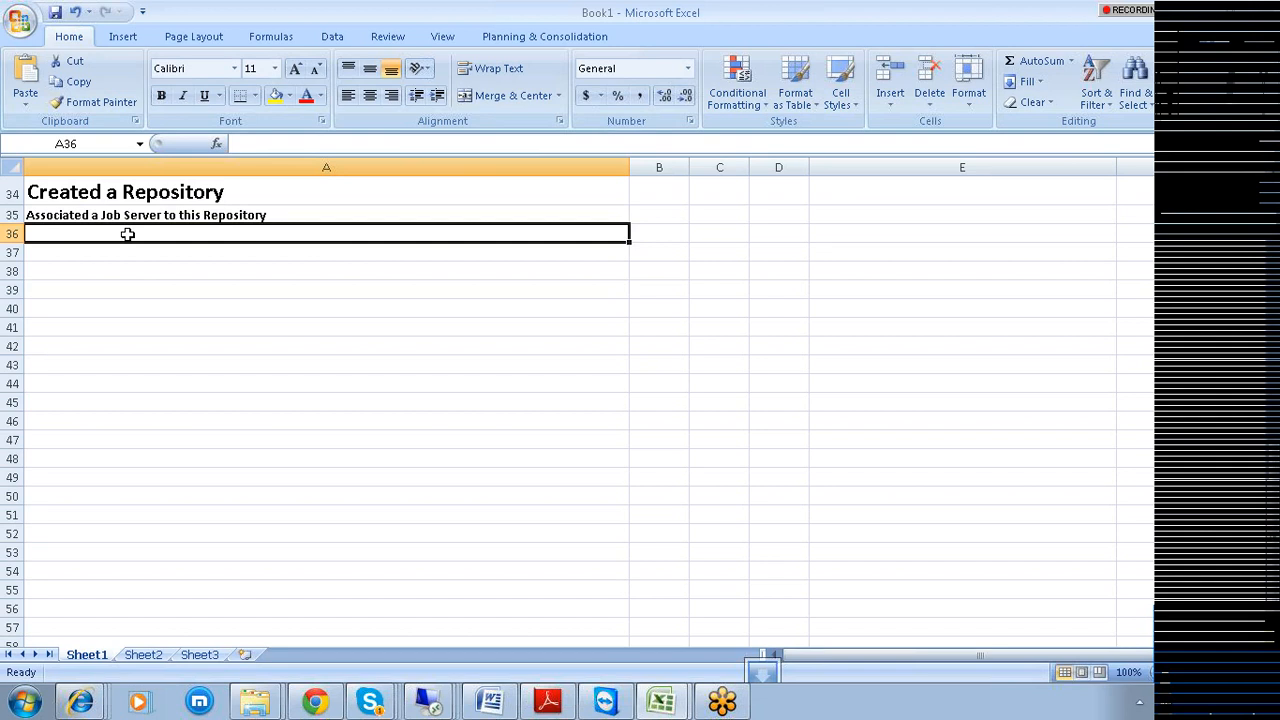
Add the note 'Restarted the JobServices' in column A.
{"action": "type", "text": "Res"}
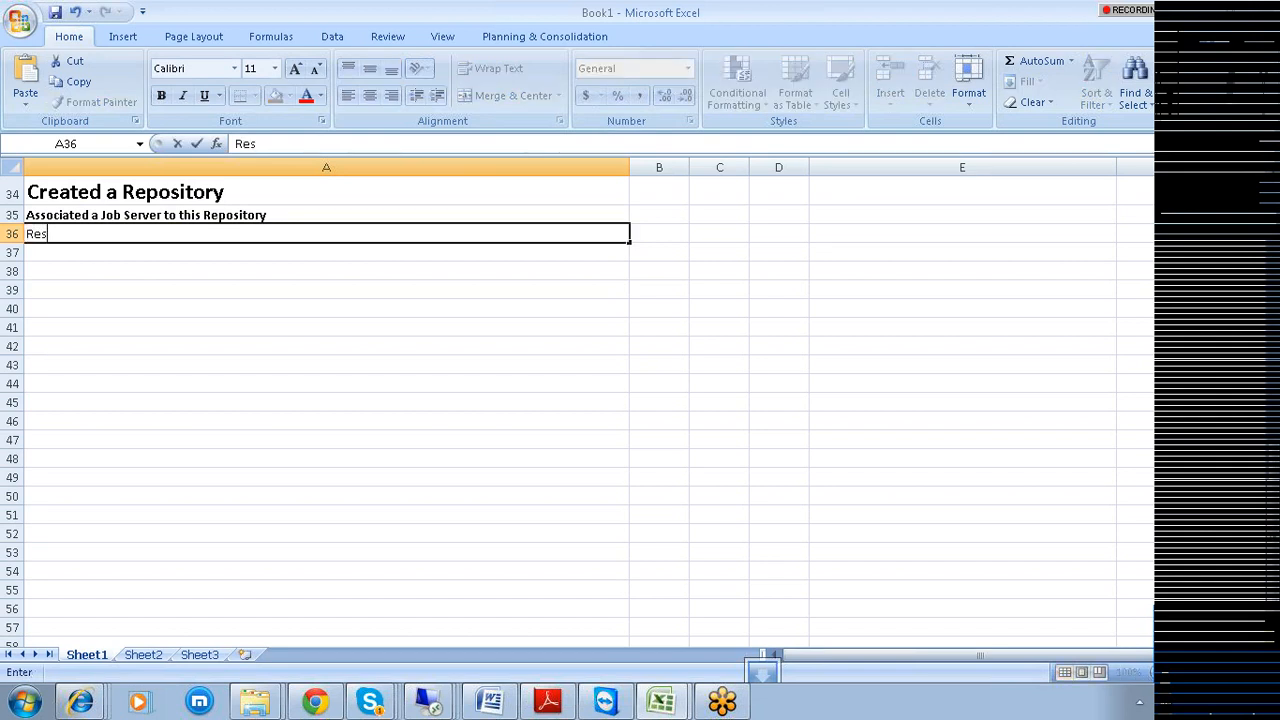
{"action": "type", "text": "tarted the"}
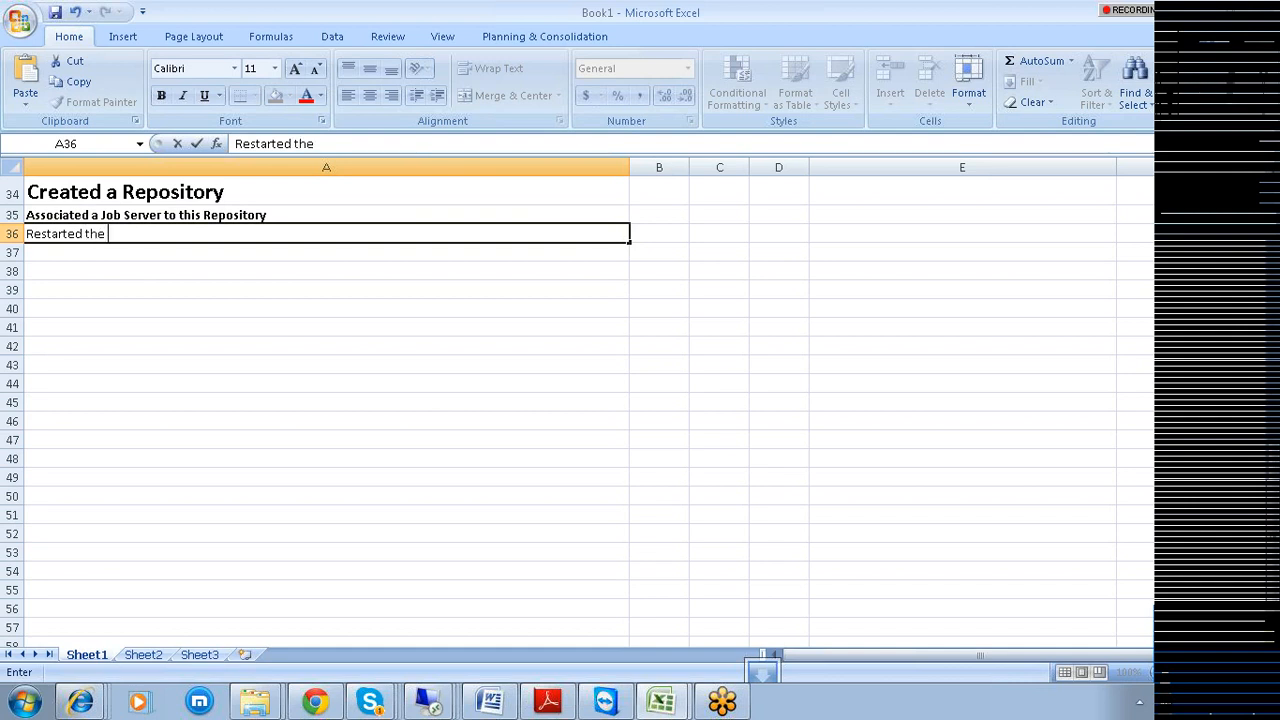
{"action": "type", "text": " Jo B"}
{"action": "key", "text": "BackSpace"}
{"action": "key", "text": "BackSpace"}
{"action": "type", "text": "b"}
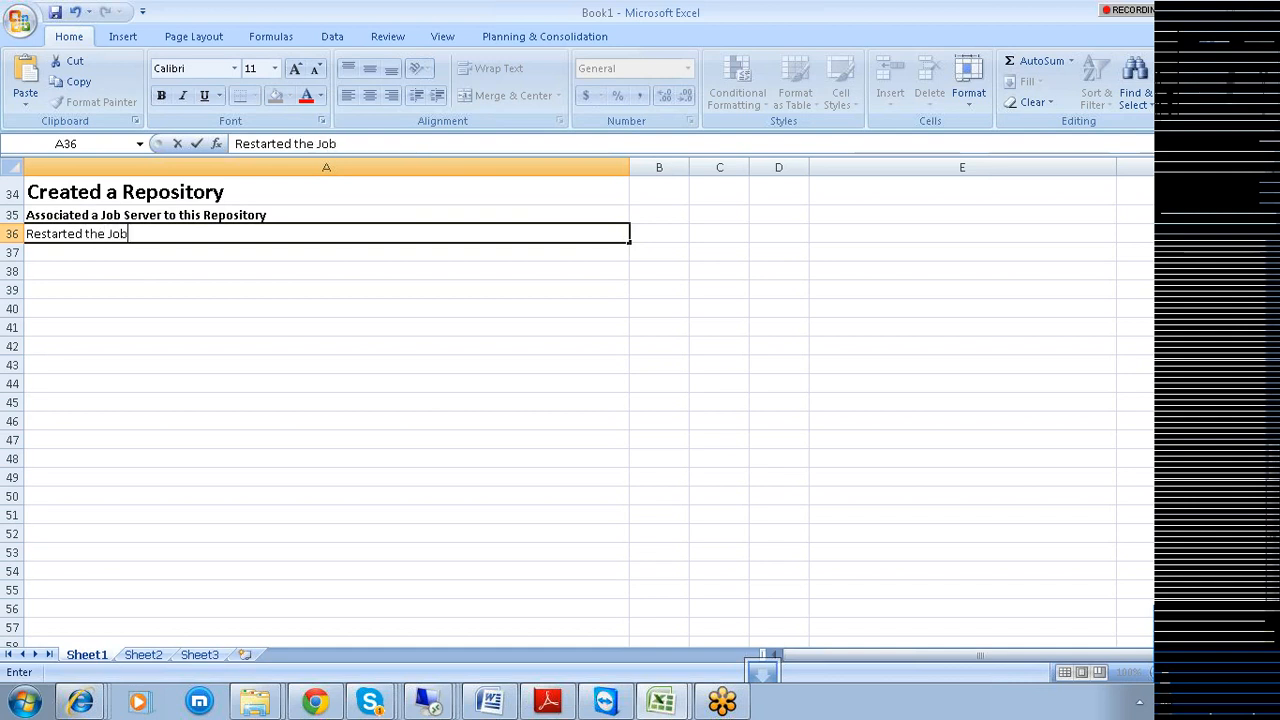
{"action": "type", "text": "Services"}
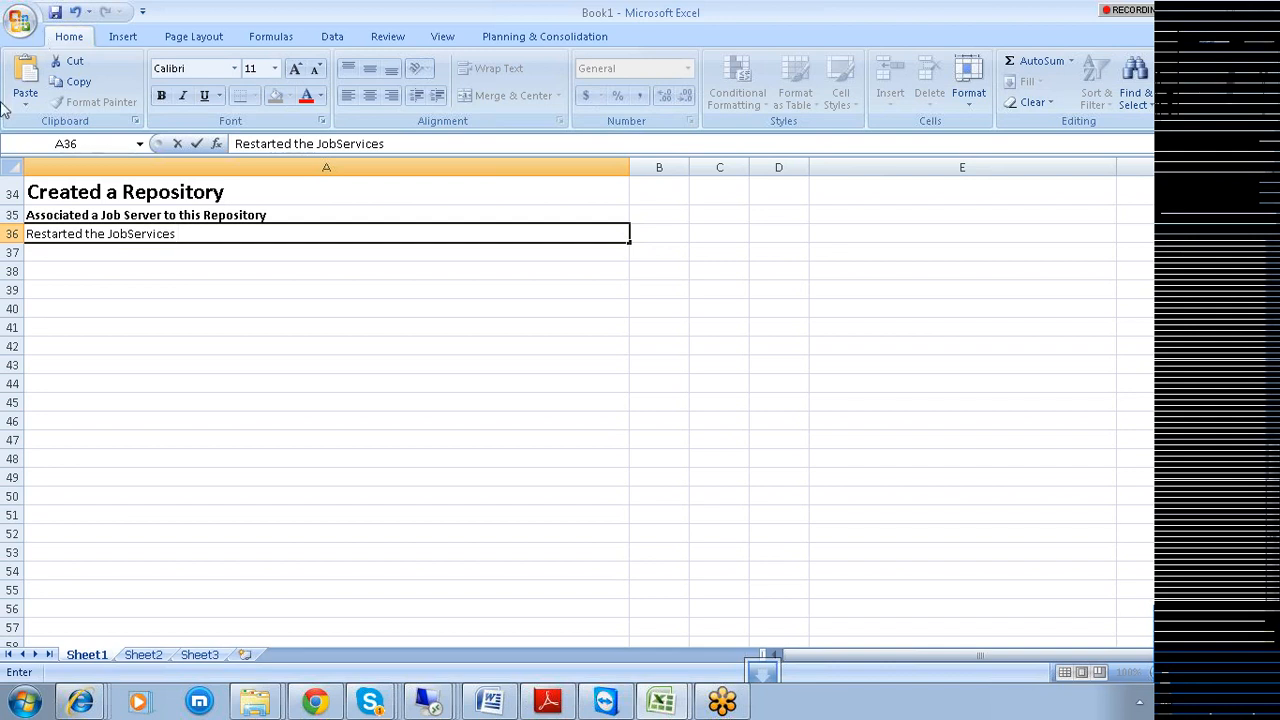
{"action": "left_click", "coordinate": [53, 250]}
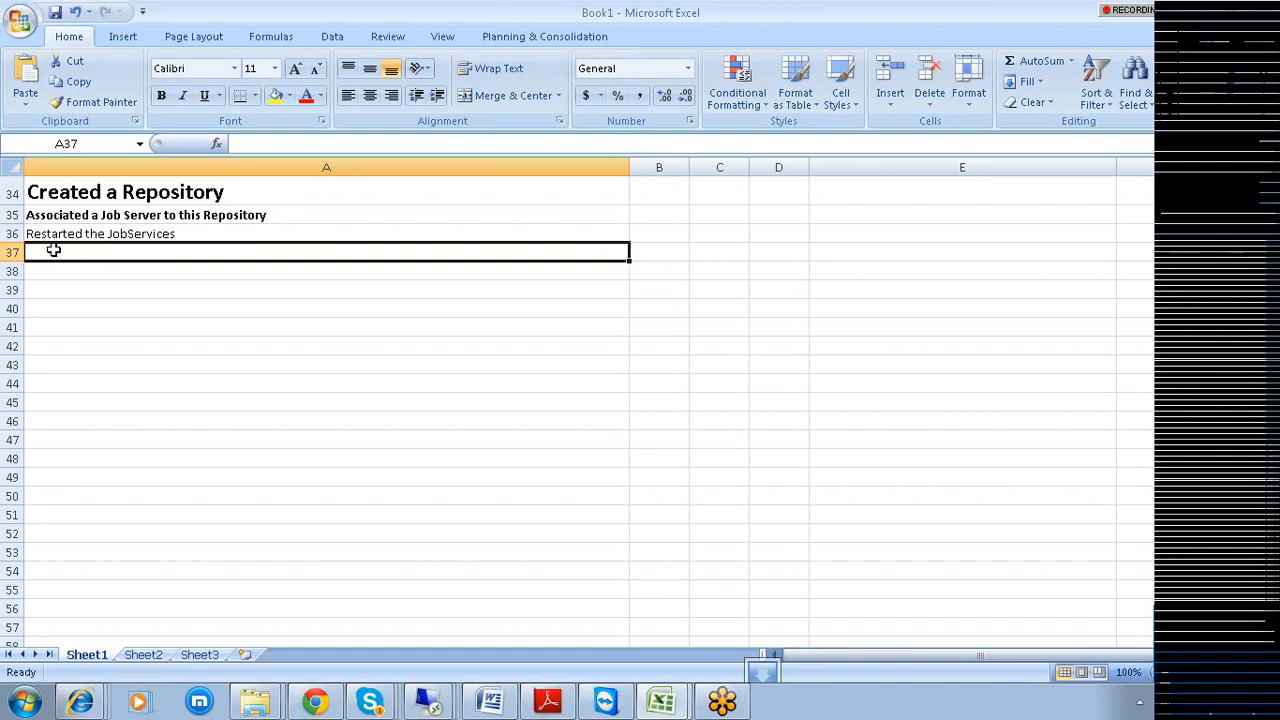
Add the notes 'CMC - Central Man Console' and 'Configured the repositiry to BODS' below it.
{"action": "type", "text": "CMC"}
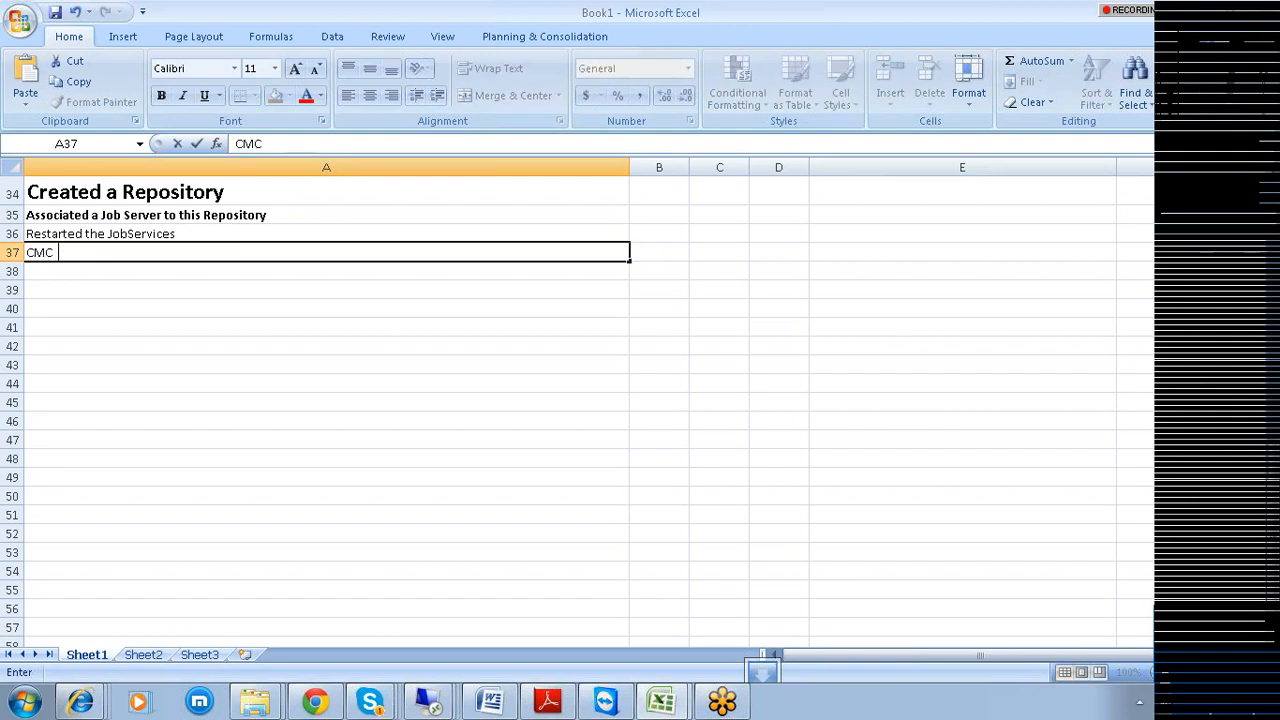
{"action": "type", "text": "  - cENTARAL Man"}
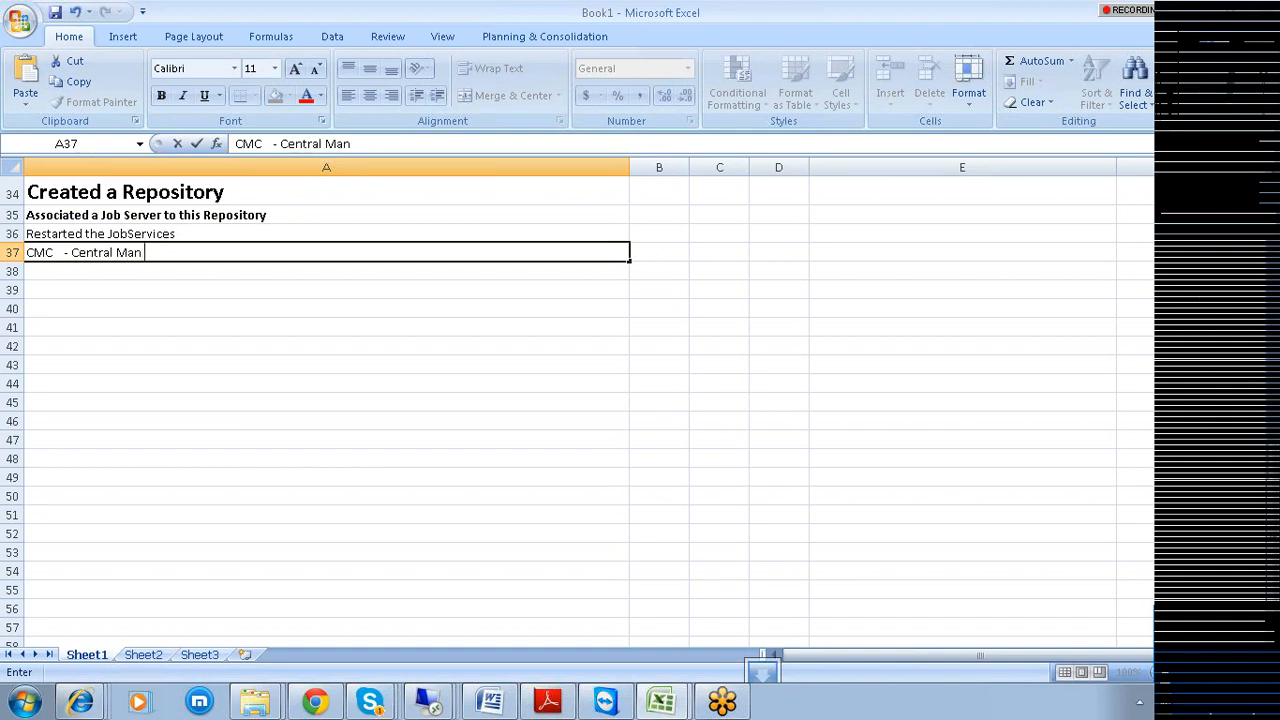
{"action": "type", "text": " Cosi"}
{"action": "key", "text": "BackSpace"}
{"action": "key", "text": "BackSpace"}
{"action": "type", "text": "nsole"}
{"action": "left_click", "coordinate": [36, 270]}
{"action": "type", "text": "Co"}
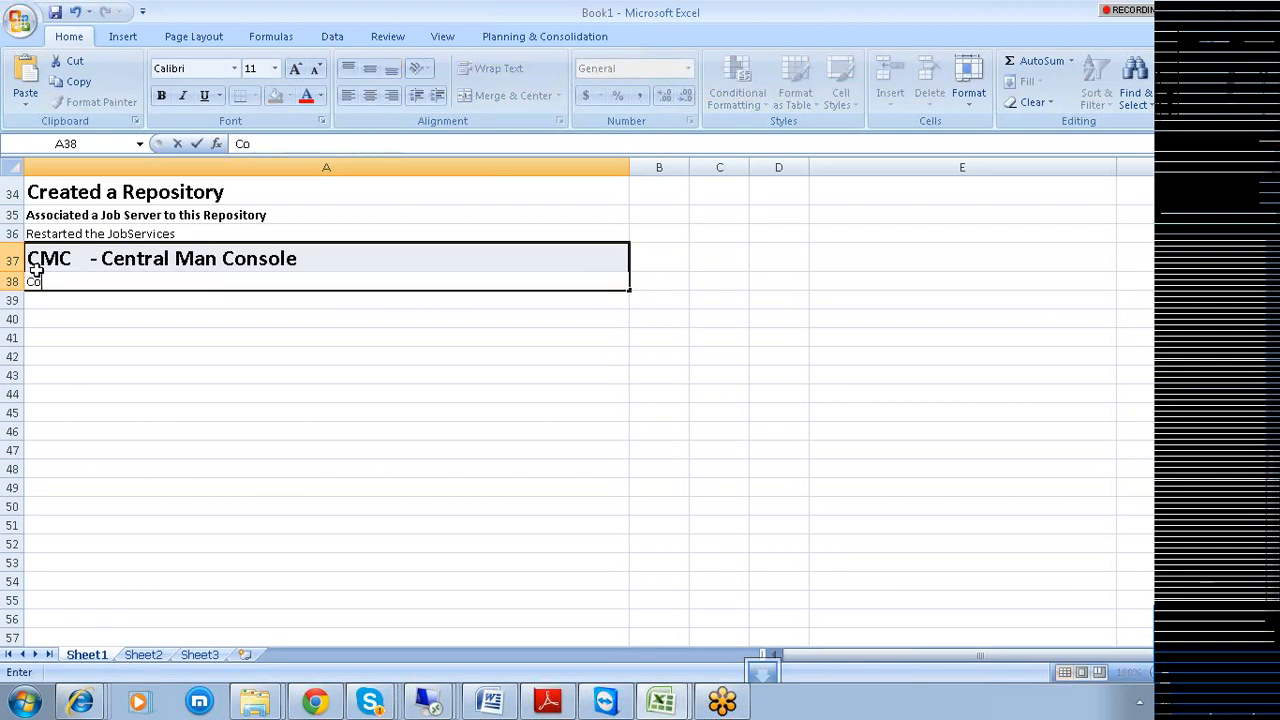
{"action": "type", "text": "nfi"}
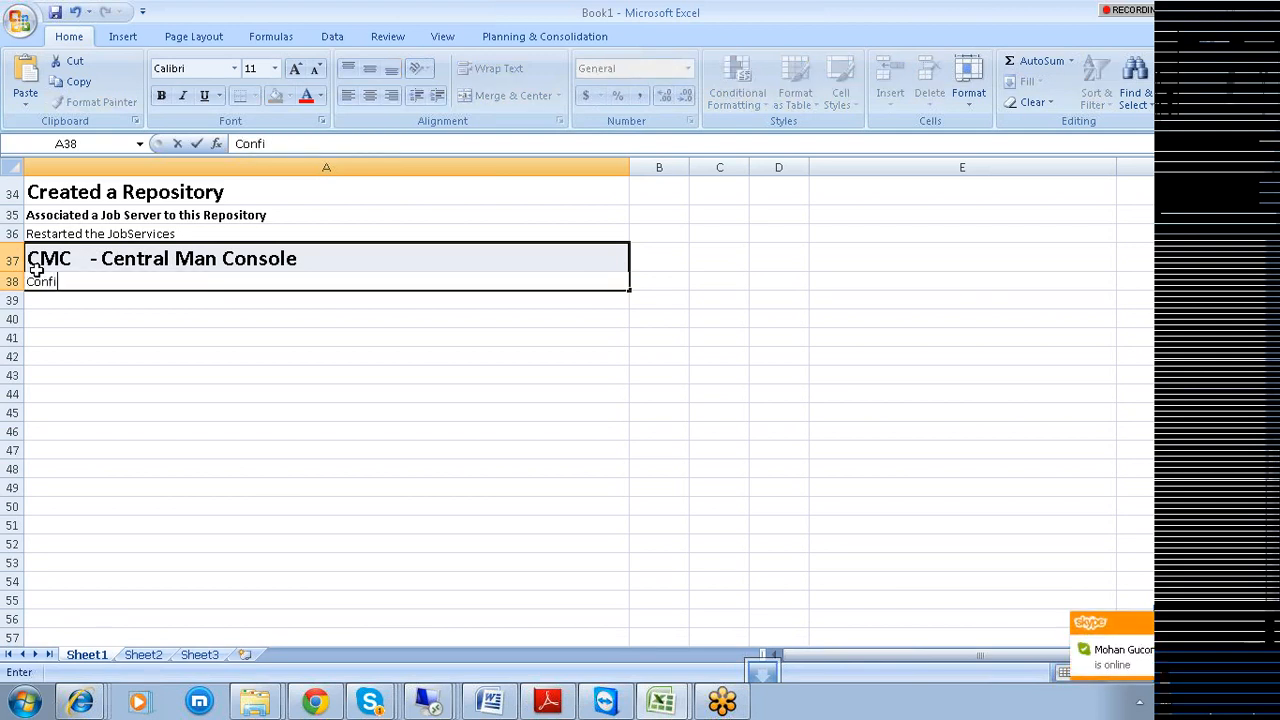
{"action": "type", "text": "gured the repositiry to"}
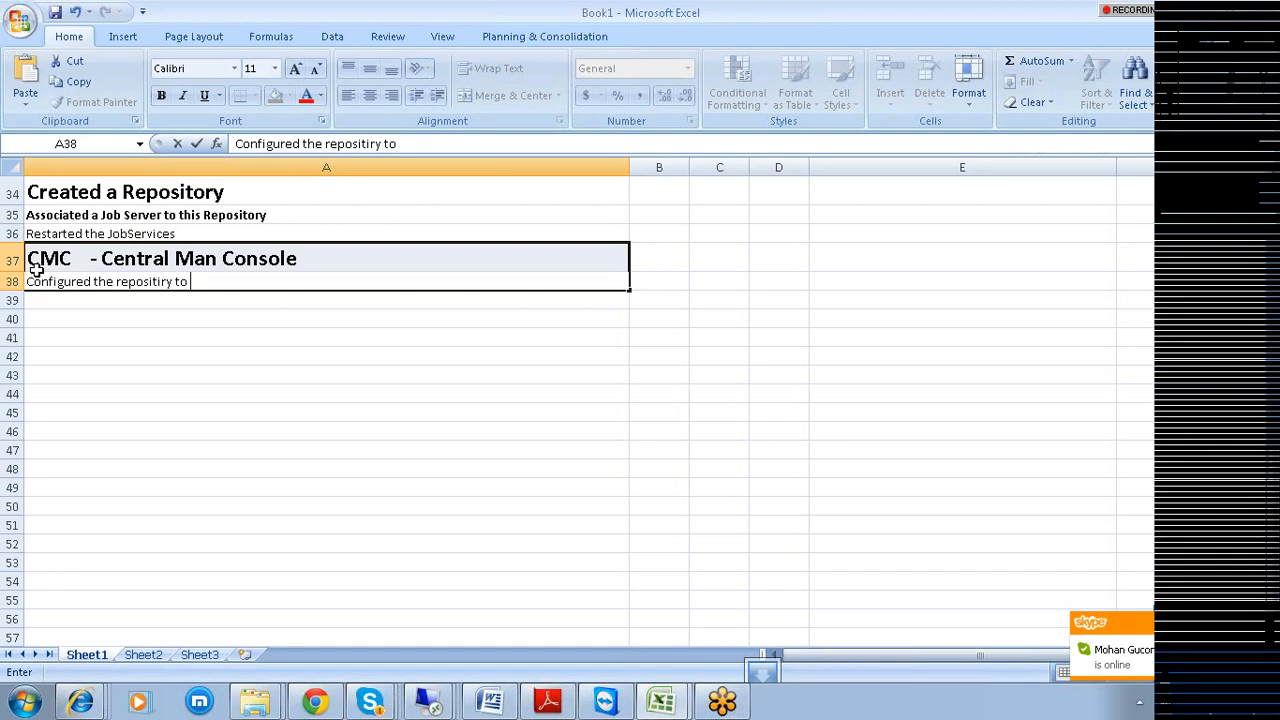
{"action": "type", "text": "BOD"}
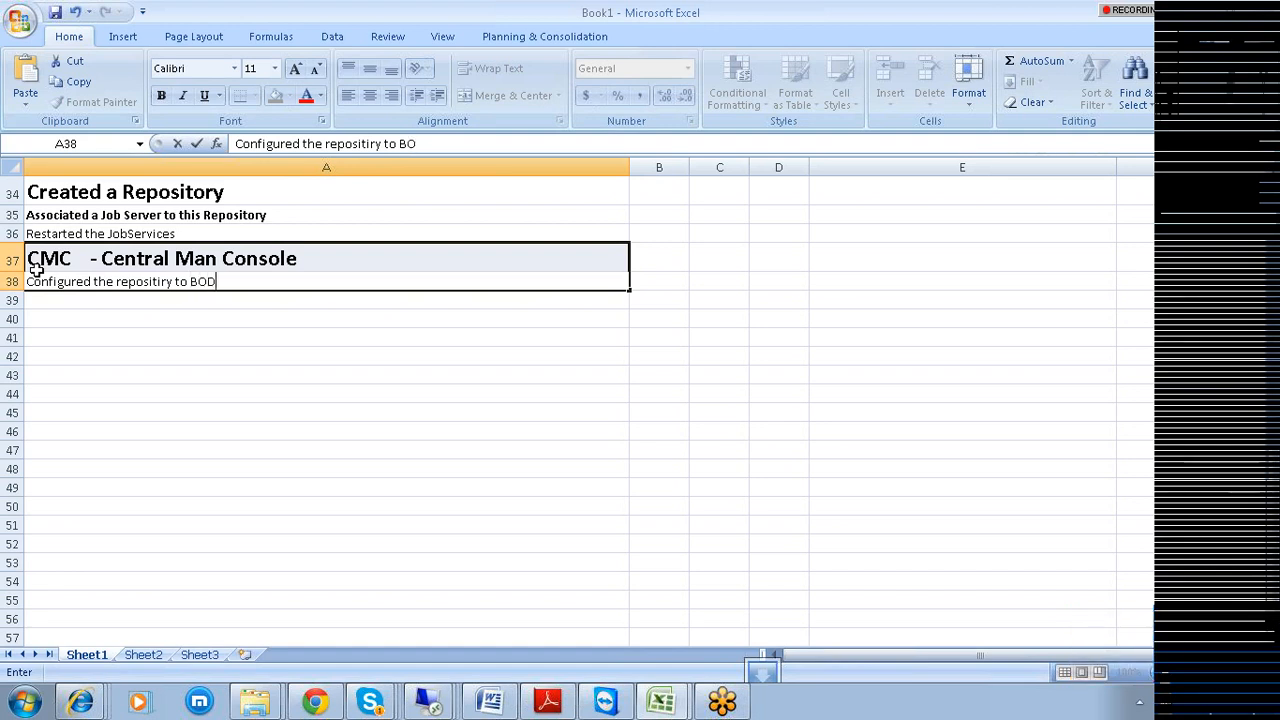
{"action": "type", "text": "S"}
{"action": "left_click", "coordinate": [186, 415]}
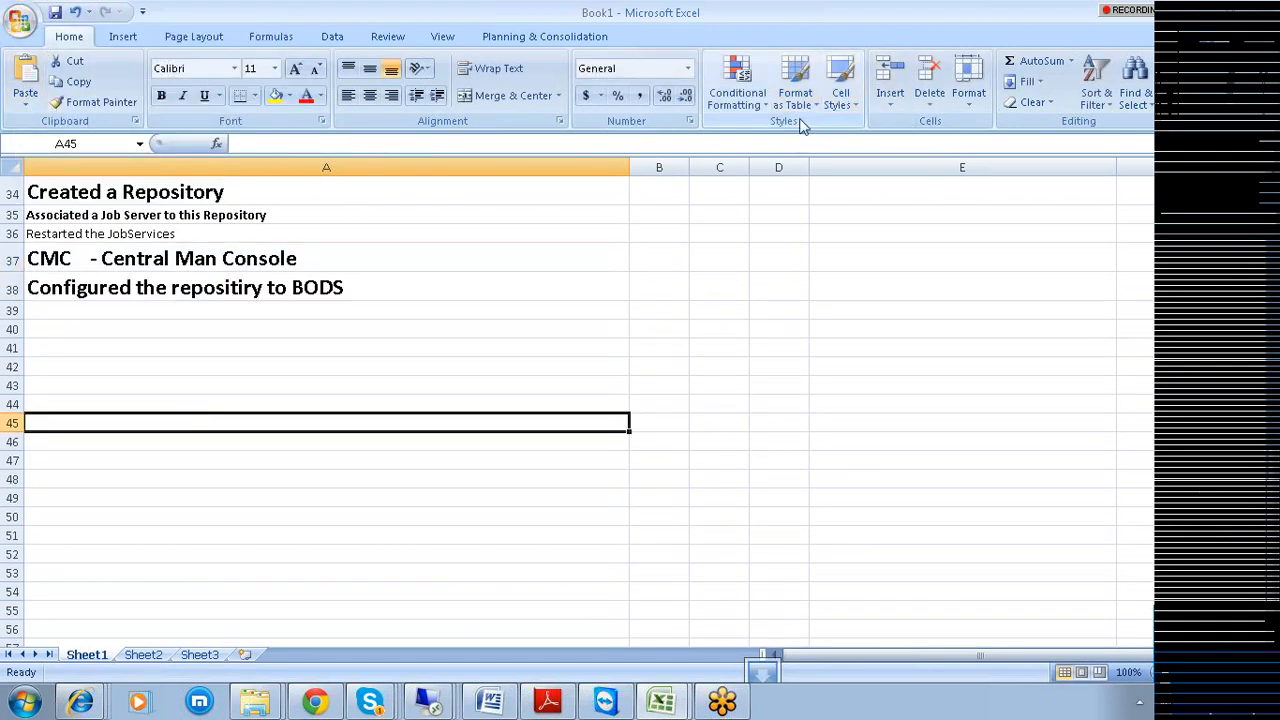
{"action": "left_click_drag", "start_coordinate": [145, 194], "coordinate": [150, 282]}
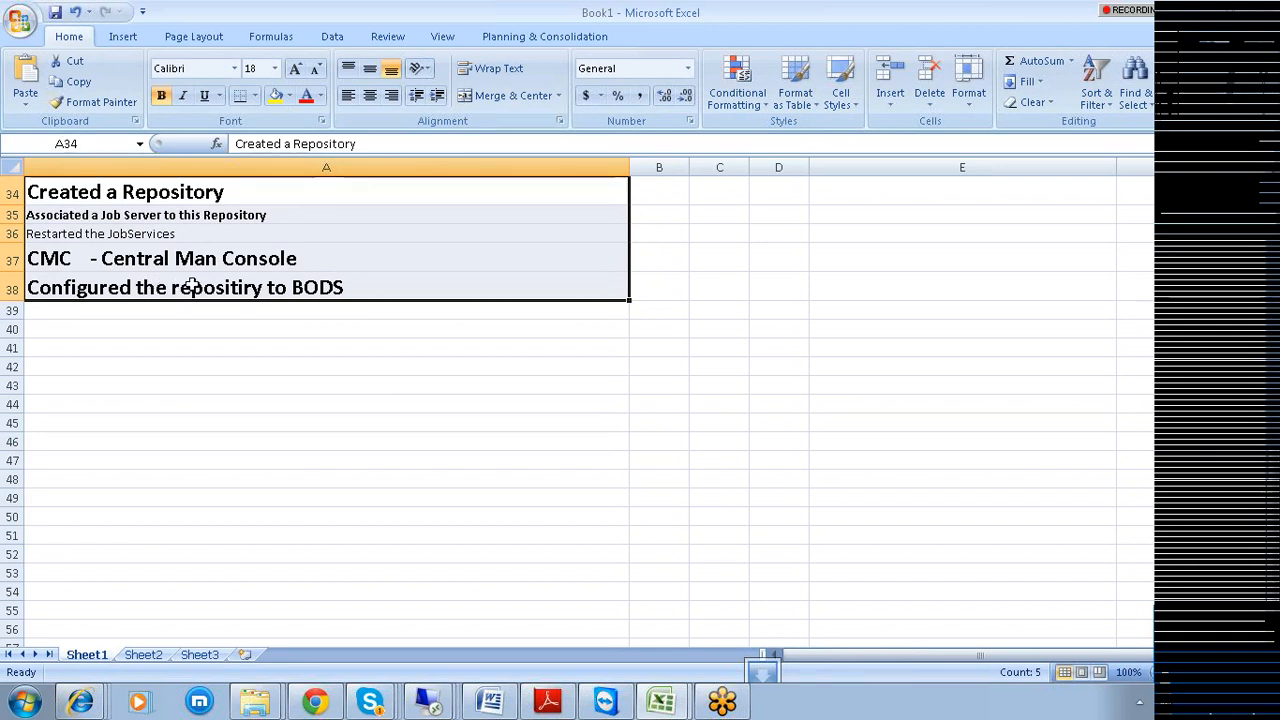
{"action": "left_click", "coordinate": [214, 346]}
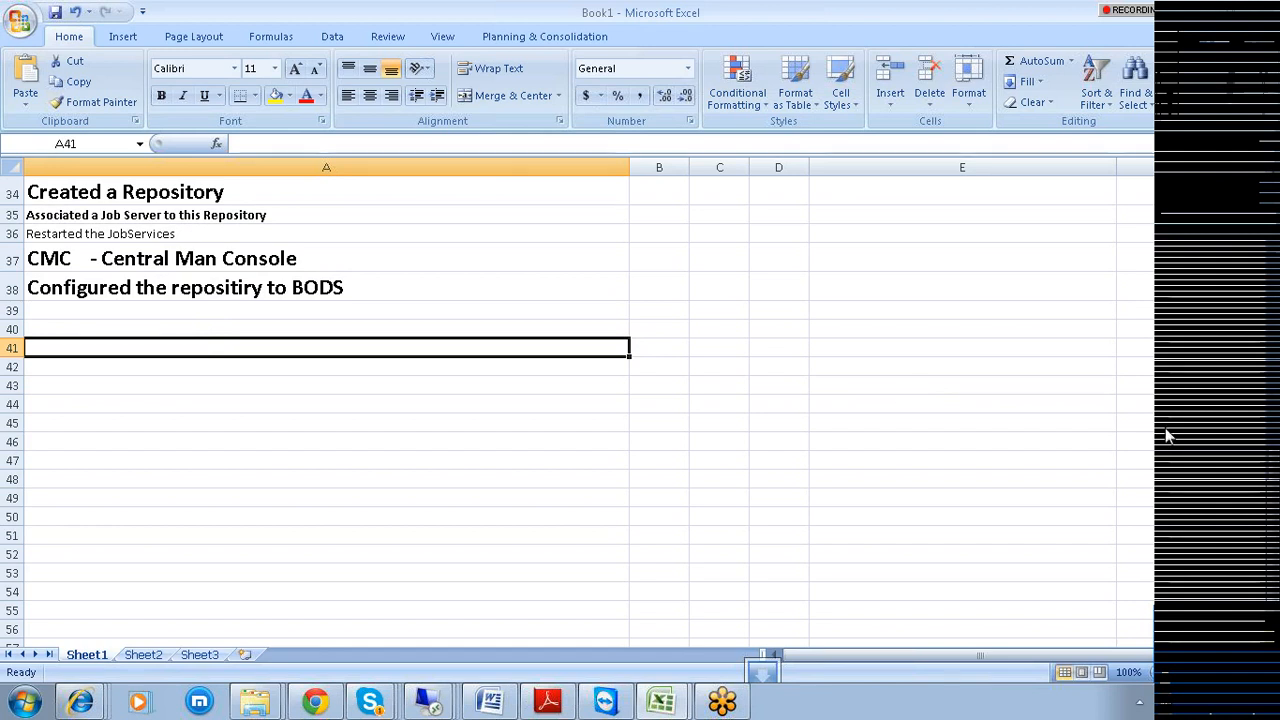
{"action": "left_click", "coordinate": [1212, 440]}
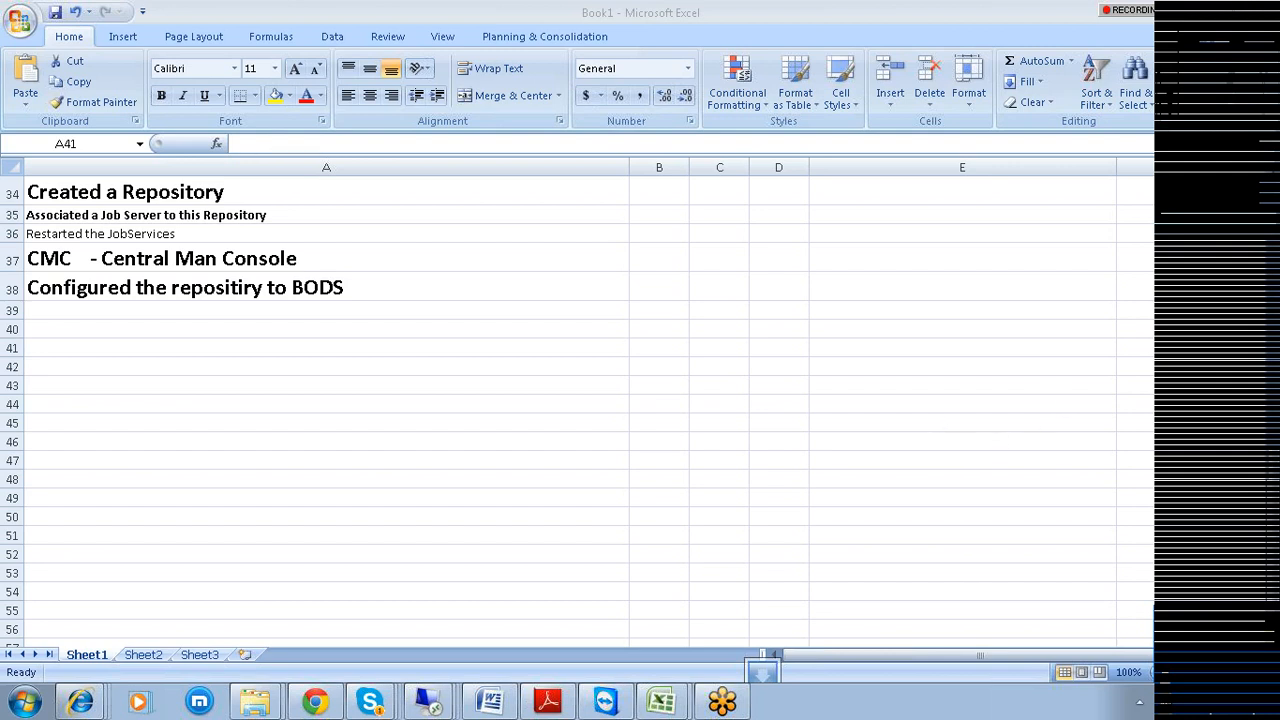
{"action": "left_click", "coordinate": [975, 442]}
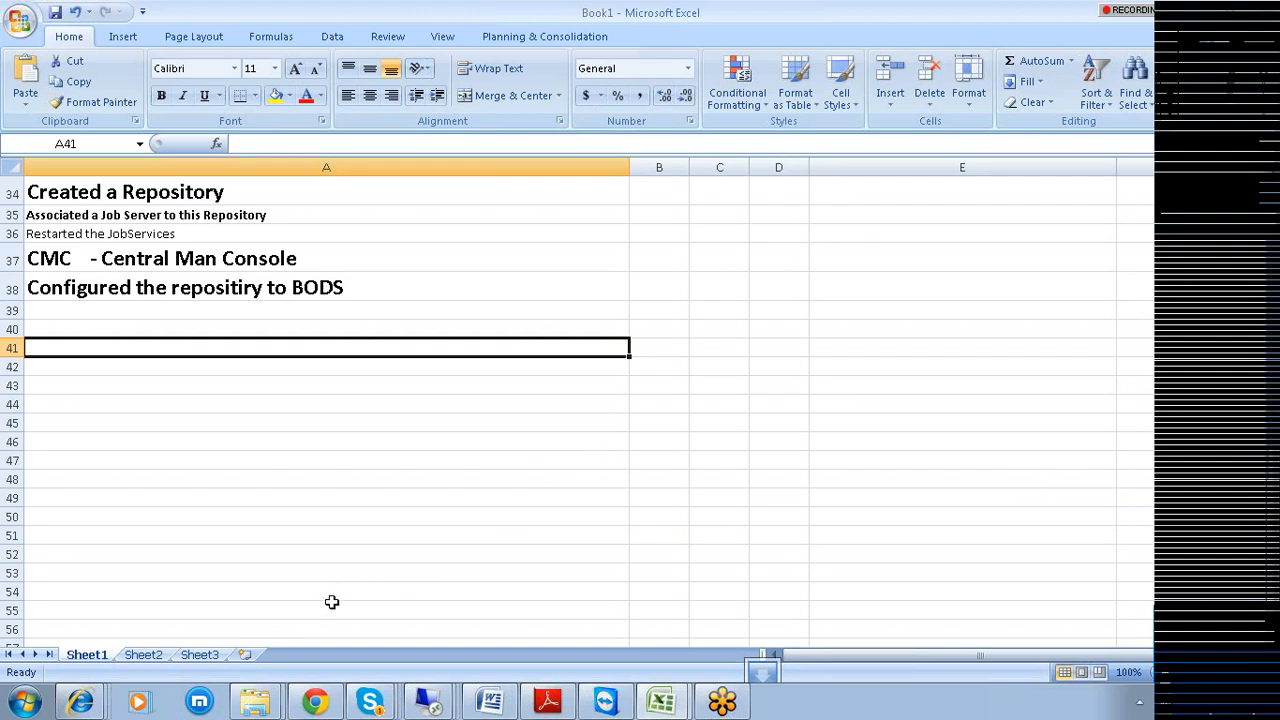
Switch to the 122.175.37.43 remote session that is running Data Services Designer.
{"action": "left_click", "coordinate": [440, 708]}
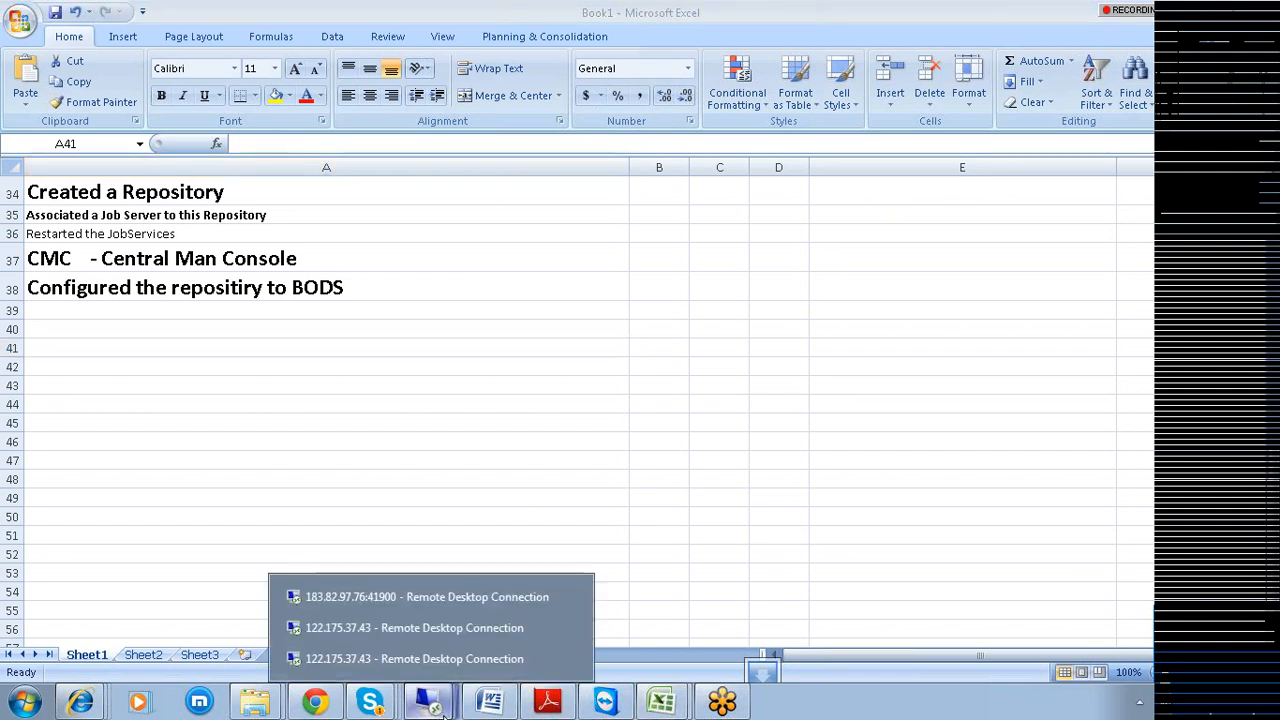
{"action": "left_click", "coordinate": [397, 630]}
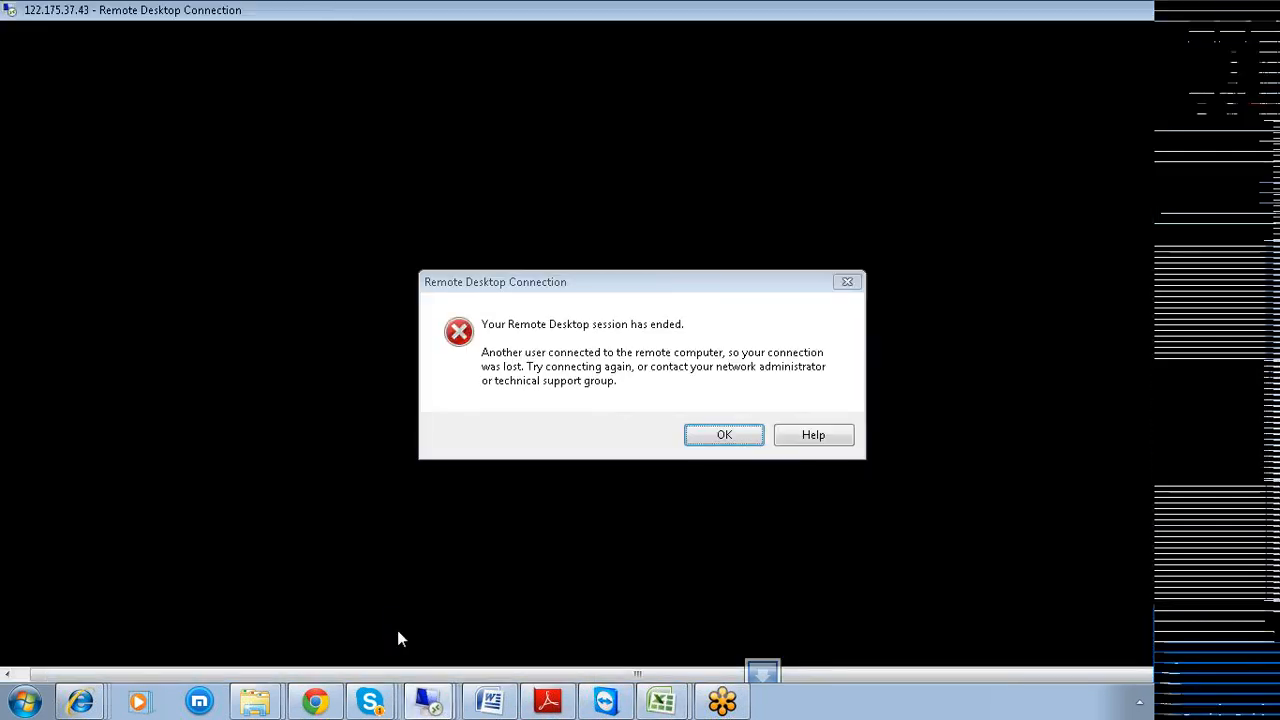
{"action": "left_click", "coordinate": [435, 706]}
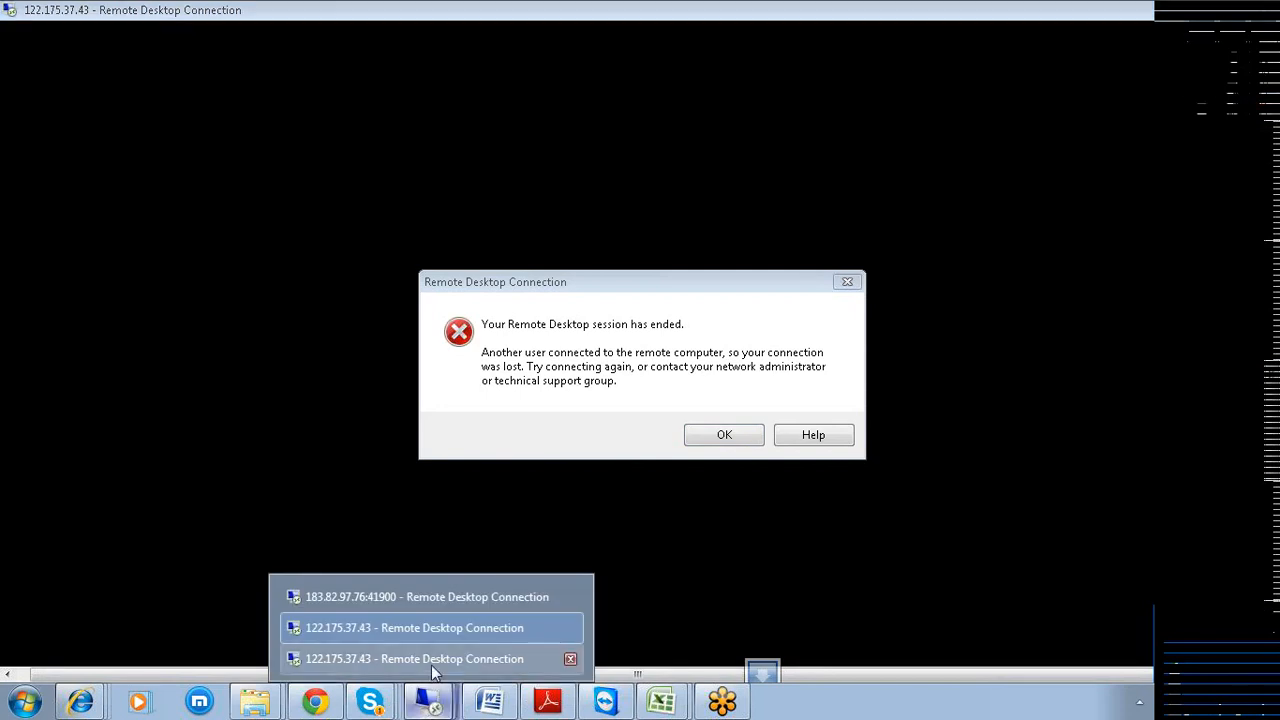
{"action": "left_click", "coordinate": [425, 659]}
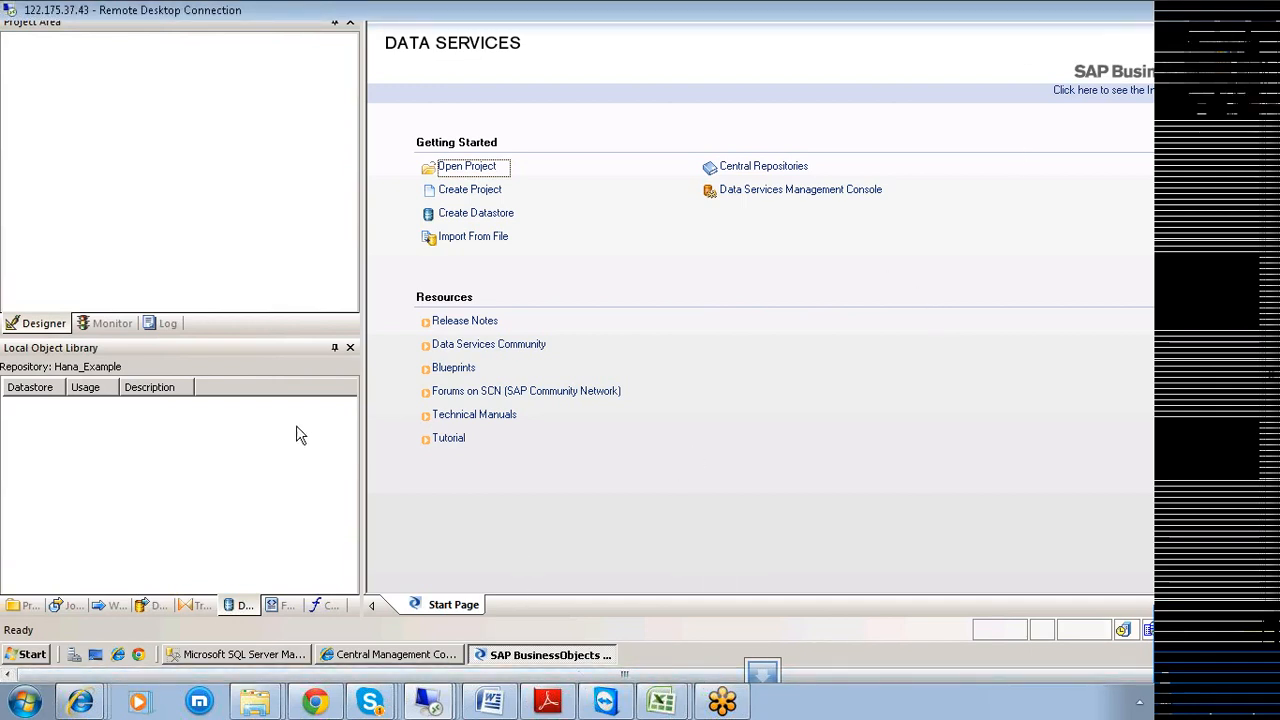
Undock the Local Object Library, reopen it via Tools > Object Library, then reposition and widen it.
{"action": "left_click_drag", "start_coordinate": [142, 349], "coordinate": [393, 324]}
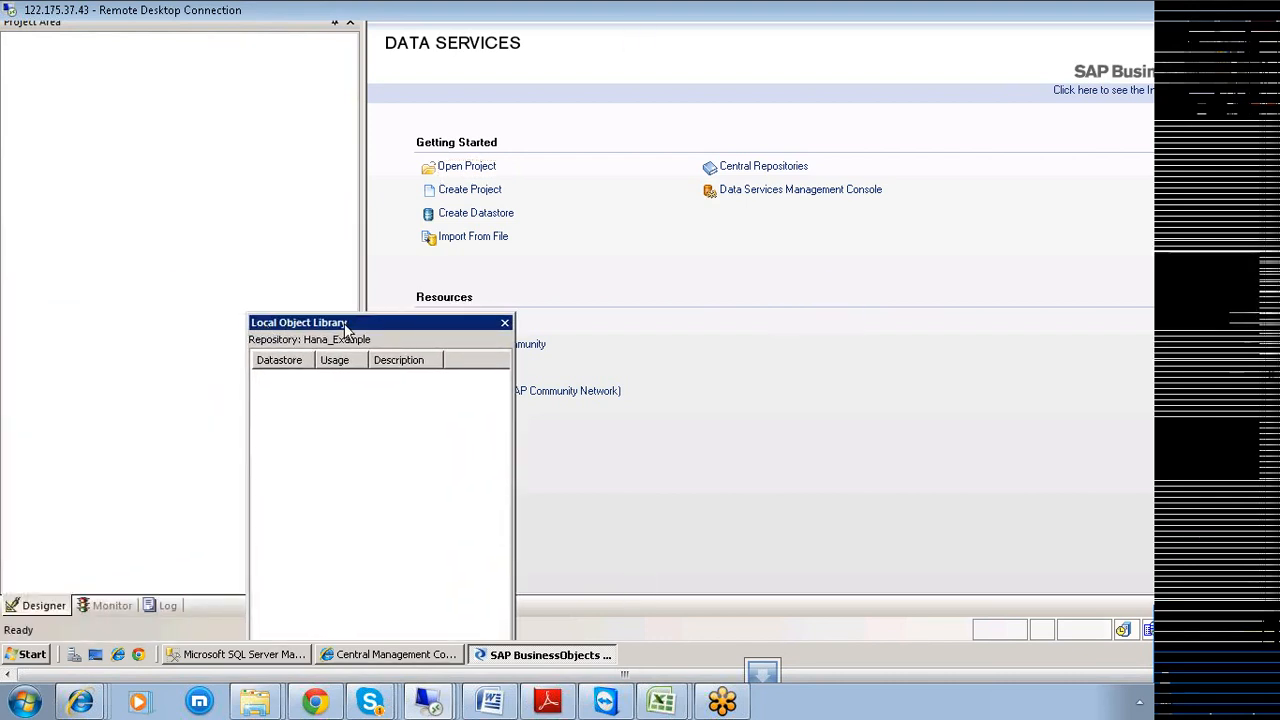
{"action": "left_click", "coordinate": [506, 323]}
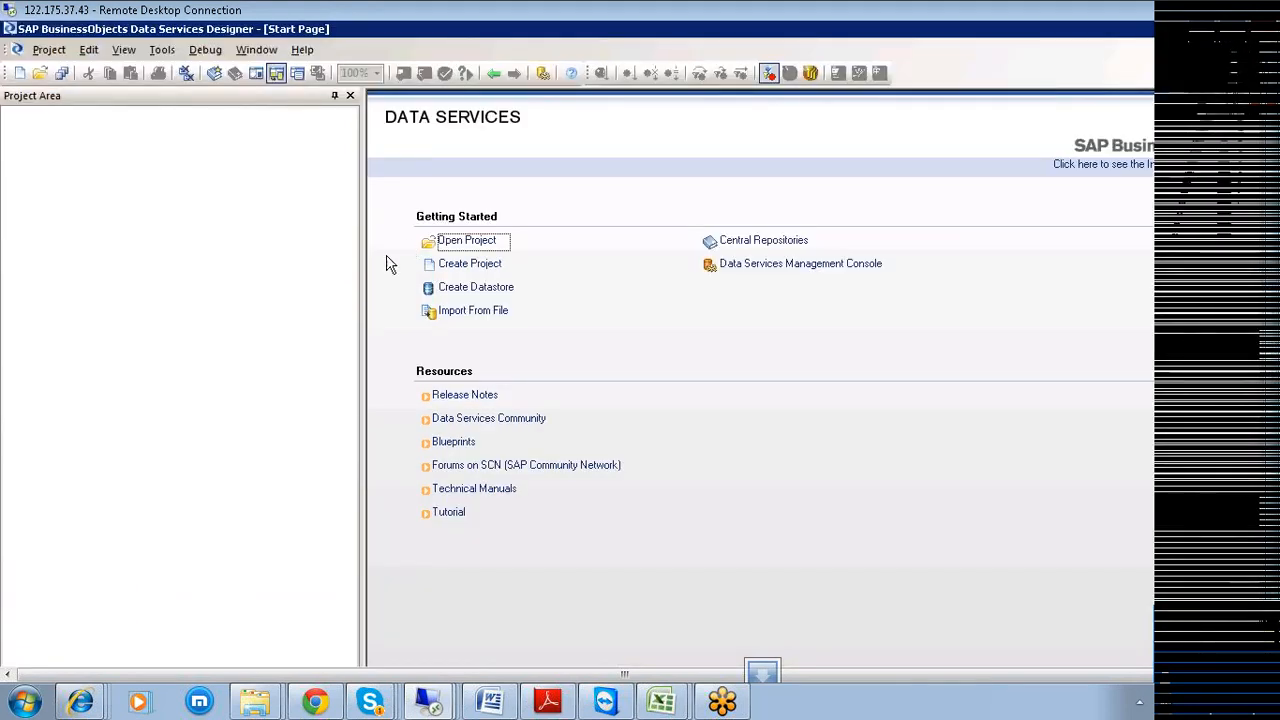
{"action": "left_click", "coordinate": [163, 50]}
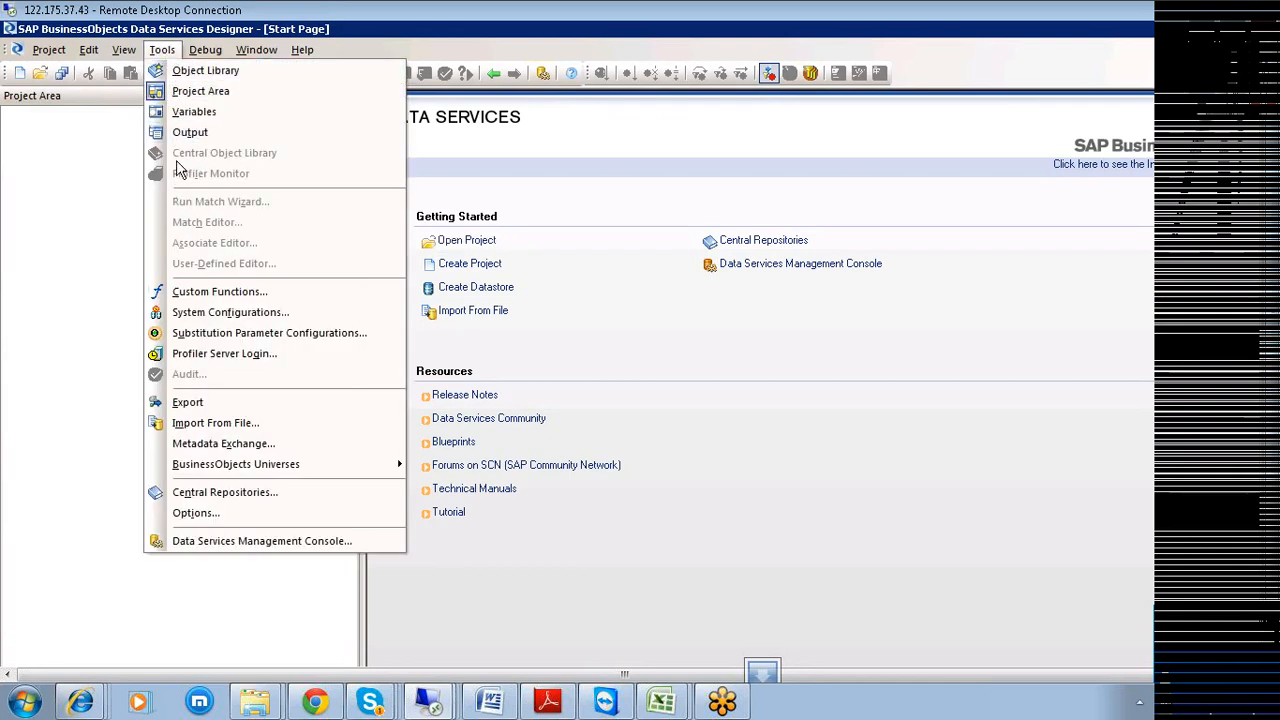
{"action": "left_click", "coordinate": [203, 71]}
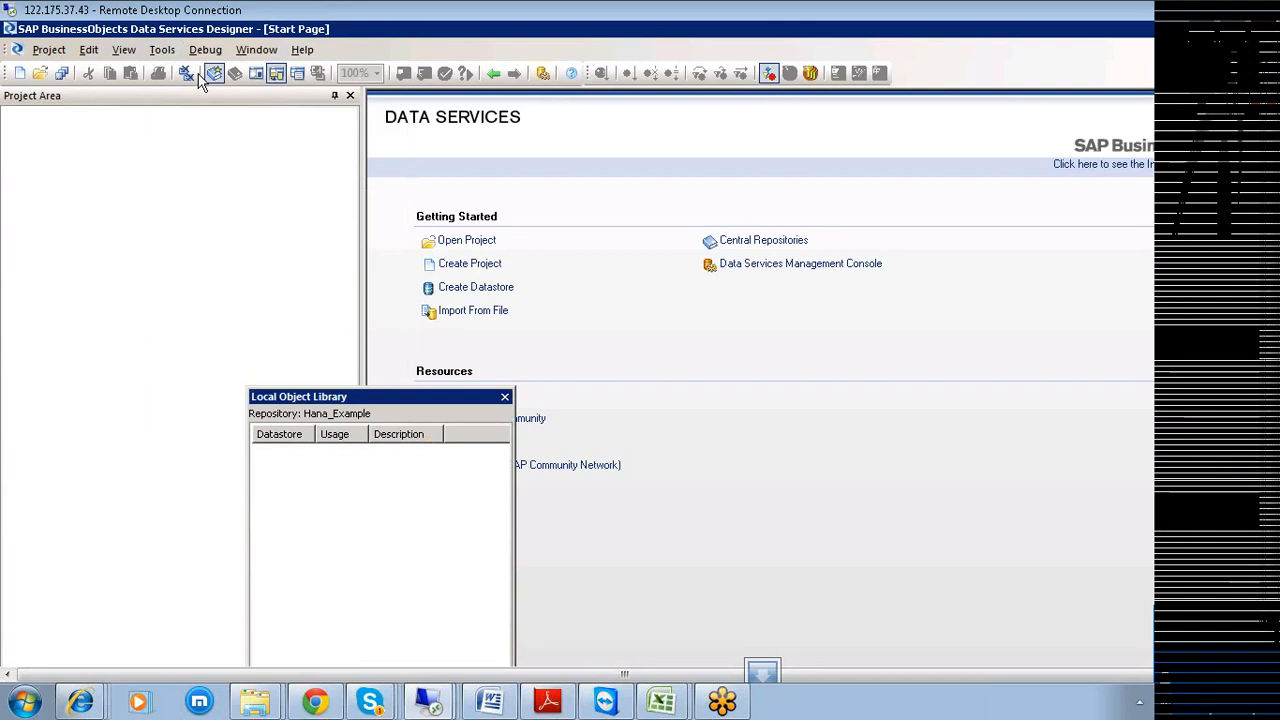
{"action": "left_click_drag", "start_coordinate": [331, 396], "coordinate": [238, 268]}
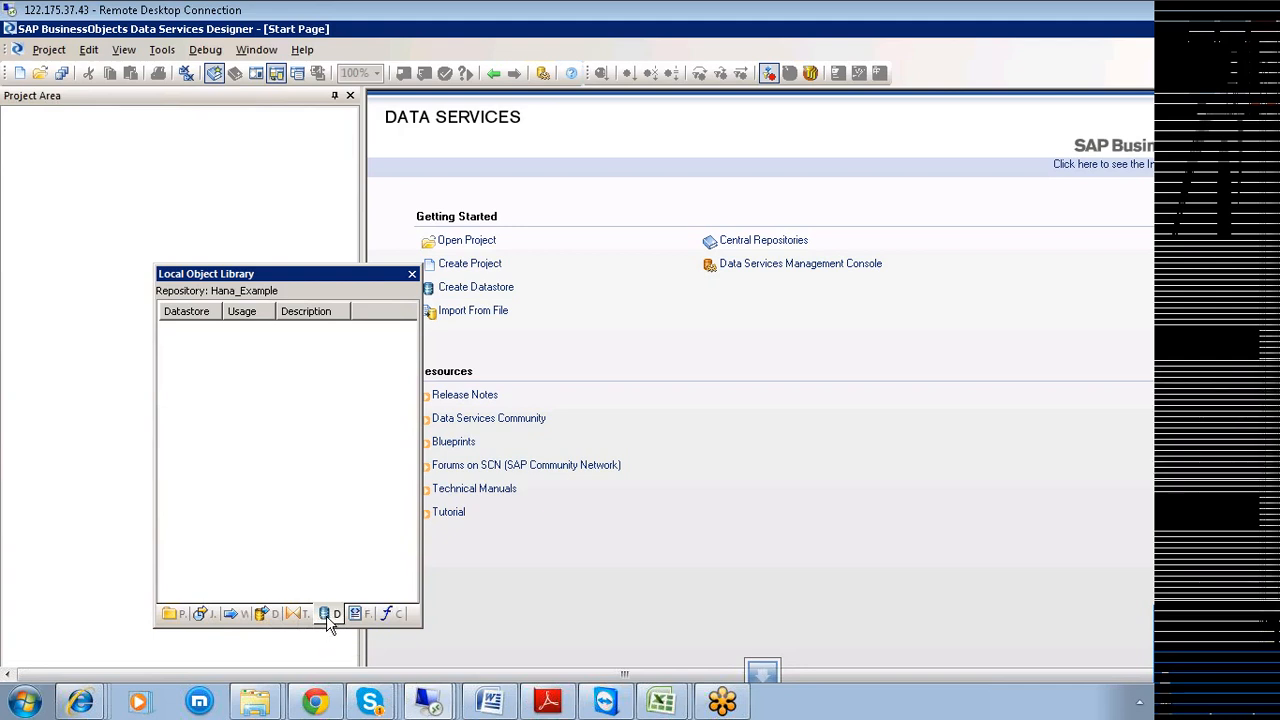
{"action": "left_click_drag", "start_coordinate": [422, 474], "coordinate": [708, 467]}
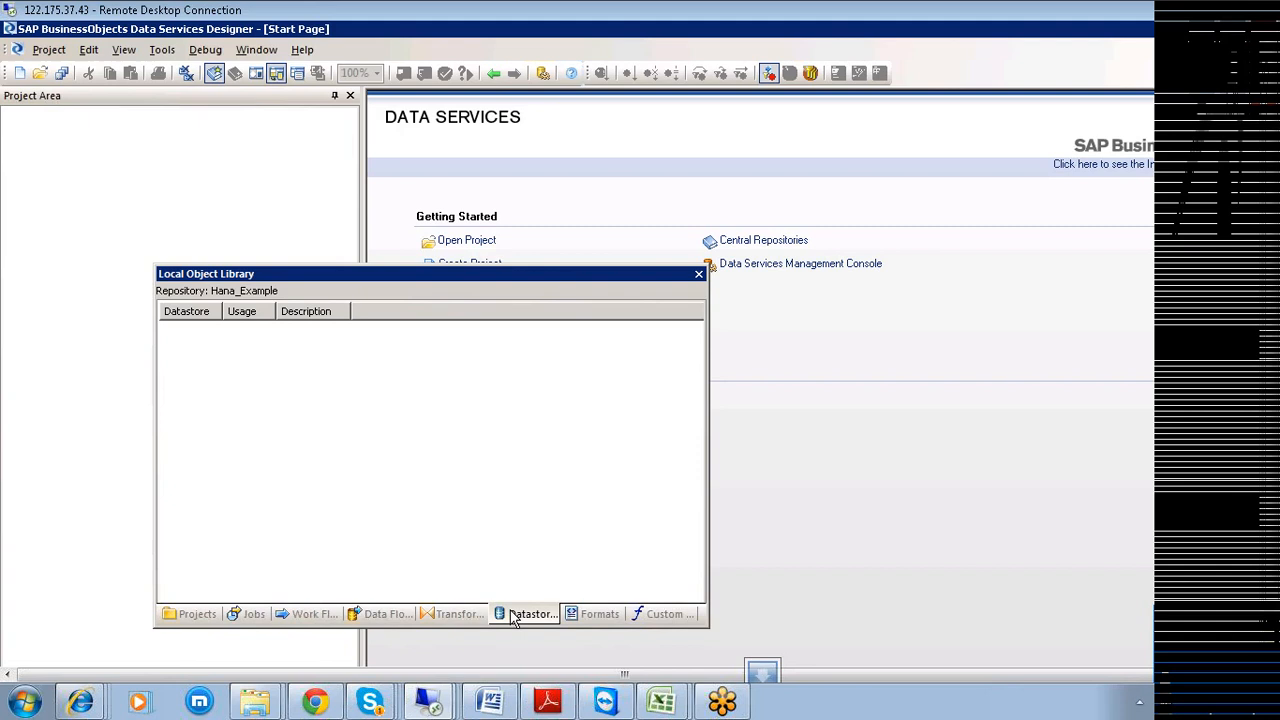
{"action": "right_click", "coordinate": [270, 391]}
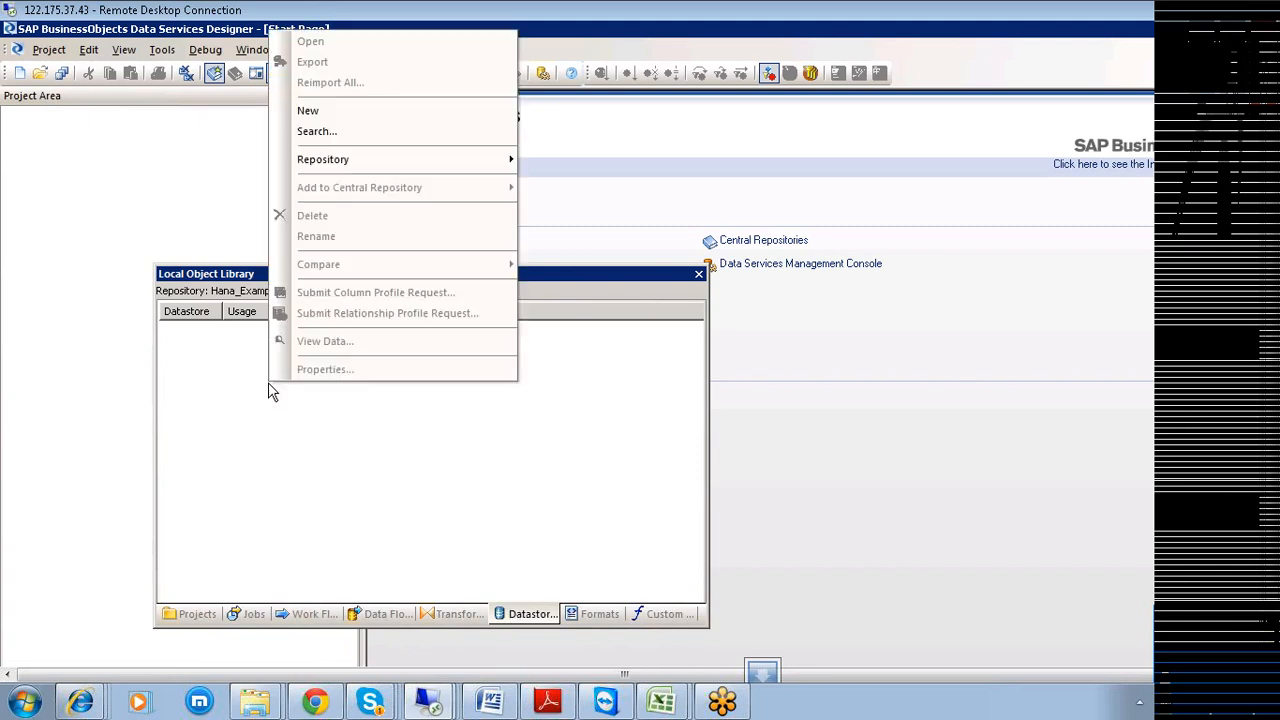
Start a new datastore named 'Ha' and set its type to SAP Applications.
{"action": "left_click", "coordinate": [350, 112]}
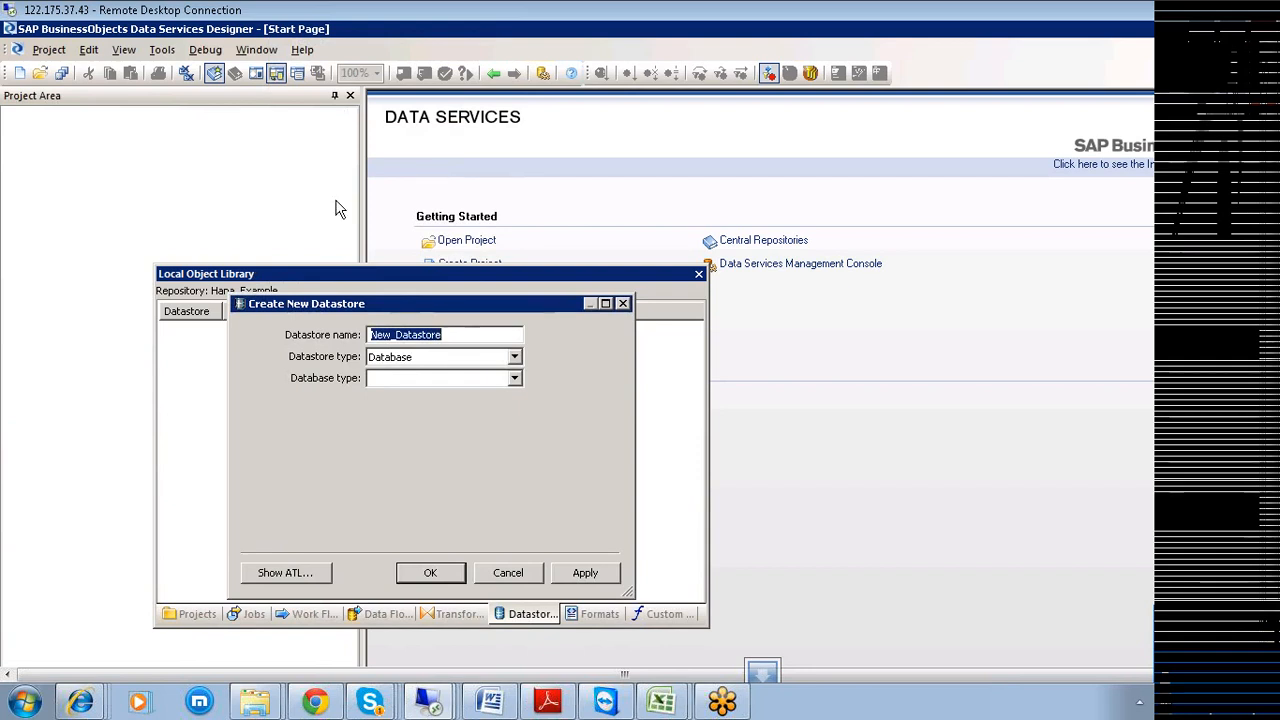
{"action": "left_click_drag", "start_coordinate": [345, 304], "coordinate": [521, 113]}
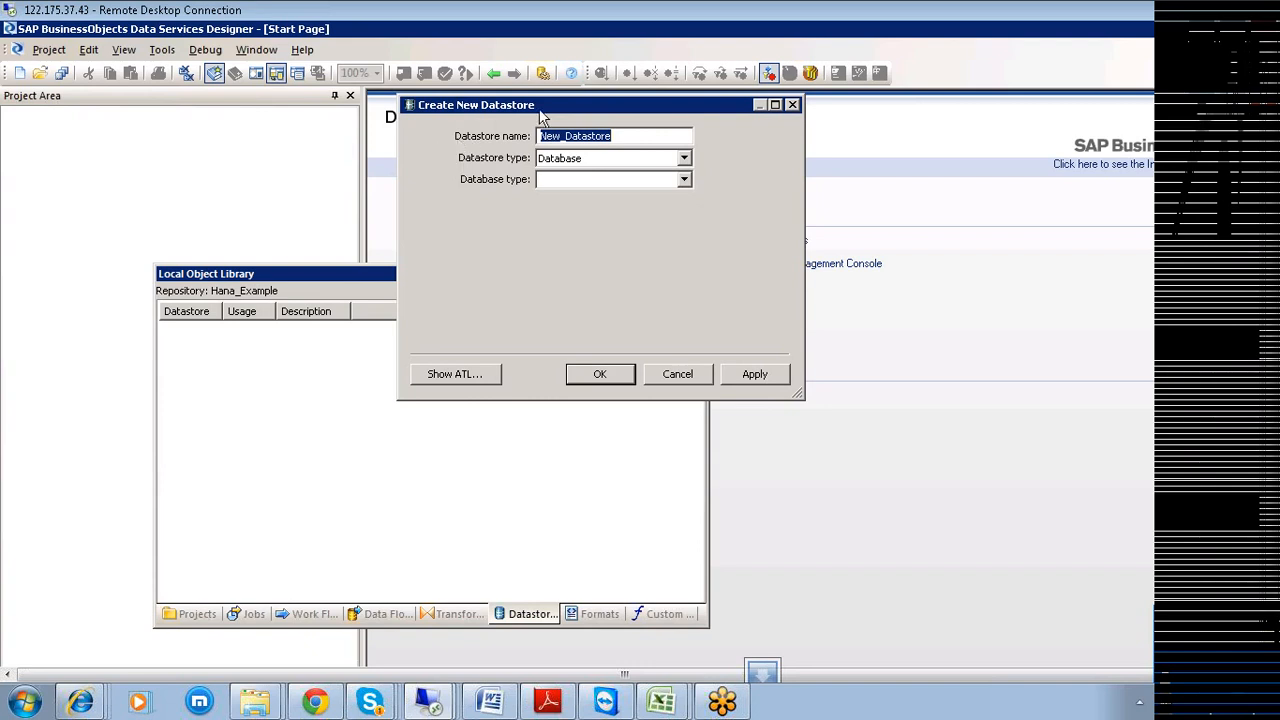
{"action": "type", "text": "Hana_ECC_Example"}
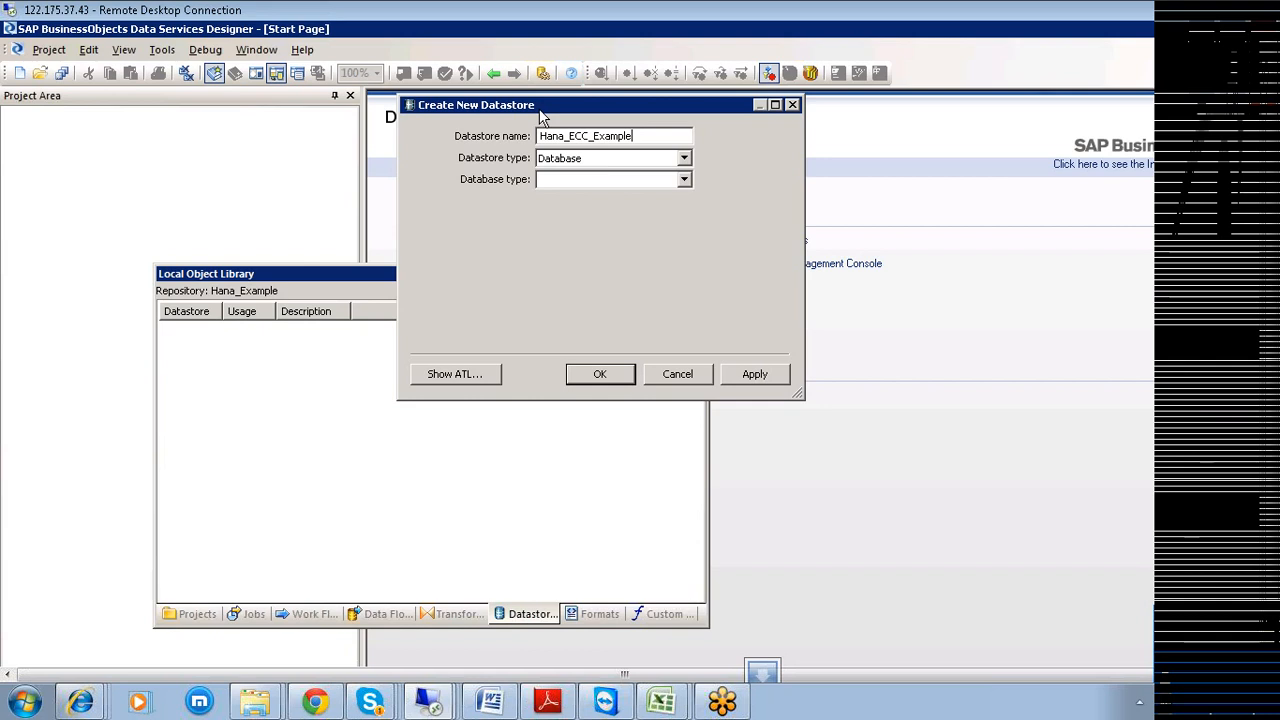
{"action": "left_click", "coordinate": [684, 158]}
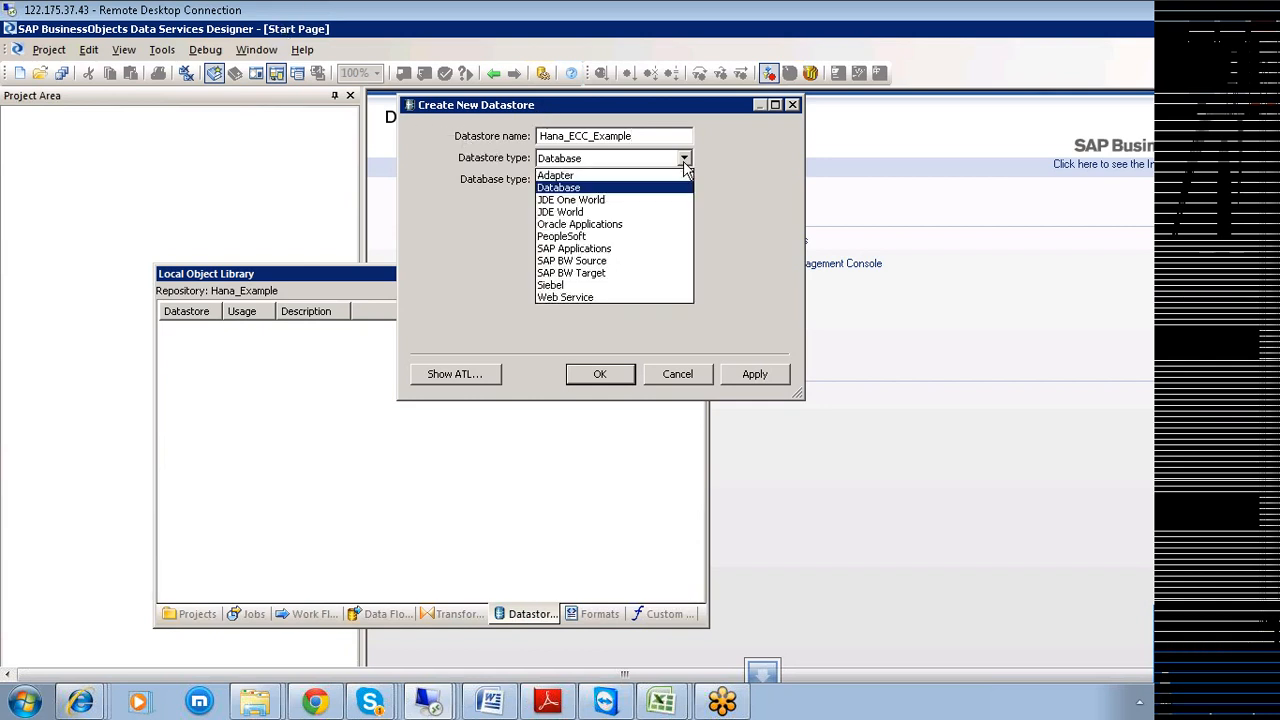
{"action": "left_click", "coordinate": [610, 248]}
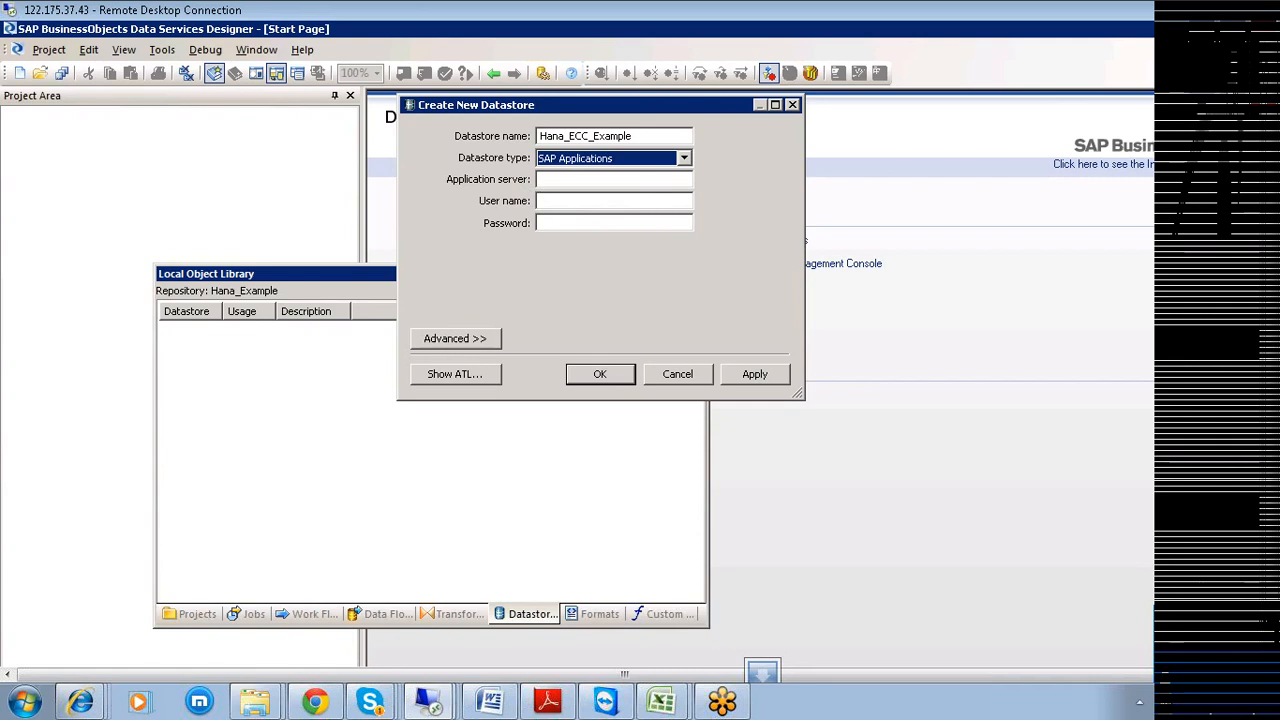
{"action": "left_click_drag", "start_coordinate": [1272, 325], "coordinate": [1262, 392]}
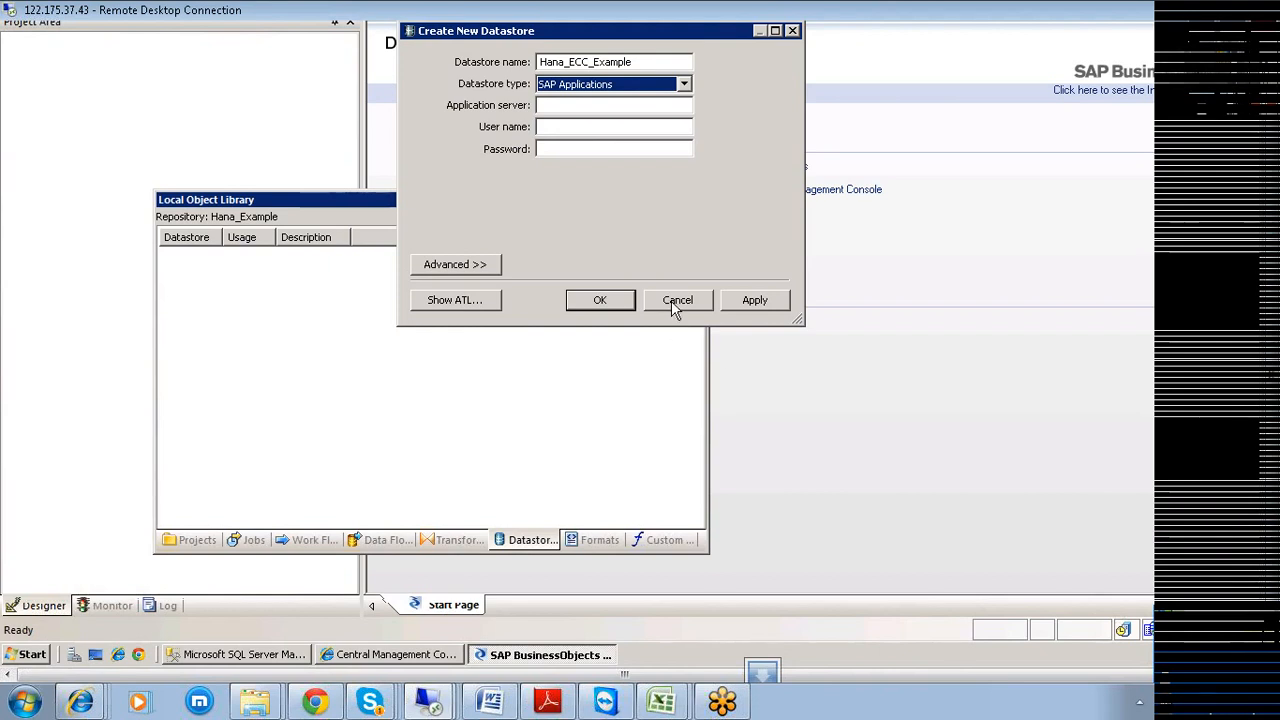
Dismiss the 'Application server cannot be empty' error, cancel the dialog and minimize Designer.
{"action": "left_click", "coordinate": [620, 305]}
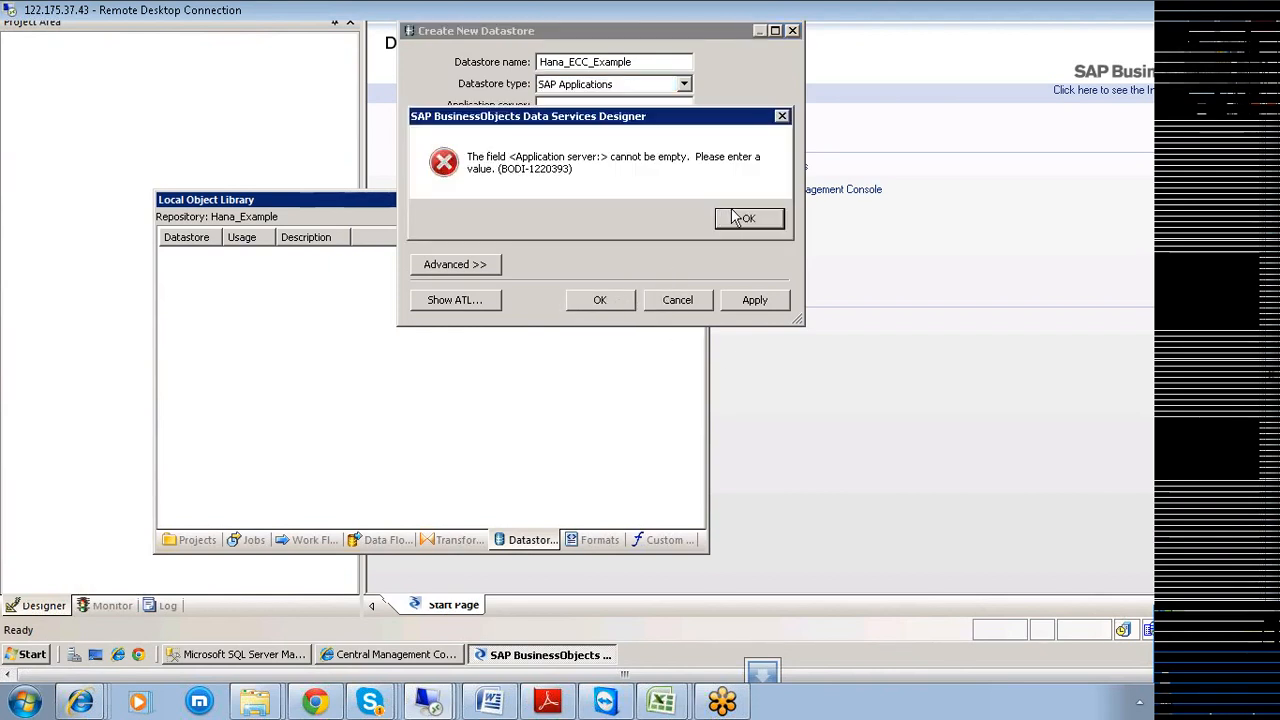
{"action": "left_click", "coordinate": [745, 218]}
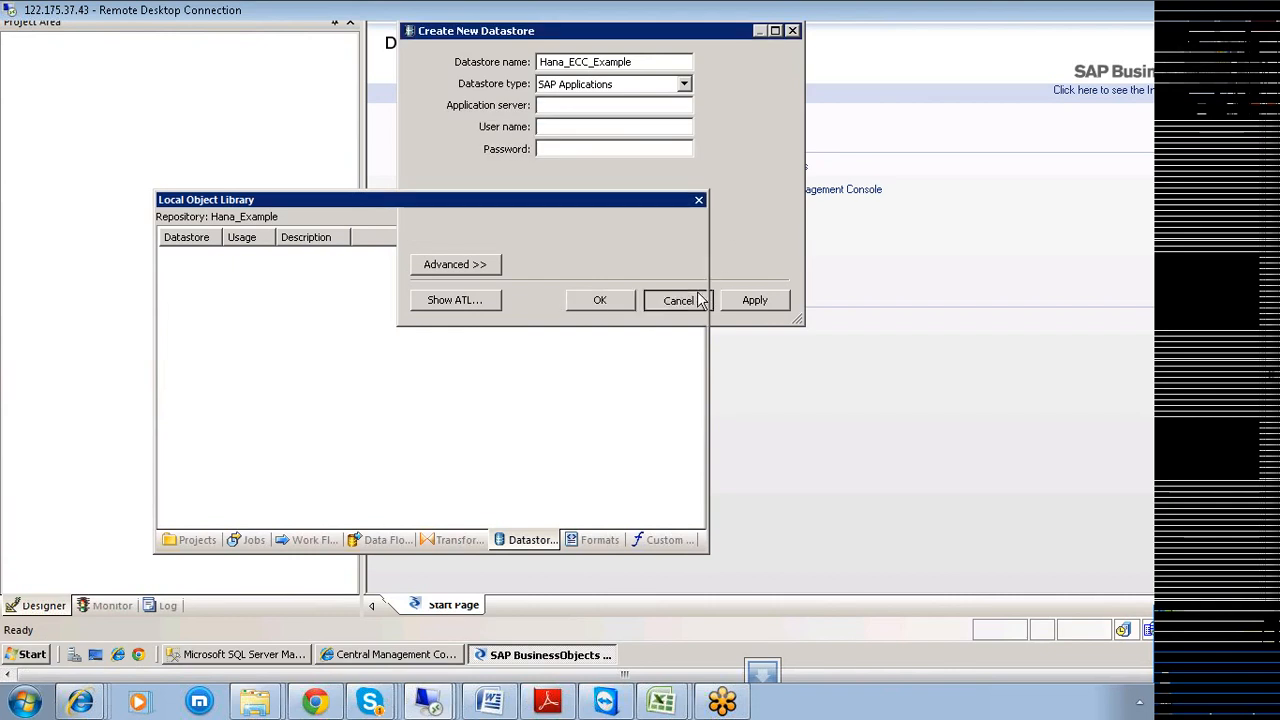
{"action": "left_click", "coordinate": [700, 300]}
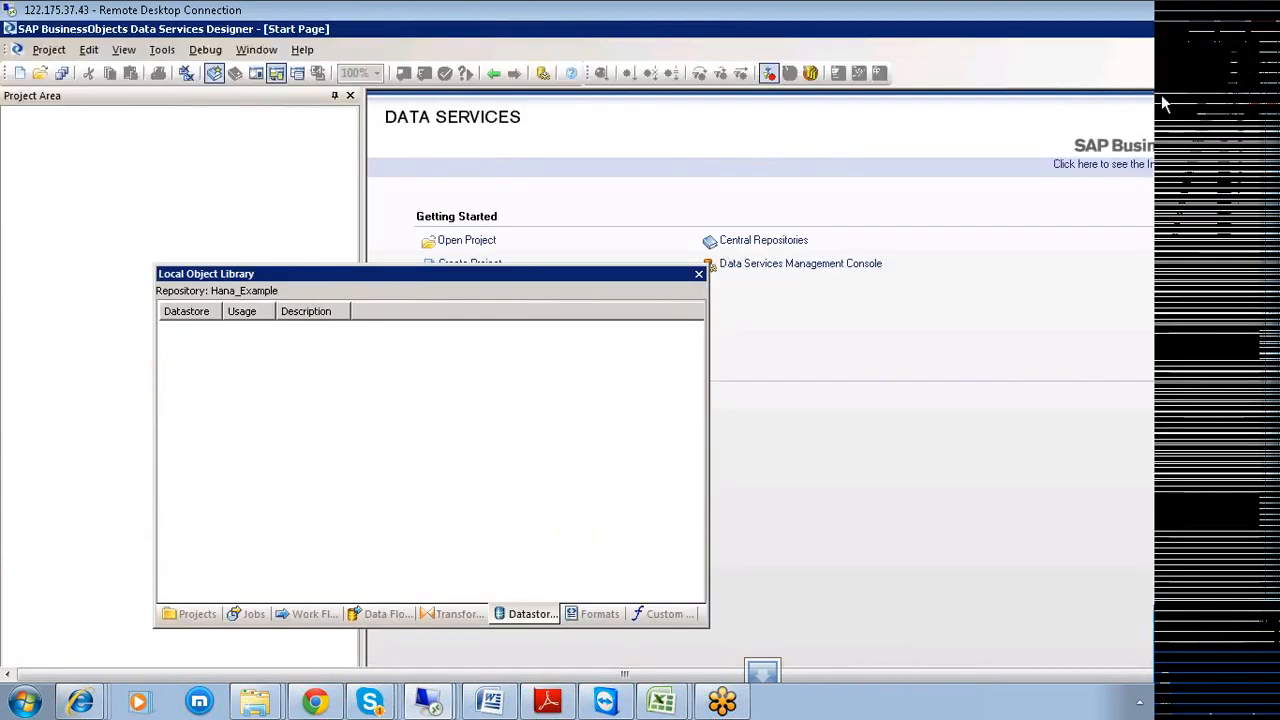
{"action": "left_click", "coordinate": [1232, 31]}
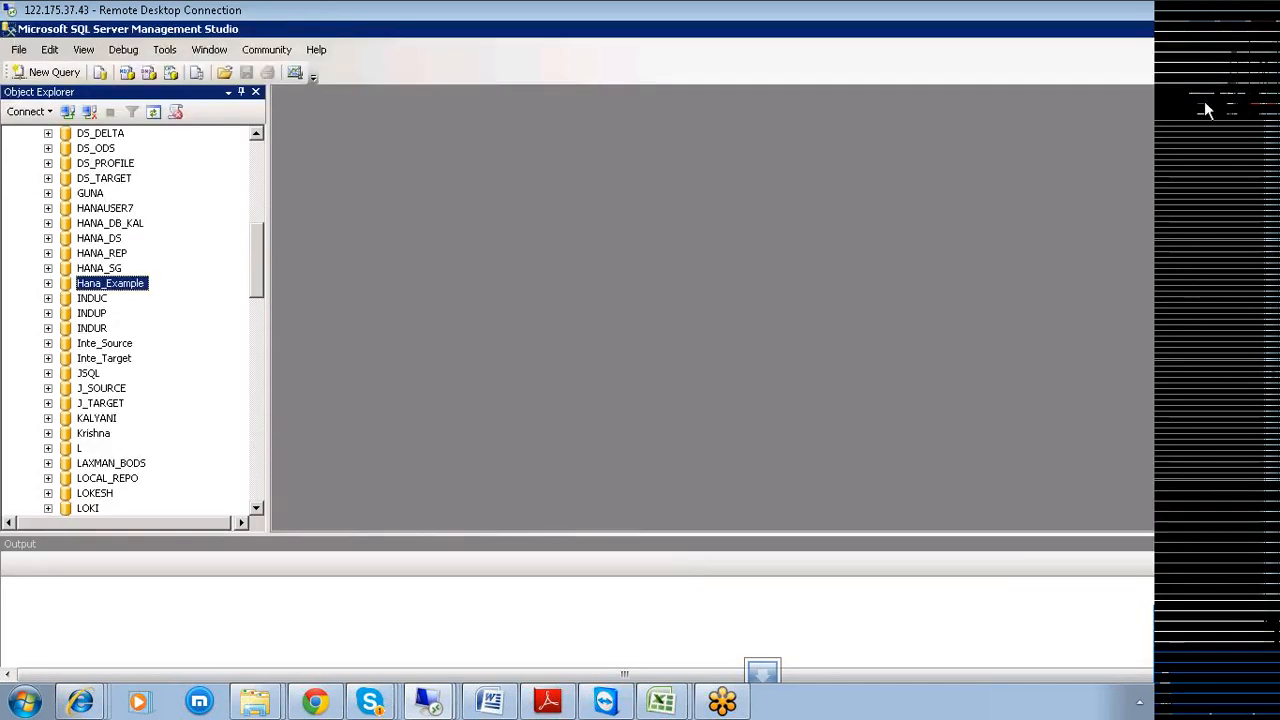
Launch SAP Logon from the desktop and open the EHP 5 connection's properties.
{"action": "left_click", "coordinate": [1231, 28]}
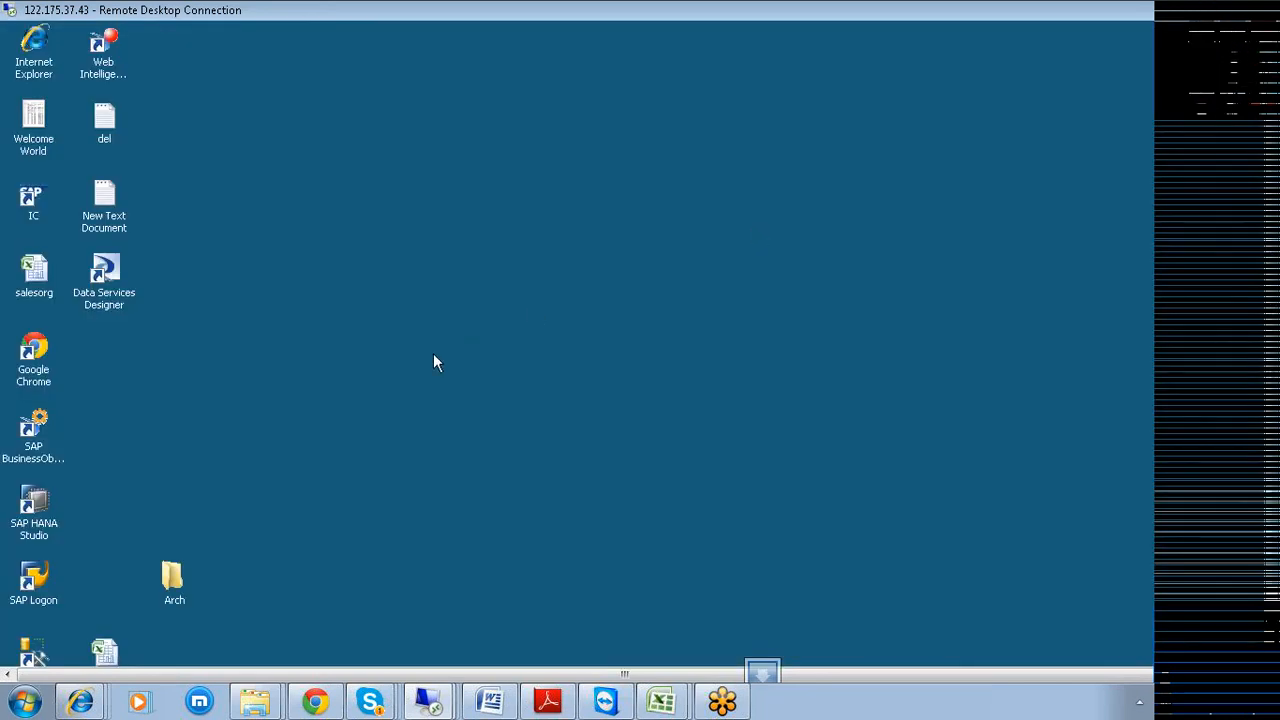
{"action": "left_click", "coordinate": [38, 588]}
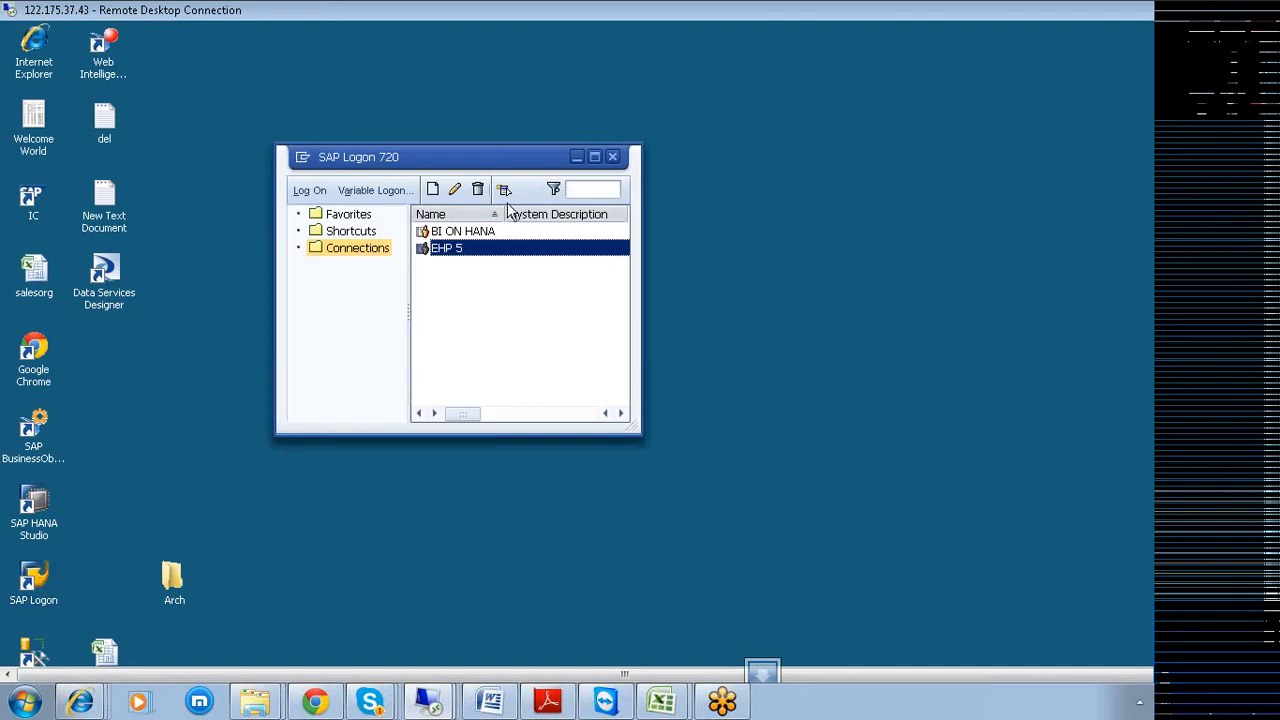
{"action": "right_click", "coordinate": [455, 254]}
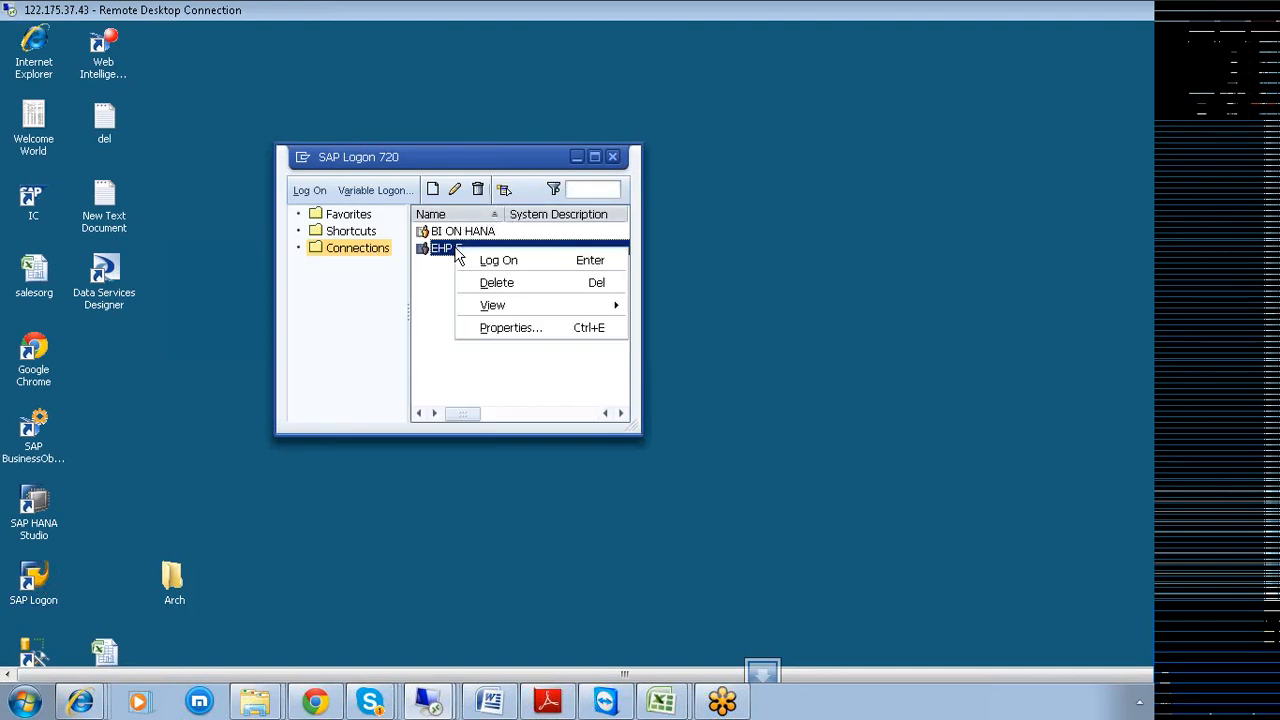
{"action": "left_click", "coordinate": [518, 331]}
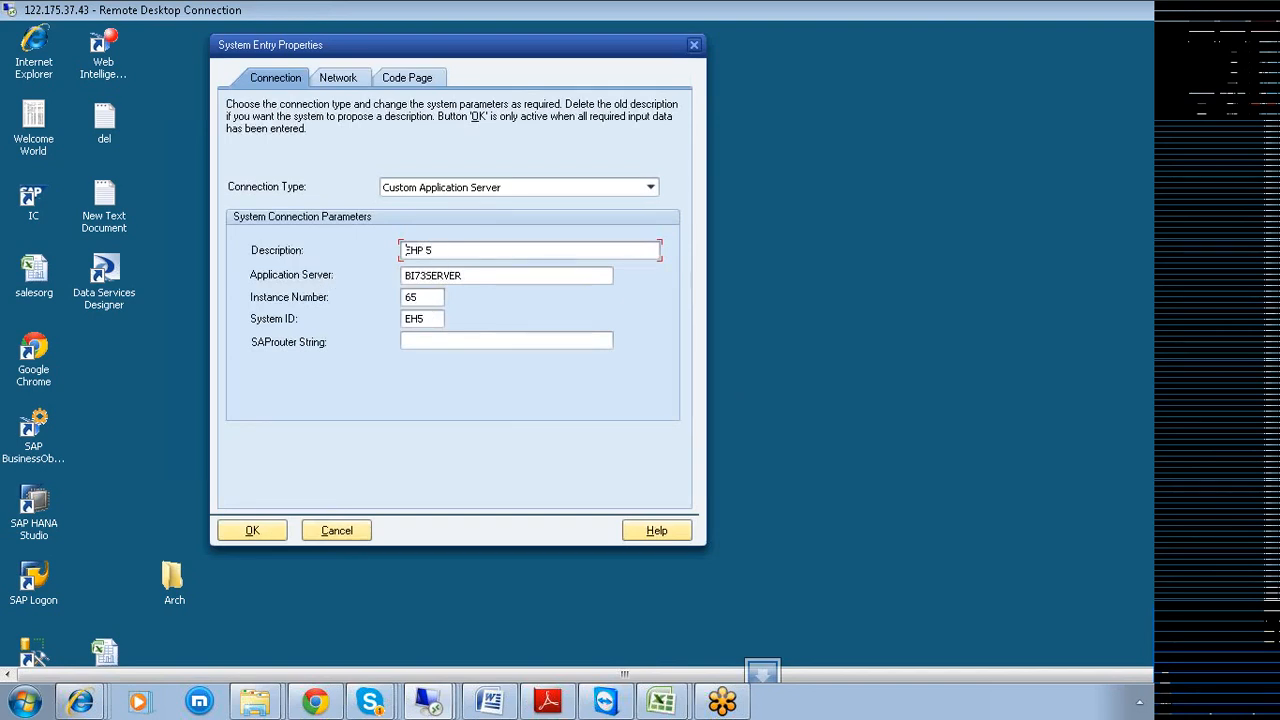
Copy the application server name BI73SERVER and switch back to Data Services Designer.
{"action": "key", "text": "Tab"}
{"action": "right_click", "coordinate": [450, 275]}
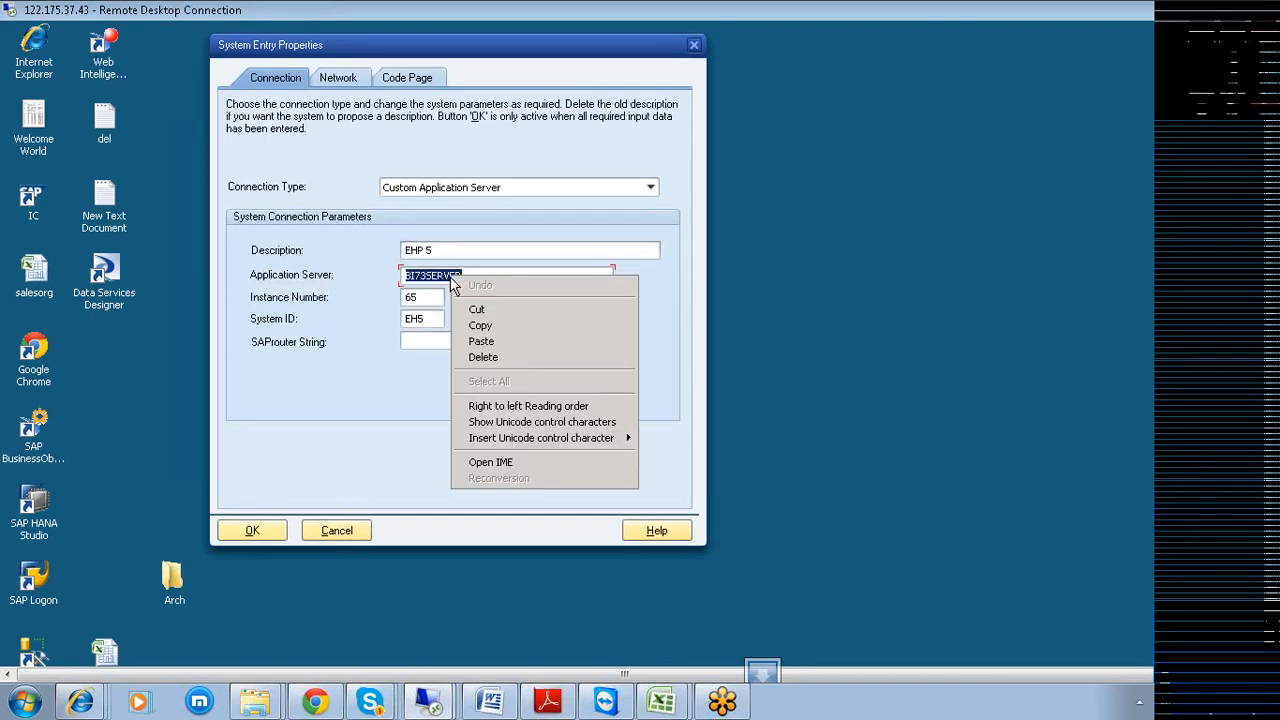
{"action": "left_click", "coordinate": [490, 335]}
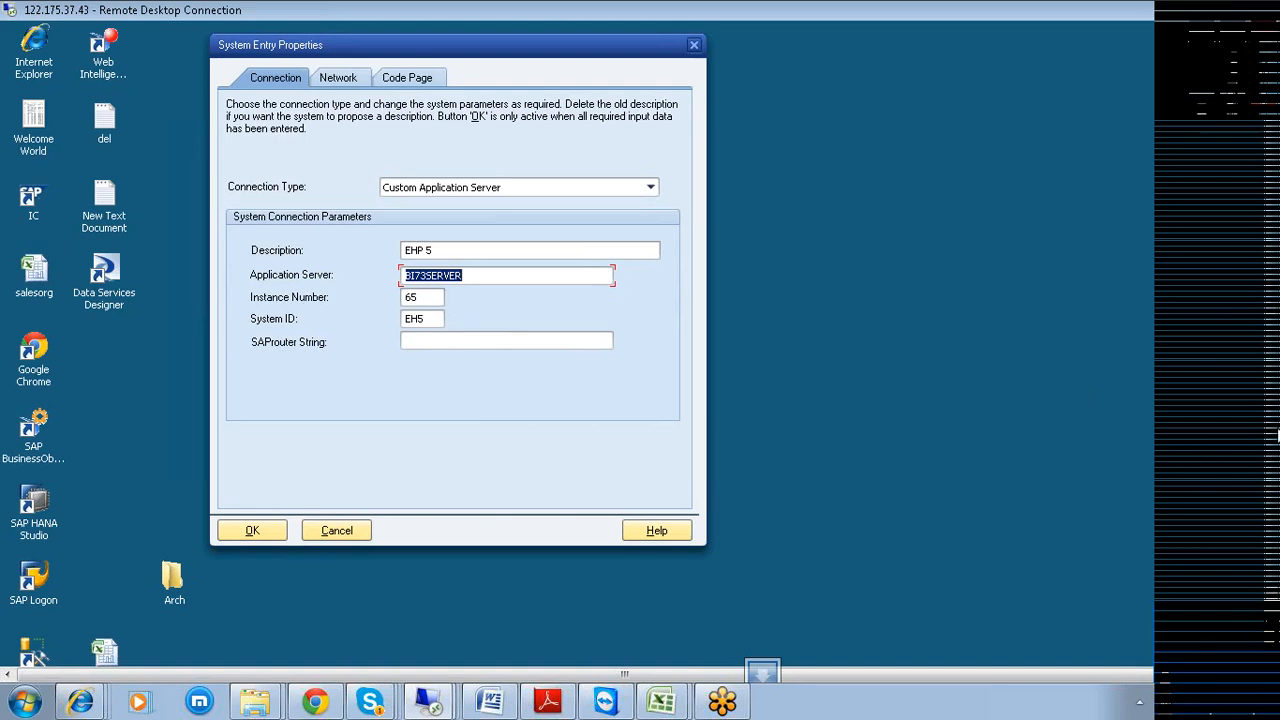
{"action": "left_click_drag", "start_coordinate": [1278, 435], "coordinate": [1257, 494]}
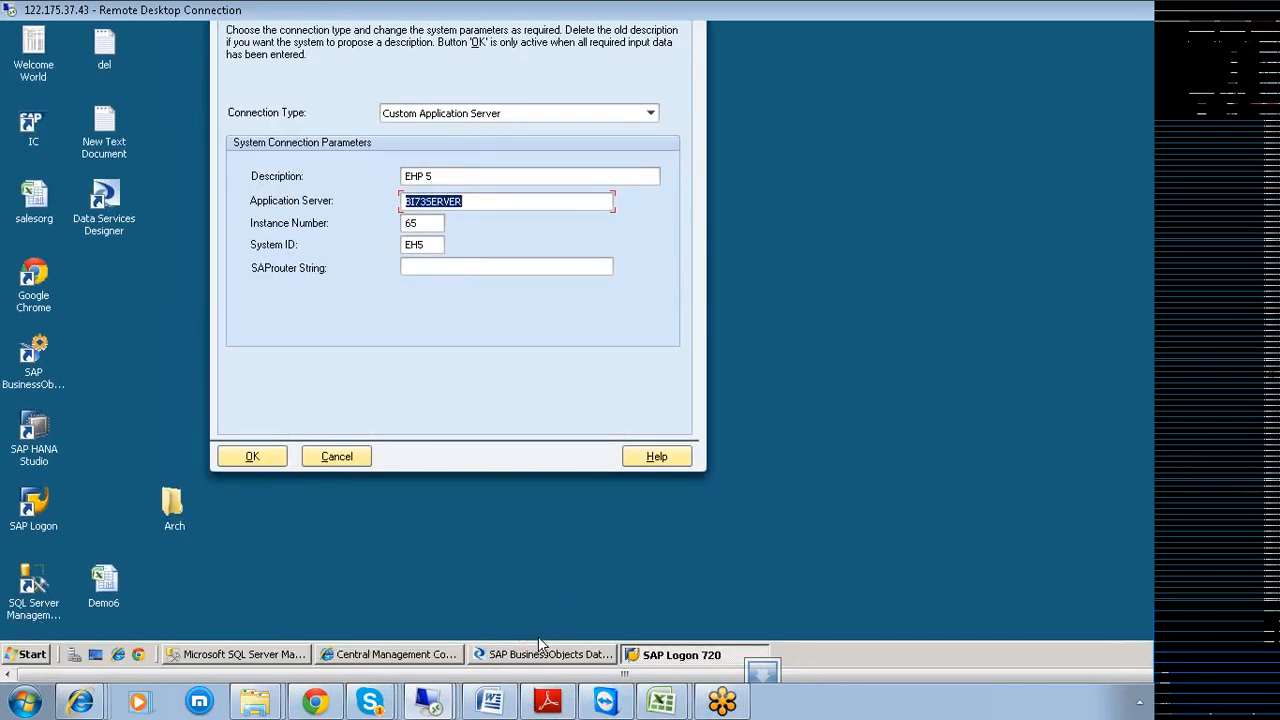
{"action": "left_click", "coordinate": [546, 656]}
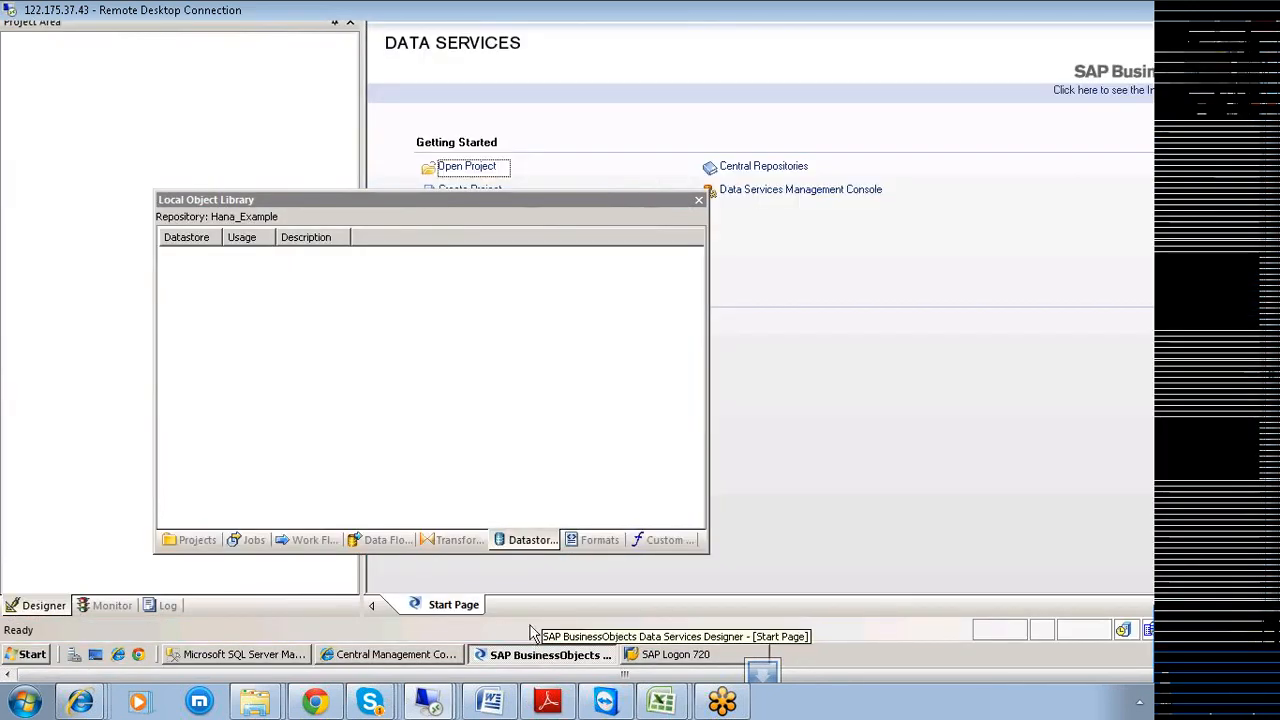
{"action": "right_click", "coordinate": [351, 368]}
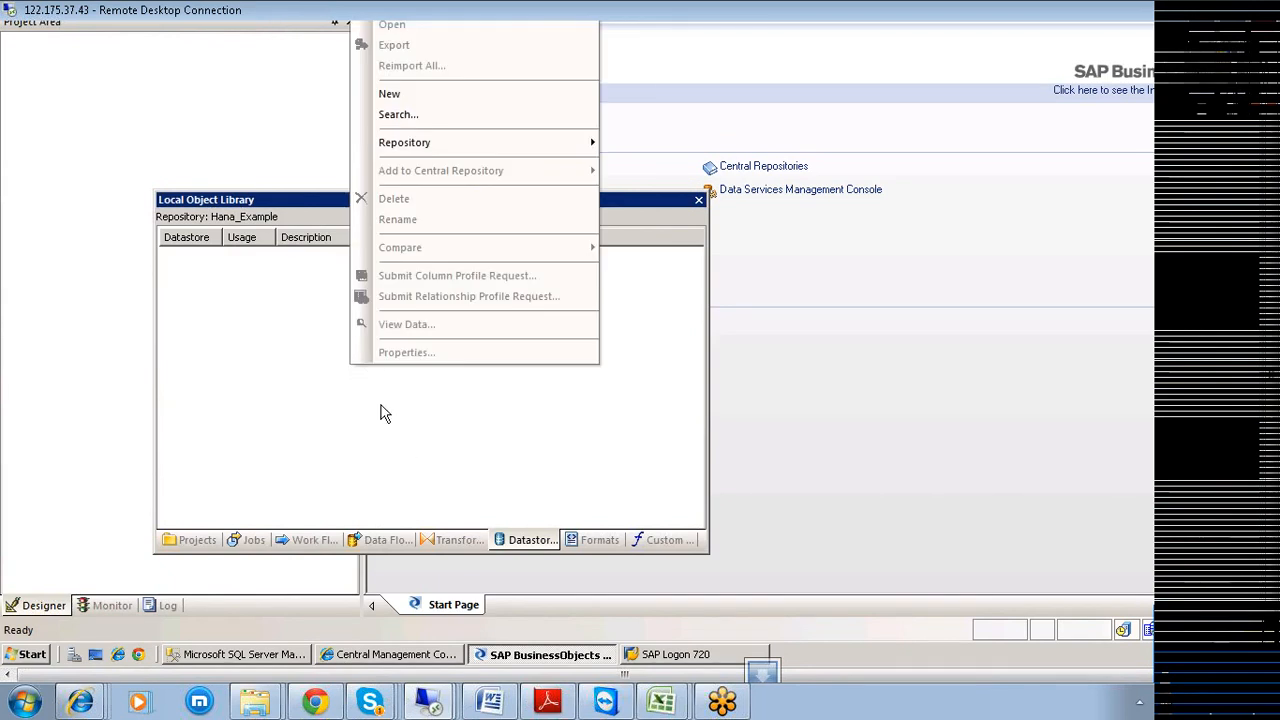
Create a new datastore from the Local Object Library and name it HANA_ECC_Example.
{"action": "left_click", "coordinate": [412, 94]}
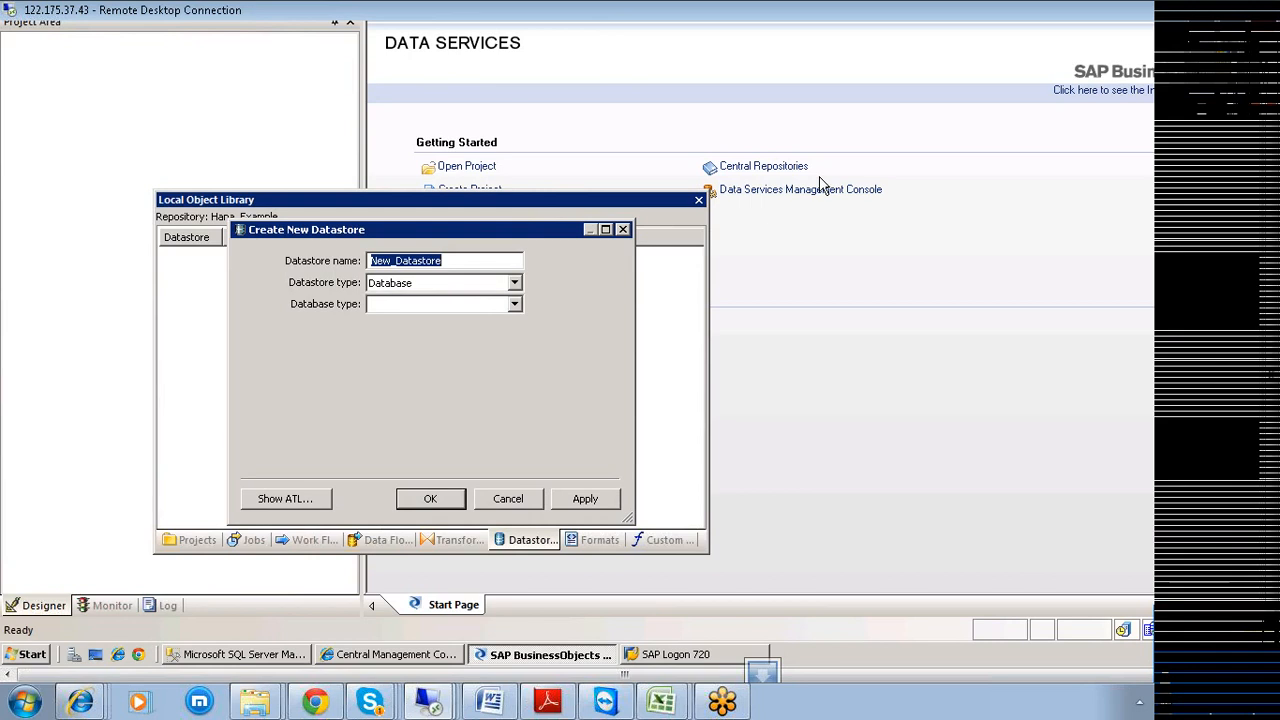
{"action": "type", "text": "SAP_HANA"}
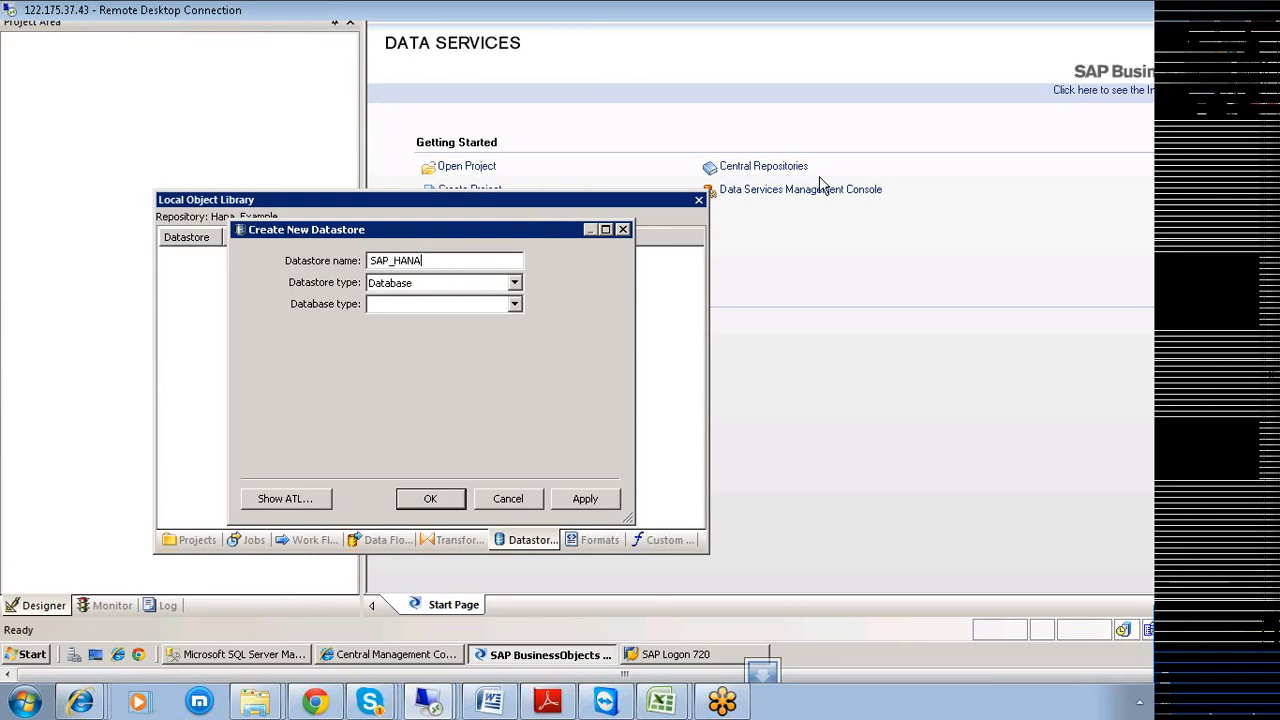
{"action": "key", "text": "BackSpace"}
{"action": "key", "text": "BackSpace"}
{"action": "key", "text": "BackSpace"}
{"action": "key", "text": "BackSpace"}
{"action": "key", "text": "BackSpace"}
{"action": "key", "text": "BackSpace"}
{"action": "key", "text": "BackSpace"}
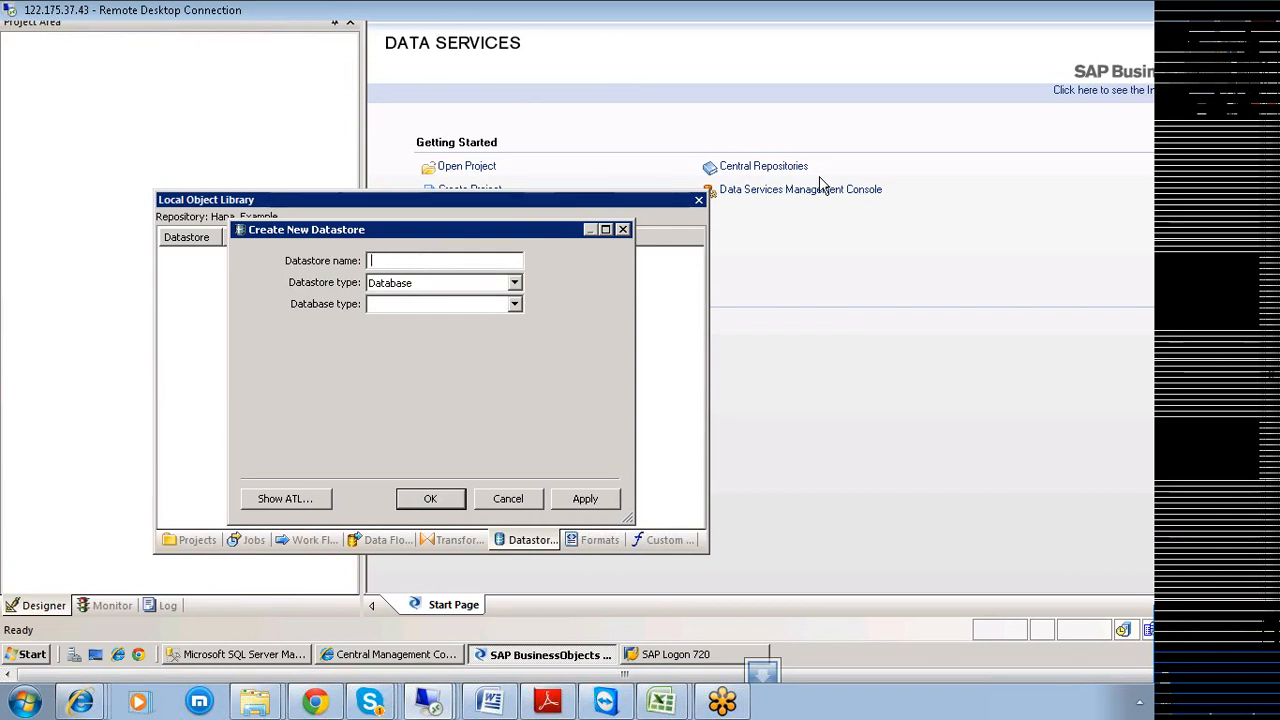
{"action": "type", "text": "HANA"}
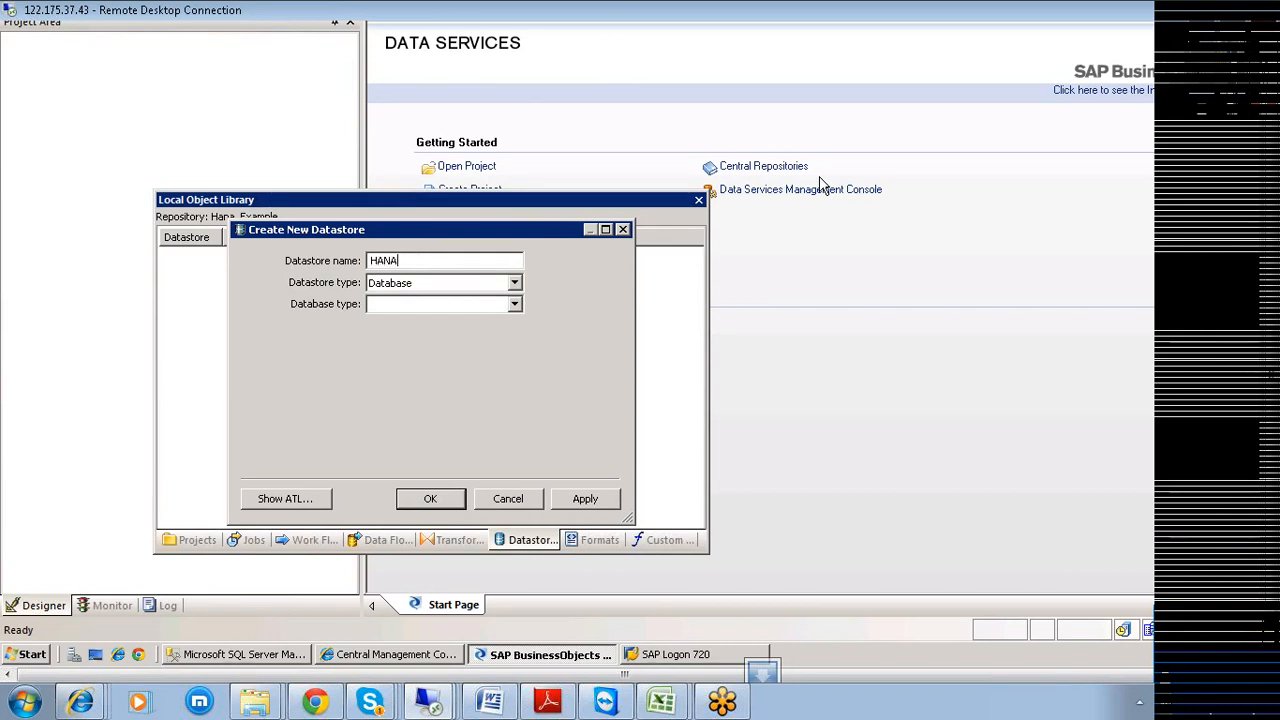
{"action": "type", "text": "_"}
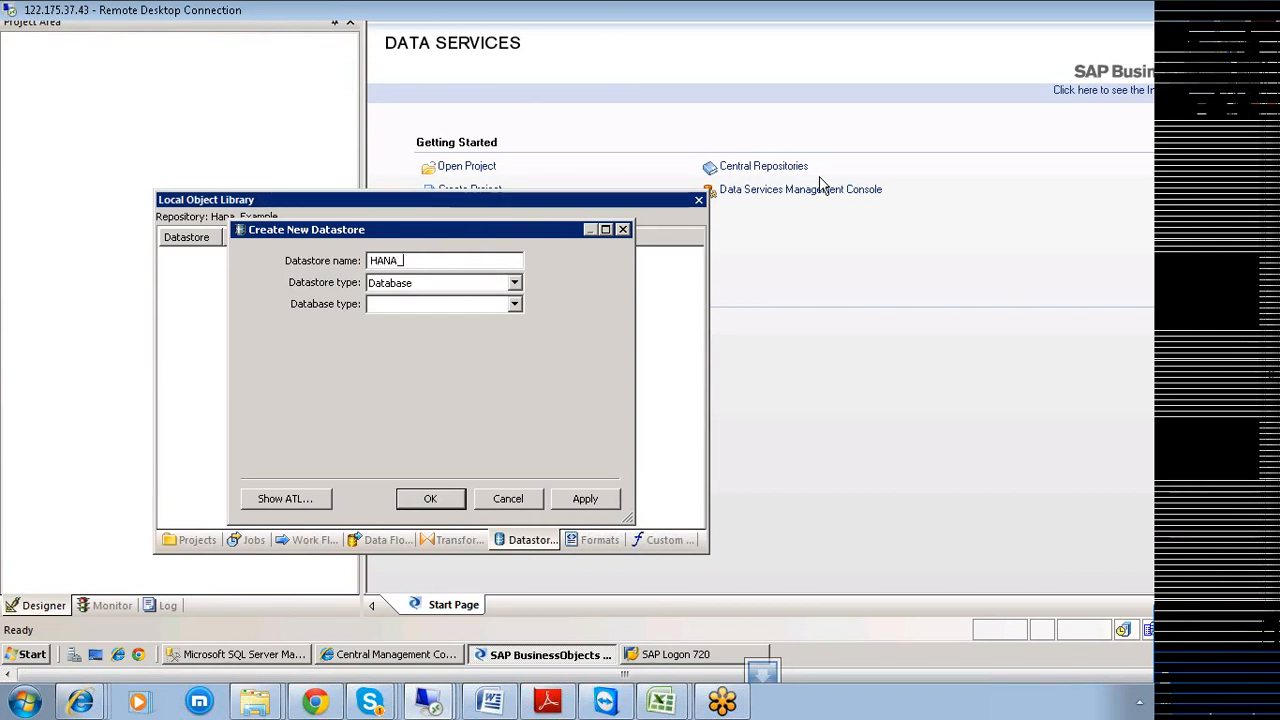
{"action": "type", "text": "EX"}
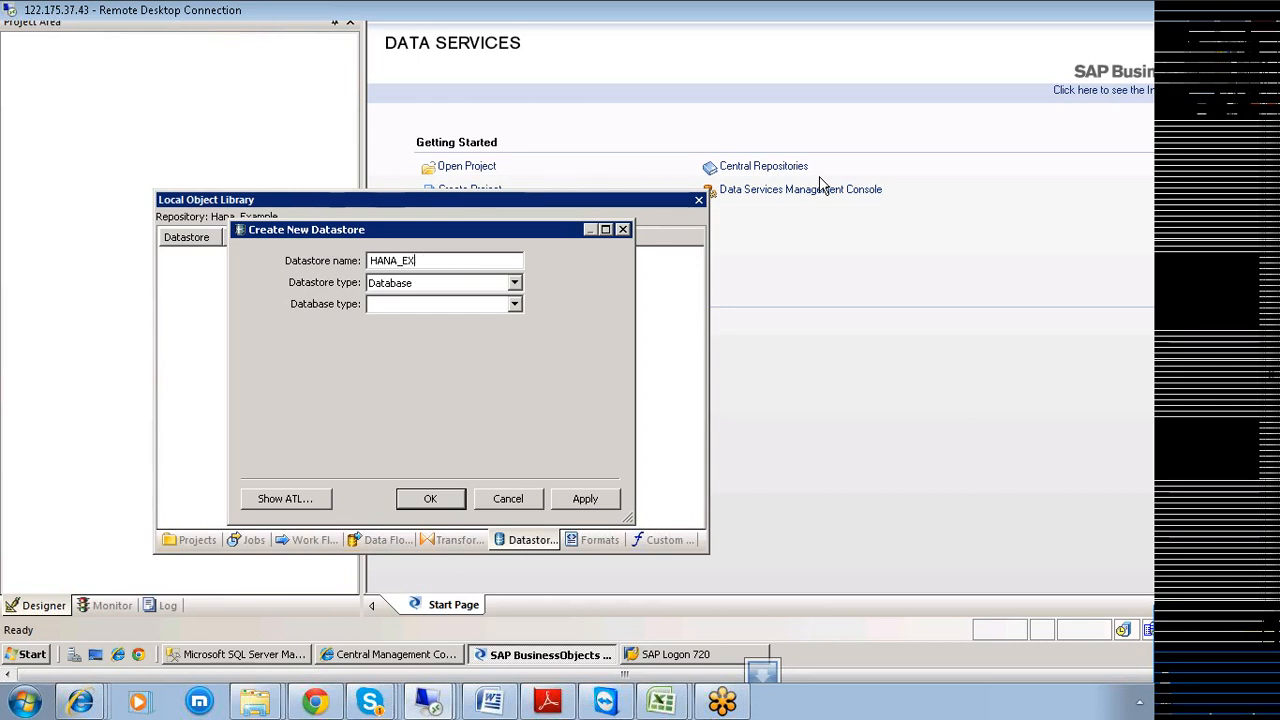
{"action": "key", "text": "BackSpace"}
{"action": "type", "text": "CC_e"}
{"action": "key", "text": "BackSpace"}
{"action": "type", "text": "Example"}
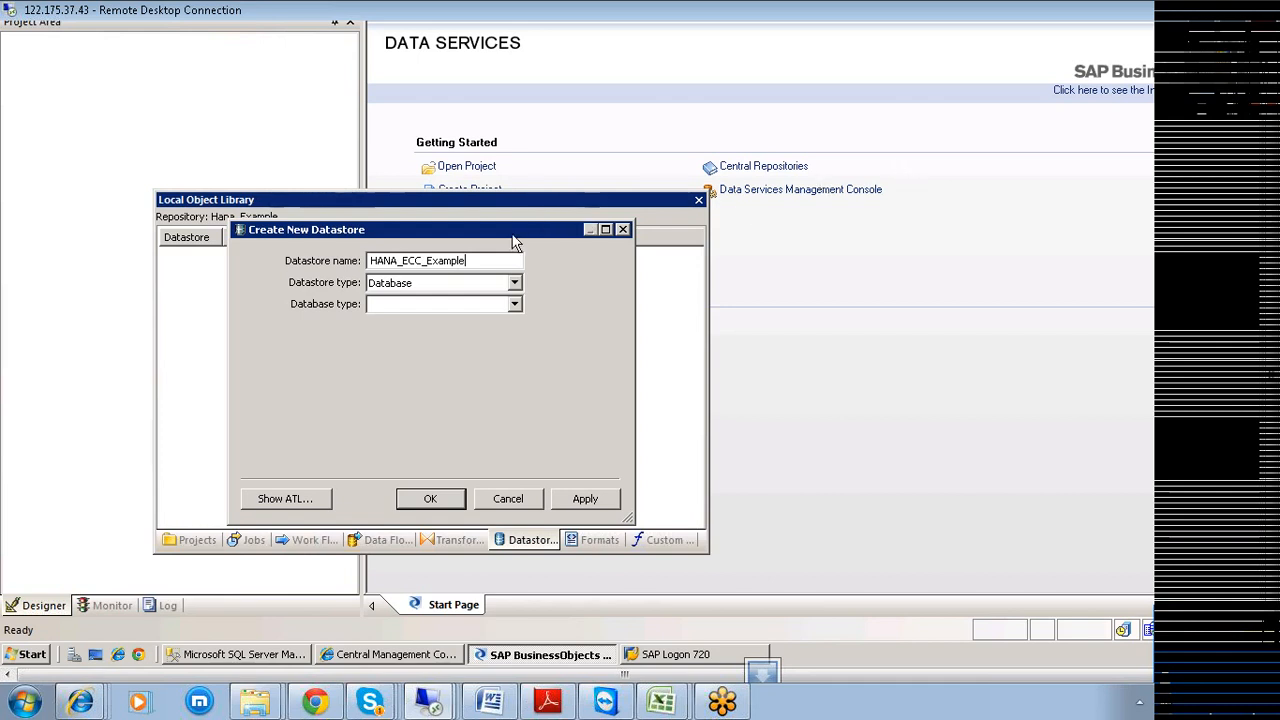
{"action": "left_click", "coordinate": [515, 285]}
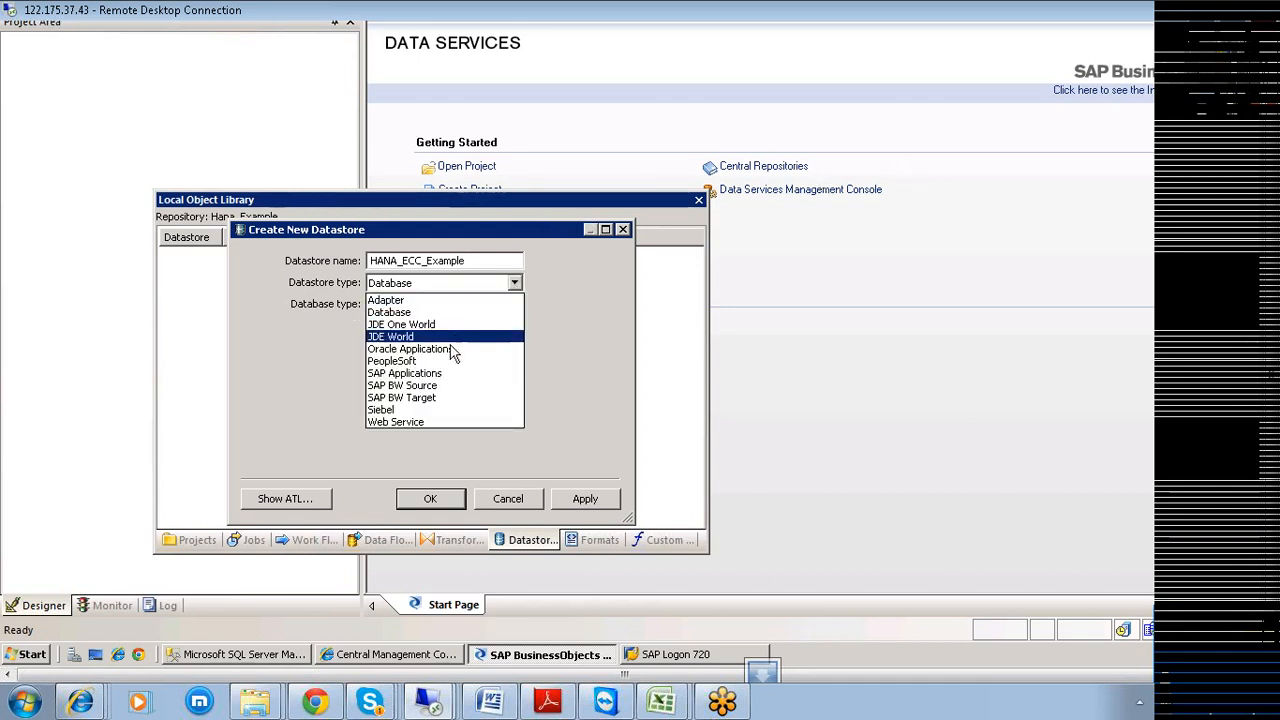
Set the datastore type to SAP Applications and paste BI73SERVER as application server.
{"action": "left_click", "coordinate": [449, 374]}
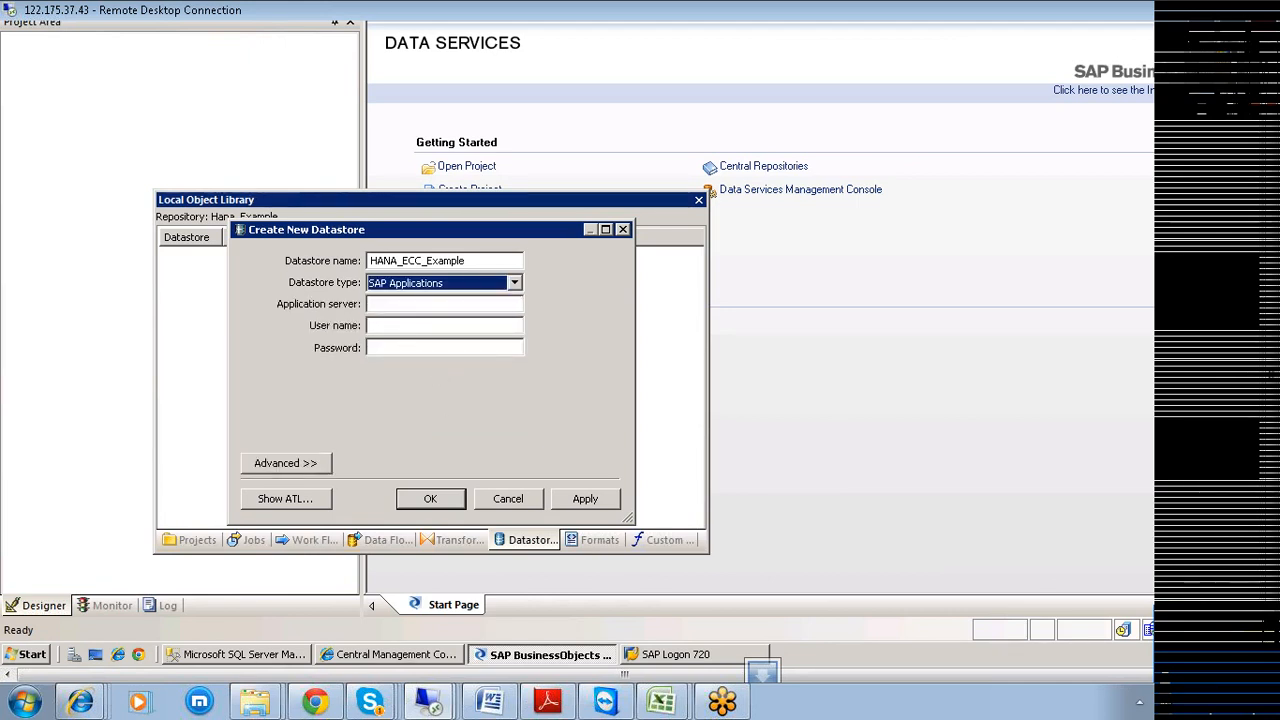
{"action": "right_click", "coordinate": [386, 305]}
{"action": "left_click", "coordinate": [410, 368]}
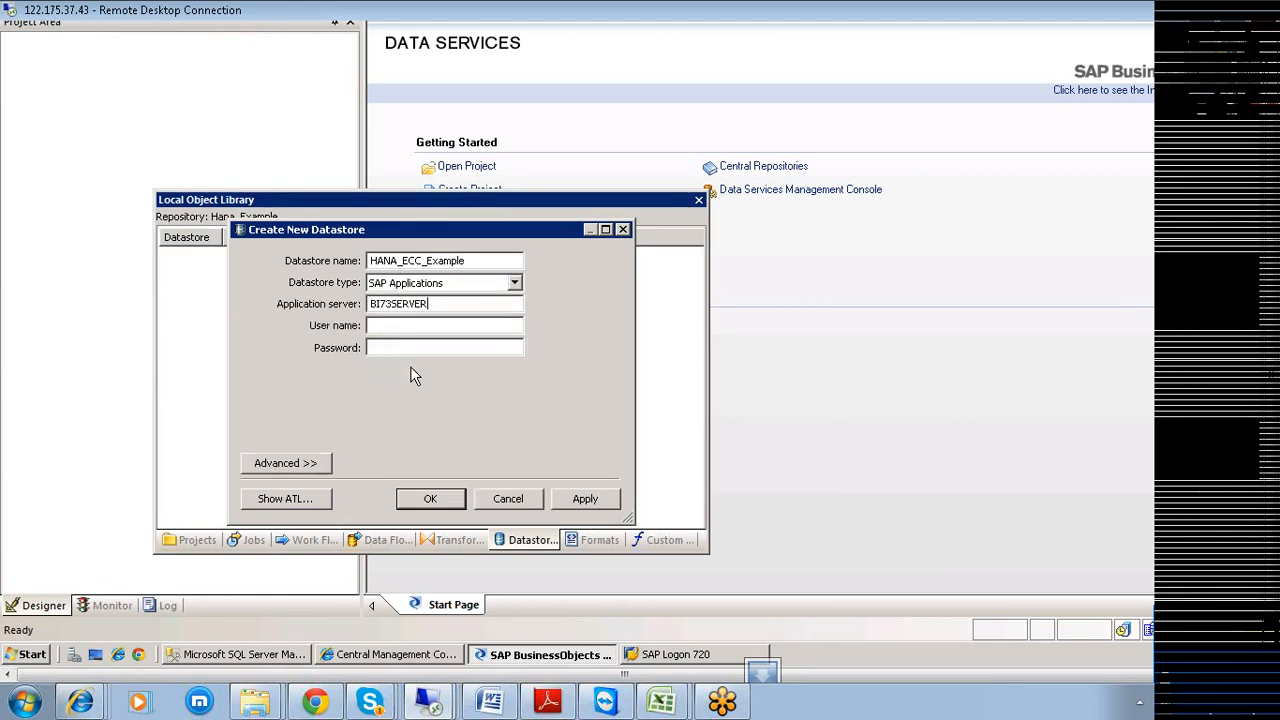
After checking SAP Logon, enter the datastore's user name and account password.
{"action": "left_click", "coordinate": [672, 655]}
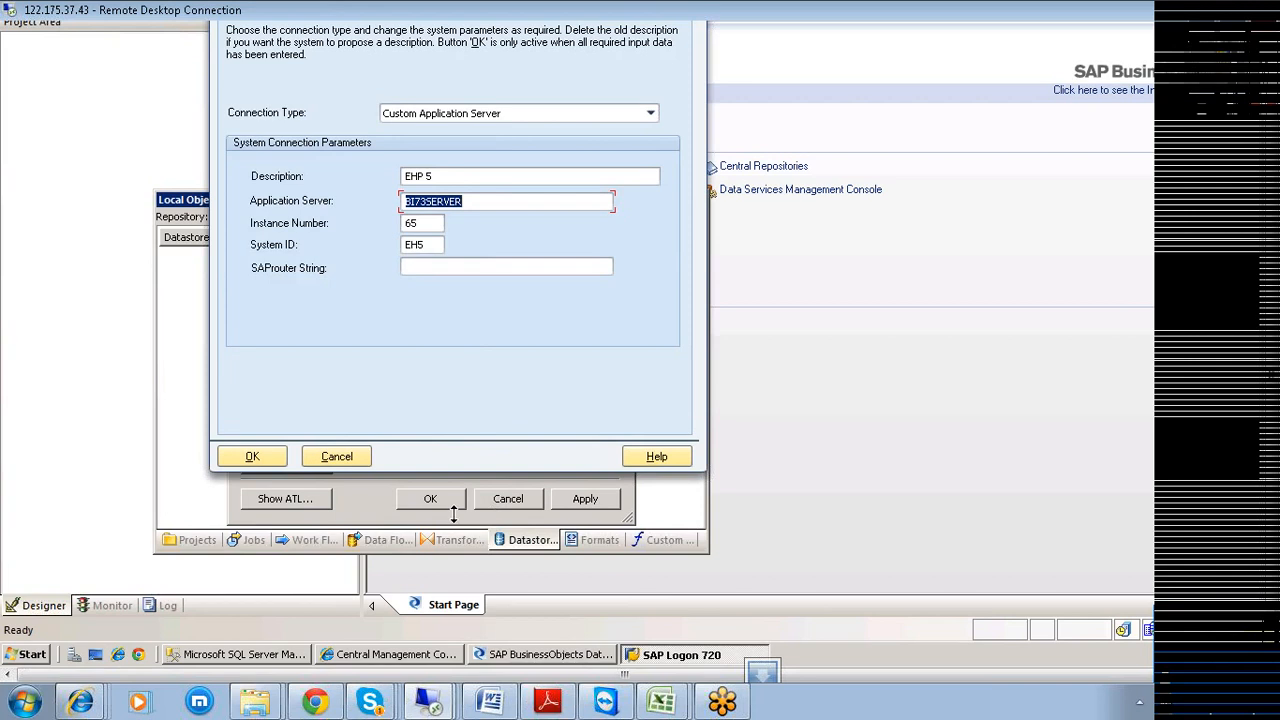
{"action": "left_click", "coordinate": [368, 506]}
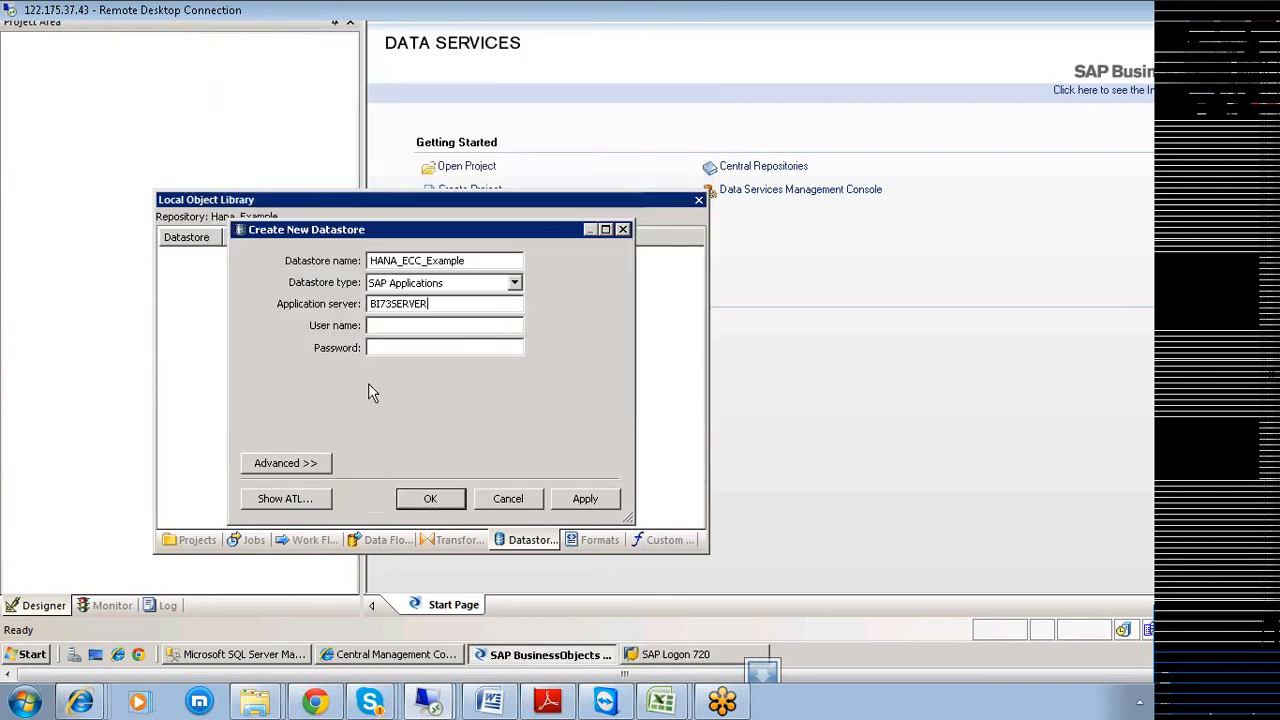
{"action": "left_click", "coordinate": [378, 327]}
{"action": "type", "text": "hanauser1"}
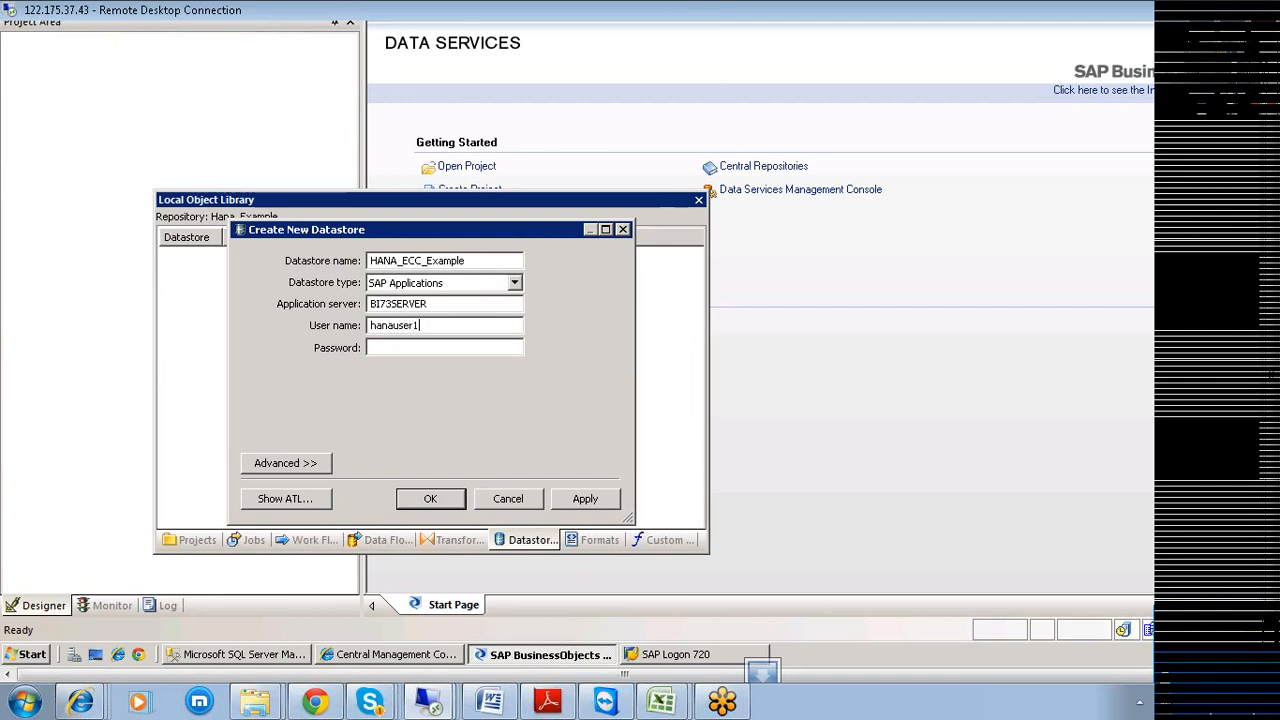
{"action": "key", "text": "Caps_Lock"}
{"action": "type", "text": "••"}
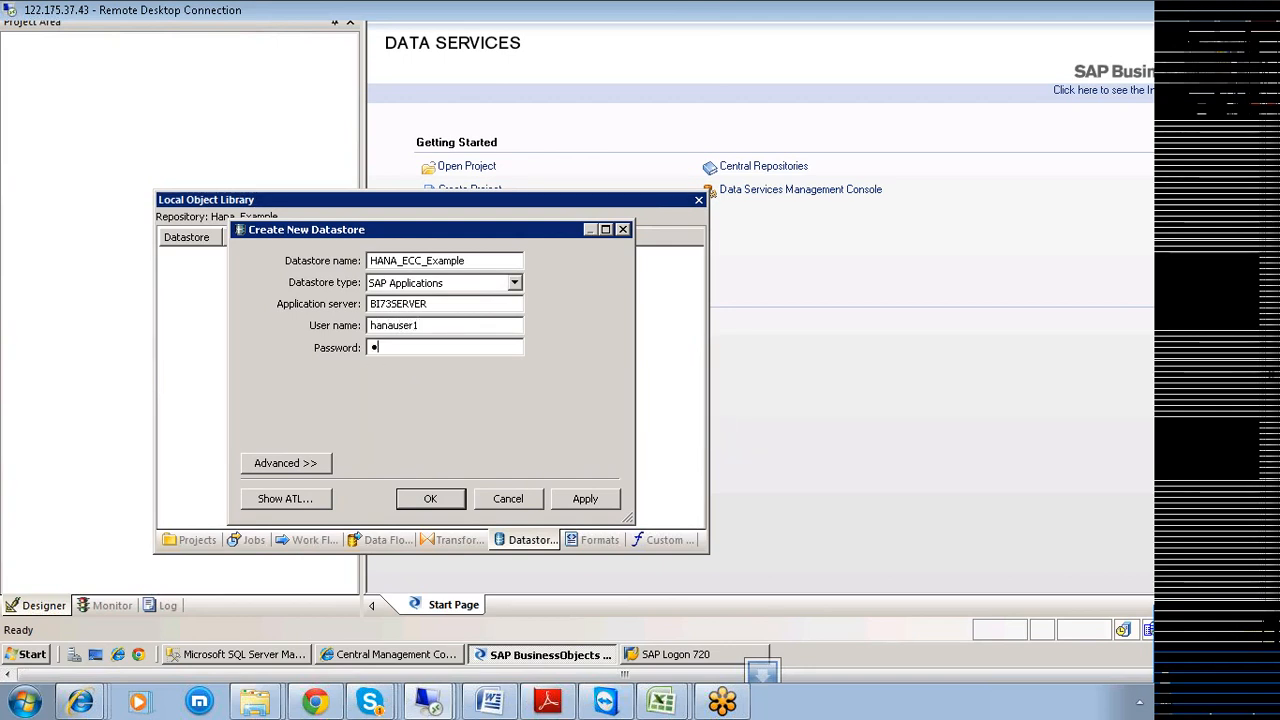
{"action": "type", "text": "••••••••"}
Expand the Advanced settings, scroll the Configuration1 grid and select the System number value 00.
{"action": "left_click", "coordinate": [278, 466]}
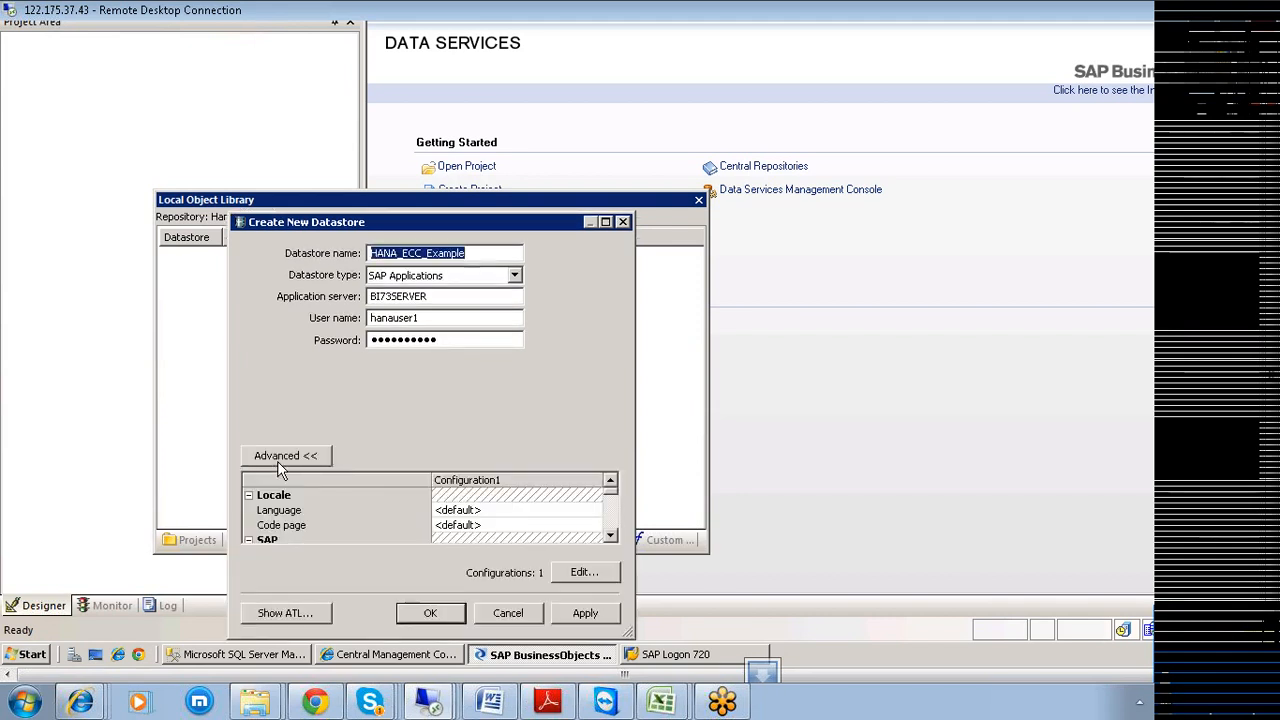
{"action": "left_click_drag", "start_coordinate": [462, 232], "coordinate": [582, 92]}
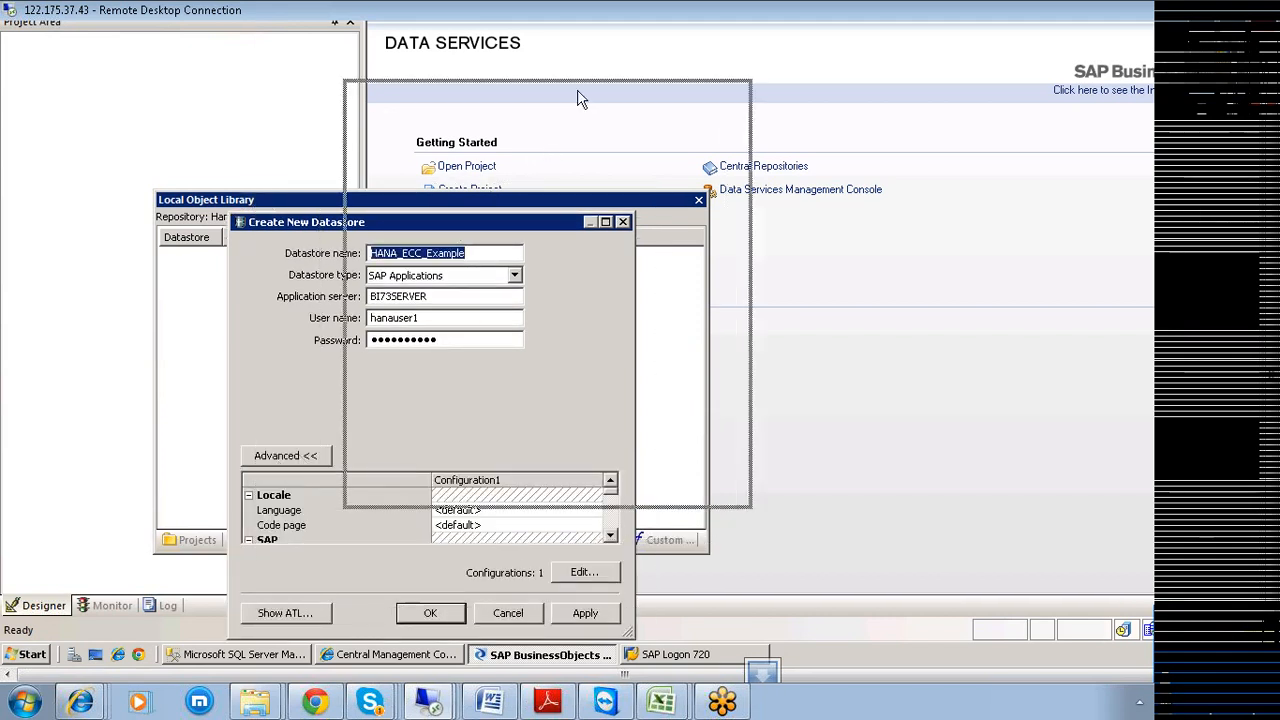
{"action": "left_click", "coordinate": [731, 398]}
{"action": "left_click", "coordinate": [731, 398]}
{"action": "left_click", "coordinate": [731, 398]}
{"action": "left_click", "coordinate": [731, 398]}
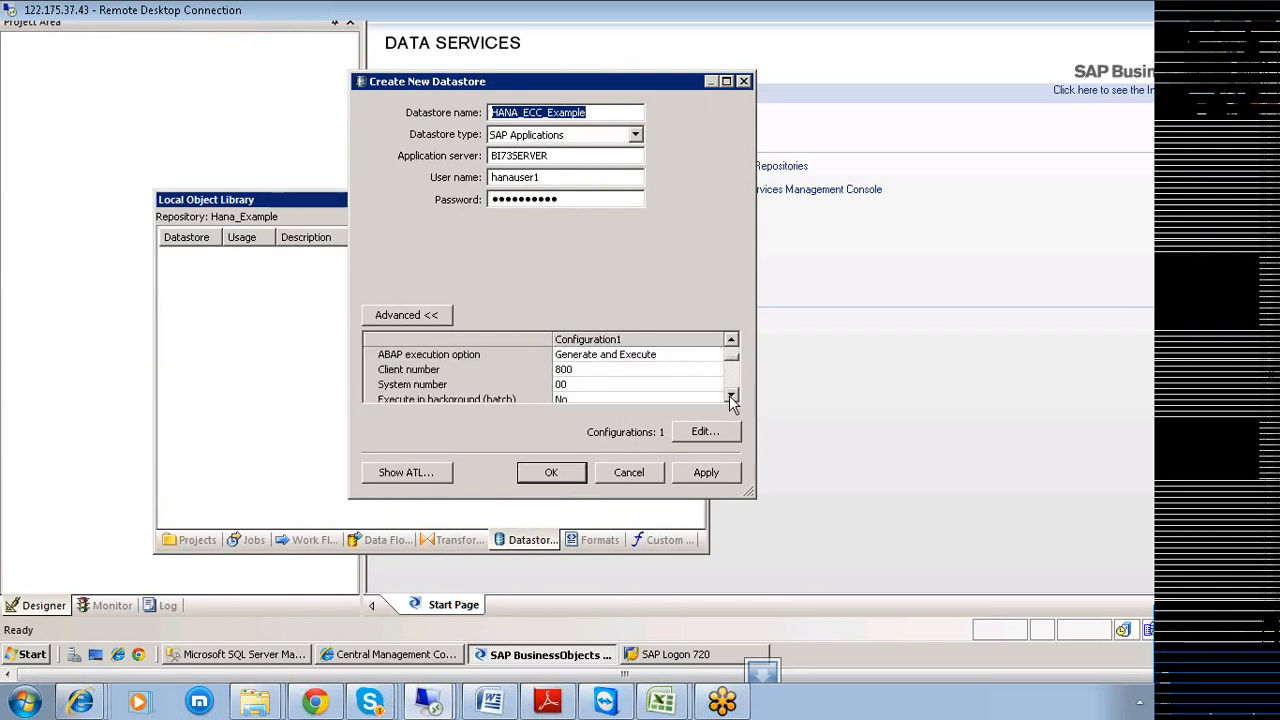
{"action": "left_click", "coordinate": [731, 398]}
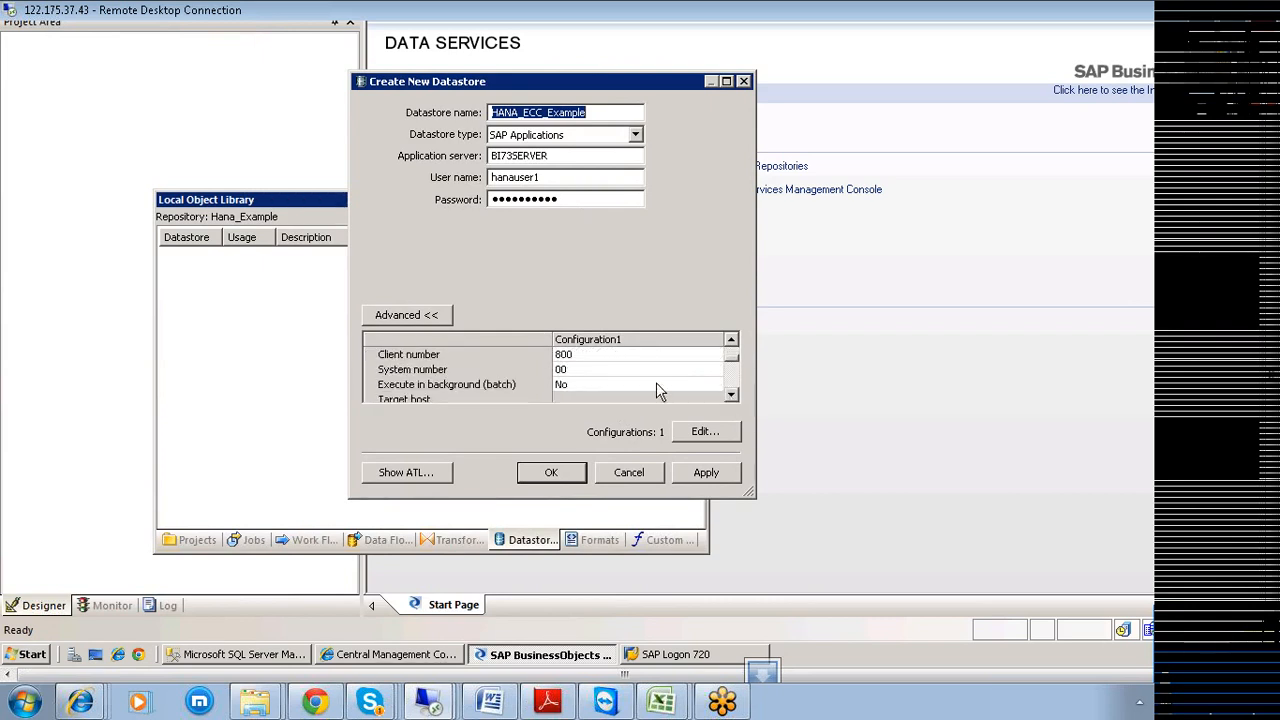
{"action": "left_click", "coordinate": [570, 371]}
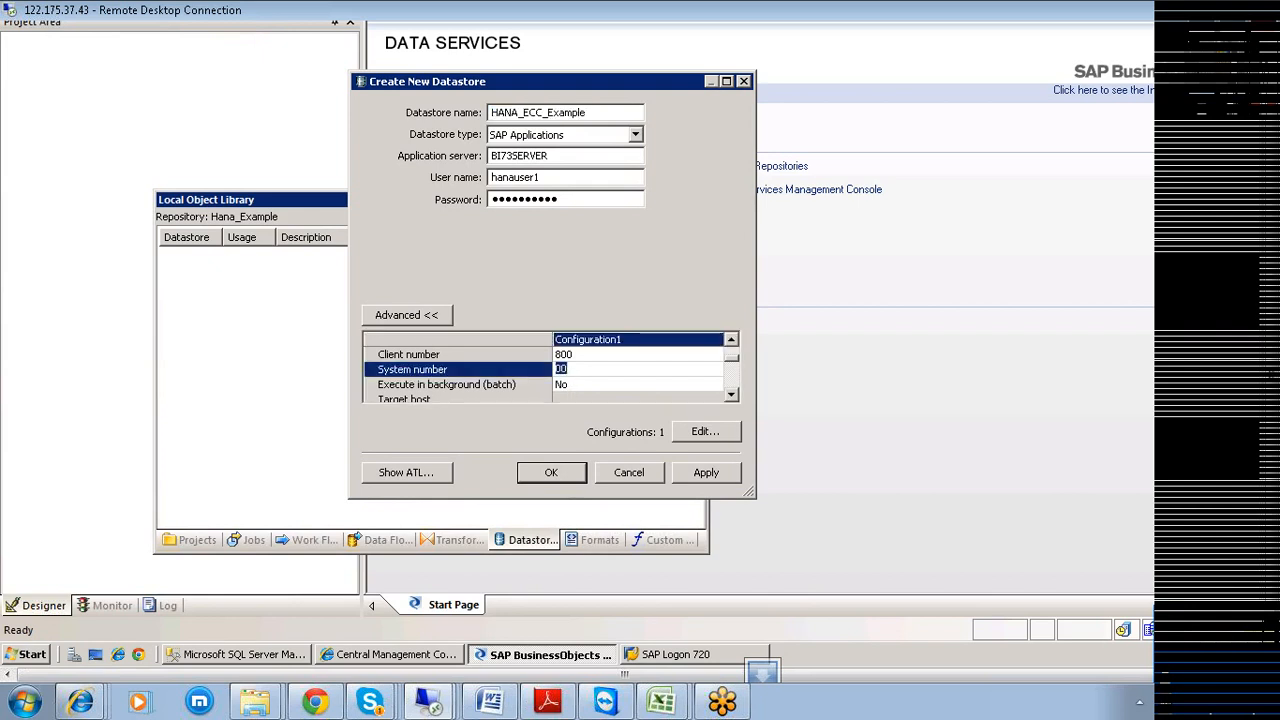
{"action": "left_click", "coordinate": [648, 653]}
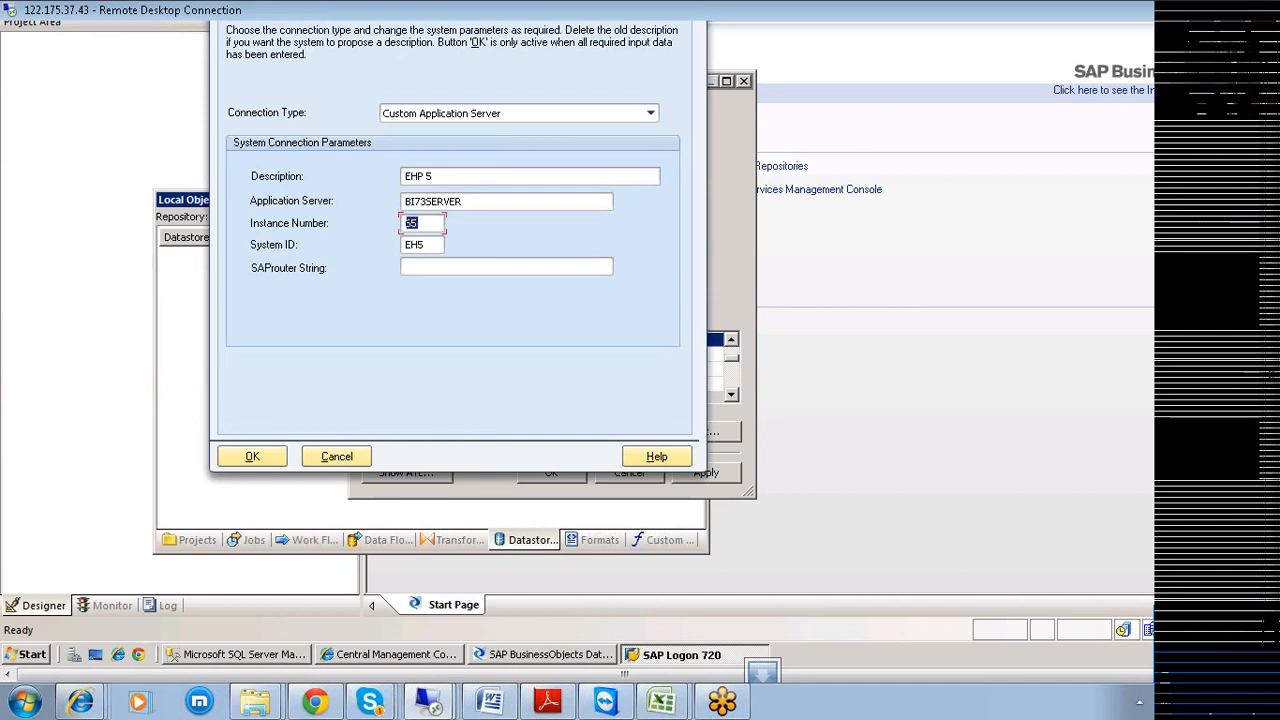
Return to the Create New Datastore dialog and set System number to 65.
{"action": "left_click", "coordinate": [726, 250]}
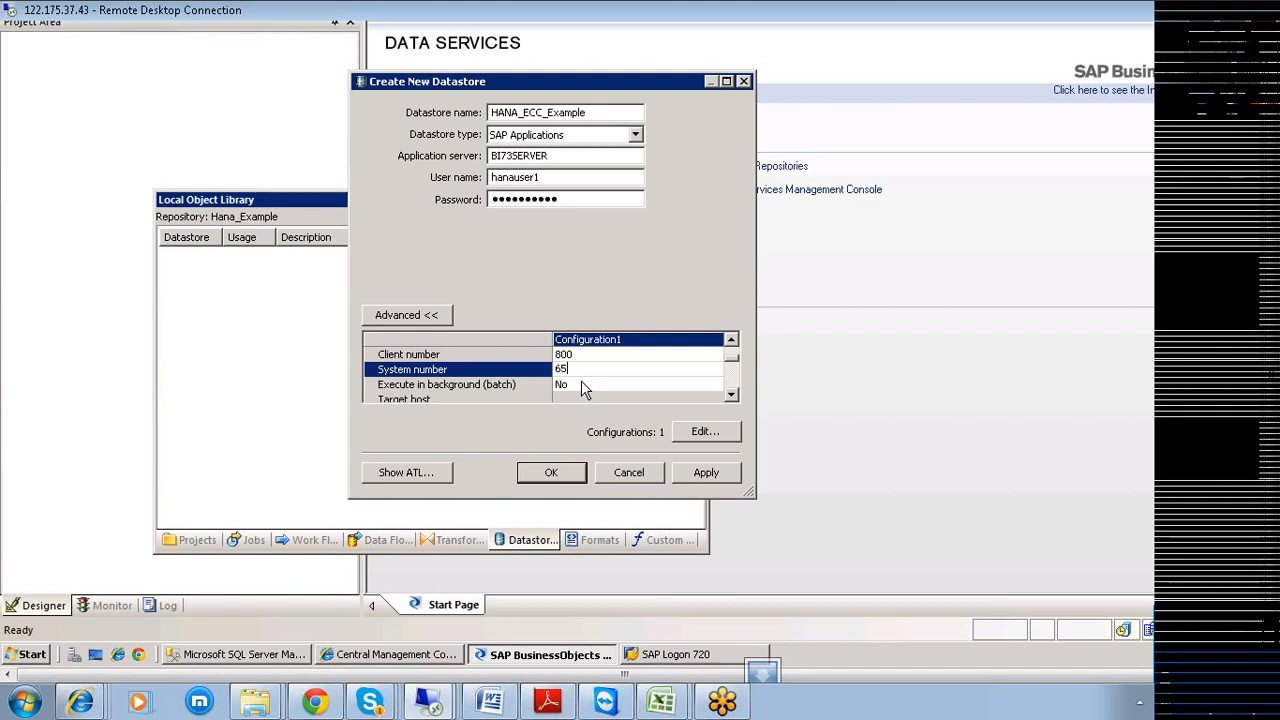
{"action": "left_click", "coordinate": [733, 372]}
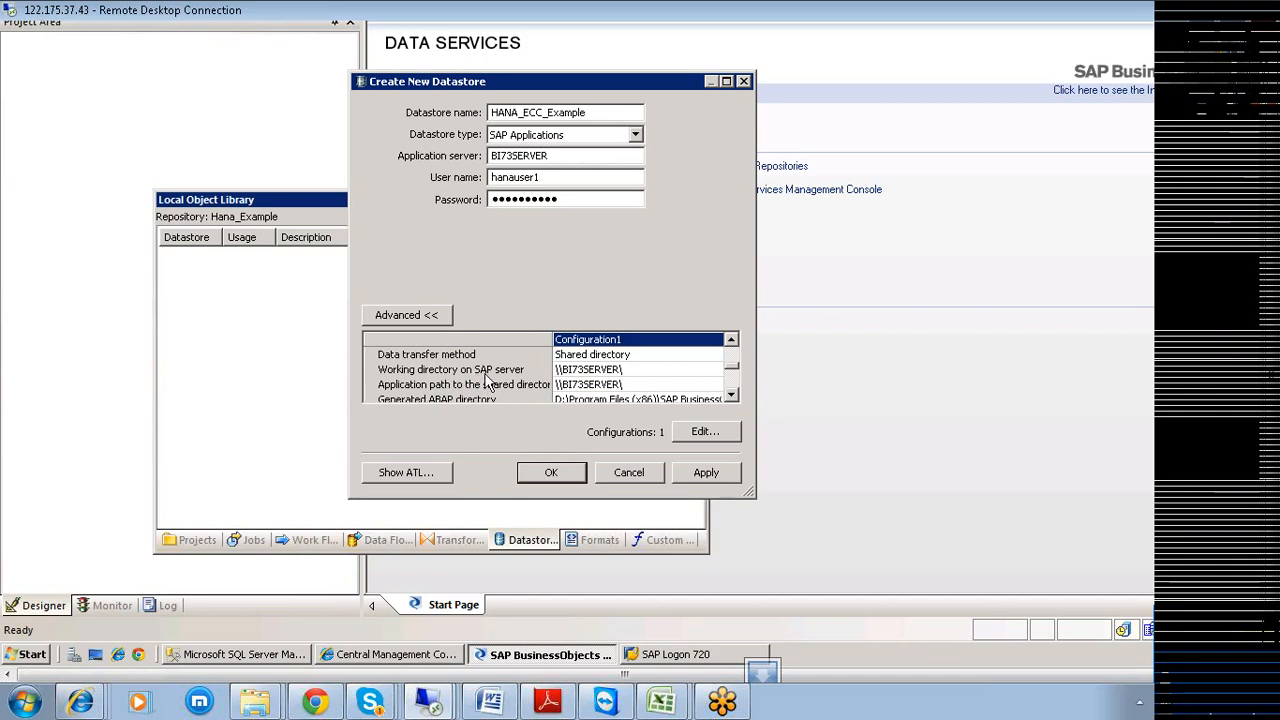
Bring up the context menu for the Windows Start button.
{"action": "right_click", "coordinate": [30, 655]}
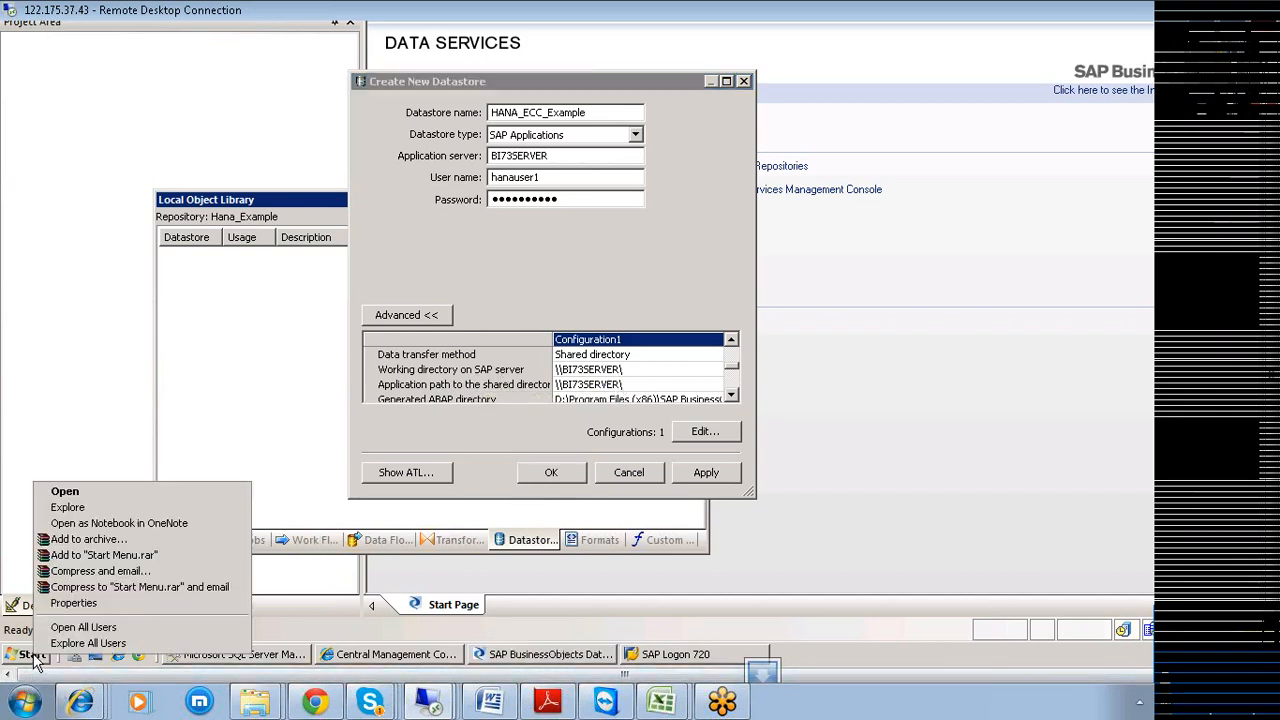
Explore the BIBO OS (C:) drive to confirm the temp folder, then return to the datastore's Working directory.
{"action": "left_click", "coordinate": [86, 508]}
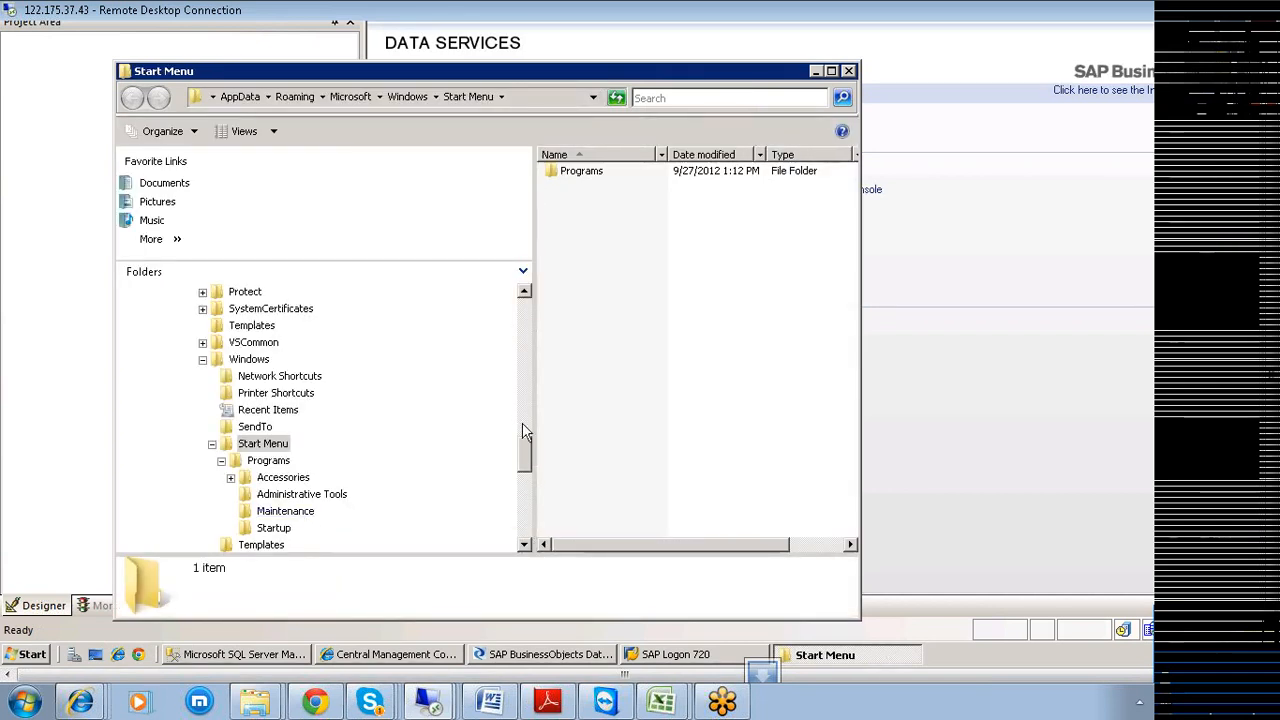
{"action": "left_click_drag", "start_coordinate": [528, 457], "coordinate": [531, 504]}
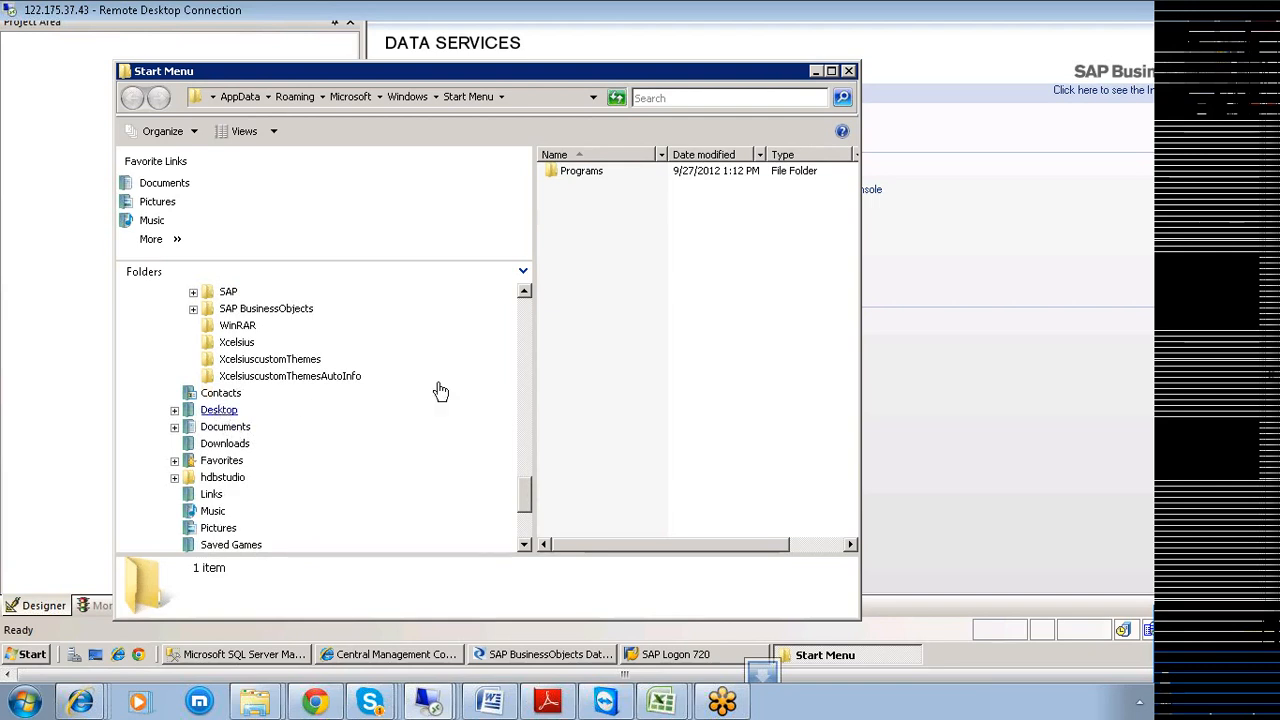
{"action": "left_click_drag", "start_coordinate": [530, 492], "coordinate": [524, 305]}
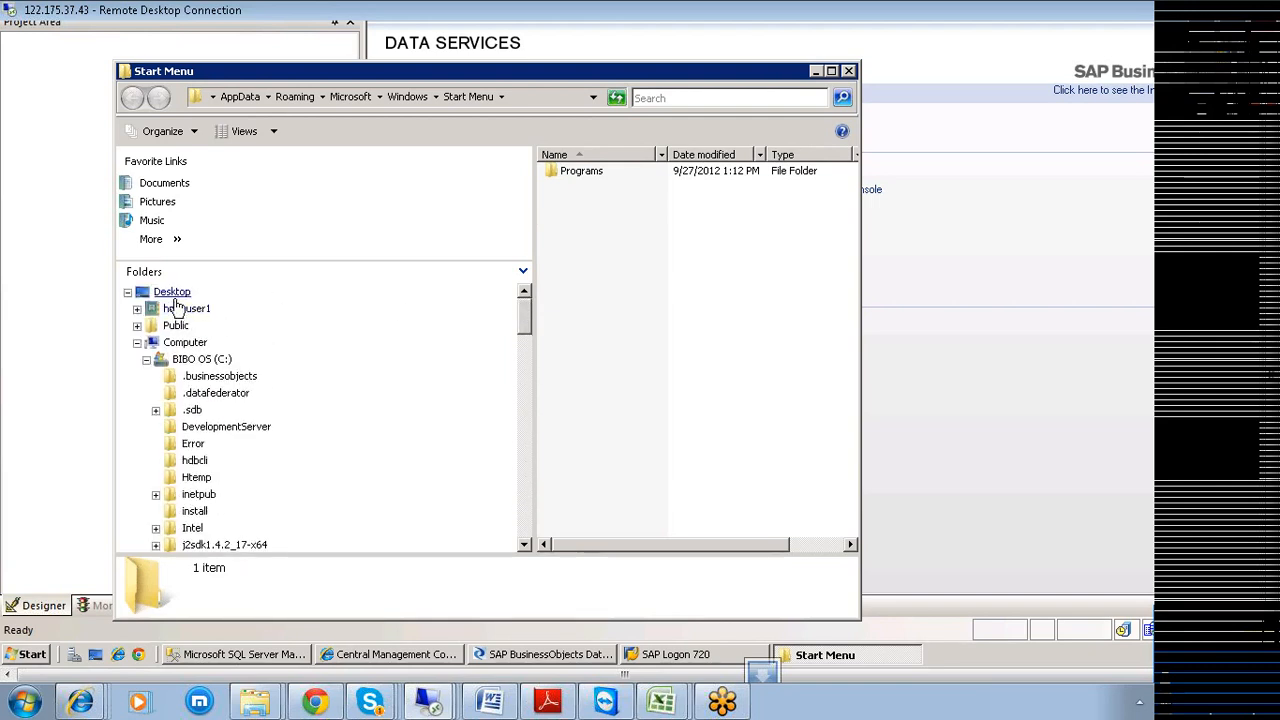
{"action": "left_click", "coordinate": [192, 360]}
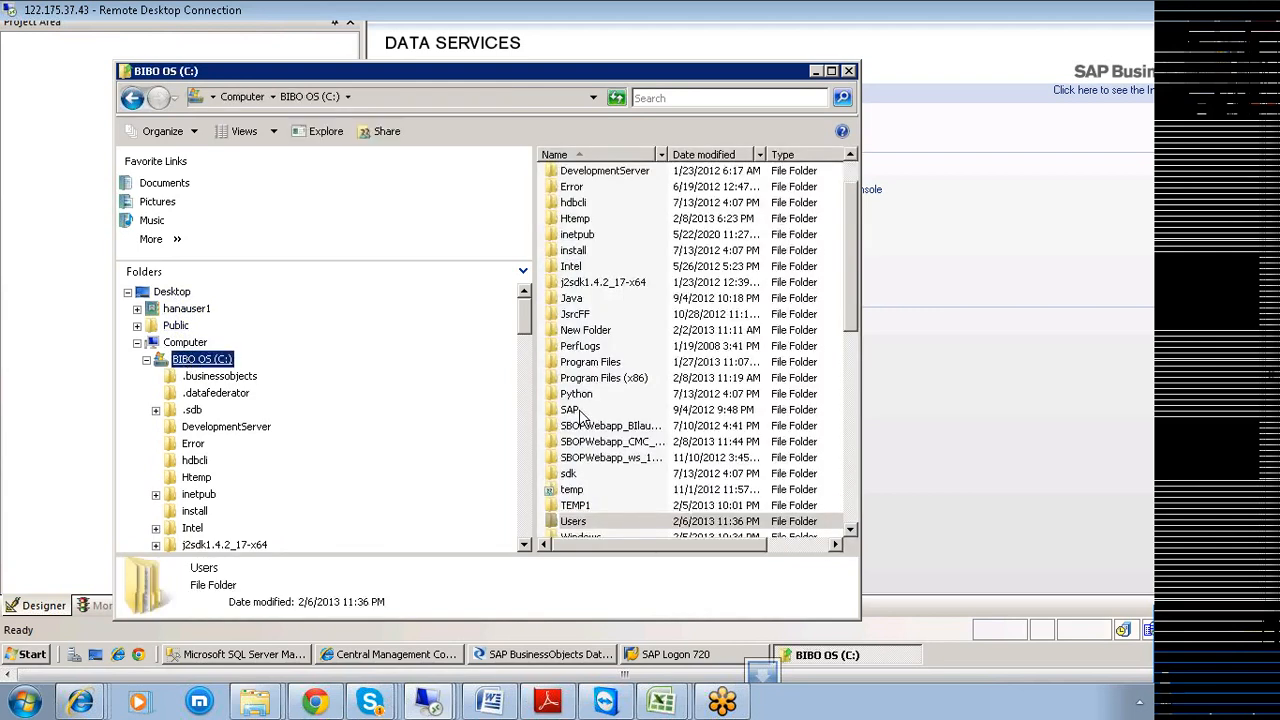
{"action": "left_click", "coordinate": [576, 491]}
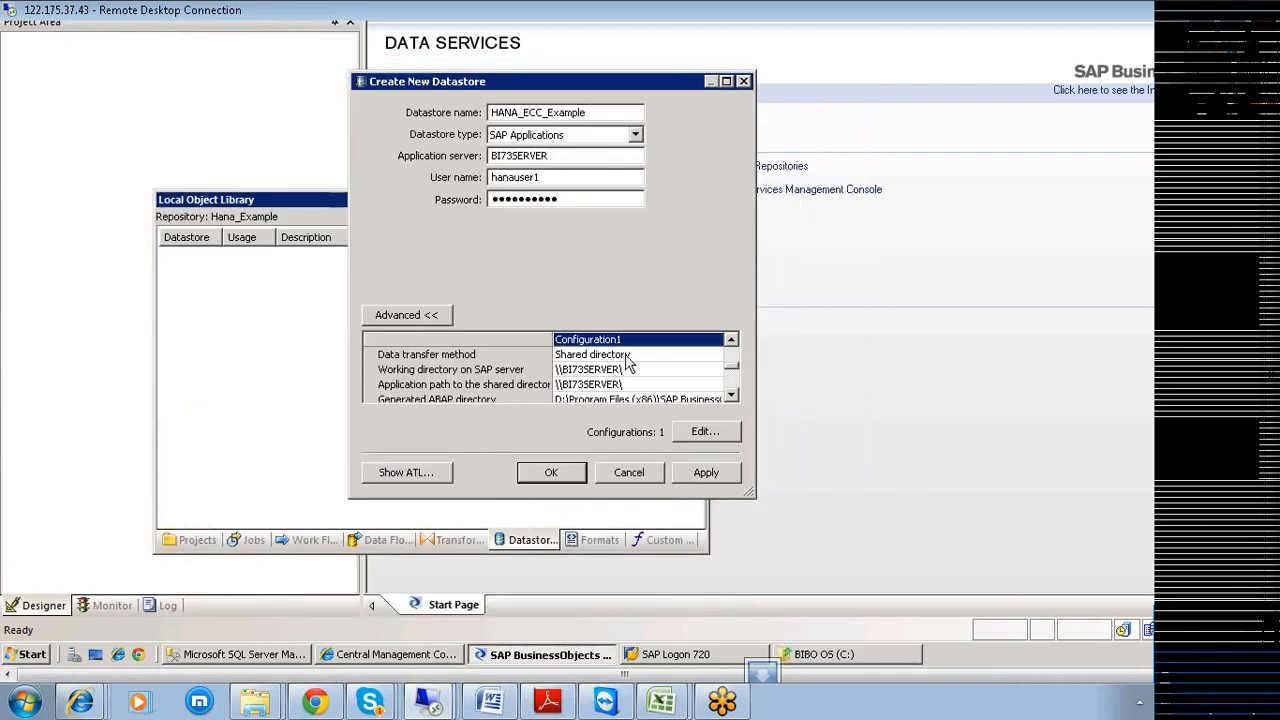
{"action": "left_click", "coordinate": [634, 370]}
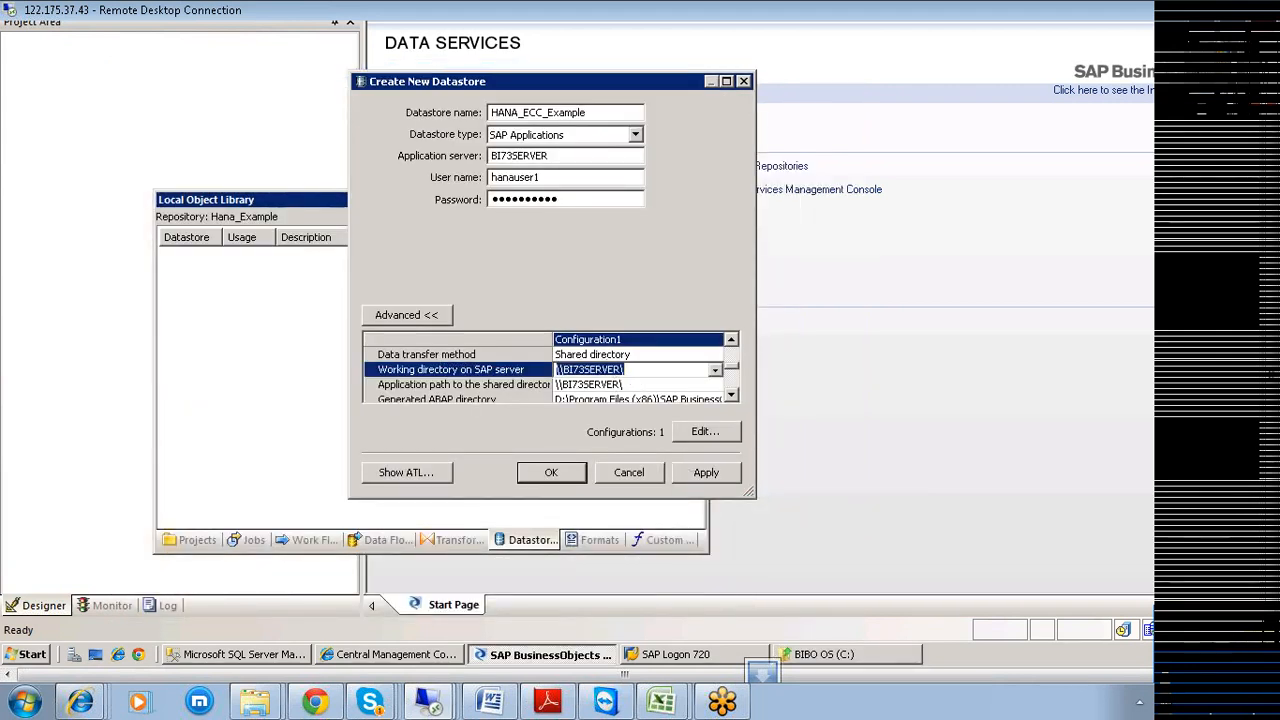
Set Working directory and the shared-directory Application path to C:\Temp.
{"action": "type", "text": "C"}
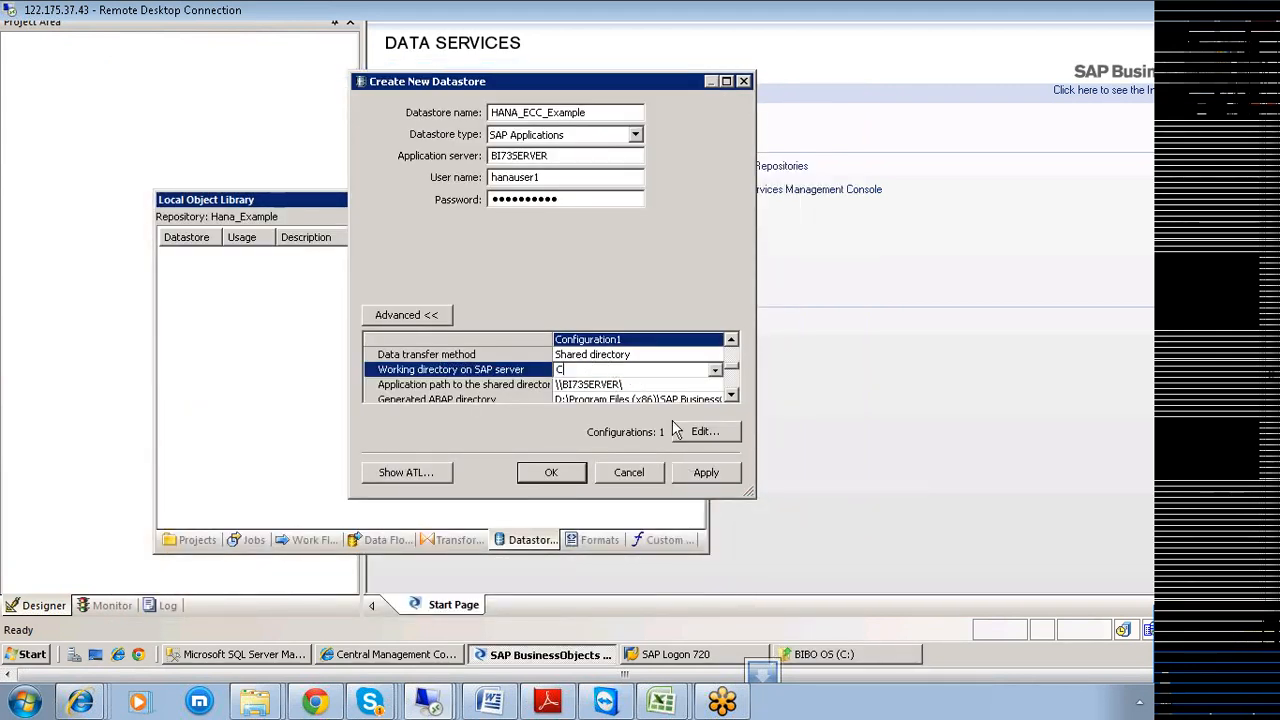
{"action": "type", "text": ":\\Temp"}
{"action": "left_click", "coordinate": [627, 386]}
{"action": "left_click", "coordinate": [626, 385]}
{"action": "left_click", "coordinate": [625, 385]}
{"action": "left_click_drag", "start_coordinate": [625, 385], "coordinate": [556, 385]}
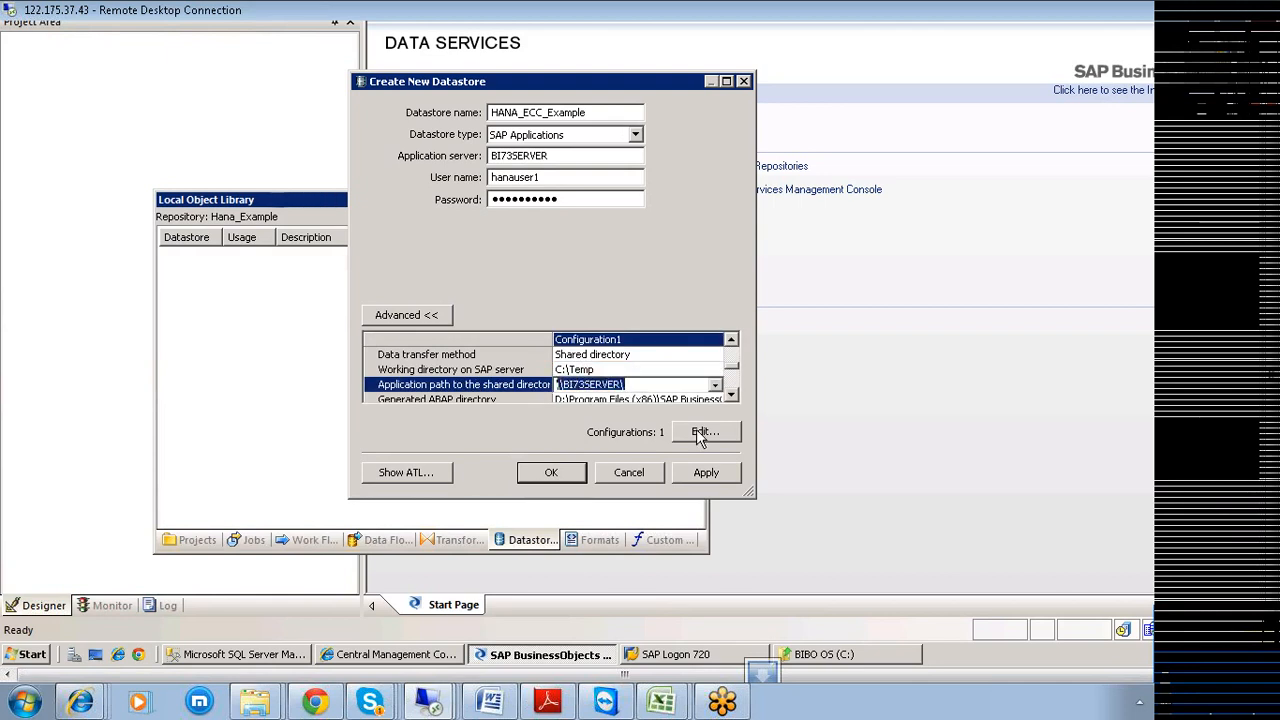
{"action": "type", "text": "C:\\tEMP"}
{"action": "key", "text": "BackSpace"}
{"action": "key", "text": "BackSpace"}
{"action": "key", "text": "BackSpace"}
{"action": "key", "text": "BackSpace"}
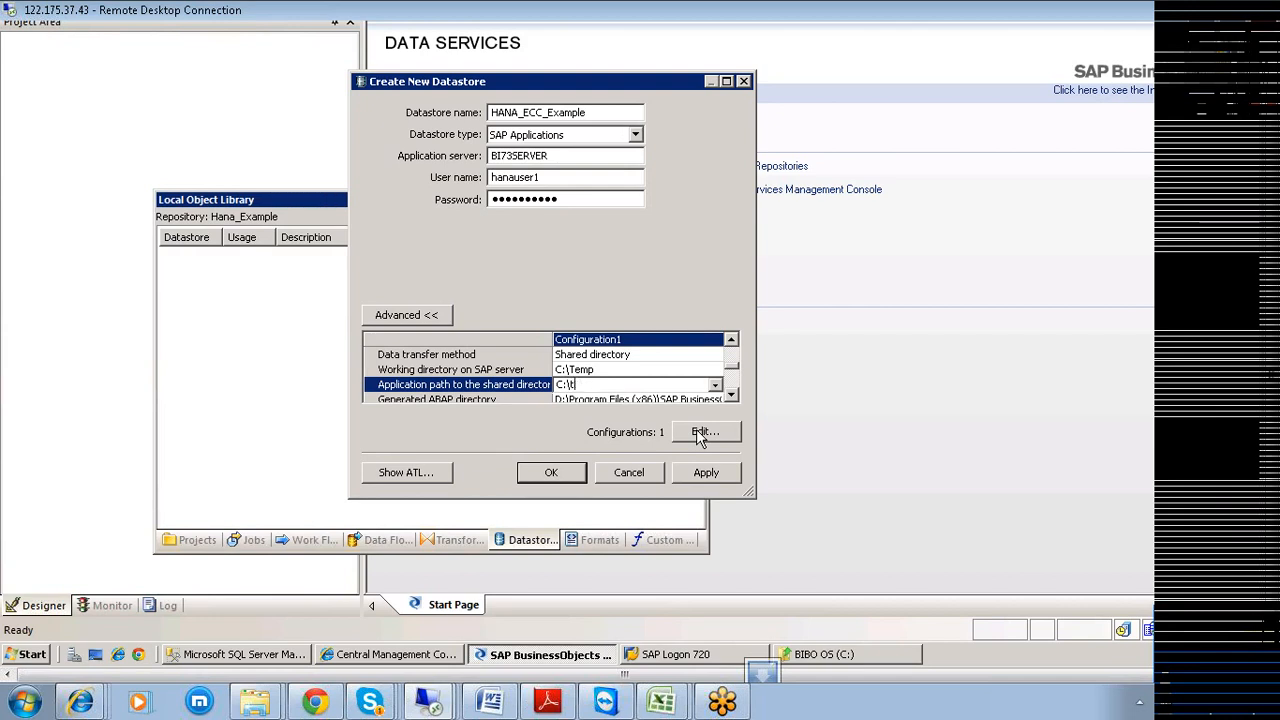
{"action": "type", "text": "Temp"}
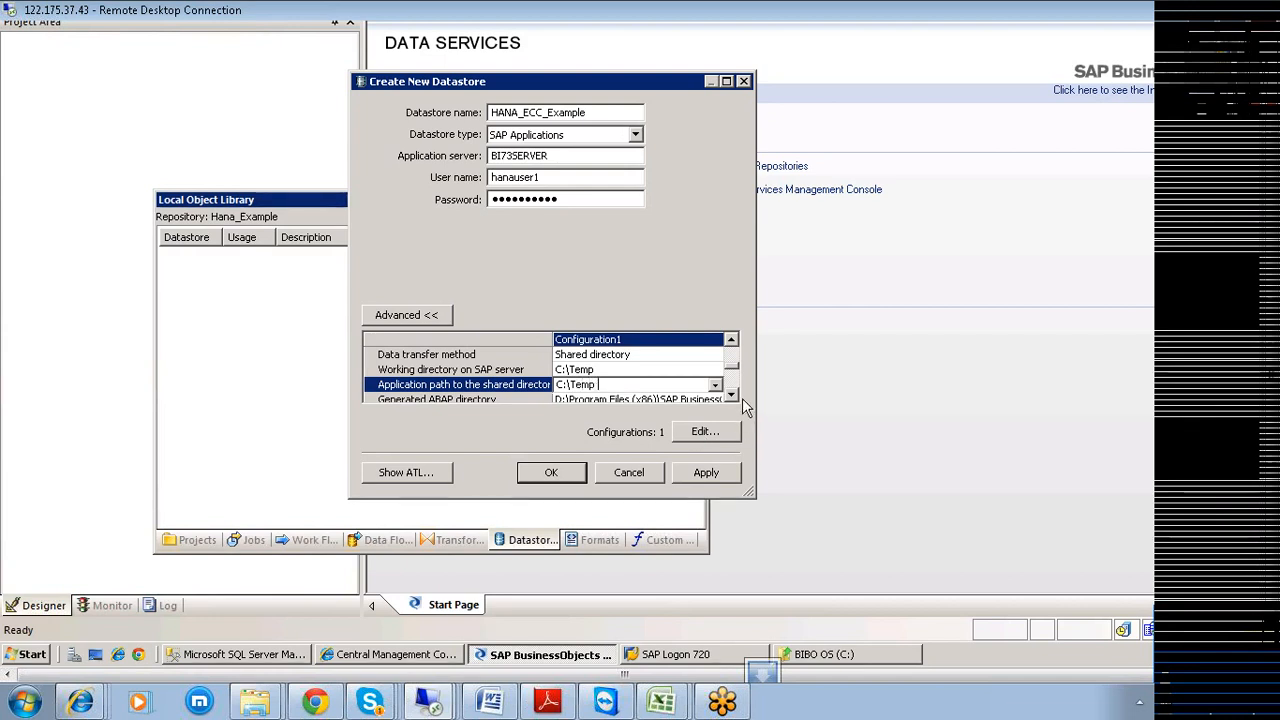
Set Generated ABAP directory to C:\Temp, then apply and confirm the HANA_ECC_Example datastore.
{"action": "left_click", "coordinate": [732, 395]}
{"action": "left_click", "coordinate": [733, 395]}
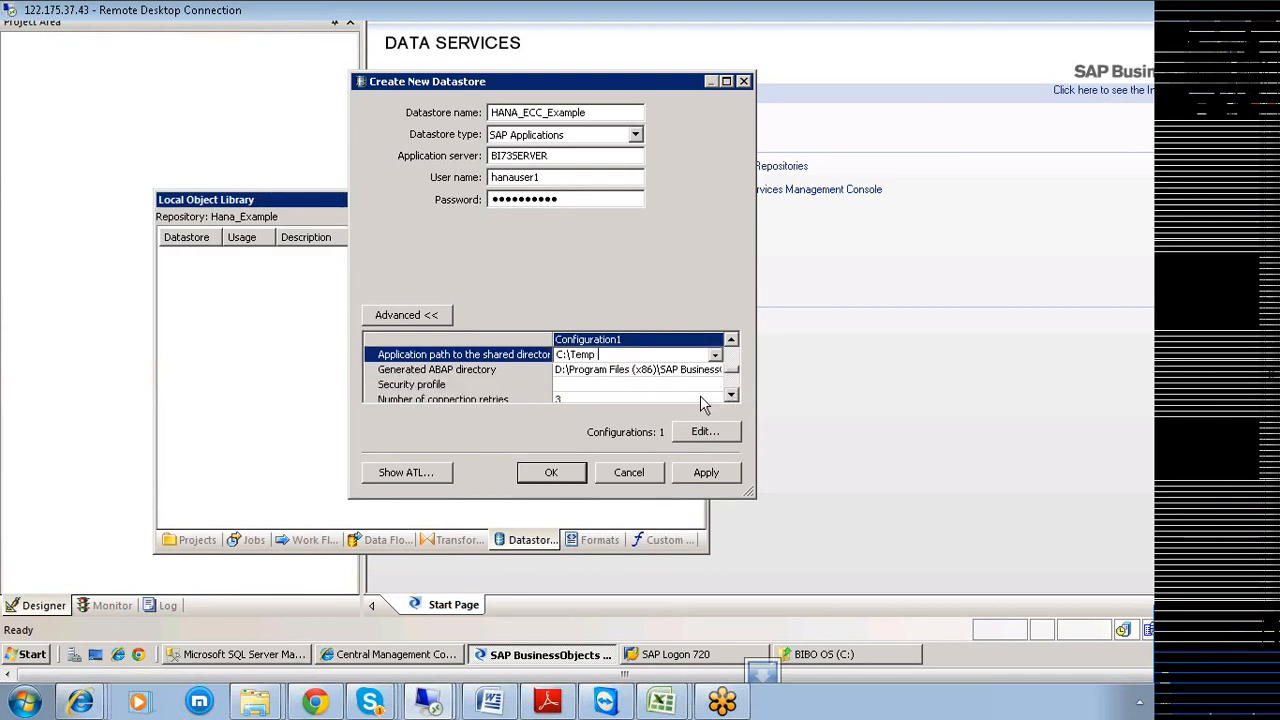
{"action": "left_click", "coordinate": [627, 370]}
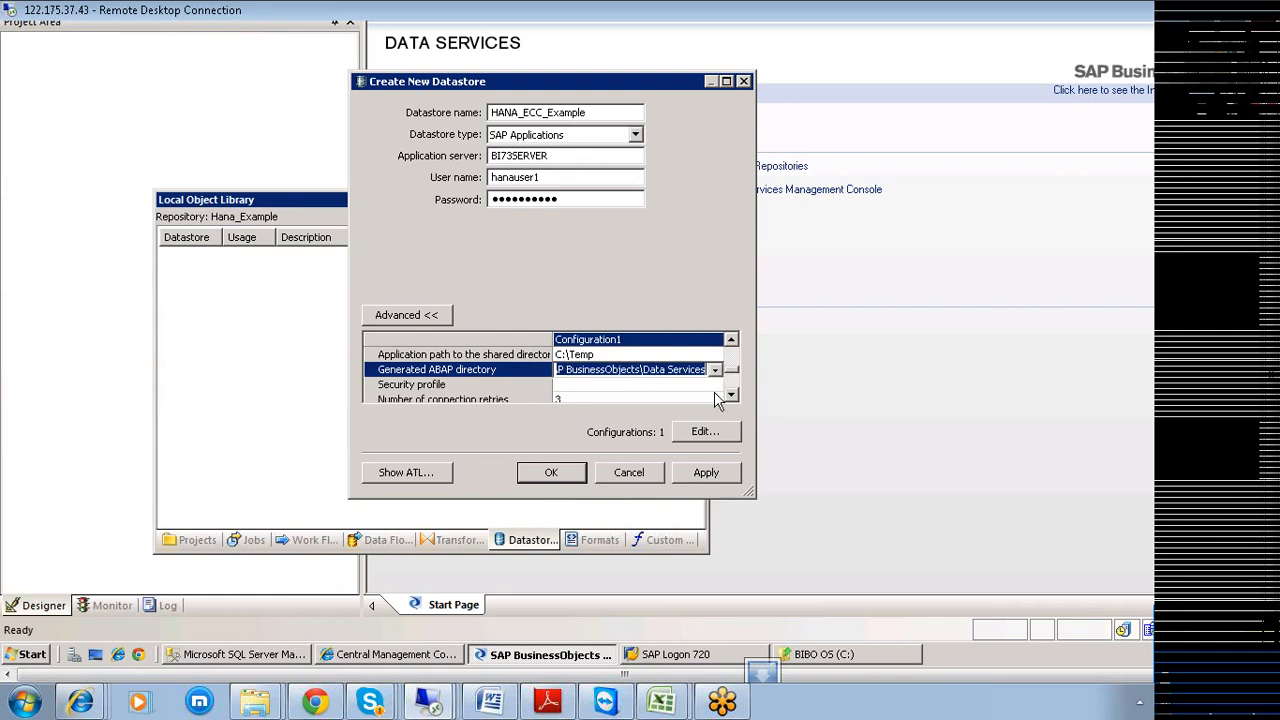
{"action": "type", "text": "C:"}
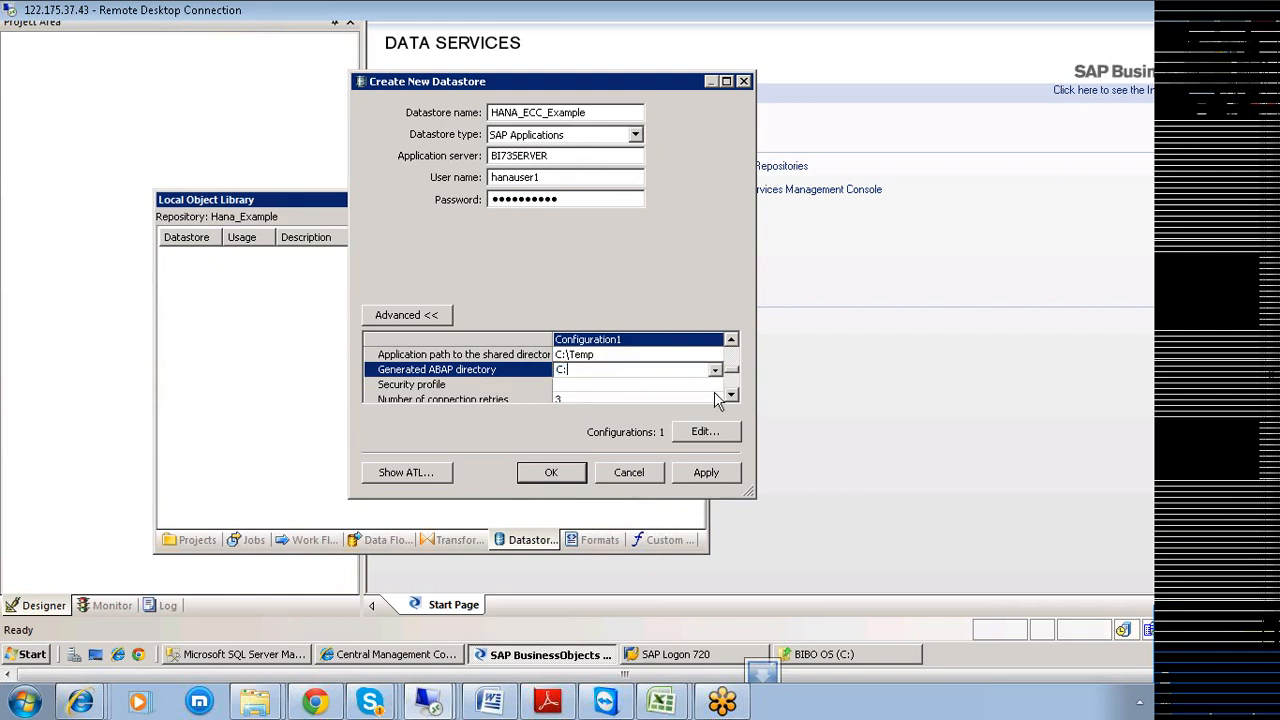
{"action": "type", "text": "\\tEMP"}
{"action": "key", "text": "BackSpace"}
{"action": "key", "text": "BackSpace"}
{"action": "key", "text": "BackSpace"}
{"action": "key", "text": "BackSpace"}
{"action": "key", "text": "BackSpace"}
{"action": "type", "text": "Temp"}
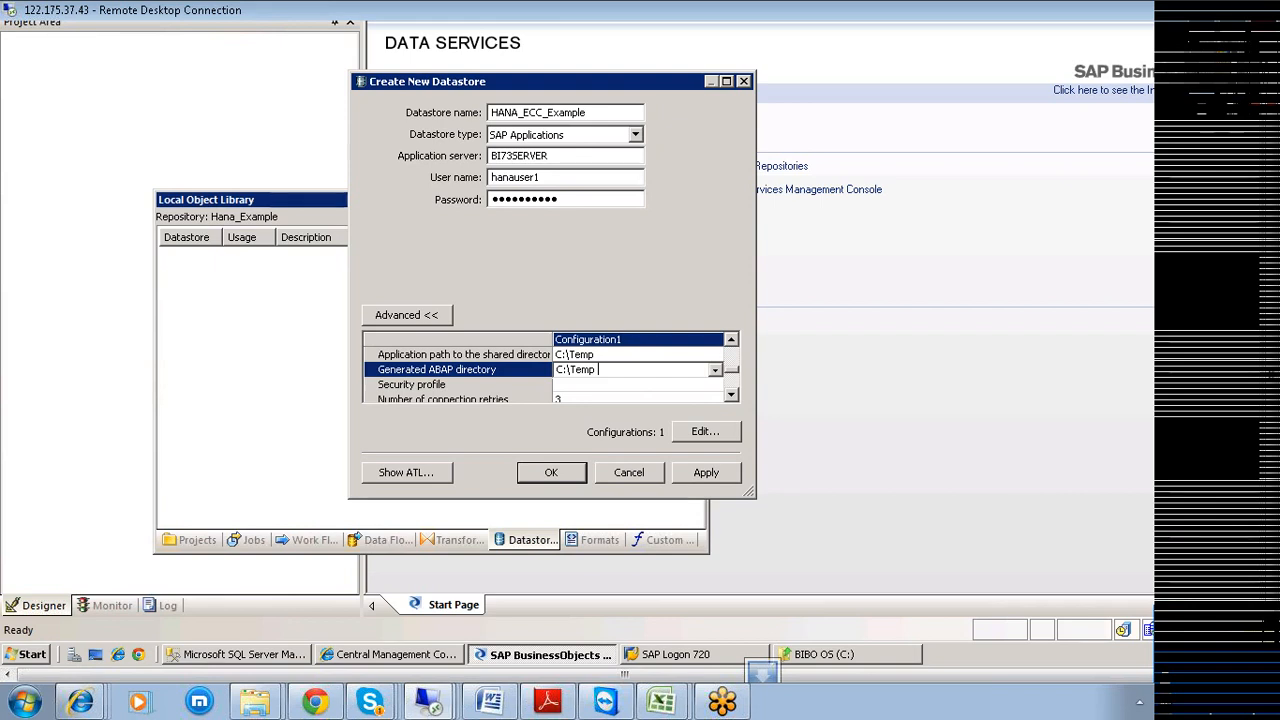
{"action": "left_click", "coordinate": [688, 476]}
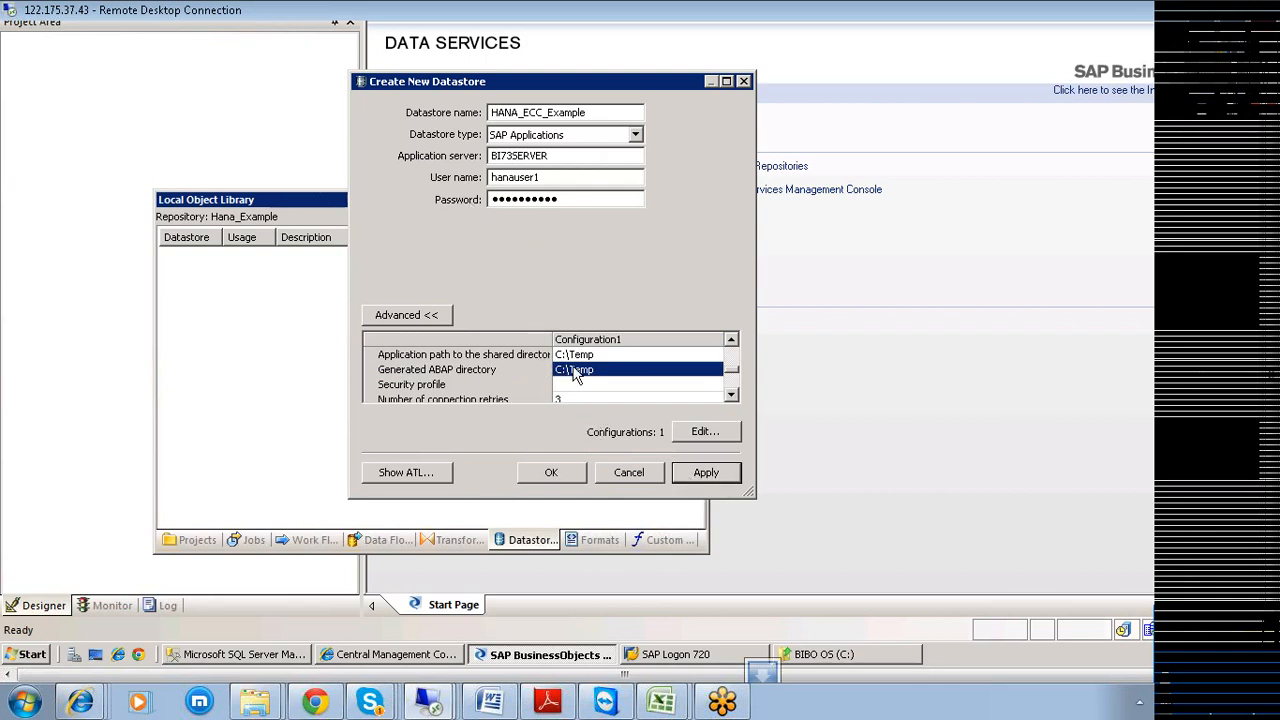
{"action": "left_click", "coordinate": [549, 478]}
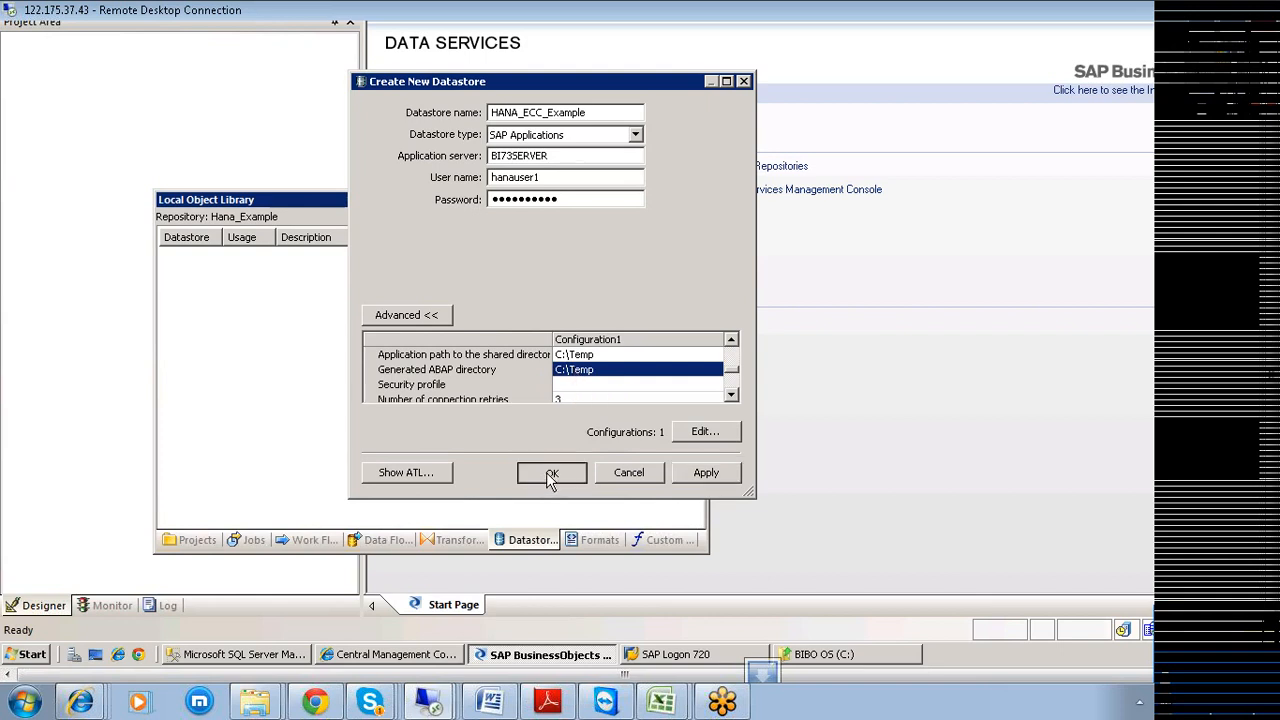
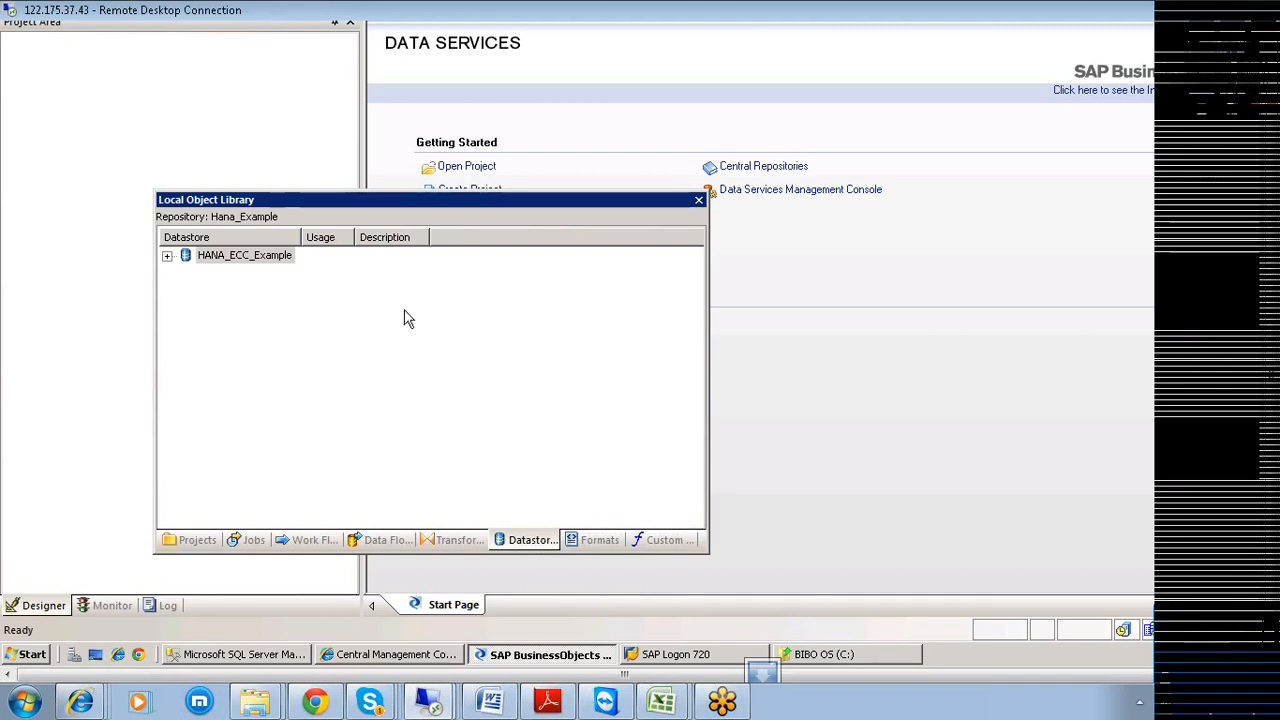
Import the ECC table VBAK by name into the HANA_ECC_Example datastore.
{"action": "right_click", "coordinate": [234, 262]}
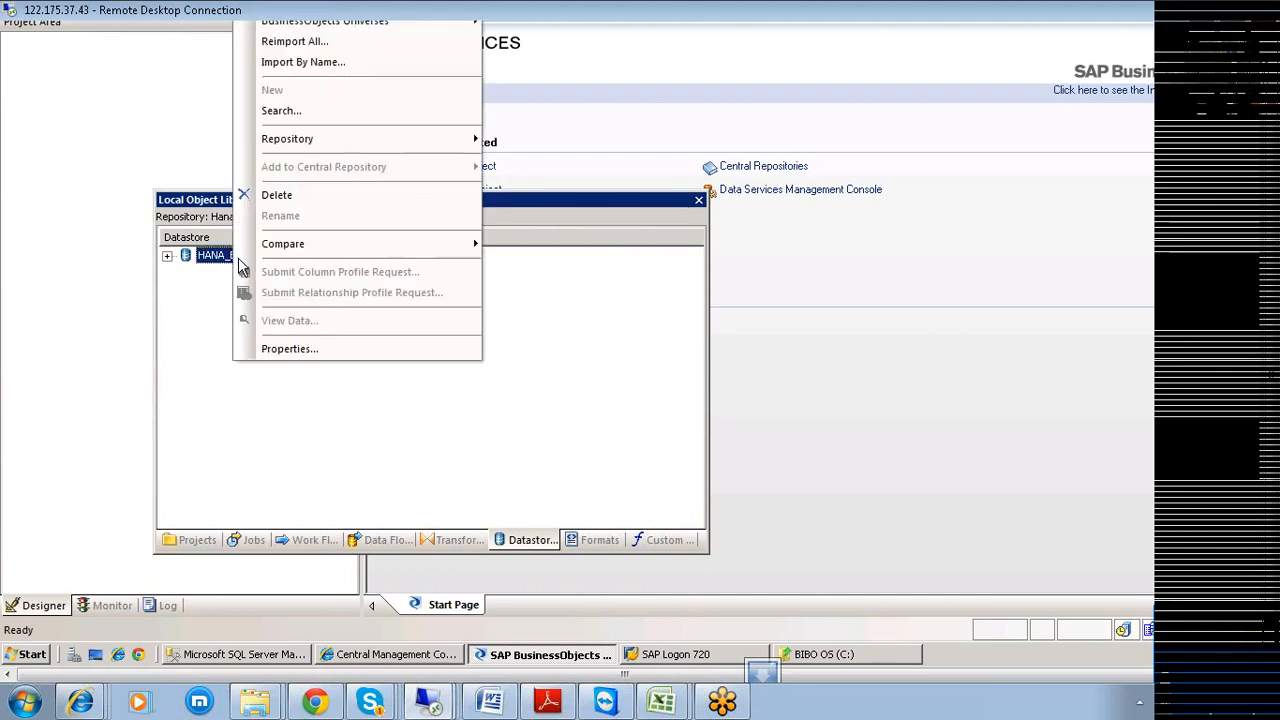
{"action": "left_click", "coordinate": [338, 64]}
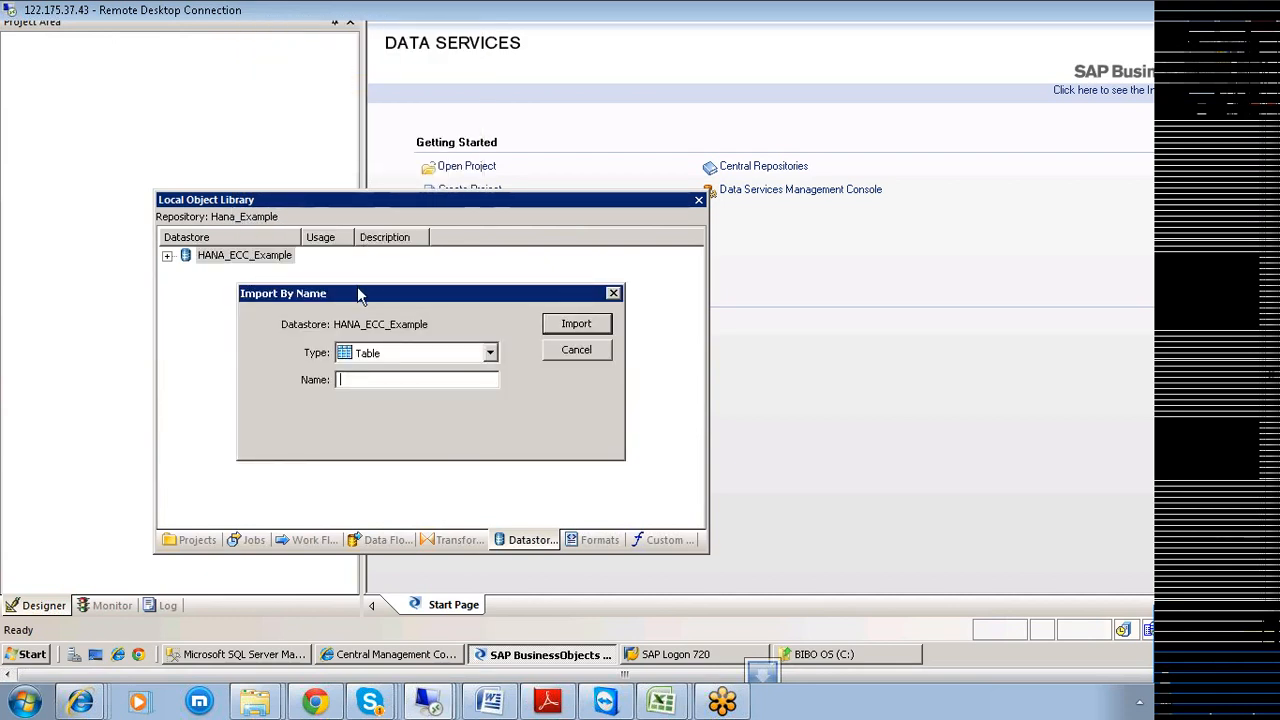
{"action": "left_click_drag", "start_coordinate": [358, 293], "coordinate": [468, 229]}
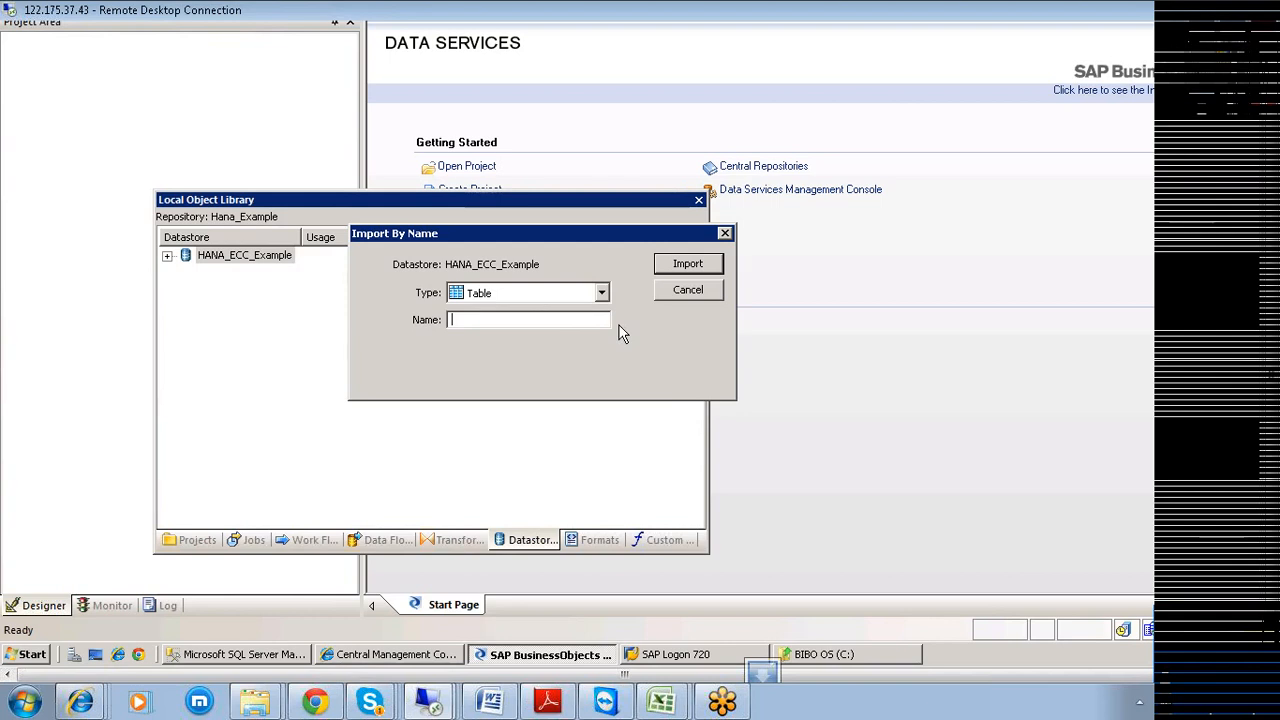
{"action": "type", "text": "VBAK"}
{"action": "left_click", "coordinate": [680, 272]}
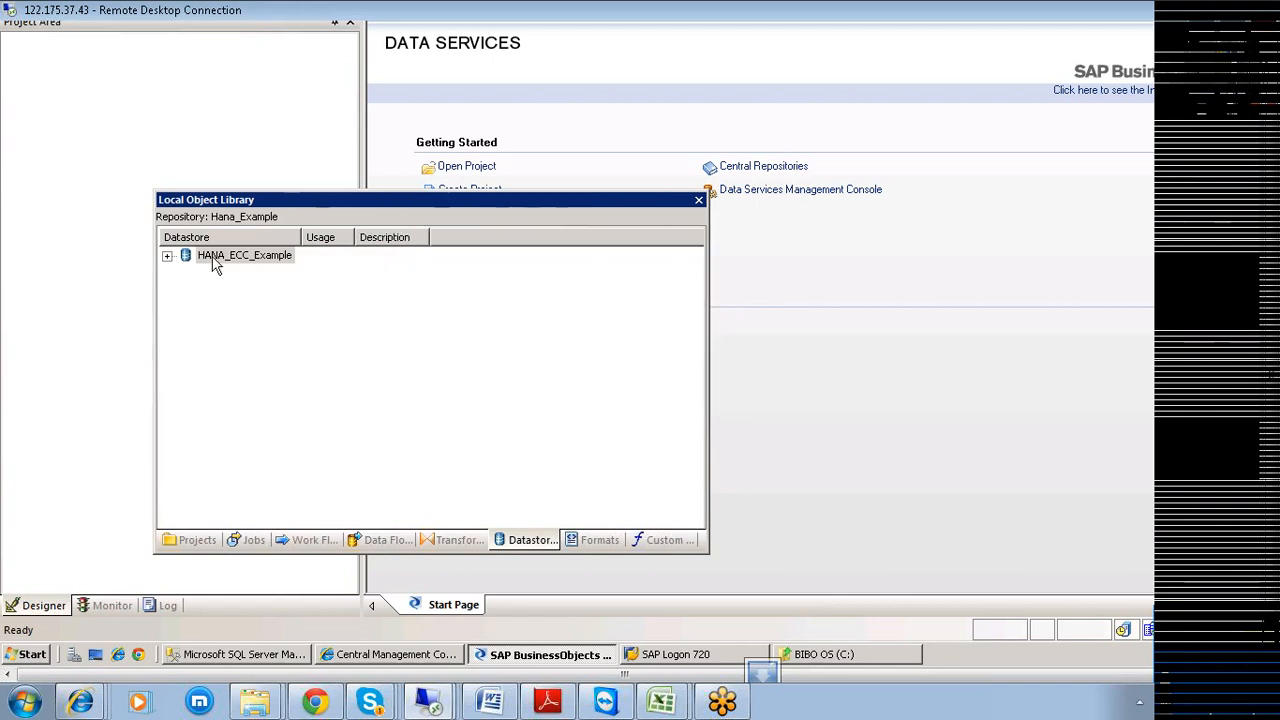
Expand HANA_ECC_Example's Tables and select the imported VBAK table.
{"action": "left_click", "coordinate": [168, 256]}
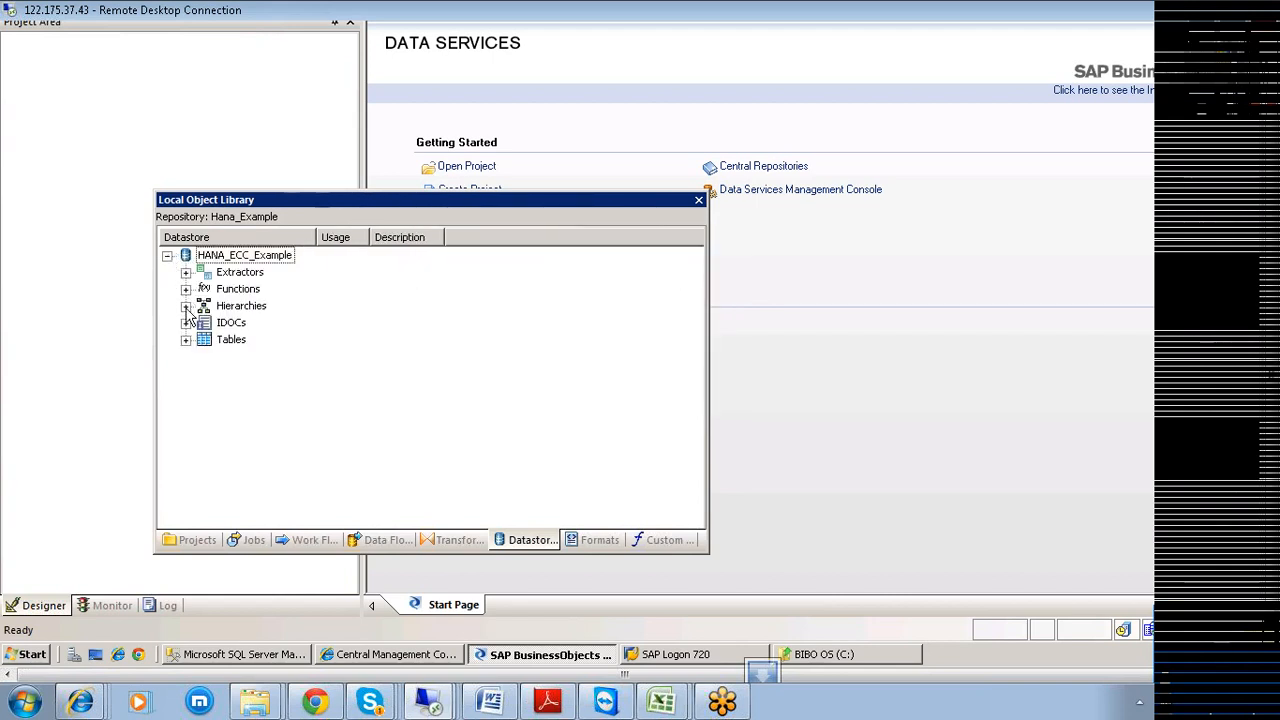
{"action": "left_click", "coordinate": [186, 340]}
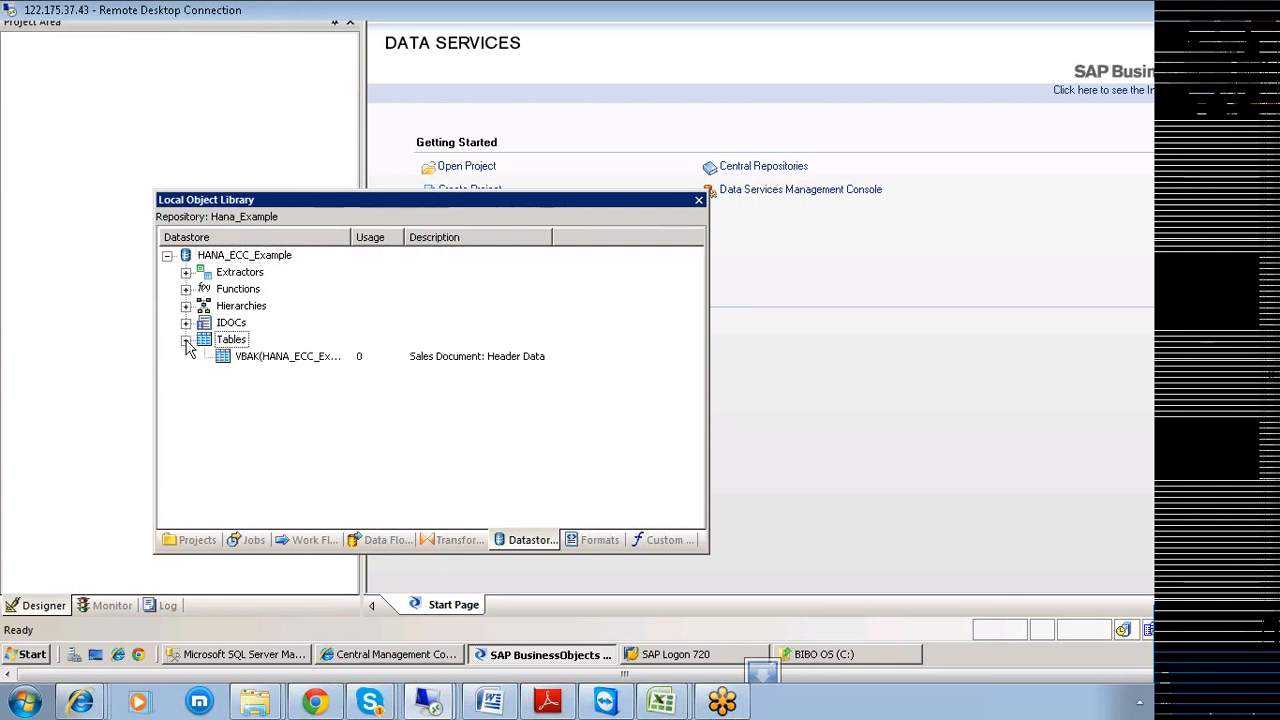
{"action": "left_click", "coordinate": [258, 362]}
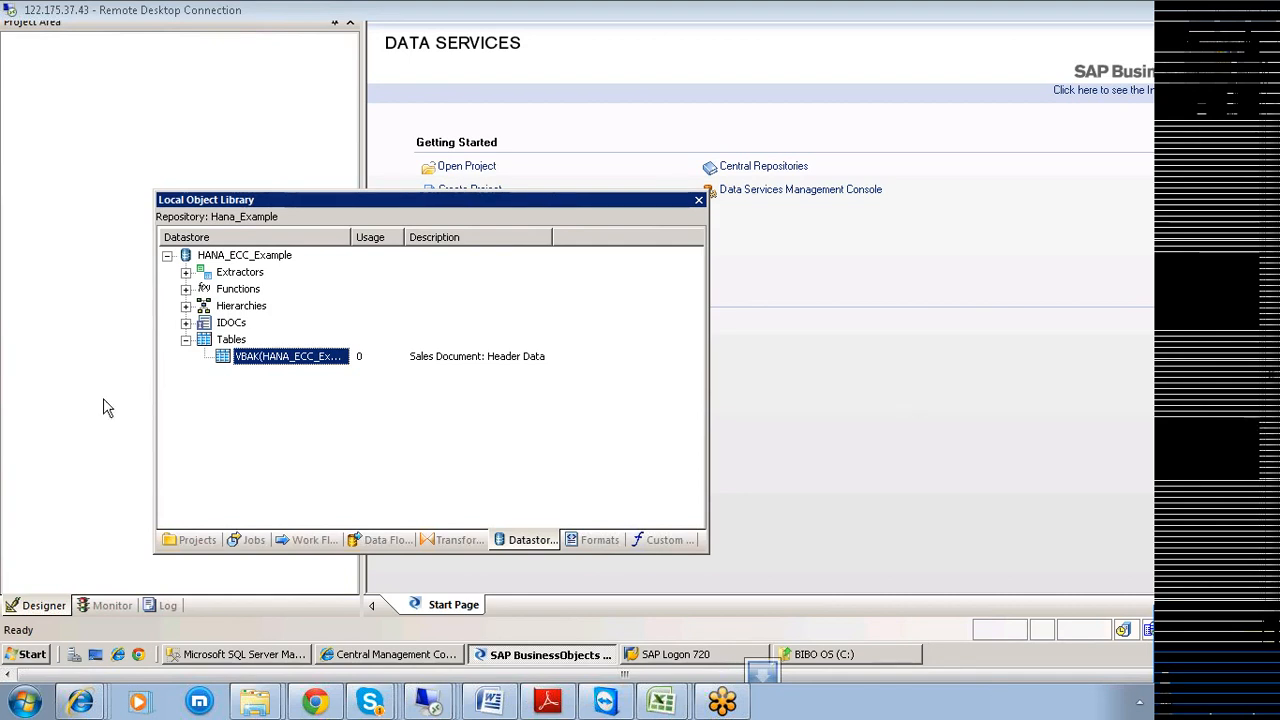
Import the MARA table by name into the Tables group, correcting the mistyped 'MAMRA'.
{"action": "left_click", "coordinate": [238, 341]}
{"action": "right_click", "coordinate": [238, 341]}
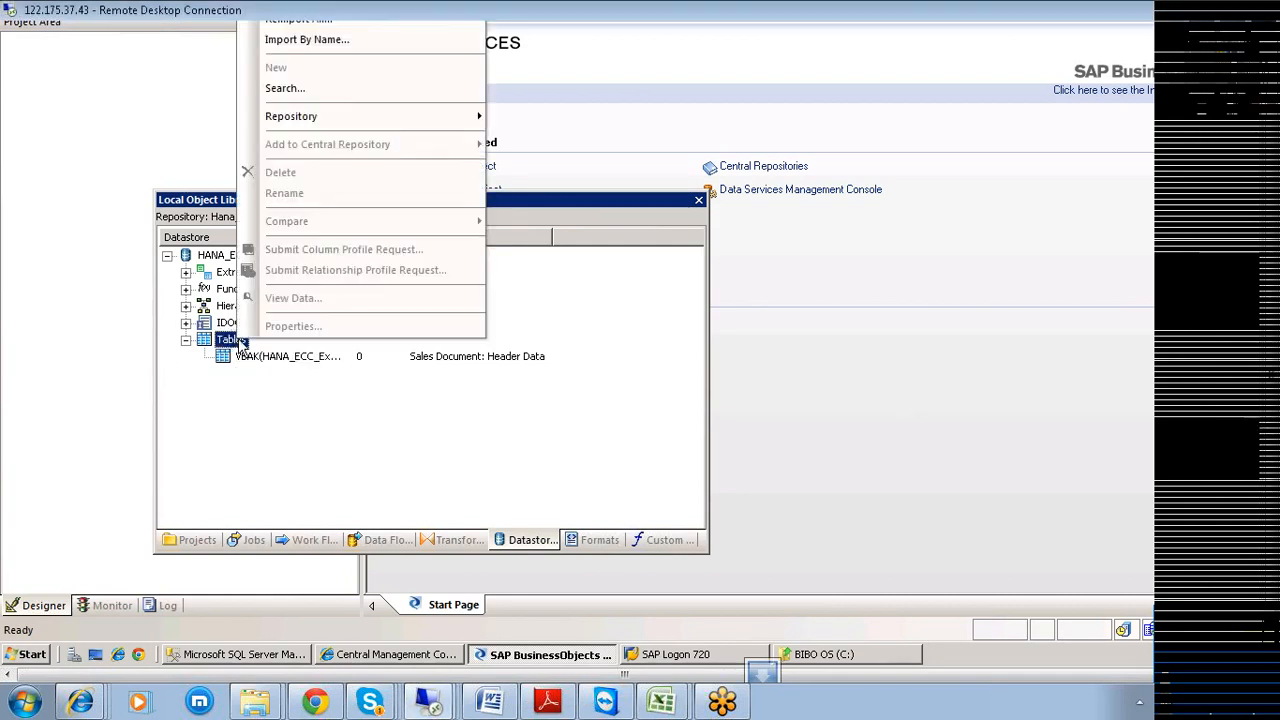
{"action": "left_click", "coordinate": [313, 45]}
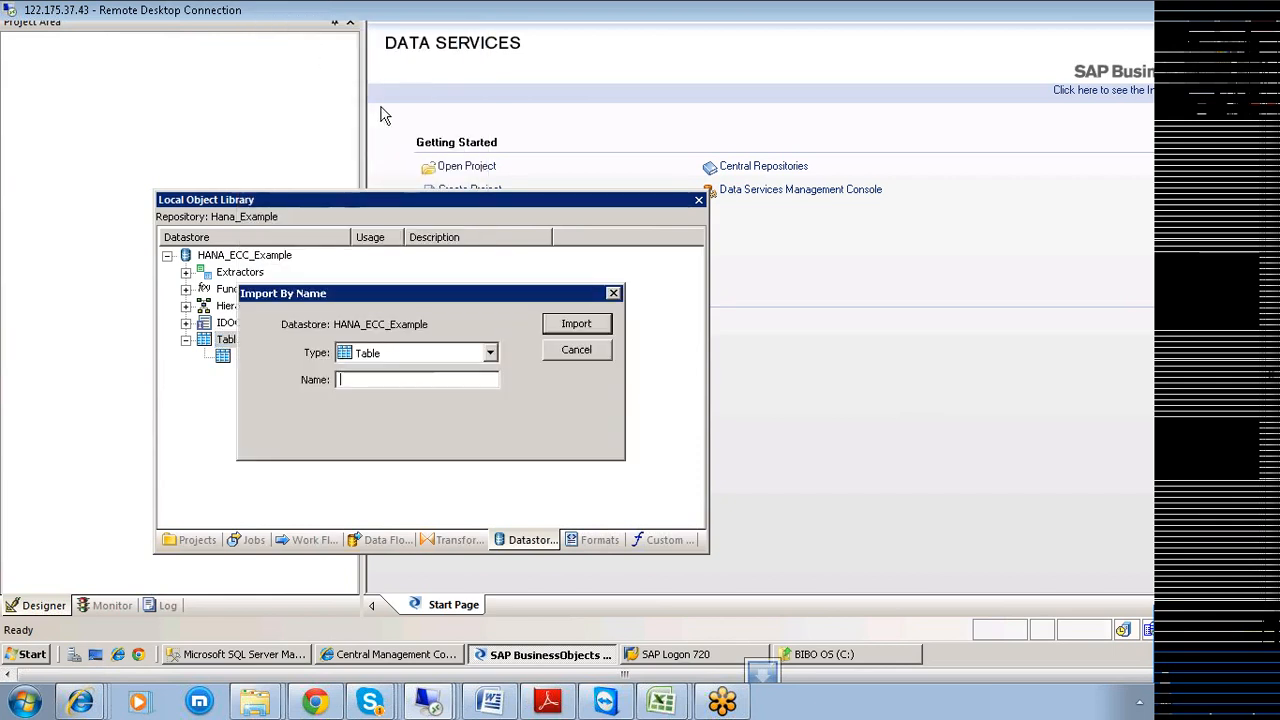
{"action": "type", "text": "MAMRA"}
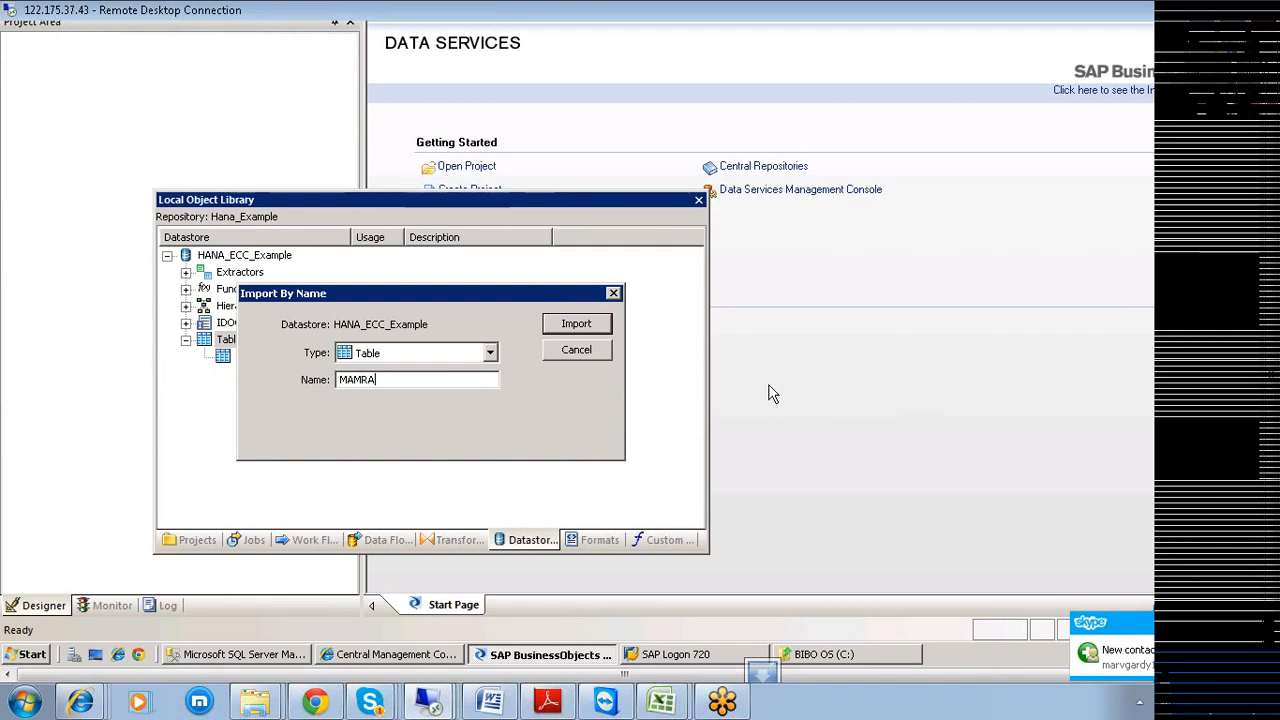
{"action": "left_click", "coordinate": [1136, 653]}
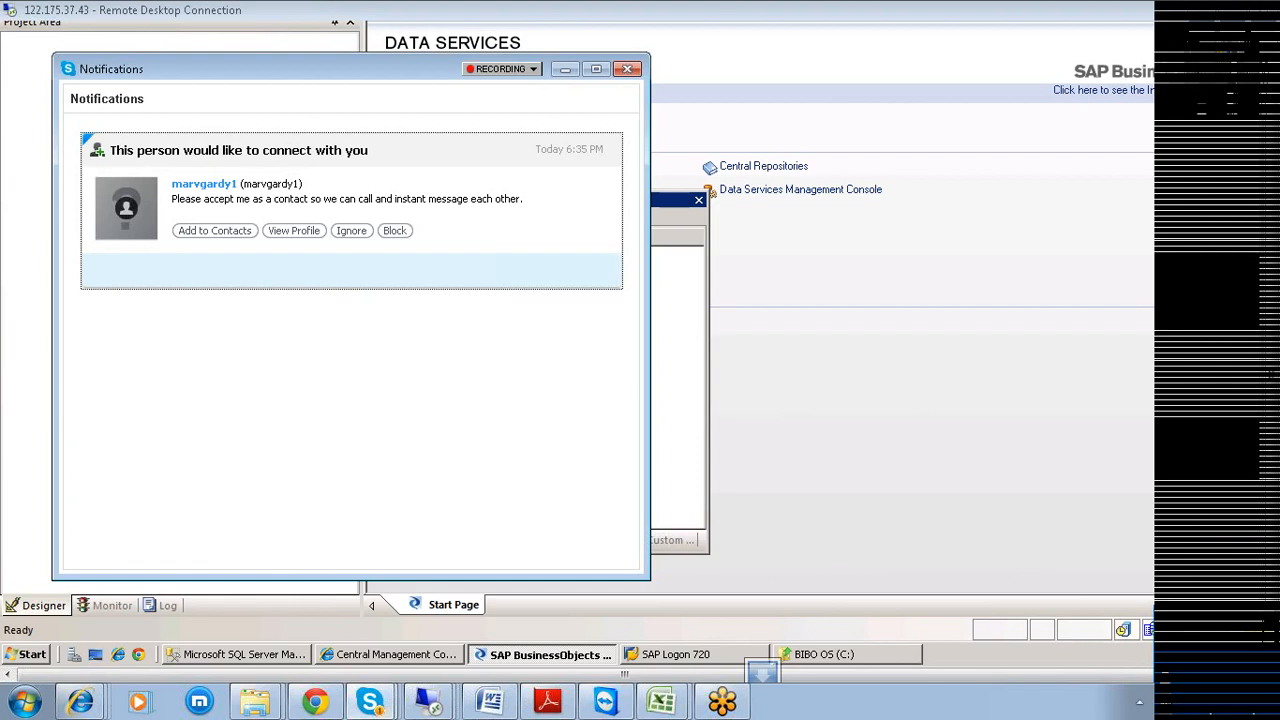
{"action": "left_click", "coordinate": [232, 233]}
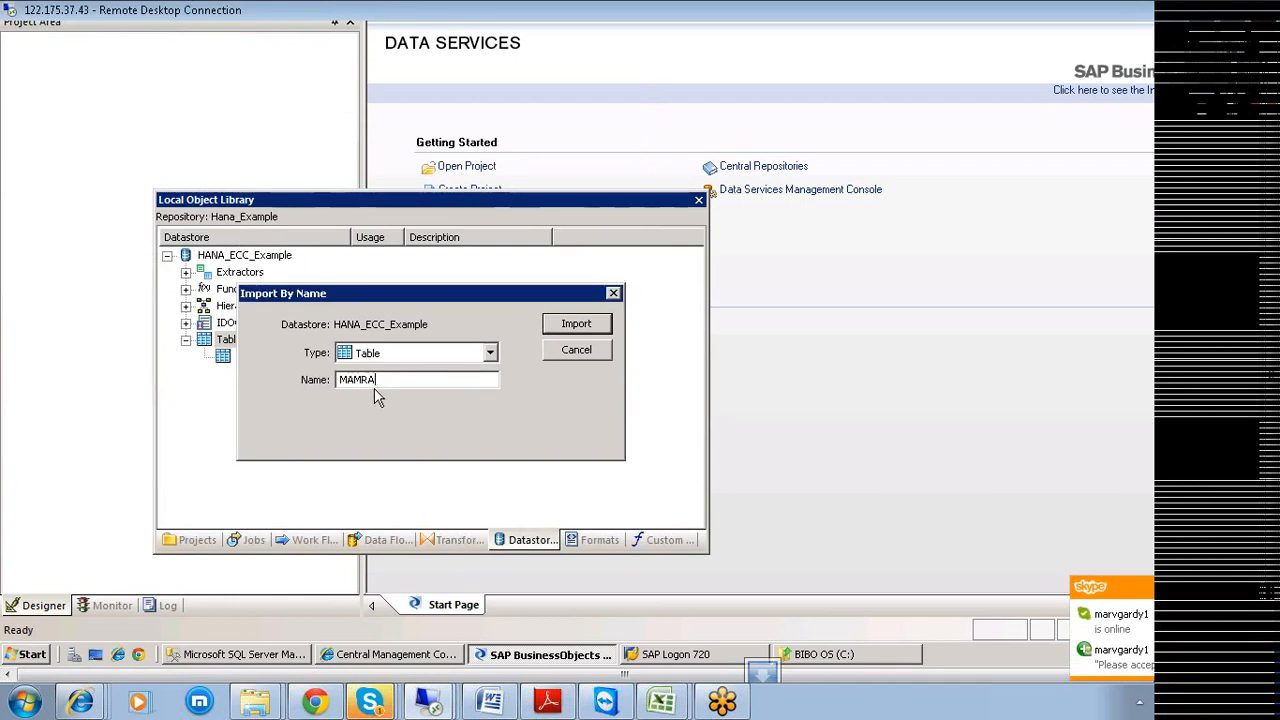
{"action": "key", "text": "BackSpace"}
{"action": "type", "text": "RA"}
{"action": "left_click", "coordinate": [585, 325]}
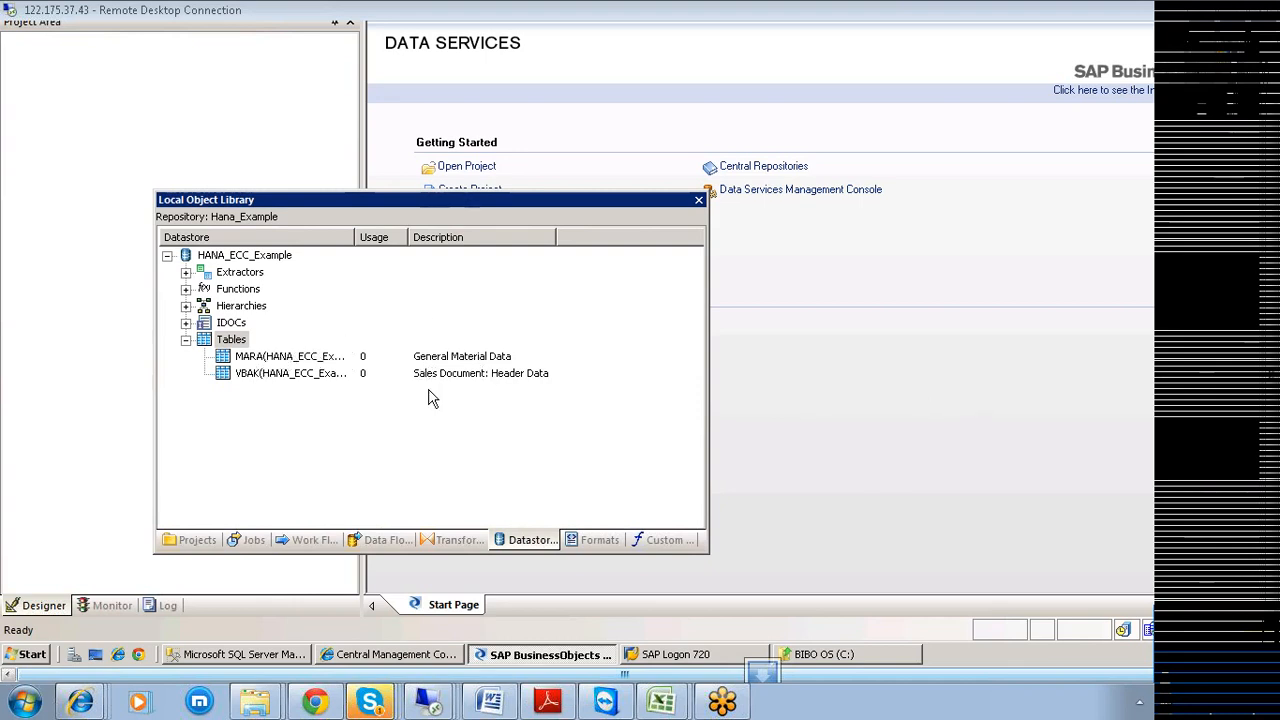
Import VBAP by name into HANA_ECC_Example's Tables and widen the name column.
{"action": "right_click", "coordinate": [231, 340]}
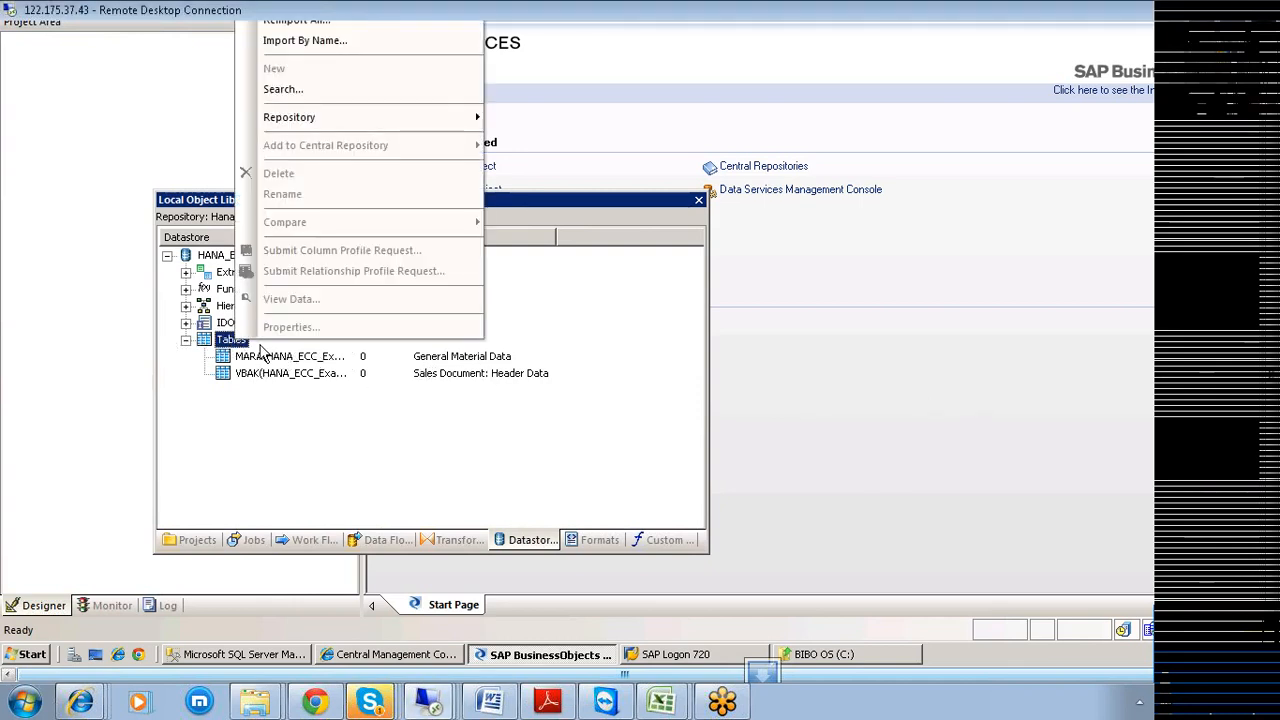
{"action": "left_click", "coordinate": [308, 42]}
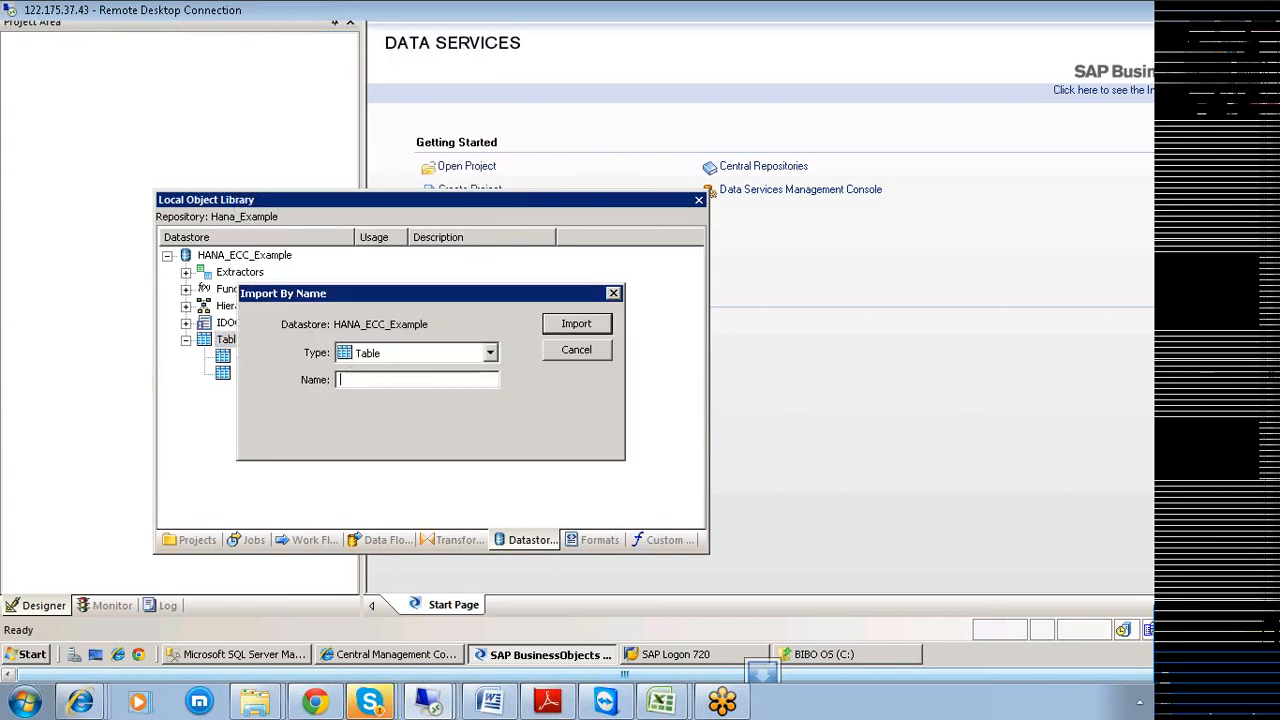
{"action": "type", "text": "VBAP"}
{"action": "left_click", "coordinate": [552, 324]}
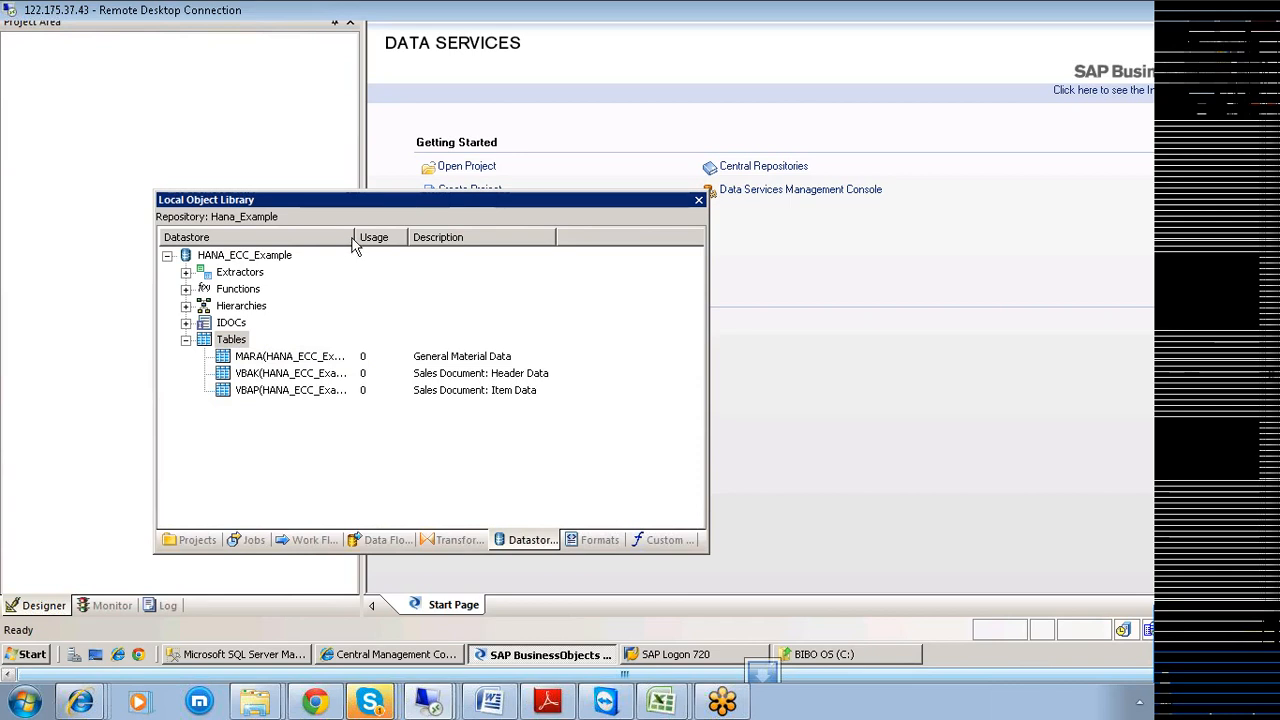
{"action": "left_click_drag", "start_coordinate": [355, 237], "coordinate": [449, 237]}
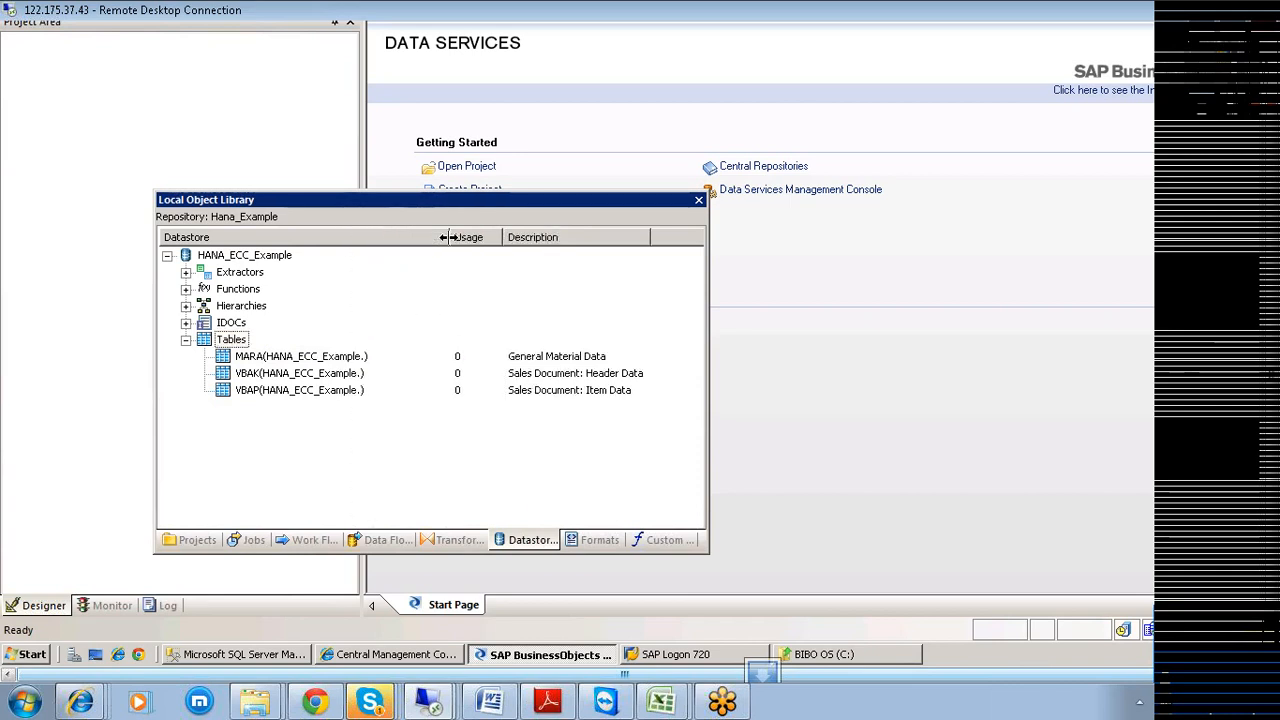
Browse the imported MARA, VBAK and VBAP tables in the Local Object Library.
{"action": "left_click", "coordinate": [252, 360]}
{"action": "left_click", "coordinate": [252, 376]}
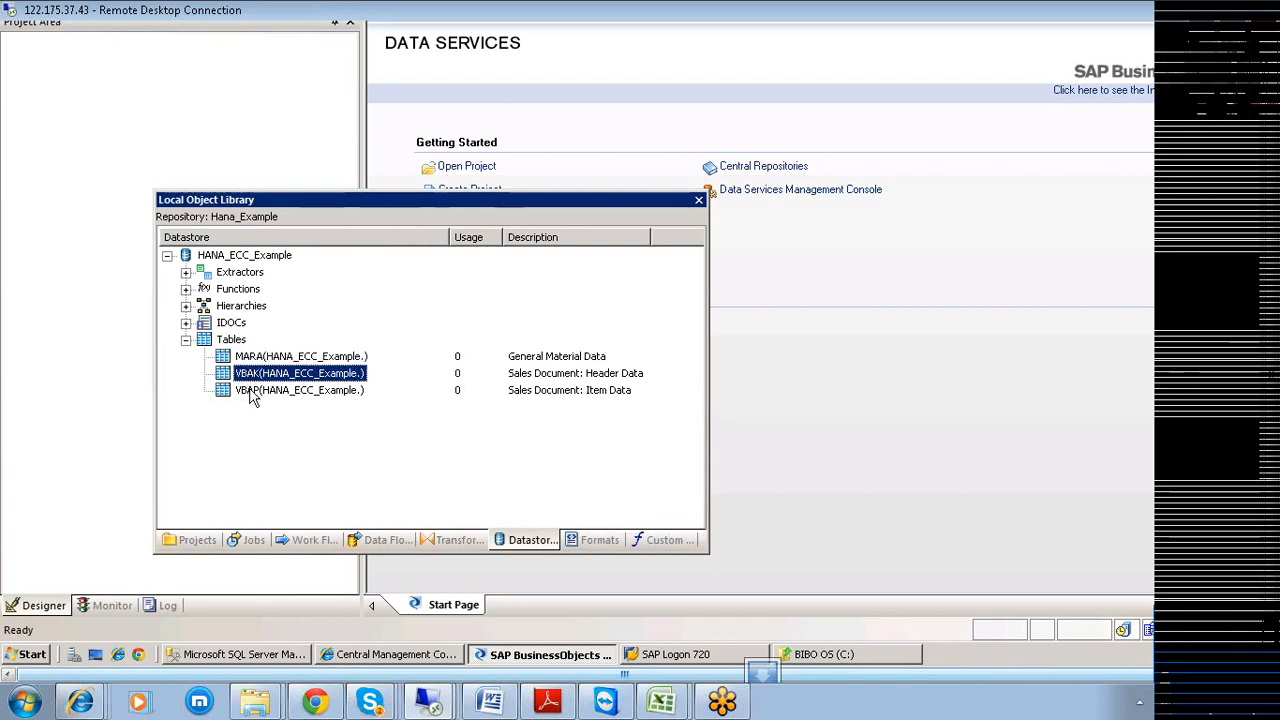
{"action": "left_click", "coordinate": [252, 392]}
{"action": "left_click", "coordinate": [252, 376]}
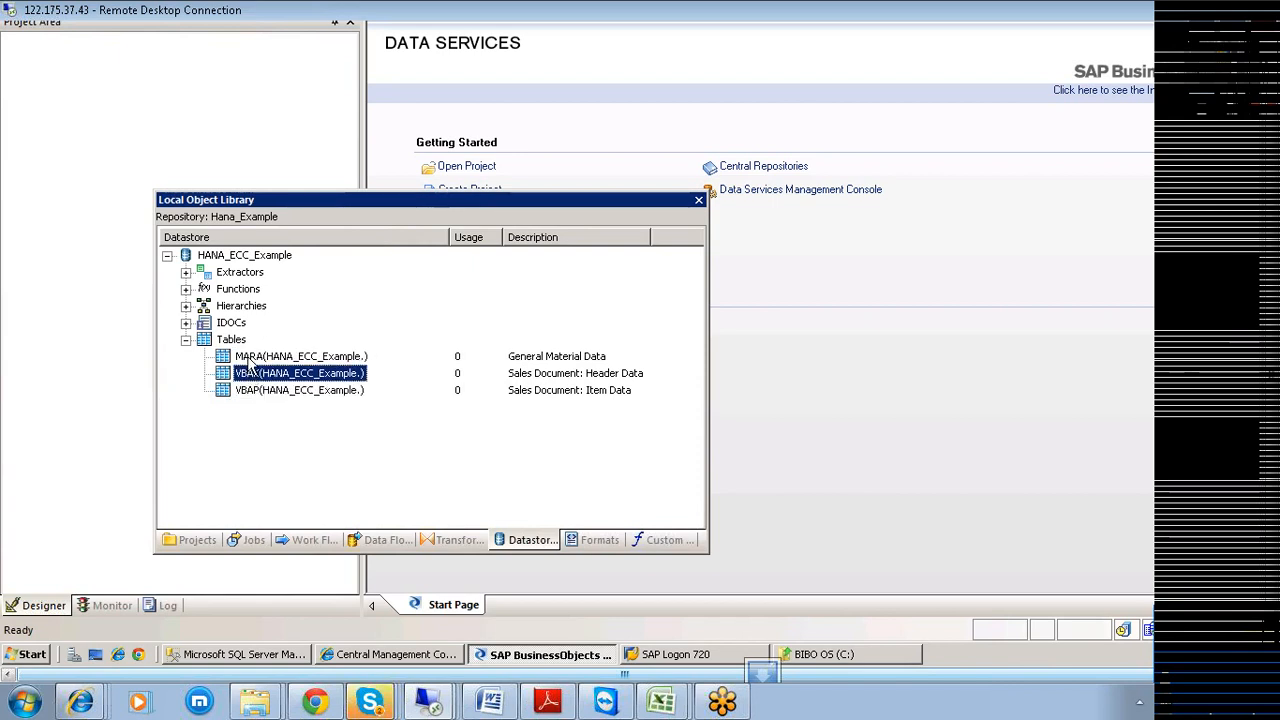
{"action": "left_click", "coordinate": [250, 358]}
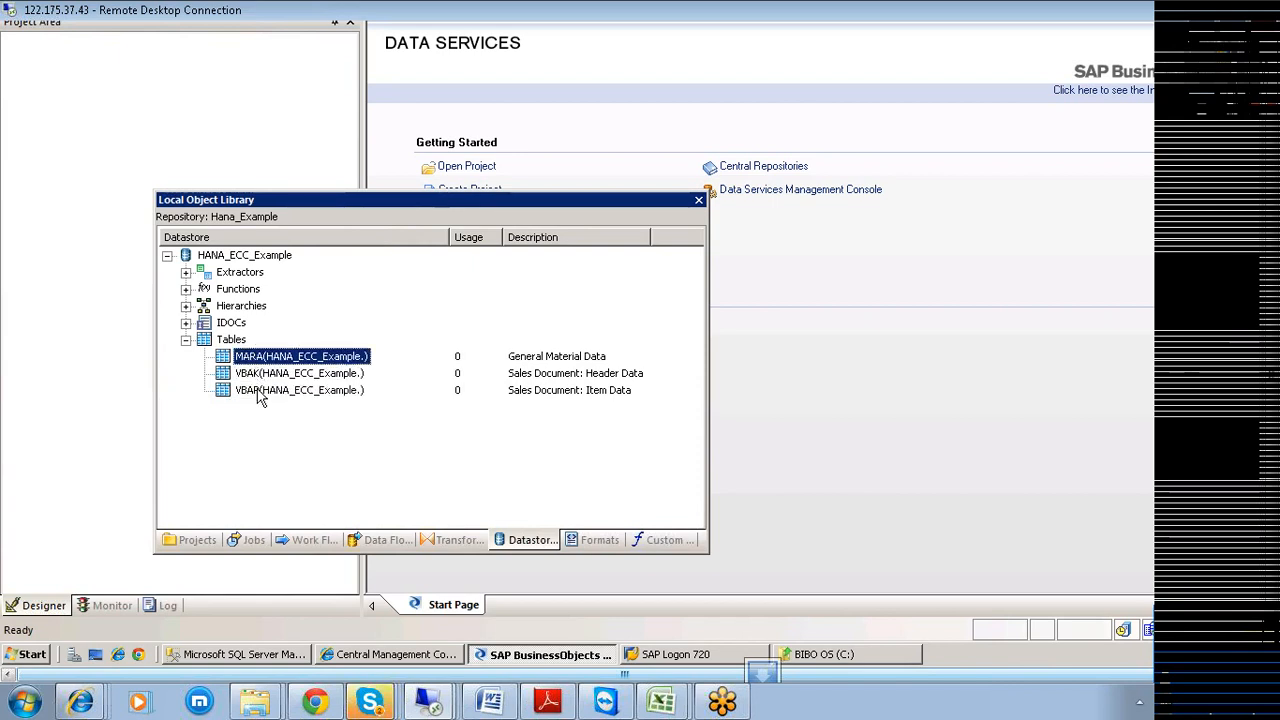
{"action": "left_click", "coordinate": [258, 392]}
{"action": "left_click", "coordinate": [255, 375]}
{"action": "left_click", "coordinate": [252, 360]}
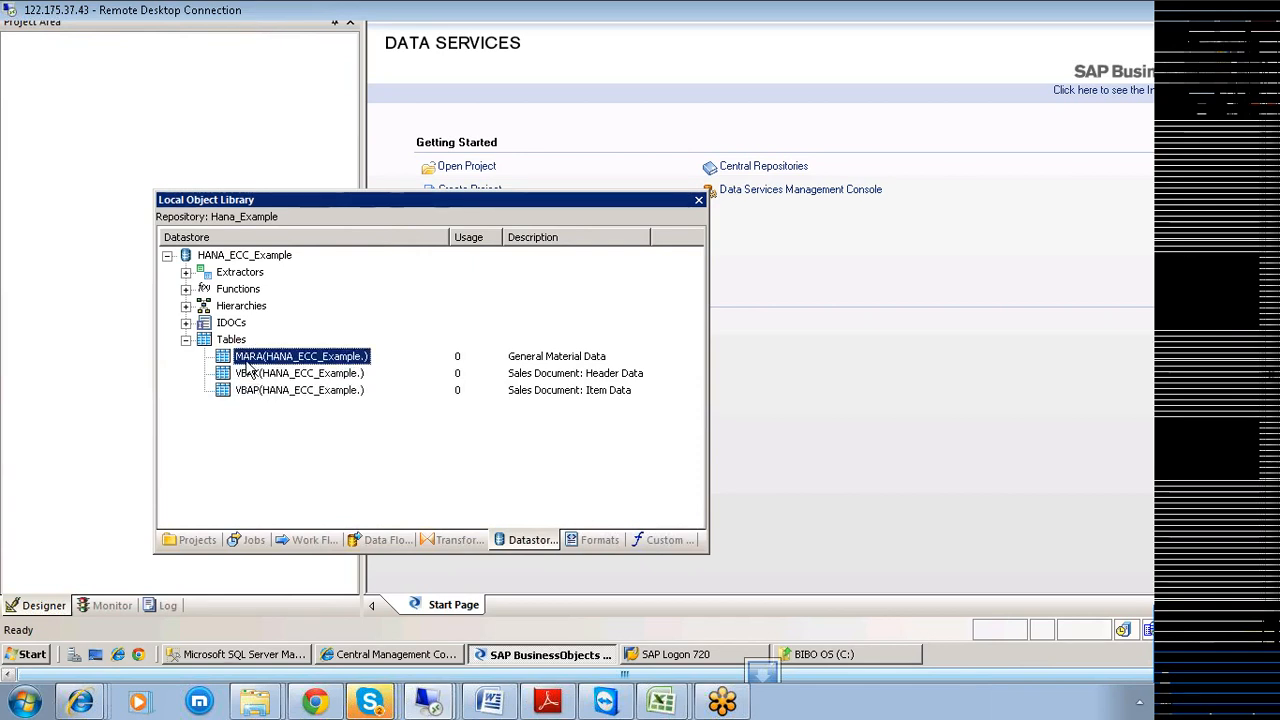
Close the Local Object Library and reopen it from Tools > Object Library.
{"action": "left_click", "coordinate": [698, 200]}
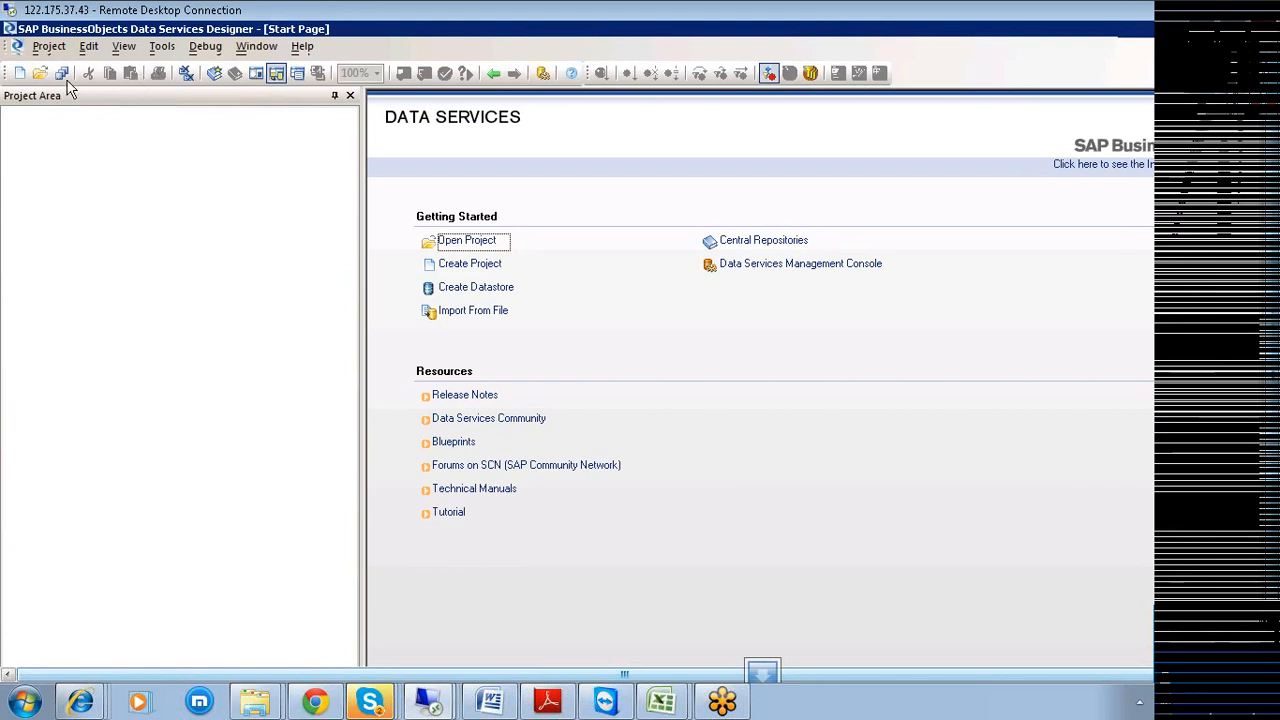
{"action": "left_click", "coordinate": [124, 50]}
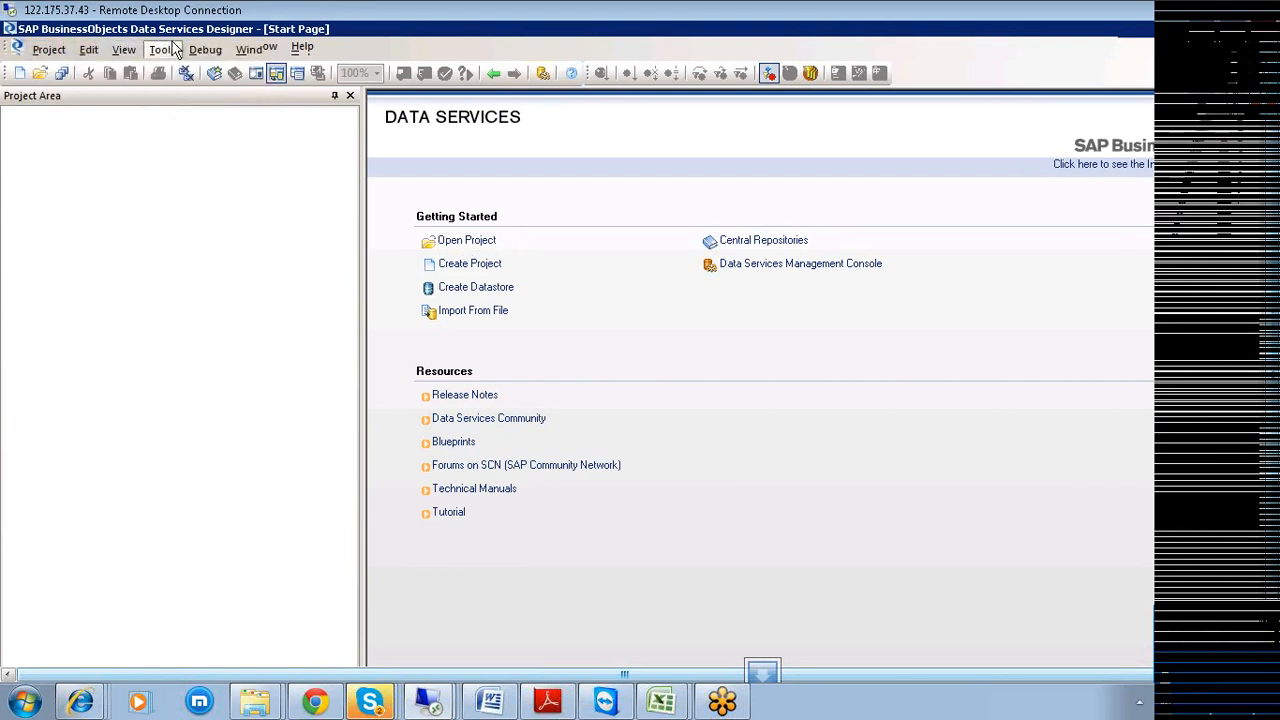
{"action": "left_click", "coordinate": [162, 49]}
{"action": "left_click", "coordinate": [190, 70]}
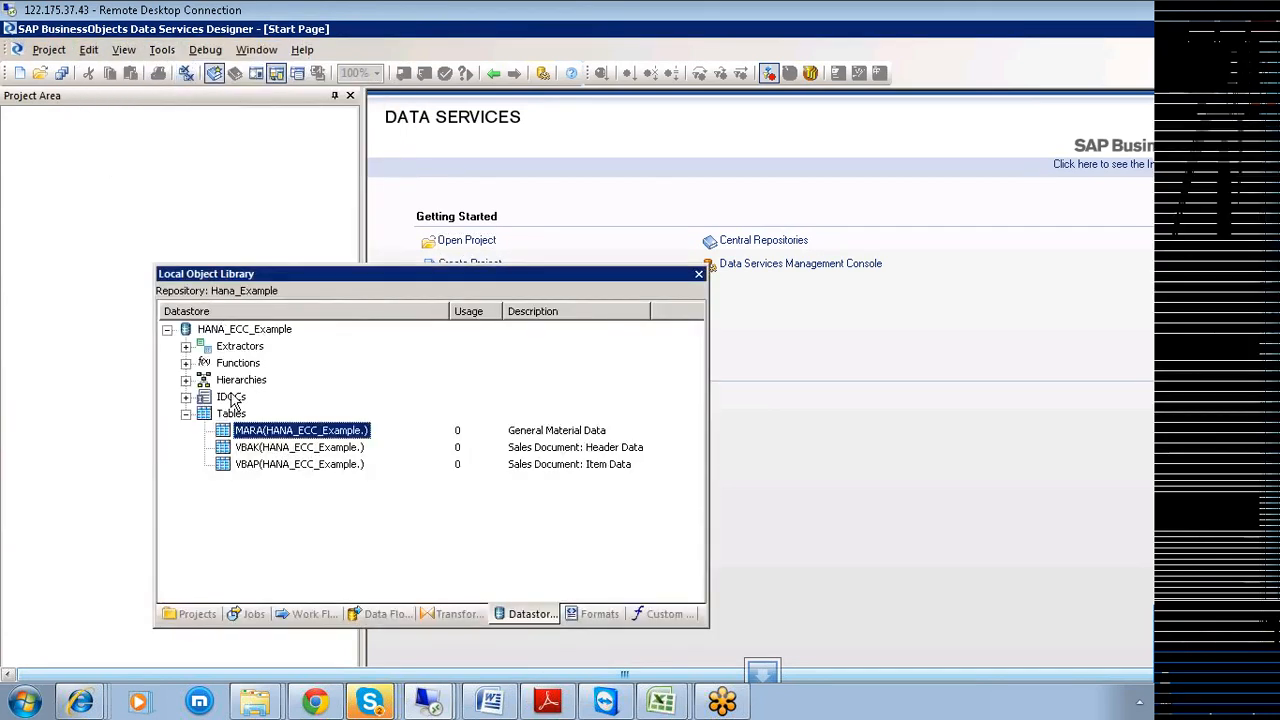
Dock the Local Object Library, listing MARA, VBAK and VBAP, at bottom-left below the project area.
{"action": "left_click", "coordinate": [266, 449]}
{"action": "left_click", "coordinate": [265, 466]}
{"action": "left_click", "coordinate": [265, 452]}
{"action": "left_click", "coordinate": [263, 432]}
{"action": "left_click", "coordinate": [264, 448]}
{"action": "left_click", "coordinate": [259, 464]}
{"action": "left_click", "coordinate": [263, 449]}
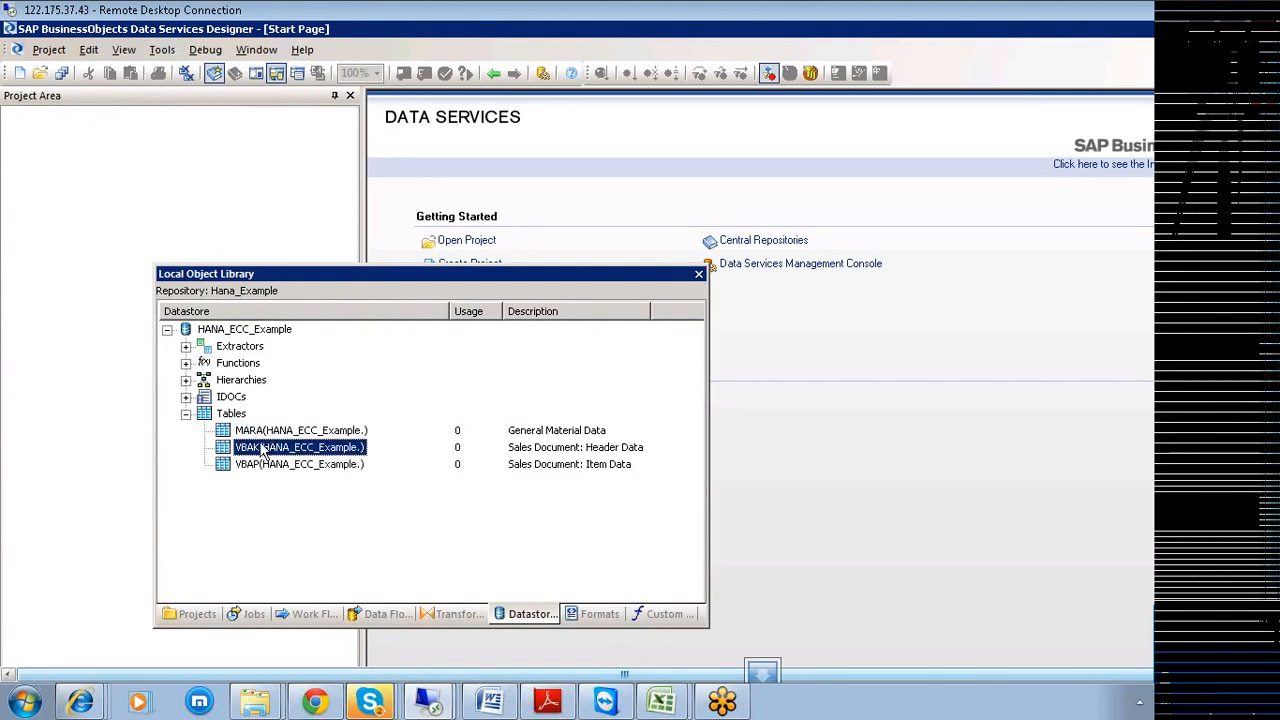
{"action": "left_click", "coordinate": [263, 432]}
{"action": "left_click_drag", "start_coordinate": [343, 273], "coordinate": [236, 274]}
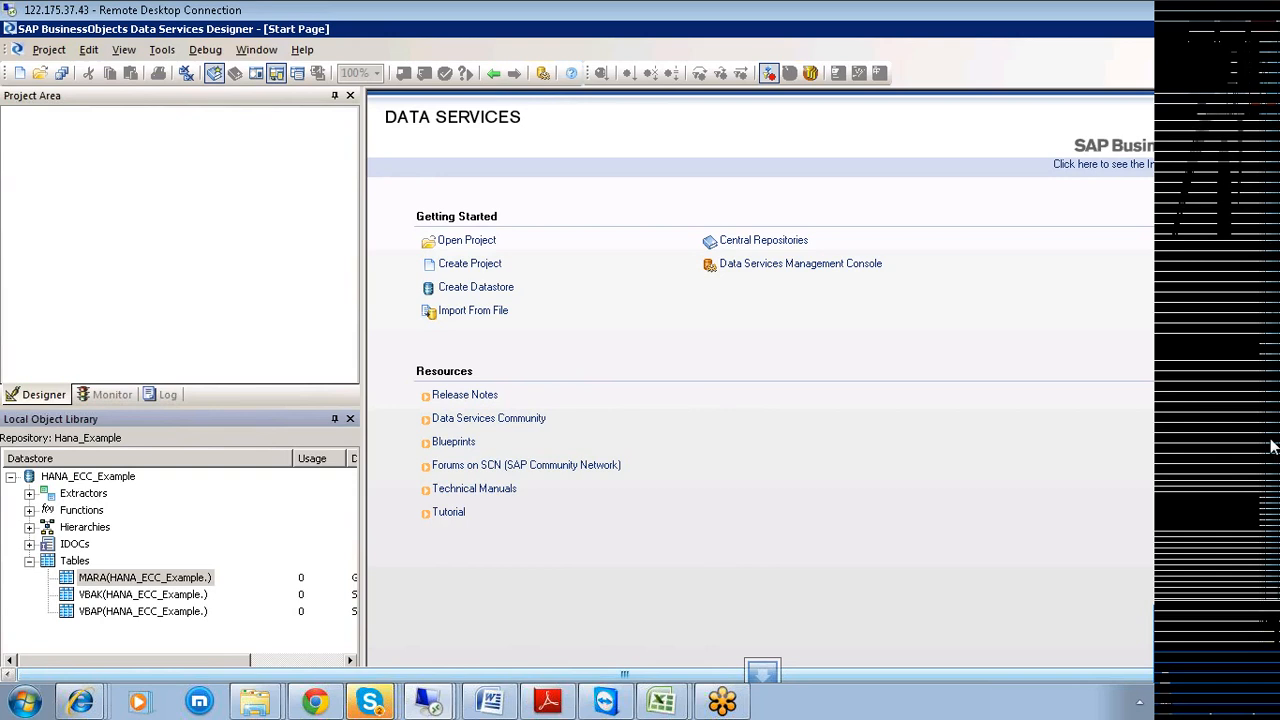
{"action": "left_click_drag", "start_coordinate": [1272, 446], "coordinate": [1272, 512]}
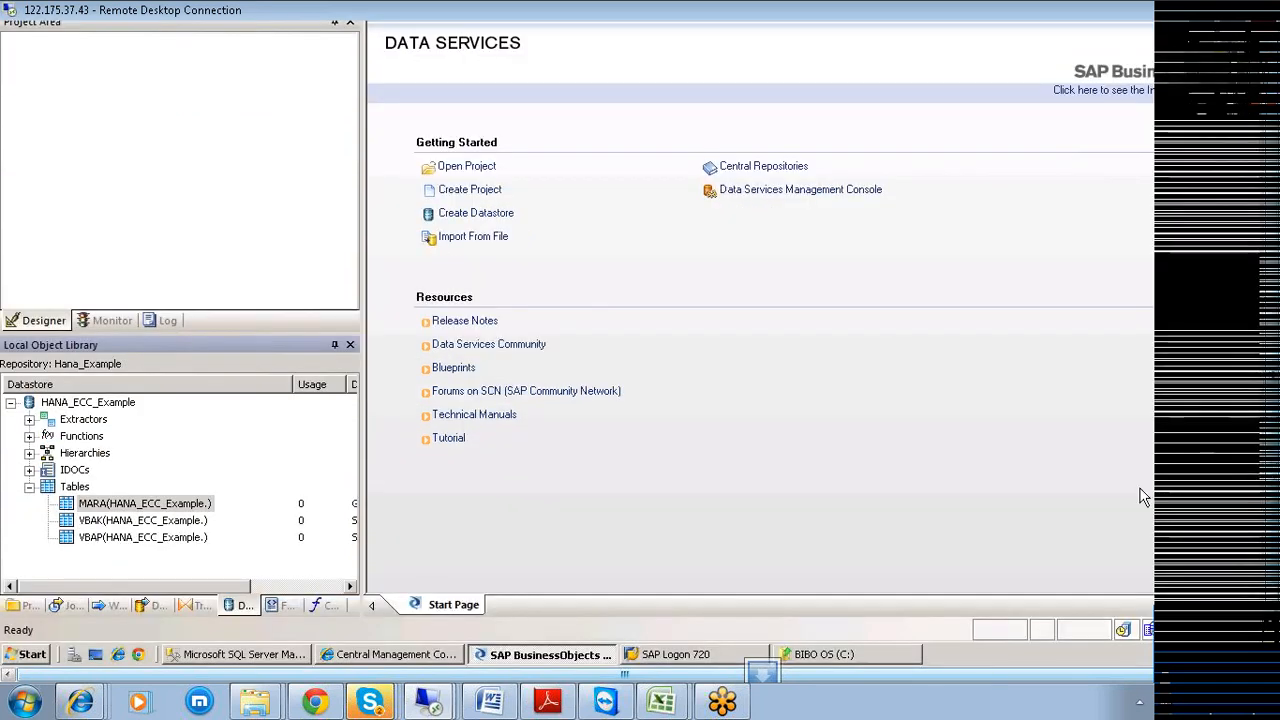
Launch SAP HANA Studio from Start > Programs > SAP HANA.
{"action": "left_click", "coordinate": [29, 664]}
{"action": "mouse_move", "coordinate": [100, 407]}
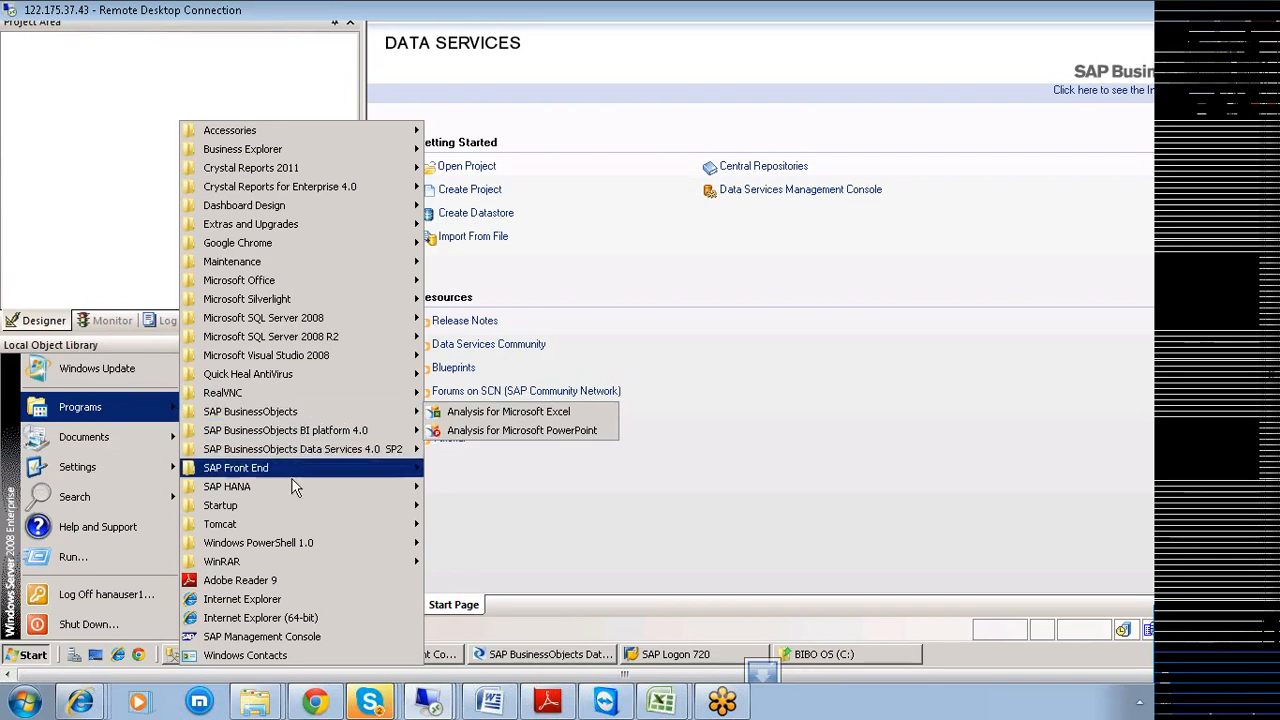
{"action": "mouse_move", "coordinate": [294, 482]}
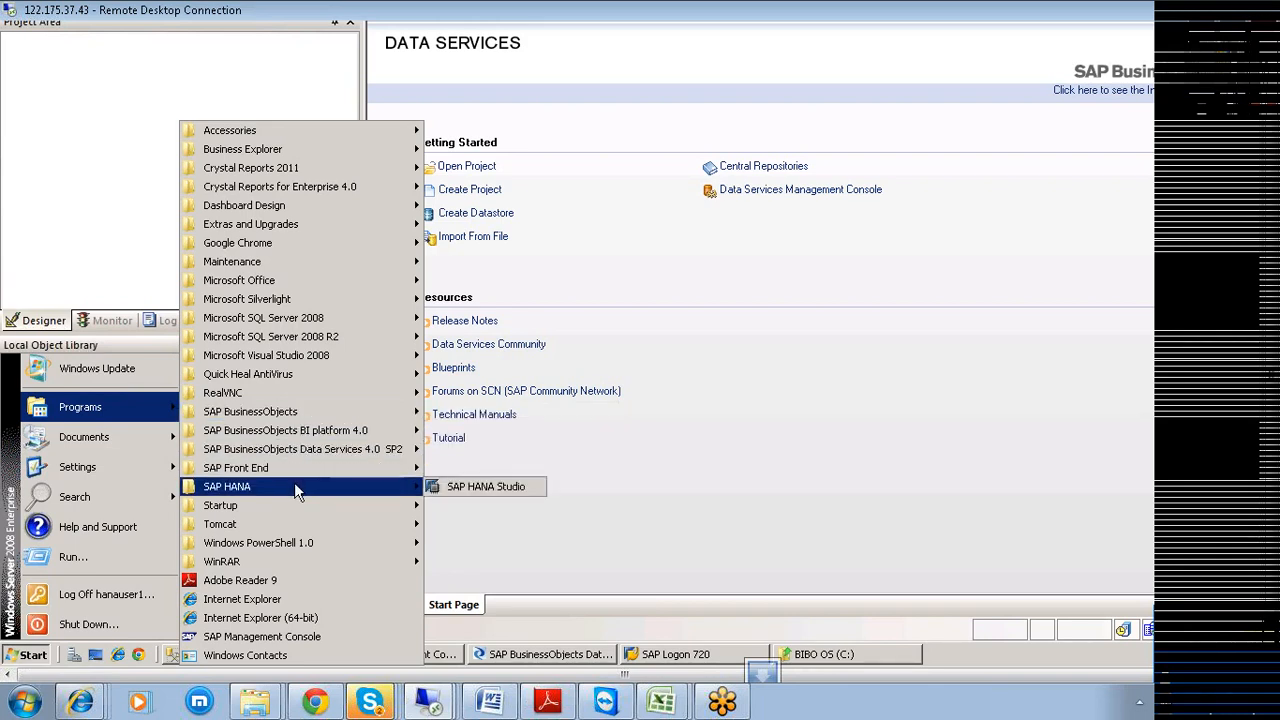
{"action": "left_click", "coordinate": [465, 490]}
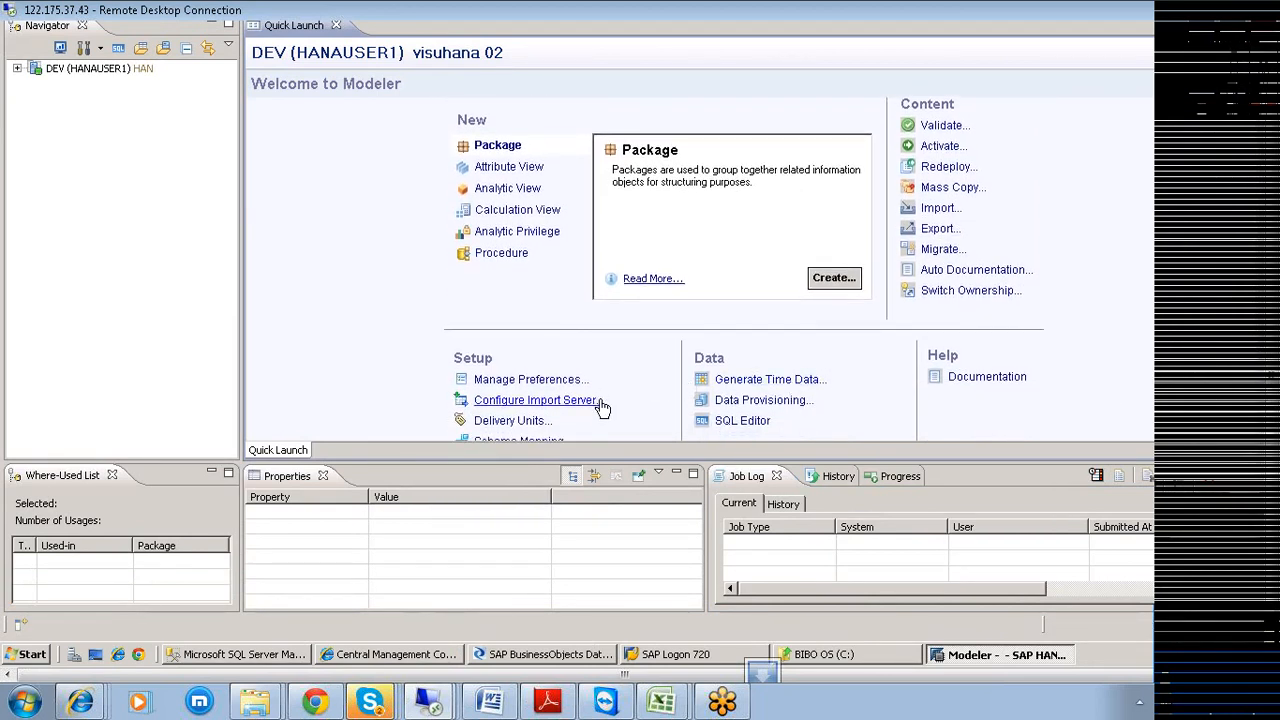
Replace the import server's repository name BODS with HANA_Example and confirm with OK.
{"action": "left_click", "coordinate": [589, 400]}
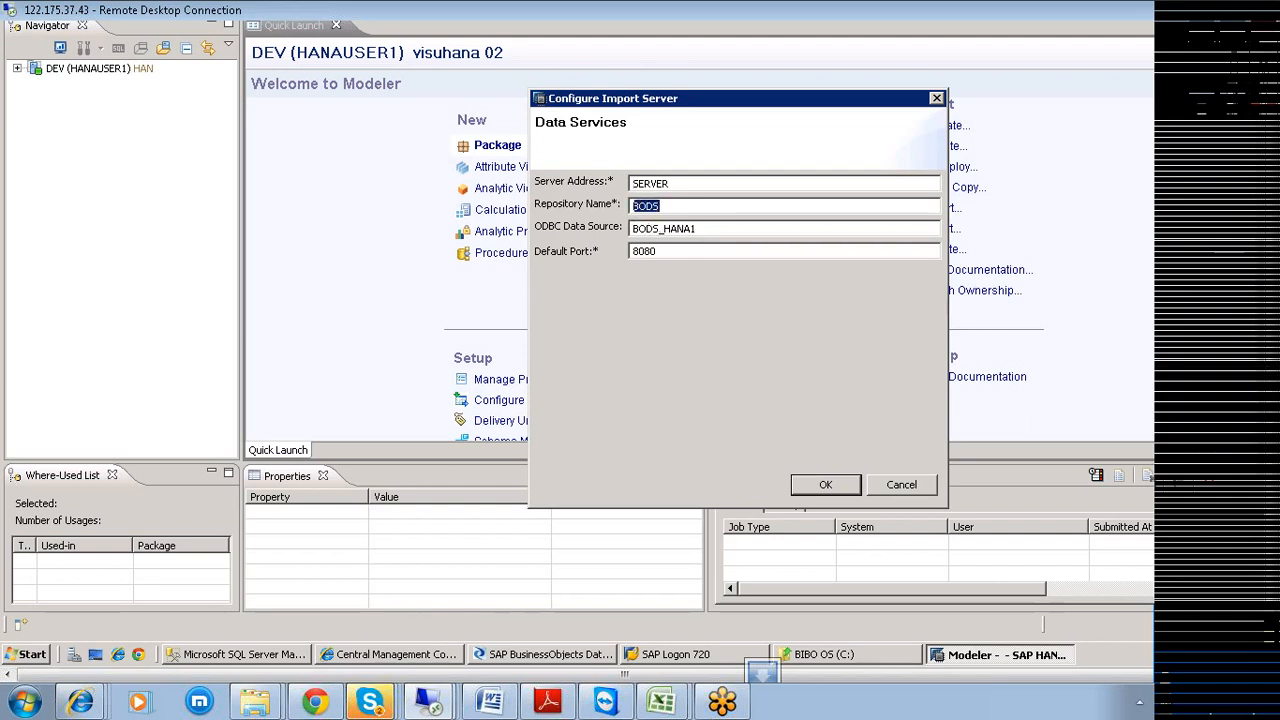
{"action": "type", "text": "HANA_Example"}
{"action": "left_click", "coordinate": [233, 655]}
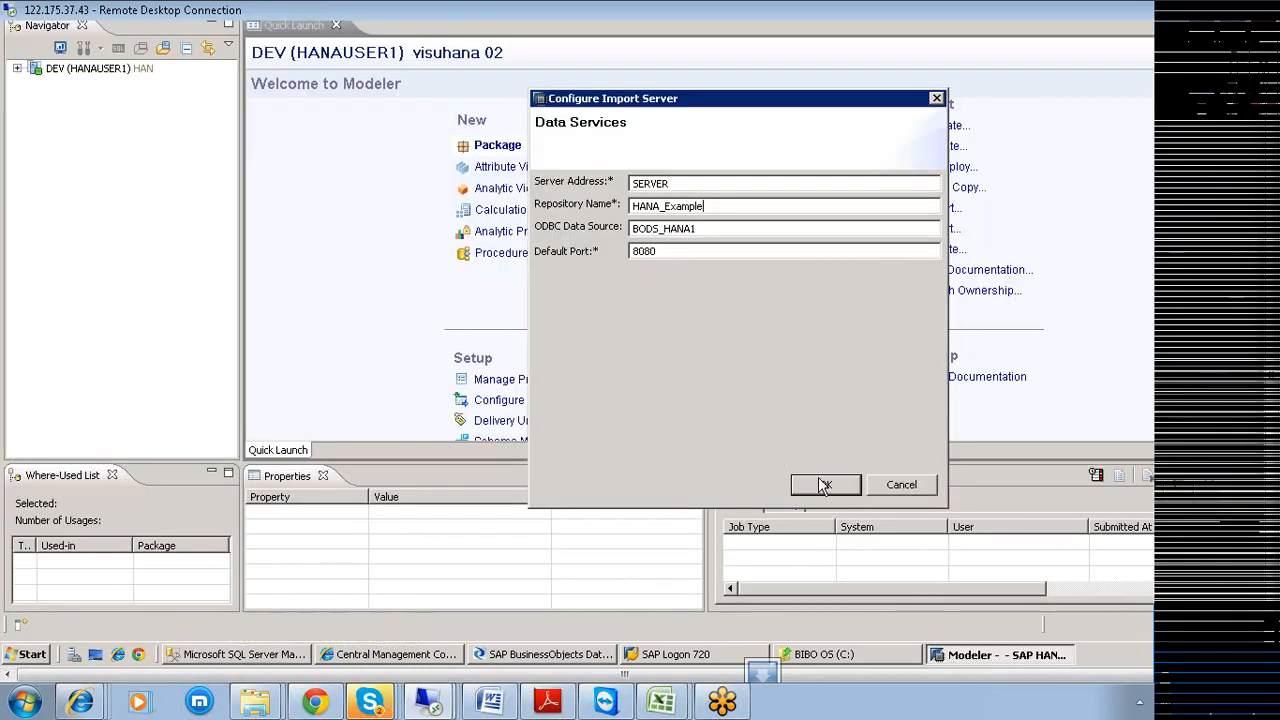
{"action": "left_click", "coordinate": [826, 486]}
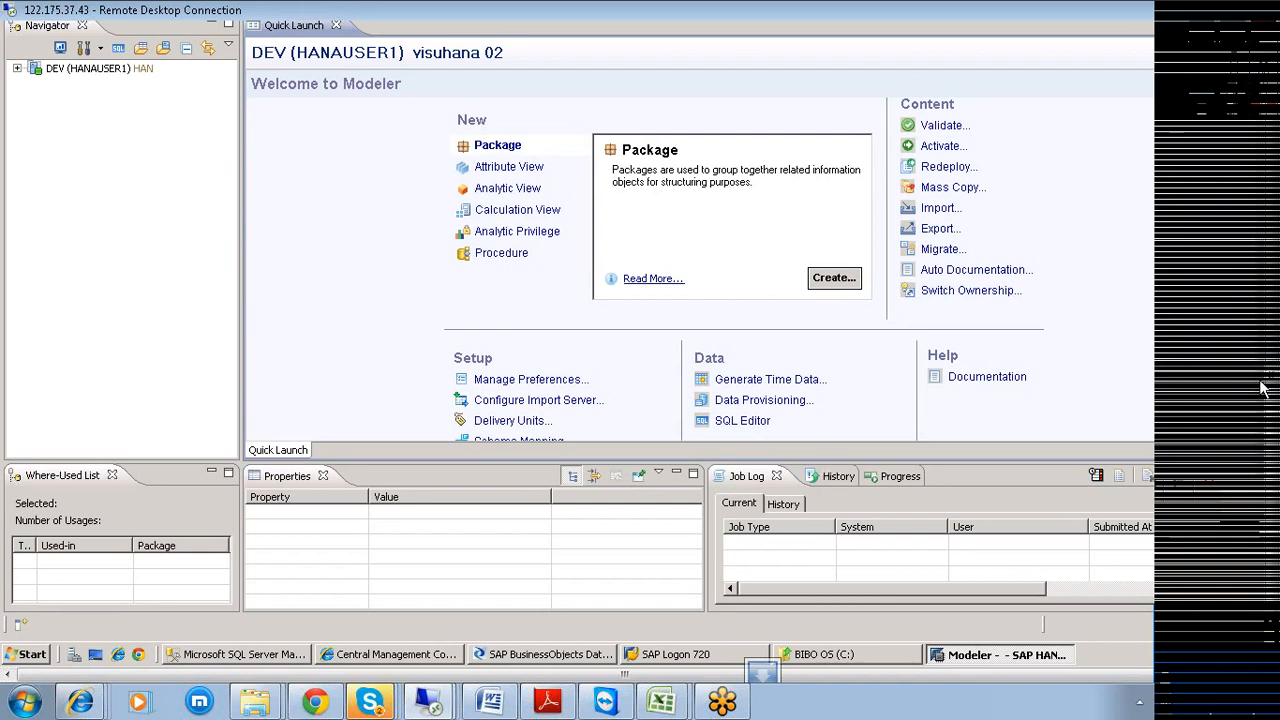
Start a Selective Import of Metadata and look for an available source connection.
{"action": "left_click", "coordinate": [934, 209]}
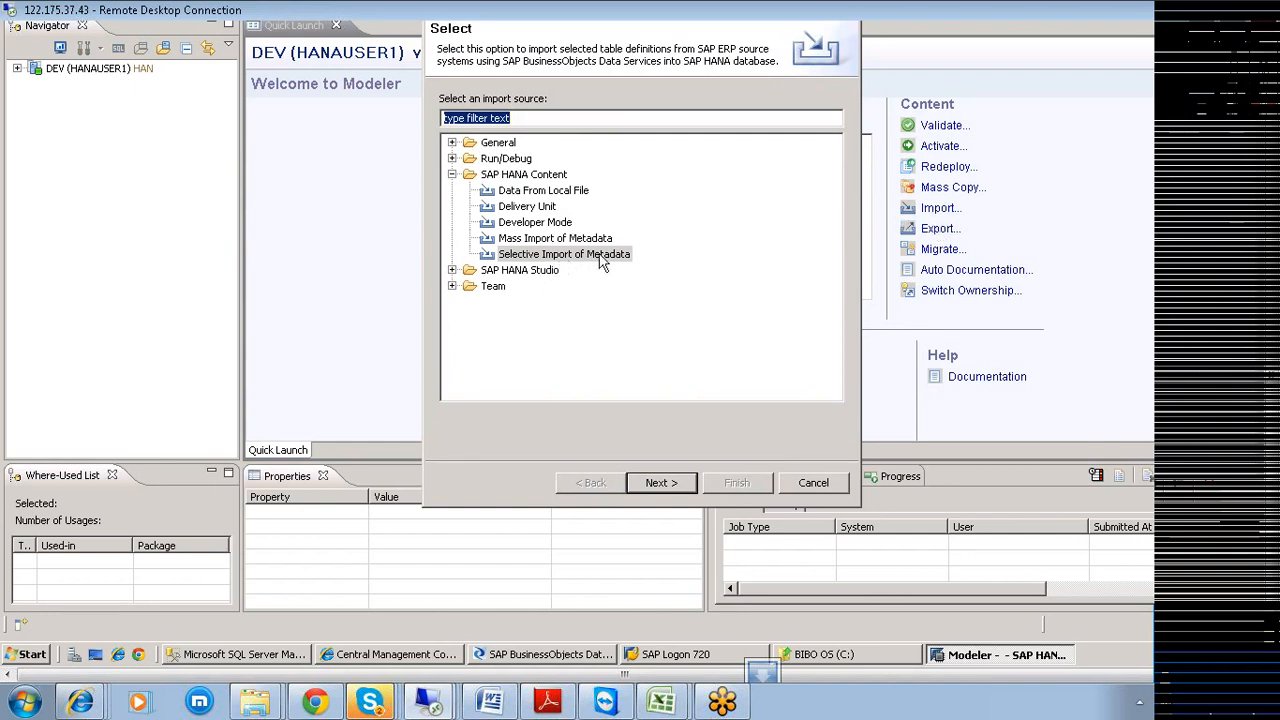
{"action": "left_click", "coordinate": [661, 484]}
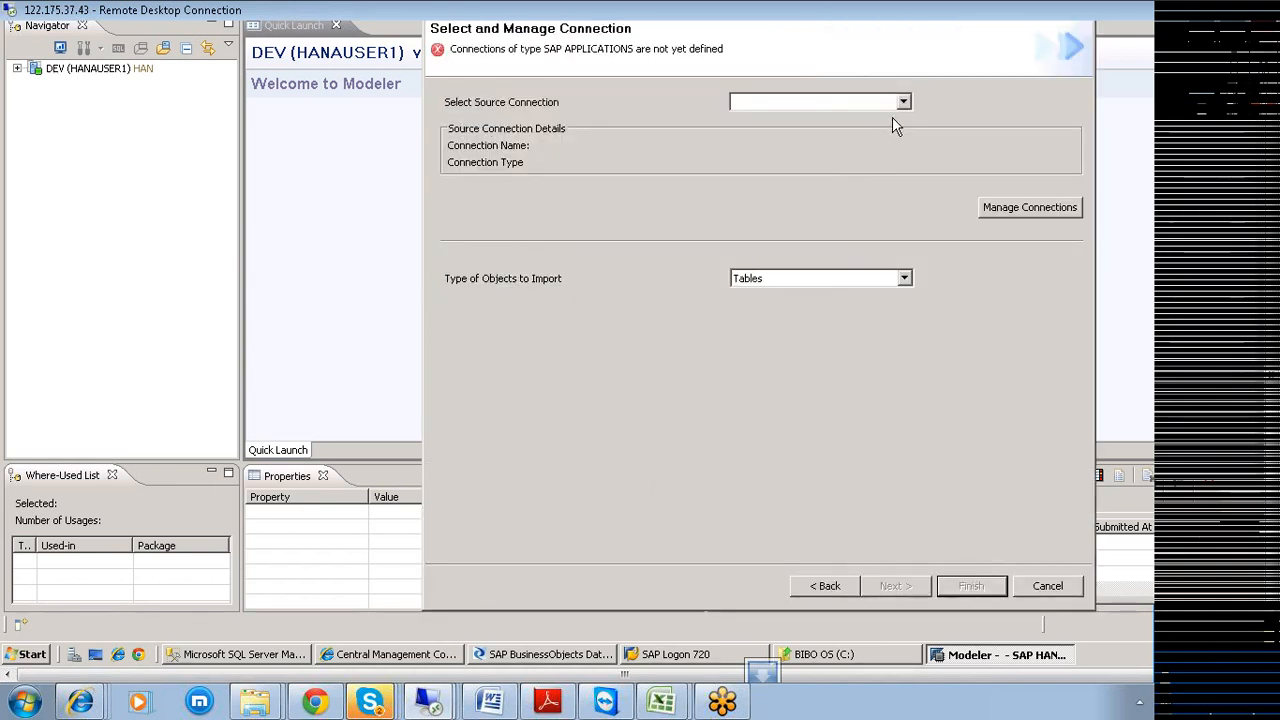
{"action": "left_click", "coordinate": [903, 104]}
{"action": "left_click", "coordinate": [904, 106]}
{"action": "left_click", "coordinate": [904, 106]}
{"action": "left_click", "coordinate": [904, 106]}
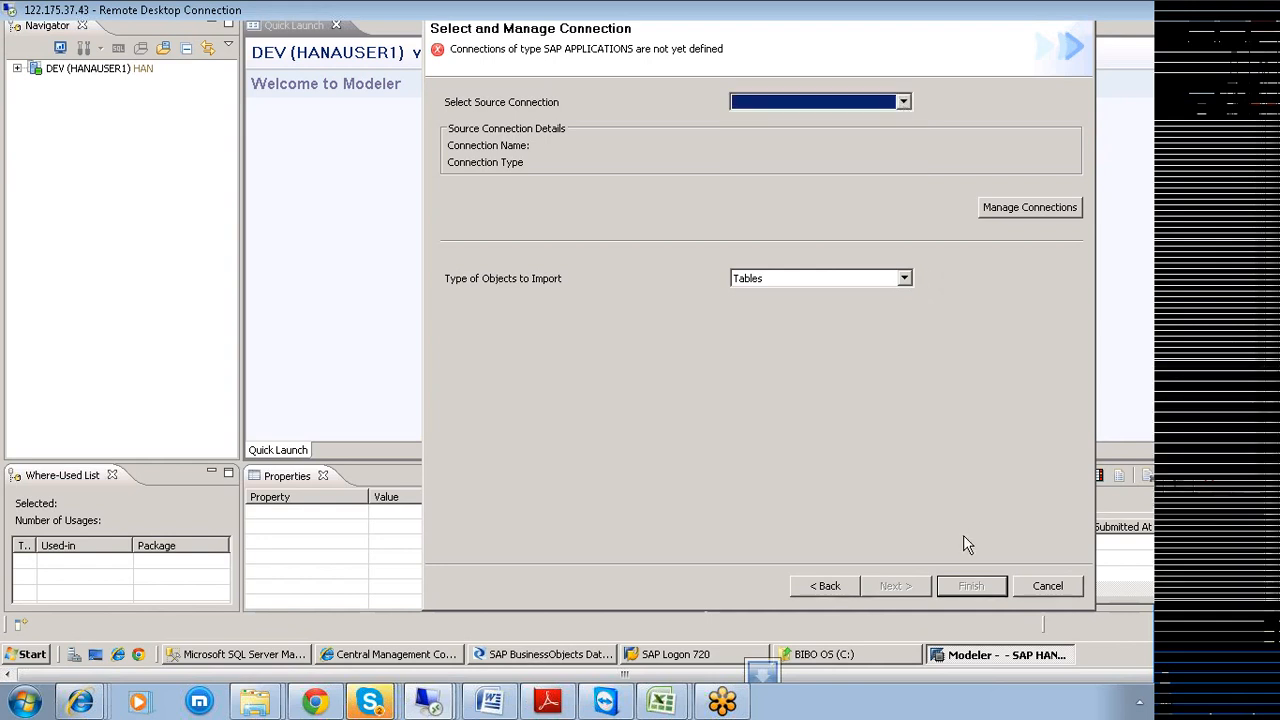
Cancel the import wizard and expand the DEV system and its Catalog in the Navigator.
{"action": "left_click", "coordinate": [1045, 587]}
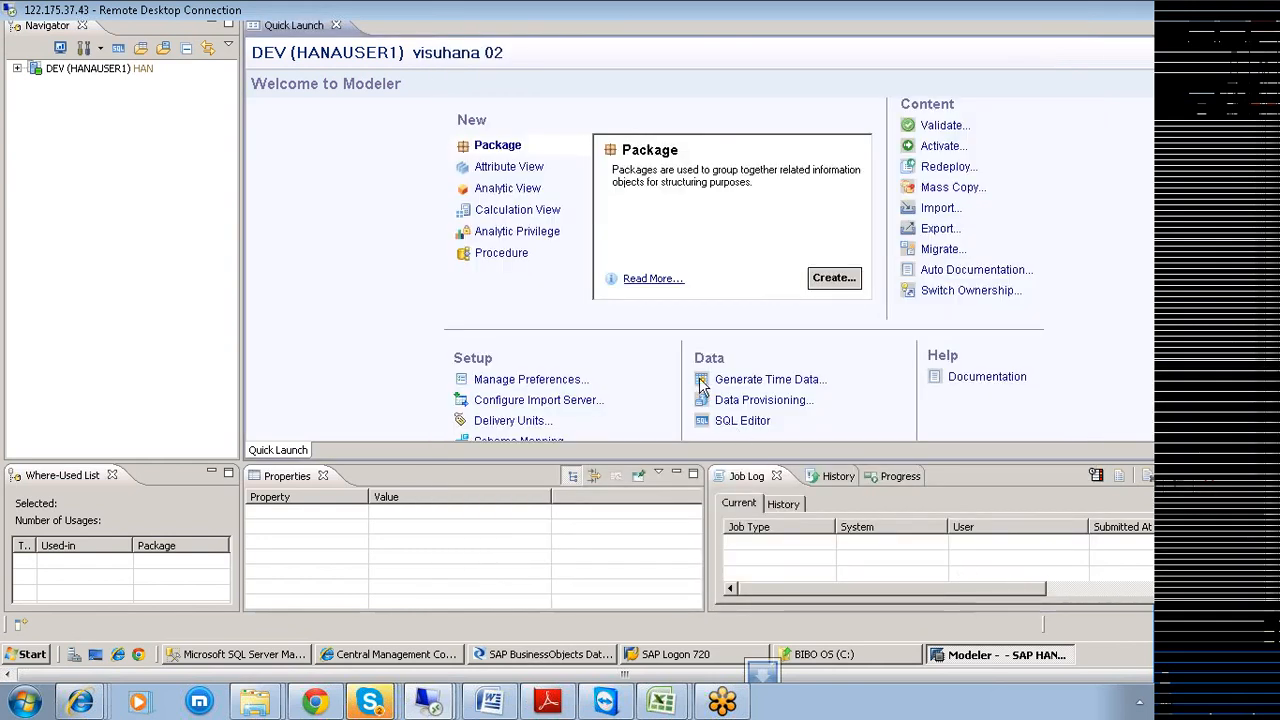
{"action": "left_click", "coordinate": [17, 69]}
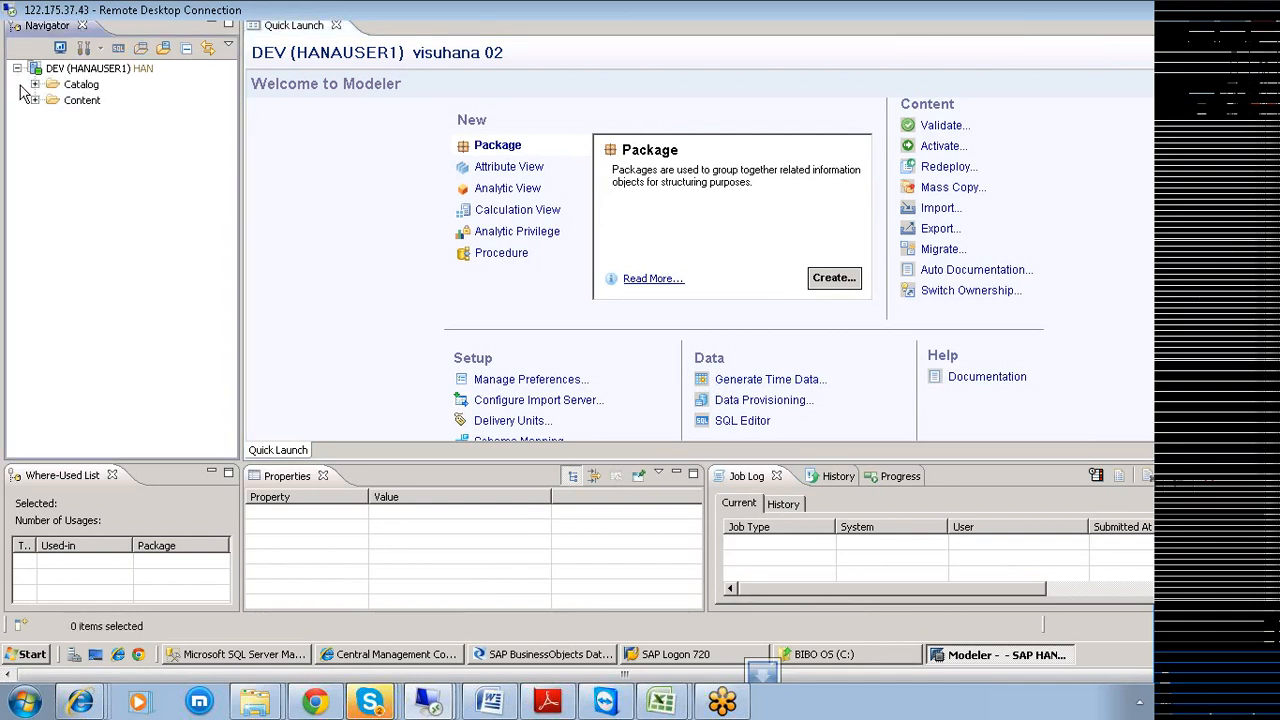
{"action": "left_click", "coordinate": [34, 100]}
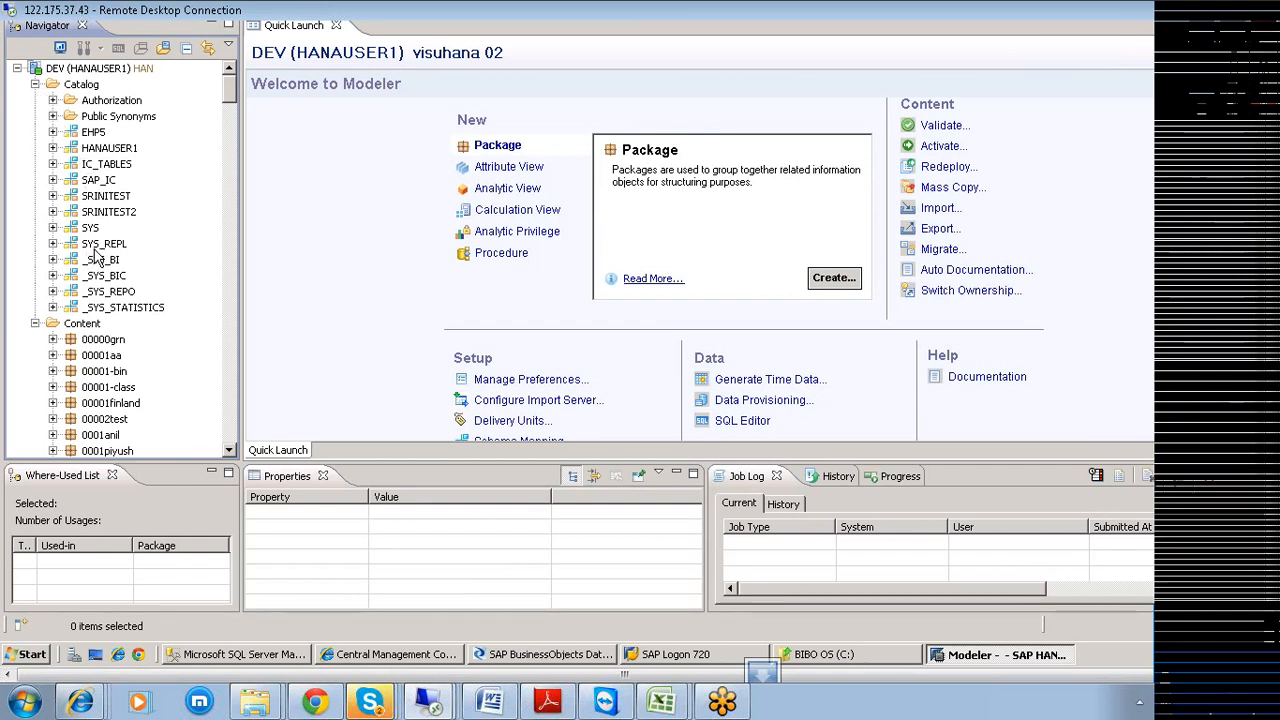
Start a table import into the HANAUSER1 schema, then cancel the wizard.
{"action": "right_click", "coordinate": [107, 150]}
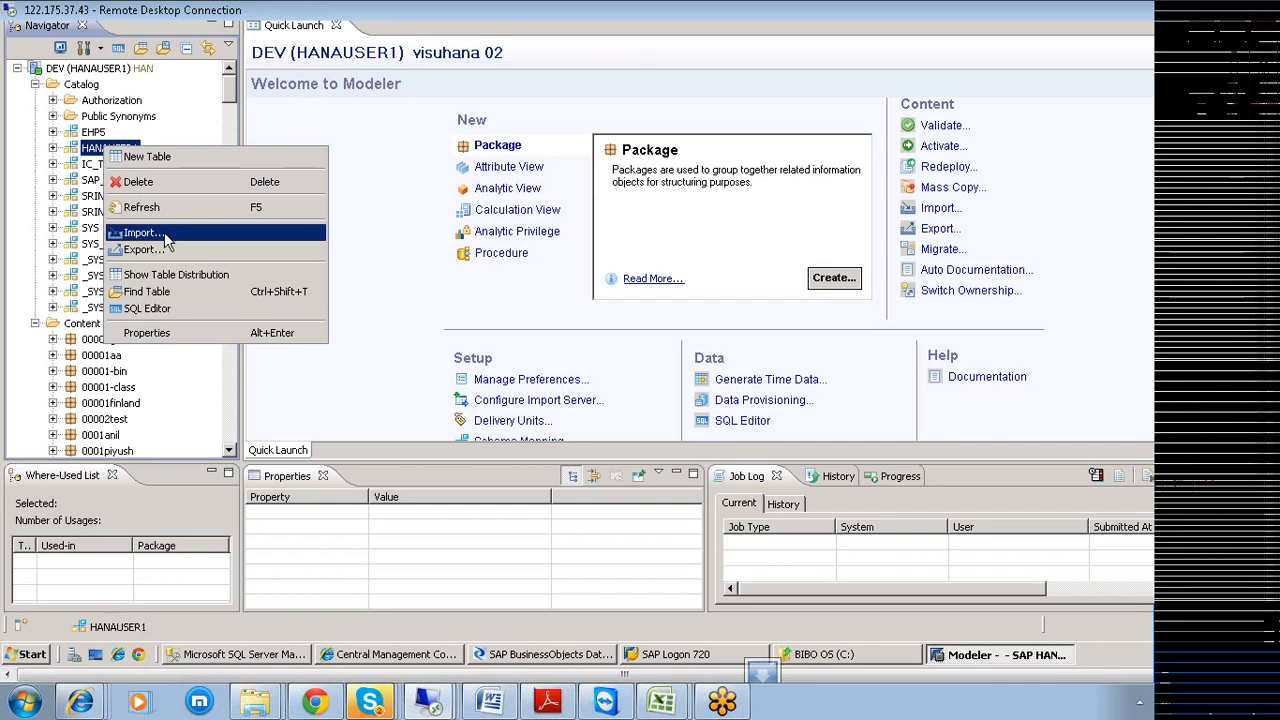
{"action": "left_click", "coordinate": [164, 236]}
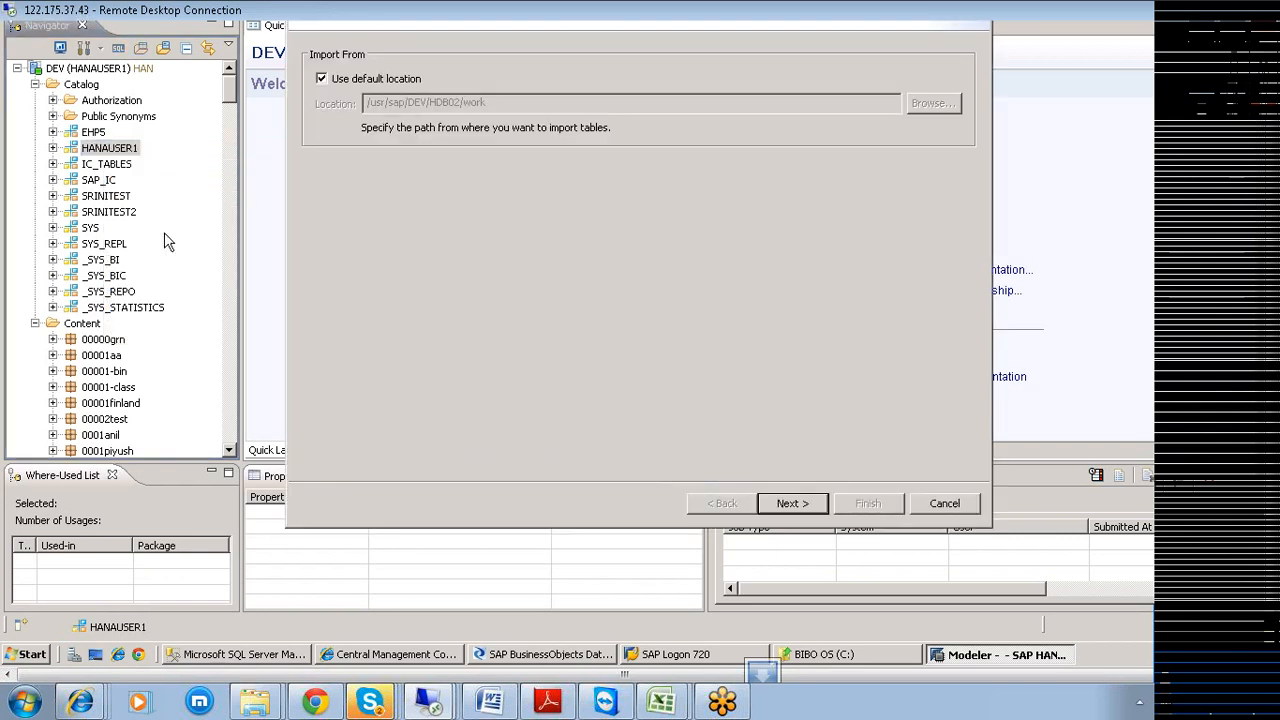
{"action": "left_click", "coordinate": [789, 500]}
{"action": "left_click", "coordinate": [931, 503]}
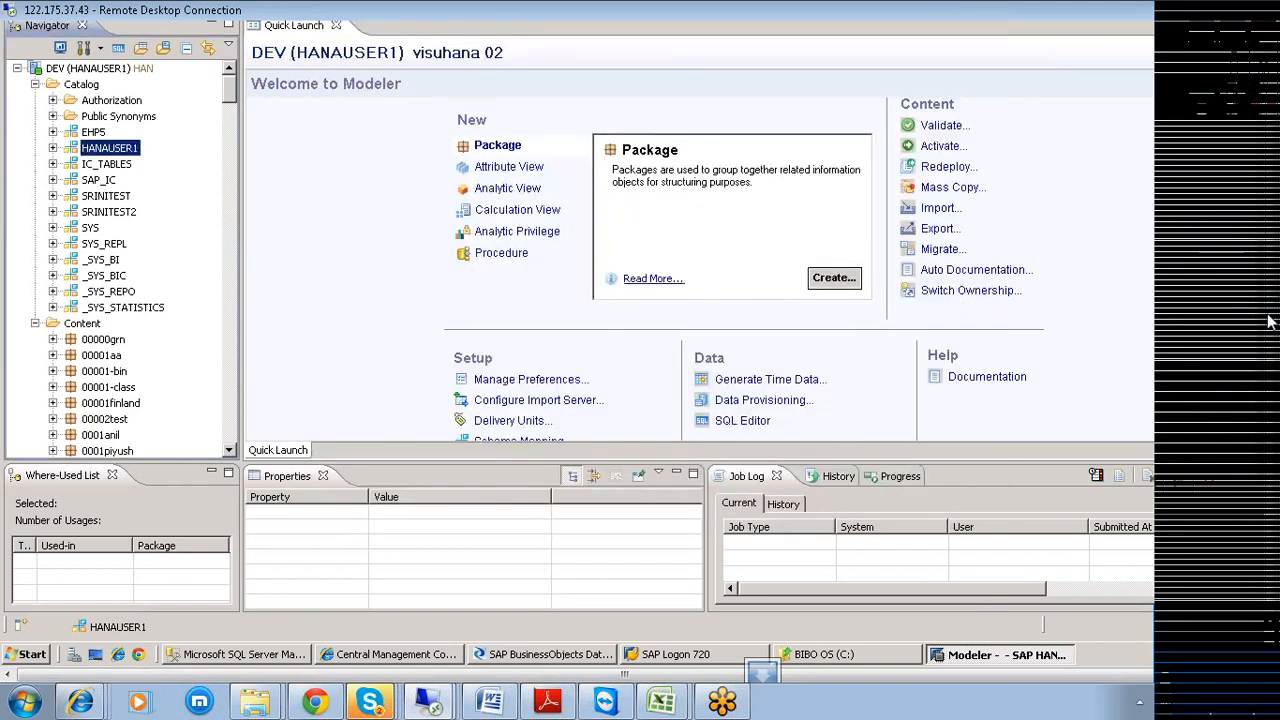
{"action": "left_click_drag", "start_coordinate": [1263, 317], "coordinate": [1260, 336]}
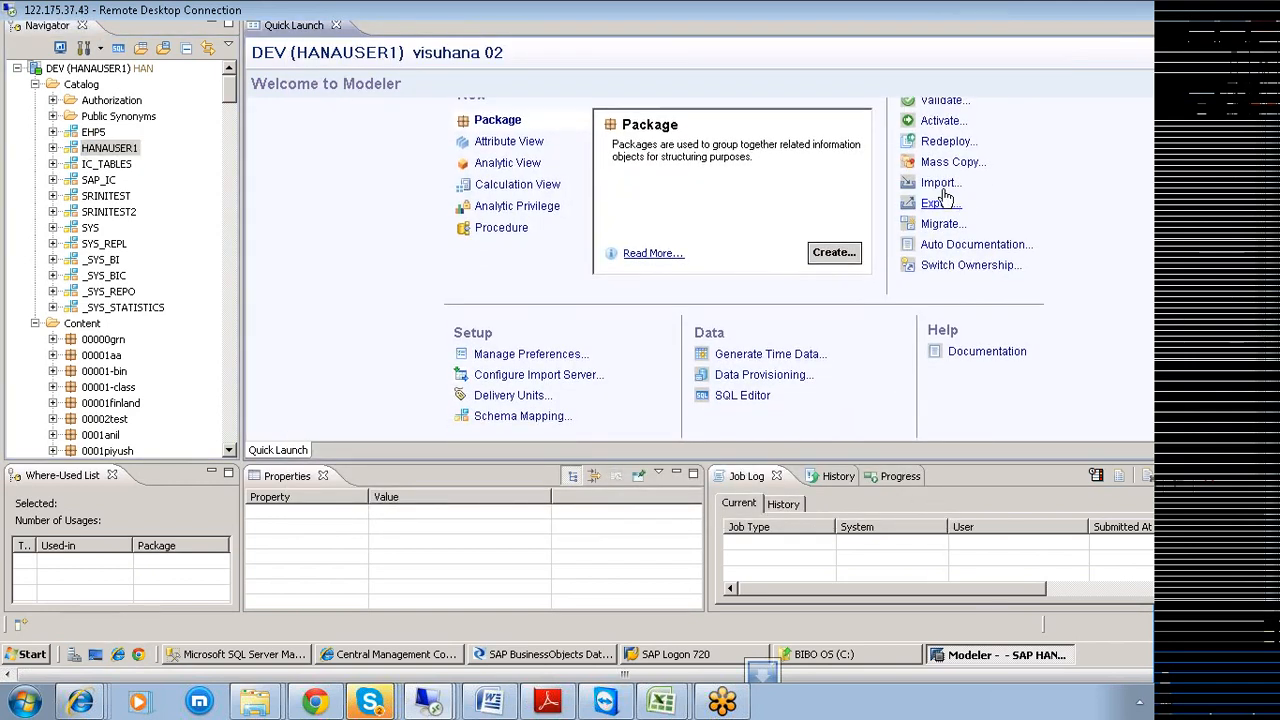
Reopen the Import wizard, try the Tables source, then back out to source selection.
{"action": "left_click", "coordinate": [938, 185]}
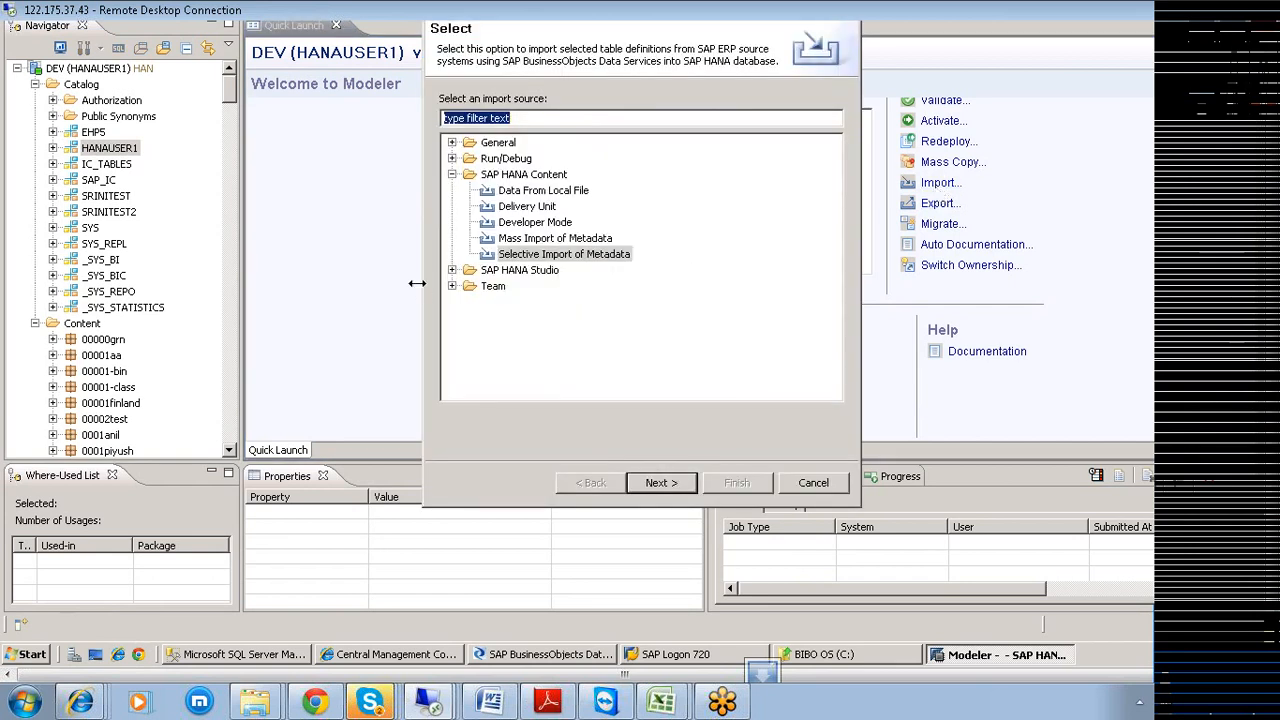
{"action": "left_click", "coordinate": [452, 270]}
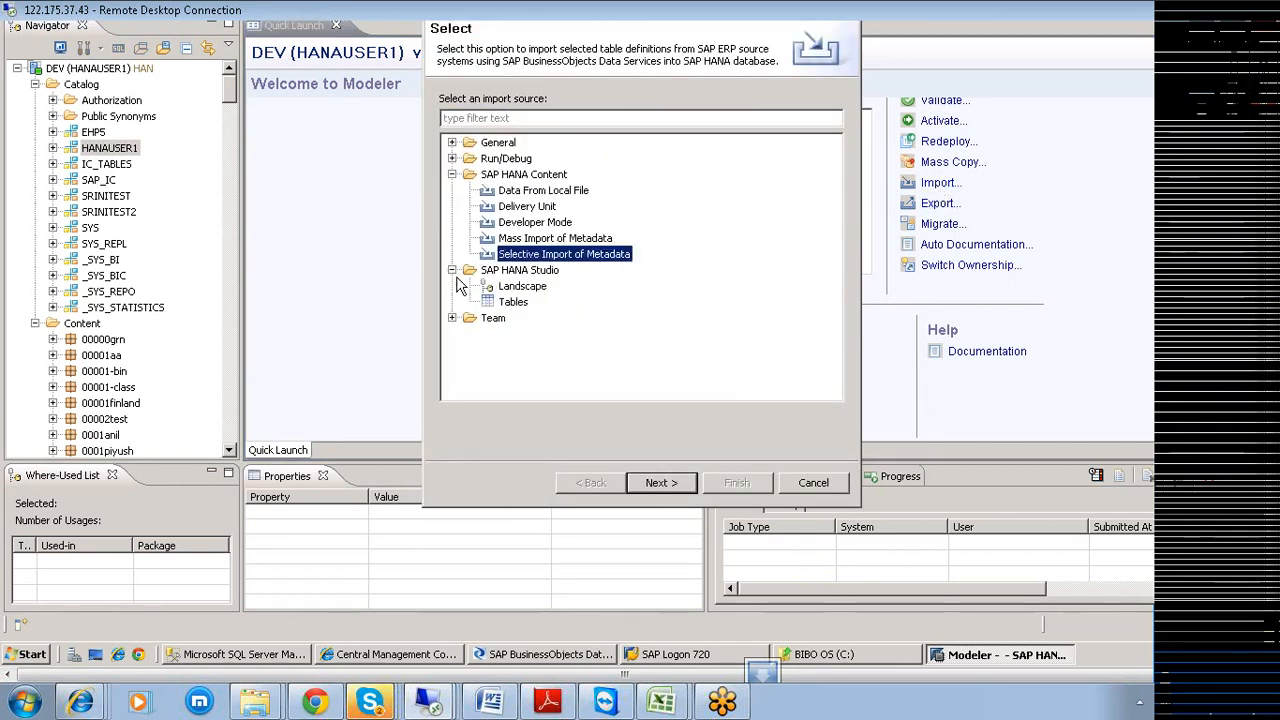
{"action": "left_click", "coordinate": [509, 303]}
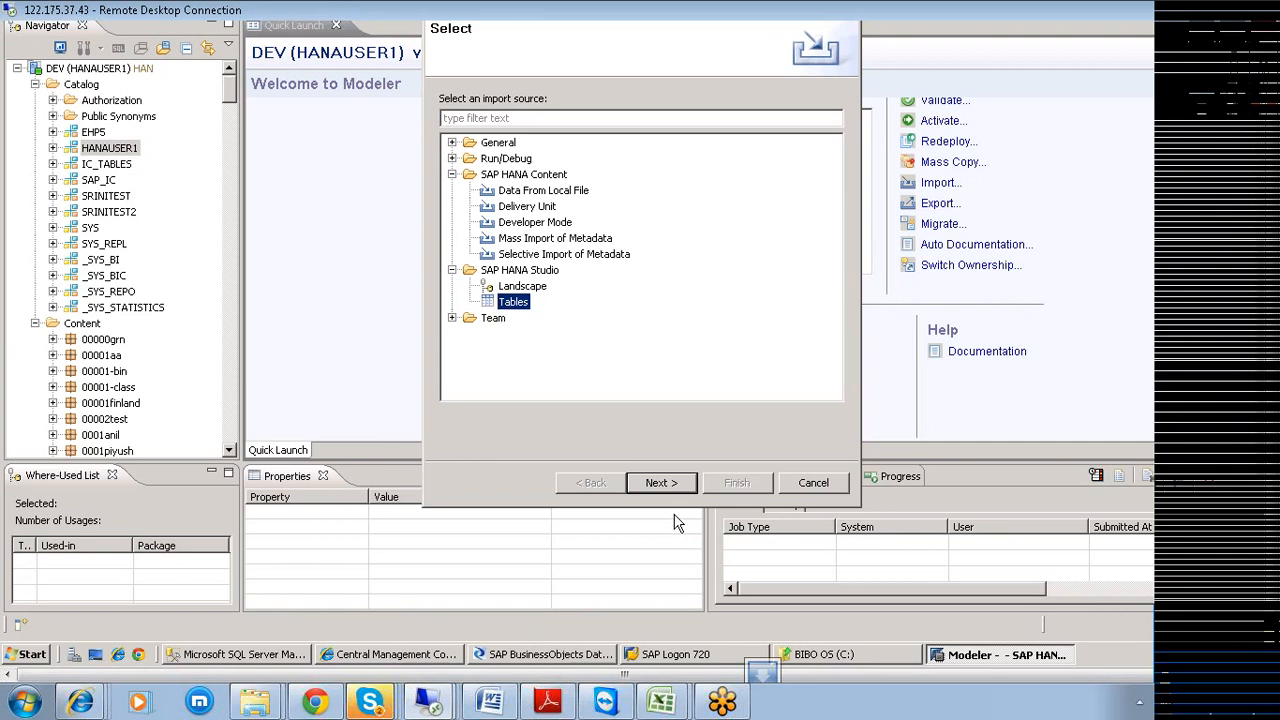
{"action": "left_click", "coordinate": [664, 484]}
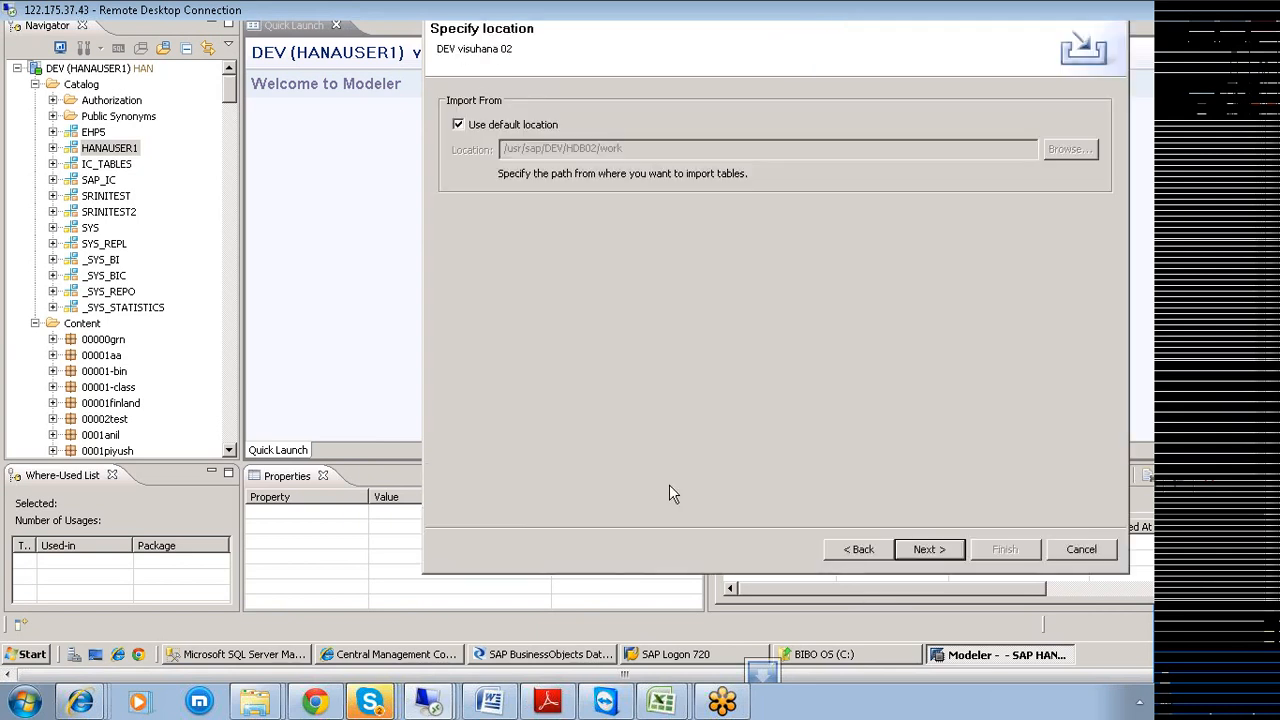
{"action": "left_click", "coordinate": [933, 551]}
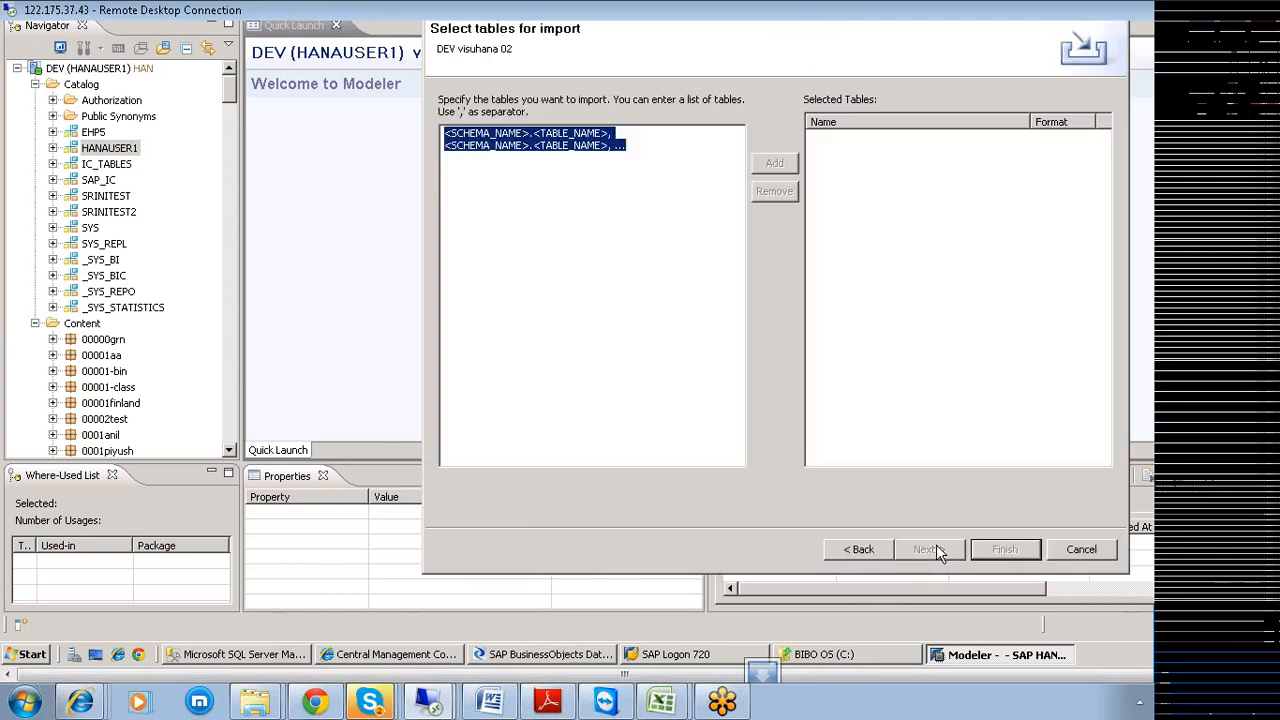
{"action": "left_click", "coordinate": [880, 551]}
{"action": "left_click", "coordinate": [872, 551]}
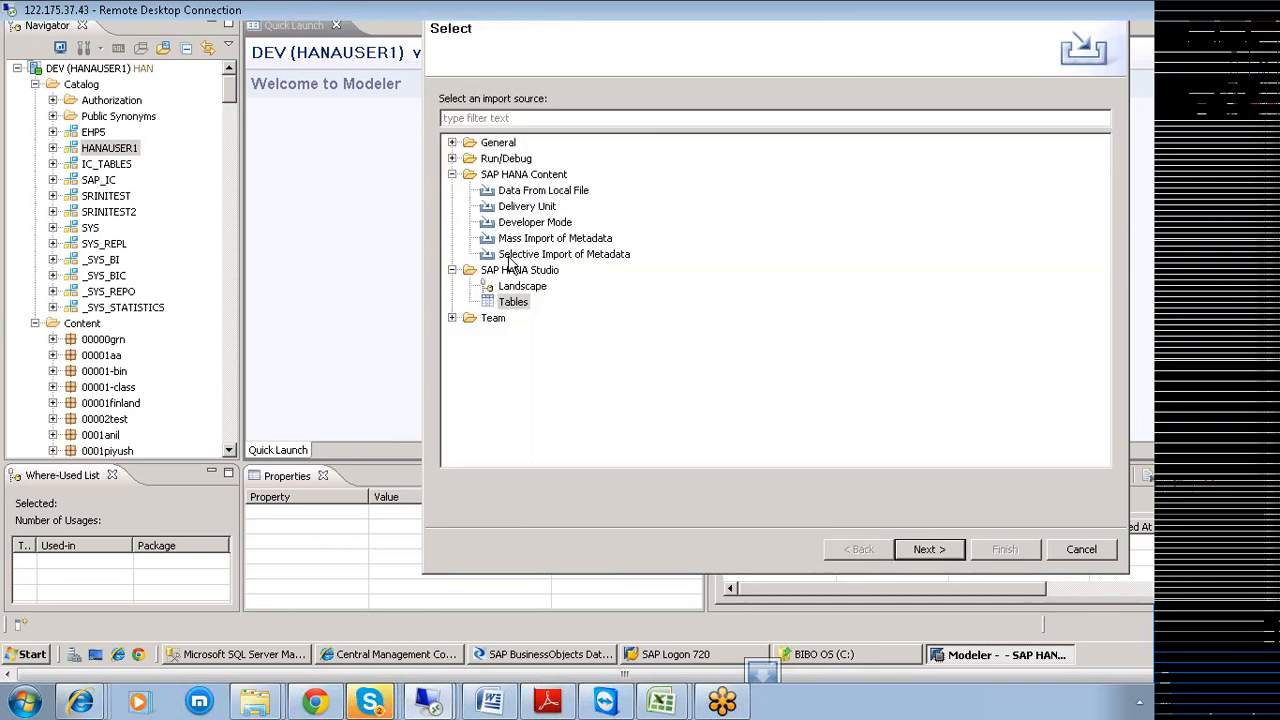
Choose SAP HANA Content > Selective Import of Metadata and proceed with Next.
{"action": "left_click", "coordinate": [453, 159]}
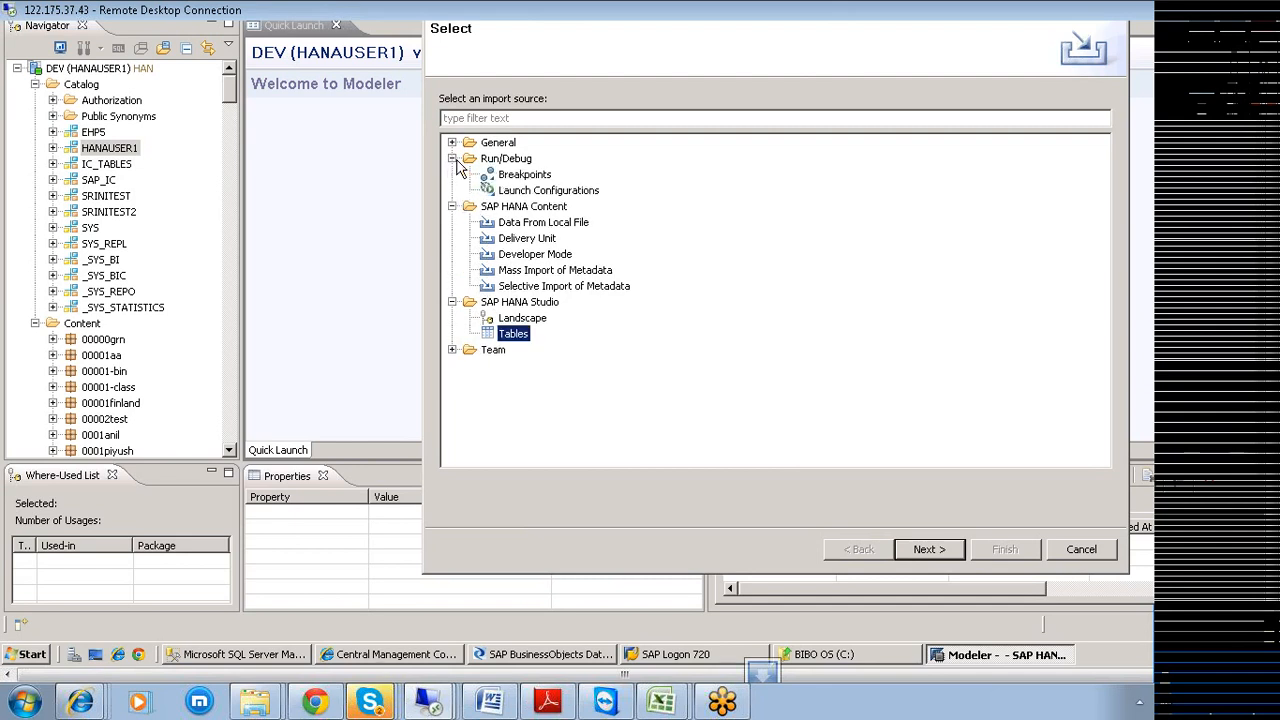
{"action": "left_click", "coordinate": [452, 143]}
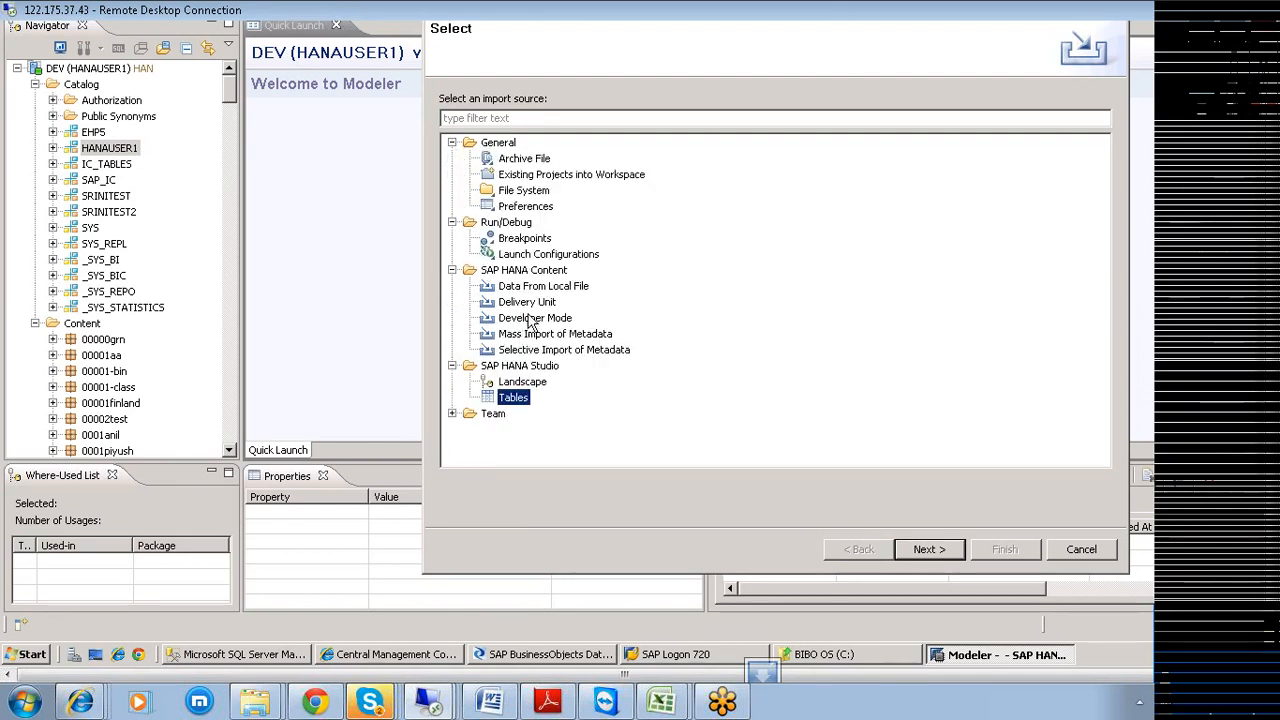
{"action": "left_click", "coordinate": [549, 352]}
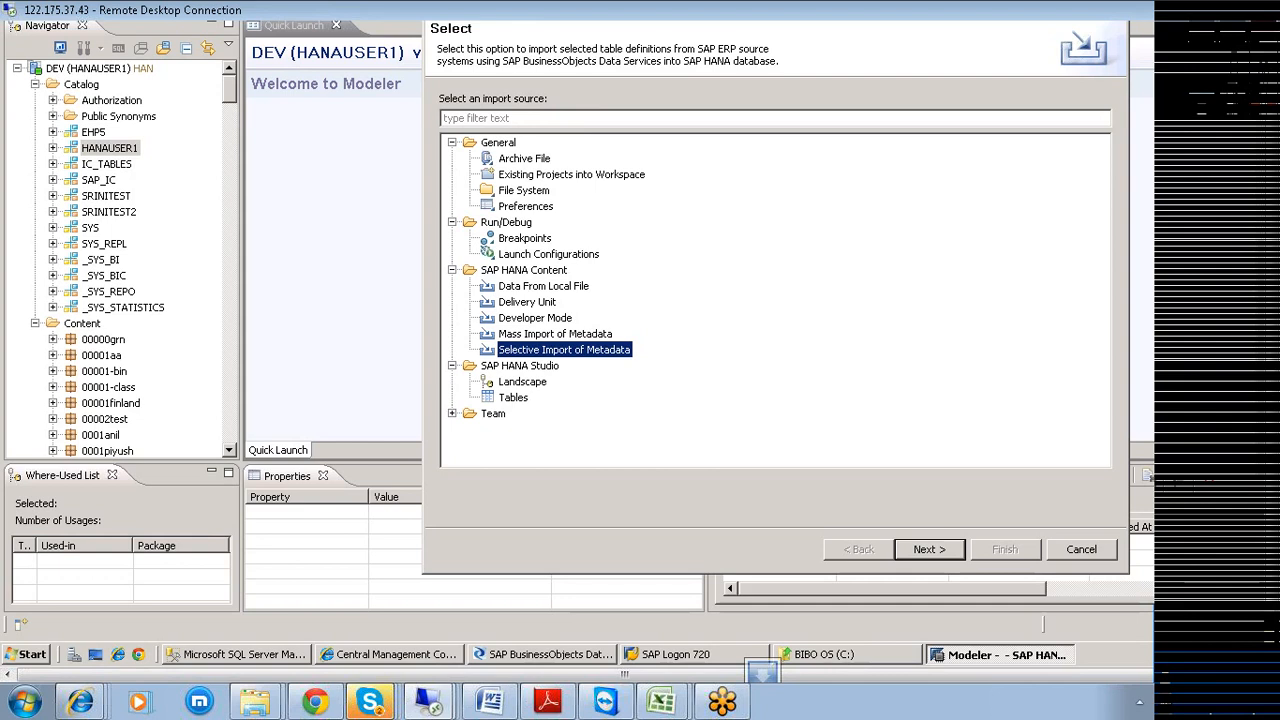
{"action": "left_click", "coordinate": [927, 549]}
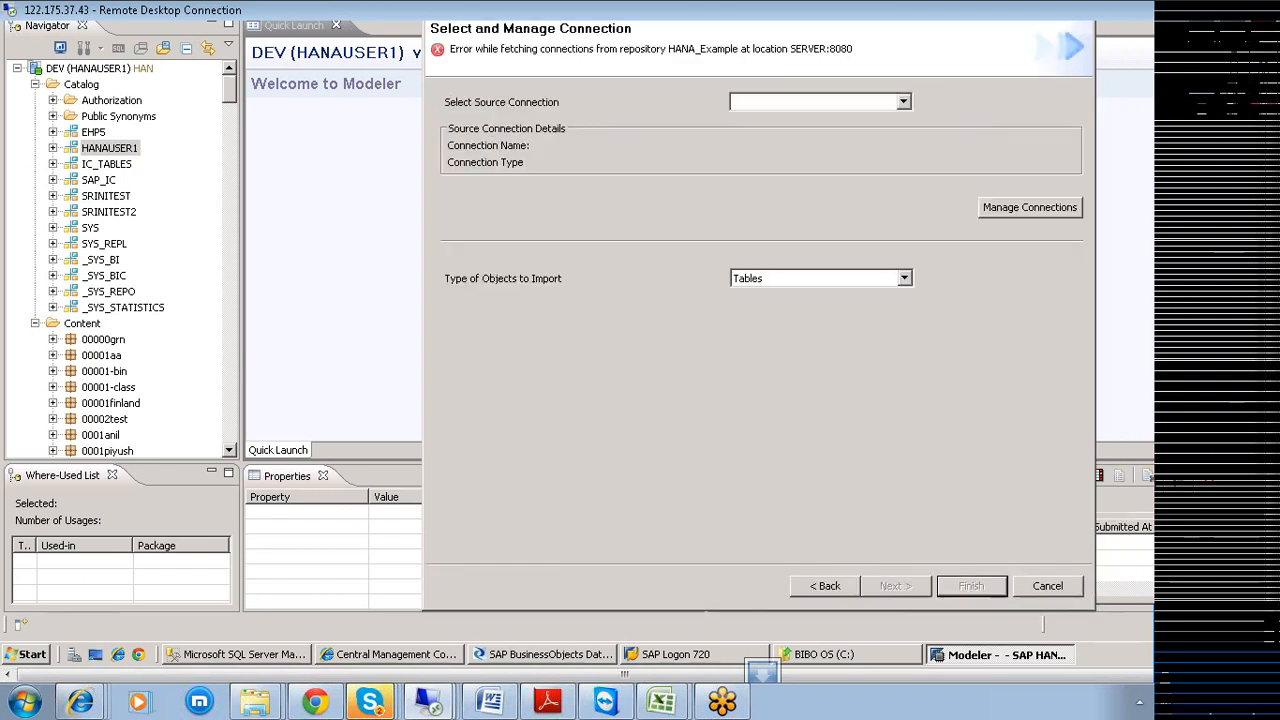
Go back and proceed again to Select and Manage Connection, which shows the HANA_Example SERVER:8080 error.
{"action": "left_click", "coordinate": [903, 101]}
{"action": "left_click", "coordinate": [903, 101]}
{"action": "left_click", "coordinate": [835, 584]}
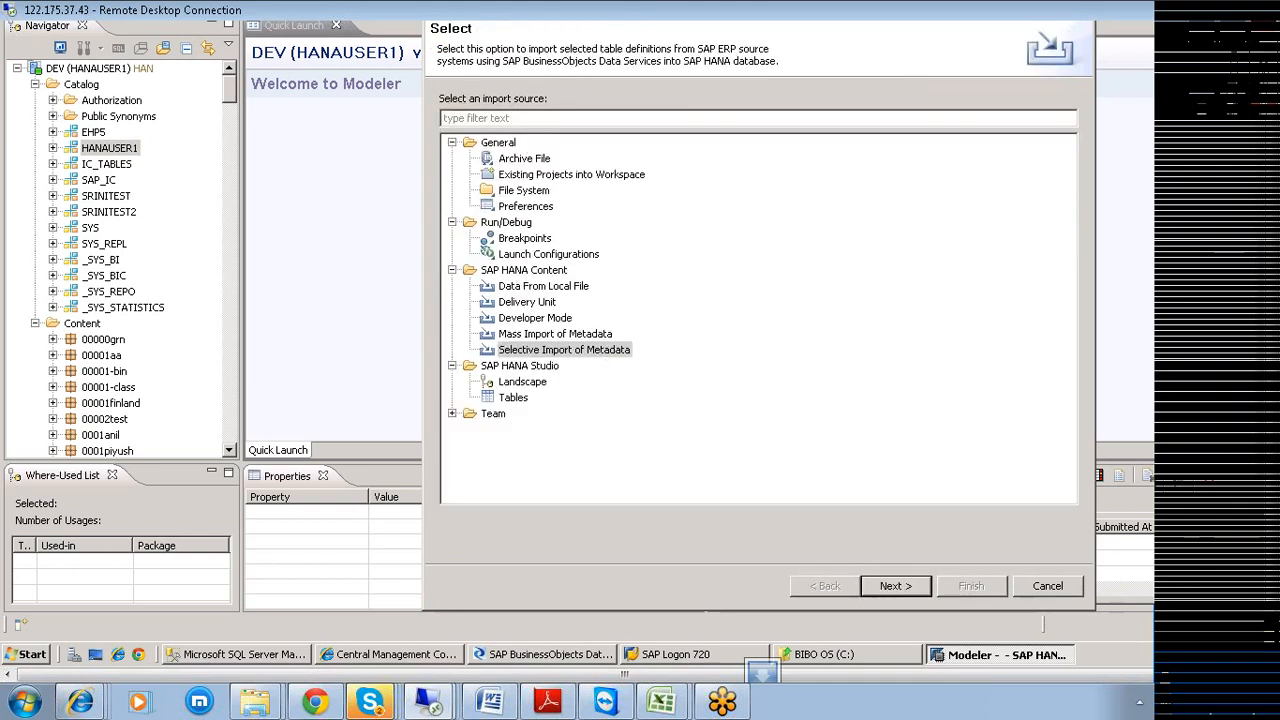
{"action": "left_click_drag", "start_coordinate": [508, 61], "coordinate": [779, 61]}
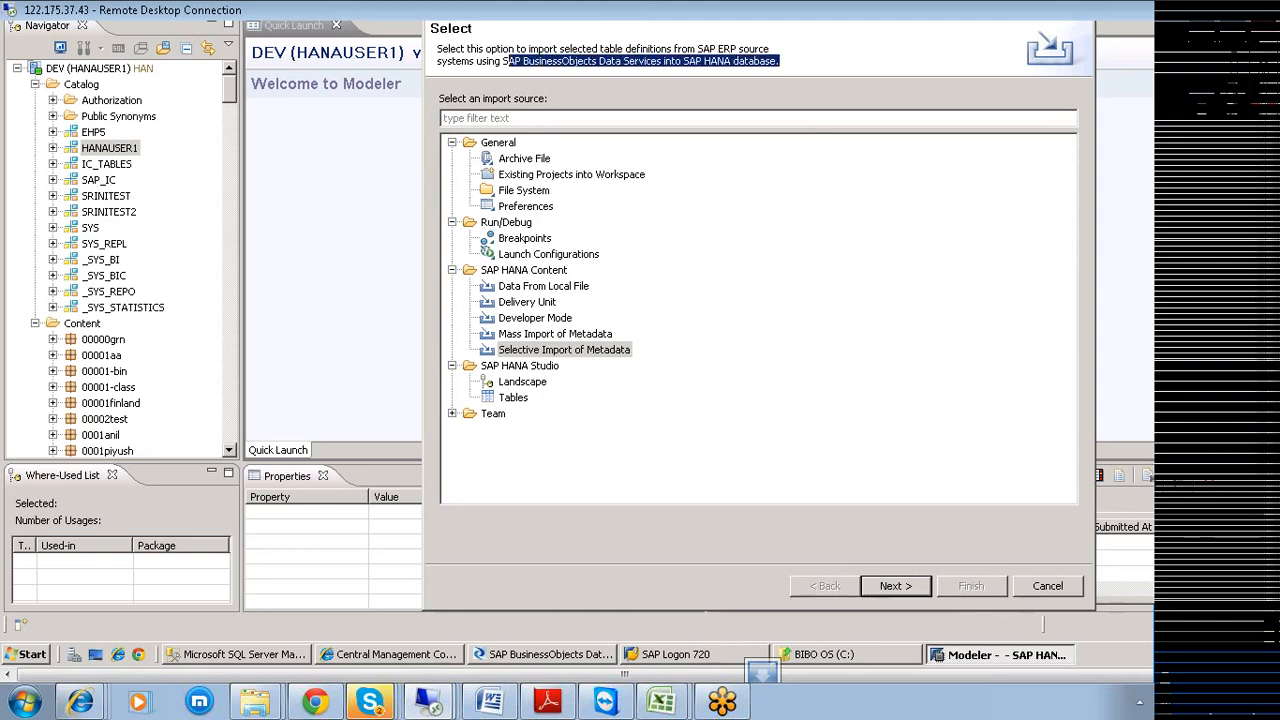
{"action": "right_click", "coordinate": [370, 702]}
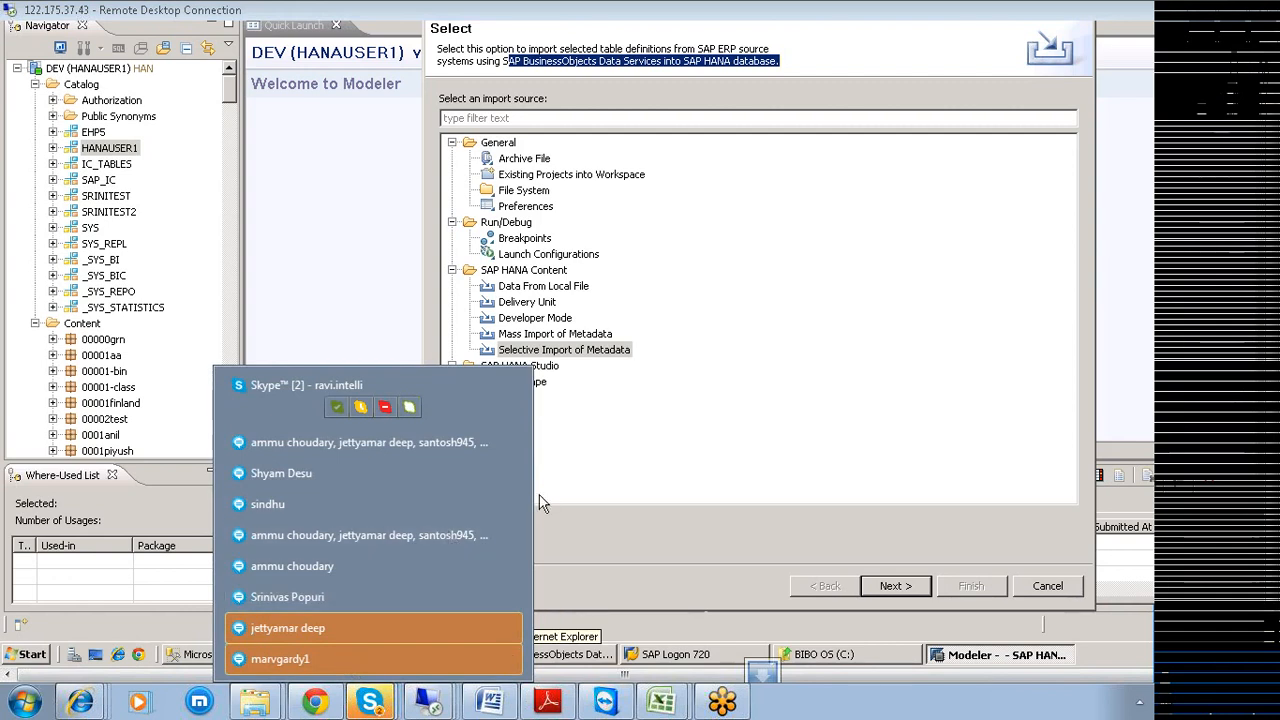
{"action": "left_click", "coordinate": [698, 460]}
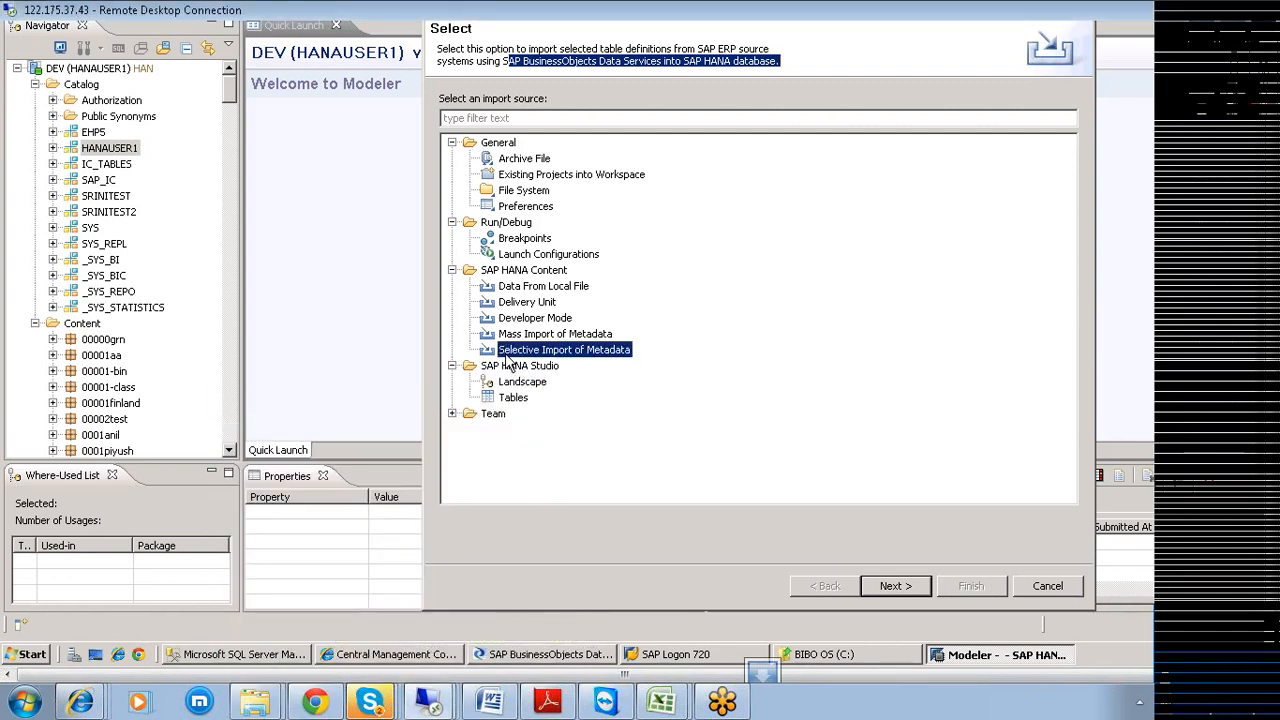
{"action": "left_click", "coordinate": [893, 585]}
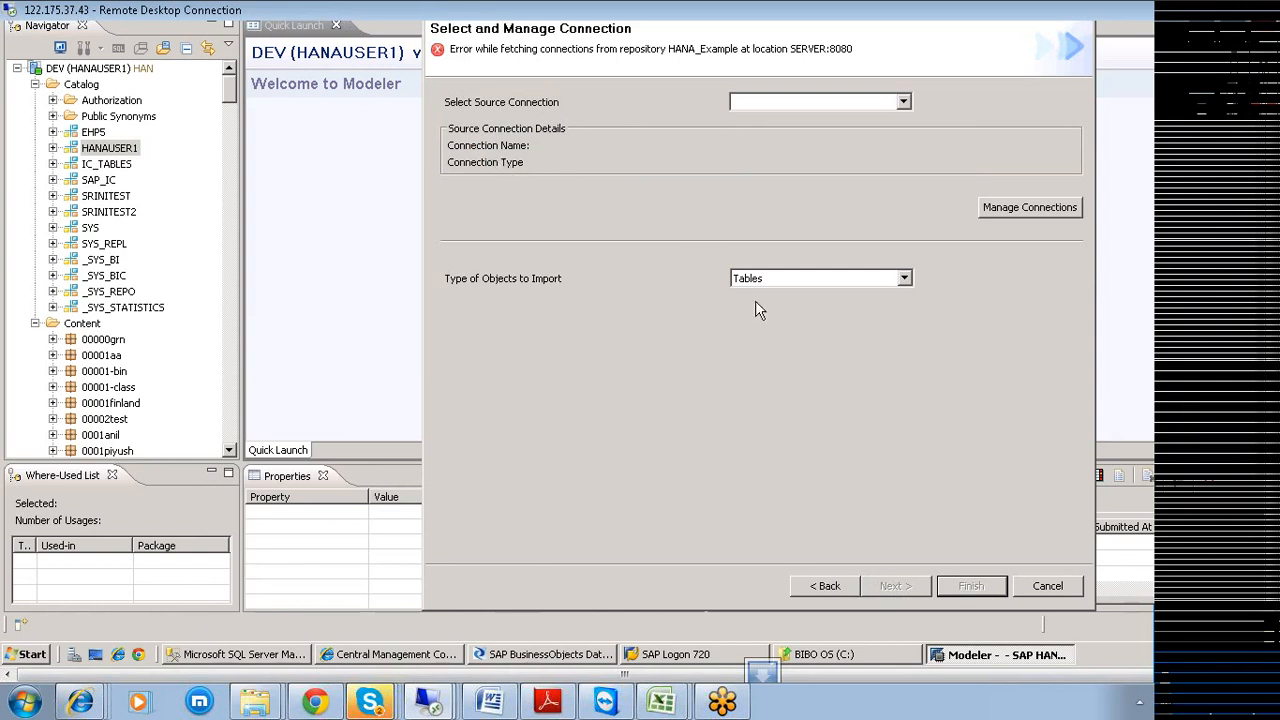
Check the object types and the Select Source Connection list, which offers no connections.
{"action": "left_click", "coordinate": [906, 280]}
{"action": "left_click", "coordinate": [906, 280]}
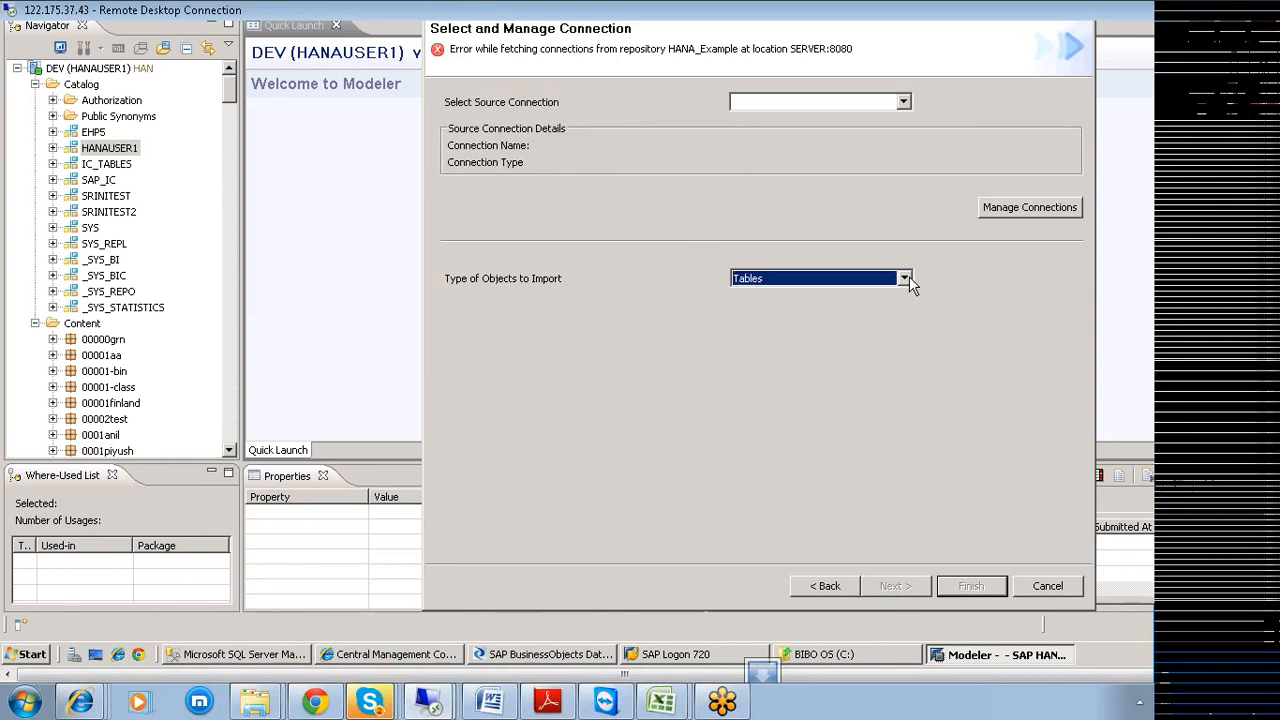
{"action": "left_click", "coordinate": [904, 102]}
{"action": "left_click", "coordinate": [905, 104]}
{"action": "left_click", "coordinate": [904, 103]}
{"action": "left_click", "coordinate": [904, 103]}
{"action": "left_click", "coordinate": [904, 103]}
{"action": "left_click", "coordinate": [904, 103]}
Open connection management, note the HANA_Example repository error, and cancel the import.
{"action": "left_click", "coordinate": [904, 103]}
{"action": "left_click", "coordinate": [1012, 207]}
{"action": "left_click", "coordinate": [1012, 207]}
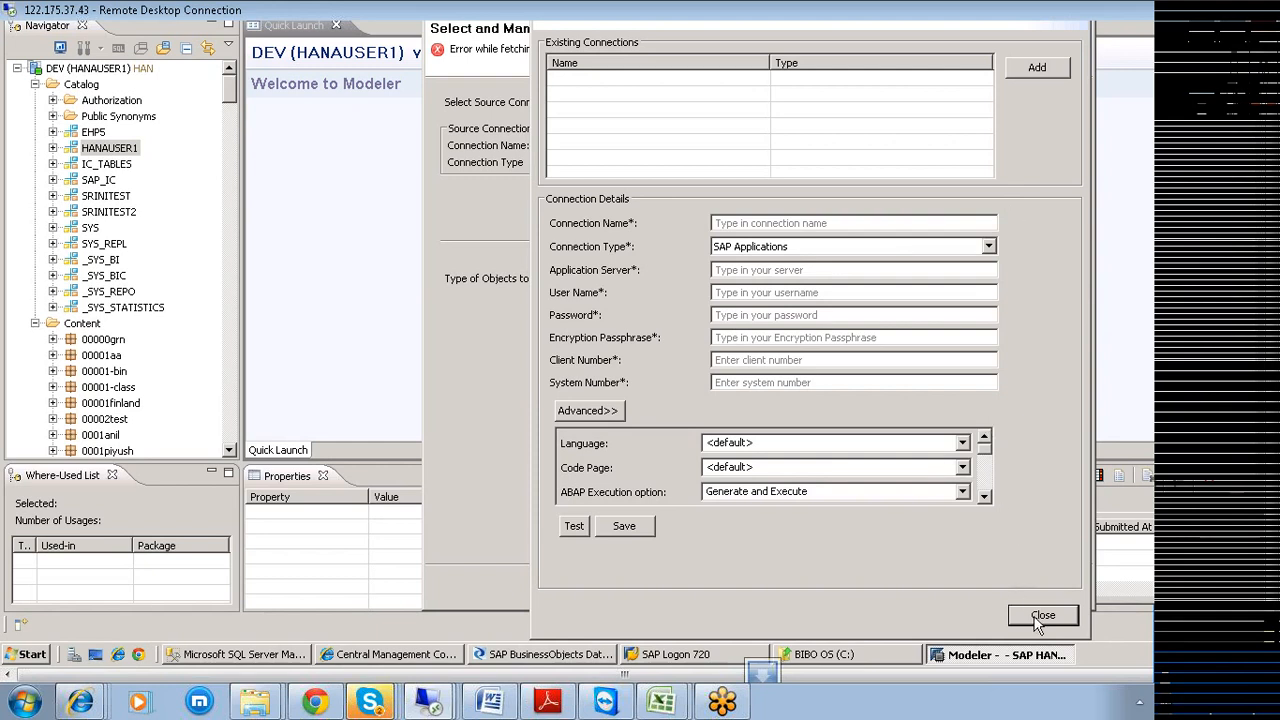
{"action": "left_click", "coordinate": [1042, 616]}
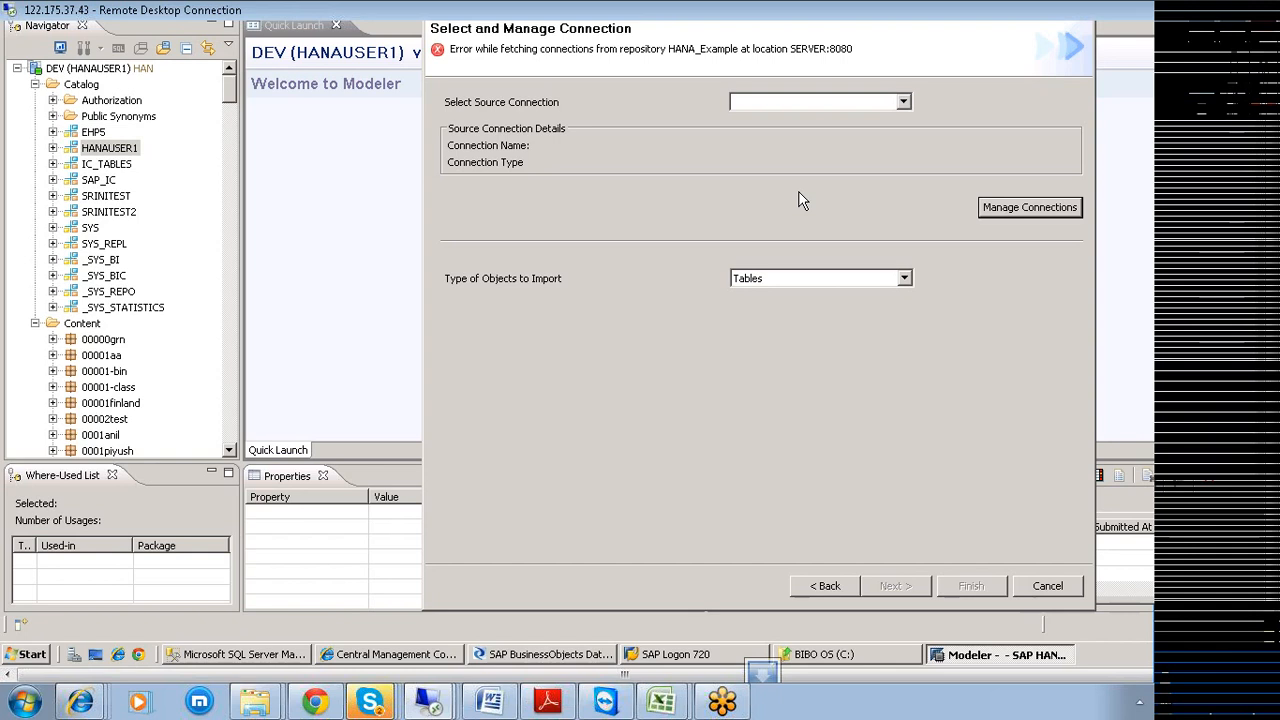
{"action": "left_click", "coordinate": [1024, 590]}
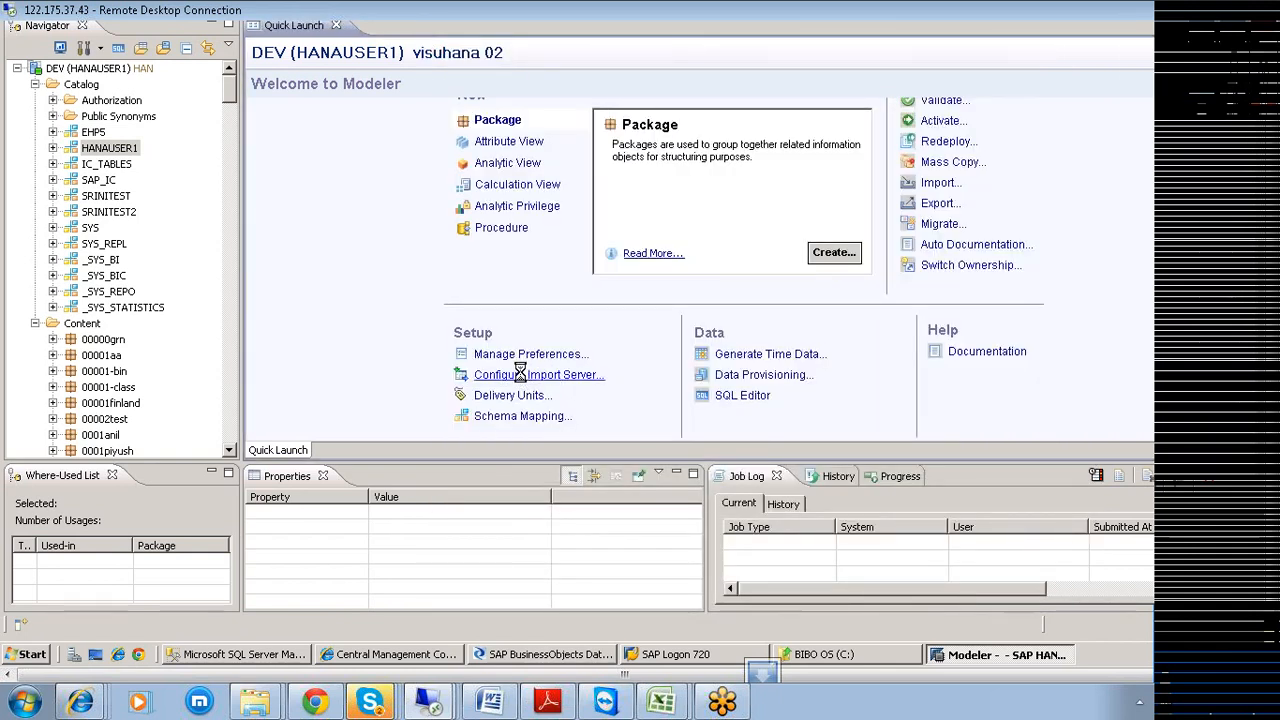
Review the import server settings (SERVER, HANA_Example, BODS_HANA1, port 8080), then open Start.
{"action": "left_click", "coordinate": [521, 378]}
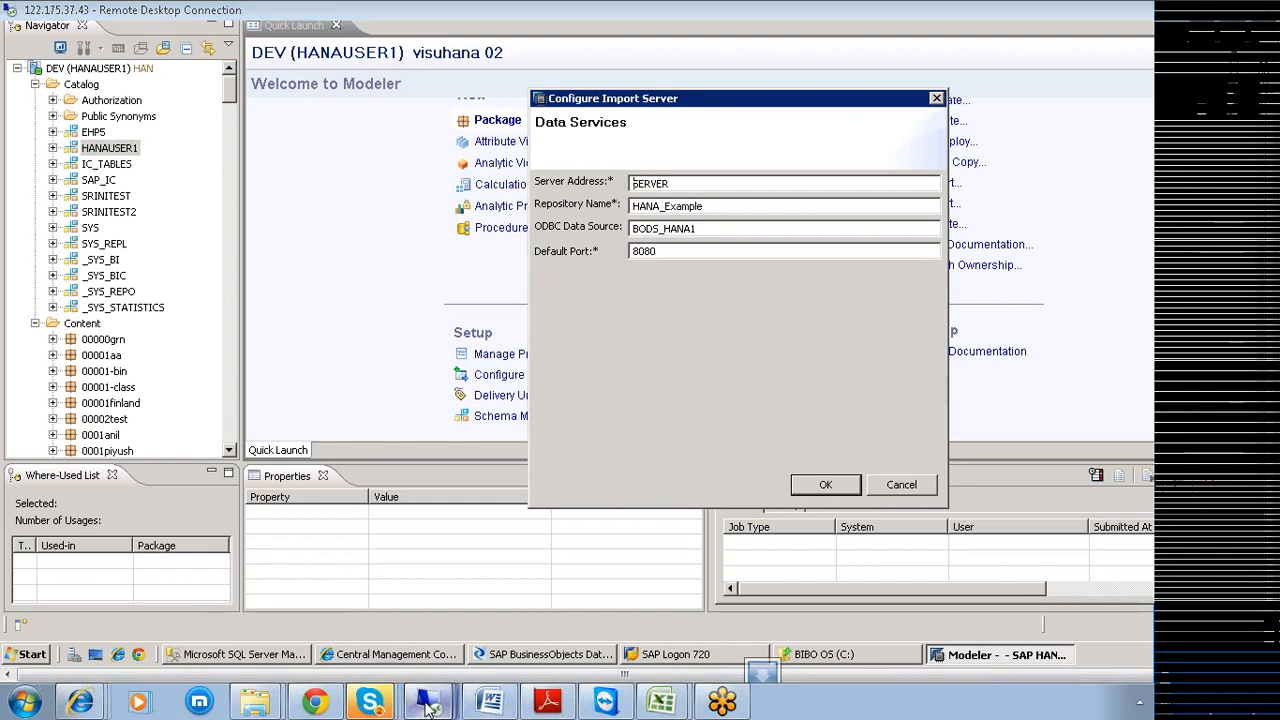
{"action": "mouse_move", "coordinate": [430, 703]}
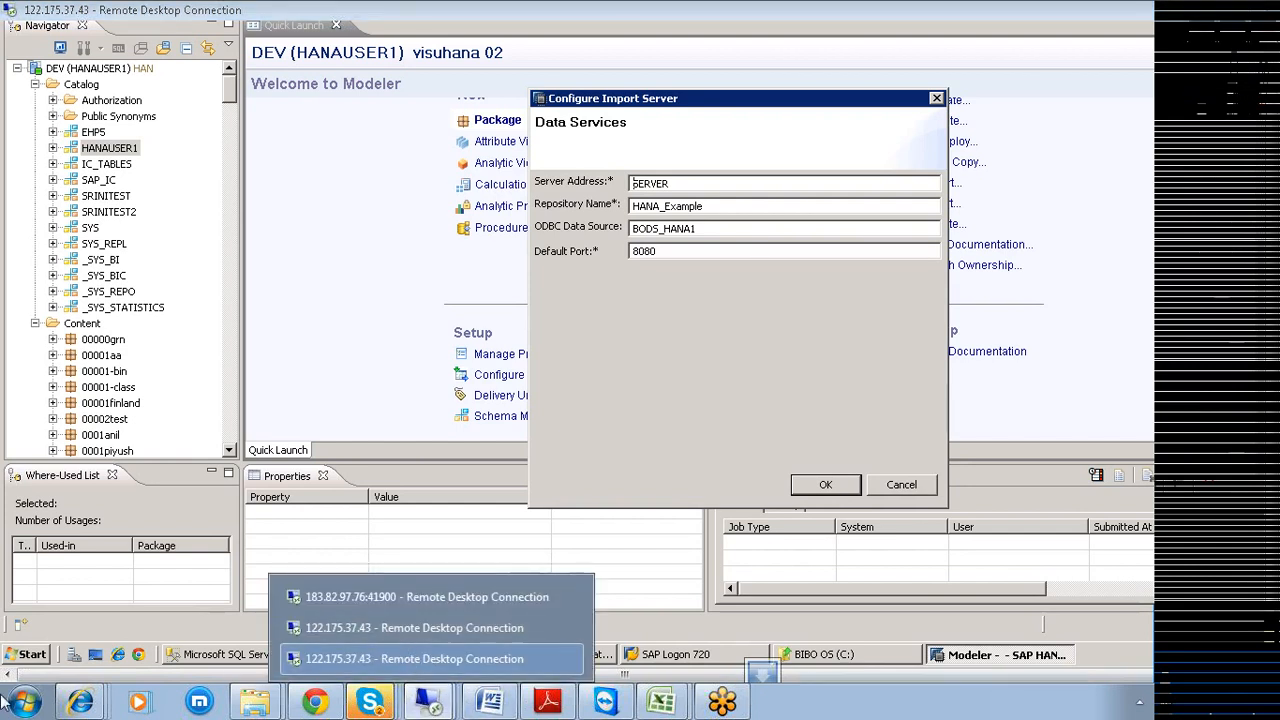
{"action": "left_click", "coordinate": [22, 706]}
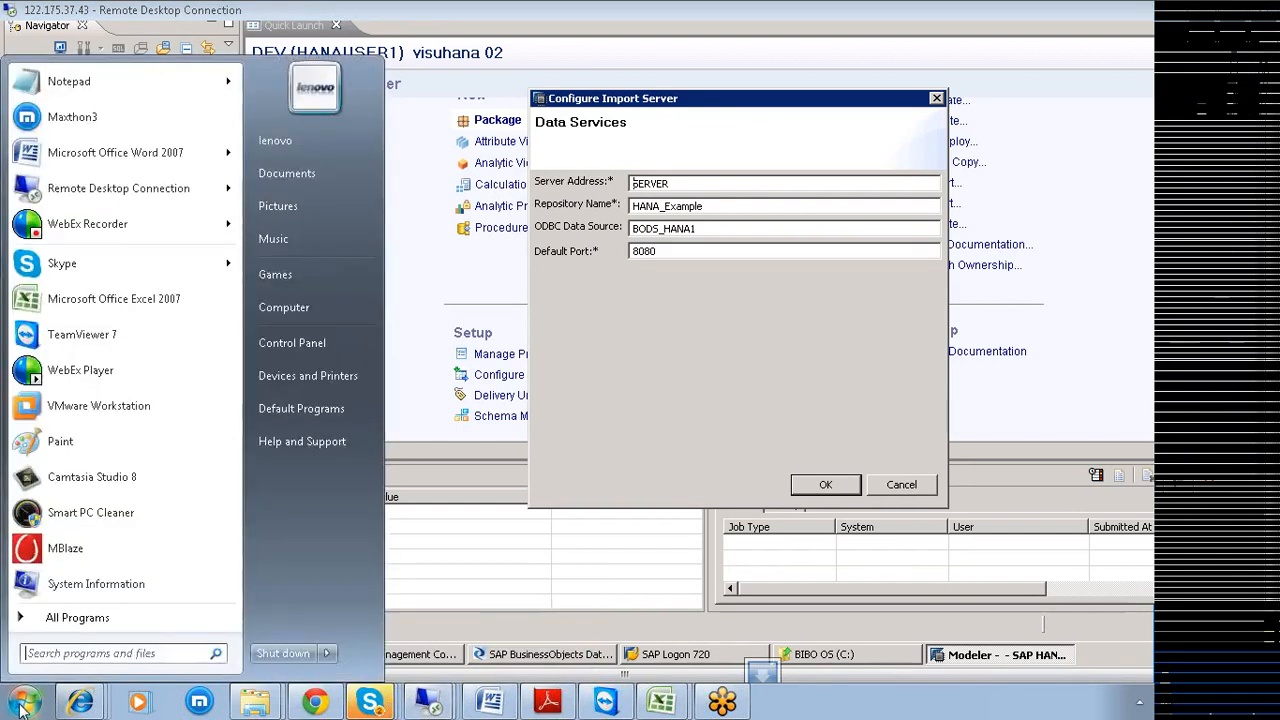
{"action": "left_click", "coordinate": [115, 188]}
{"action": "left_click", "coordinate": [739, 236]}
{"action": "left_click", "coordinate": [580, 269]}
{"action": "left_click", "coordinate": [700, 334]}
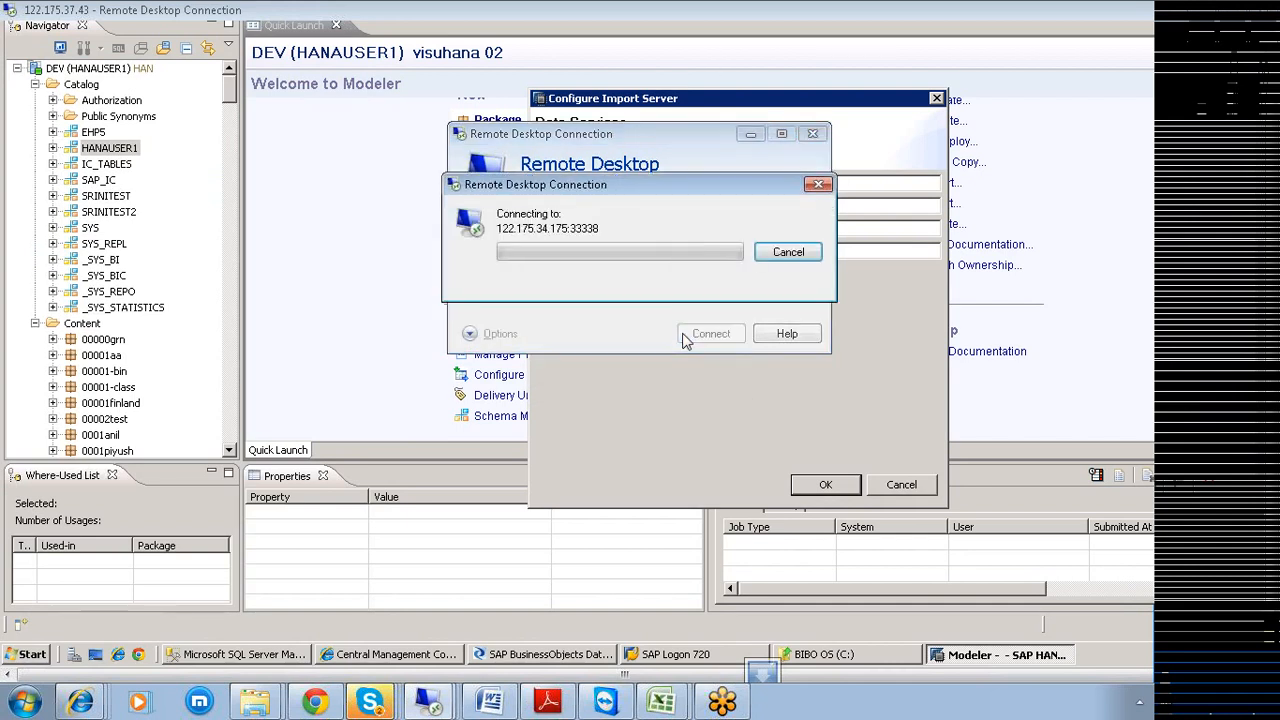
{"action": "type", "text": "•••••••"}
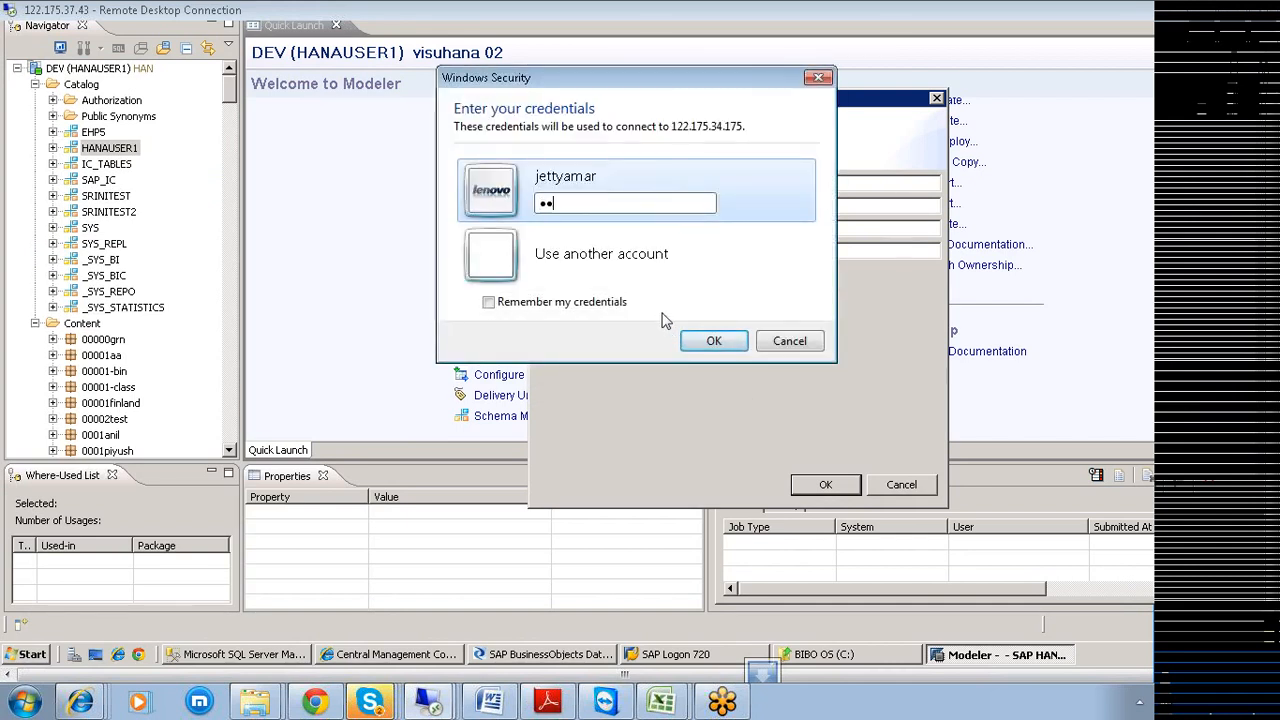
{"action": "type", "text": "•"}
{"action": "left_click", "coordinate": [718, 341]}
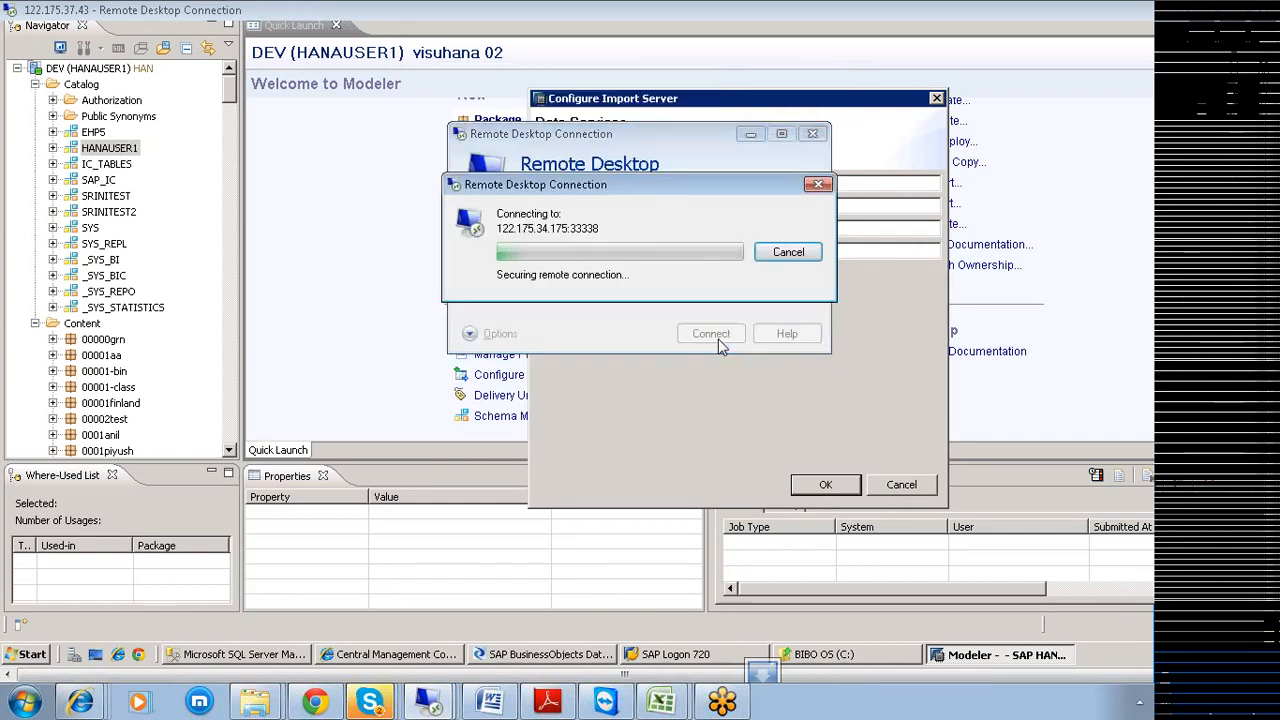
{"action": "left_click", "coordinate": [687, 396]}
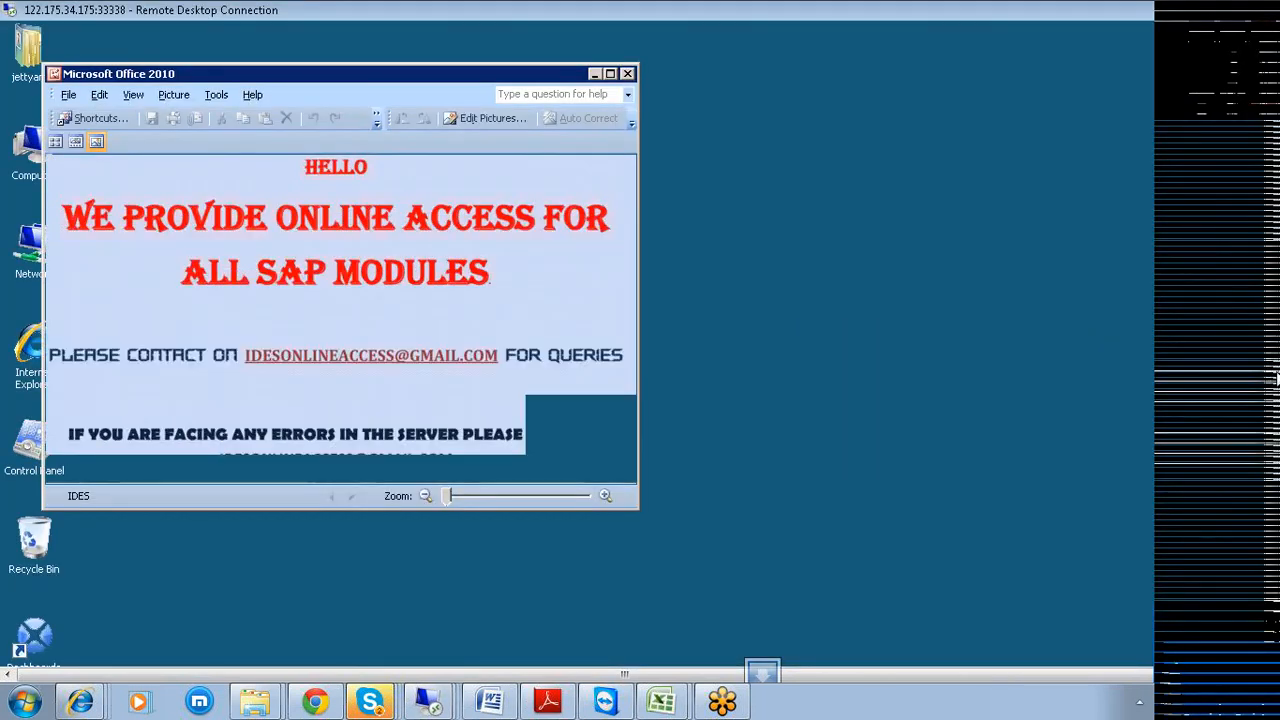
Launch SAP HANA Studio from Start > Programs > SAP HANA on the remote server.
{"action": "left_click", "coordinate": [30, 657]}
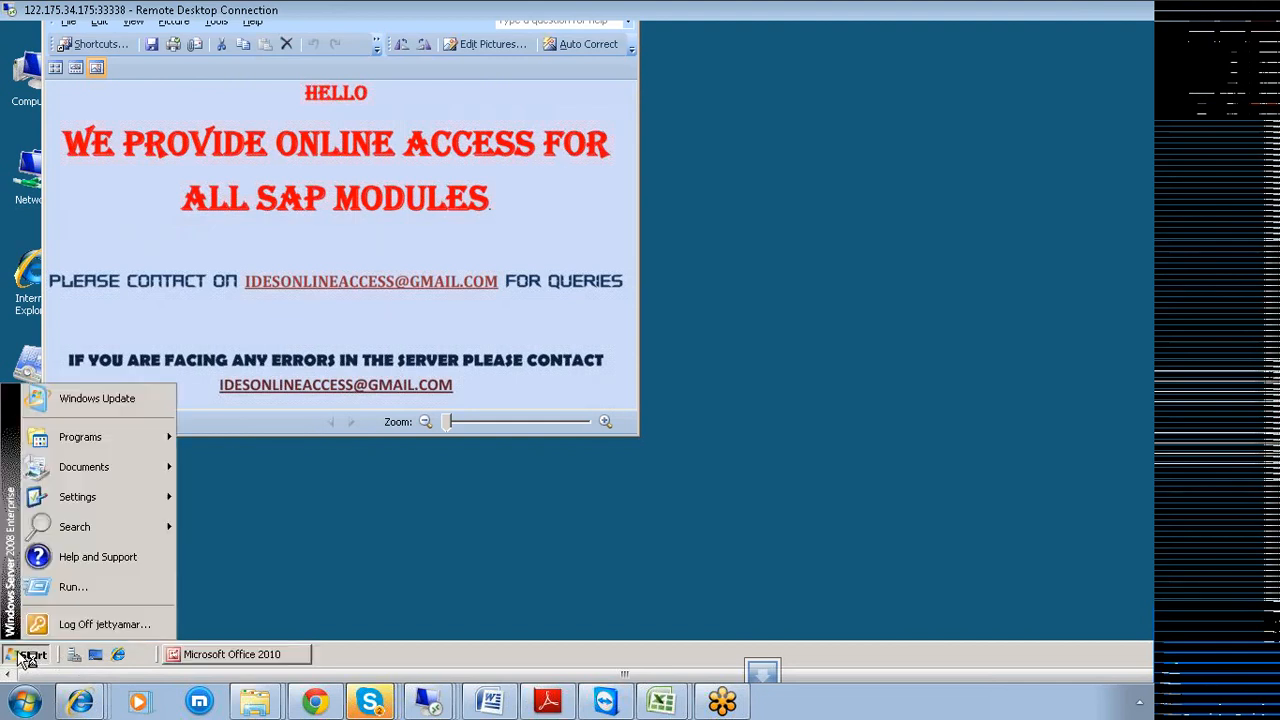
{"action": "mouse_move", "coordinate": [115, 438]}
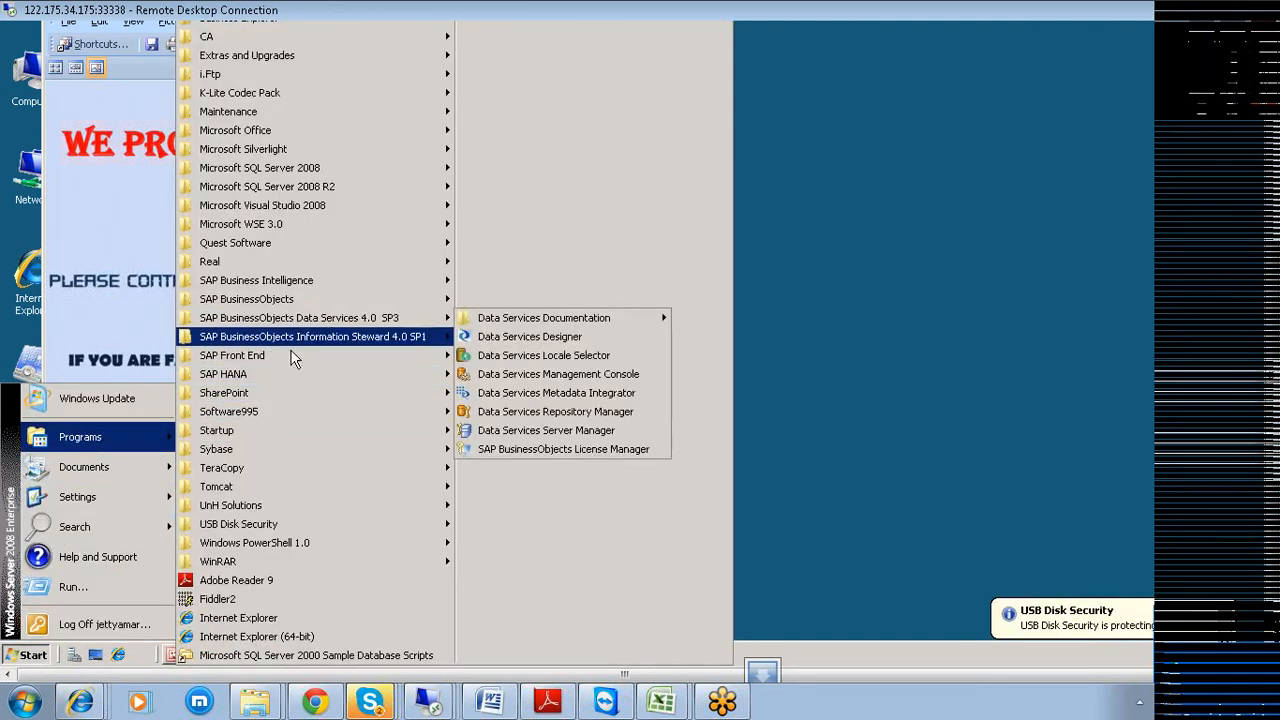
{"action": "mouse_move", "coordinate": [293, 376]}
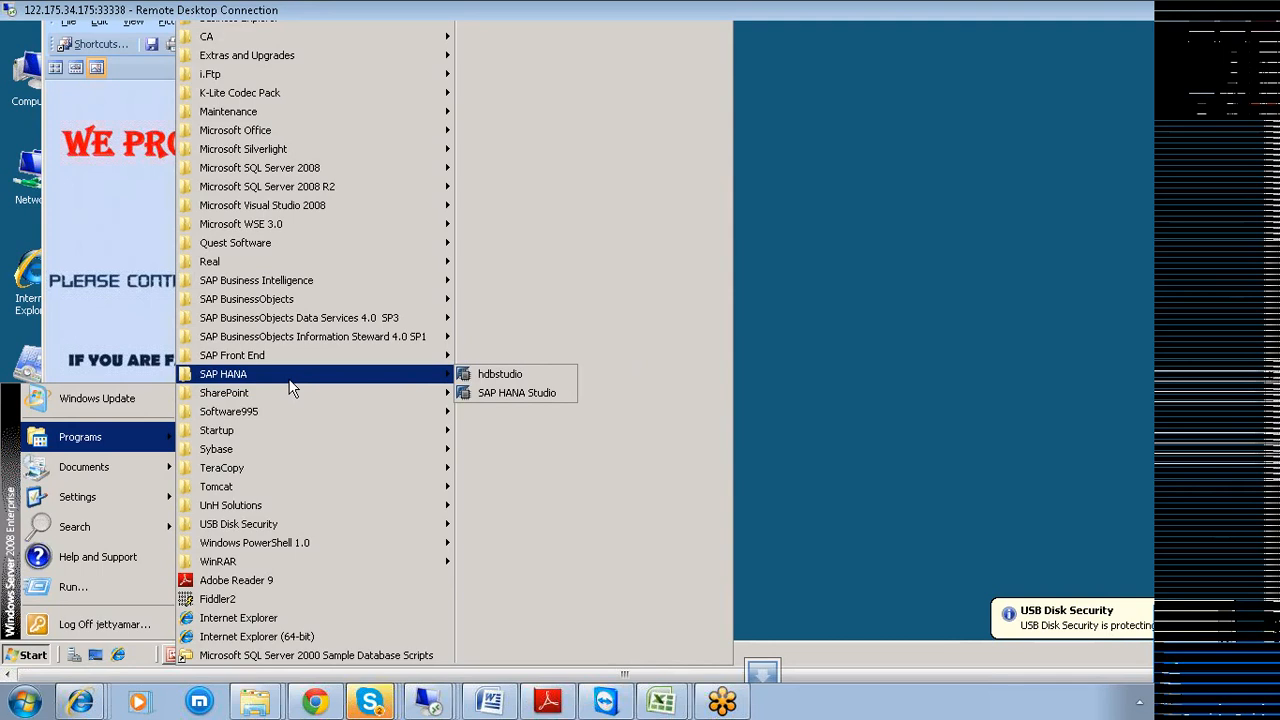
{"action": "left_click", "coordinate": [500, 392]}
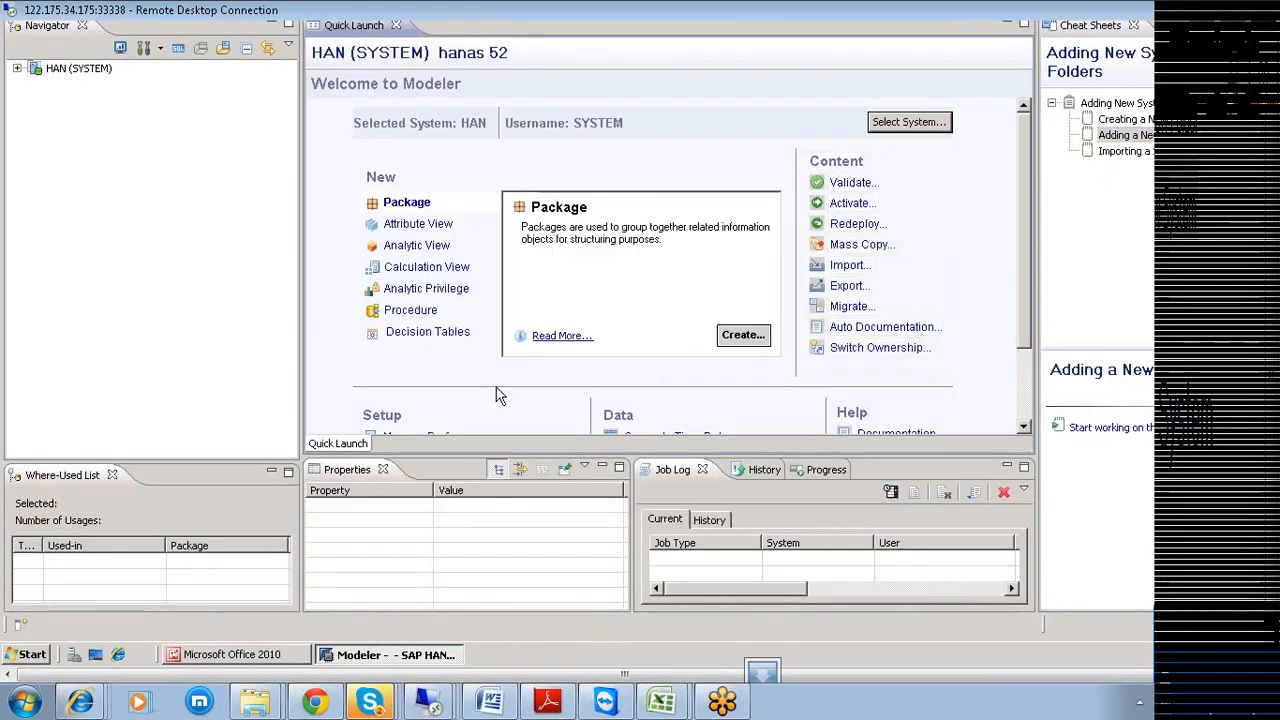
Start a new import, find the source connection list empty, and go back.
{"action": "left_click", "coordinate": [840, 266]}
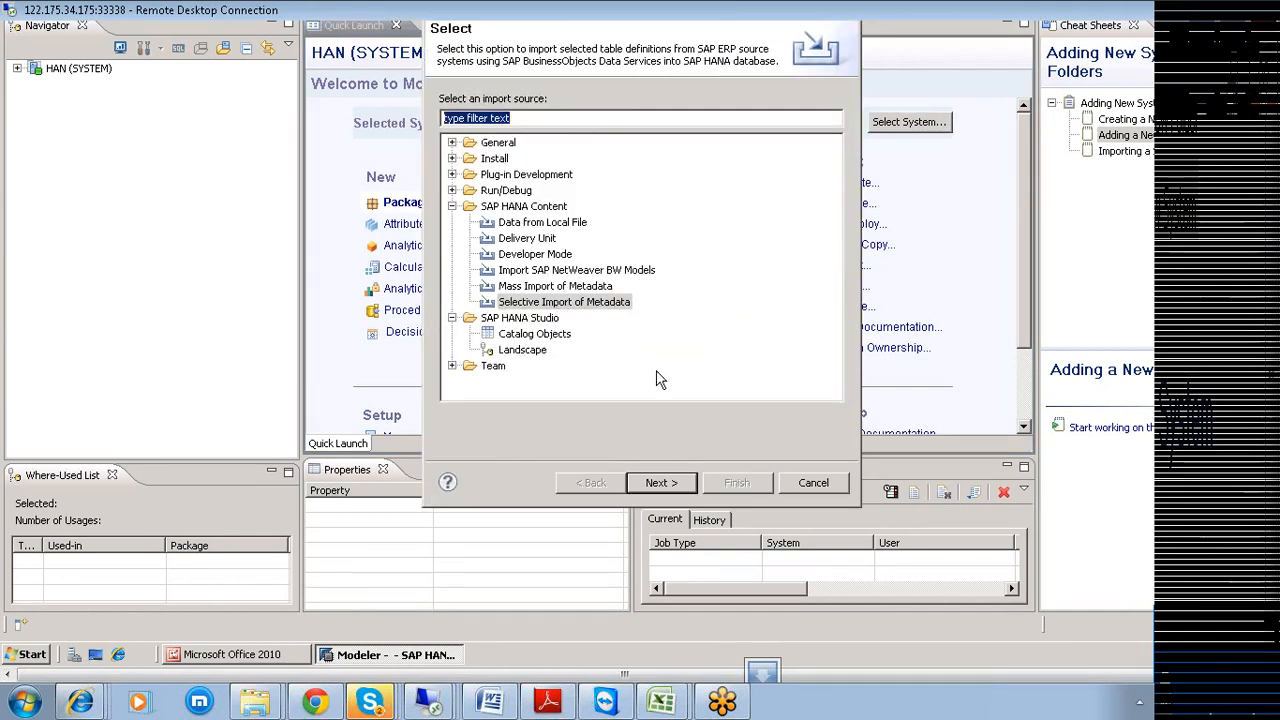
{"action": "left_click", "coordinate": [654, 477]}
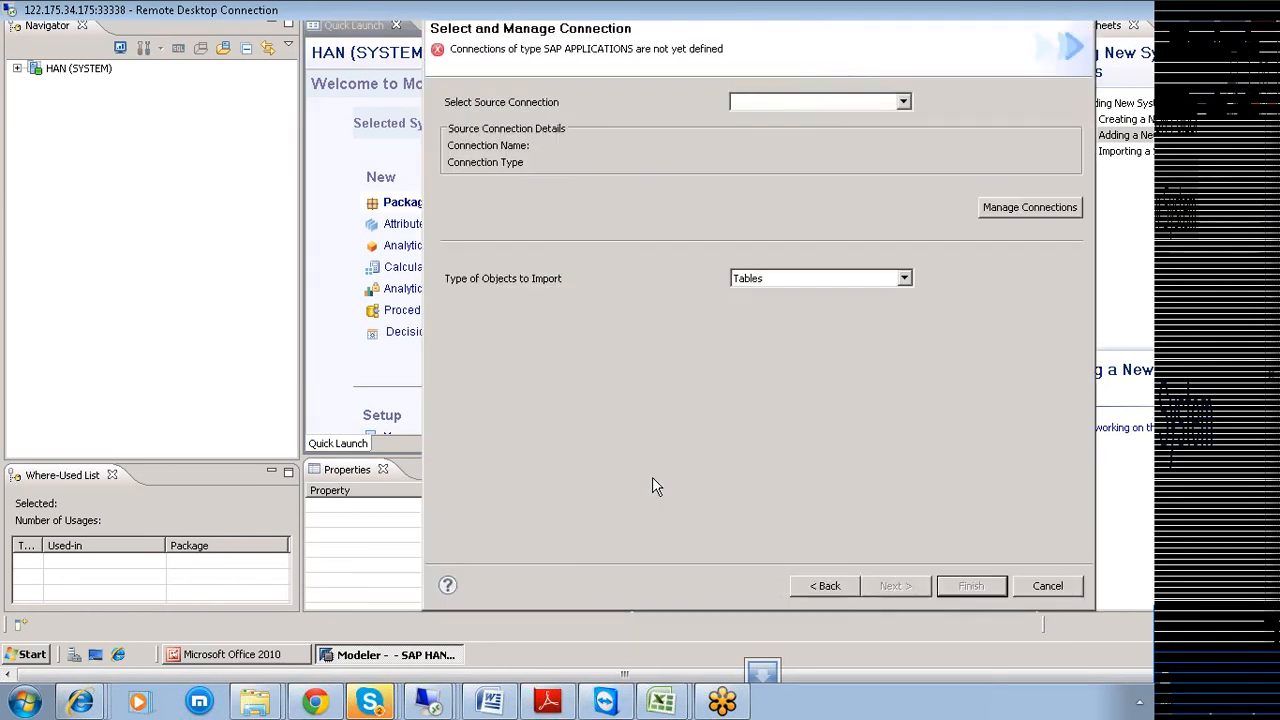
{"action": "left_click", "coordinate": [904, 102]}
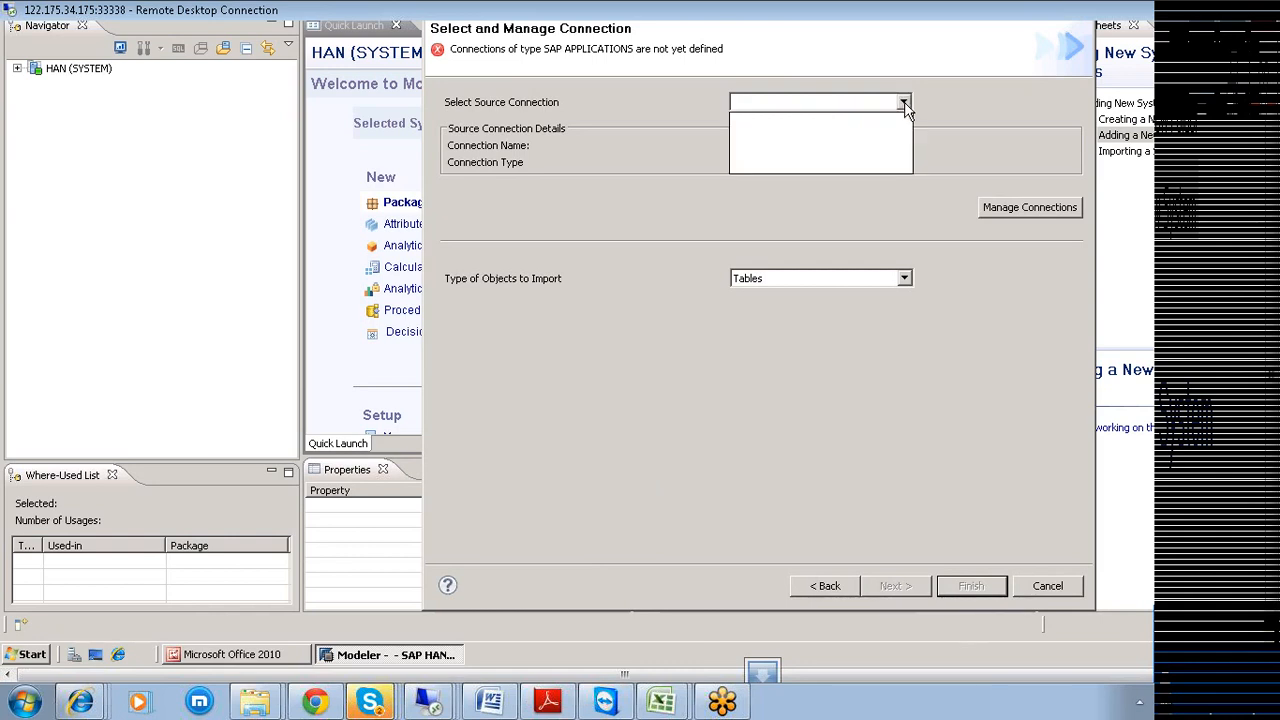
{"action": "left_click", "coordinate": [904, 102]}
{"action": "left_click", "coordinate": [904, 102]}
{"action": "left_click", "coordinate": [904, 102]}
{"action": "left_click", "coordinate": [904, 102]}
{"action": "left_click", "coordinate": [826, 590]}
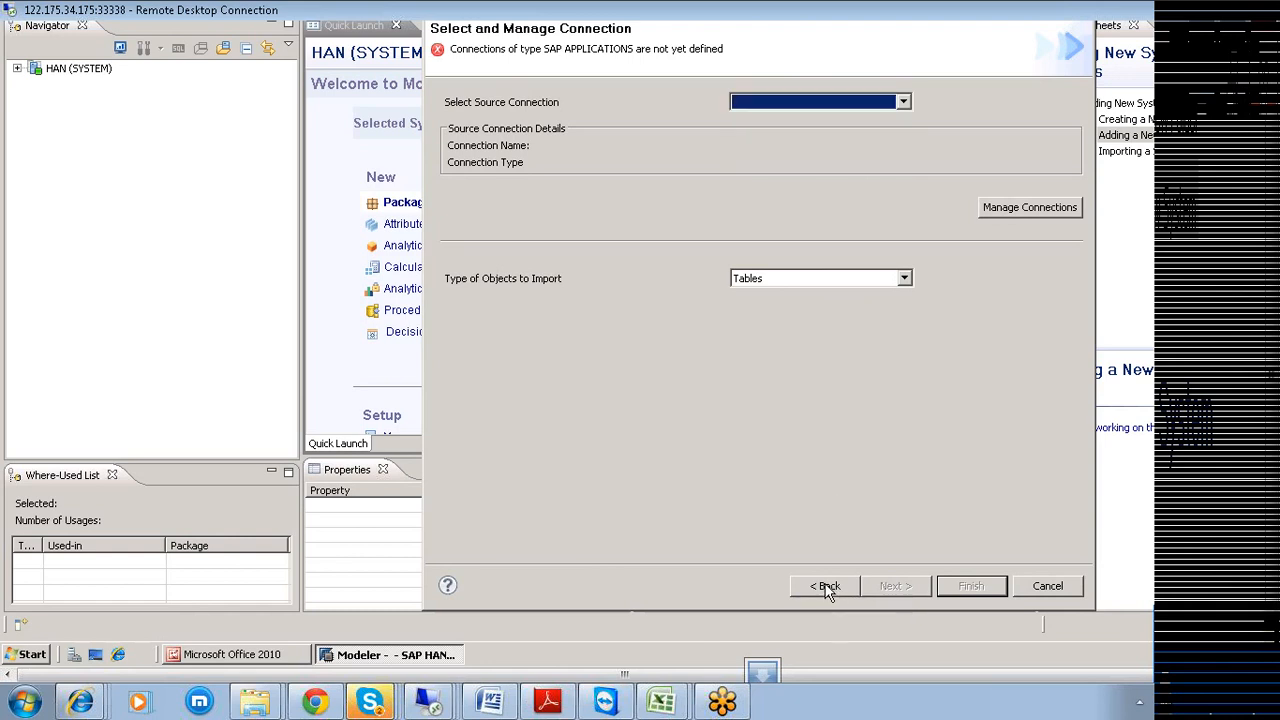
{"action": "left_click", "coordinate": [826, 587]}
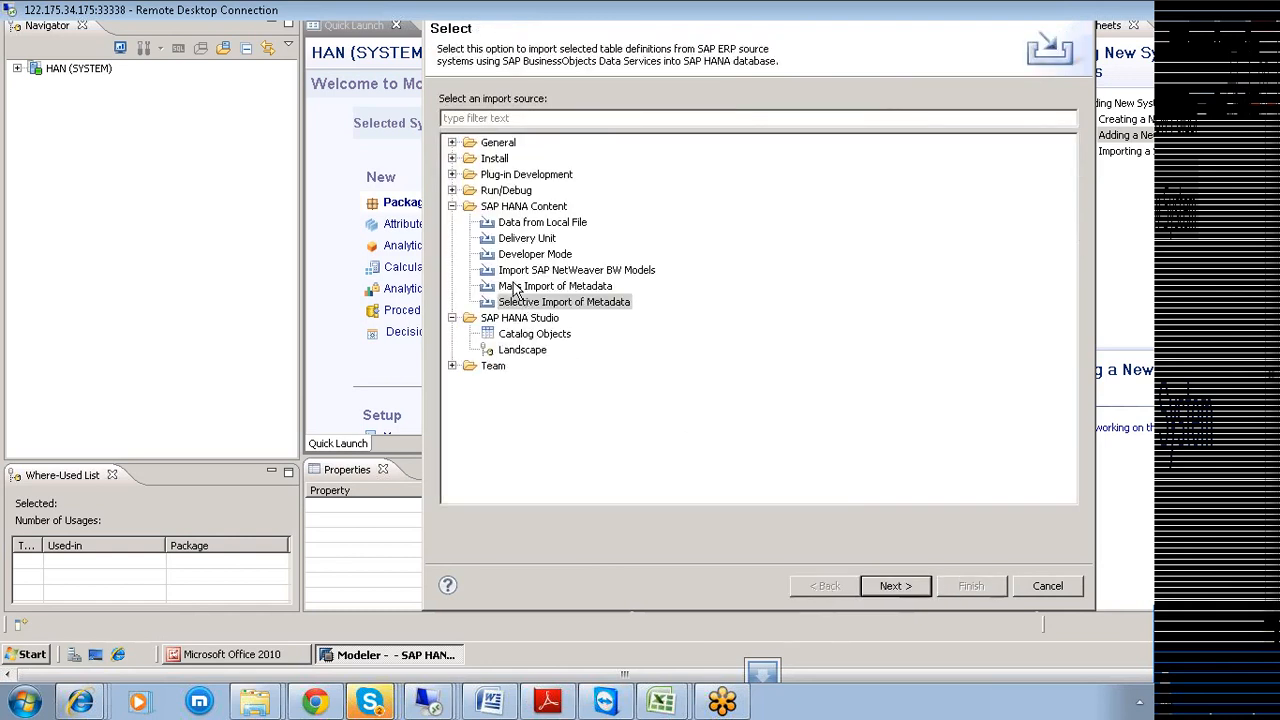
Try Mass Import of Metadata, find its system name list empty, and return.
{"action": "left_click", "coordinate": [528, 289]}
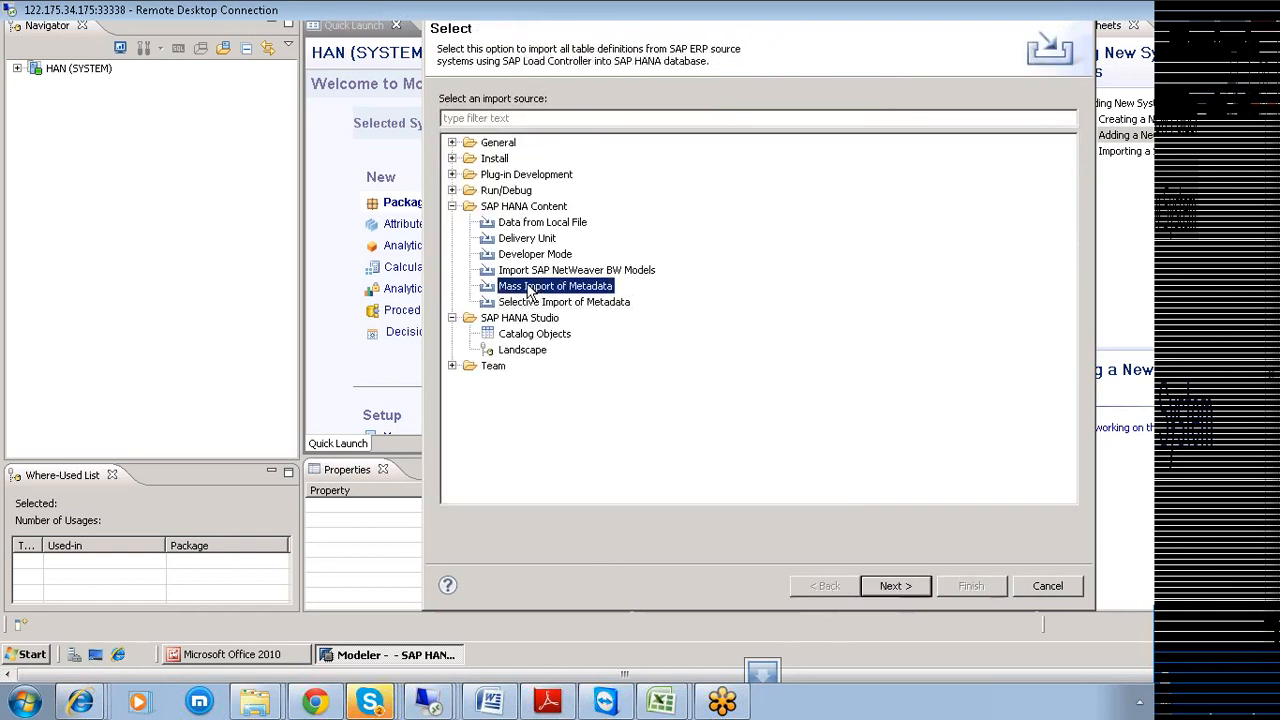
{"action": "left_click", "coordinate": [889, 588]}
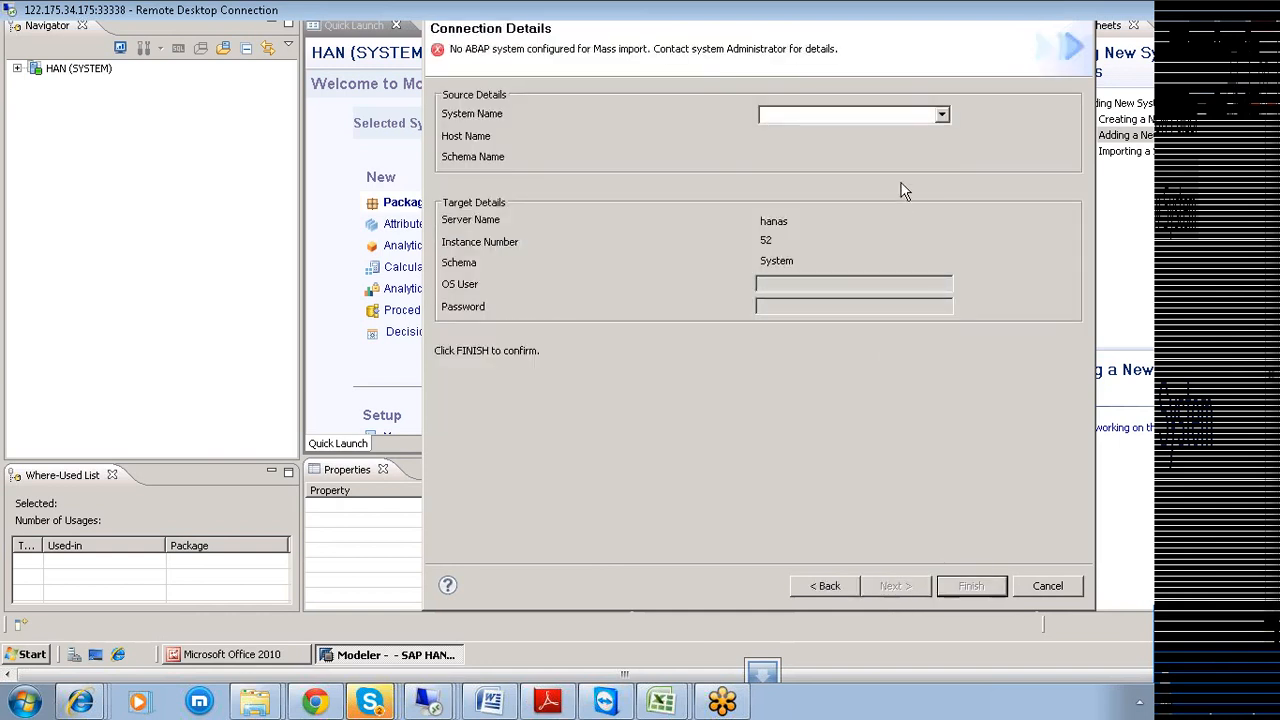
{"action": "left_click", "coordinate": [943, 118]}
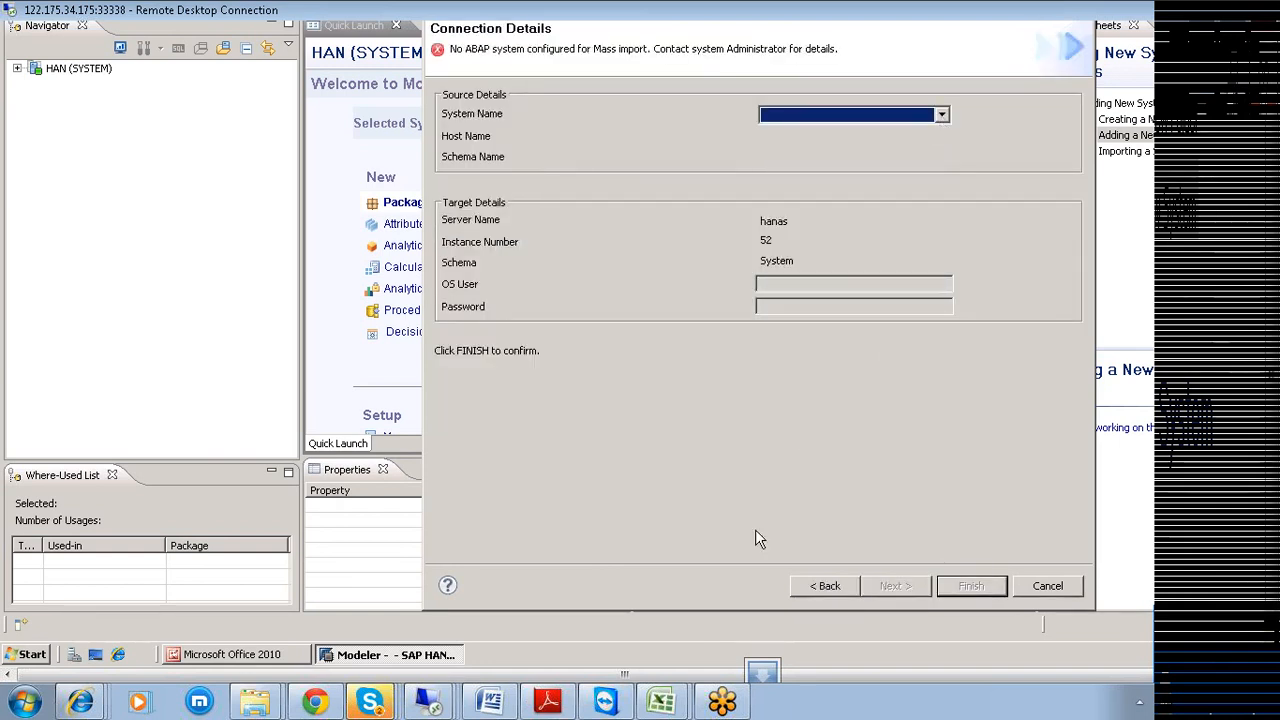
{"action": "left_click", "coordinate": [823, 586]}
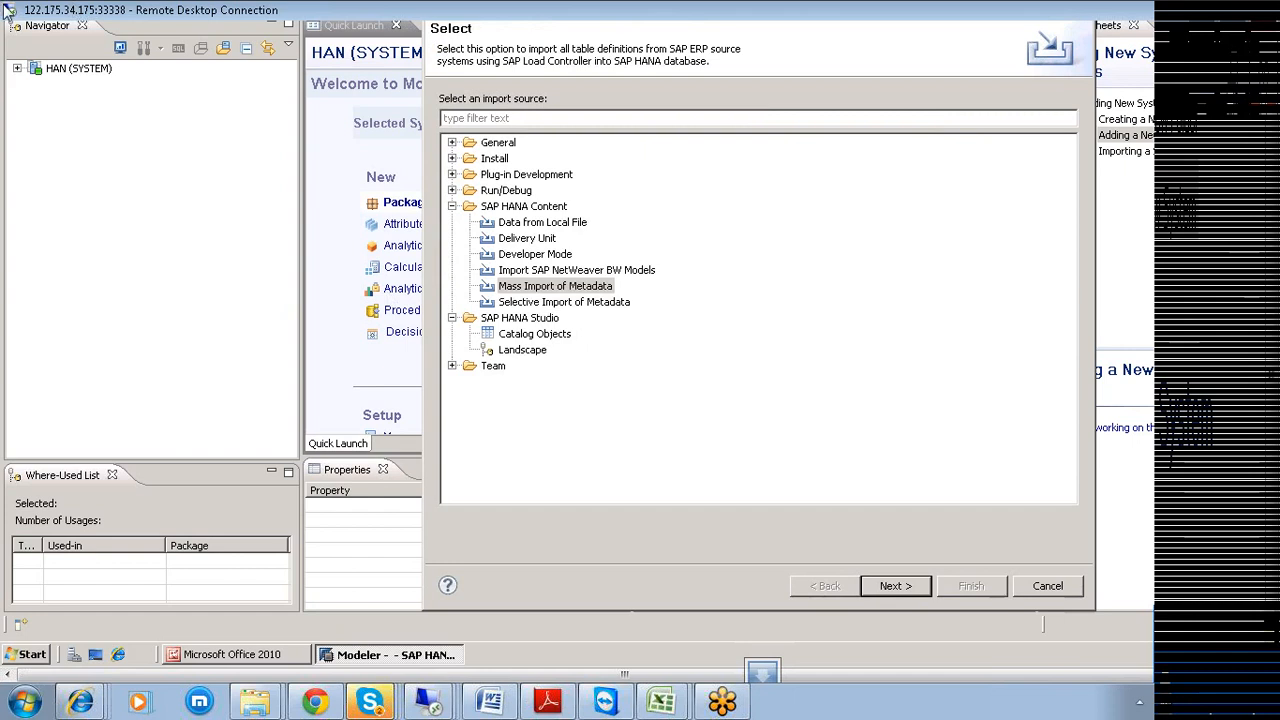
Look over the Developer Mode, Delivery Unit and Data from Local File import options.
{"action": "left_click", "coordinate": [522, 262]}
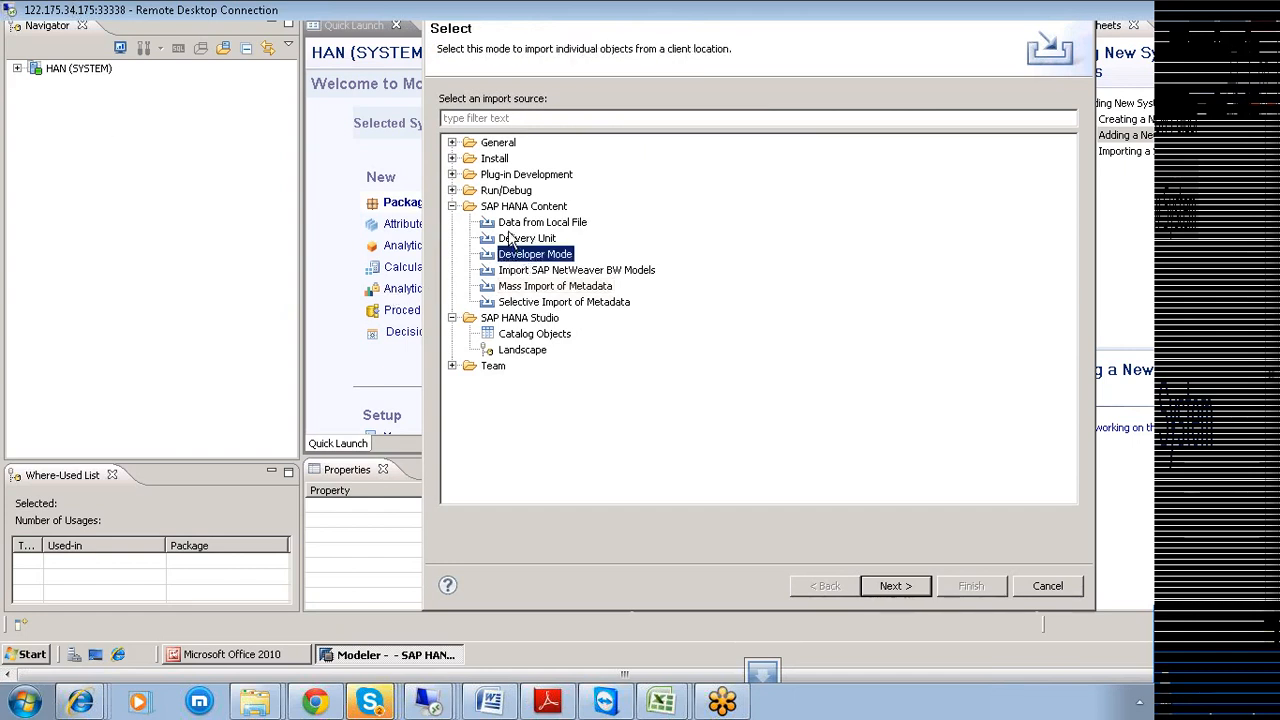
{"action": "left_click", "coordinate": [514, 239]}
{"action": "left_click", "coordinate": [514, 224]}
{"action": "left_click", "coordinate": [511, 239]}
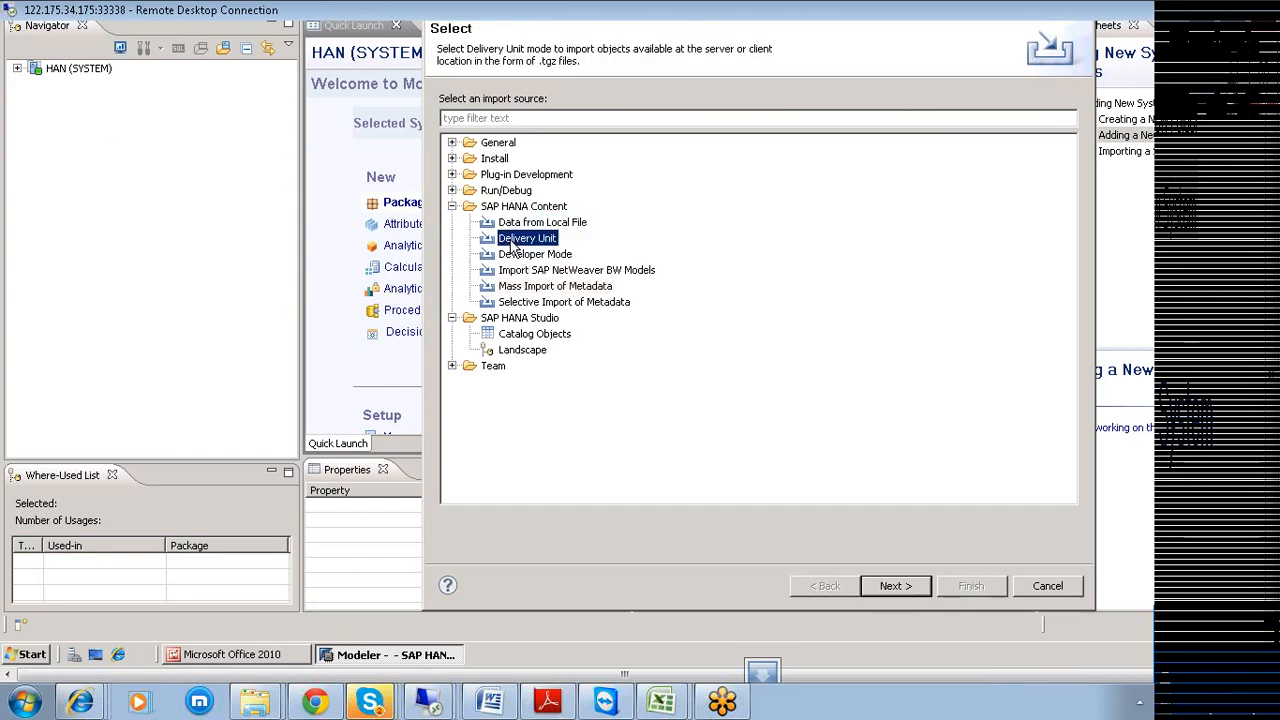
{"action": "left_click", "coordinate": [513, 254]}
{"action": "left_click", "coordinate": [518, 240]}
Expand the Run/Debug, Plug-in Development, Install, General and Team import source folders.
{"action": "left_click", "coordinate": [452, 191]}
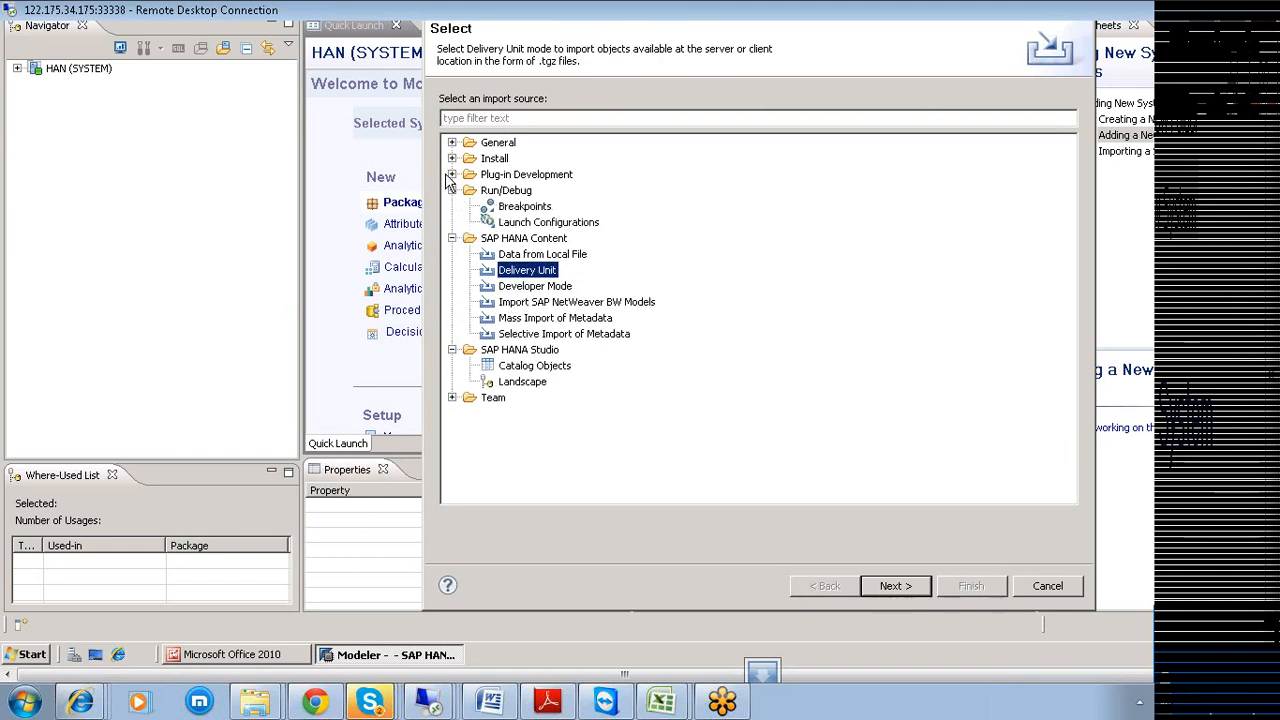
{"action": "left_click", "coordinate": [452, 175]}
{"action": "left_click", "coordinate": [452, 159]}
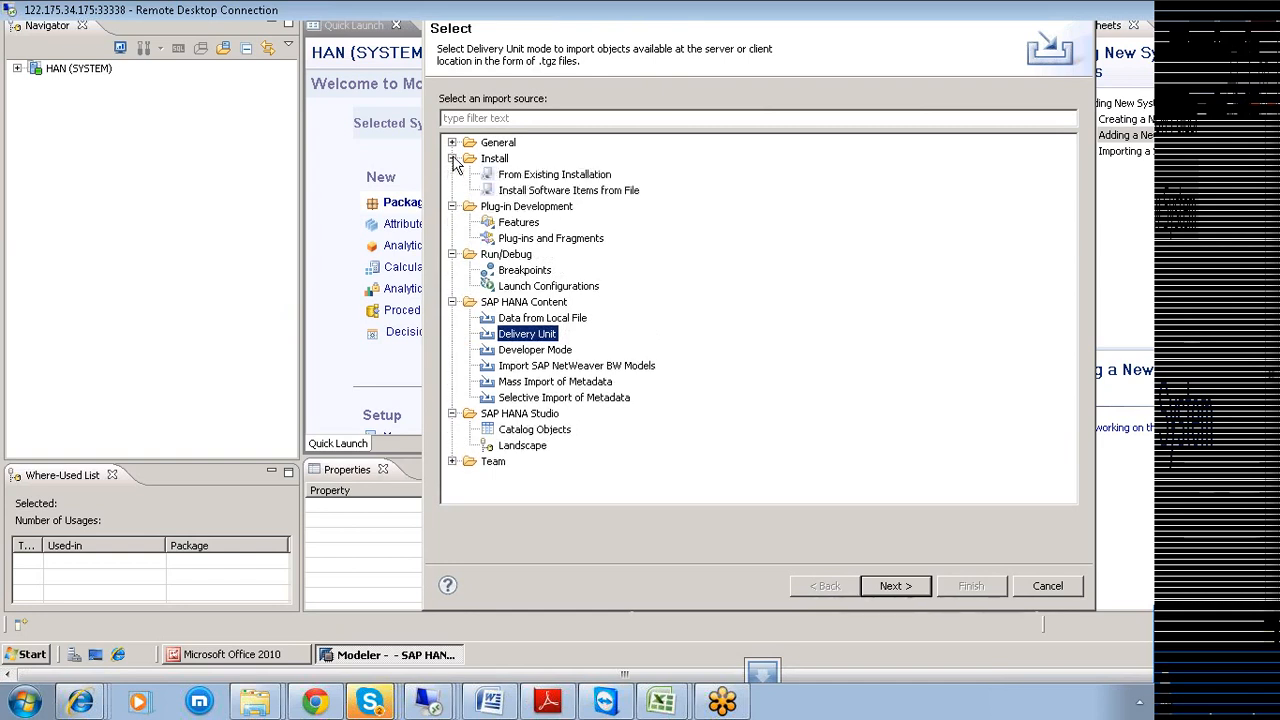
{"action": "left_click", "coordinate": [452, 143]}
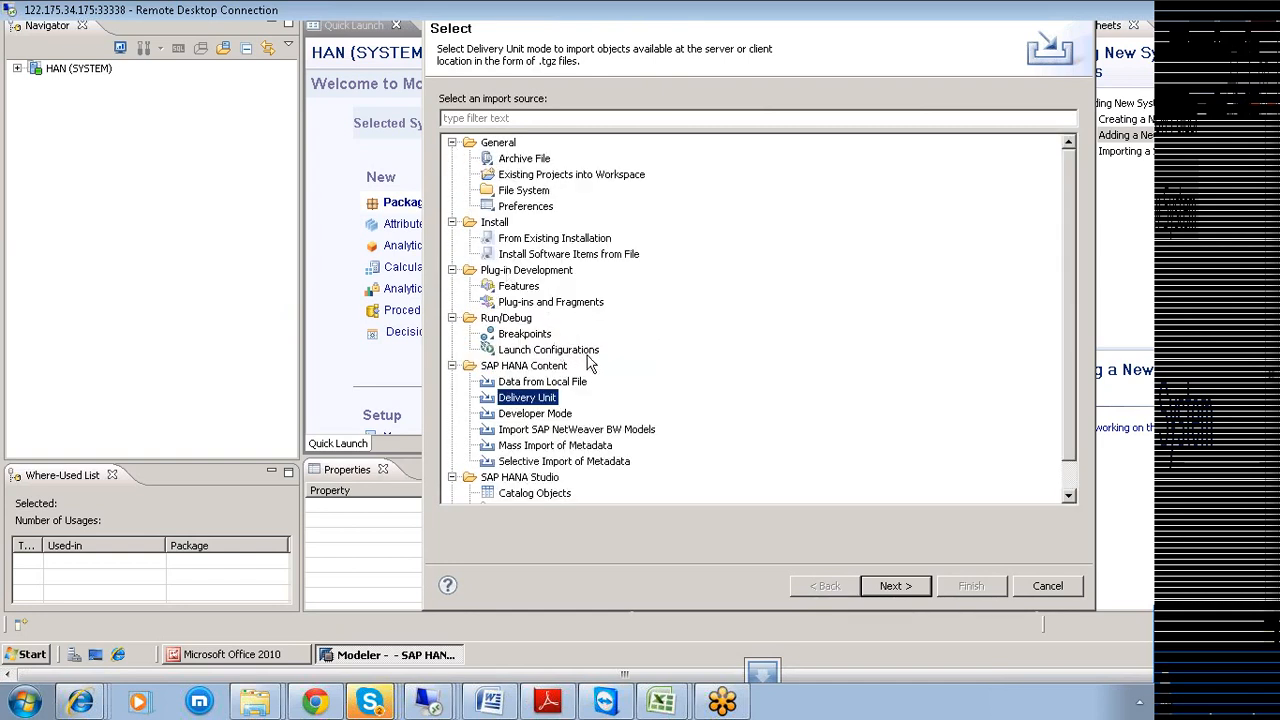
{"action": "scroll", "coordinate": [574, 368], "scroll_direction": "down", "scroll_amount": 1}
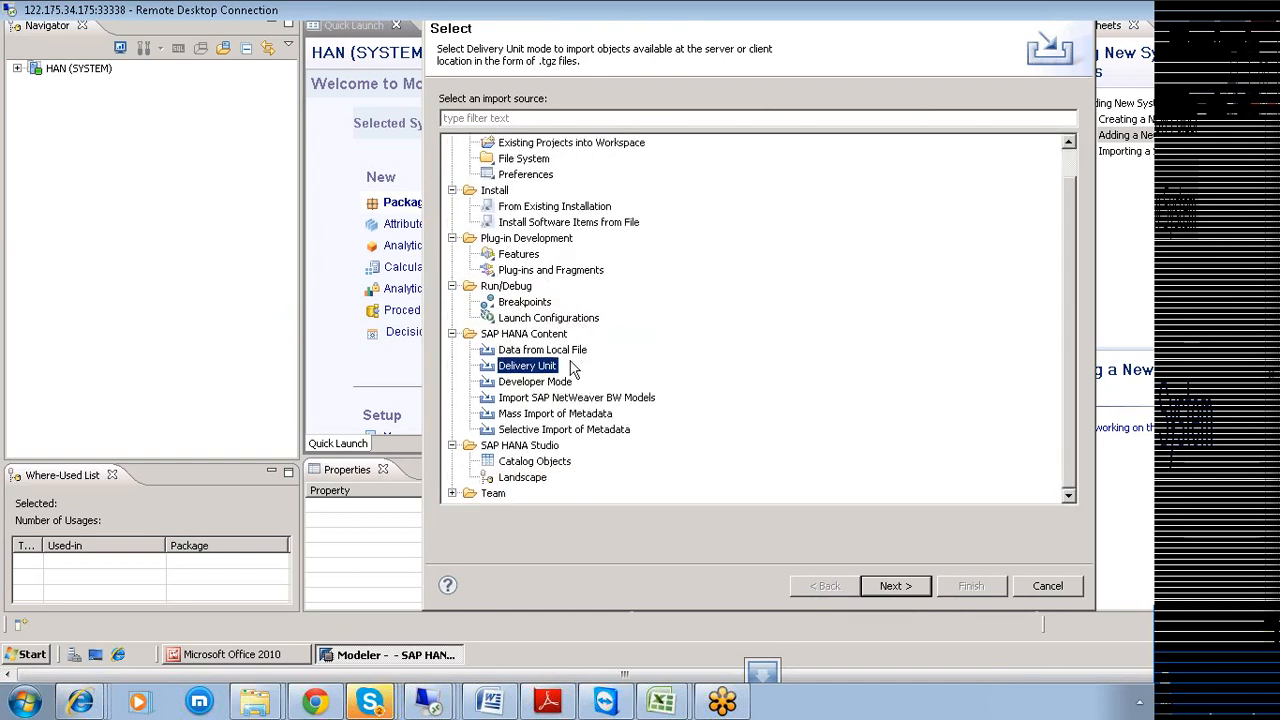
{"action": "left_click", "coordinate": [452, 493]}
{"action": "left_click", "coordinate": [522, 497]}
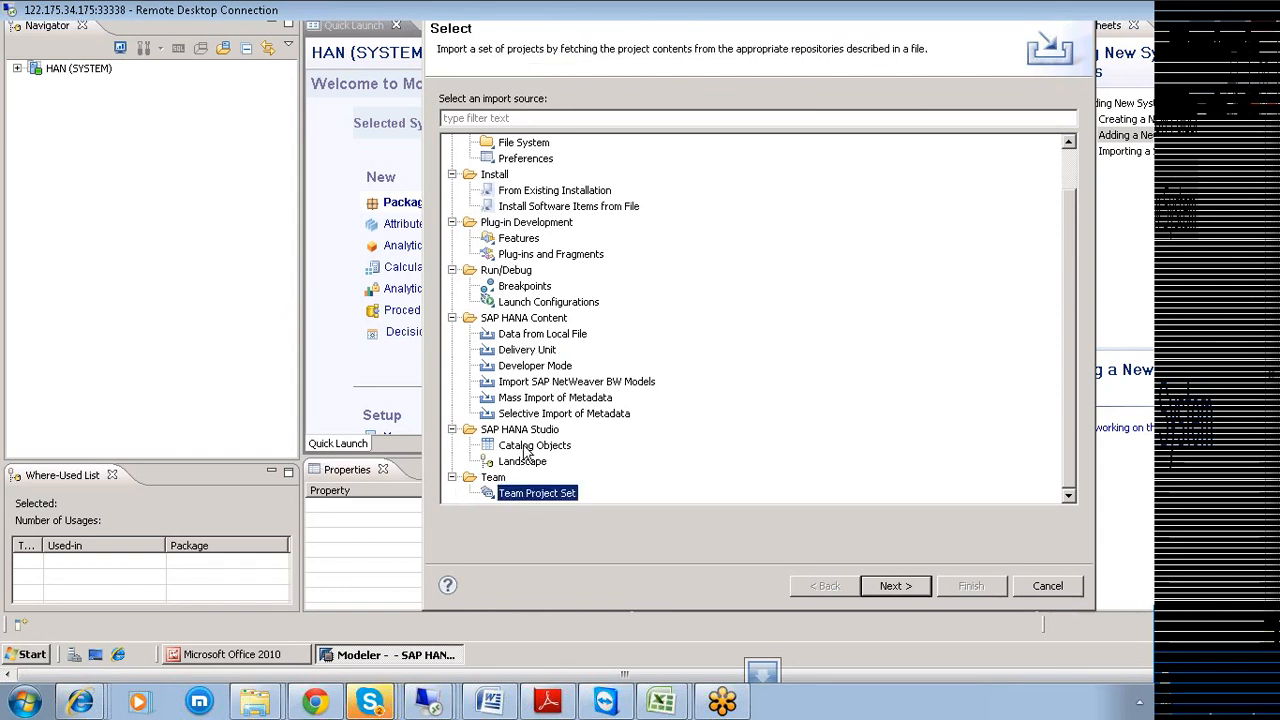
Pick Selective Import of Metadata under SAP HANA Content and continue the wizard.
{"action": "left_click", "coordinate": [530, 384]}
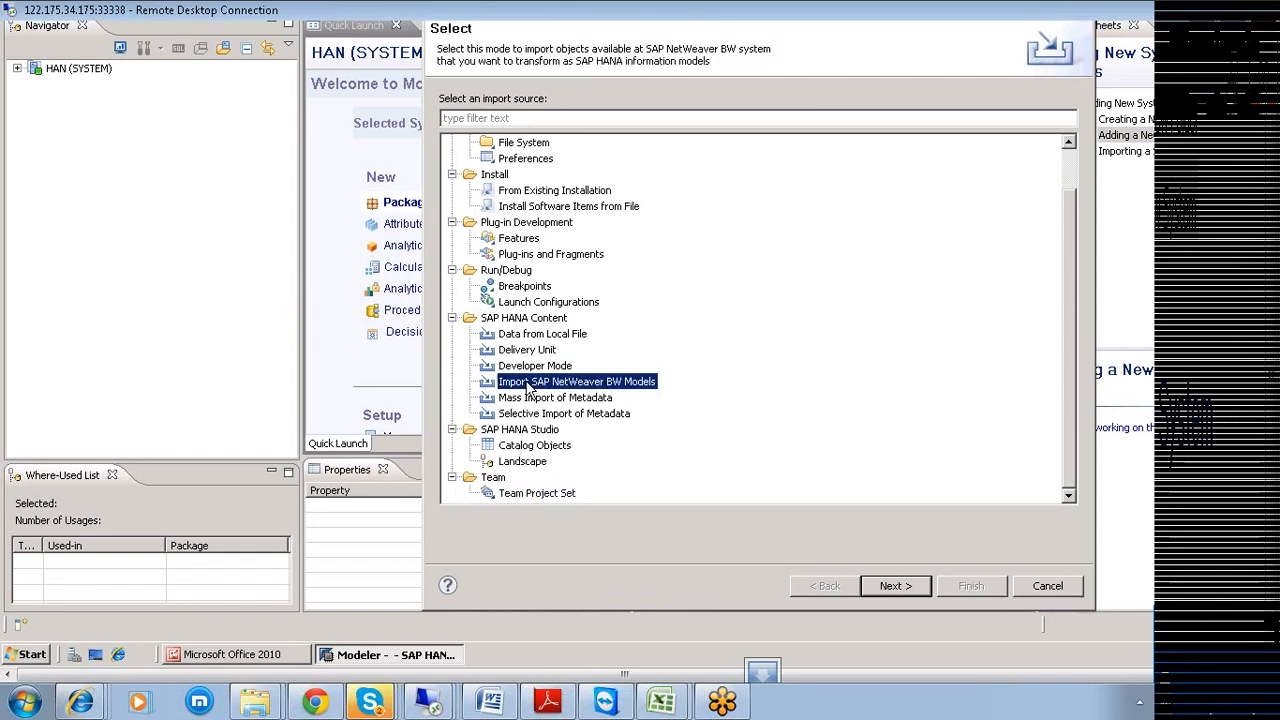
{"action": "left_click", "coordinate": [530, 368]}
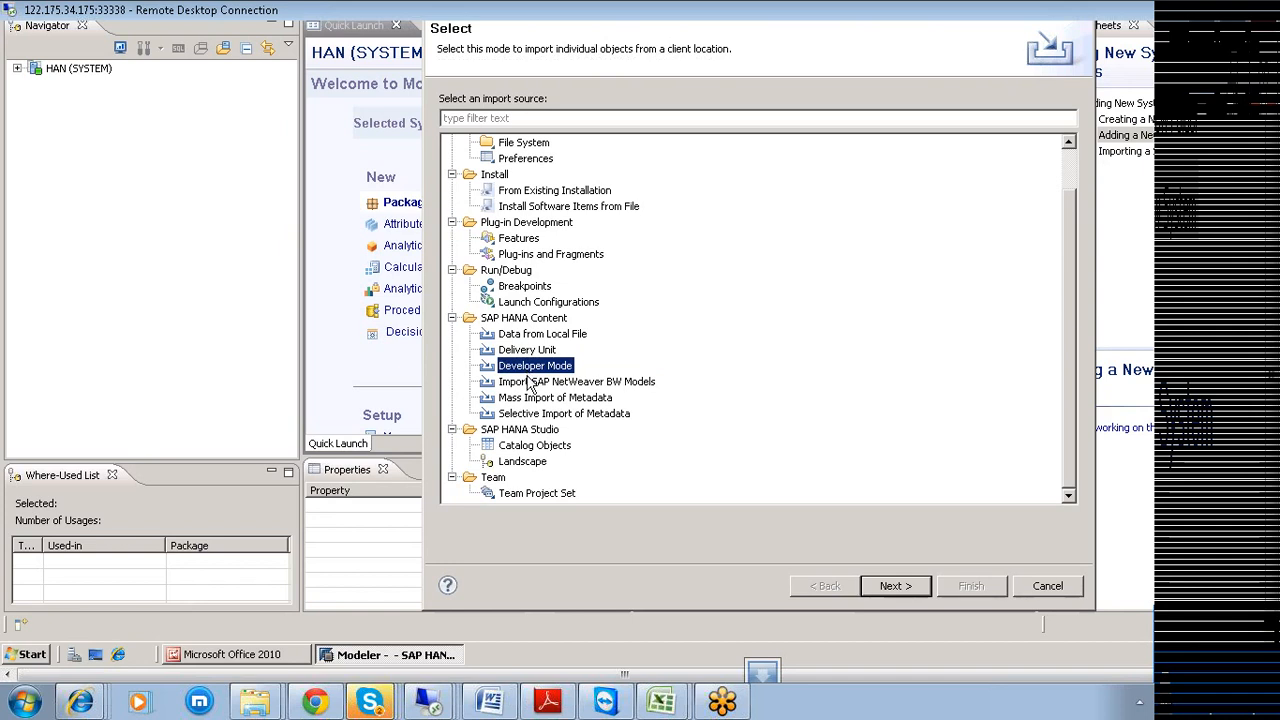
{"action": "left_click", "coordinate": [530, 384]}
{"action": "left_click", "coordinate": [530, 399]}
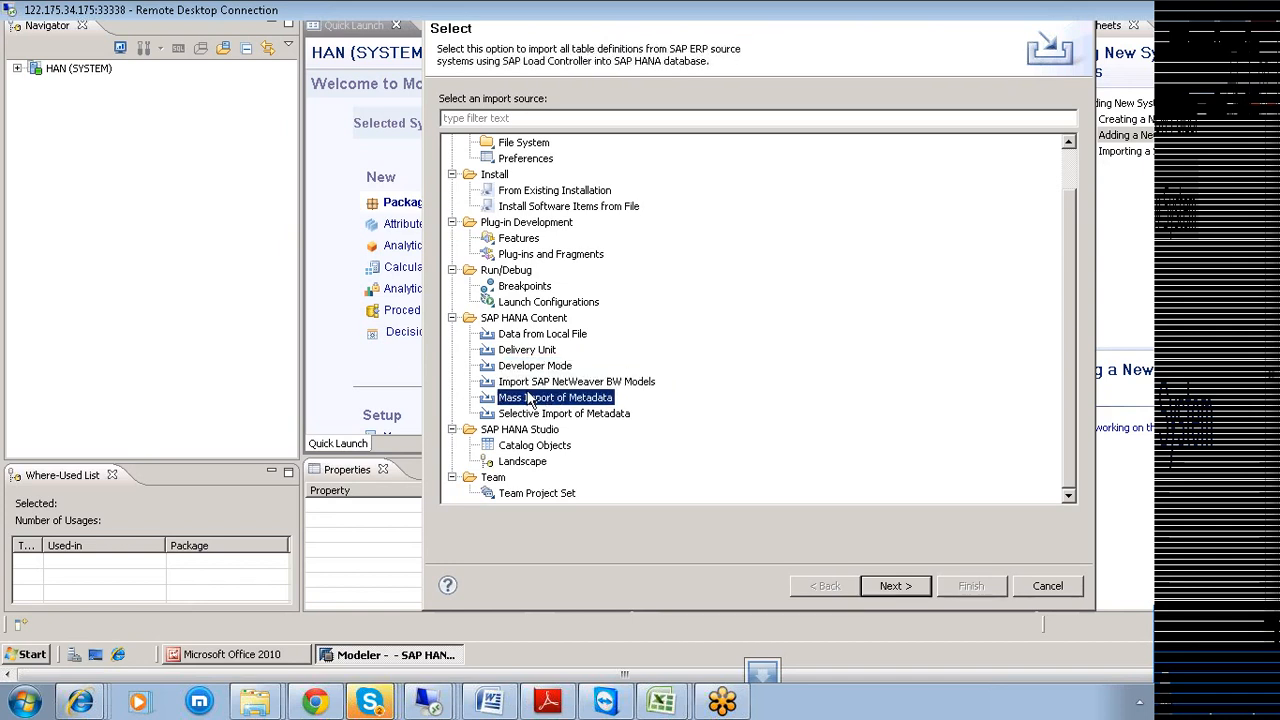
{"action": "left_click", "coordinate": [528, 414]}
{"action": "left_click", "coordinate": [893, 587]}
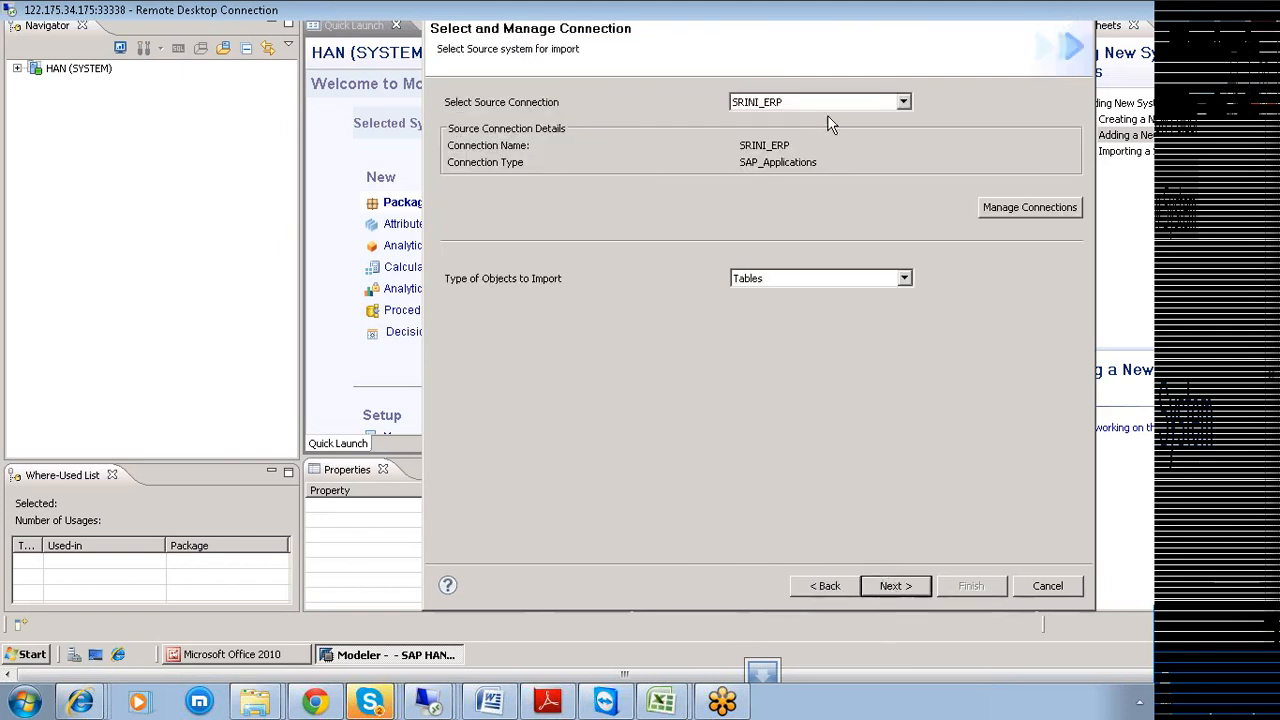
Keep SRINI_ERP with Tables, continue to object selection, then open the waiting Skype chat.
{"action": "left_click", "coordinate": [904, 102]}
{"action": "left_click", "coordinate": [904, 98]}
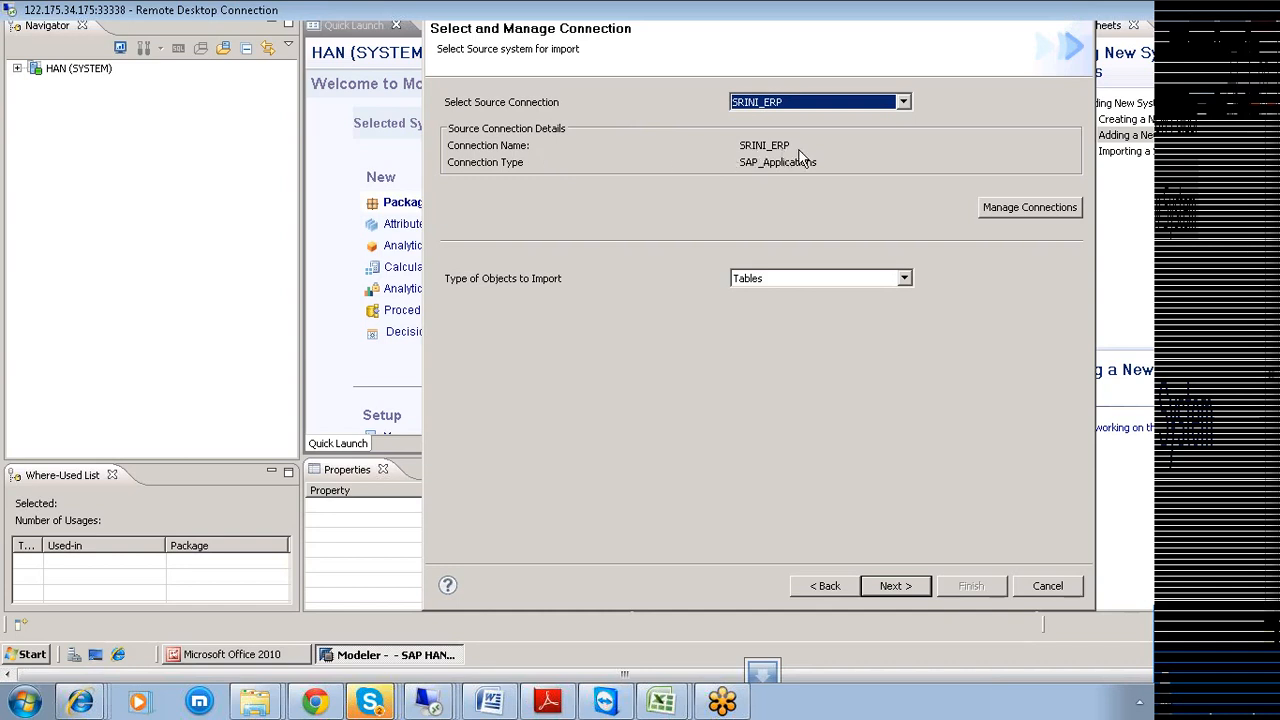
{"action": "left_click", "coordinate": [889, 591]}
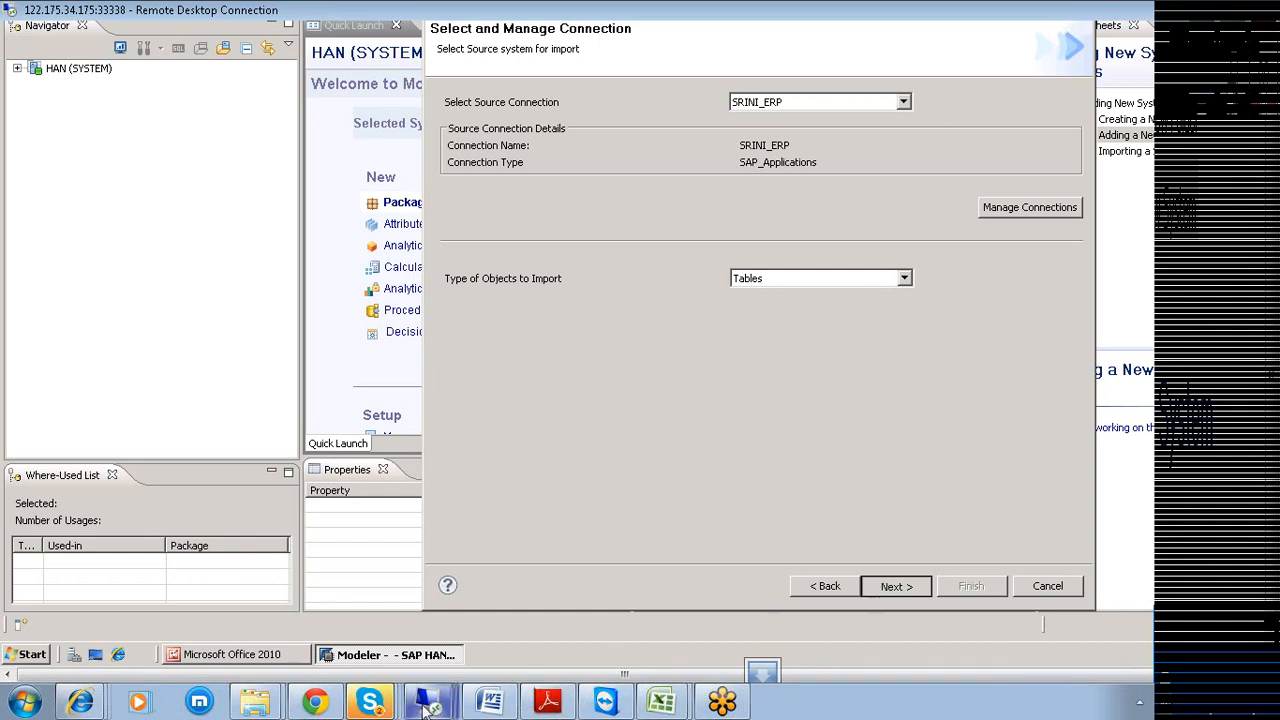
{"action": "left_click", "coordinate": [385, 706]}
{"action": "left_click", "coordinate": [358, 627]}
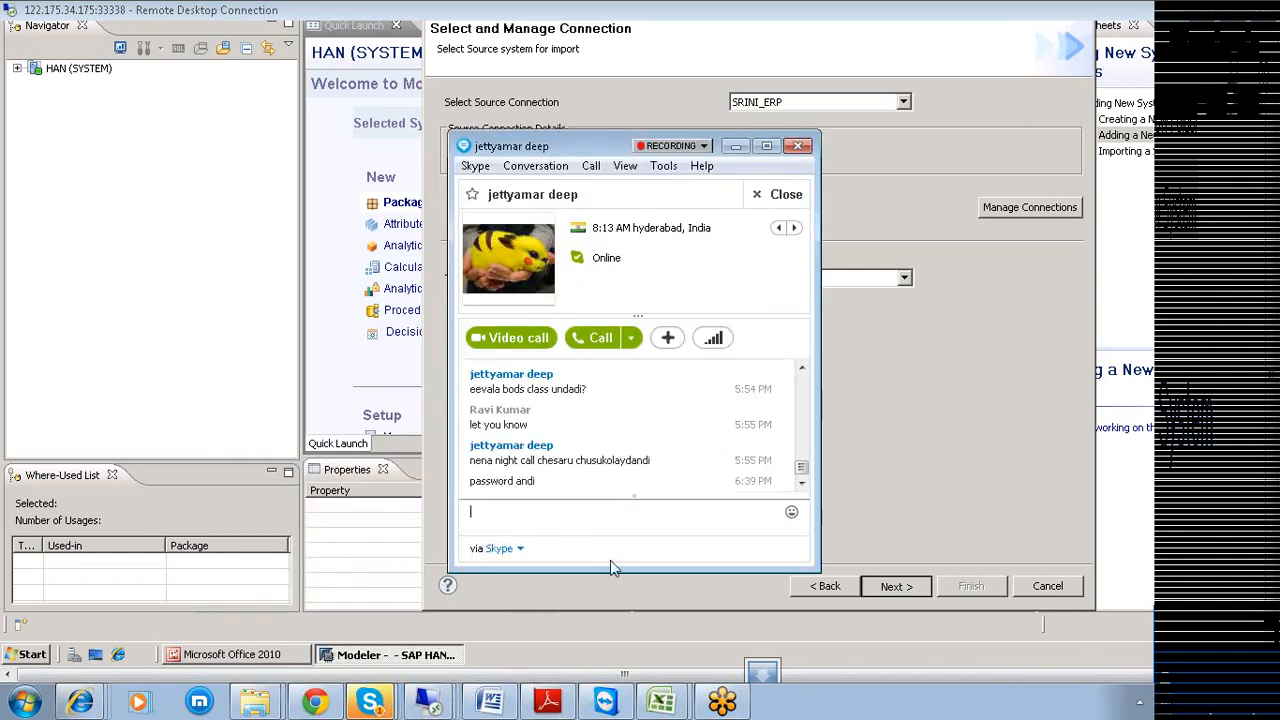
Send the Skype reply about letting them know within the next 10 min, then close the chat.
{"action": "type", "text": "we will"}
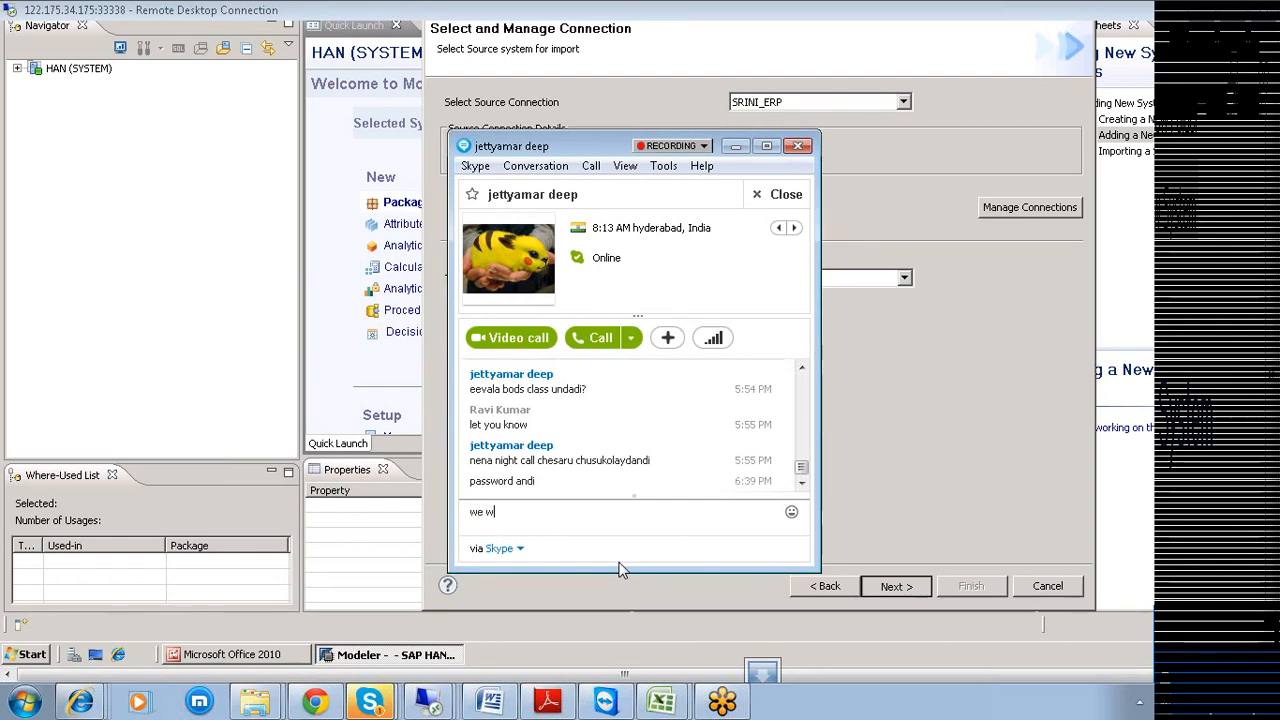
{"action": "key", "text": "BackSpace"}
{"action": "key", "text": "BackSpace"}
{"action": "key", "text": "BackSpace"}
{"action": "key", "text": "BackSpace"}
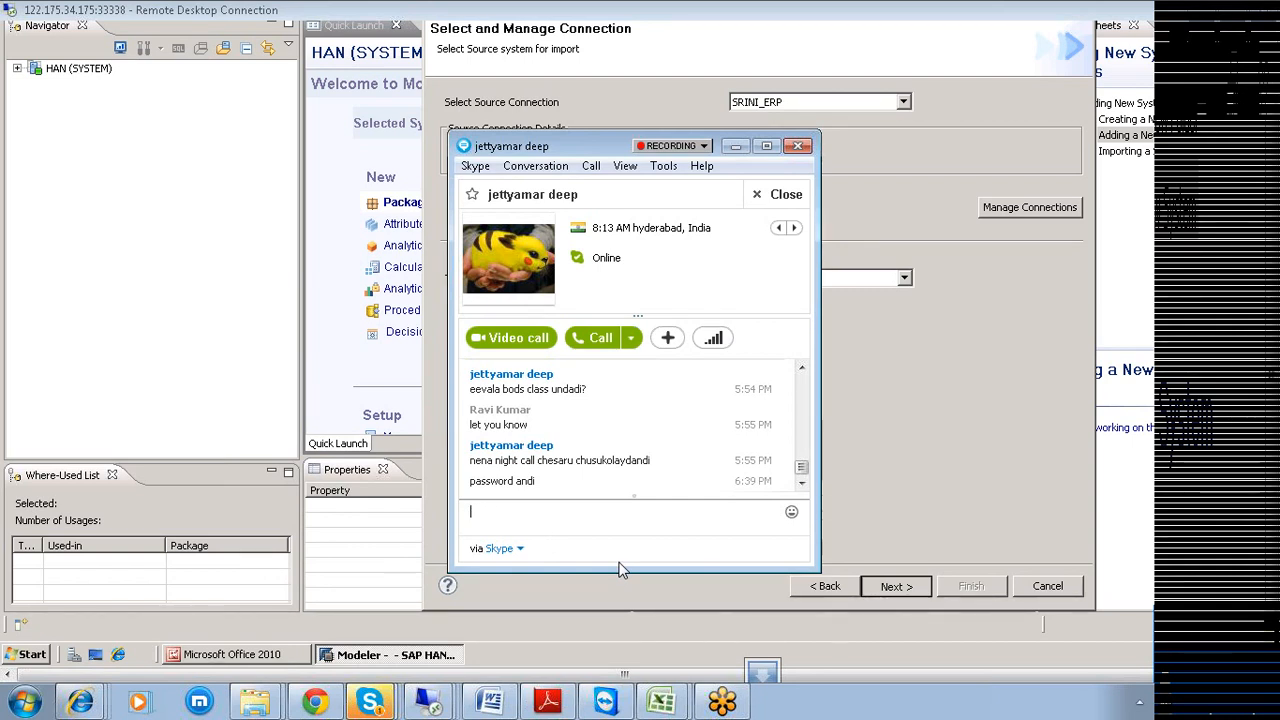
{"action": "type", "text": "i will let you knnow if a"}
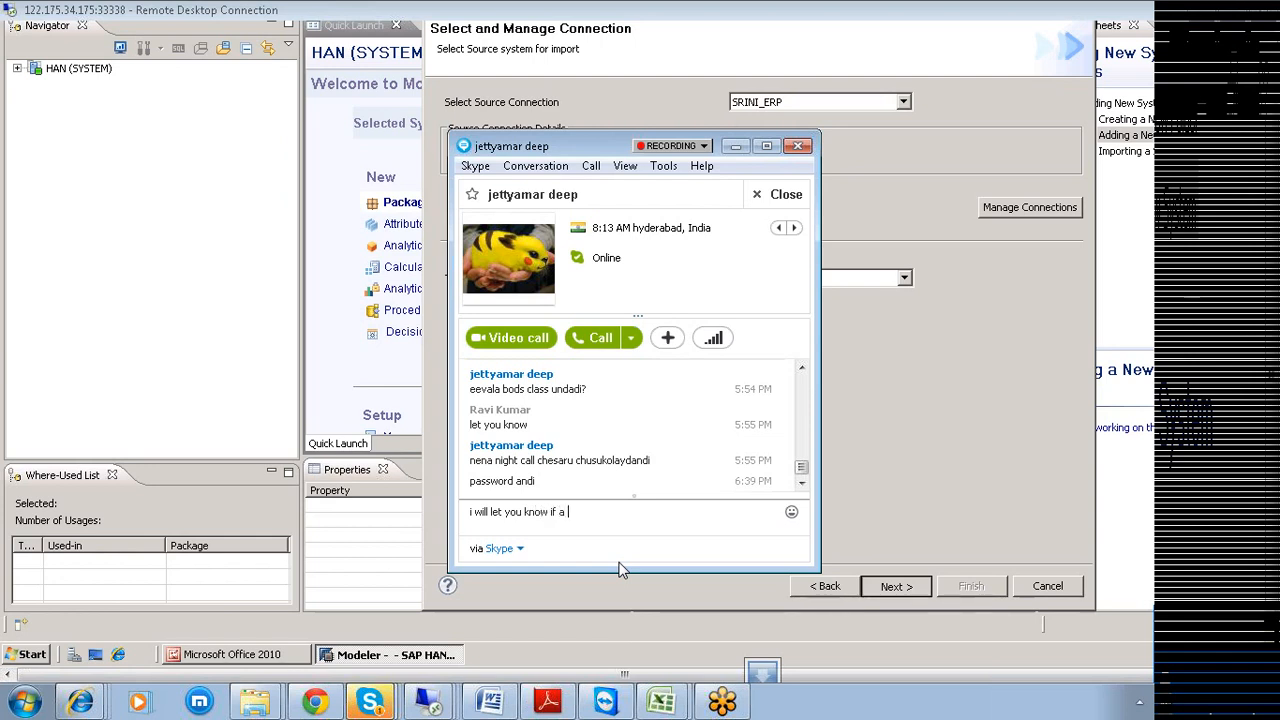
{"action": "key", "text": "BackSpace"}
{"action": "key", "text": "BackSpace"}
{"action": "type", "text": "s there in next 10 min"}
{"action": "key", "text": "Return"}
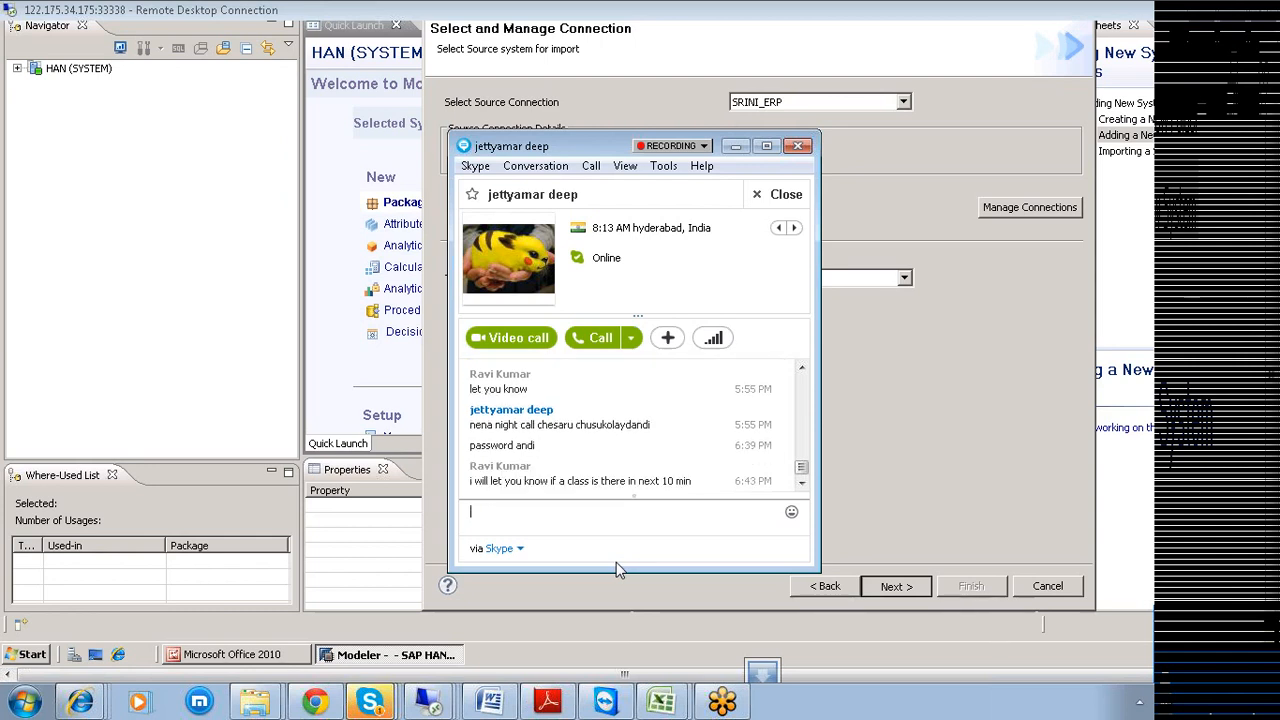
{"action": "left_click", "coordinate": [888, 455]}
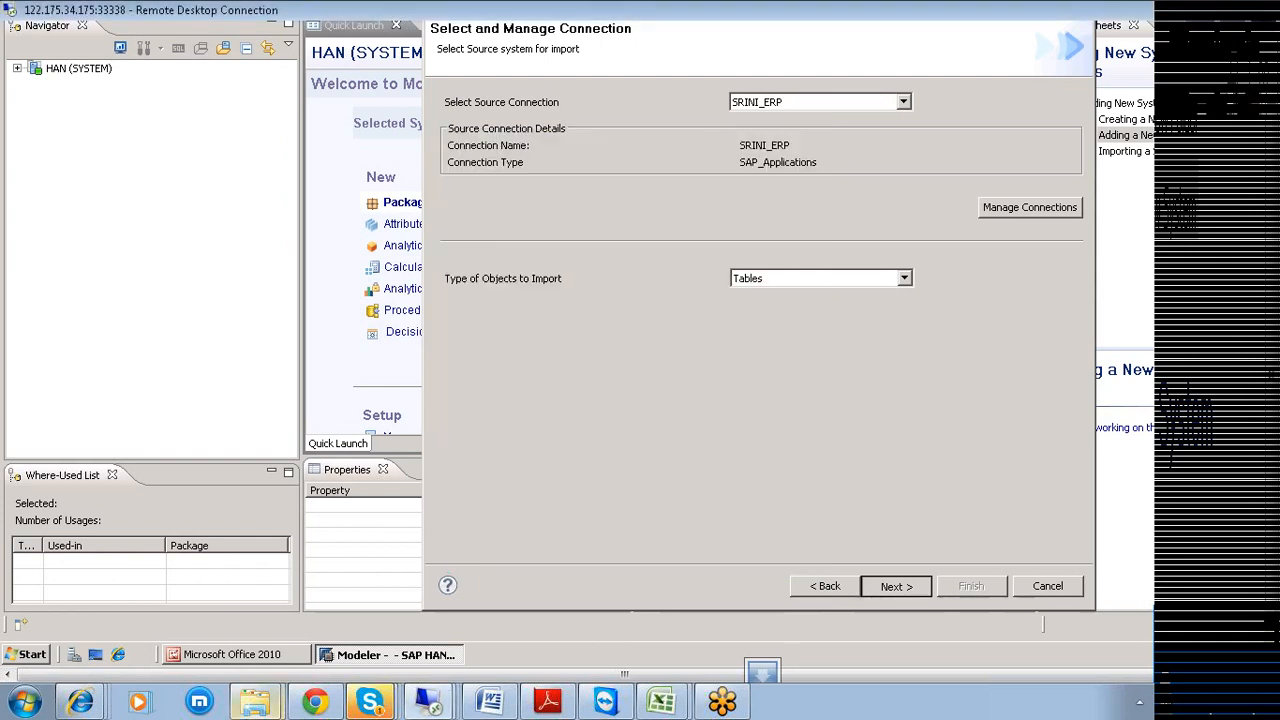
{"action": "left_click", "coordinate": [310, 703]}
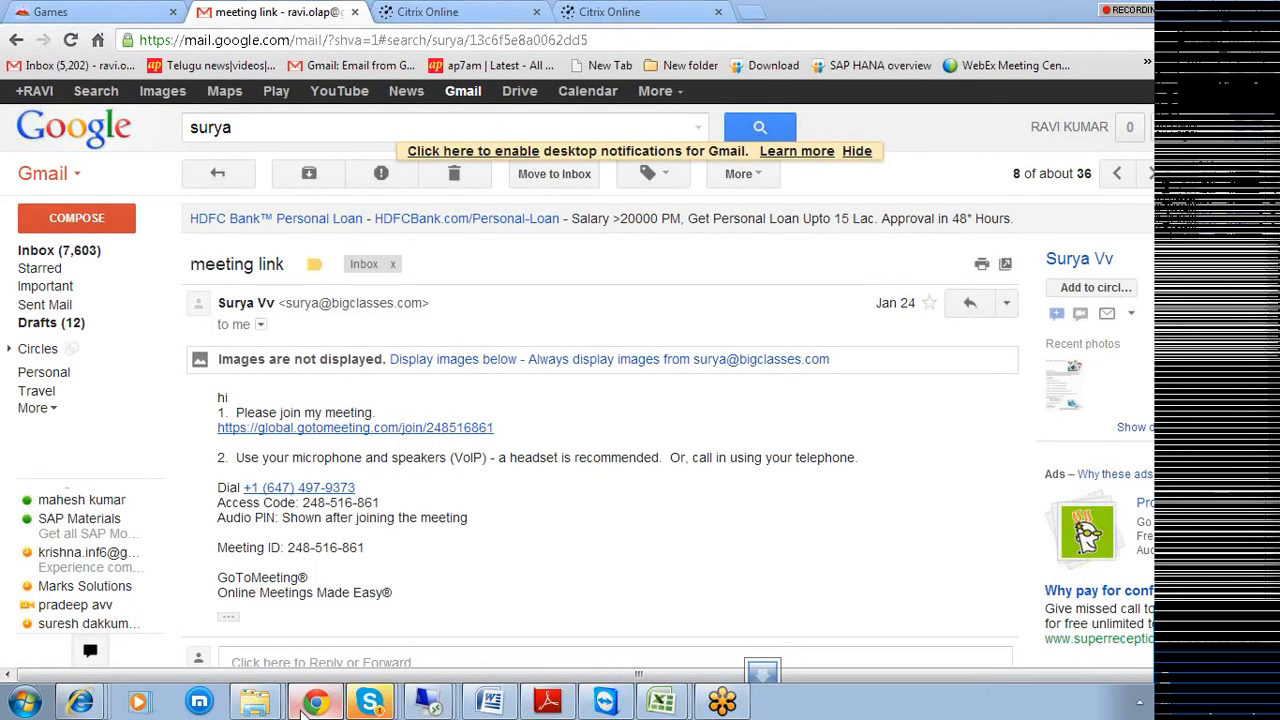
Minimize Gmail's 'meeting link' email to get back to the HANA import dialog.
{"action": "left_click", "coordinate": [310, 703]}
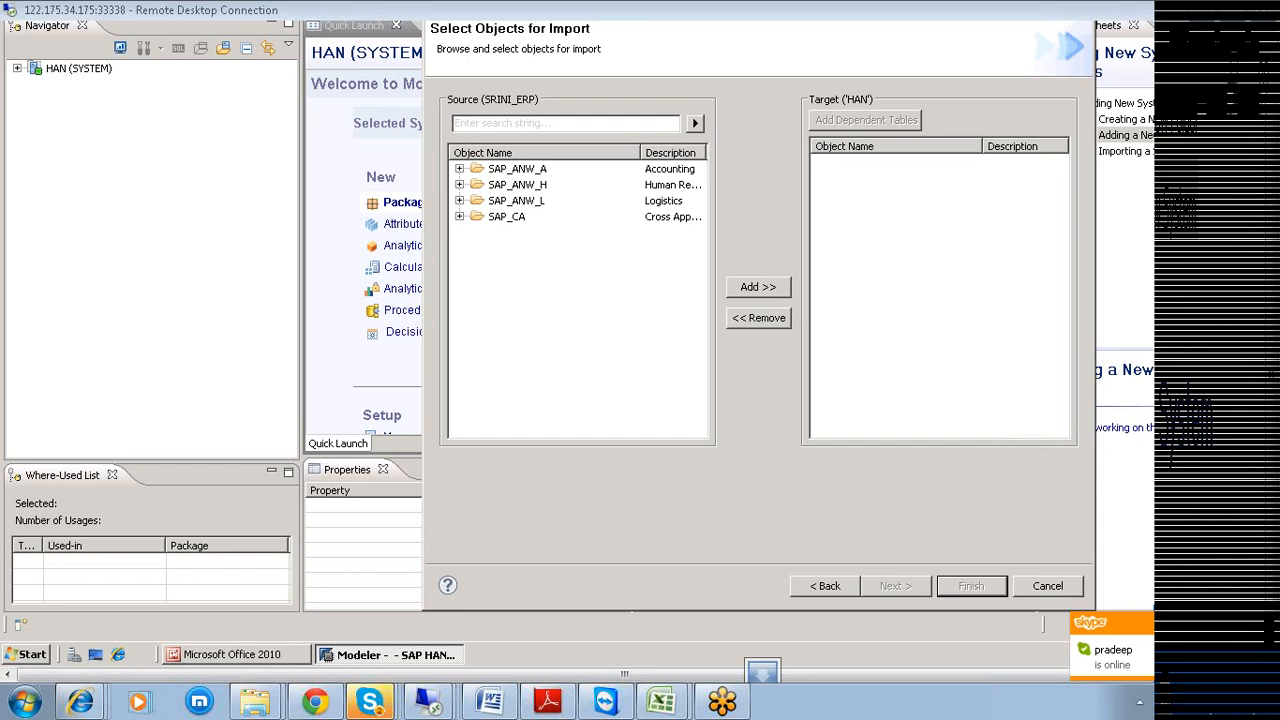
Dismiss a context menu in the import dialog and open Skype's main window from its jump list.
{"action": "right_click", "coordinate": [1057, 420]}
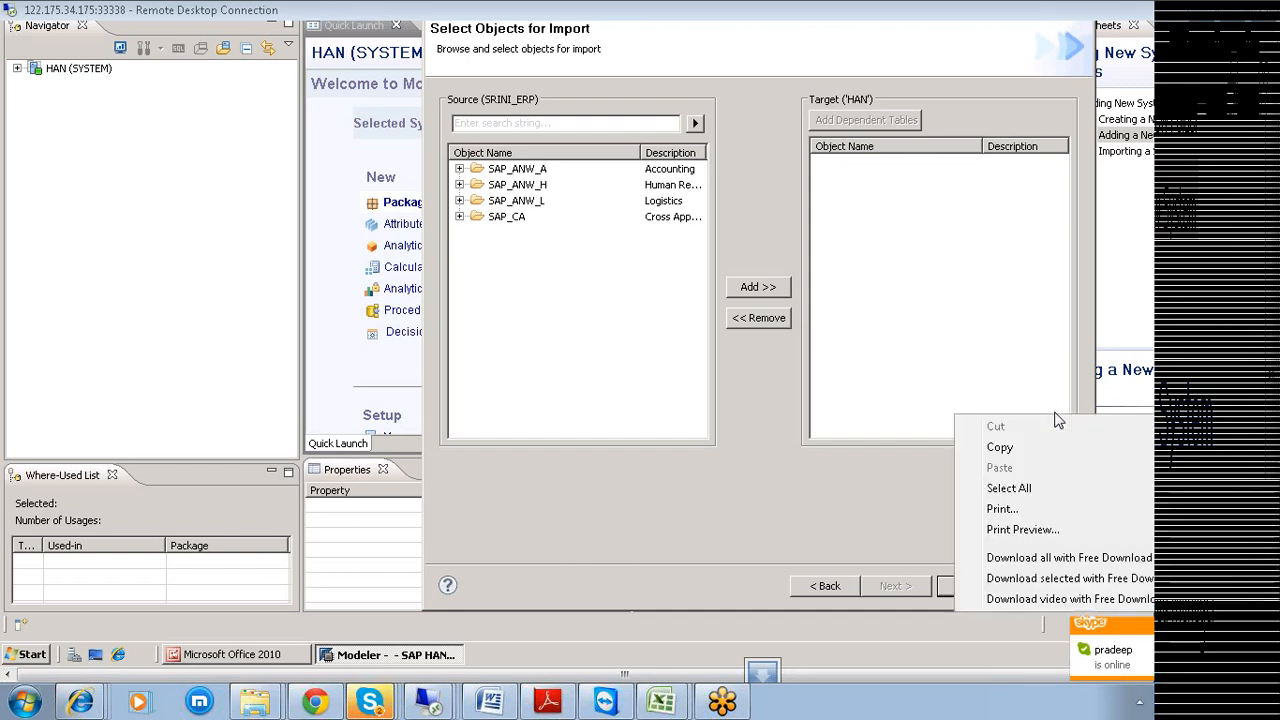
{"action": "left_click", "coordinate": [999, 448]}
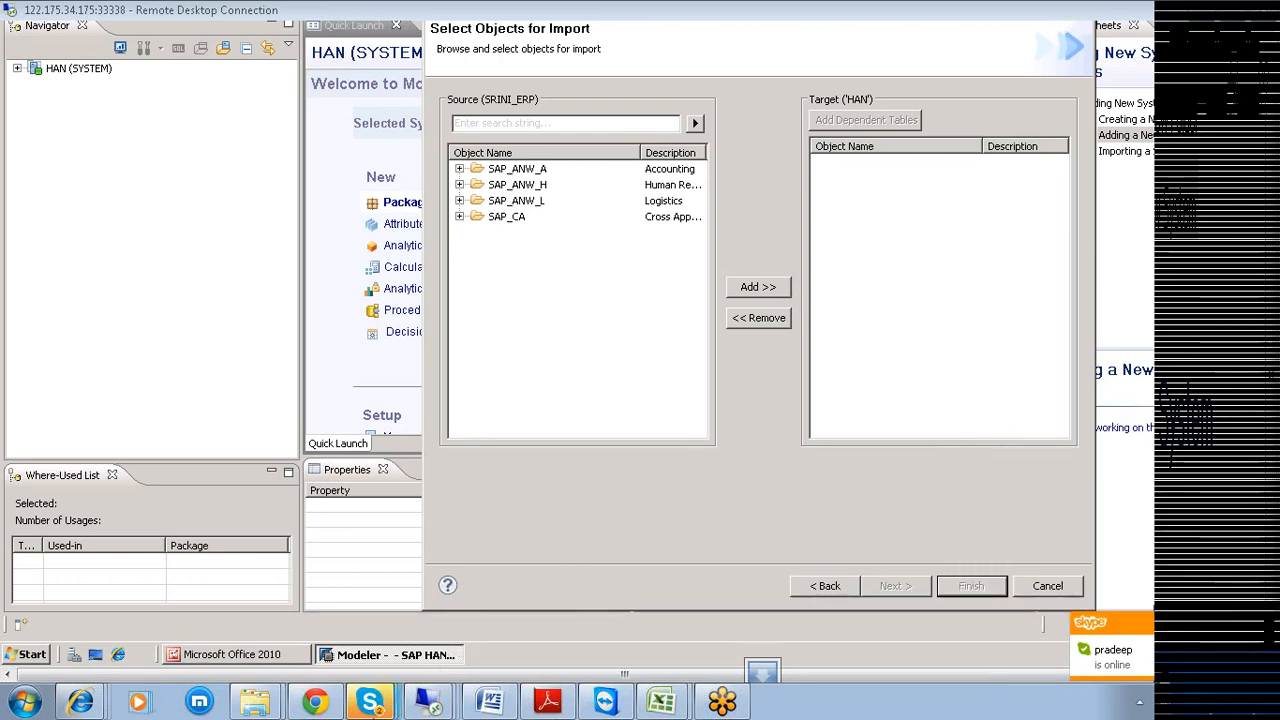
{"action": "right_click", "coordinate": [370, 702]}
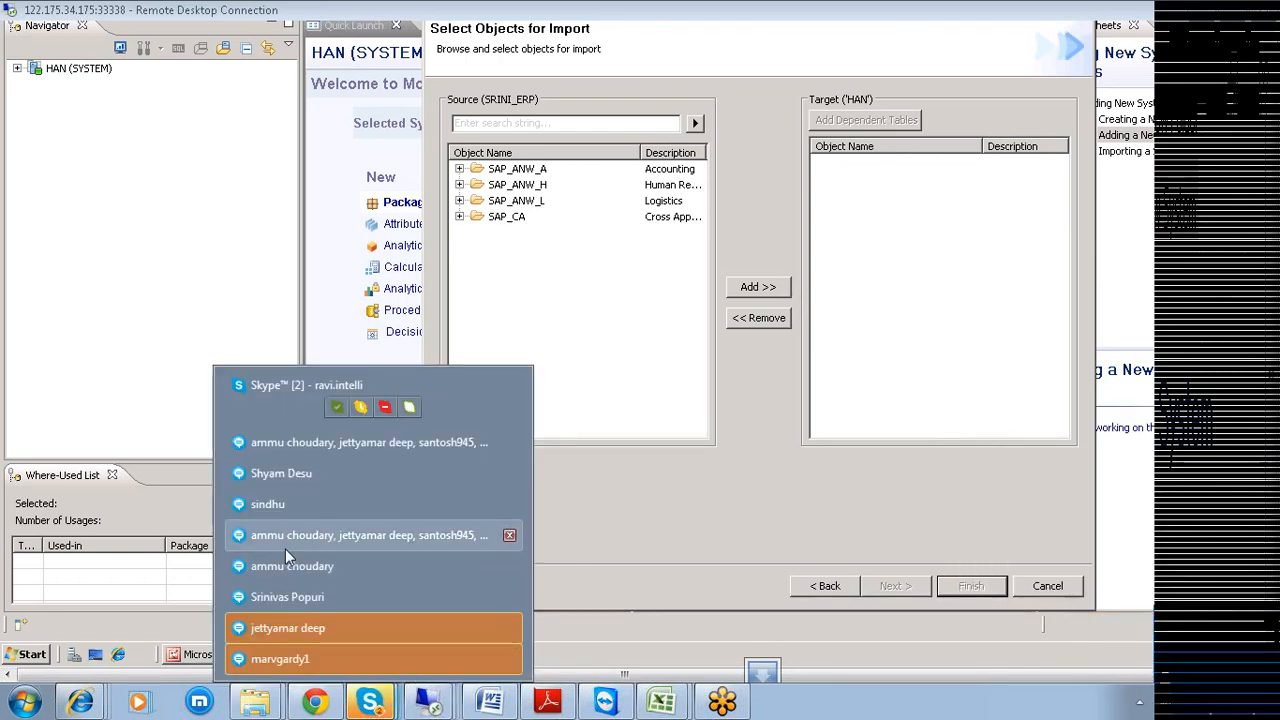
{"action": "left_click", "coordinate": [286, 399]}
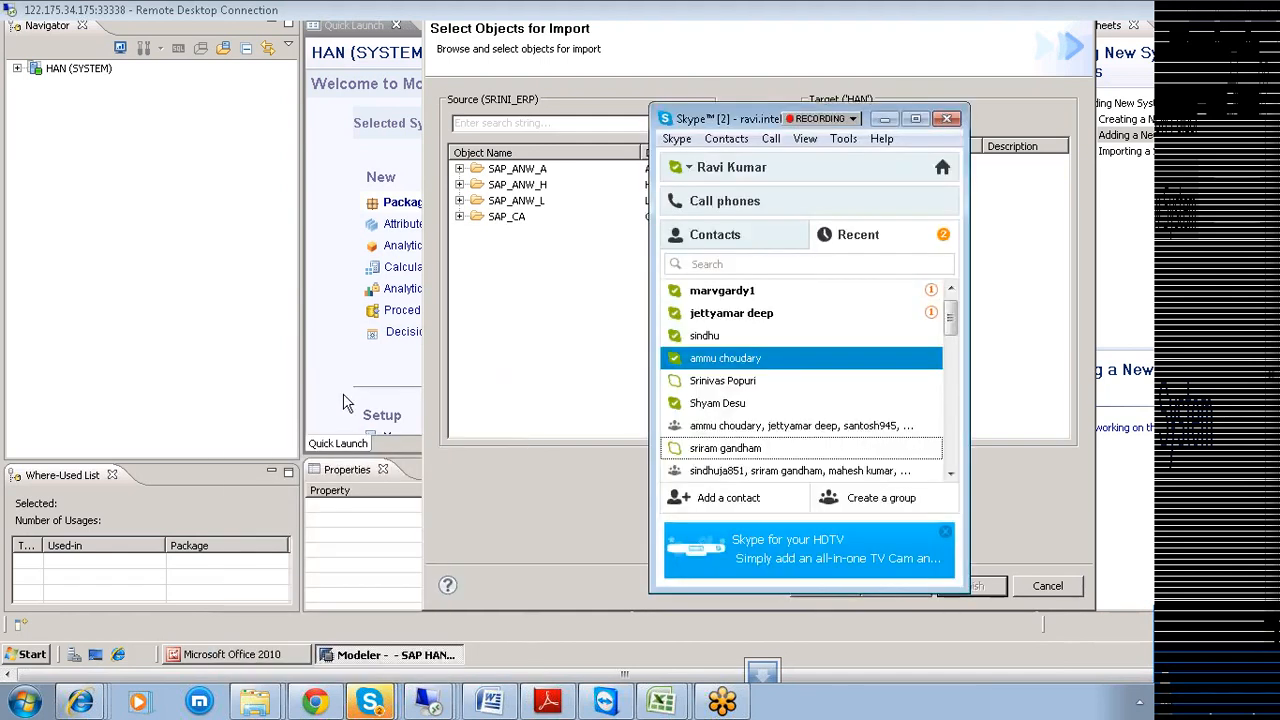
Search the Skype directory for the person's name via Contacts > Add Contact.
{"action": "left_click", "coordinate": [676, 138]}
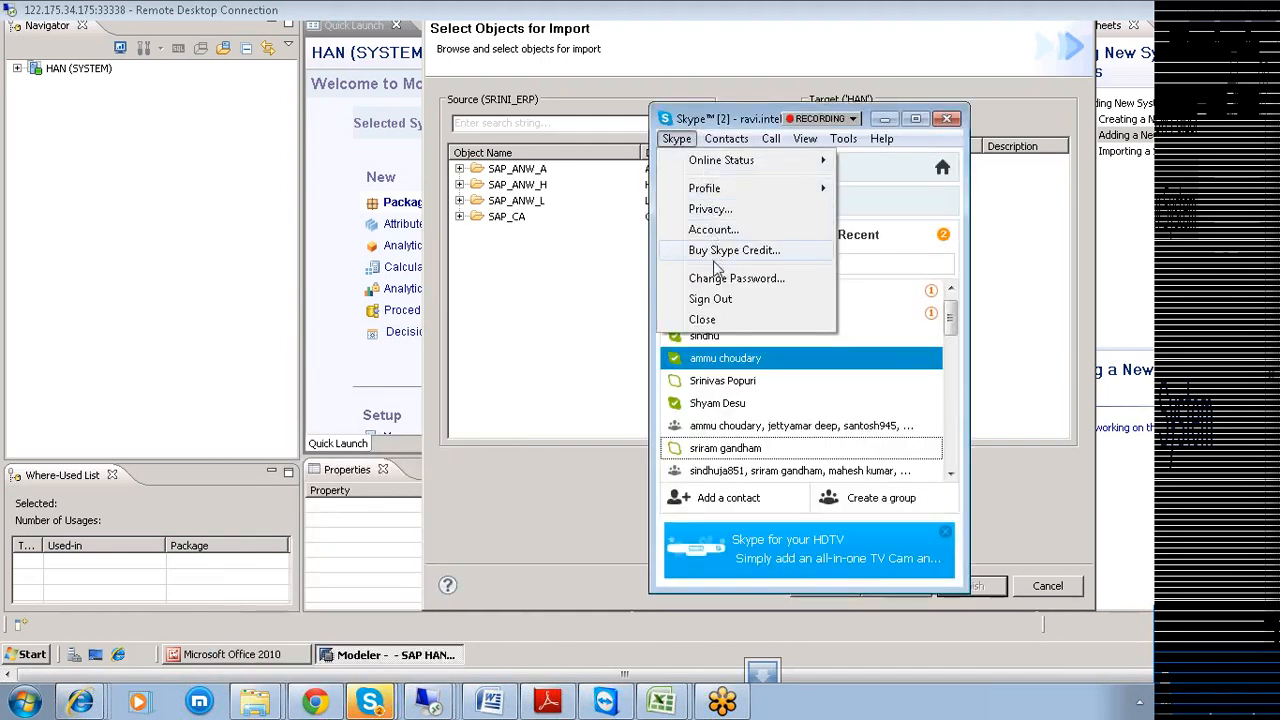
{"action": "mouse_move", "coordinate": [726, 138]}
{"action": "mouse_move", "coordinate": [742, 162]}
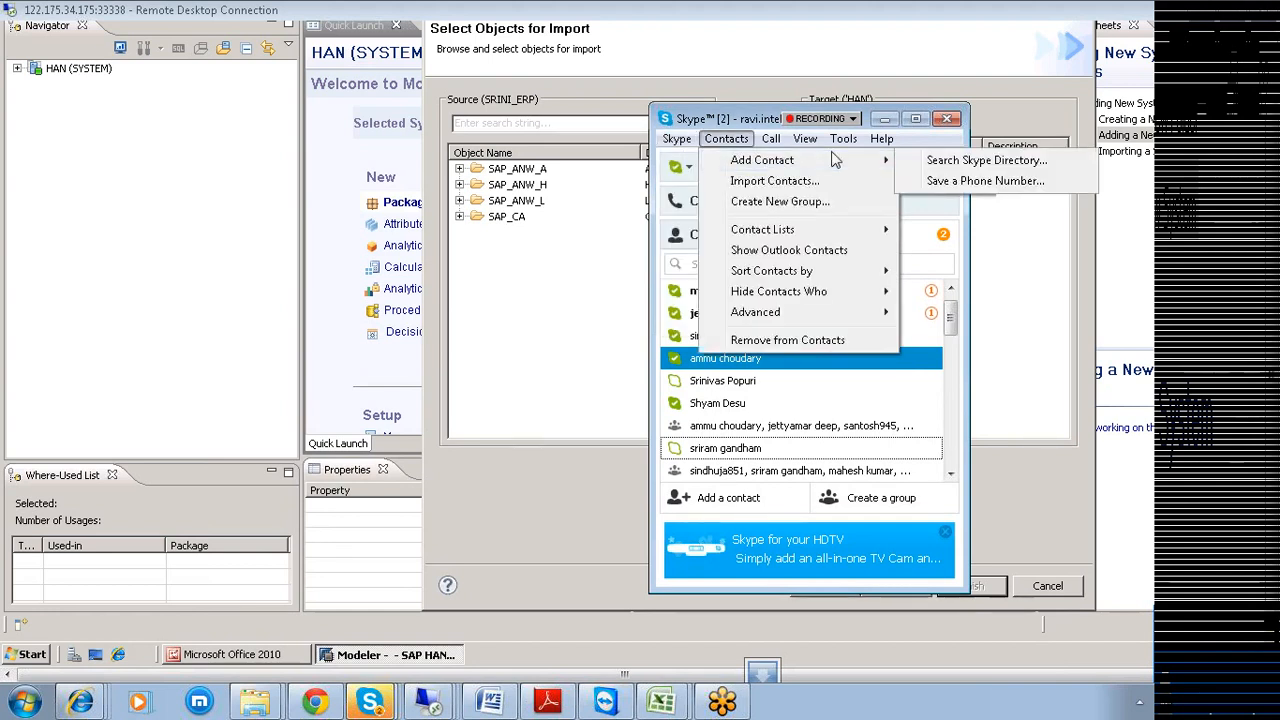
{"action": "left_click", "coordinate": [966, 162]}
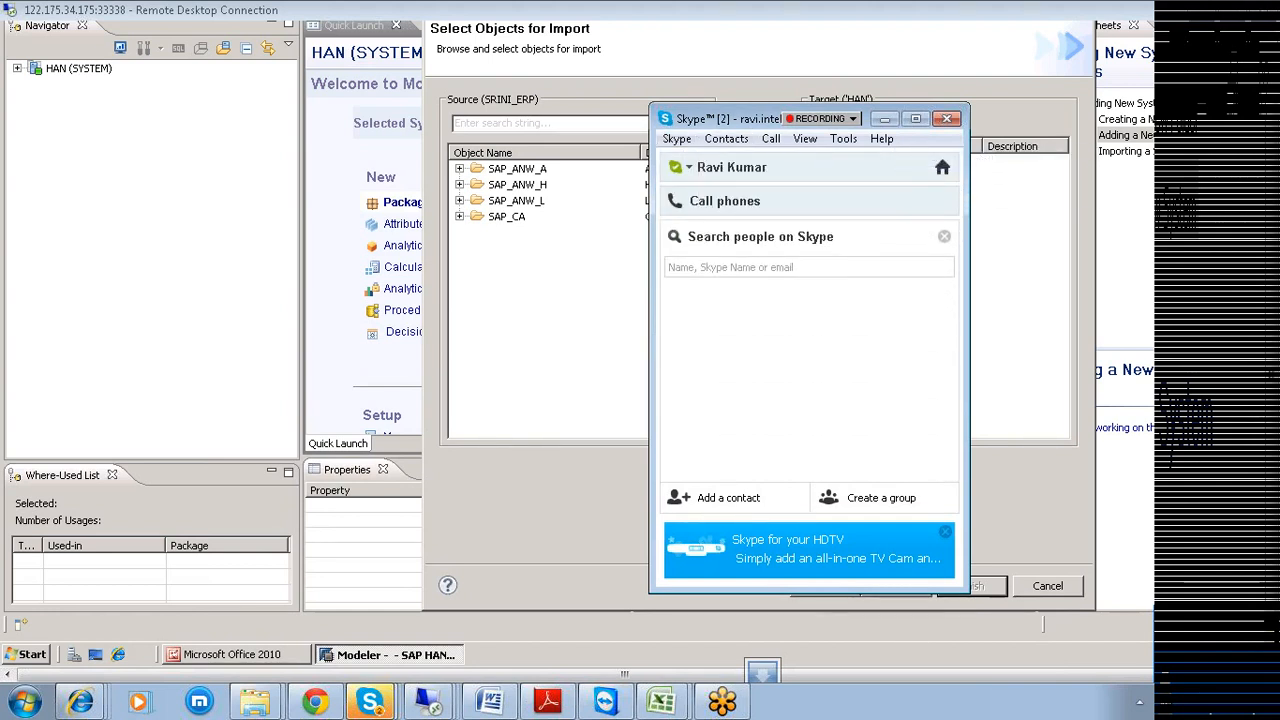
{"action": "left_click", "coordinate": [718, 266]}
{"action": "type", "text": "vedaprada"}
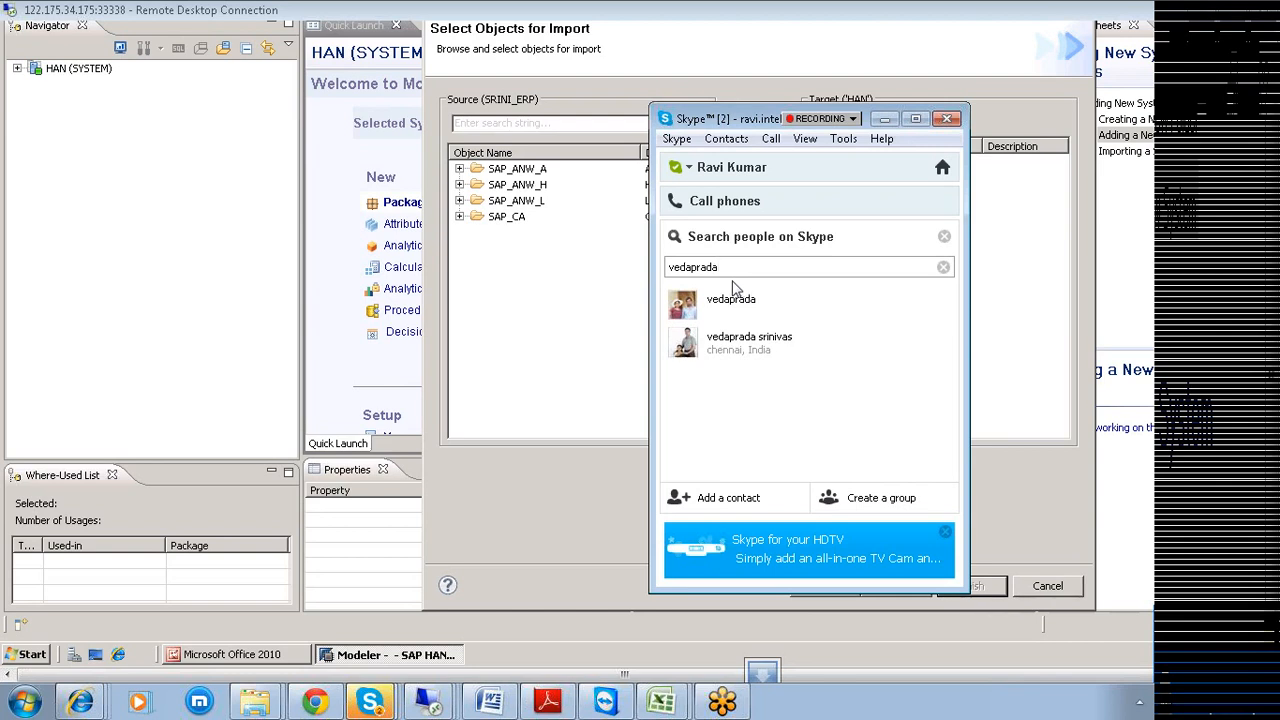
Compare the two matching profiles and open a conversation with the first one.
{"action": "left_click", "coordinate": [711, 305]}
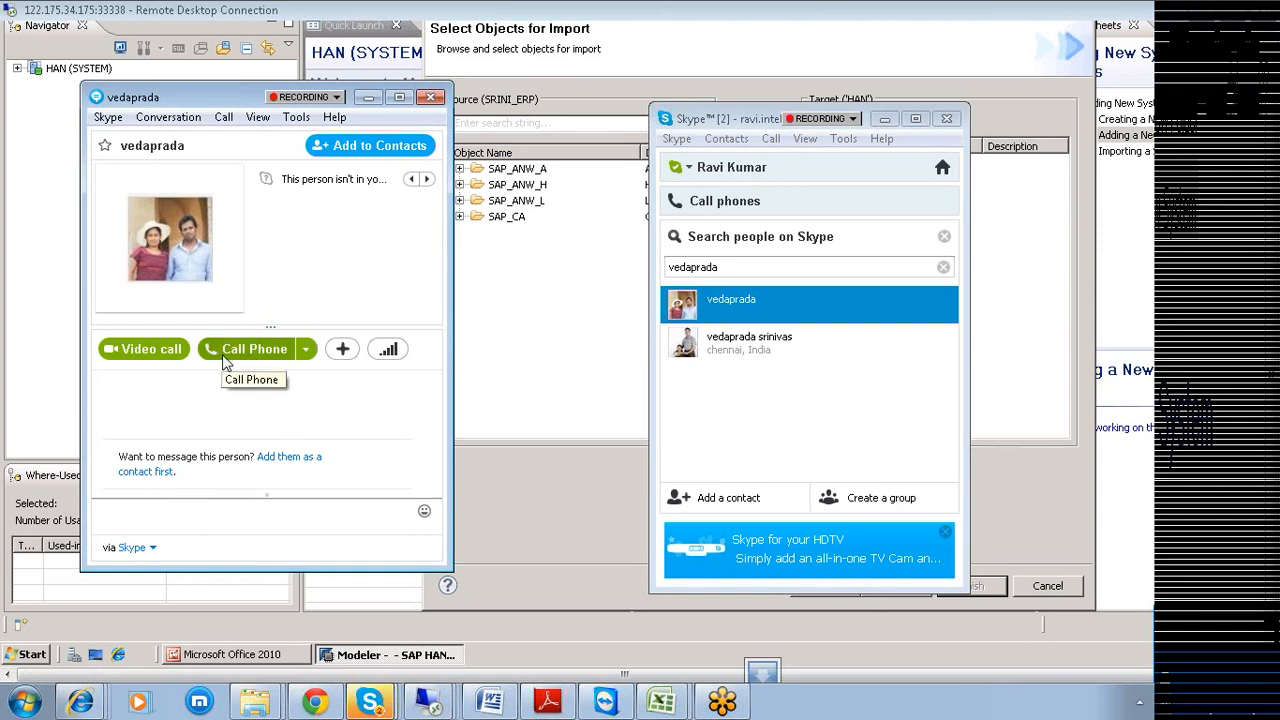
{"action": "left_click", "coordinate": [717, 316]}
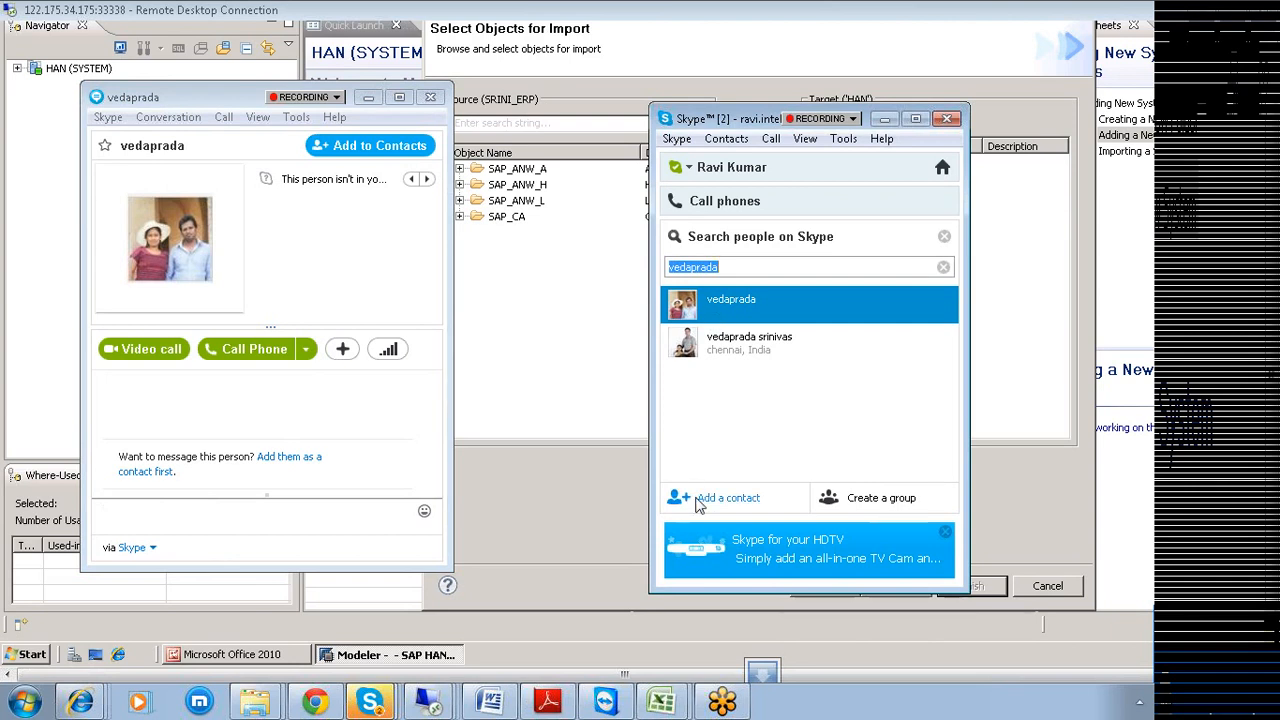
{"action": "left_click", "coordinate": [714, 358]}
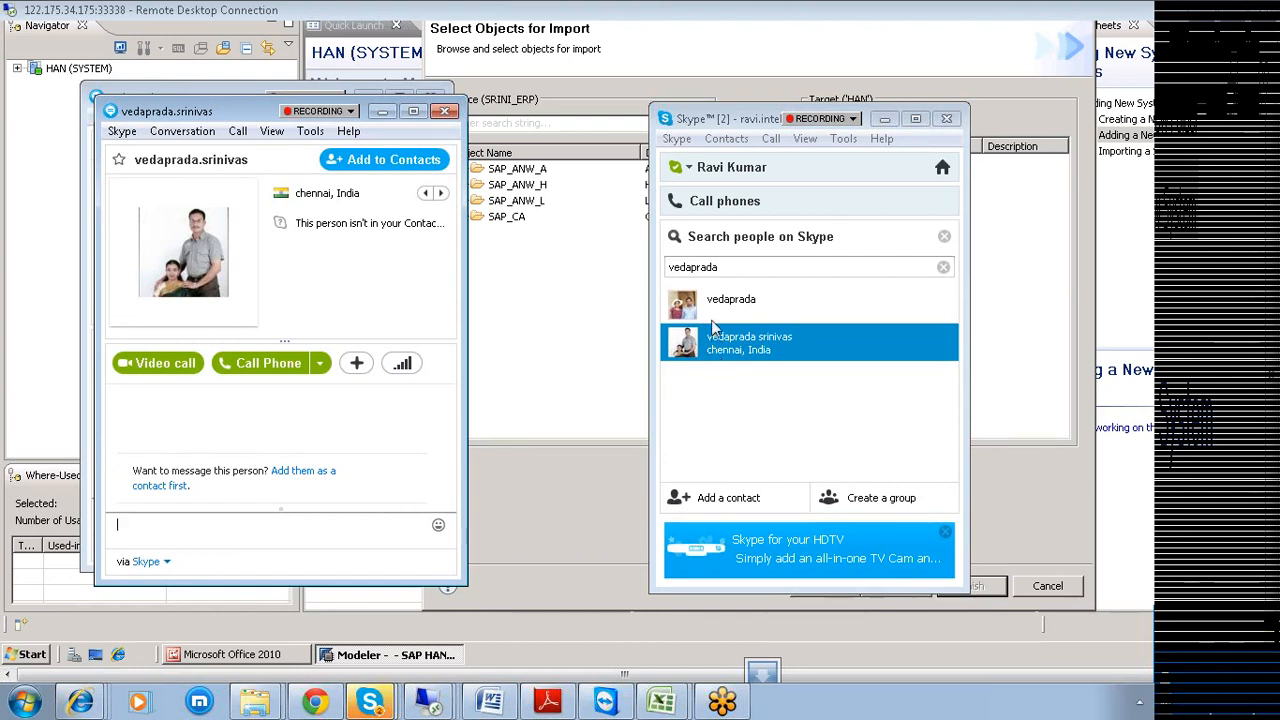
{"action": "left_click", "coordinate": [714, 328]}
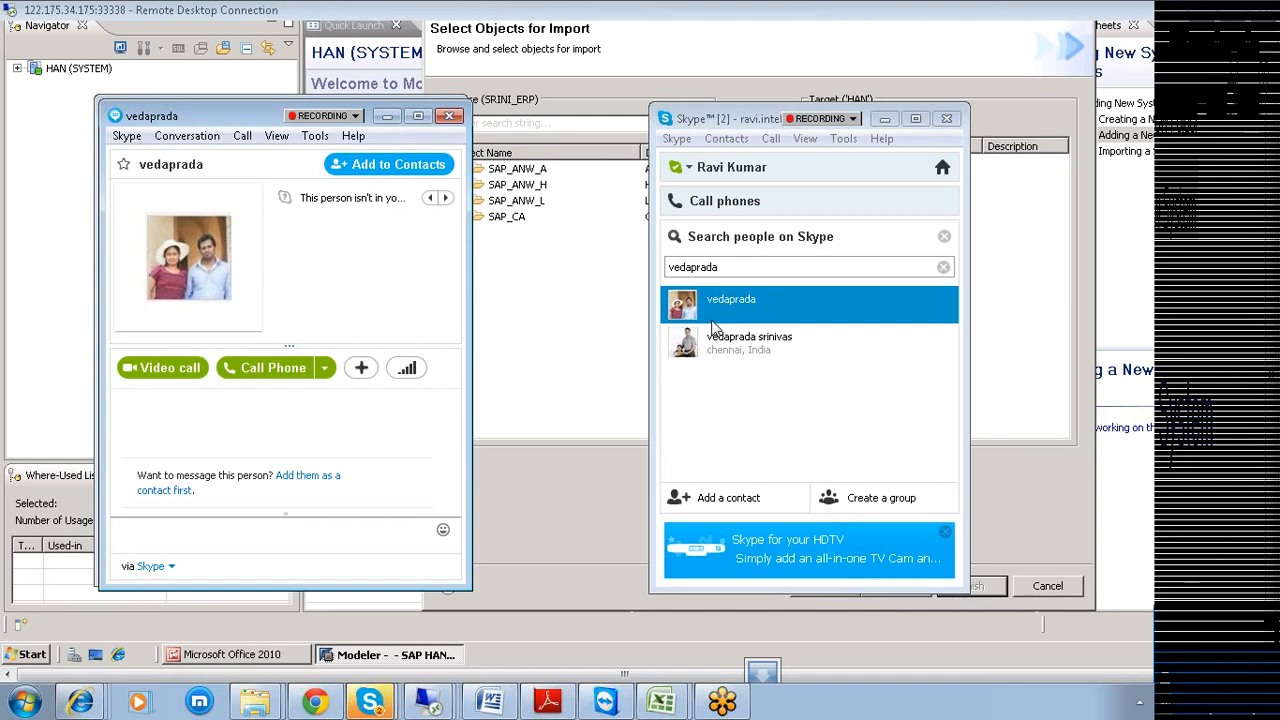
{"action": "left_click", "coordinate": [722, 355]}
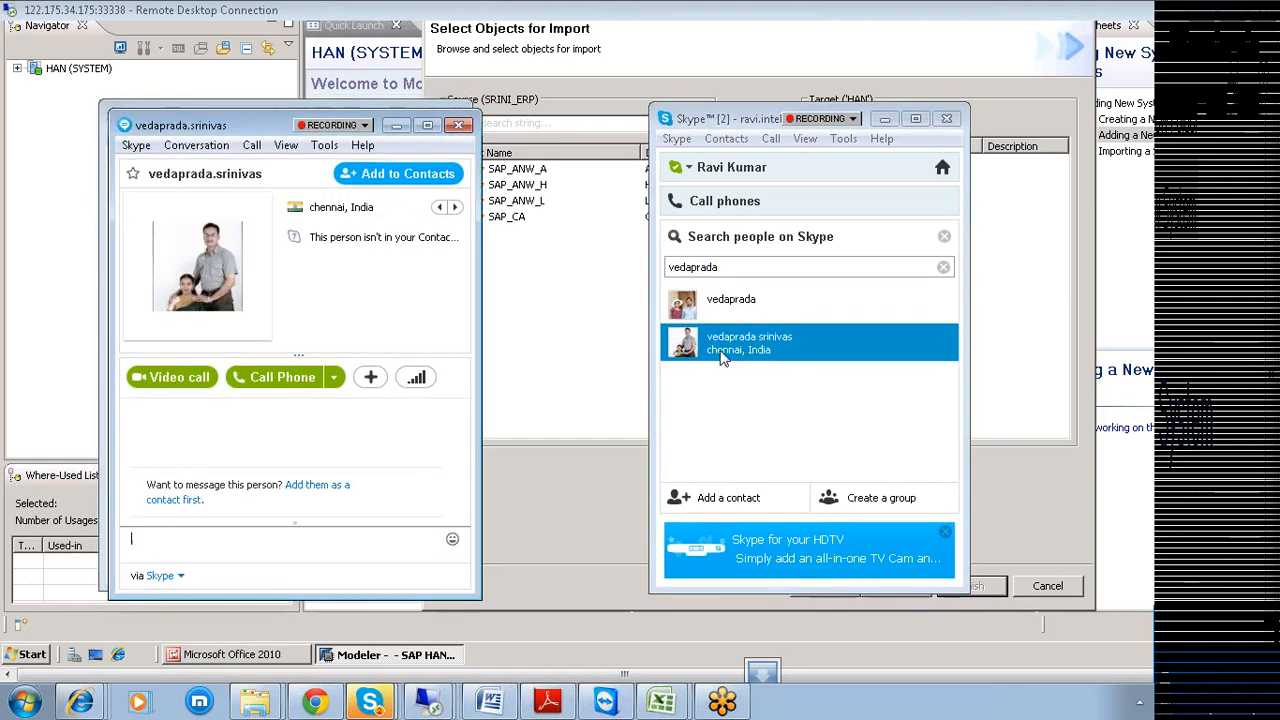
{"action": "double_click", "coordinate": [721, 311]}
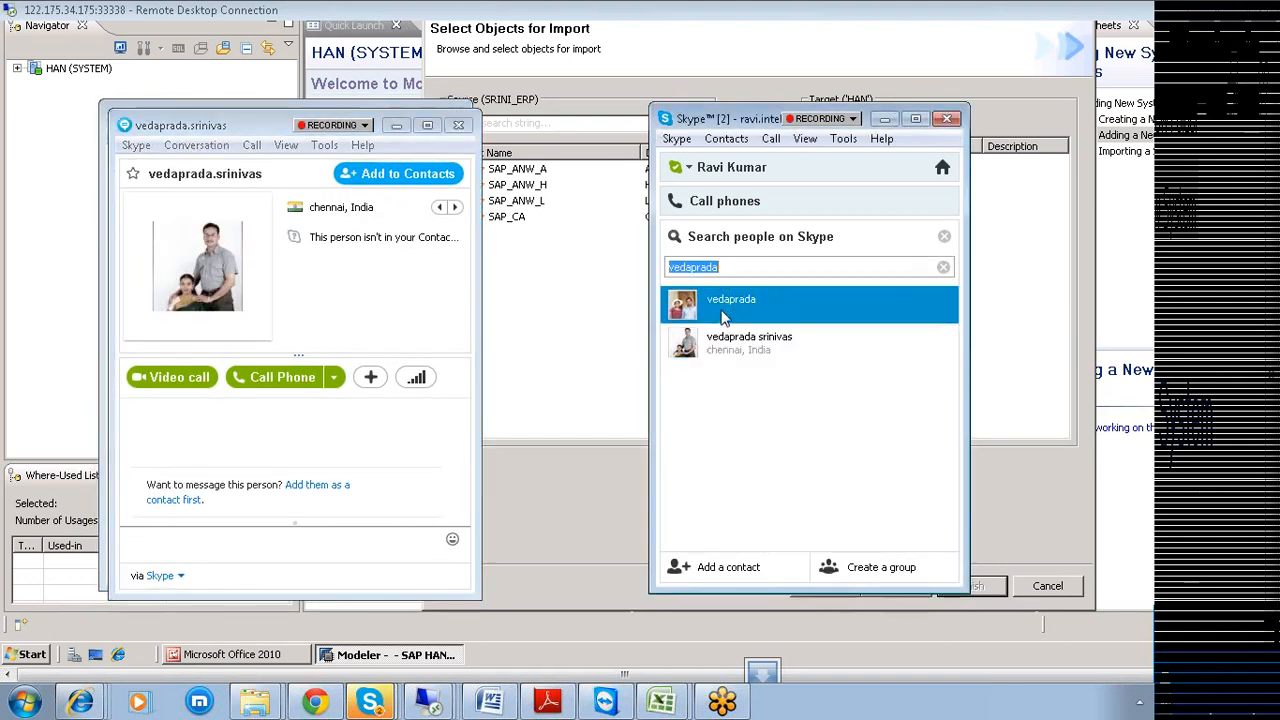
{"action": "left_click", "coordinate": [706, 568]}
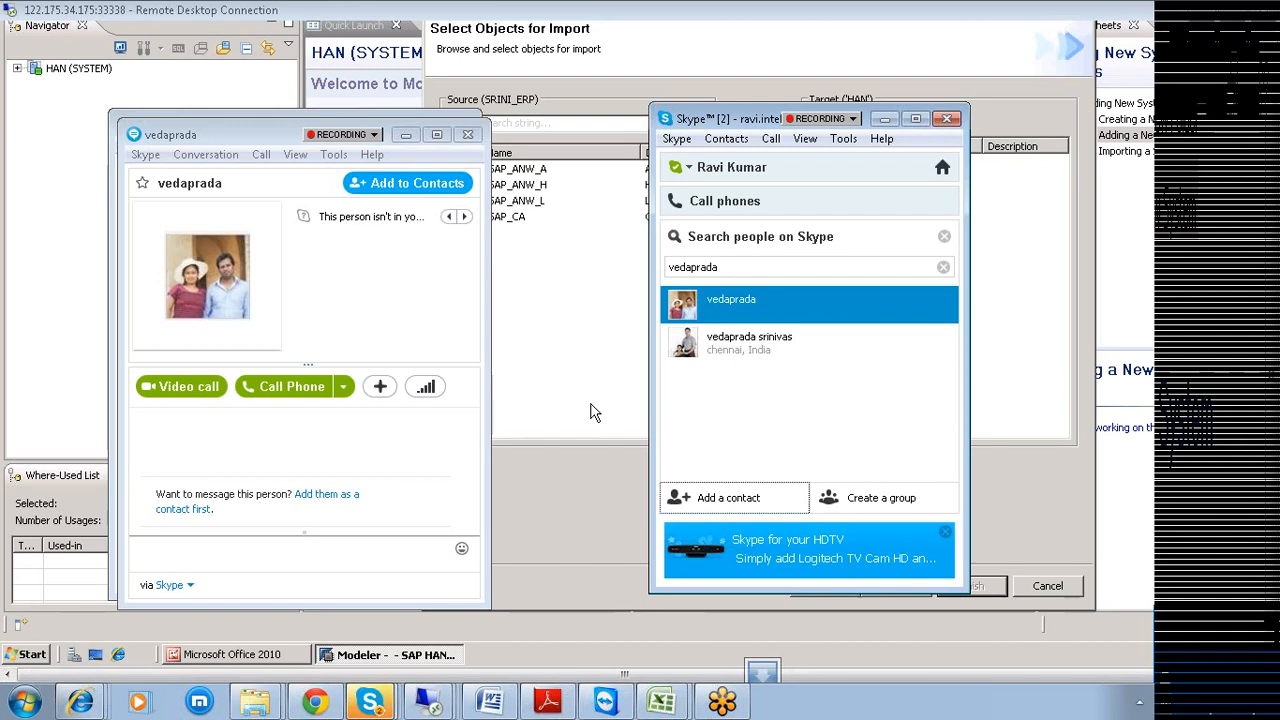
Browse SAP_ANW_A, SAP_ANW_H, TR_CM, TRCM_CA into TRCM_10151 and add table T000K to the import targets.
{"action": "left_click", "coordinate": [552, 362]}
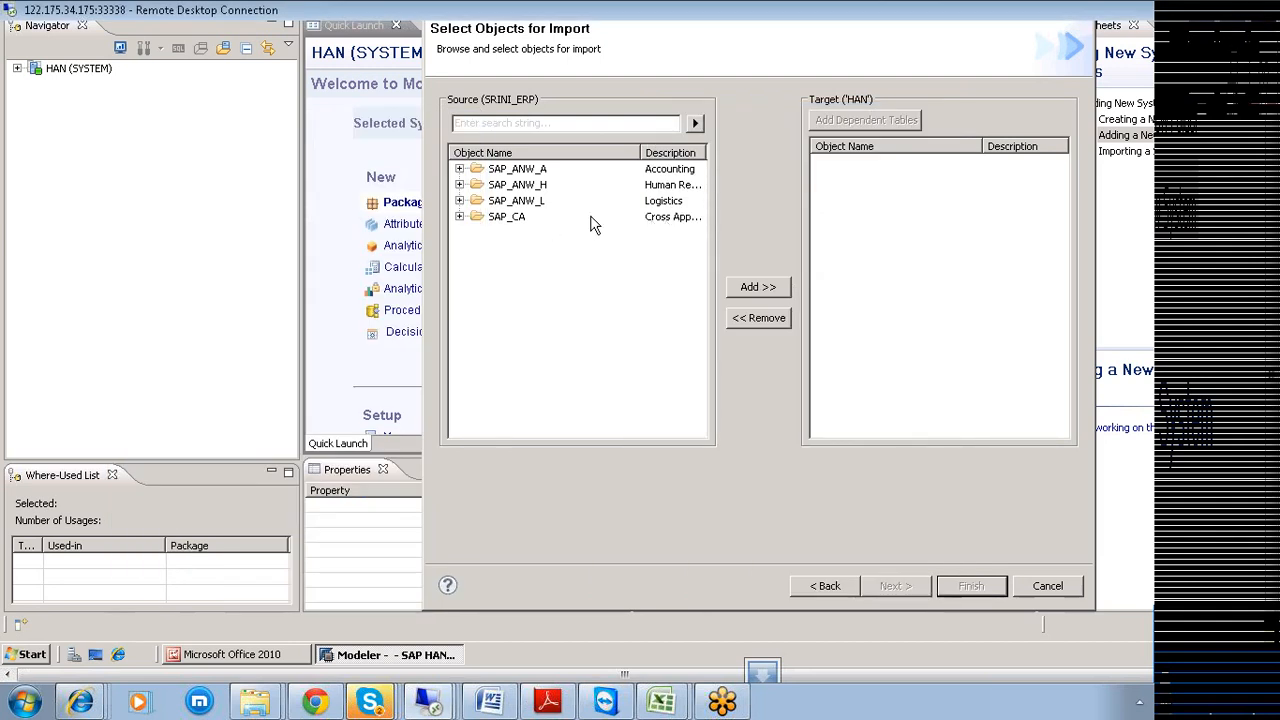
{"action": "left_click", "coordinate": [462, 167]}
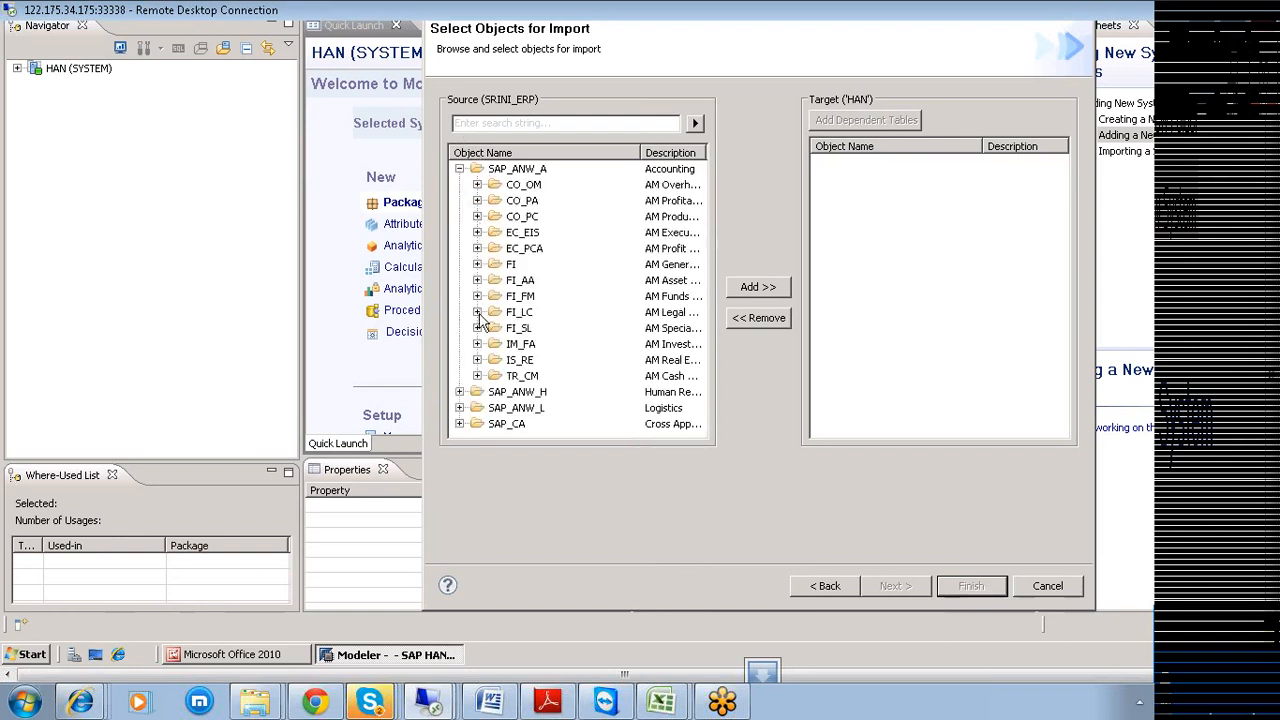
{"action": "left_click", "coordinate": [459, 391]}
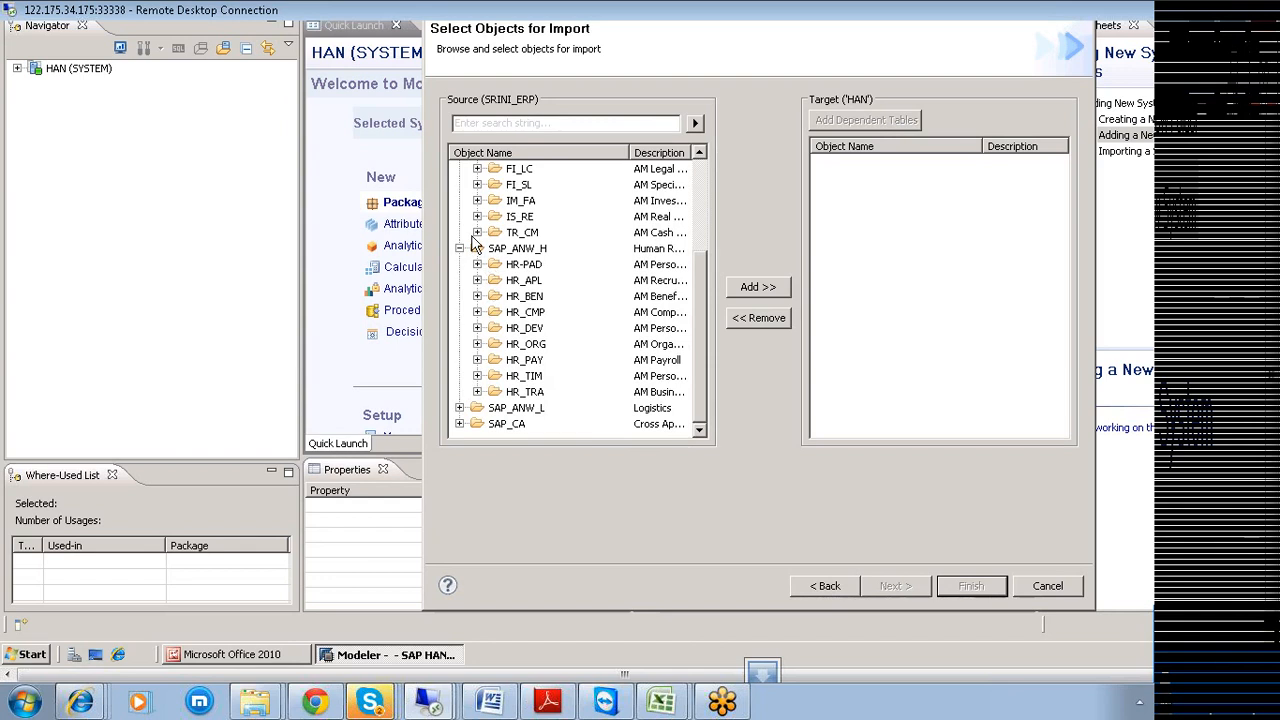
{"action": "left_click", "coordinate": [478, 232]}
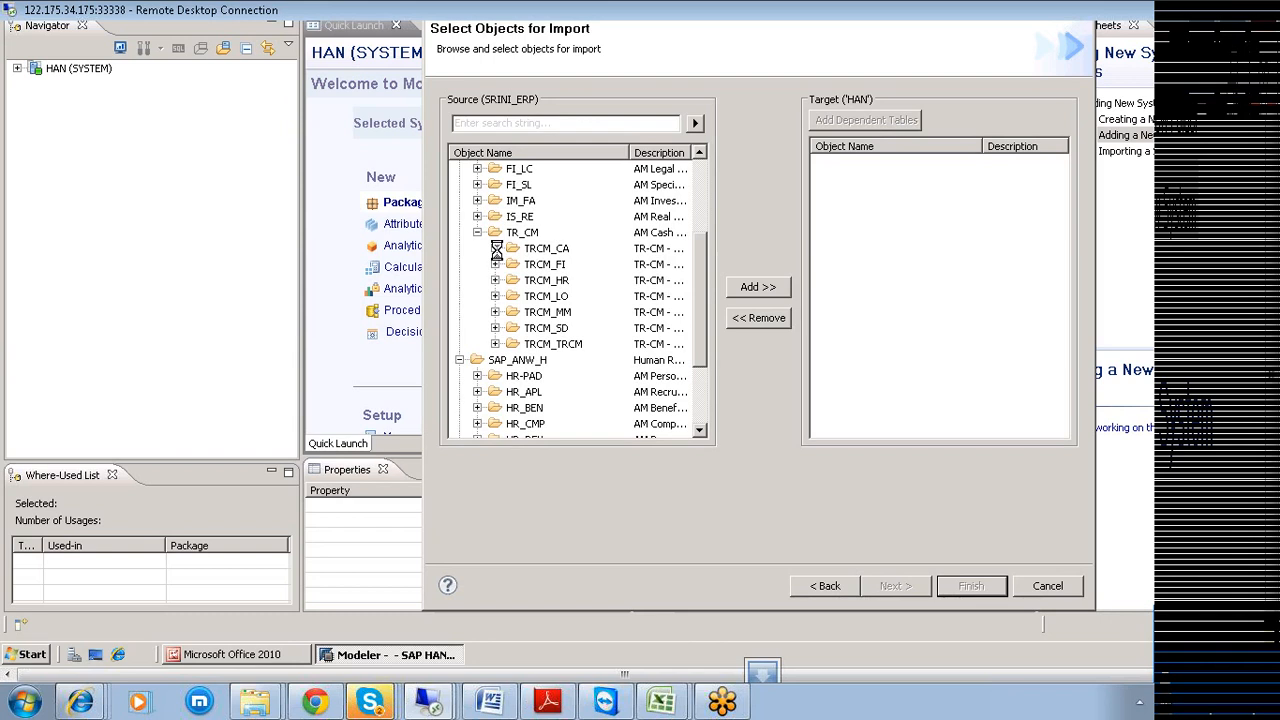
{"action": "left_click", "coordinate": [495, 248]}
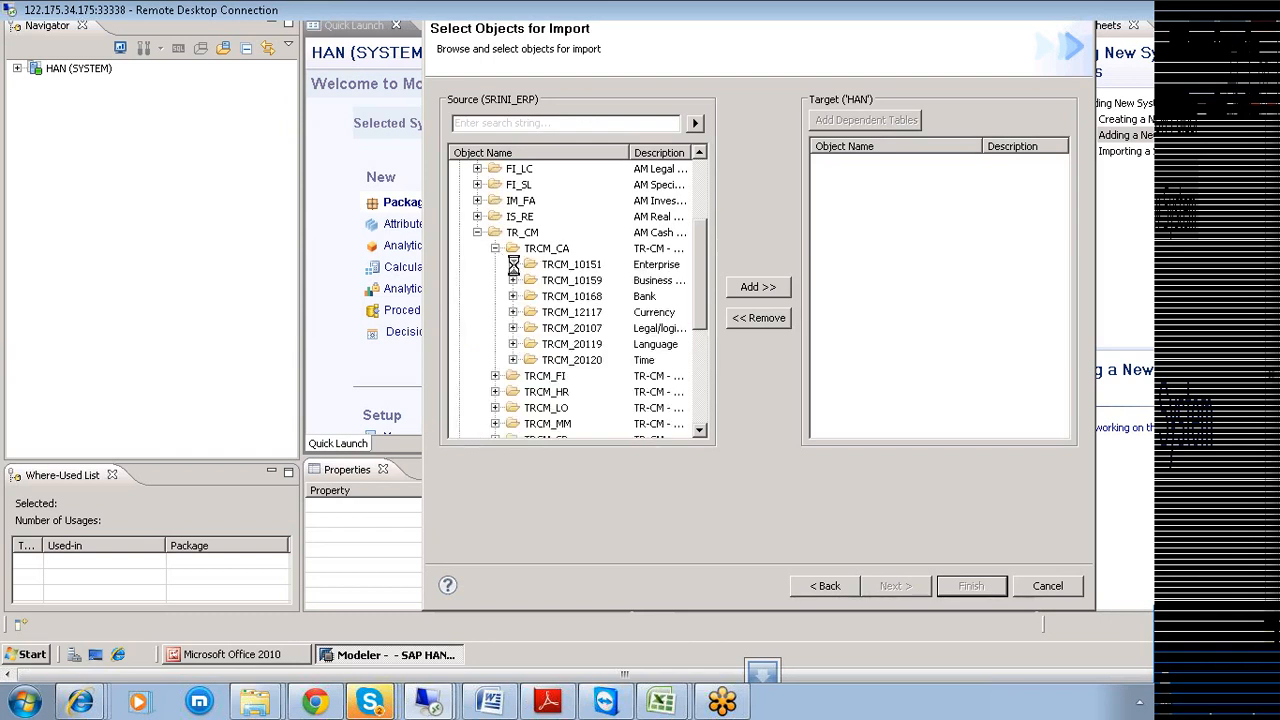
{"action": "left_click", "coordinate": [513, 264]}
{"action": "left_click", "coordinate": [573, 282]}
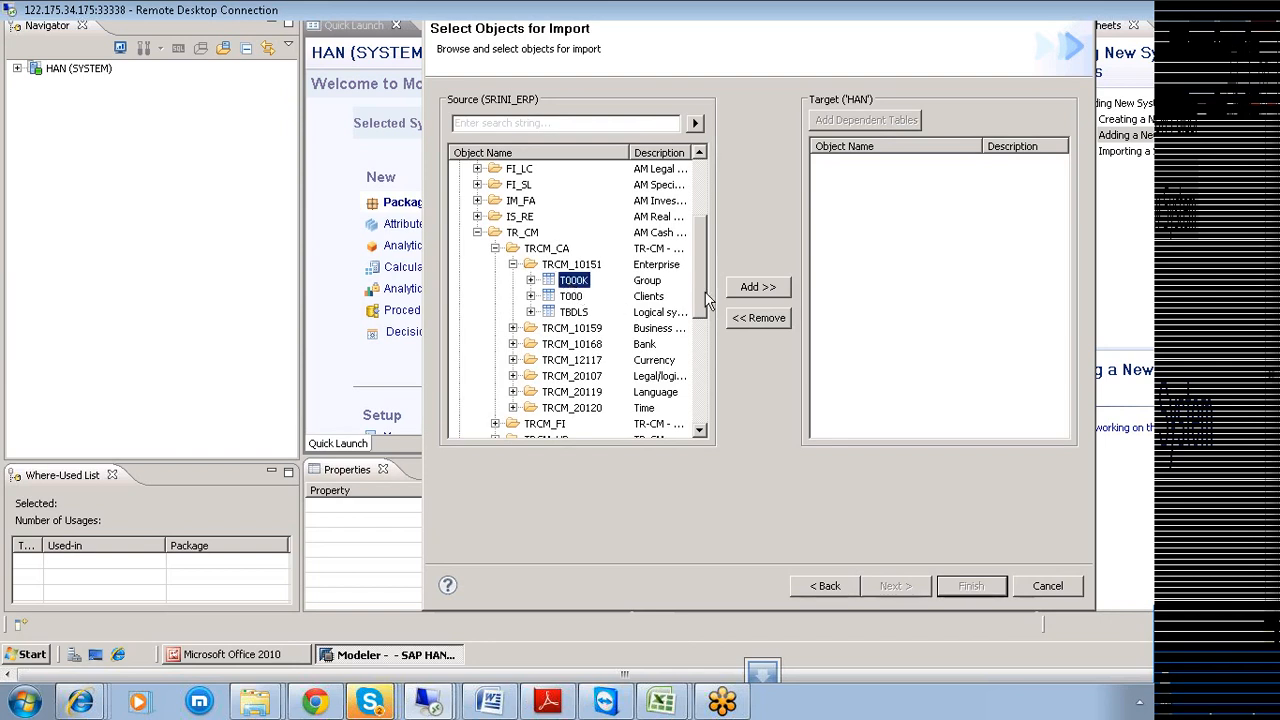
{"action": "left_click", "coordinate": [770, 290]}
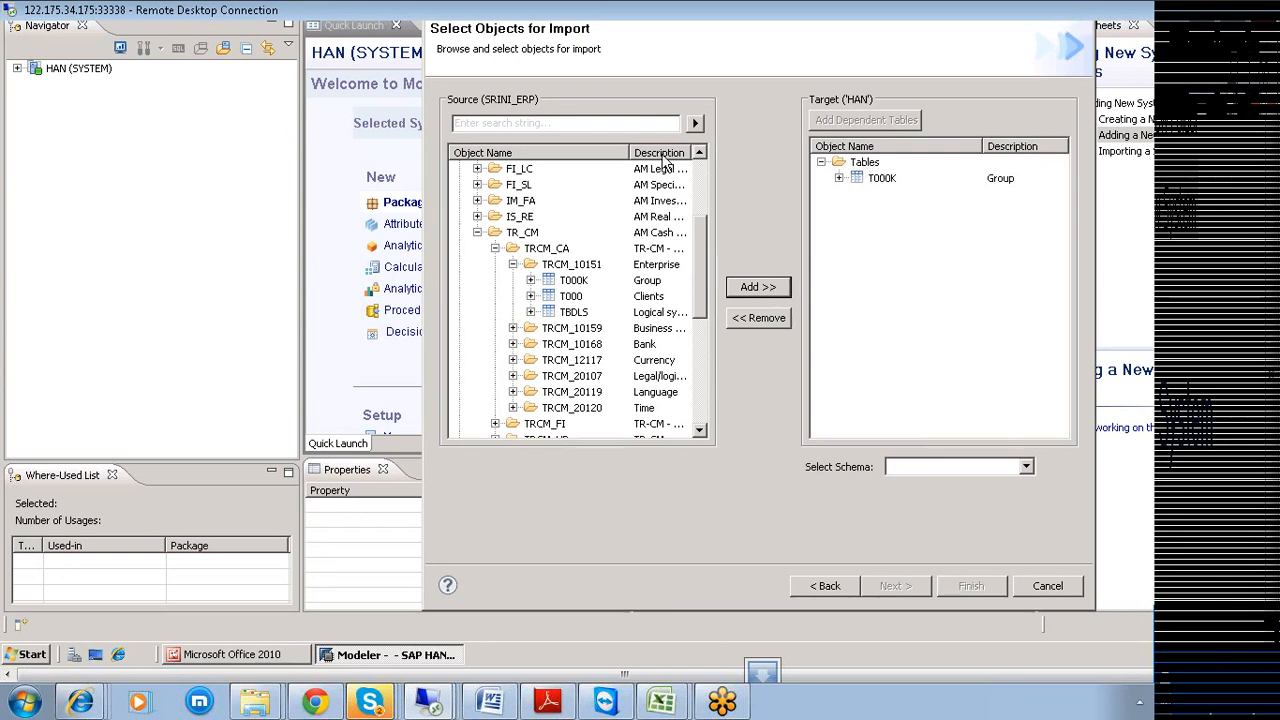
Reposition the remote desktop window and choose SRINI as the target schema.
{"action": "left_click_drag", "start_coordinate": [730, 16], "coordinate": [518, 32]}
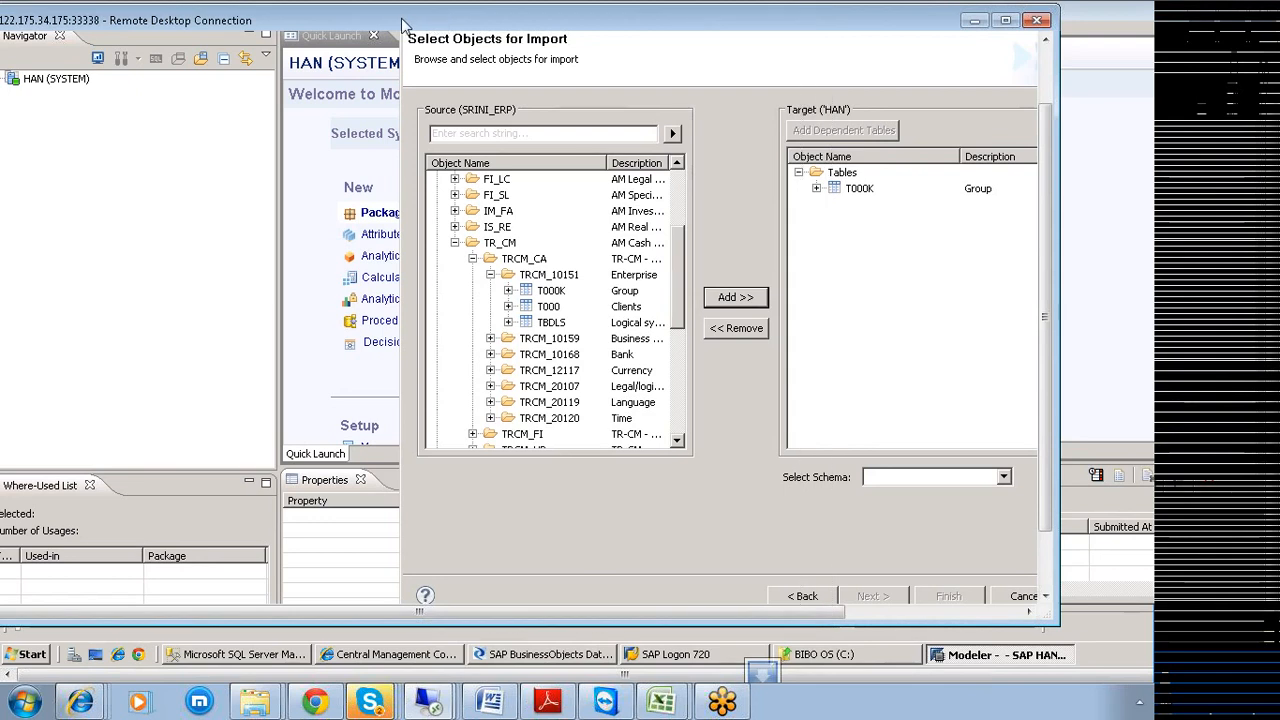
{"action": "left_click_drag", "start_coordinate": [660, 28], "coordinate": [403, 26]}
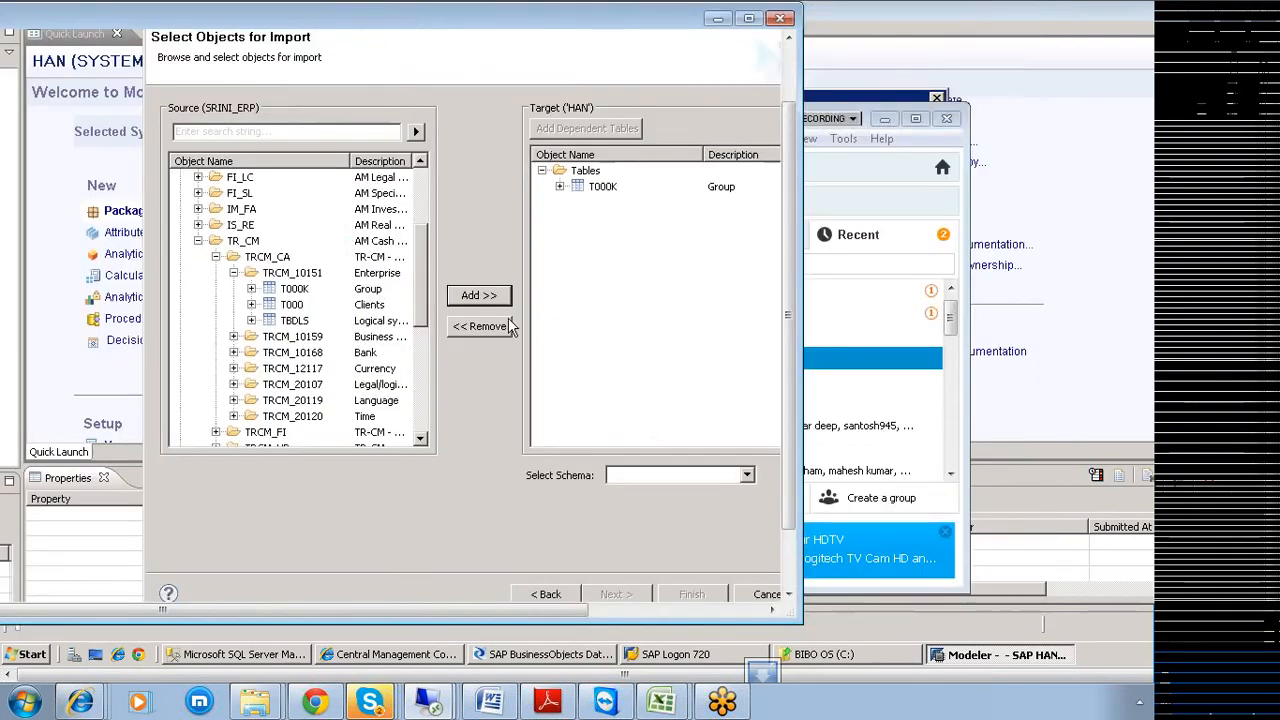
{"action": "left_click", "coordinate": [747, 476]}
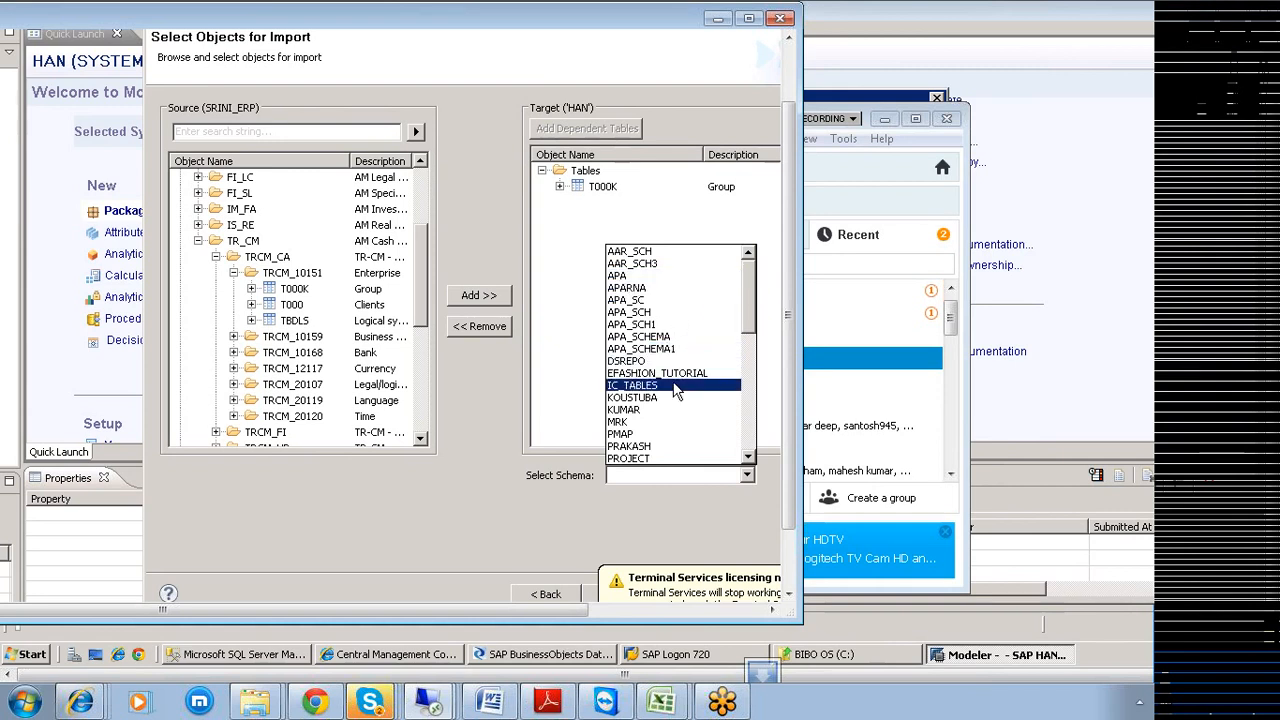
{"action": "scroll", "coordinate": [745, 353], "scroll_direction": "down", "scroll_amount": 3}
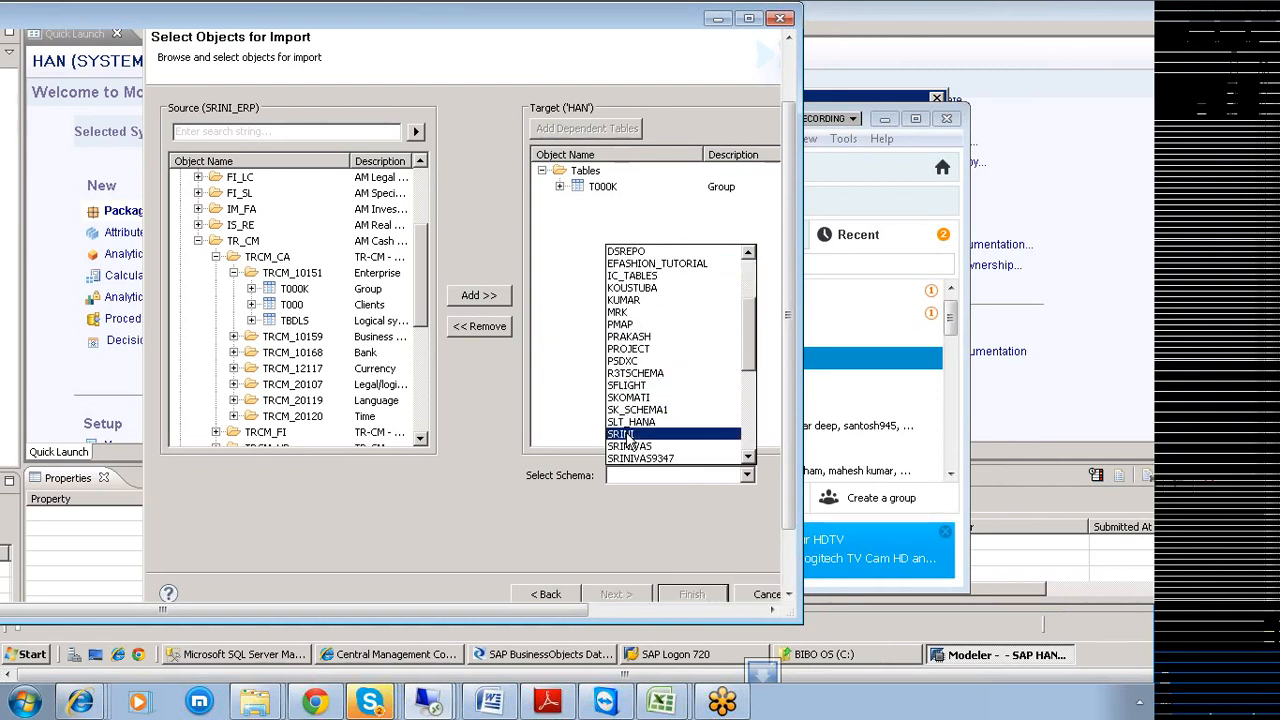
{"action": "left_click", "coordinate": [628, 438]}
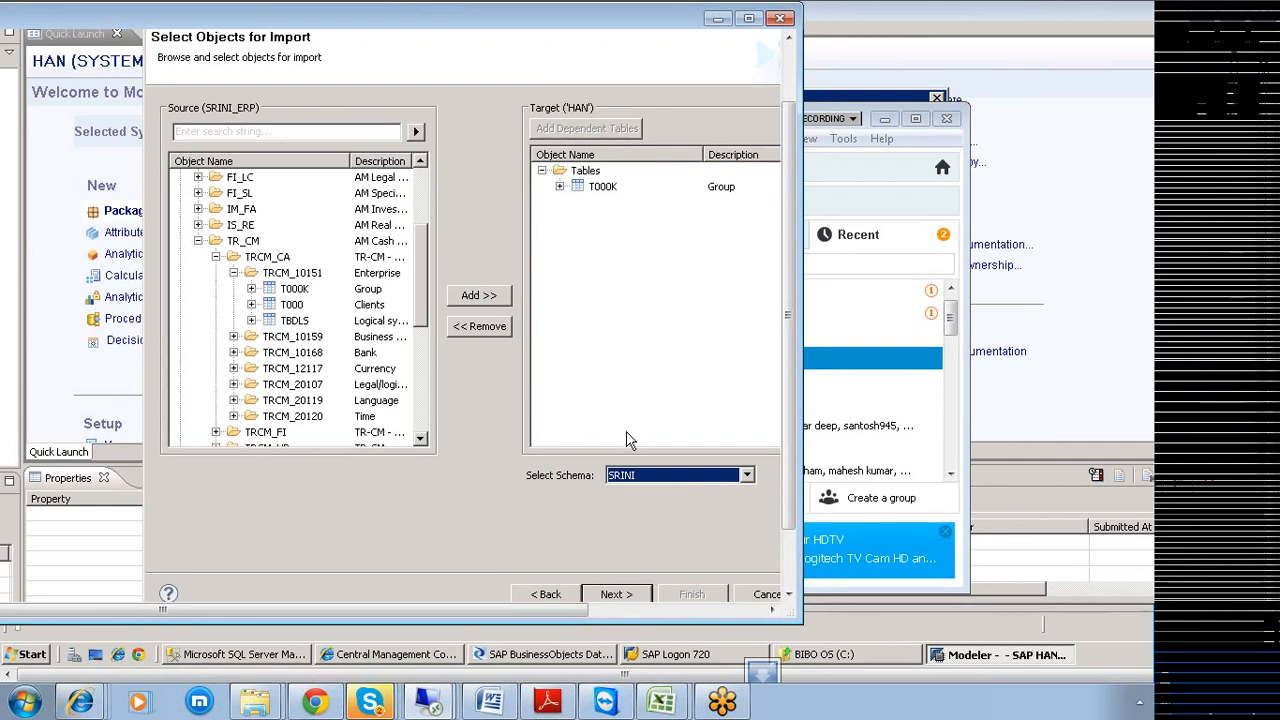
Inspect T000K's columns in the target list, then continue to object validation.
{"action": "left_click", "coordinate": [602, 188]}
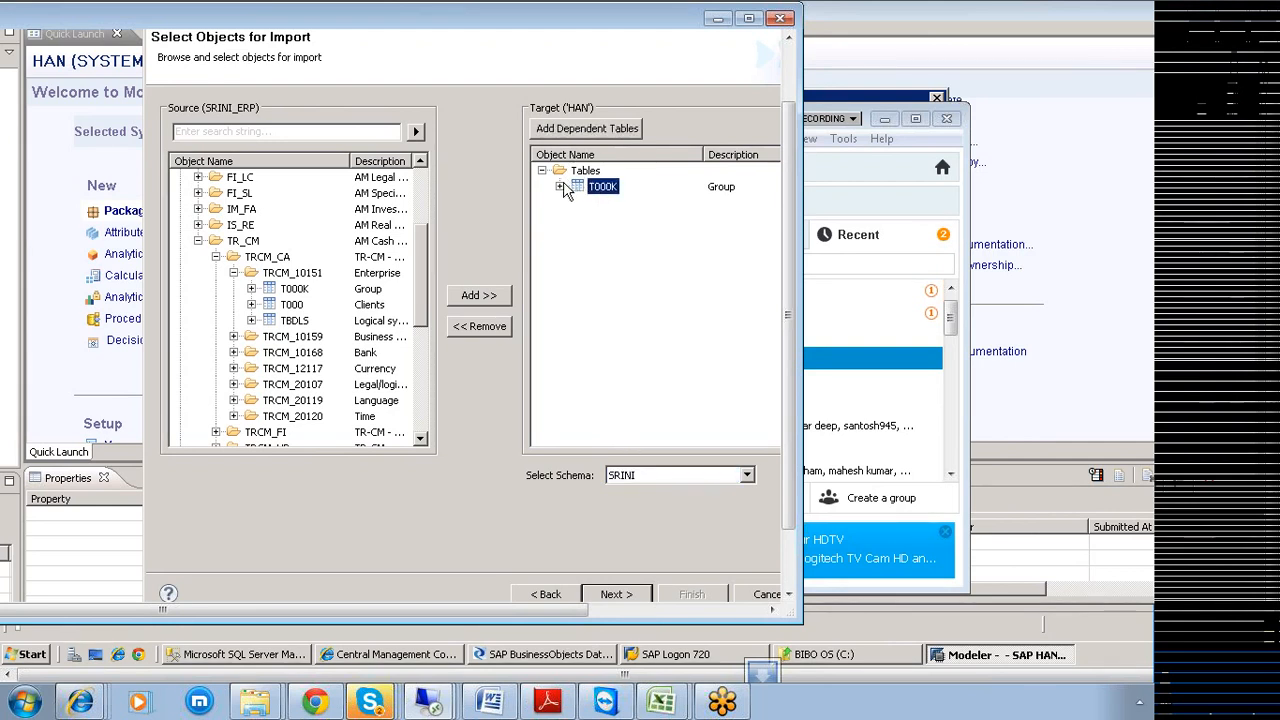
{"action": "left_click", "coordinate": [561, 187]}
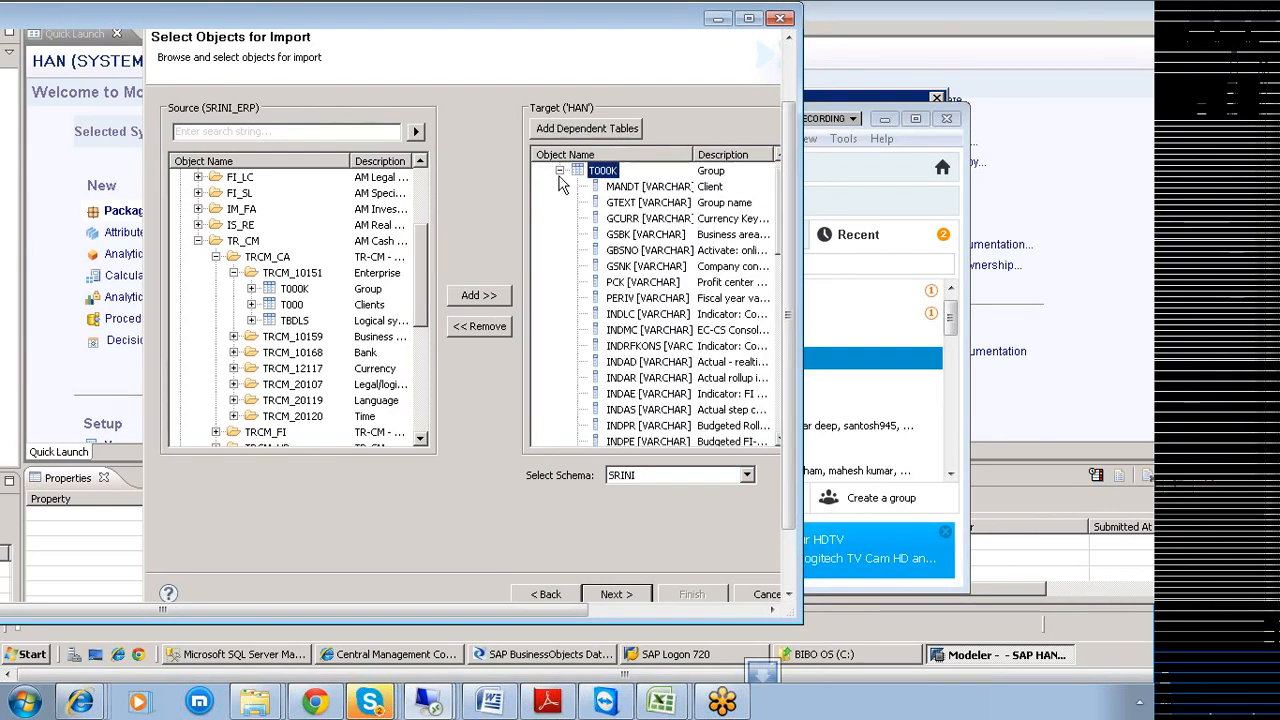
{"action": "left_click", "coordinate": [559, 171]}
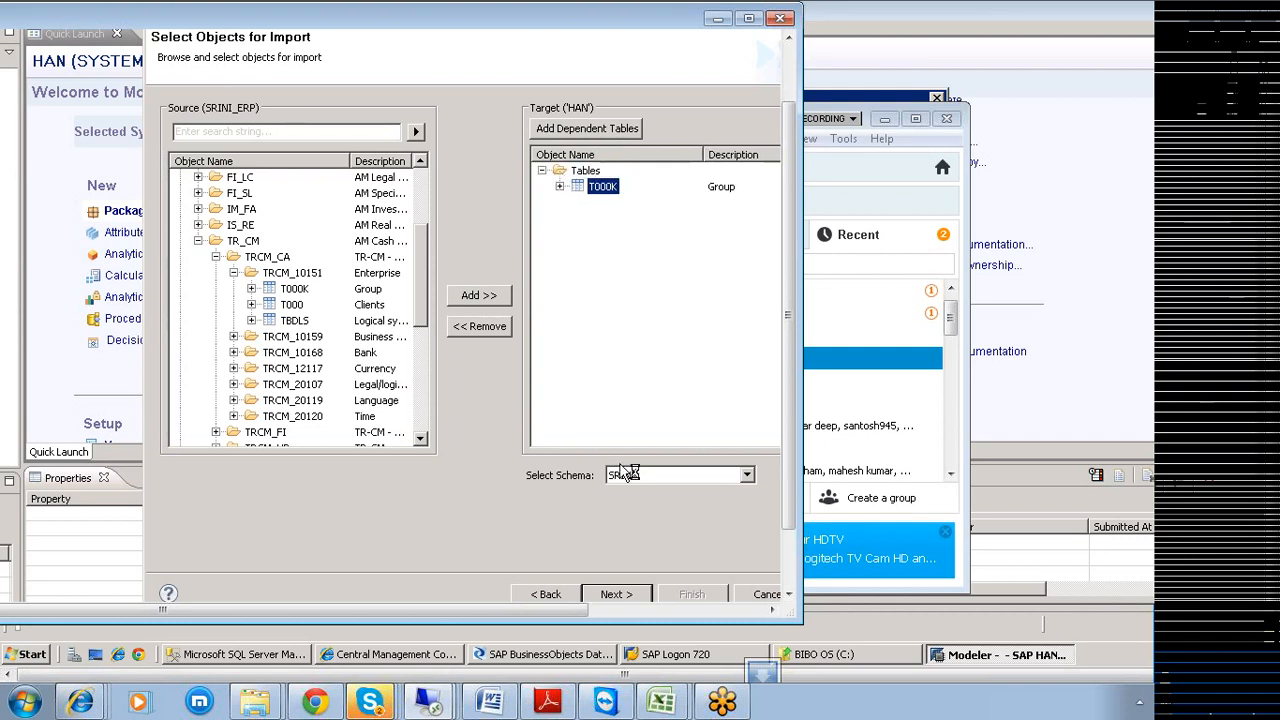
{"action": "left_click", "coordinate": [612, 595]}
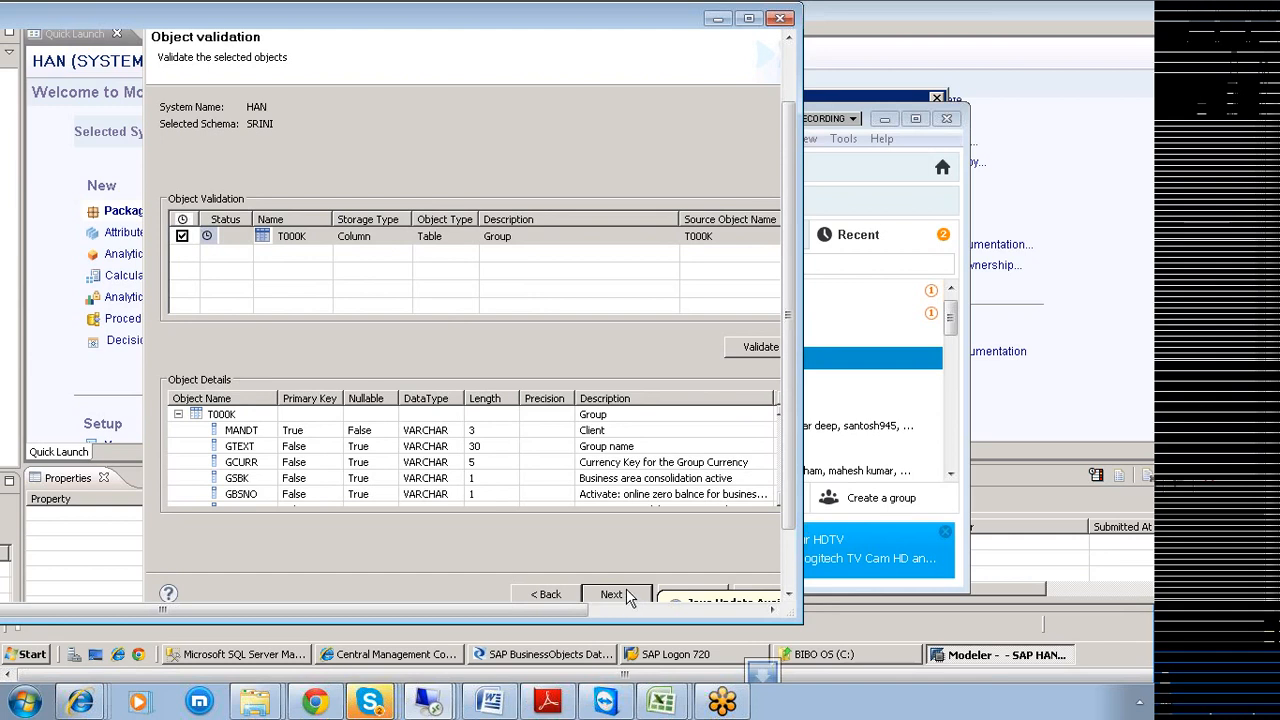
Pass validation and finish the import of one object into SRINI, then maximize the remote window.
{"action": "left_click", "coordinate": [612, 595]}
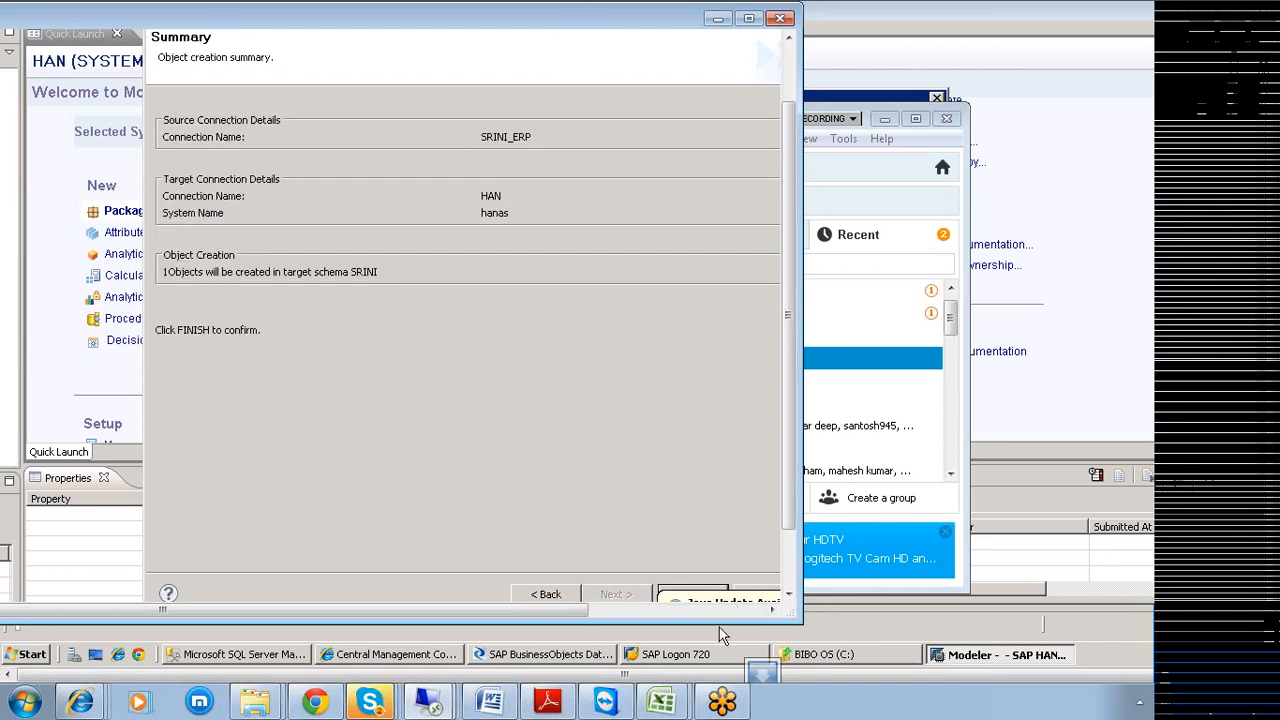
{"action": "left_click", "coordinate": [697, 594]}
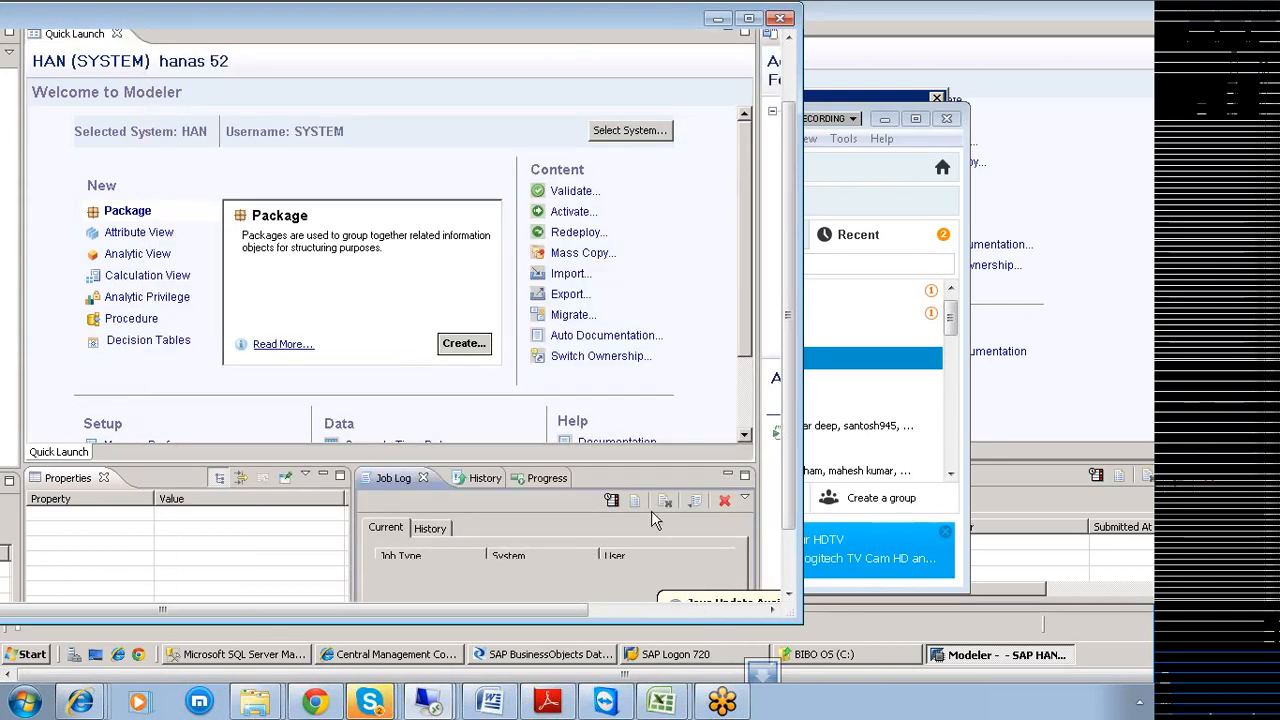
{"action": "left_click_drag", "start_coordinate": [790, 435], "coordinate": [792, 519]}
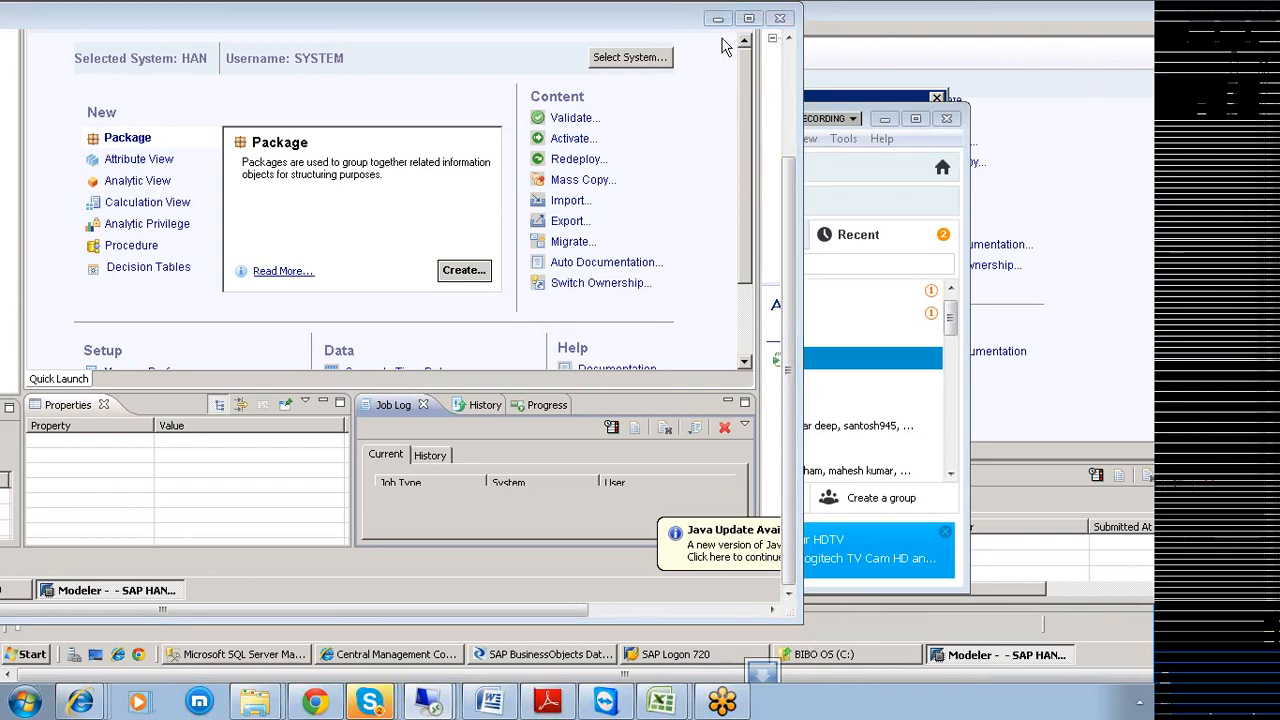
{"action": "left_click", "coordinate": [749, 18]}
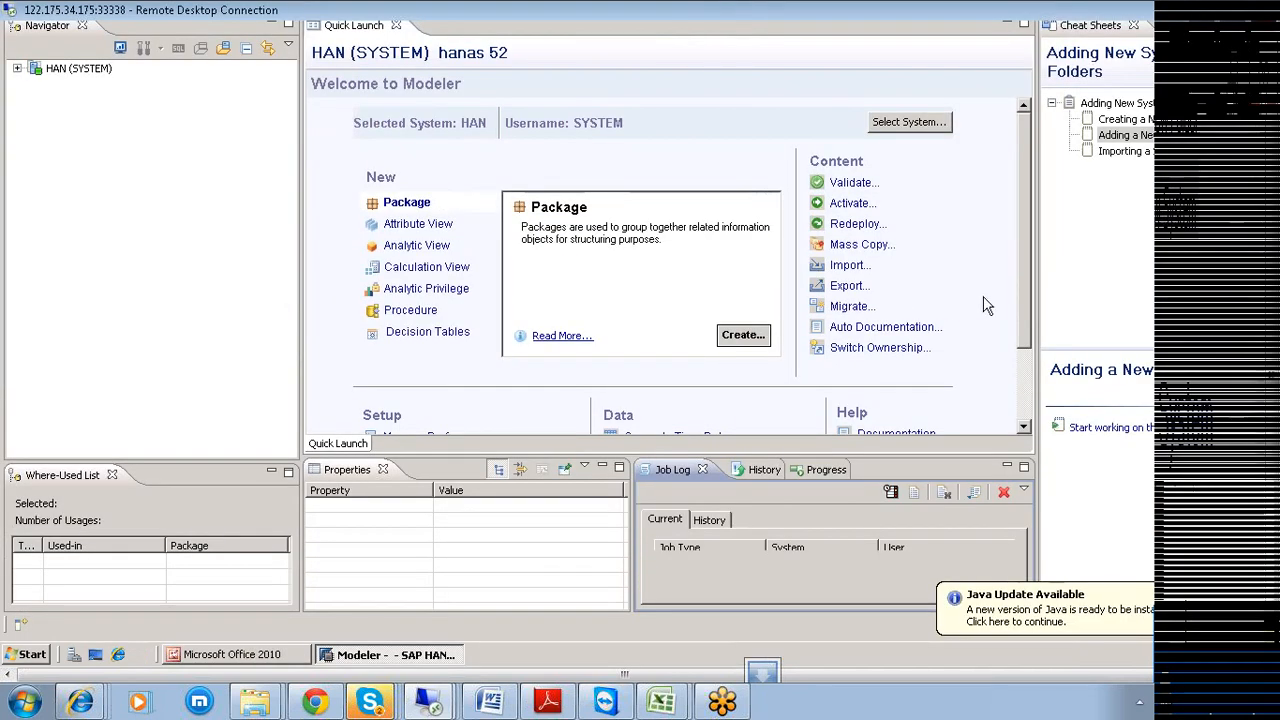
Expand HAN (SYSTEM) > Catalog > SRINI > Tables in the Navigator and select T000K.
{"action": "left_click_drag", "start_coordinate": [1027, 302], "coordinate": [1037, 422]}
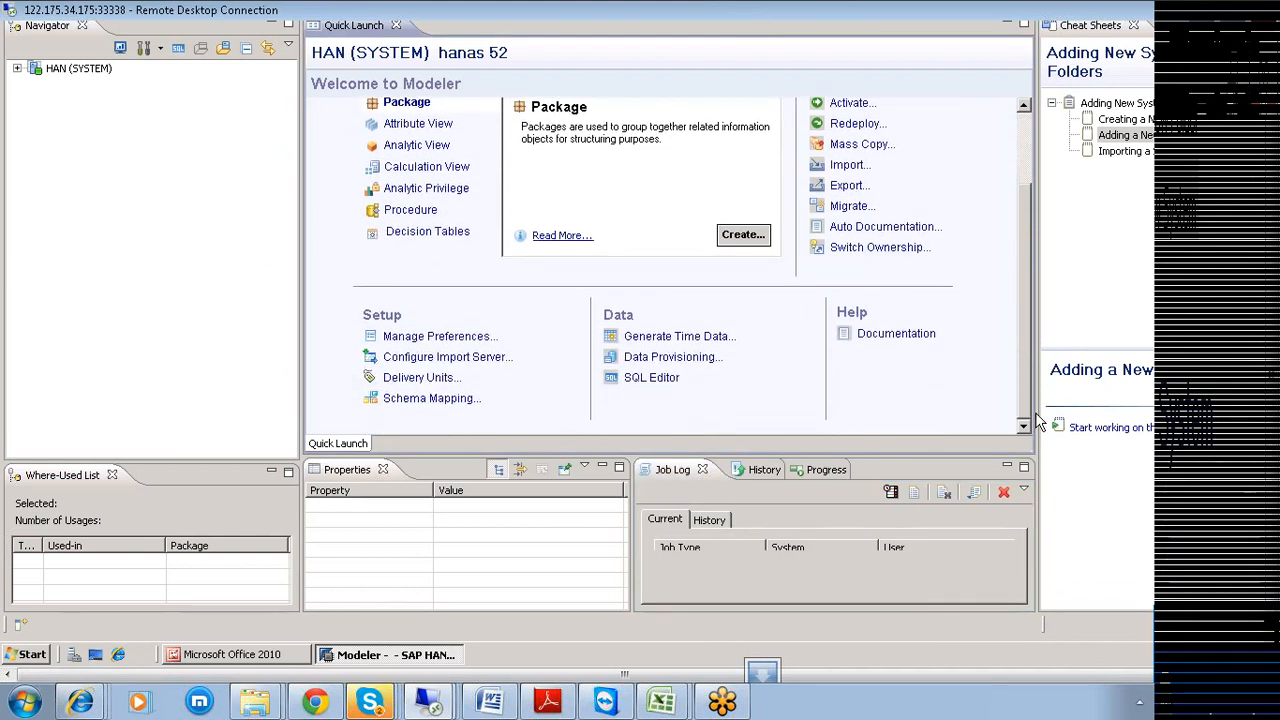
{"action": "left_click", "coordinate": [16, 67]}
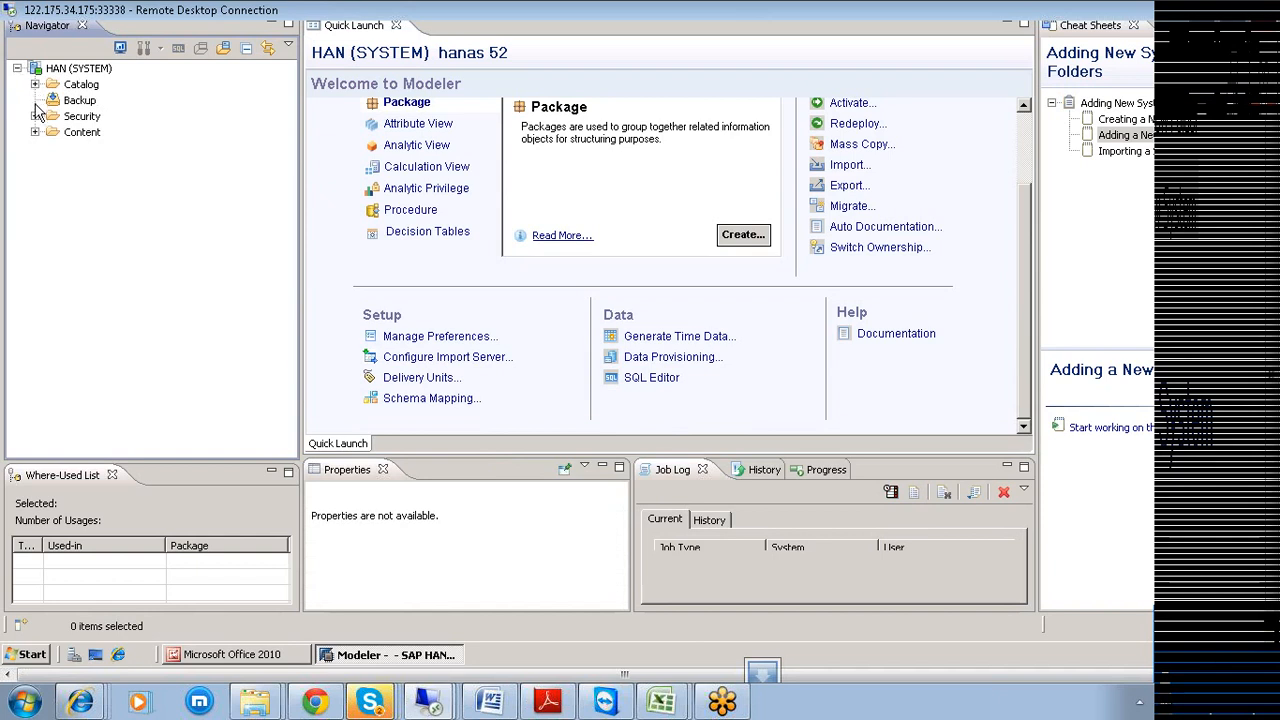
{"action": "left_click", "coordinate": [35, 85]}
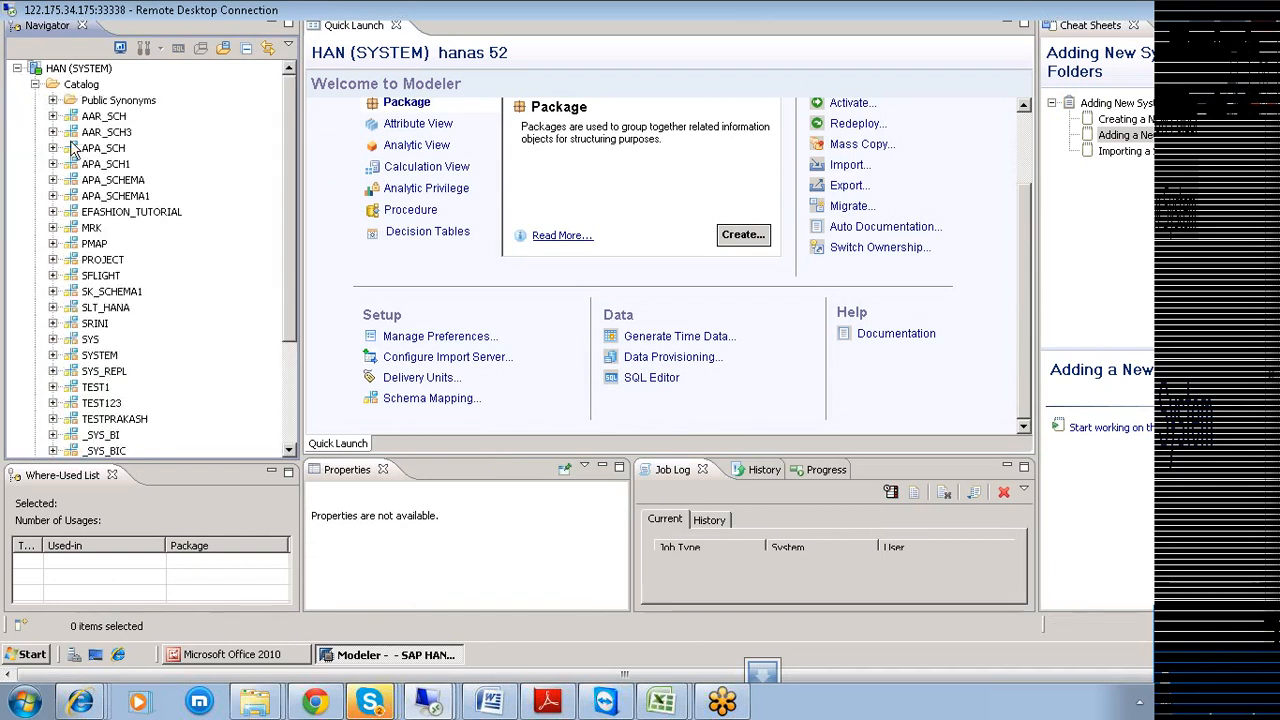
{"action": "scroll", "coordinate": [185, 400], "scroll_direction": "down", "scroll_amount": 3}
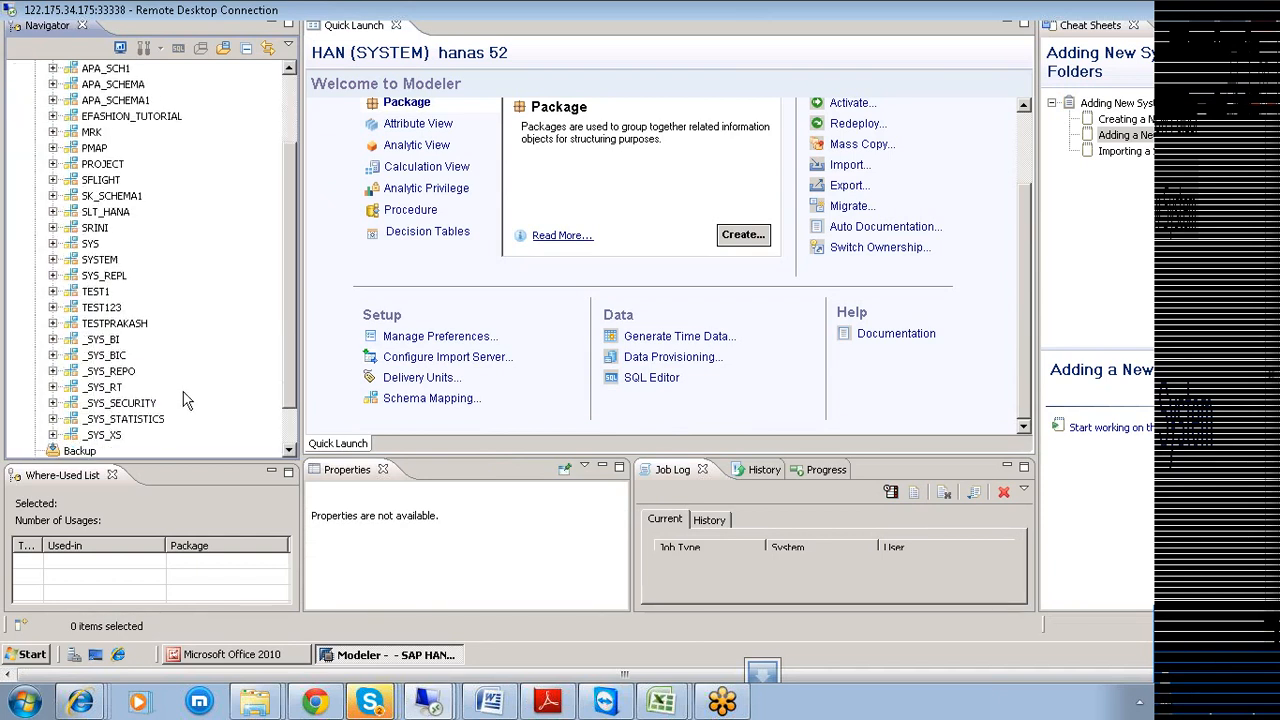
{"action": "scroll", "coordinate": [185, 400], "scroll_direction": "up", "scroll_amount": 1}
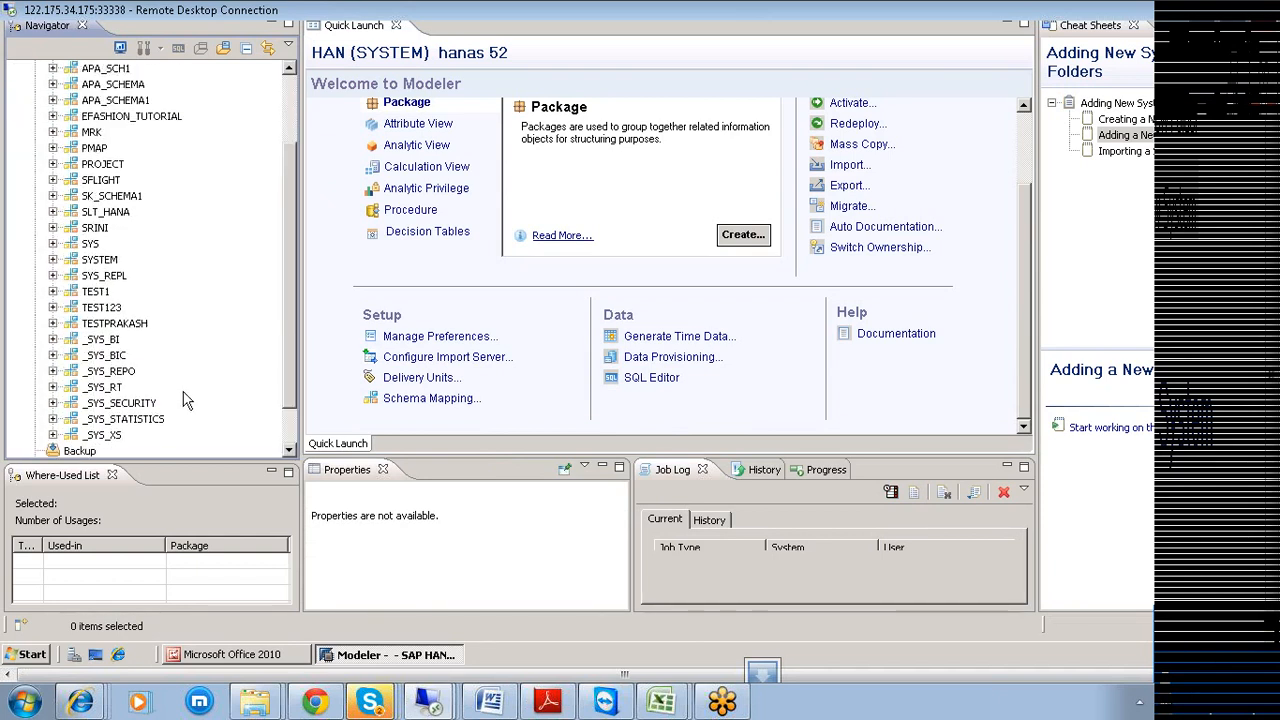
{"action": "left_click", "coordinate": [53, 228]}
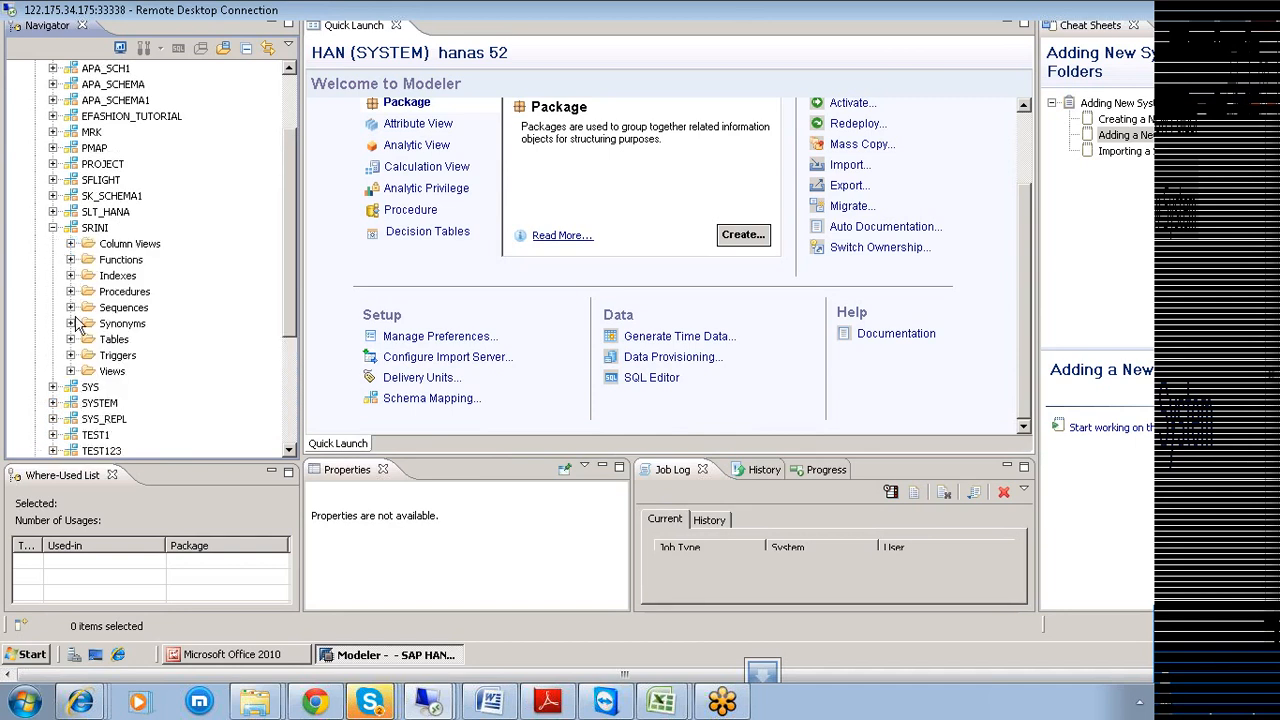
{"action": "left_click", "coordinate": [71, 339]}
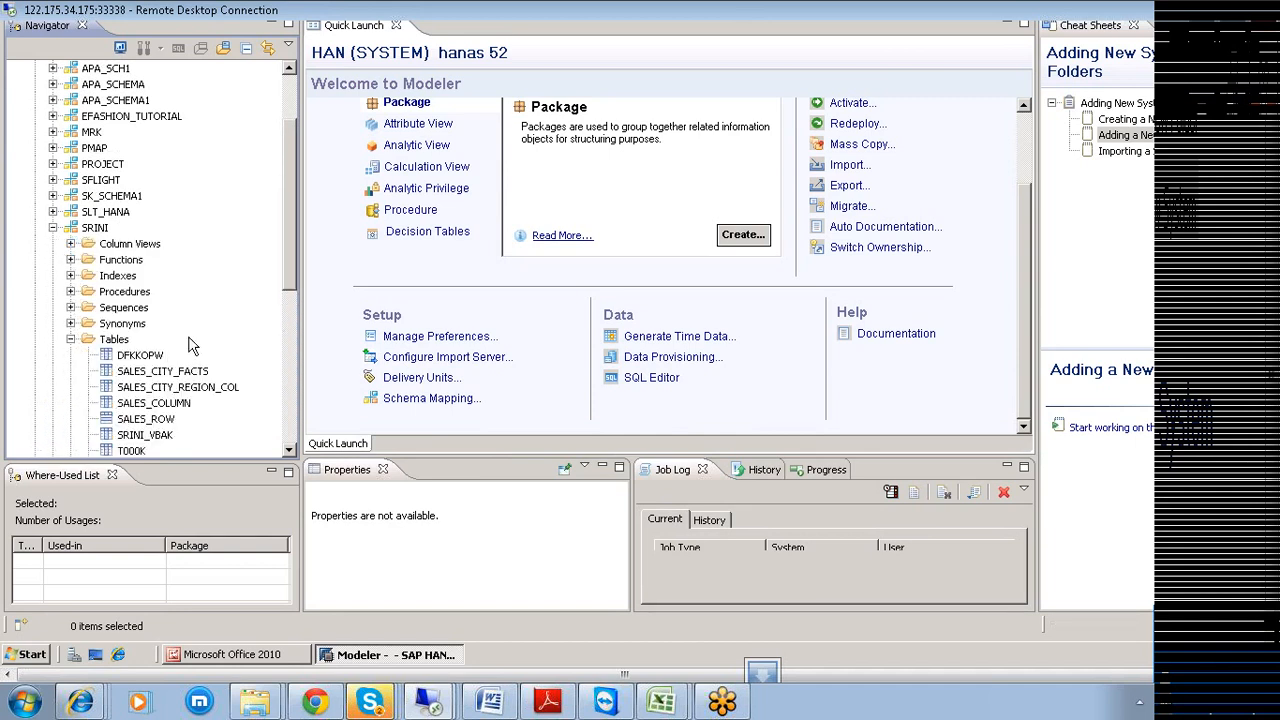
{"action": "scroll", "coordinate": [188, 345], "scroll_direction": "down", "scroll_amount": 1}
{"action": "left_click", "coordinate": [129, 406]}
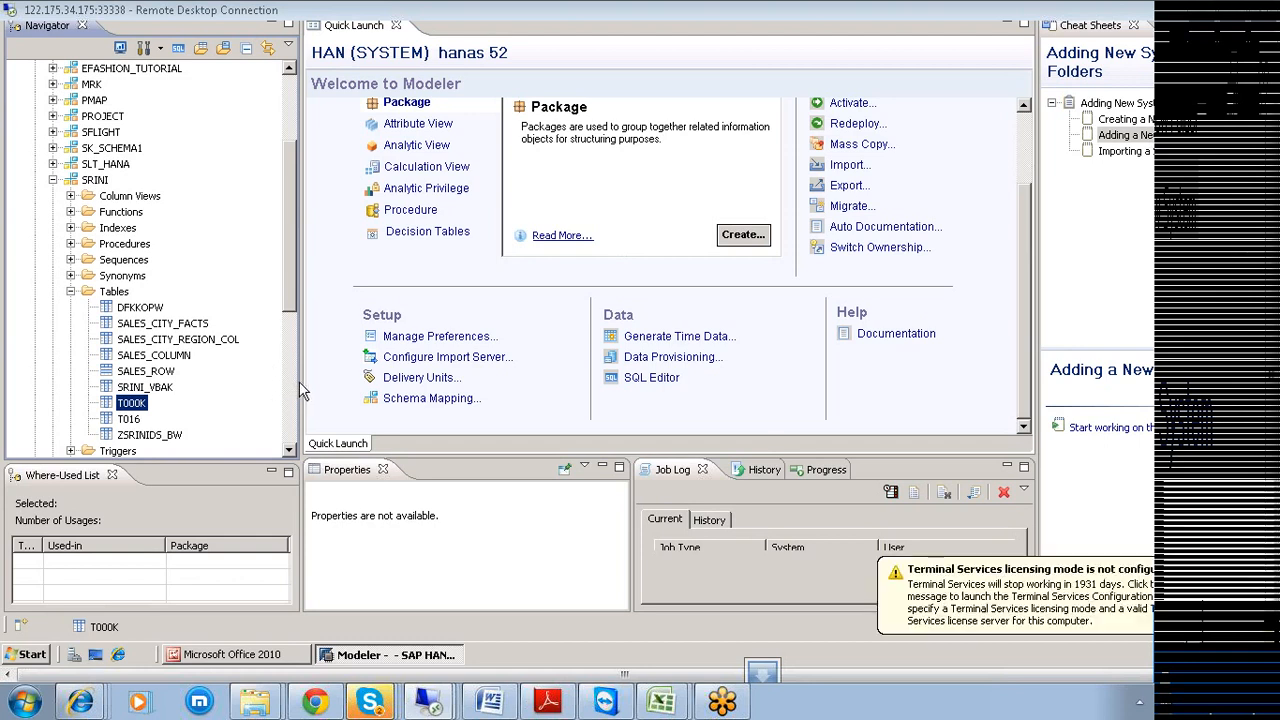
{"action": "right_click", "coordinate": [366, 703]}
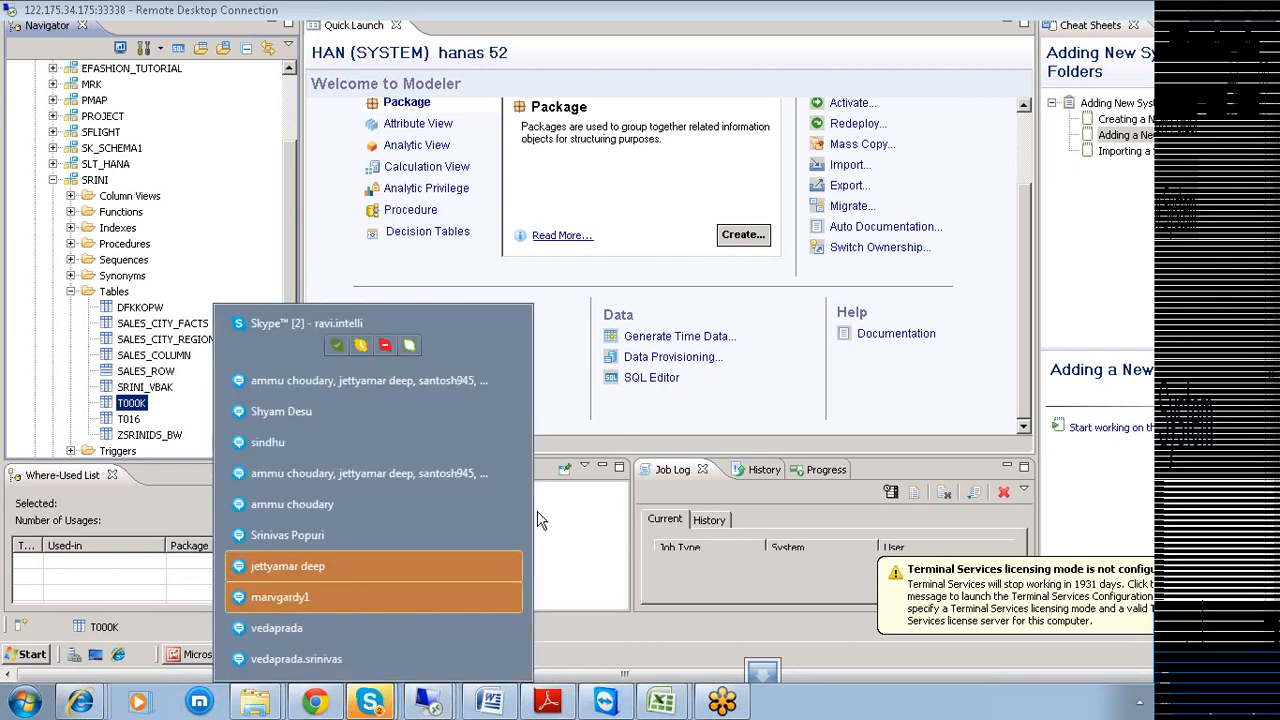
{"action": "left_click", "coordinate": [760, 369]}
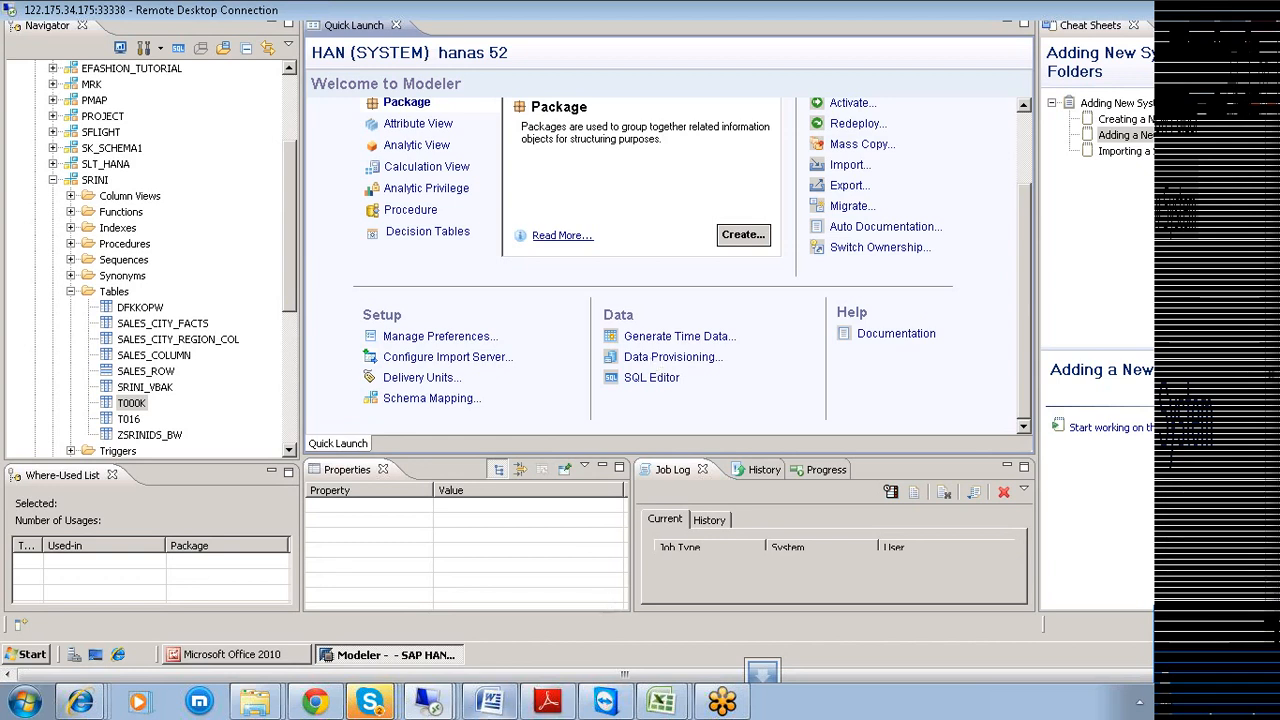
{"action": "mouse_move", "coordinate": [426, 705]}
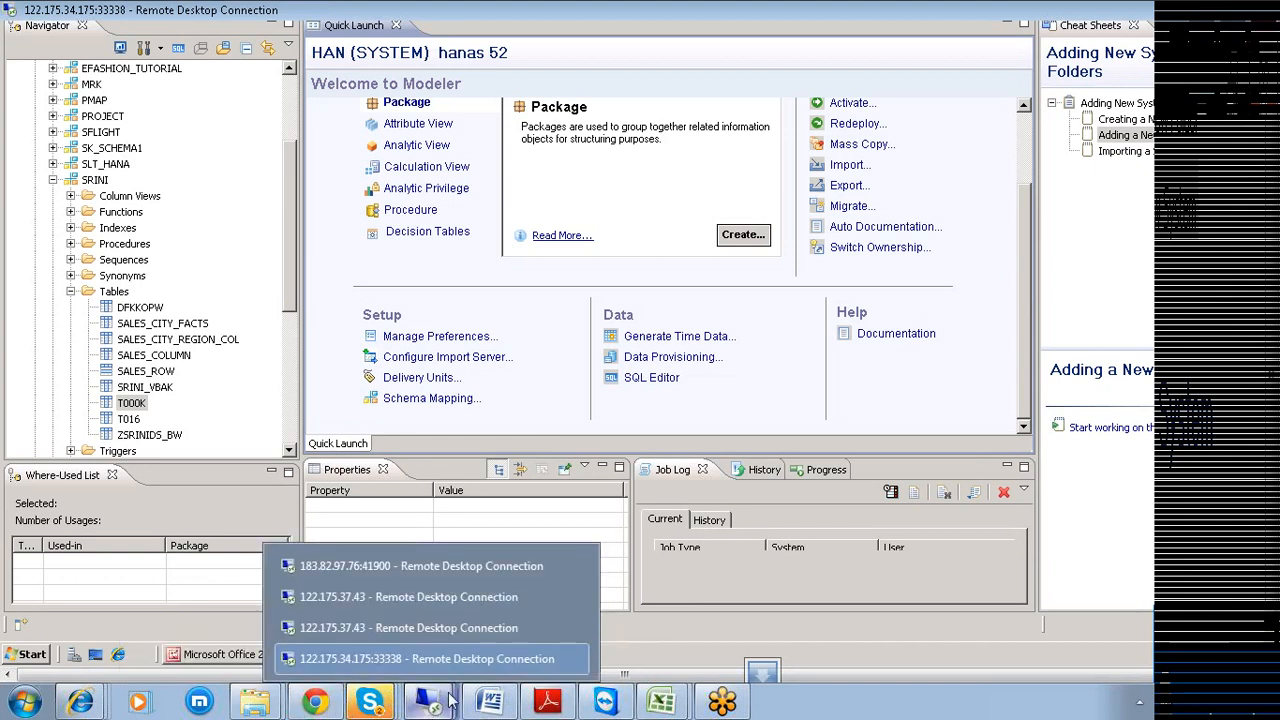
Switch to the other 122.175.37.43 Remote Desktop session running HANA Studio.
{"action": "left_click", "coordinate": [411, 597]}
{"action": "mouse_move", "coordinate": [428, 700]}
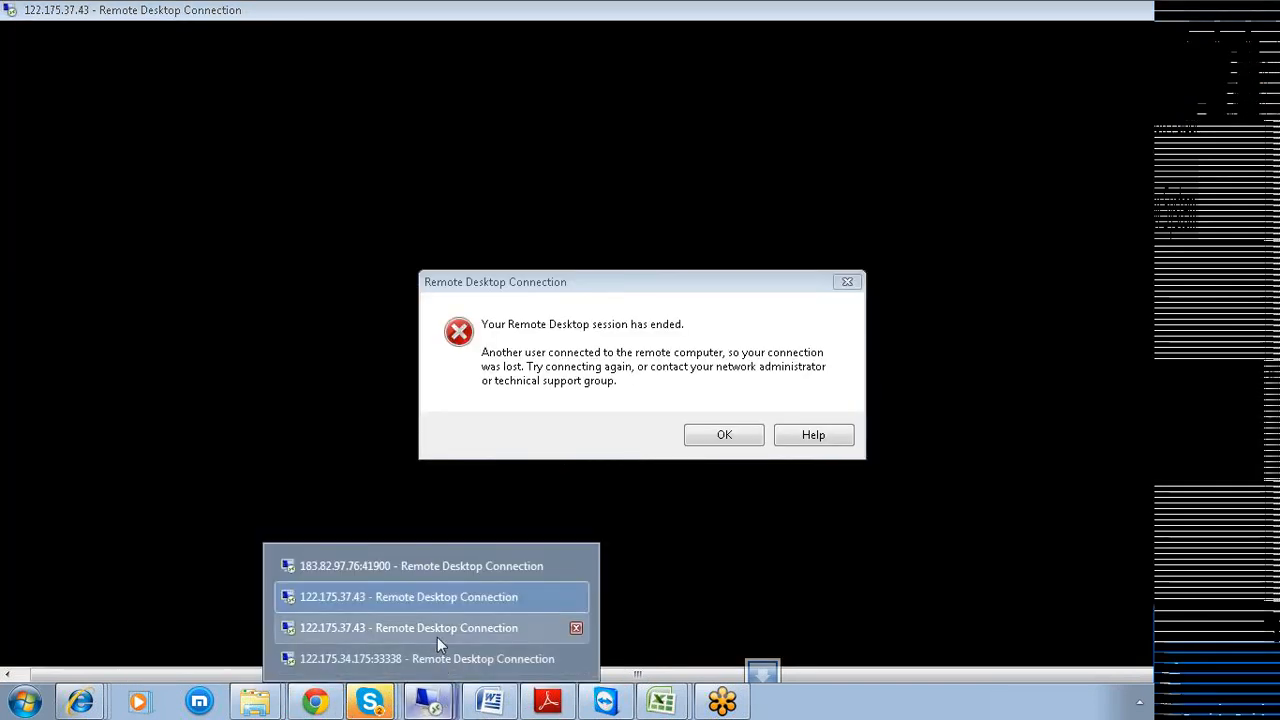
{"action": "left_click", "coordinate": [433, 629]}
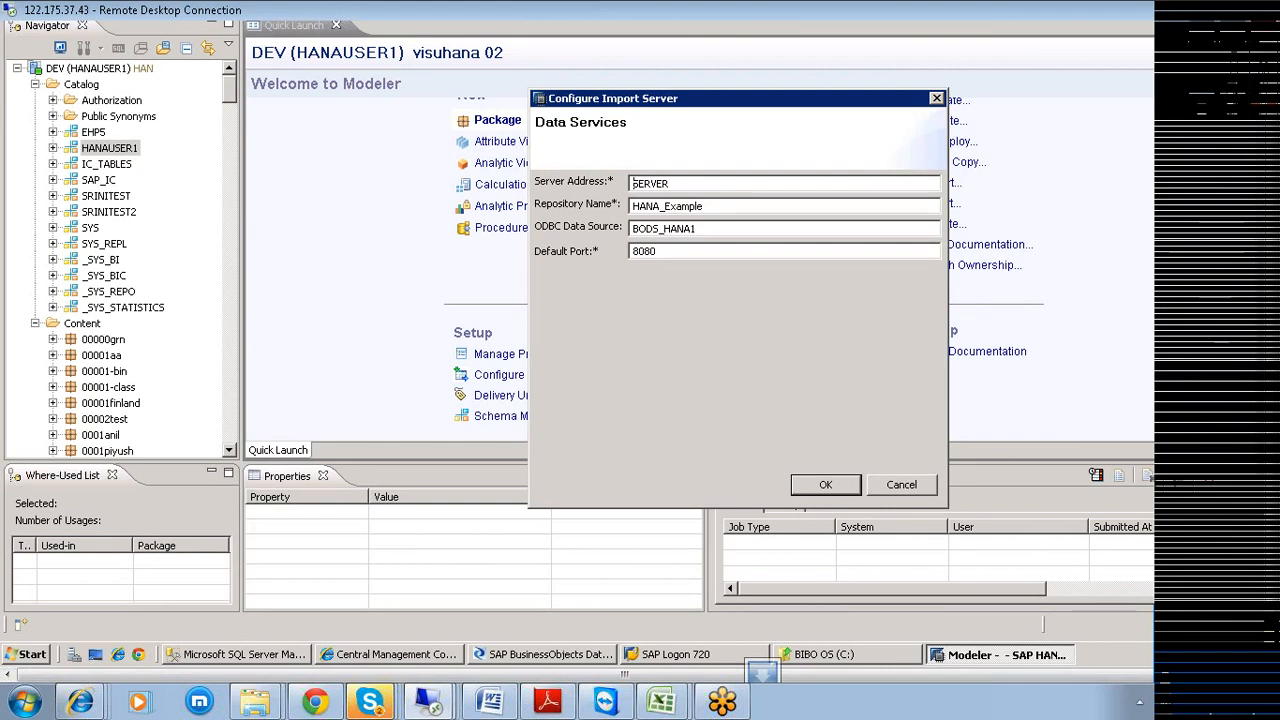
Cancel the Configure Import Server dialog for DEV without saving changes.
{"action": "left_click", "coordinate": [900, 484]}
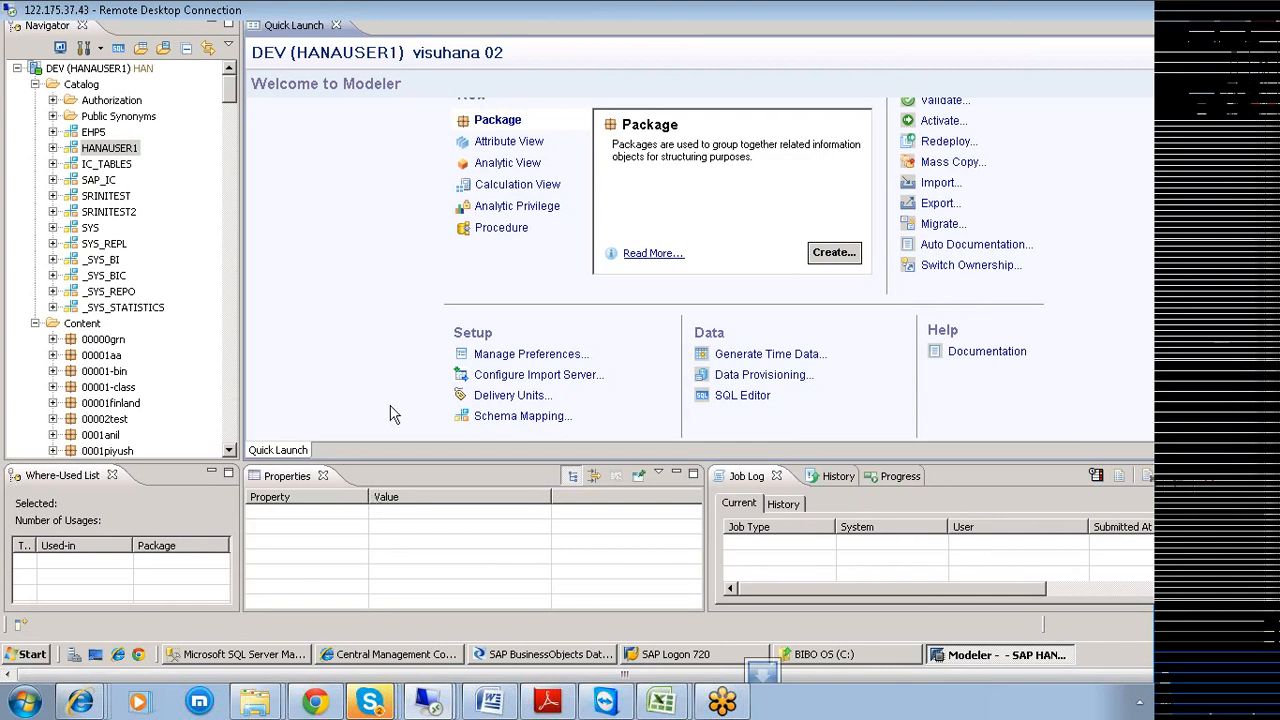
{"action": "left_click", "coordinate": [1208, 638]}
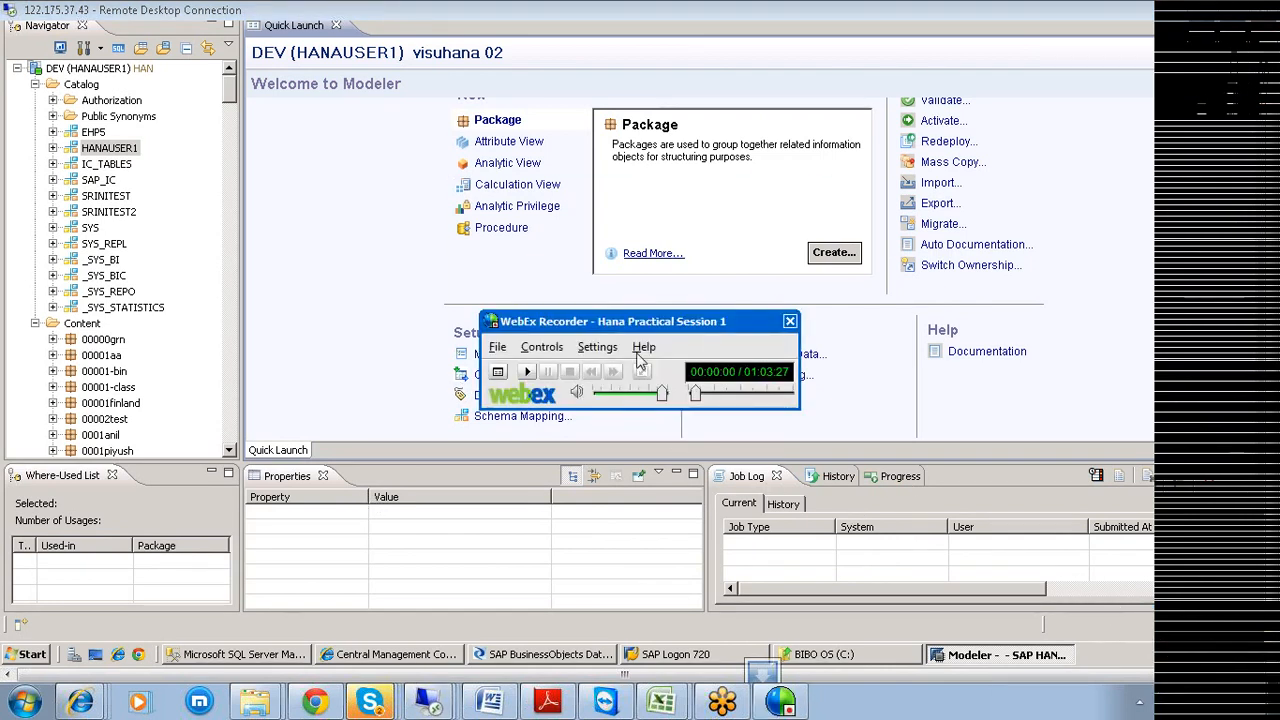